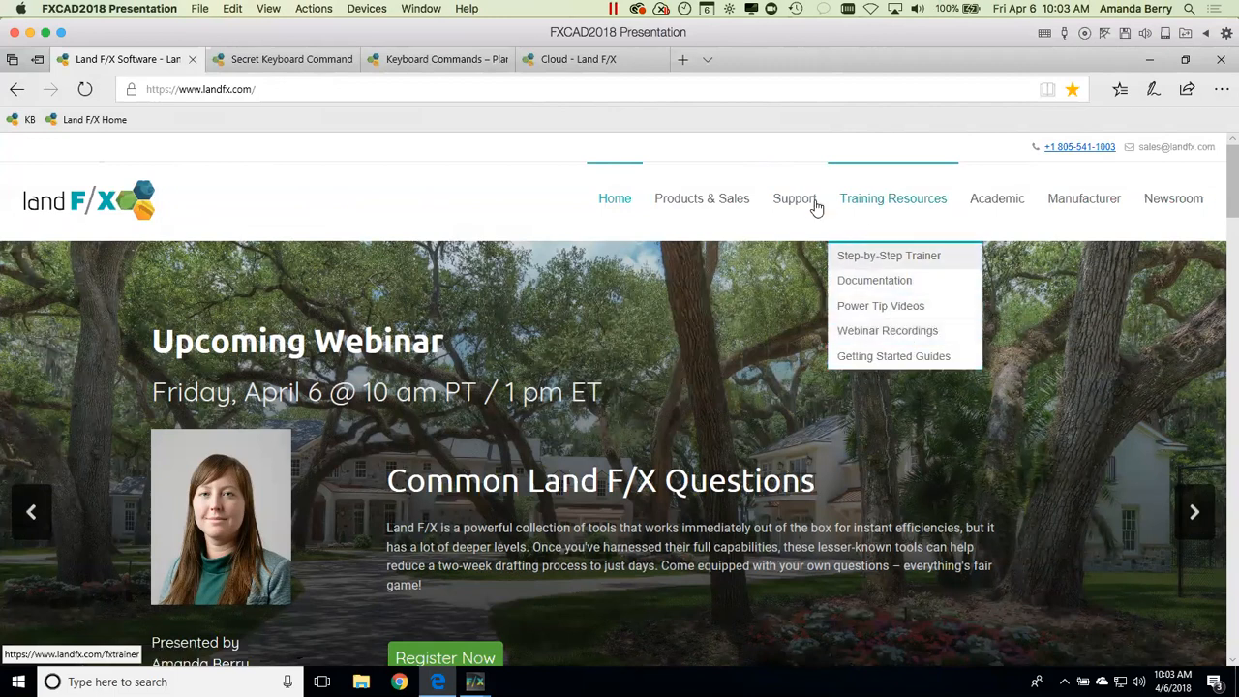
Step: Open the Land F/X Tech Support page and search it for "import csv"
{"action": "mouse_move", "coordinate": [806, 200]}
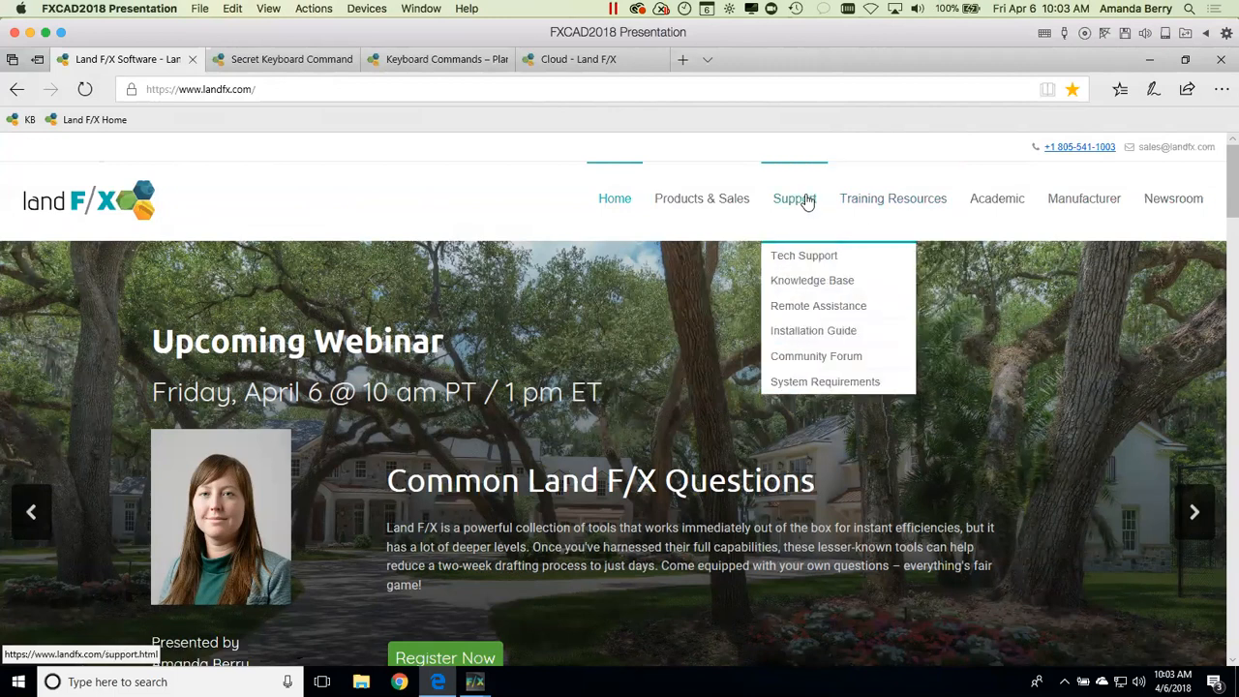
{"action": "left_click", "coordinate": [825, 257]}
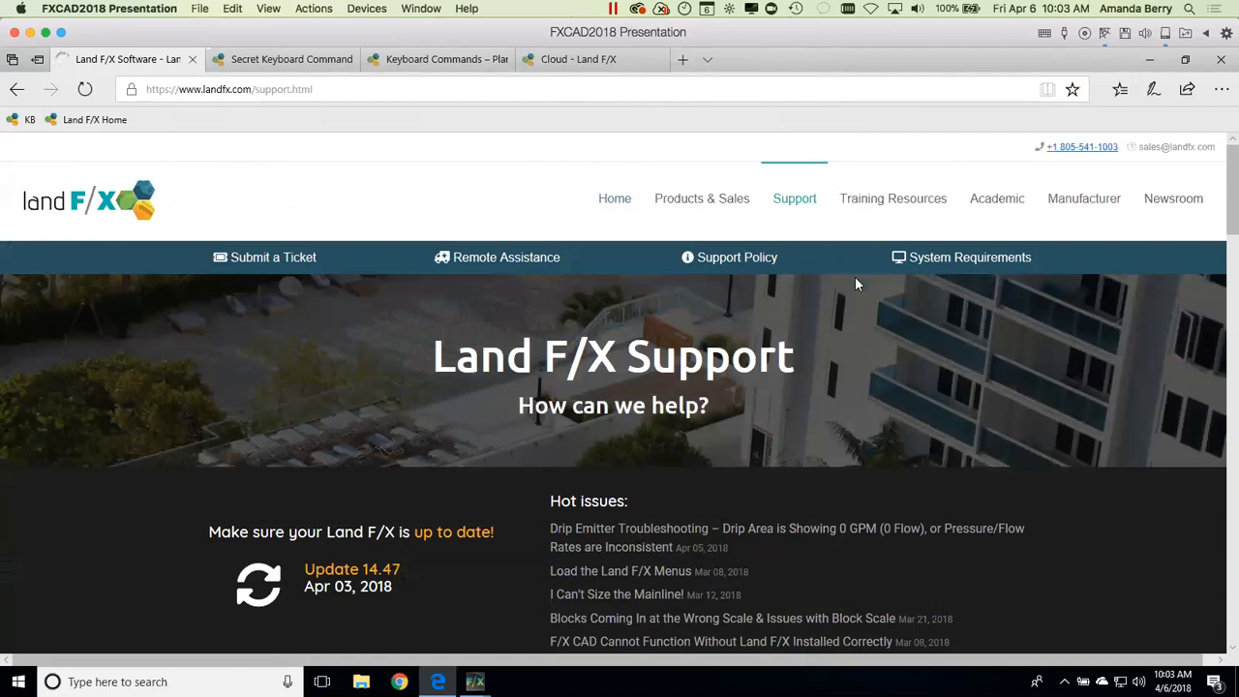
{"action": "scroll", "coordinate": [875, 373], "scroll_direction": "down", "scroll_amount": 2}
{"action": "scroll", "coordinate": [875, 376], "scroll_direction": "down", "scroll_amount": 4}
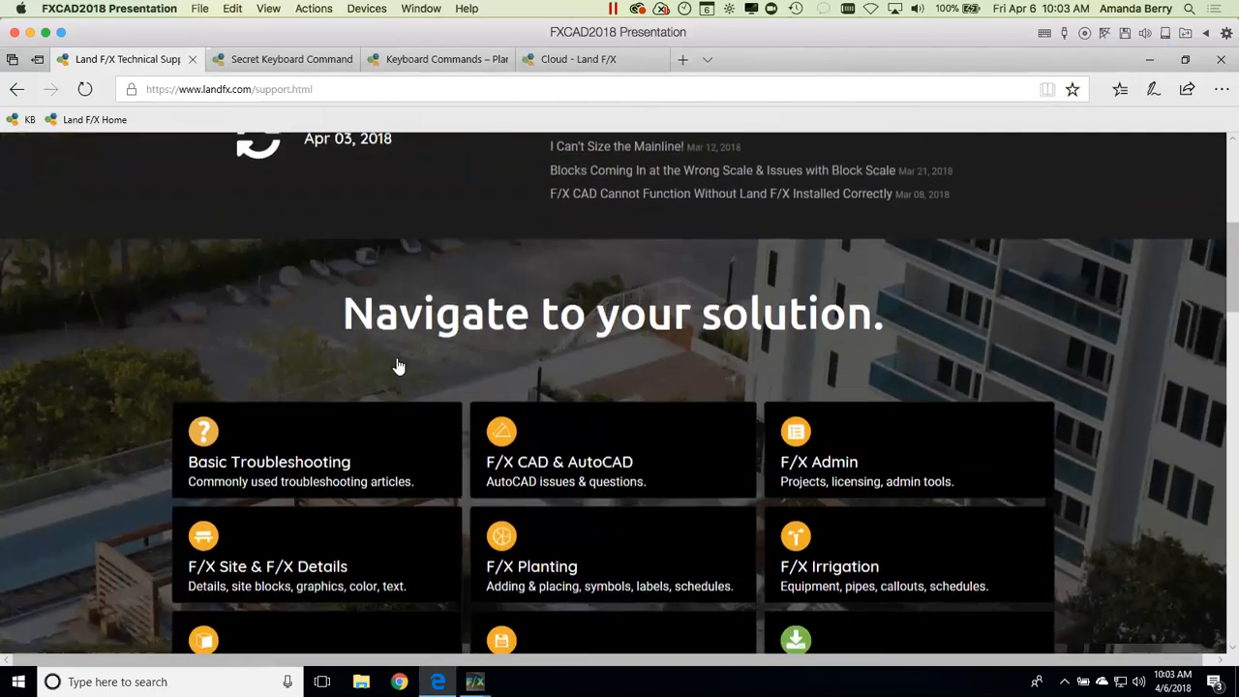
{"action": "scroll", "coordinate": [886, 392], "scroll_direction": "down", "scroll_amount": 4}
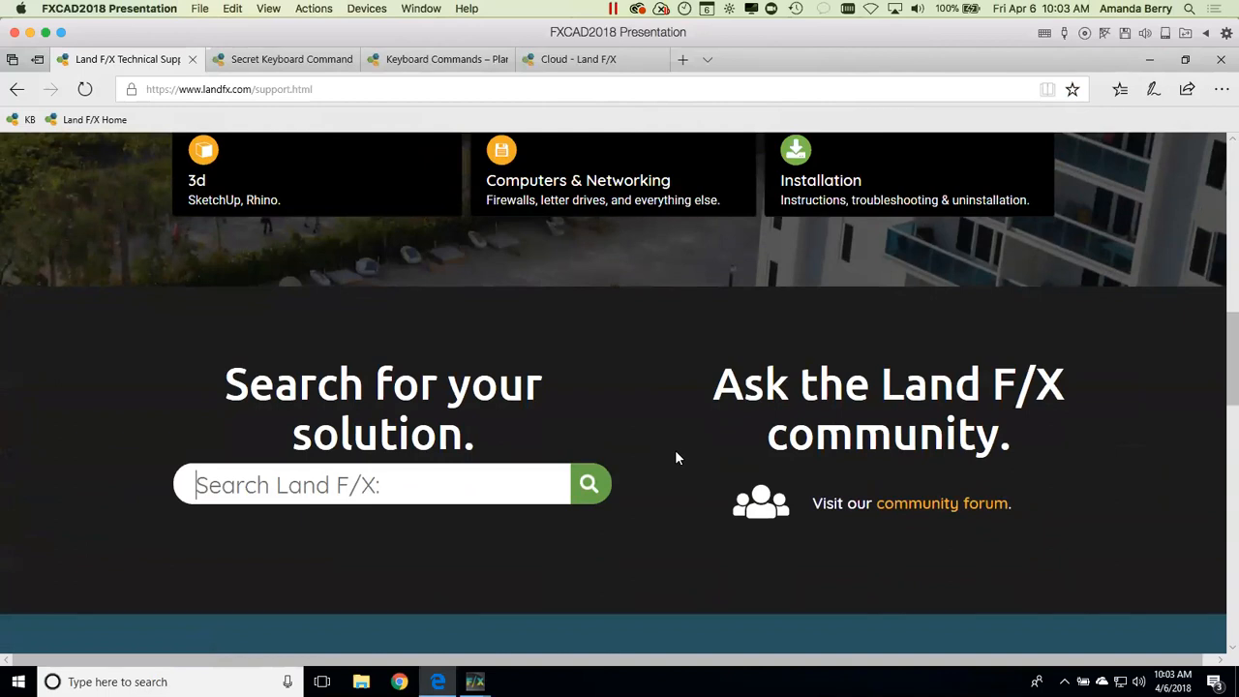
{"action": "type", "text": "im"}
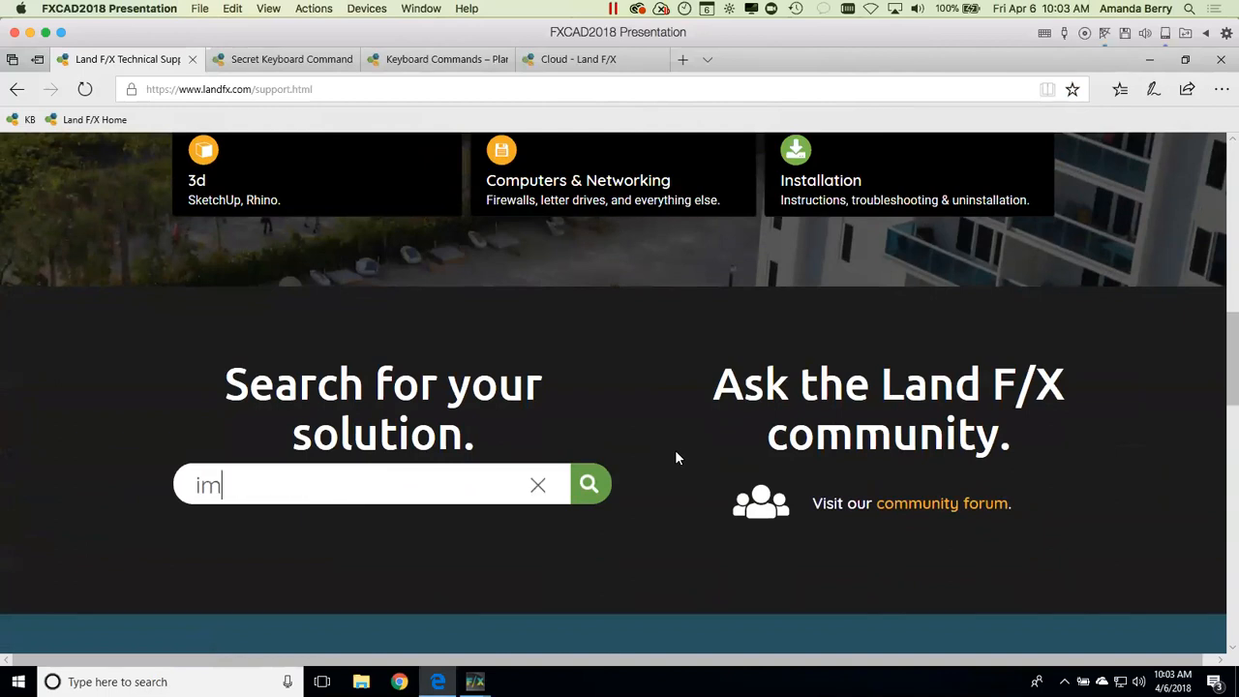
{"action": "type", "text": "port csv"}
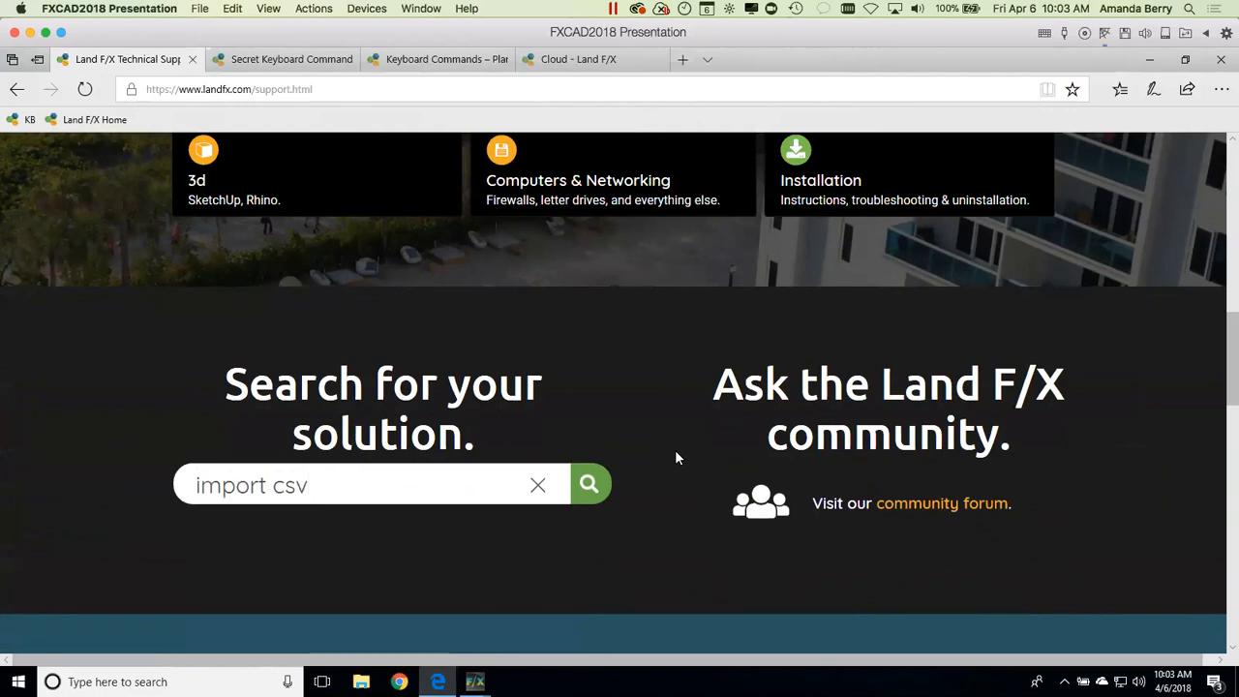
{"action": "key", "text": "Return"}
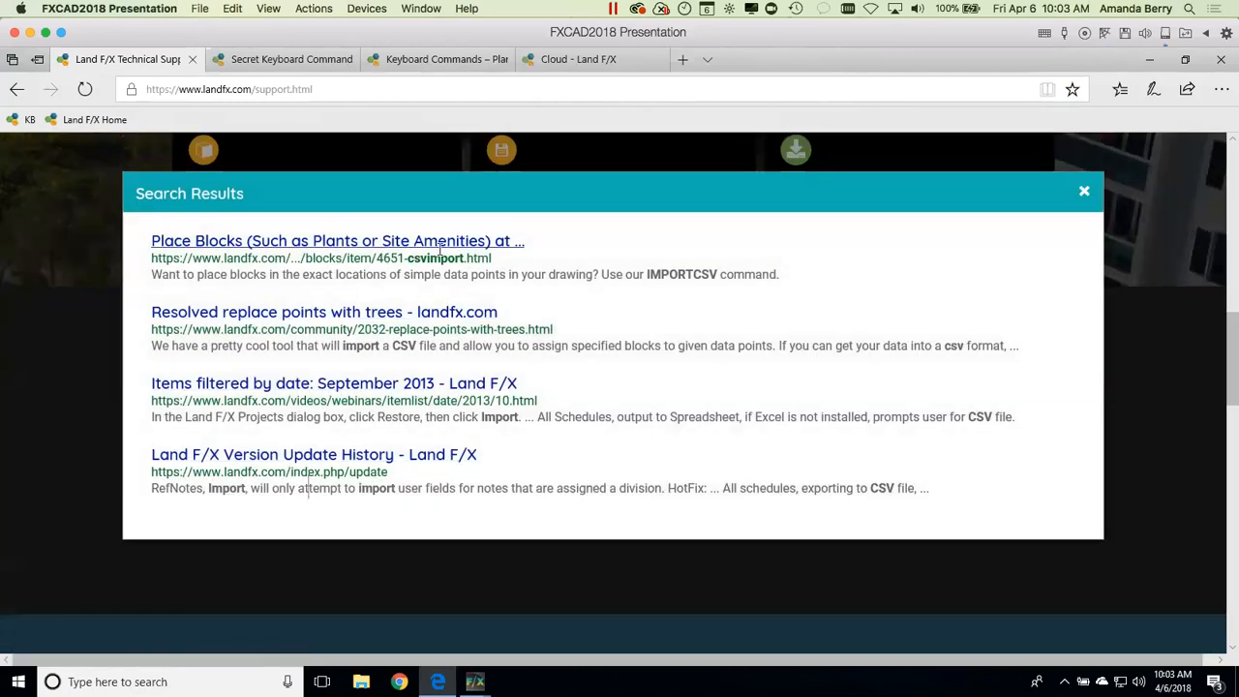
Step: Open the "Place Blocks" article and the "Resolved replace points with trees" thread from the search results in separate new tabs
{"action": "right_click", "coordinate": [433, 244]}
{"action": "left_click", "coordinate": [440, 255]}
{"action": "right_click", "coordinate": [374, 312]}
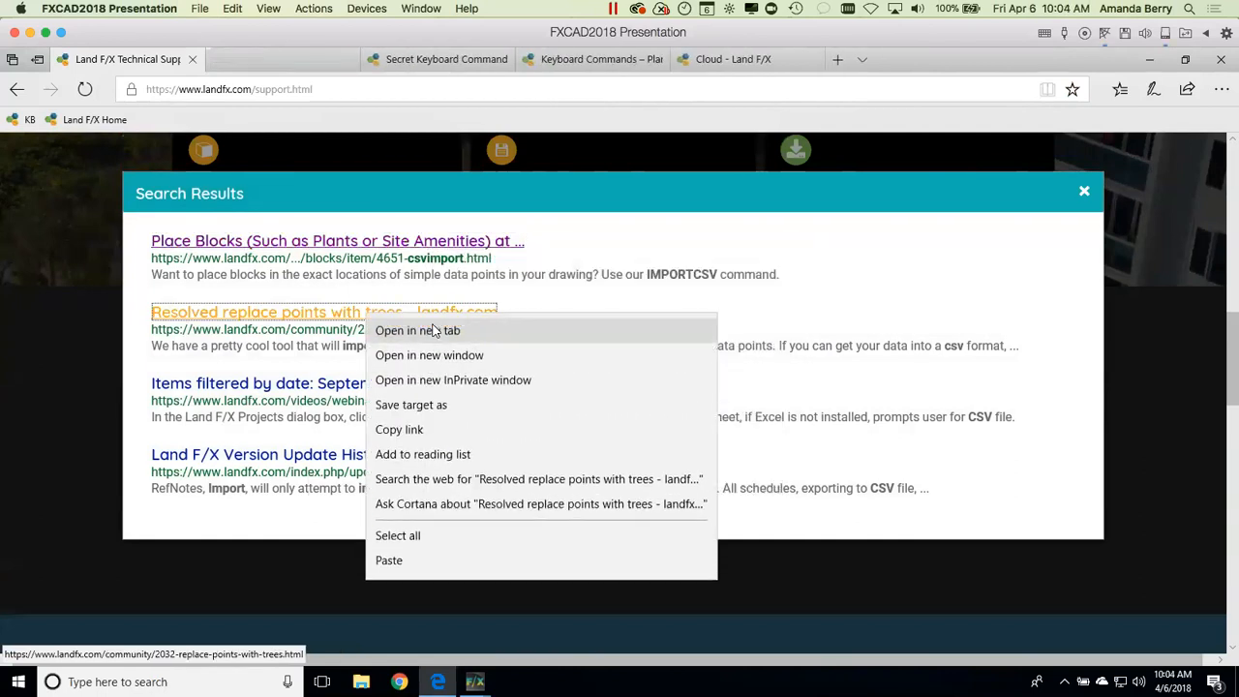
{"action": "left_click", "coordinate": [432, 331]}
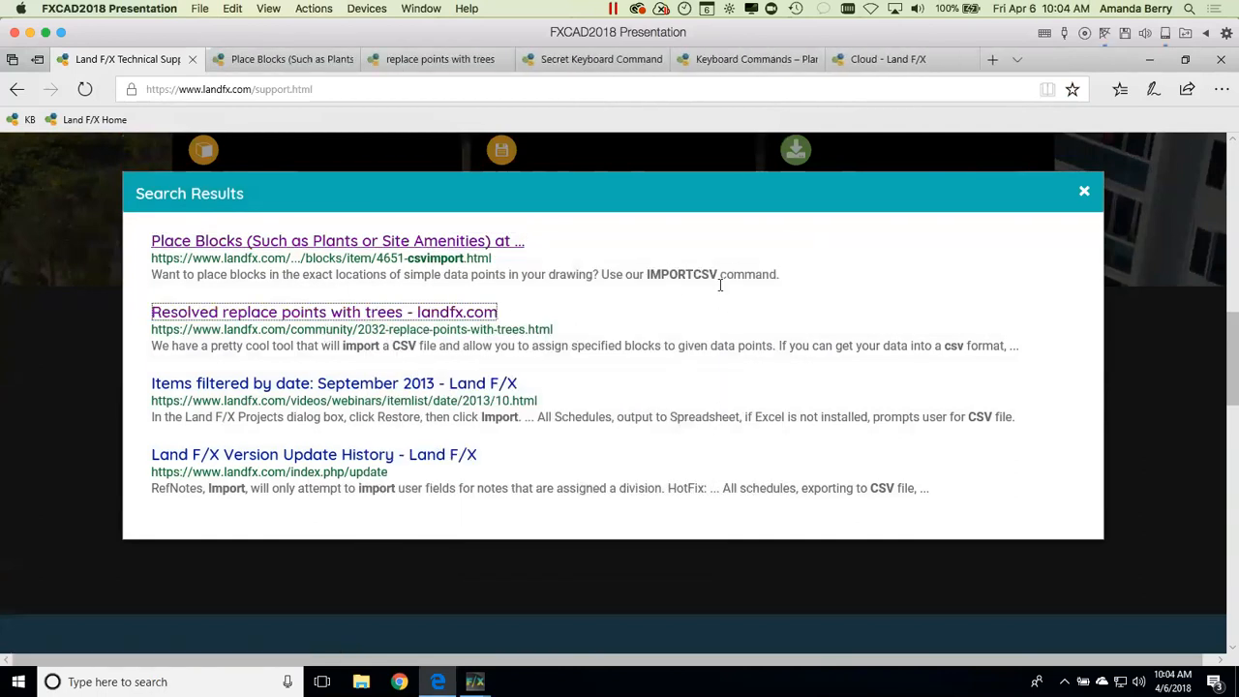
Step: Read through the CSVIMPORT command article on placing blocks at data point locations
{"action": "left_click", "coordinate": [281, 59]}
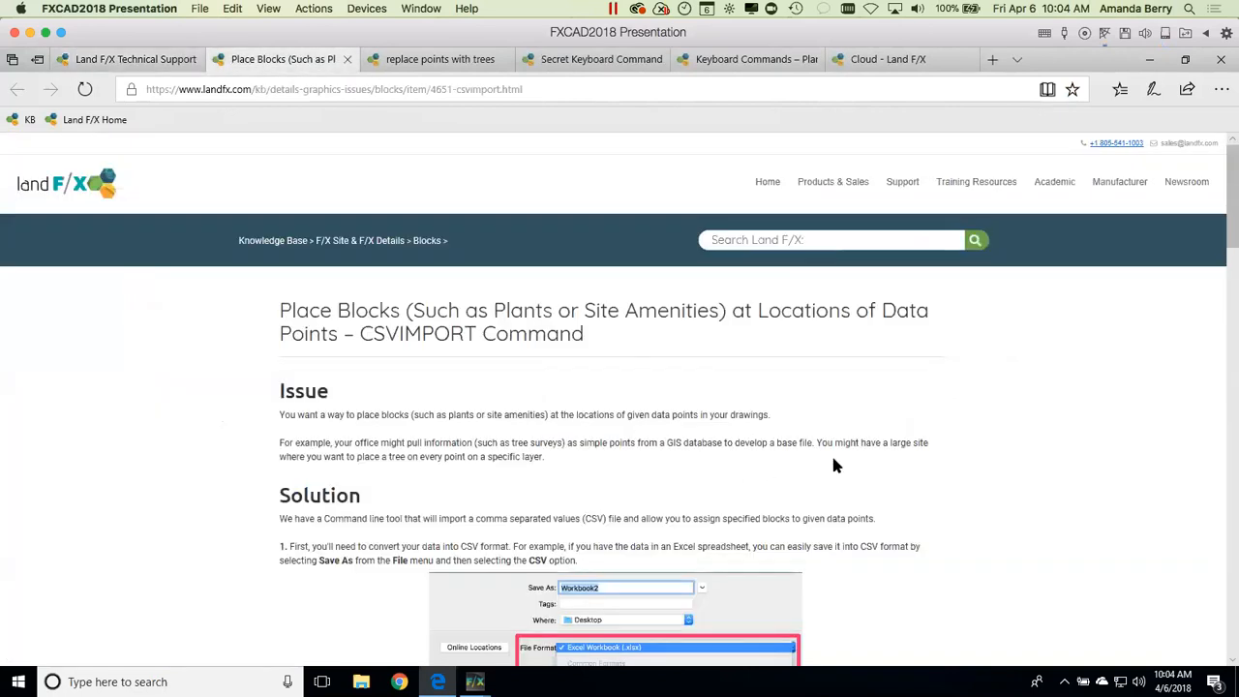
{"action": "scroll", "coordinate": [837, 465], "scroll_direction": "down", "scroll_amount": 10}
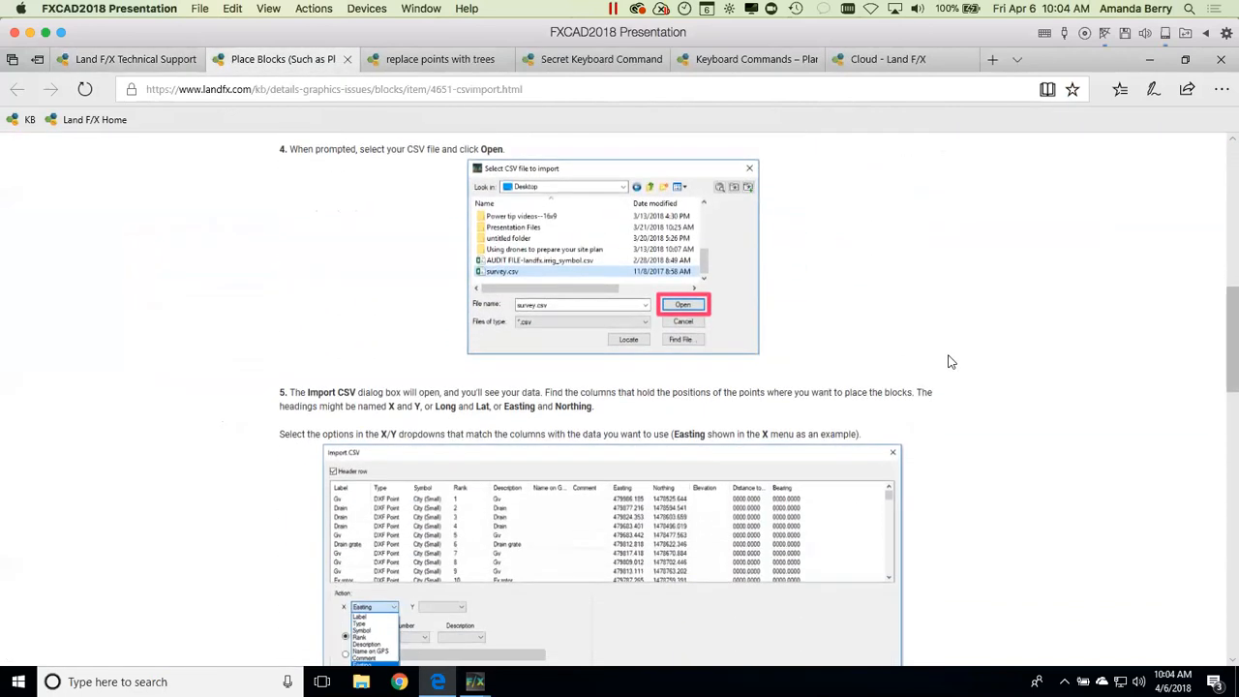
{"action": "scroll", "coordinate": [949, 361], "scroll_direction": "down", "scroll_amount": 10}
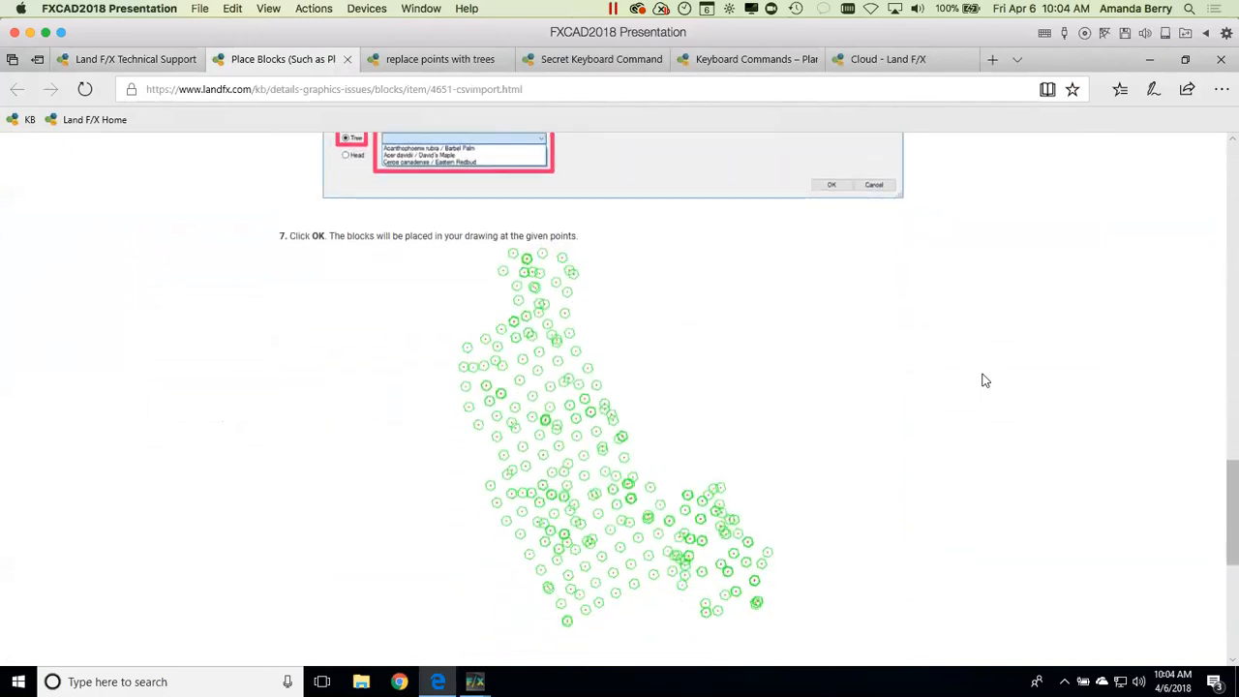
{"action": "scroll", "coordinate": [827, 409], "scroll_direction": "up", "scroll_amount": 15}
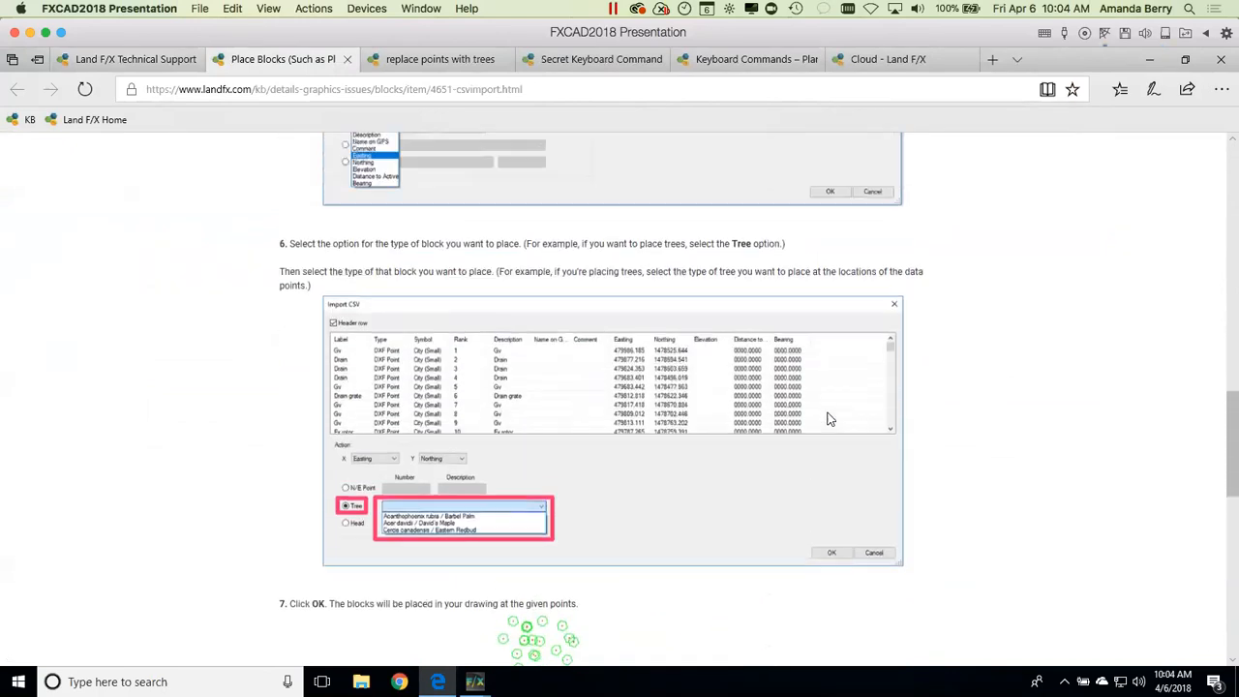
{"action": "scroll", "coordinate": [829, 420], "scroll_direction": "up", "scroll_amount": 5}
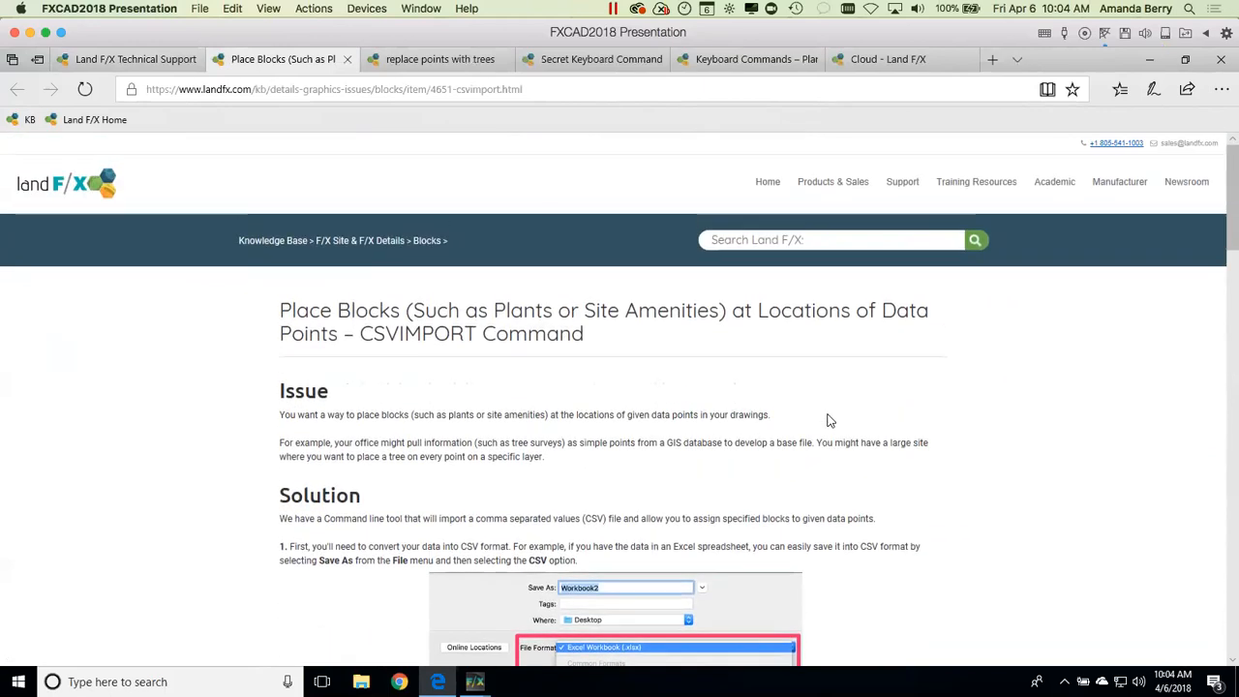
Step: Search the Land F/X site for "color" from the article page and close the results
{"action": "type", "text": "lor"}
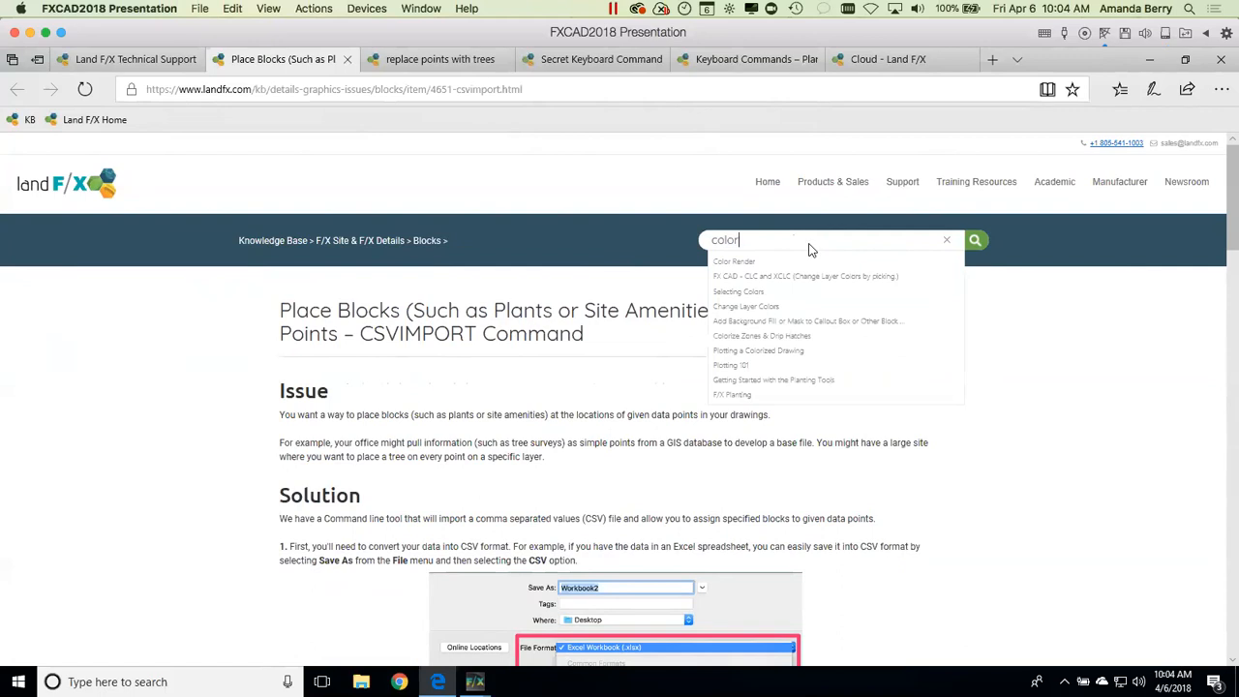
{"action": "key", "text": "Return"}
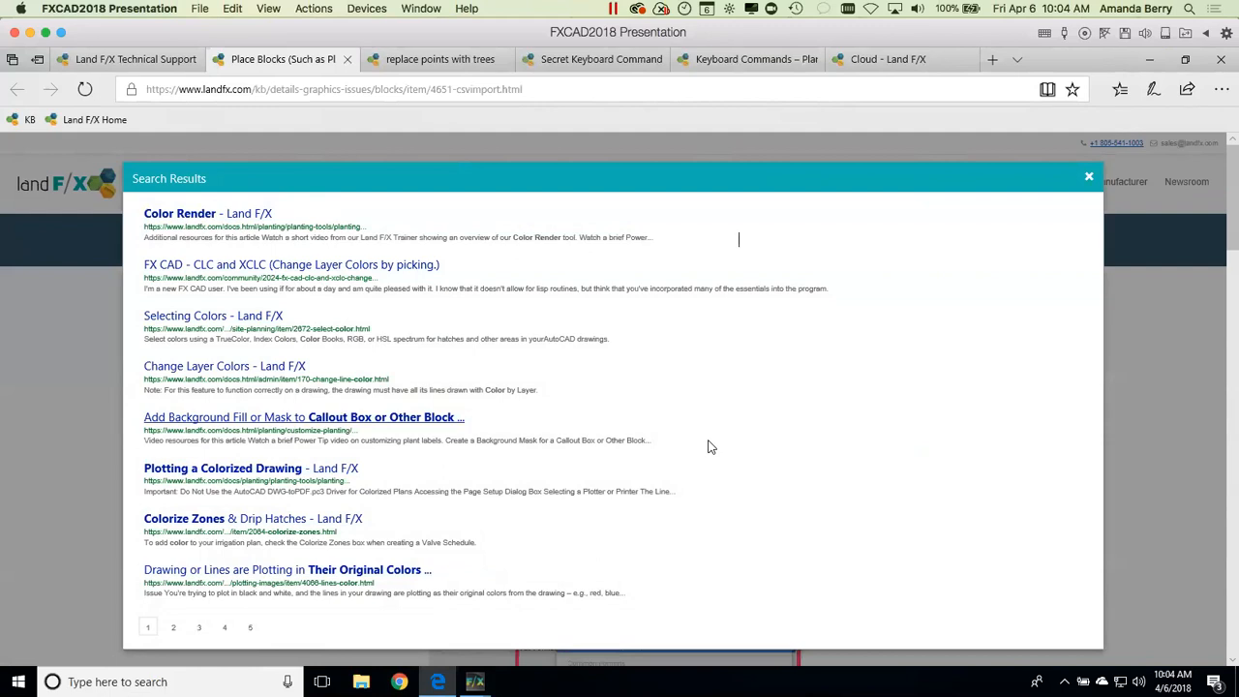
{"action": "left_click", "coordinate": [1088, 177]}
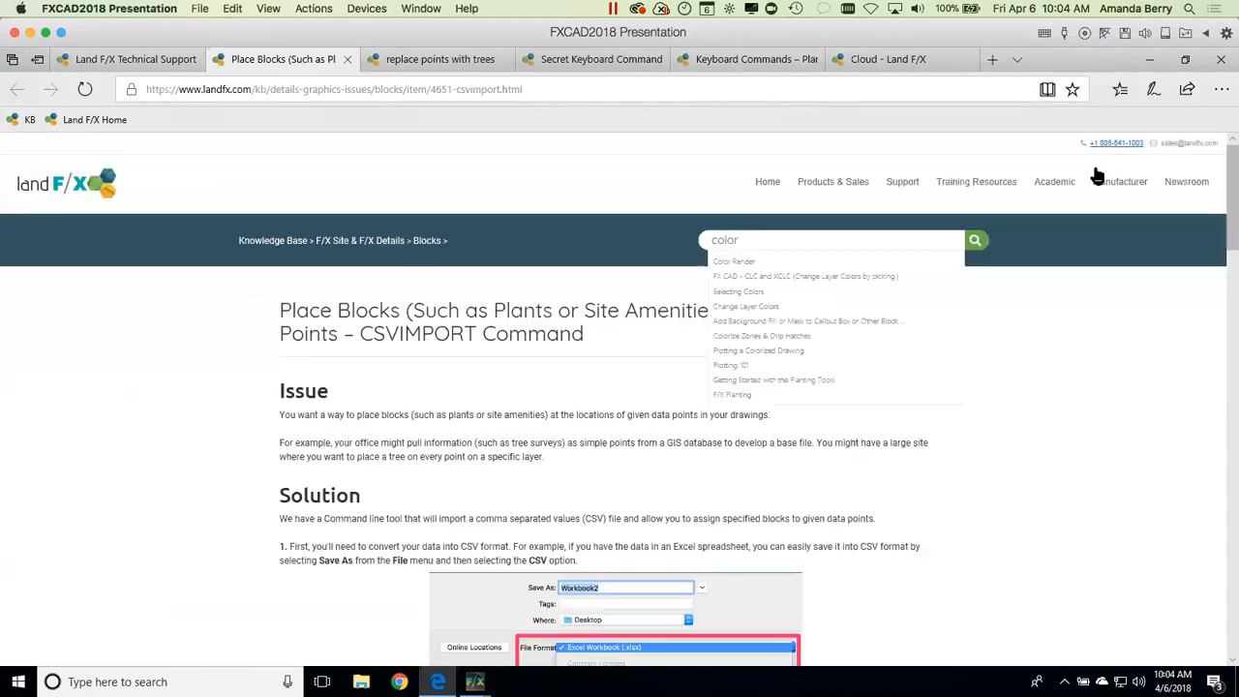
Step: Switch to F/X CAD and show the plant callouts beside note 1 in the working drawing
{"action": "left_click", "coordinate": [1147, 60]}
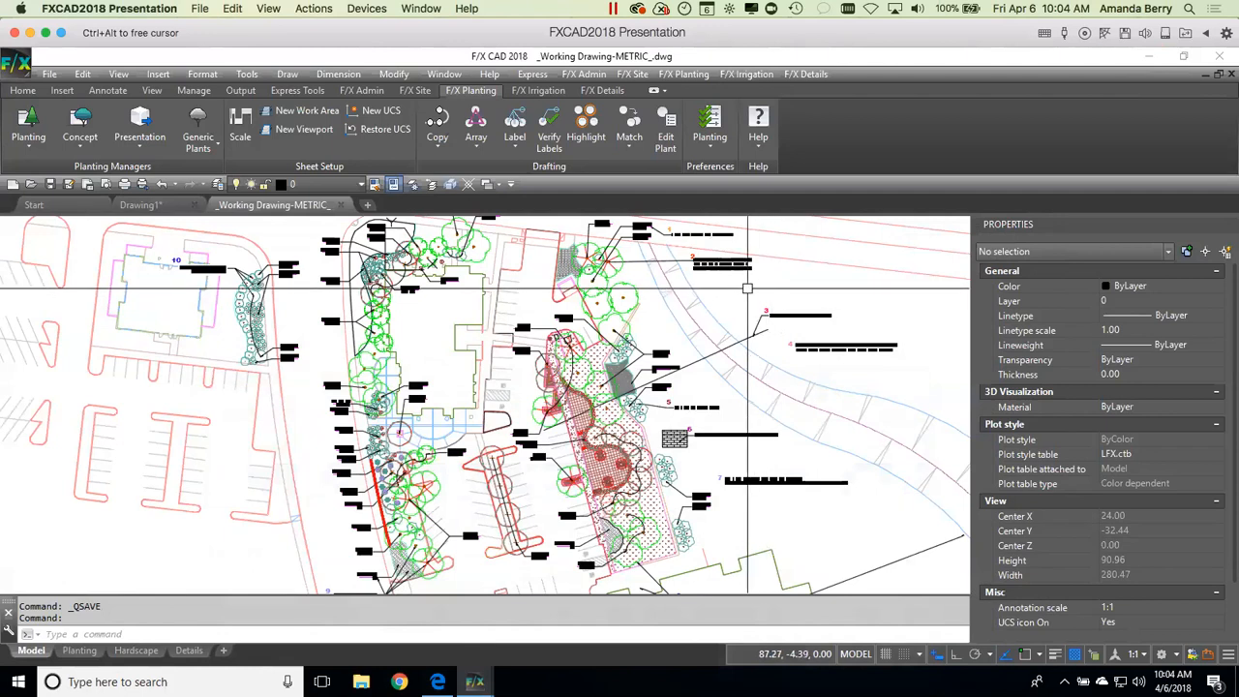
{"action": "middle_click_drag", "start_coordinate": [747, 290], "coordinate": [749, 335]}
{"action": "scroll", "coordinate": [750, 335], "scroll_direction": "up", "scroll_amount": 9}
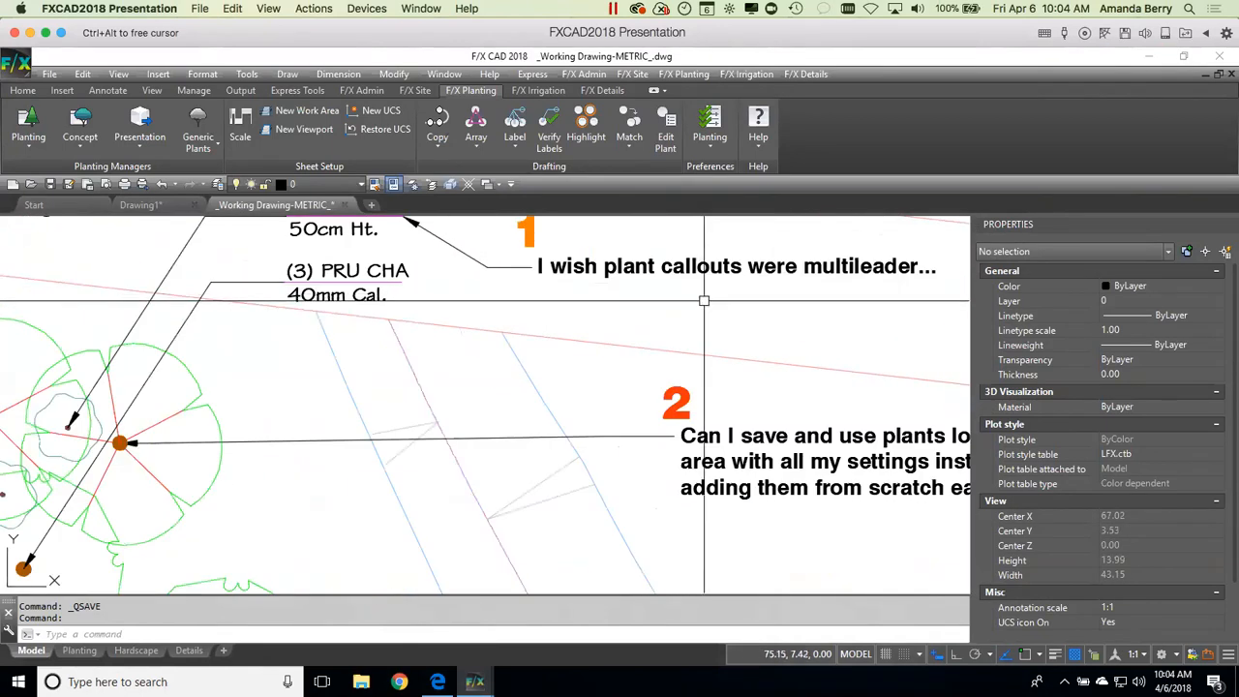
{"action": "middle_click_drag", "start_coordinate": [681, 374], "coordinate": [741, 400]}
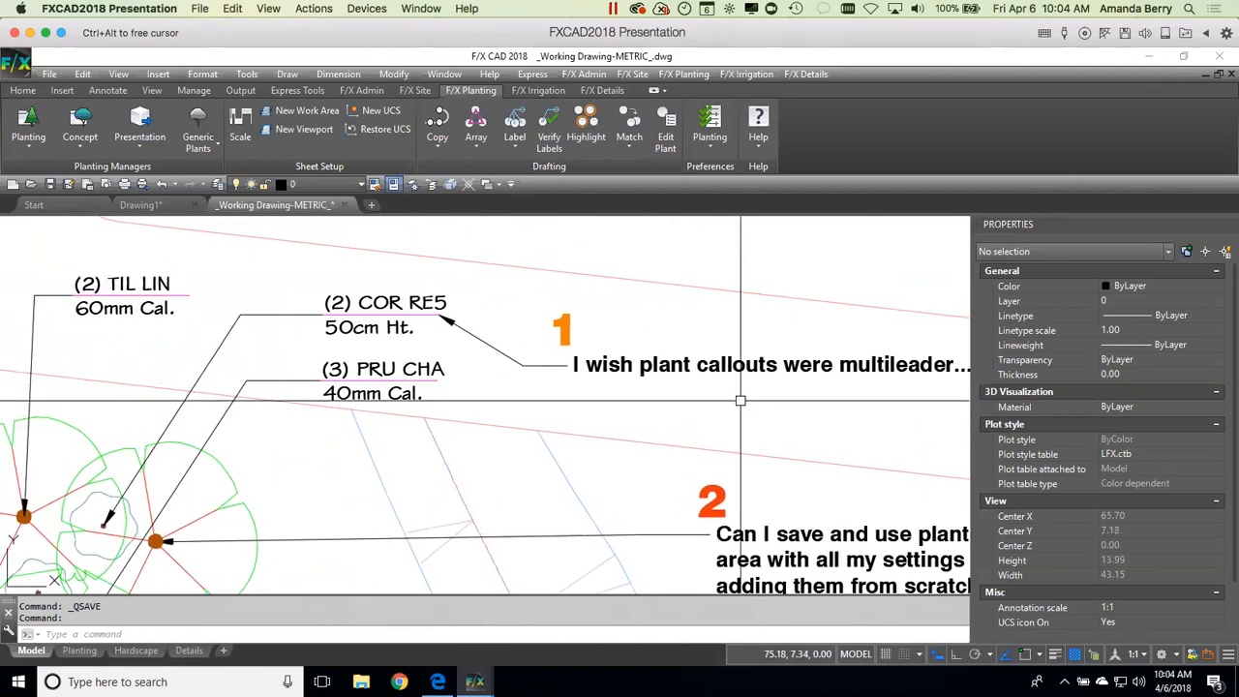
{"action": "mouse_move", "coordinate": [412, 336]}
{"action": "middle_mouse_down"}
{"action": "mouse_move", "coordinate": [541, 330]}
{"action": "mouse_move", "coordinate": [625, 303]}
{"action": "middle_mouse_up"}
Step: Stretch the (2) COR RES label together with its leader end to a spot just above the (3) PRU CHA label
{"action": "left_click", "coordinate": [556, 284]}
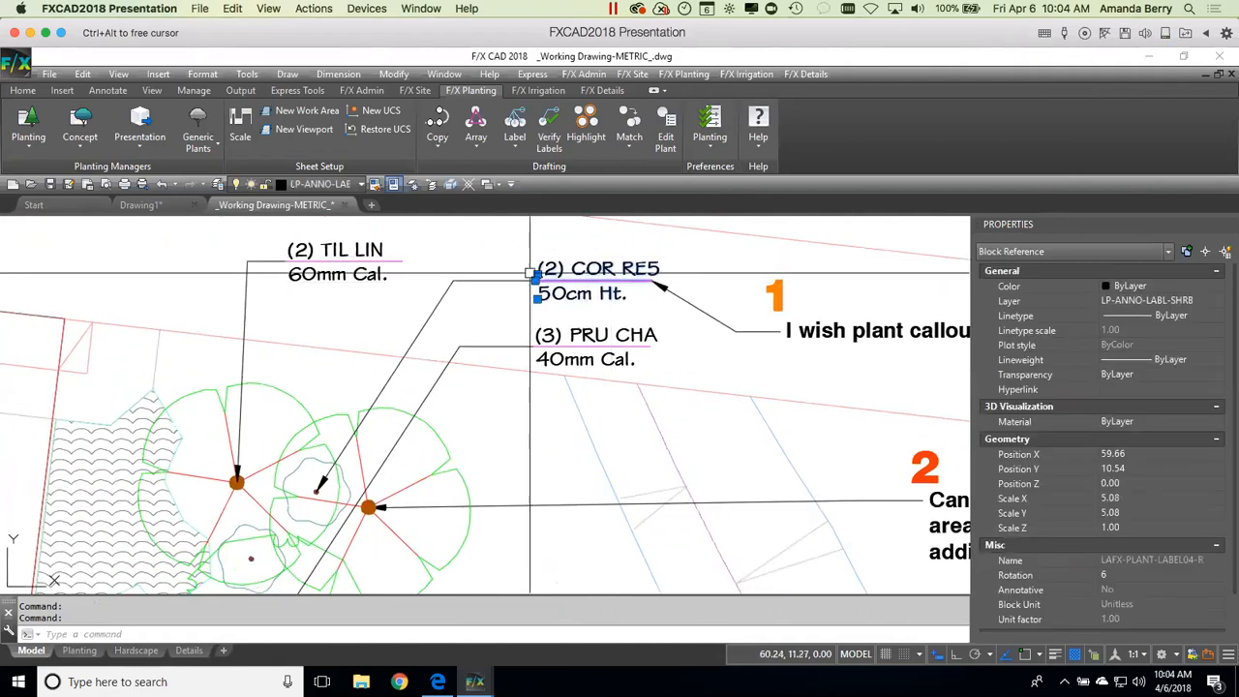
{"action": "key", "text": "Escape"}
{"action": "left_click", "coordinate": [495, 283]}
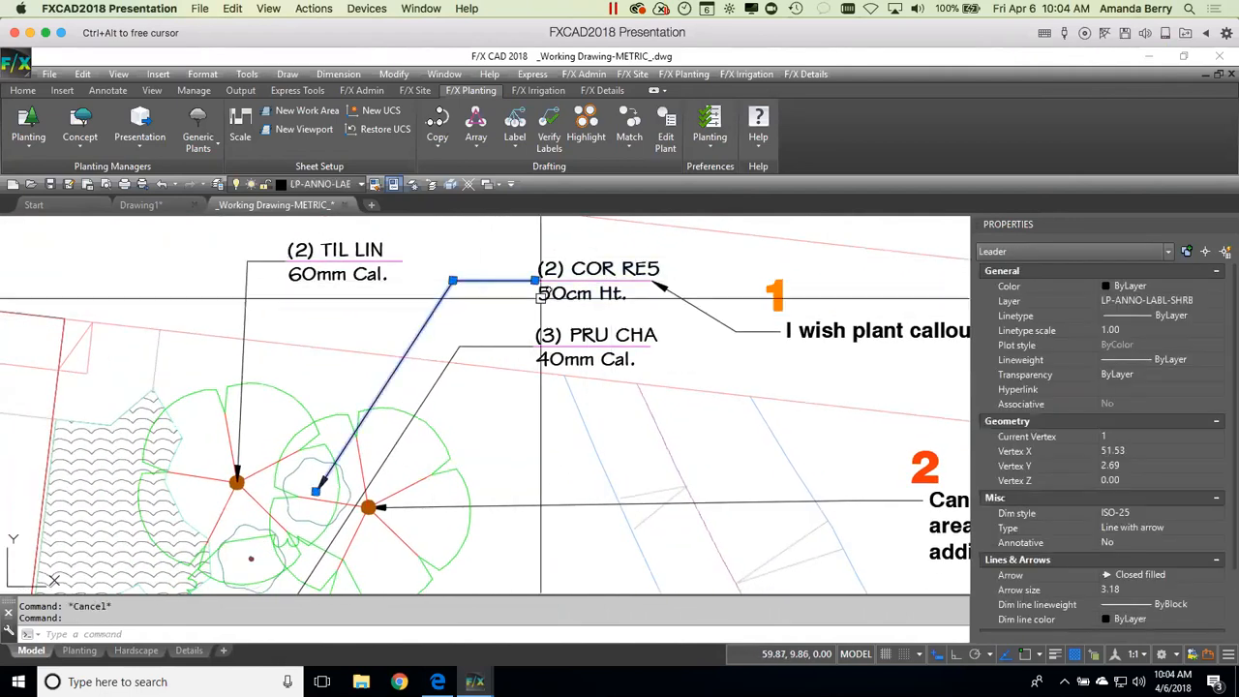
{"action": "left_click", "coordinate": [536, 285]}
{"action": "left_click", "coordinate": [536, 282]}
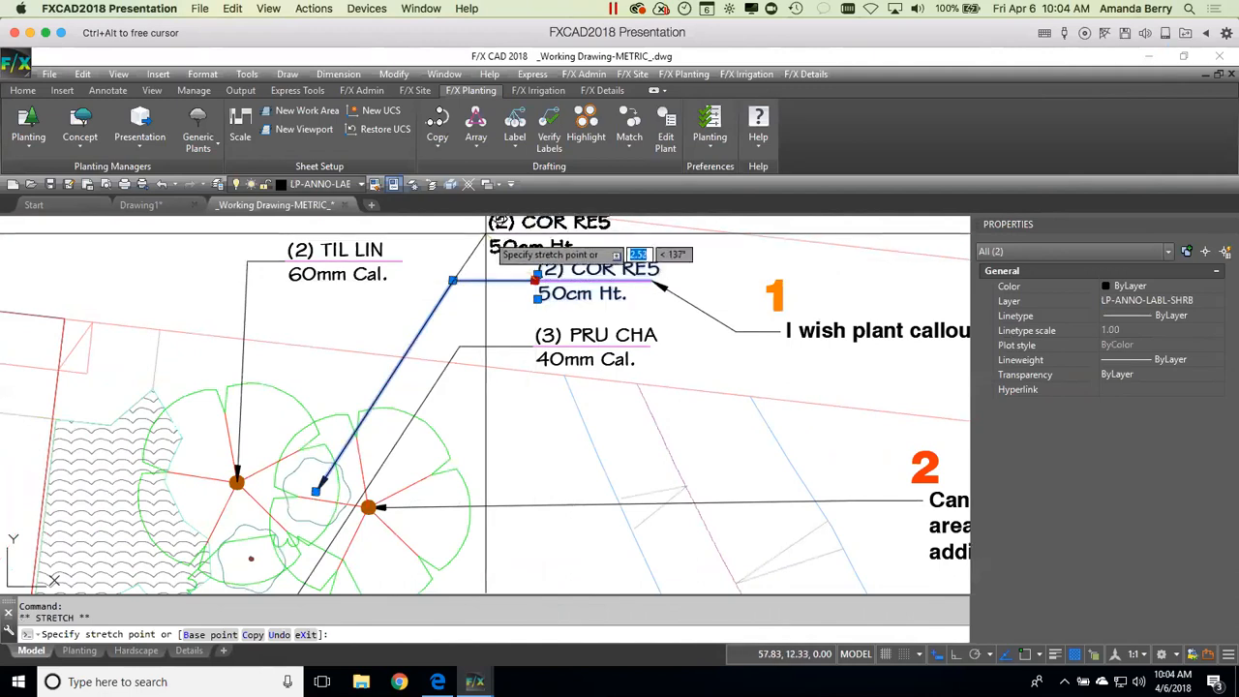
{"action": "left_click", "coordinate": [503, 304]}
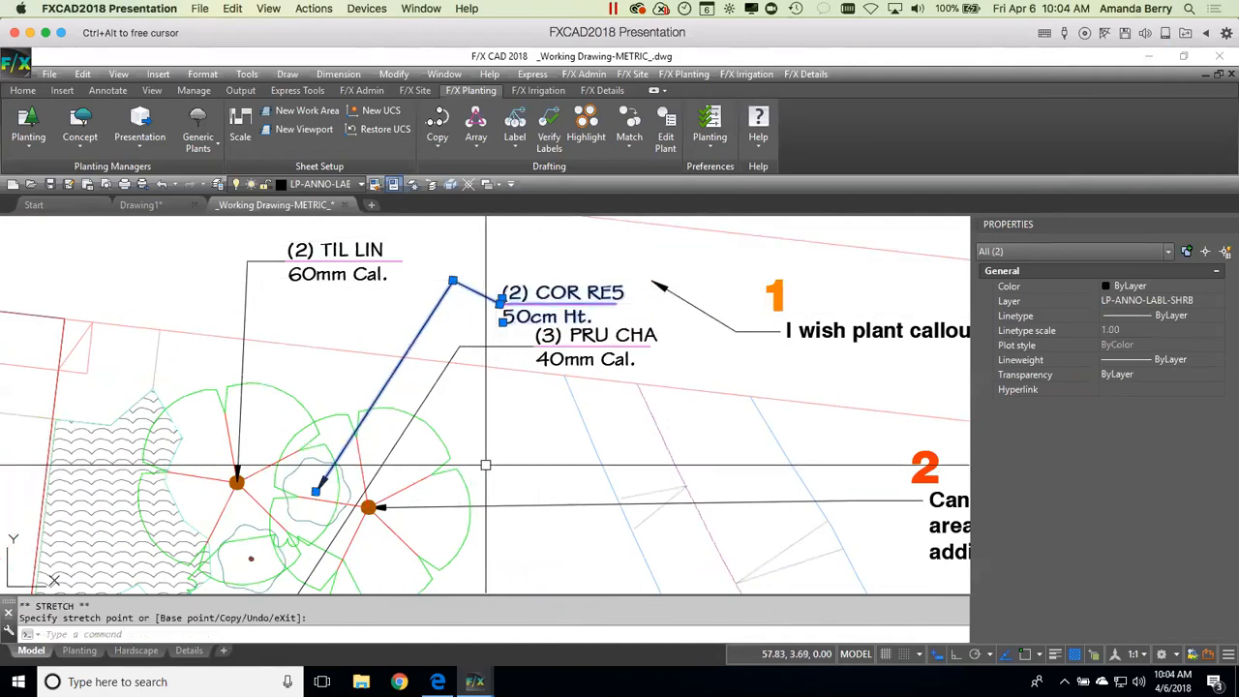
{"action": "key", "text": "Escape"}
Step: Move the multileader note "I wish plant callouts were multileader..." to a position above the number 1
{"action": "scroll", "coordinate": [638, 446], "scroll_direction": "down", "scroll_amount": 1}
{"action": "mouse_move", "coordinate": [685, 477]}
{"action": "middle_mouse_down"}
{"action": "mouse_move", "coordinate": [653, 423]}
{"action": "mouse_move", "coordinate": [663, 445]}
{"action": "middle_mouse_up"}
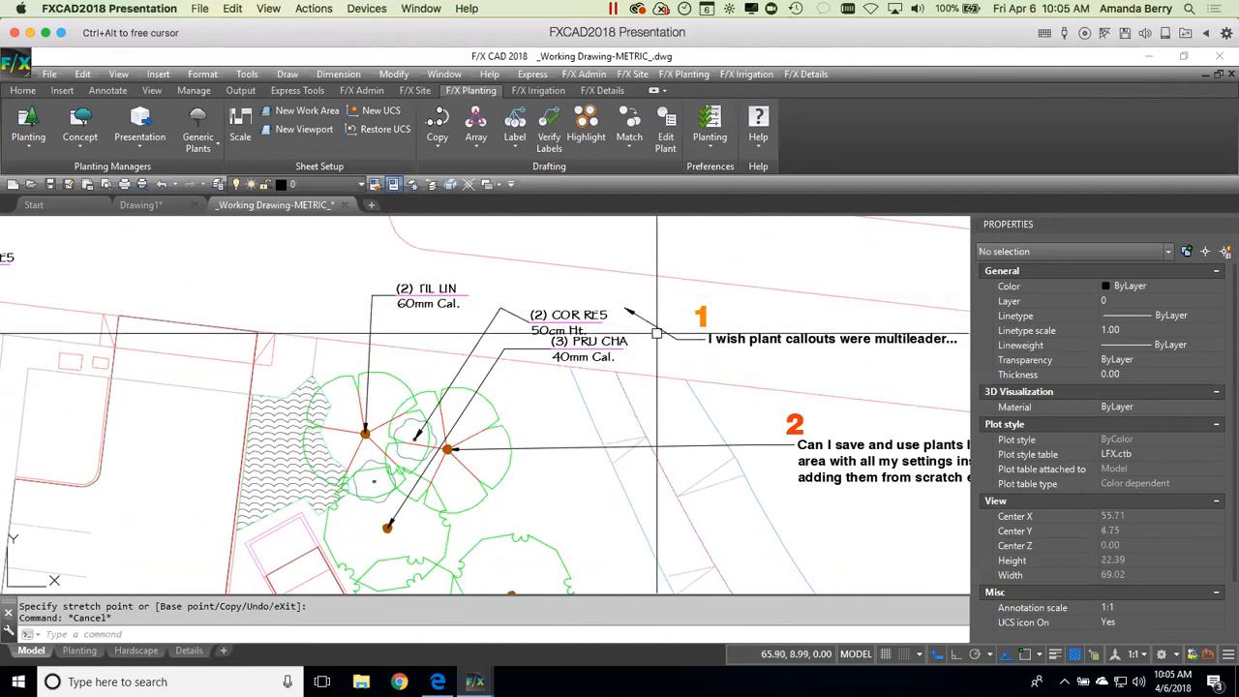
{"action": "left_click", "coordinate": [715, 334]}
{"action": "left_click", "coordinate": [710, 334]}
{"action": "middle_click_drag", "start_coordinate": [770, 340], "coordinate": [695, 374]}
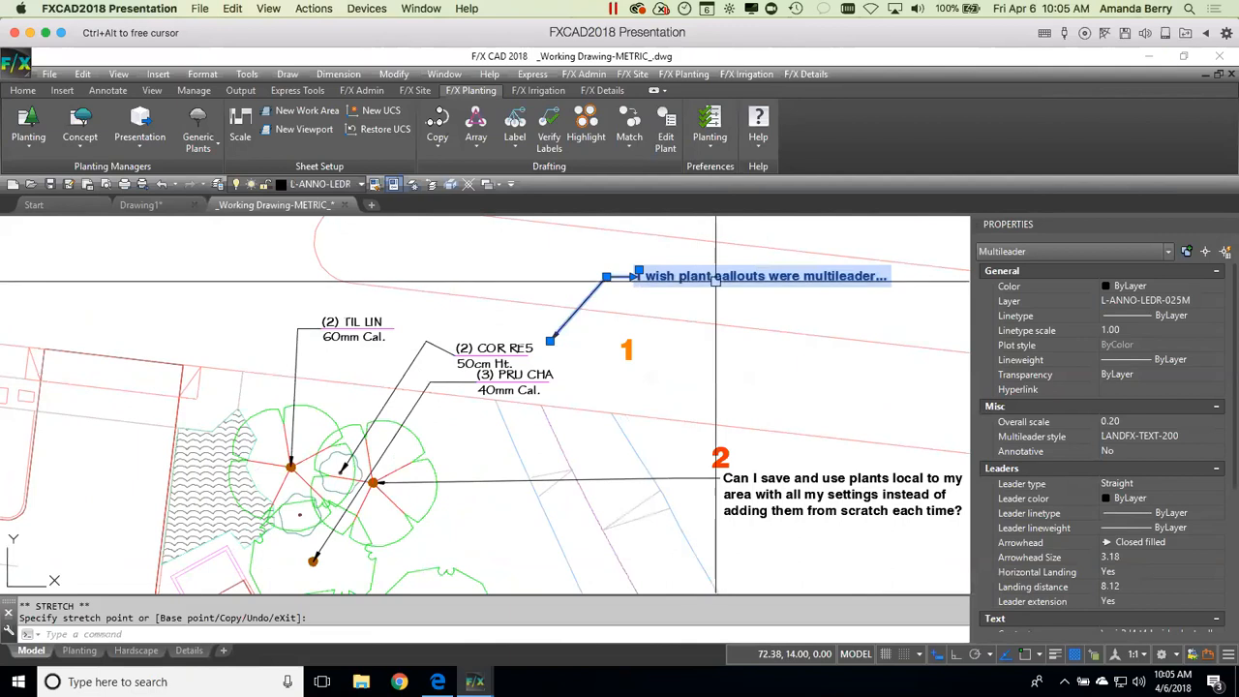
{"action": "key", "text": "Escape"}
Step: Inspect the object type of the COR RES and TIL COR plant labels, then clear the selection
{"action": "left_click", "coordinate": [510, 351]}
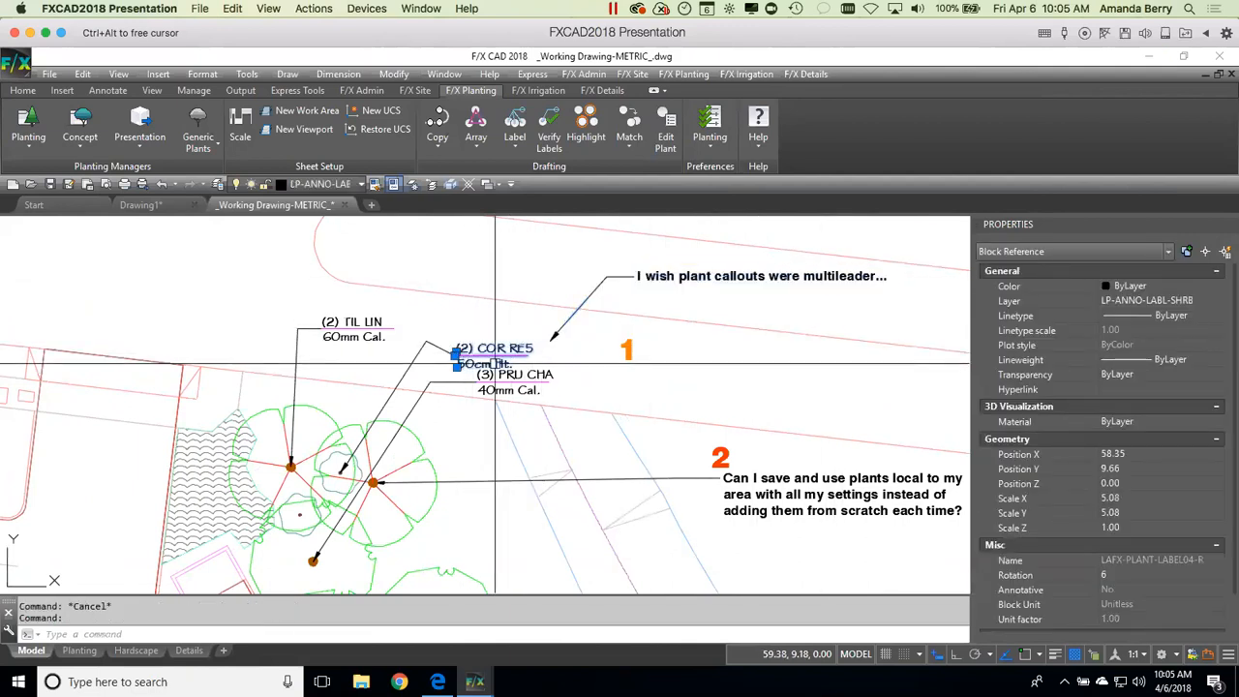
{"action": "key", "text": "Escape"}
{"action": "scroll", "coordinate": [427, 344], "scroll_direction": "down", "scroll_amount": 5}
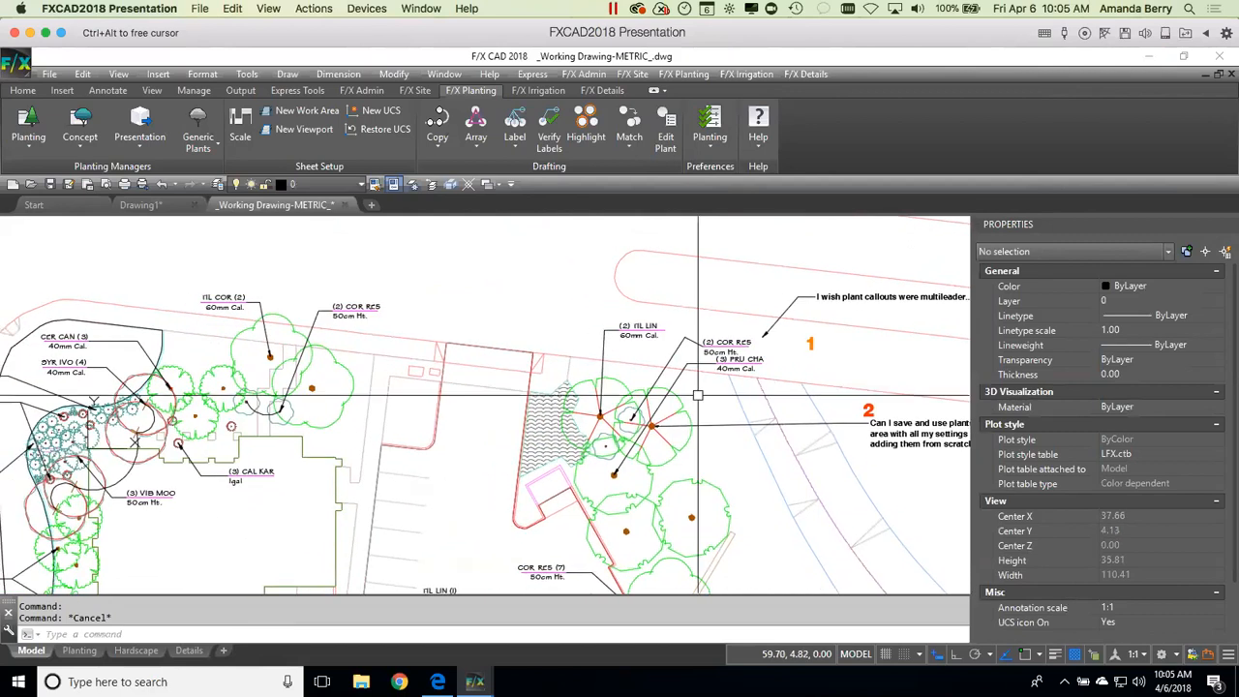
{"action": "left_click", "coordinate": [224, 302]}
{"action": "left_click", "coordinate": [356, 310]}
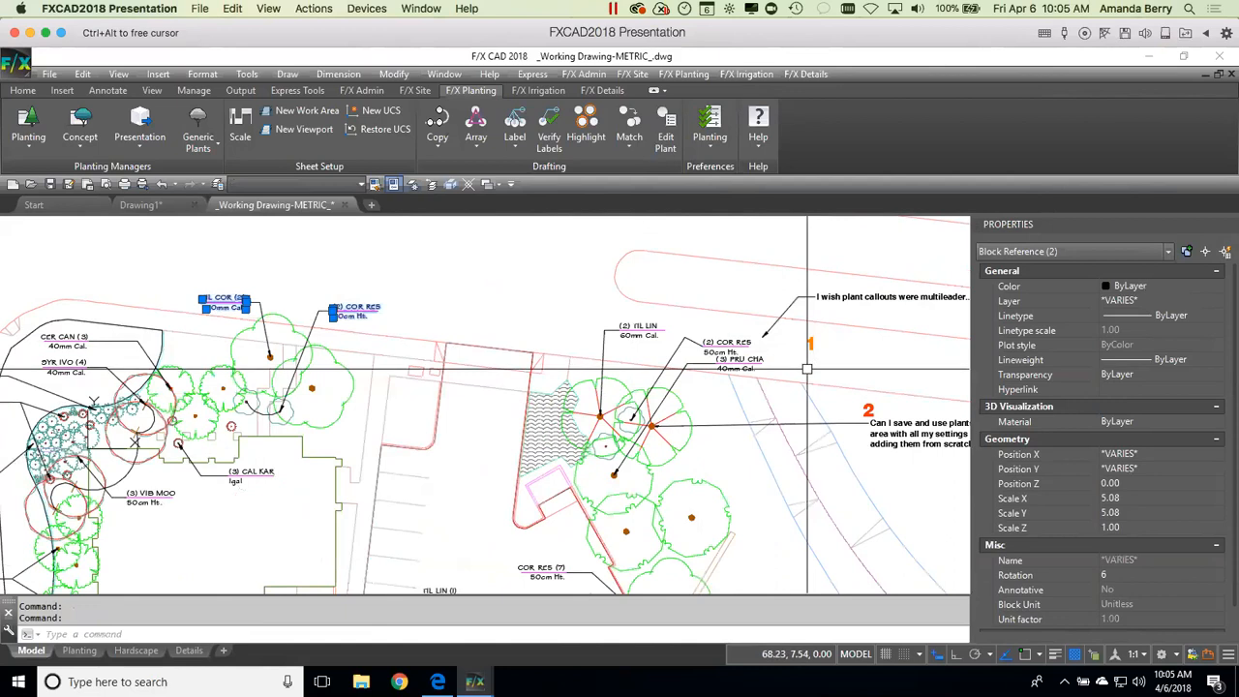
{"action": "key", "text": "Escape"}
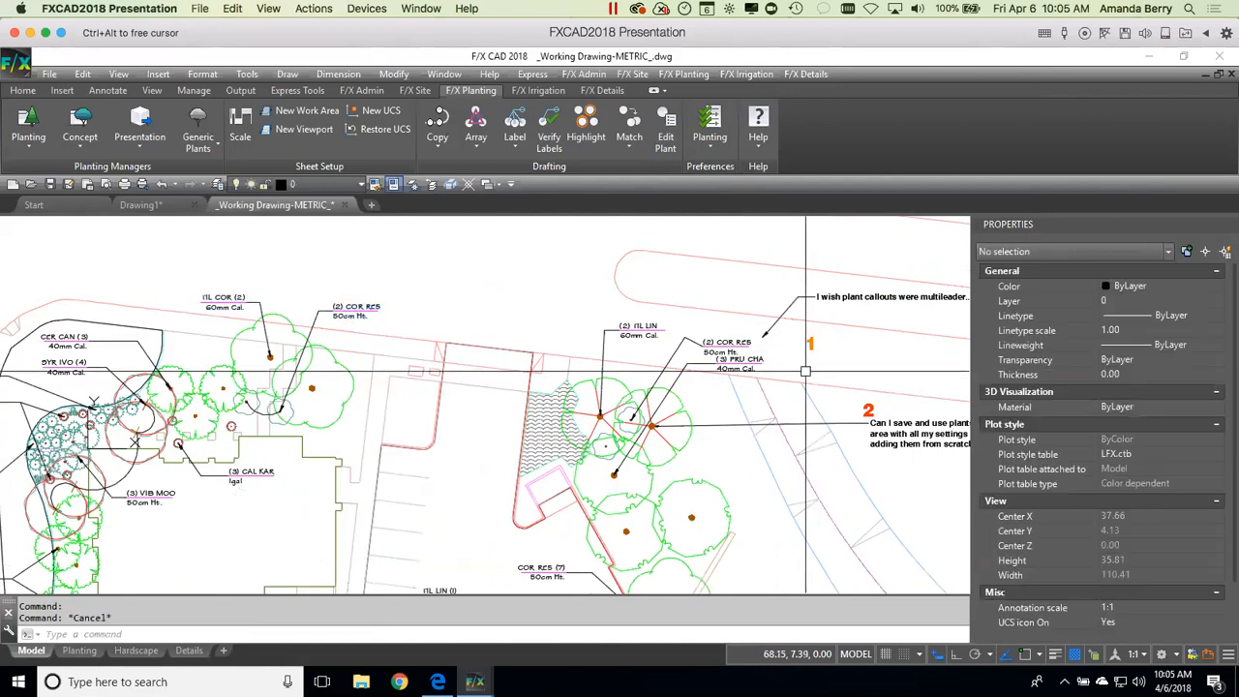
Step: Use the Group label tool to reposition the (2) COR RES callout near TIL COR (2) to a clear spot farther right of the trees
{"action": "middle_click_drag", "start_coordinate": [805, 377], "coordinate": [855, 353]}
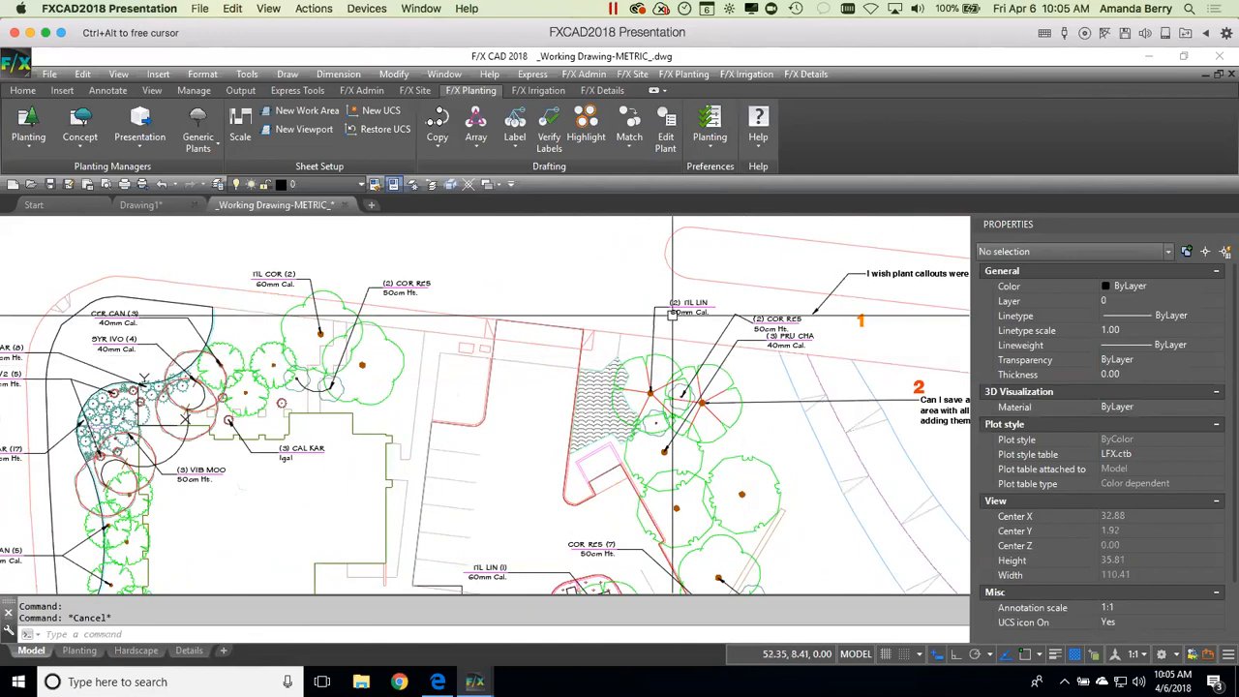
{"action": "left_click", "coordinate": [510, 143]}
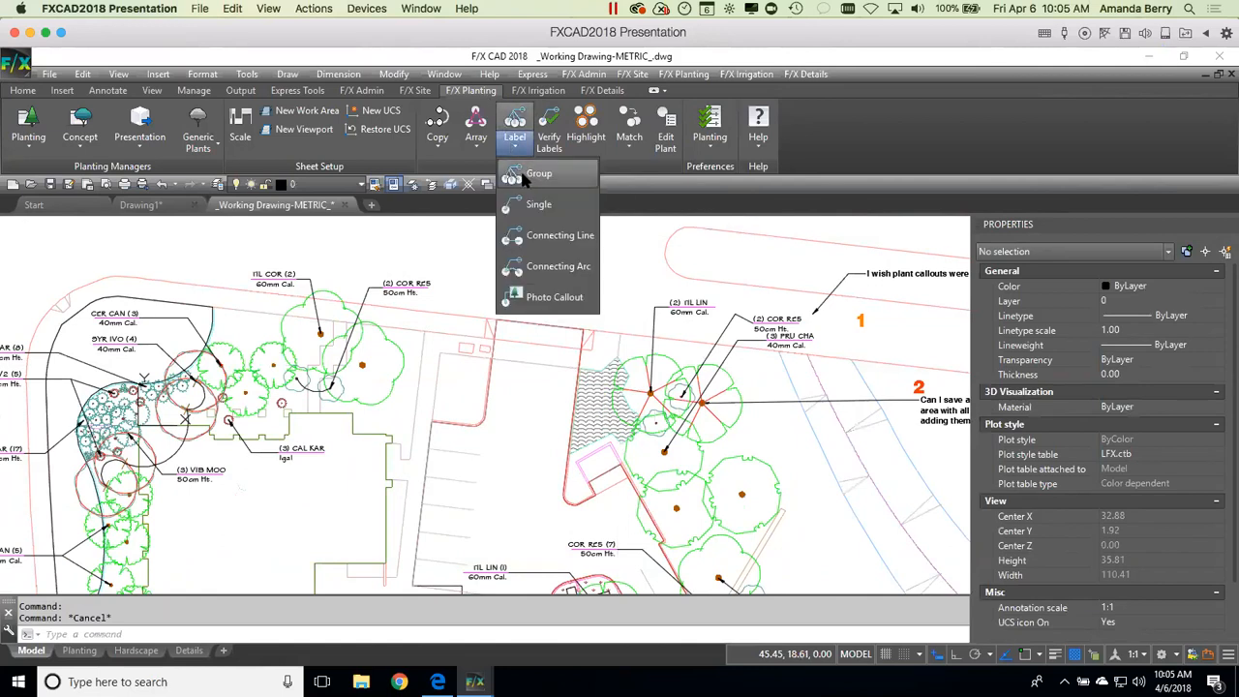
{"action": "left_click", "coordinate": [523, 177]}
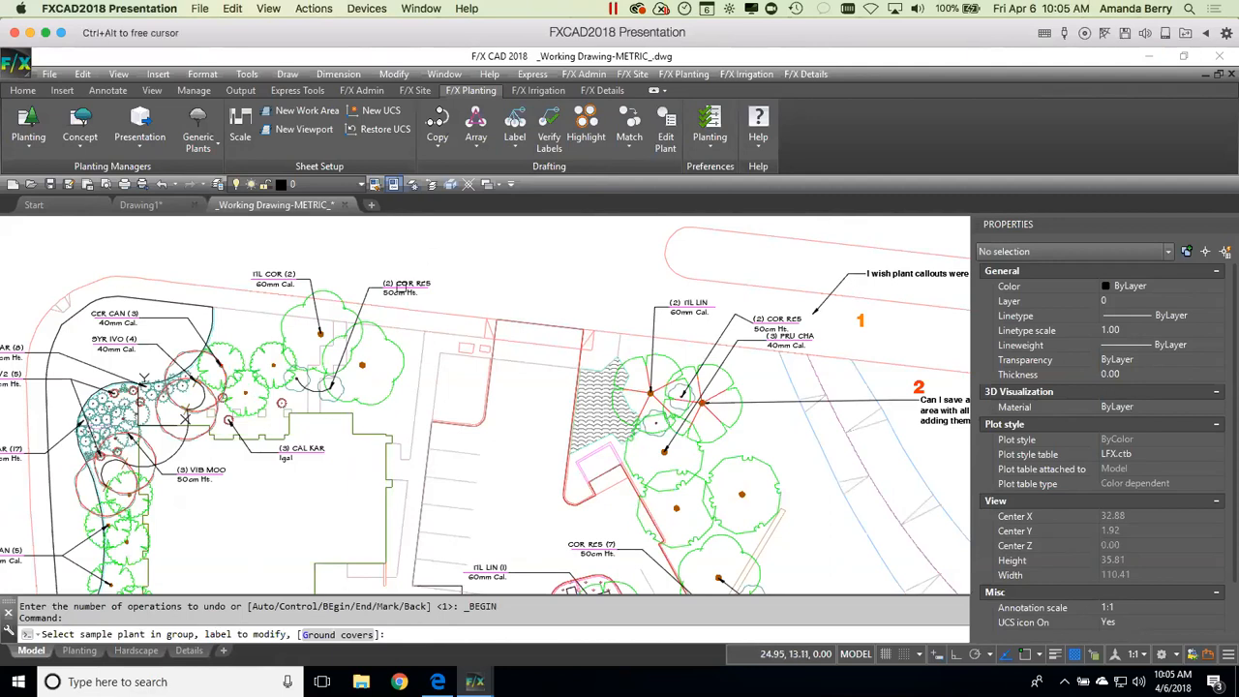
{"action": "left_click", "coordinate": [402, 286]}
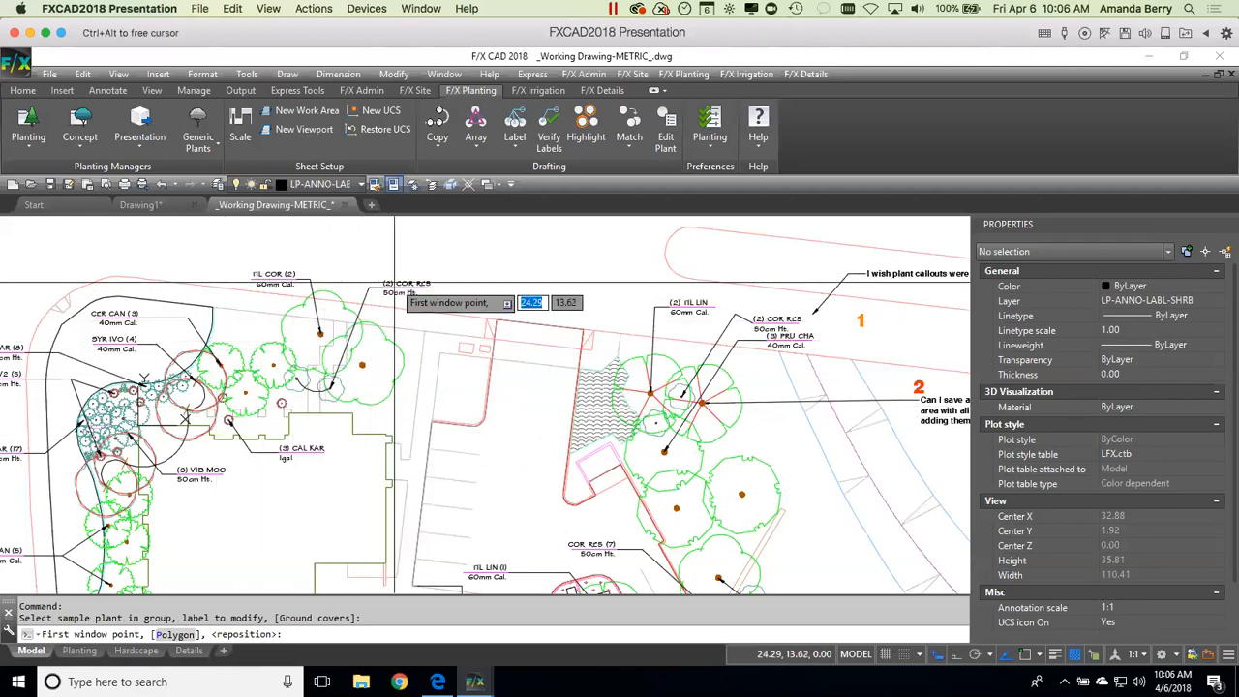
{"action": "left_click", "coordinate": [479, 261]}
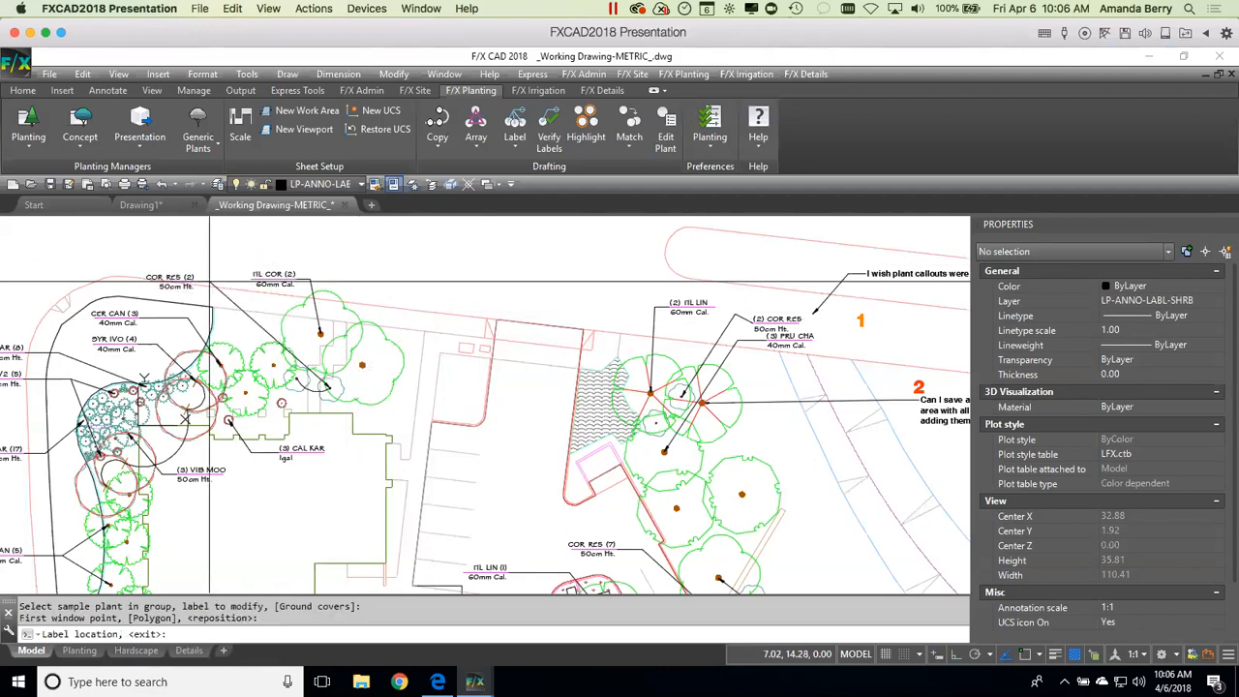
{"action": "left_click", "coordinate": [444, 284]}
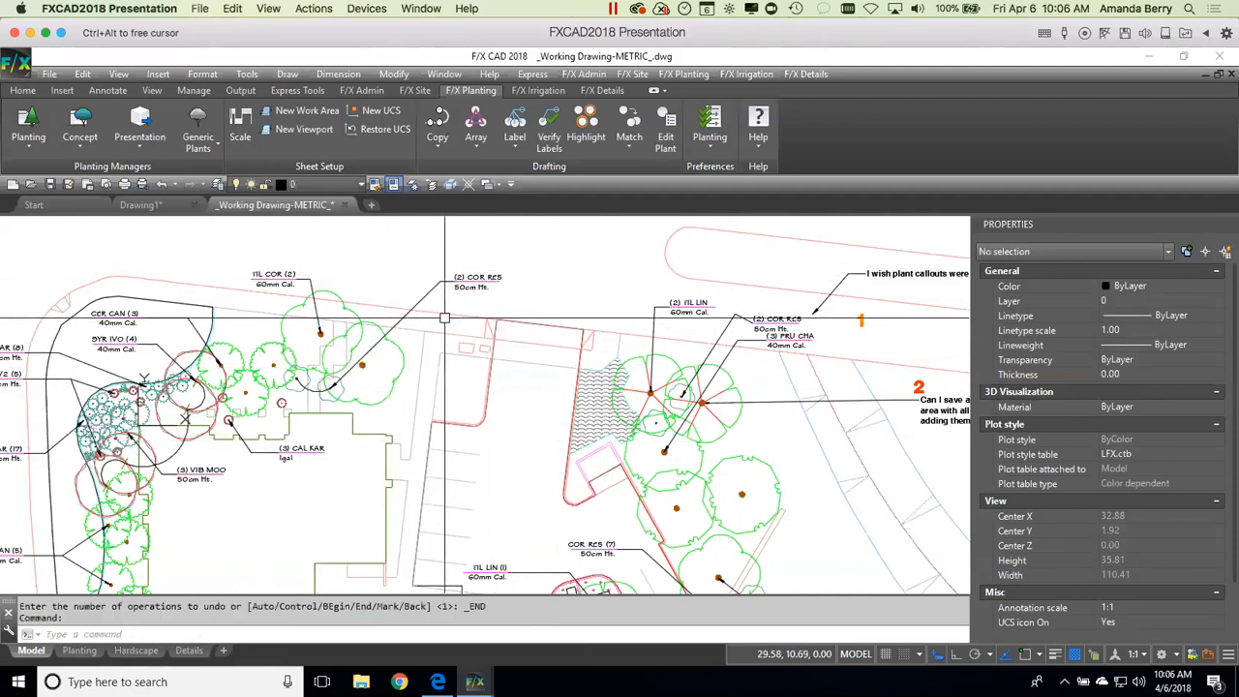
Step: Review note 2 about saving and reusing local plants, then bring up the Plant Manager and narrow it to reveal more of the drawing
{"action": "mouse_move", "coordinate": [774, 440]}
{"action": "middle_mouse_down"}
{"action": "mouse_move", "coordinate": [715, 406]}
{"action": "mouse_move", "coordinate": [626, 397]}
{"action": "middle_mouse_up"}
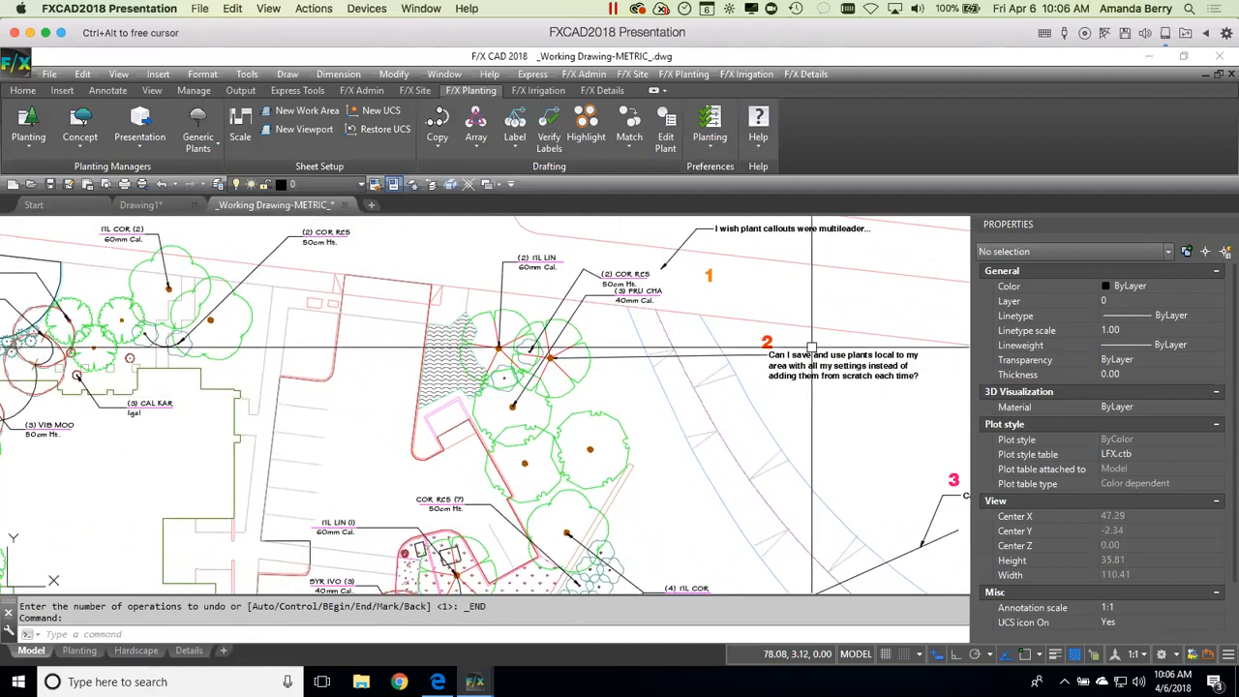
{"action": "scroll", "coordinate": [822, 351], "scroll_direction": "up", "scroll_amount": 2}
{"action": "mouse_move", "coordinate": [884, 425]}
{"action": "middle_mouse_down"}
{"action": "mouse_move", "coordinate": [766, 426]}
{"action": "mouse_move", "coordinate": [786, 431]}
{"action": "middle_mouse_up"}
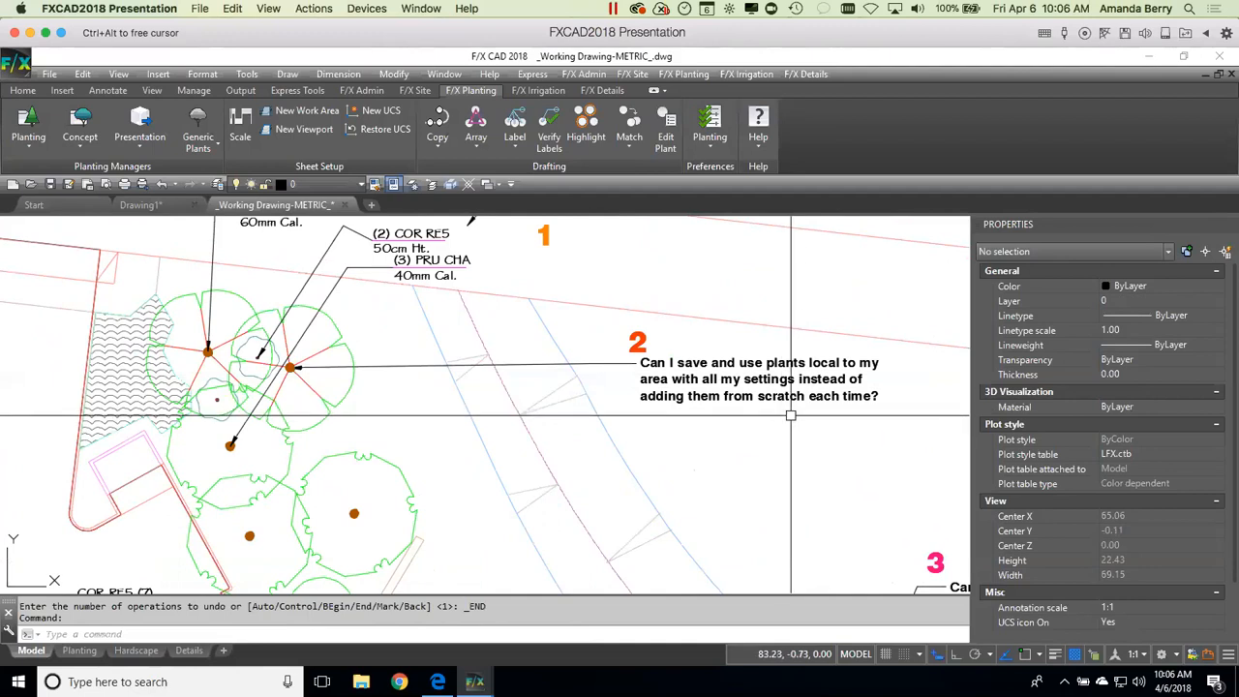
{"action": "scroll", "coordinate": [711, 420], "scroll_direction": "down", "scroll_amount": 2}
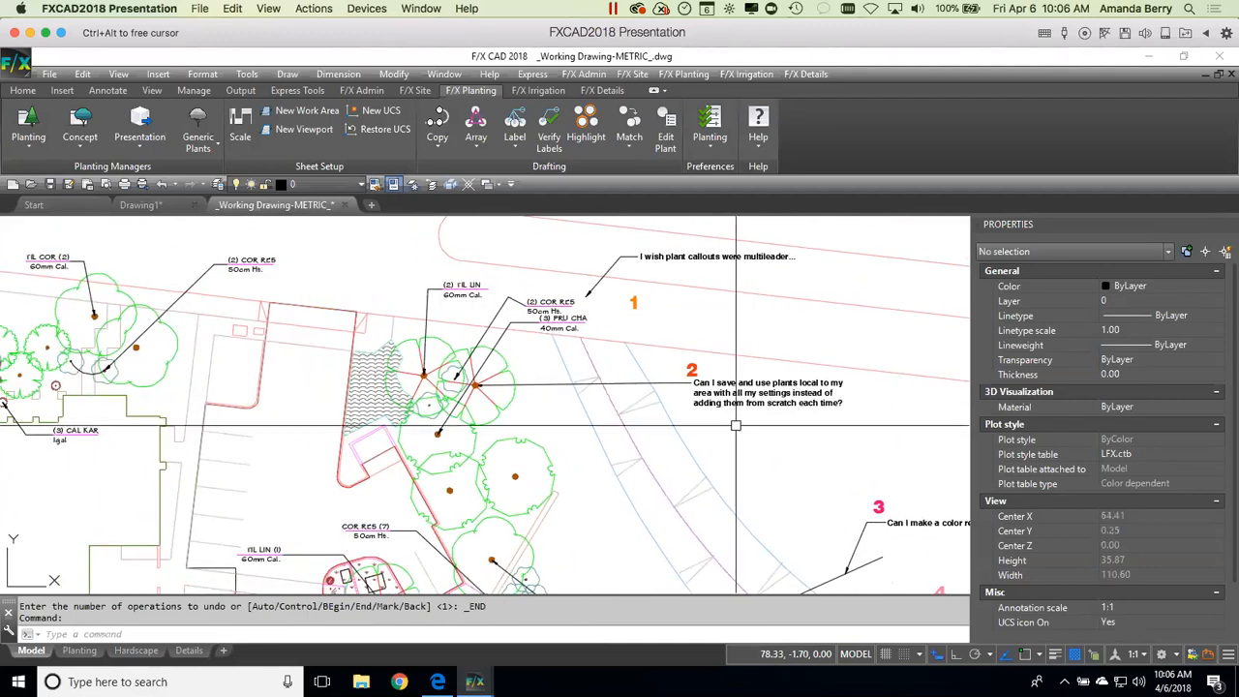
{"action": "left_click", "coordinate": [29, 121]}
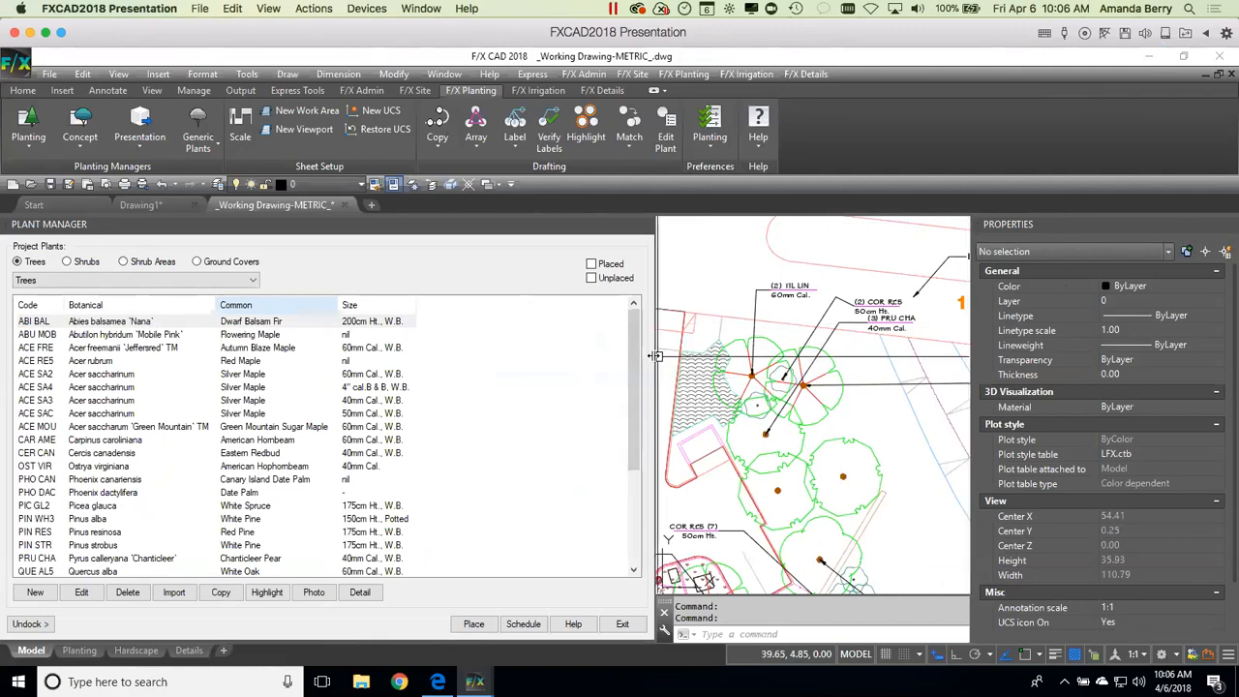
{"action": "left_click_drag", "start_coordinate": [559, 349], "coordinate": [482, 350]}
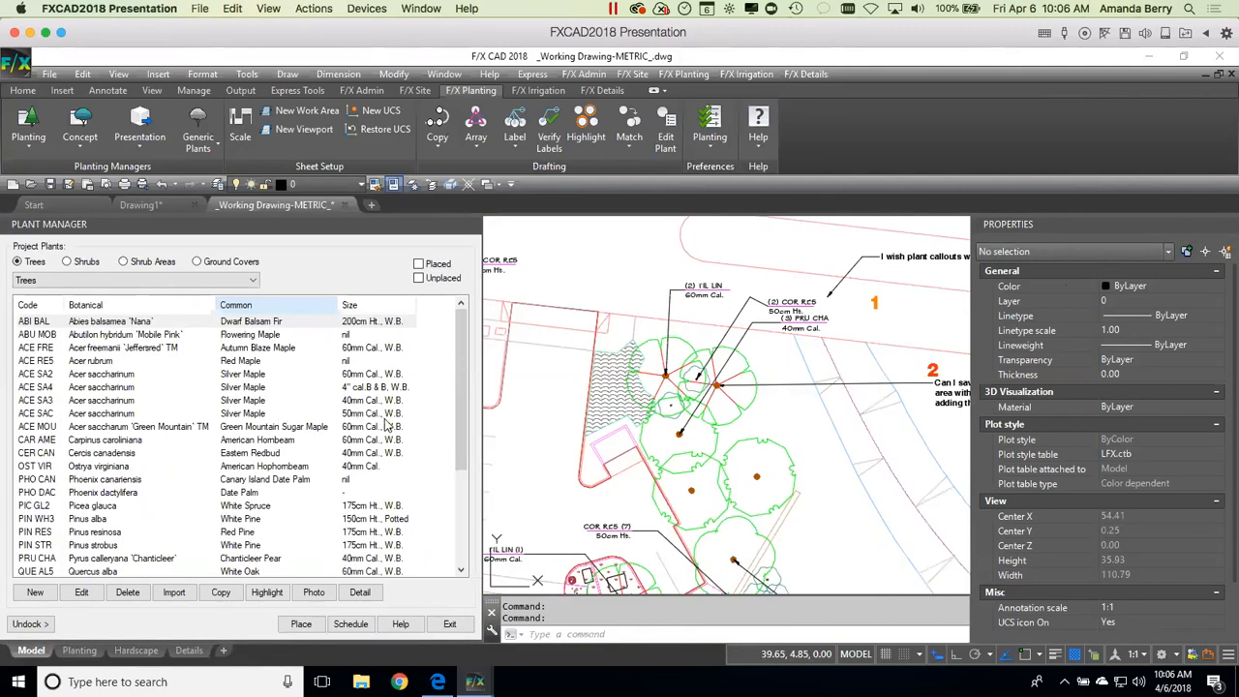
Step: Search the plant database for the genus quer and add Quercus agrifolia (Coast Live Oak) to the project's trees
{"action": "left_click", "coordinate": [35, 592]}
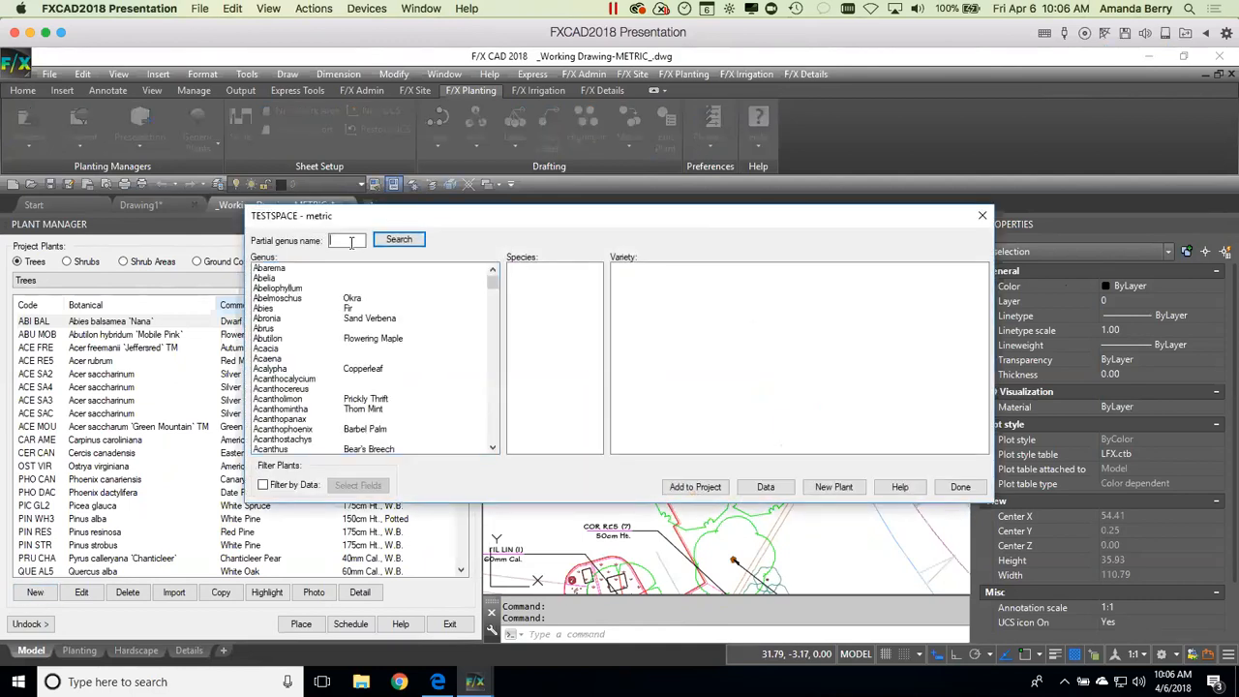
{"action": "left_click", "coordinate": [347, 242]}
{"action": "type", "text": "quer"}
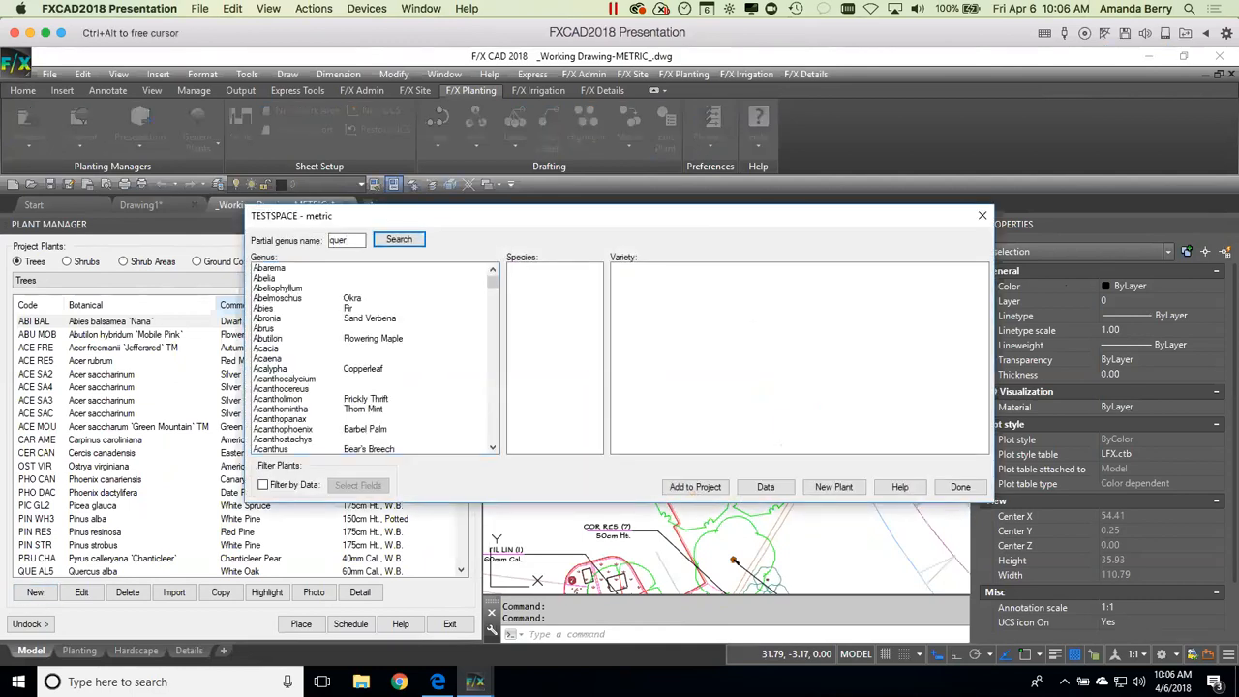
{"action": "key", "text": "Return"}
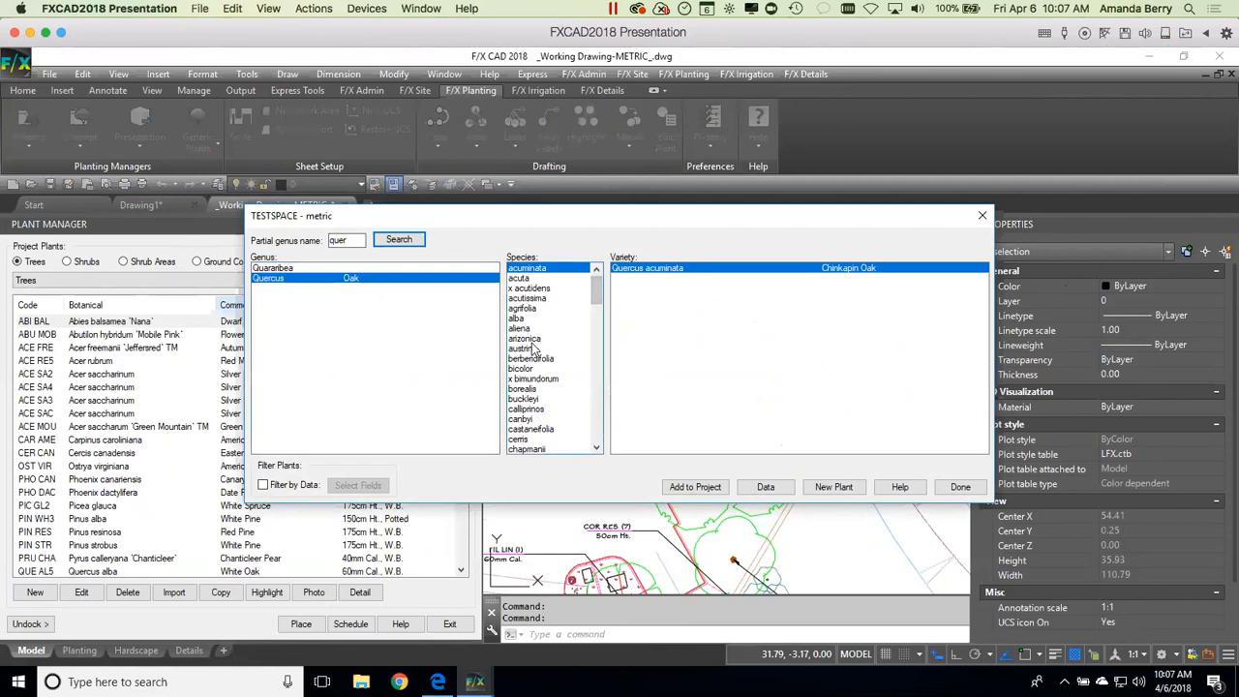
{"action": "left_click", "coordinate": [522, 308]}
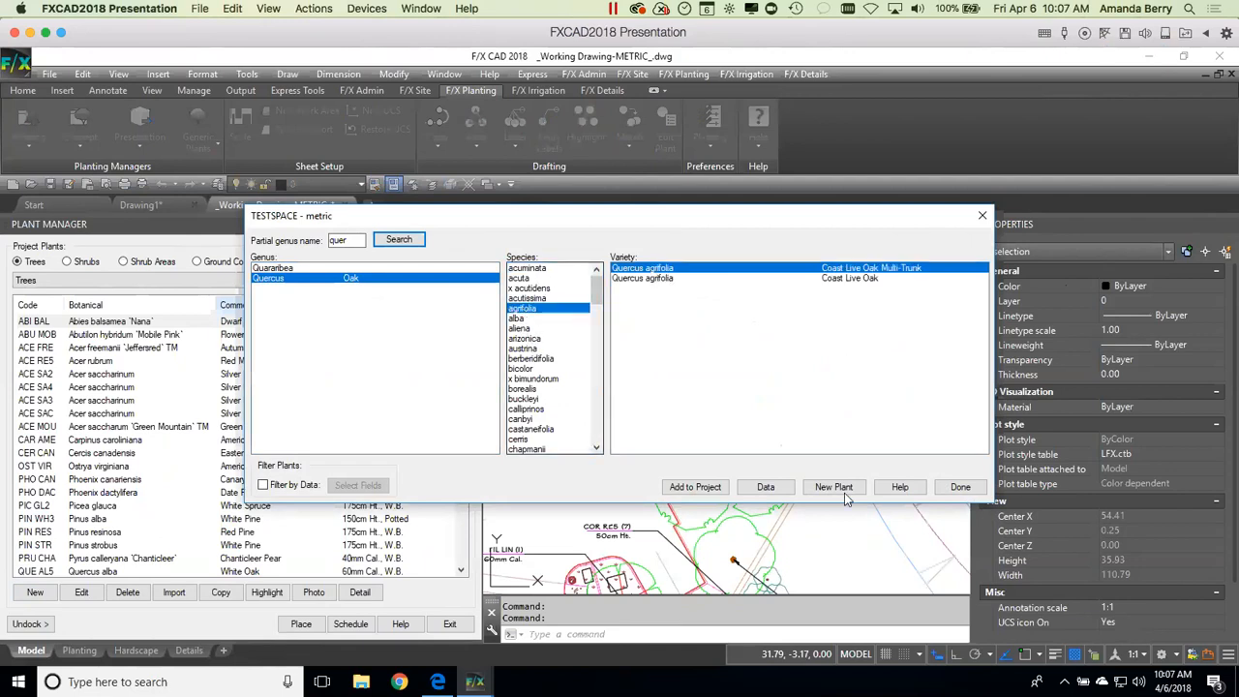
{"action": "left_click", "coordinate": [657, 280]}
{"action": "left_click", "coordinate": [695, 487]}
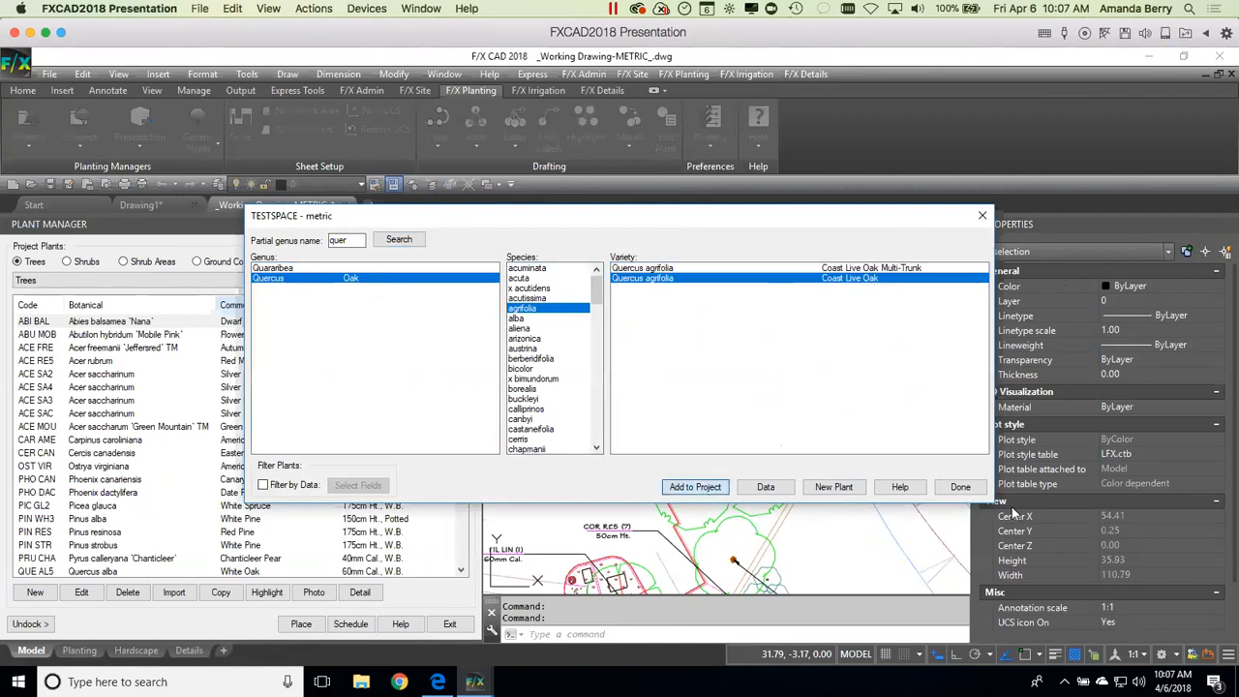
{"action": "left_click", "coordinate": [960, 486]}
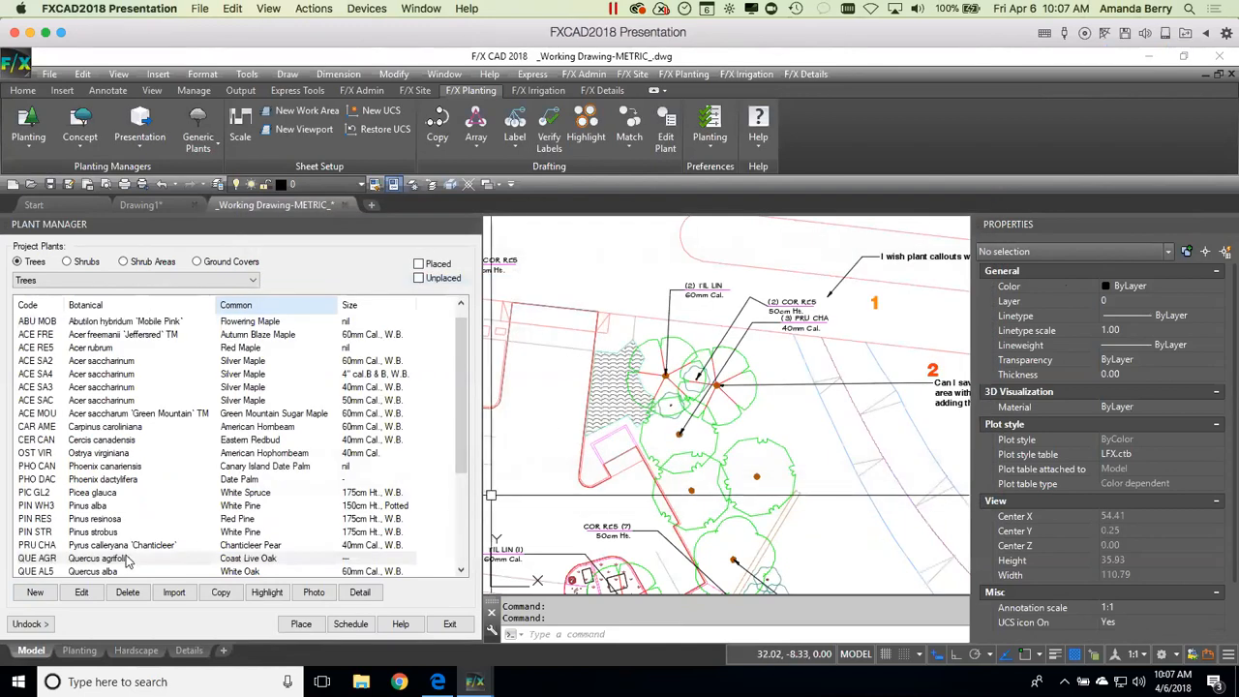
Step: Examine the Plant Info of Quercus agrifolia, including its size options and common name, and leave without saving
{"action": "left_click", "coordinate": [126, 560]}
{"action": "left_click", "coordinate": [81, 591]}
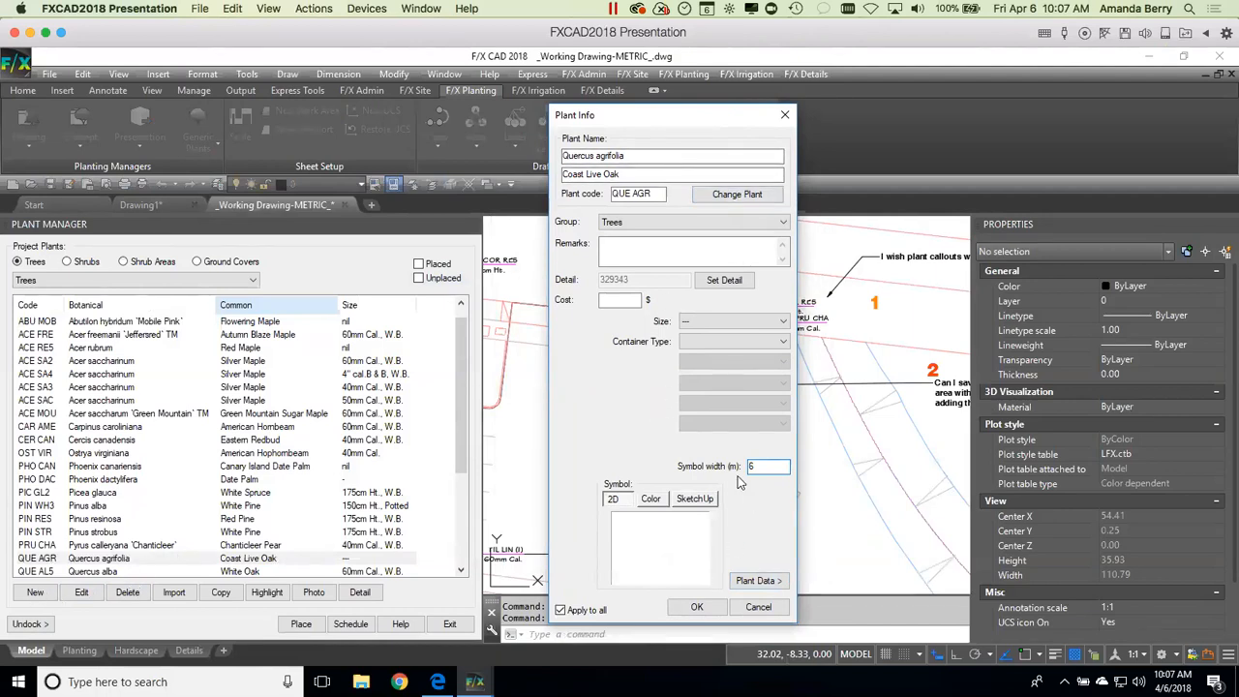
{"action": "left_click", "coordinate": [716, 321]}
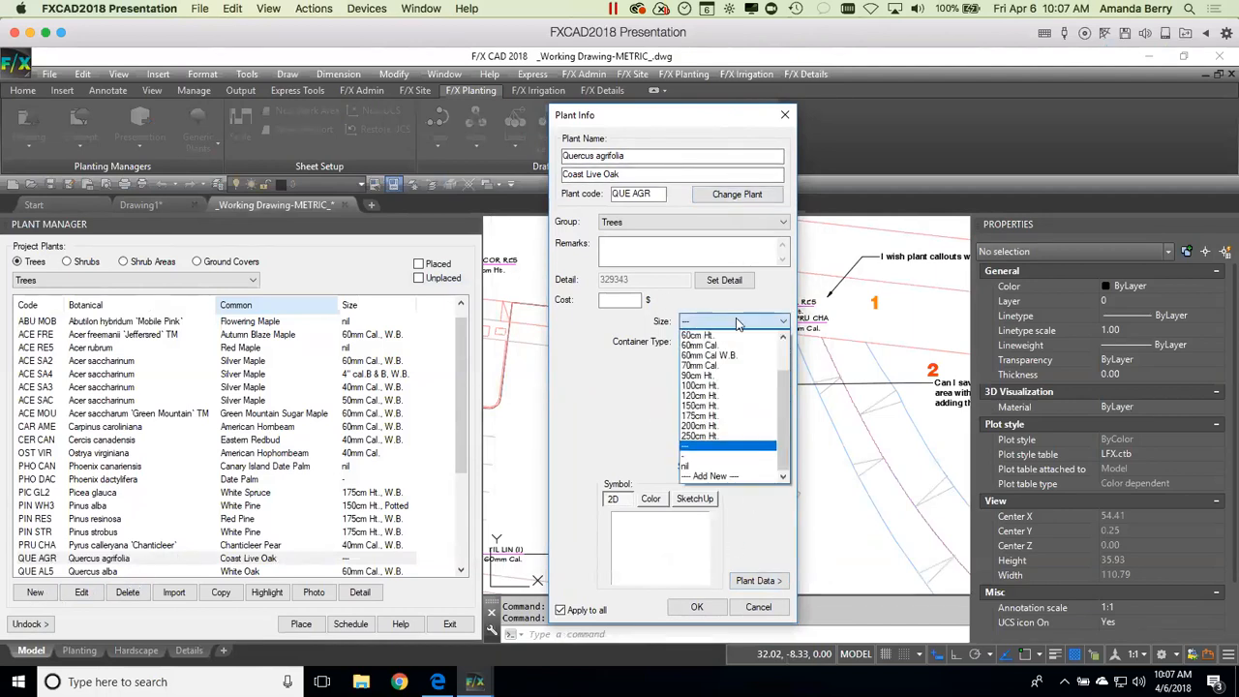
{"action": "left_click", "coordinate": [685, 322]}
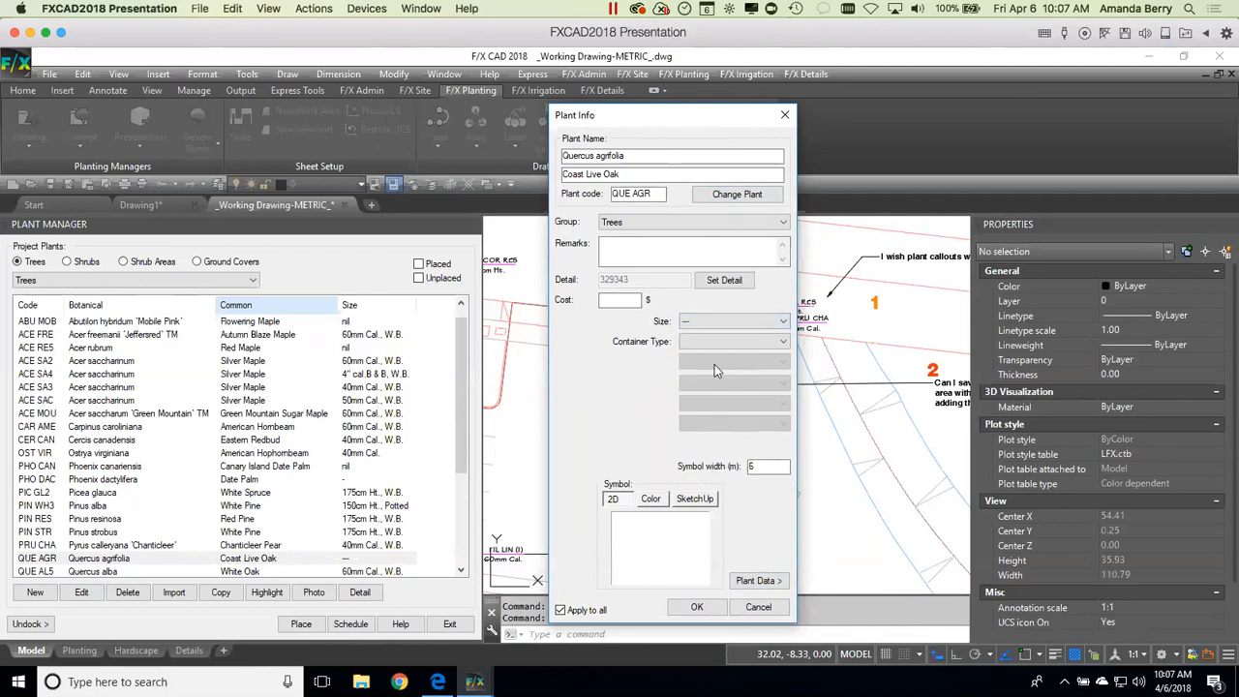
{"action": "left_click_drag", "start_coordinate": [655, 194], "coordinate": [553, 173]}
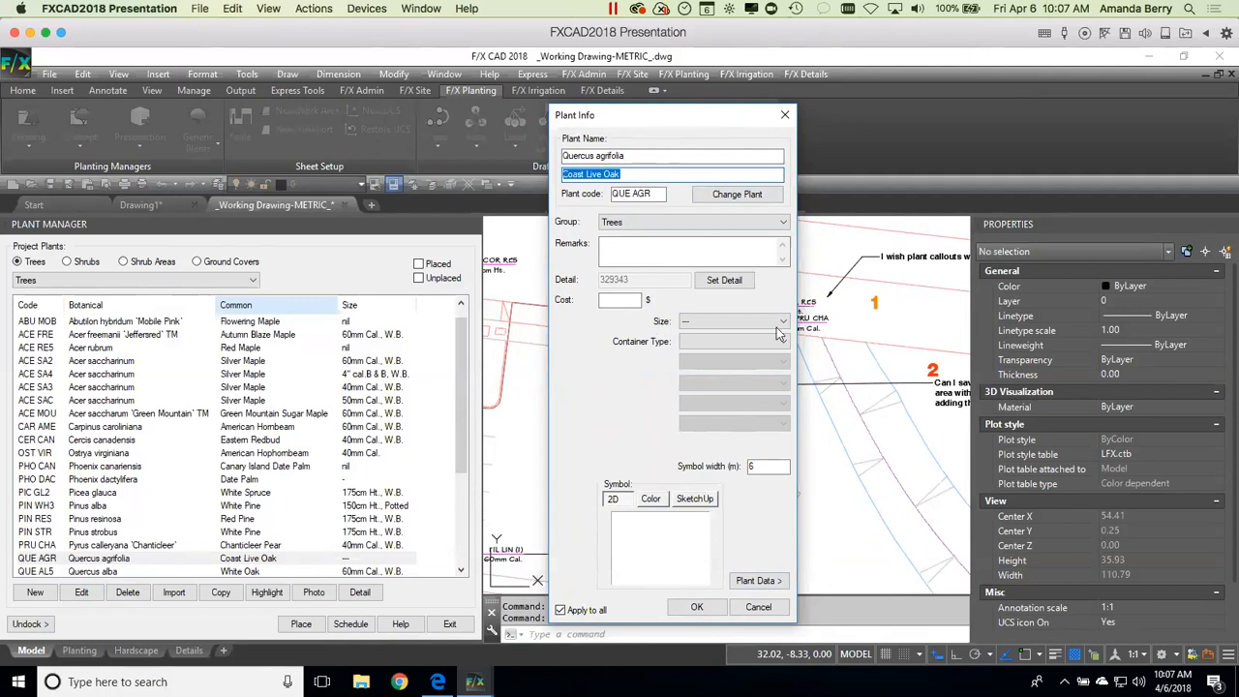
{"action": "left_click", "coordinate": [754, 607]}
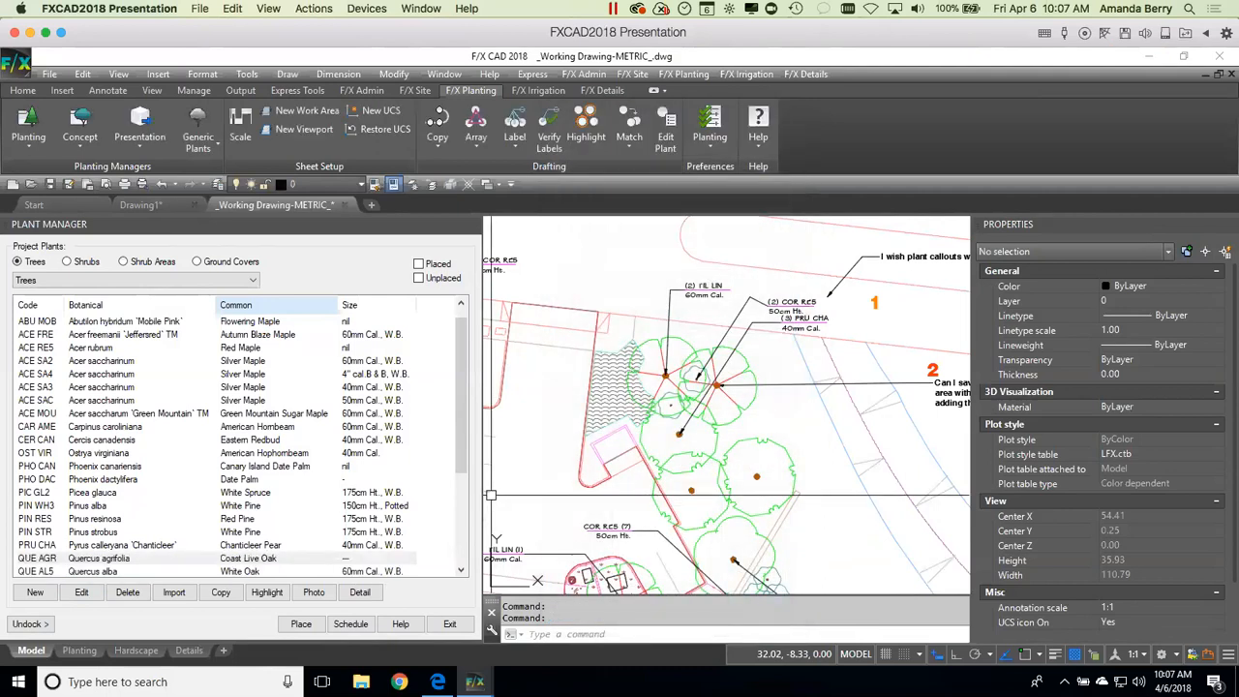
Step: Delete Quercus agrifolia from the project's tree list
{"action": "left_click", "coordinate": [147, 560]}
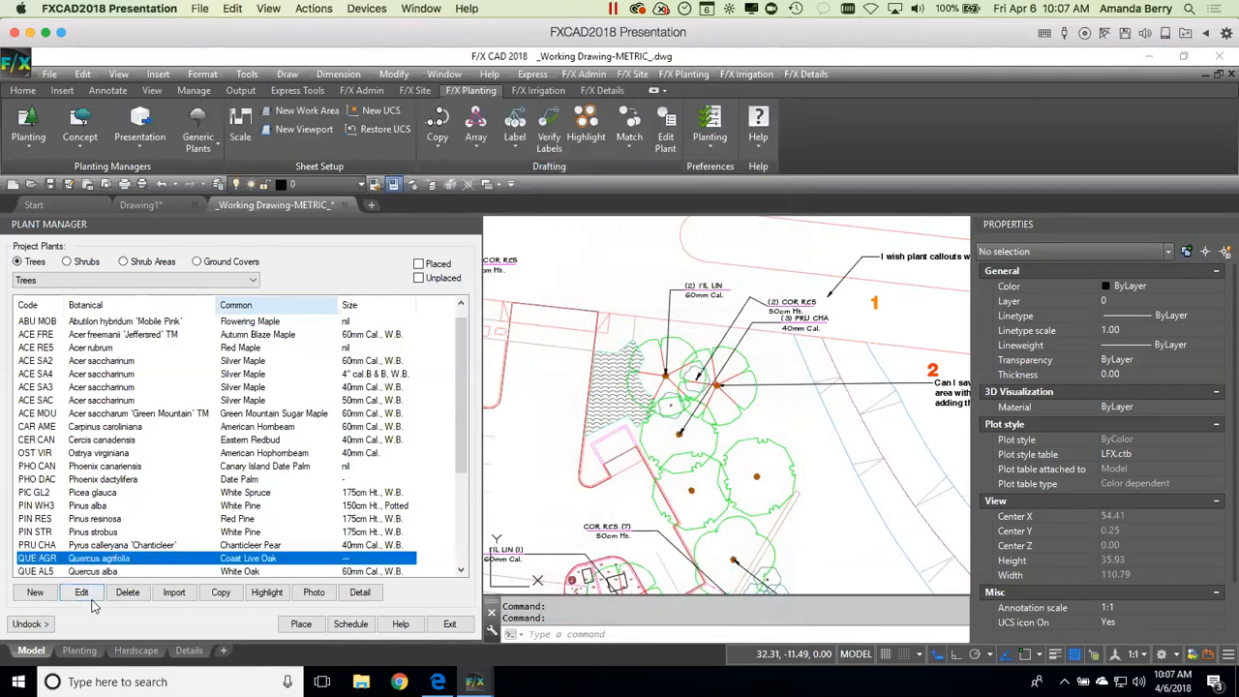
{"action": "left_click", "coordinate": [134, 602]}
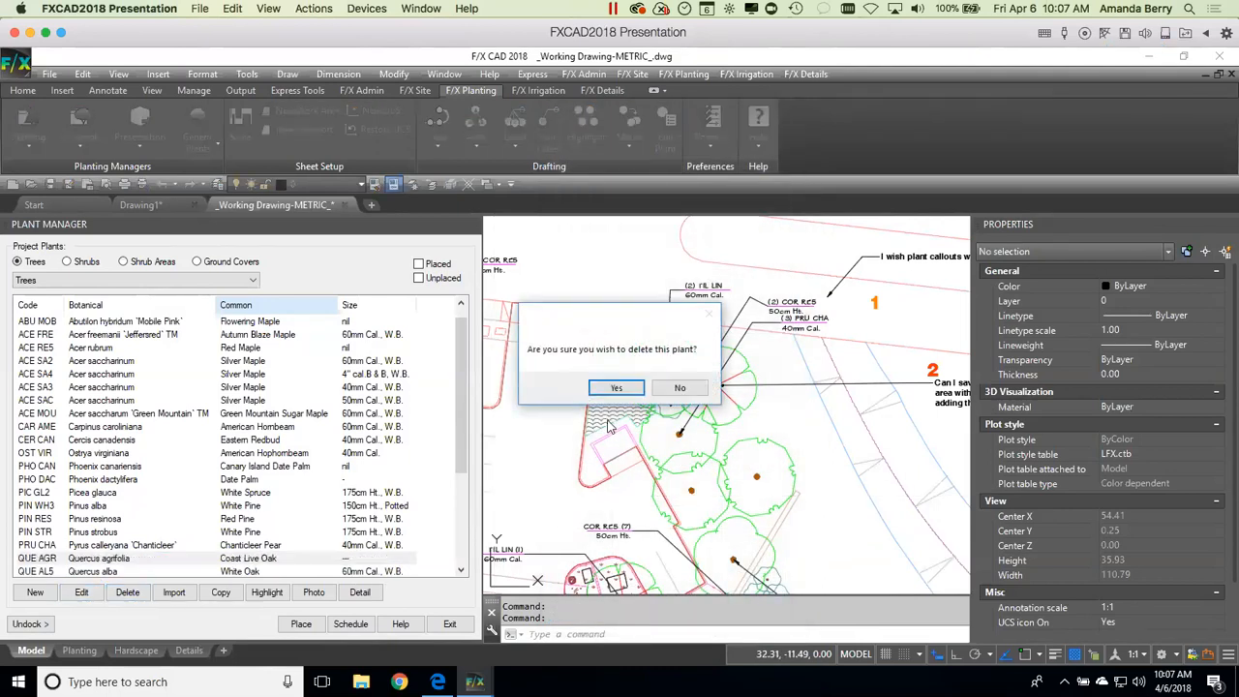
{"action": "left_click", "coordinate": [752, 390]}
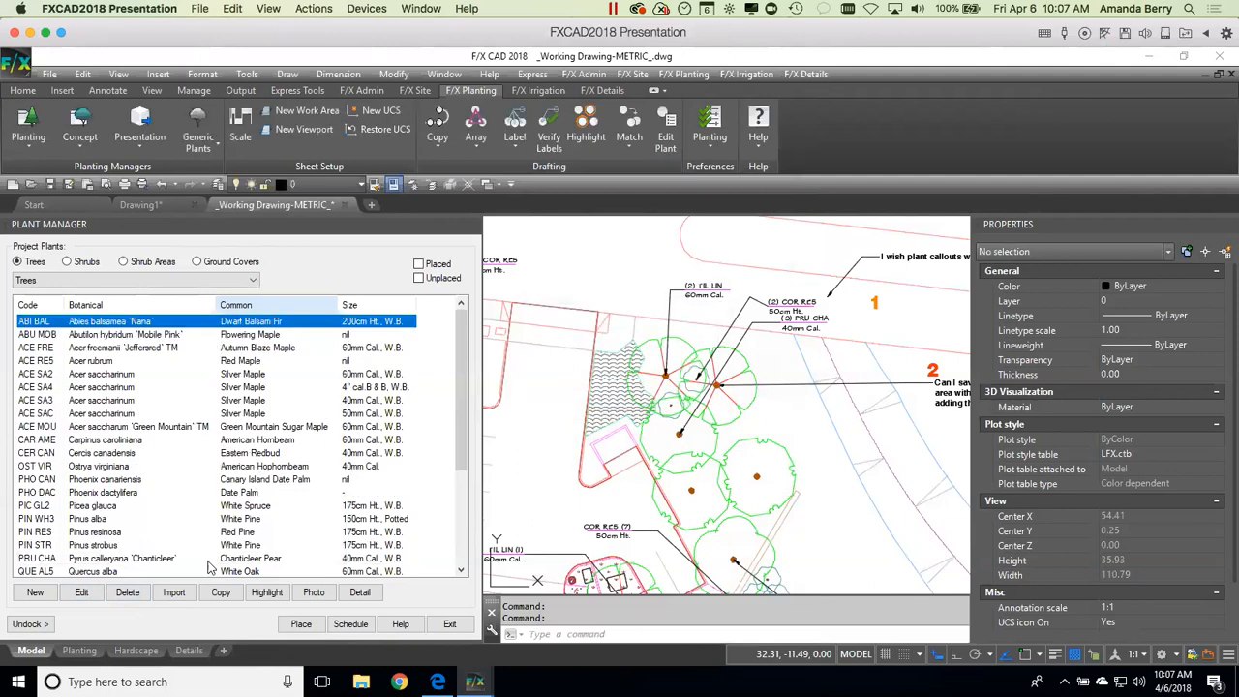
Step: Start a plant import using the Plants - Commercial template as the source project
{"action": "left_click", "coordinate": [174, 594]}
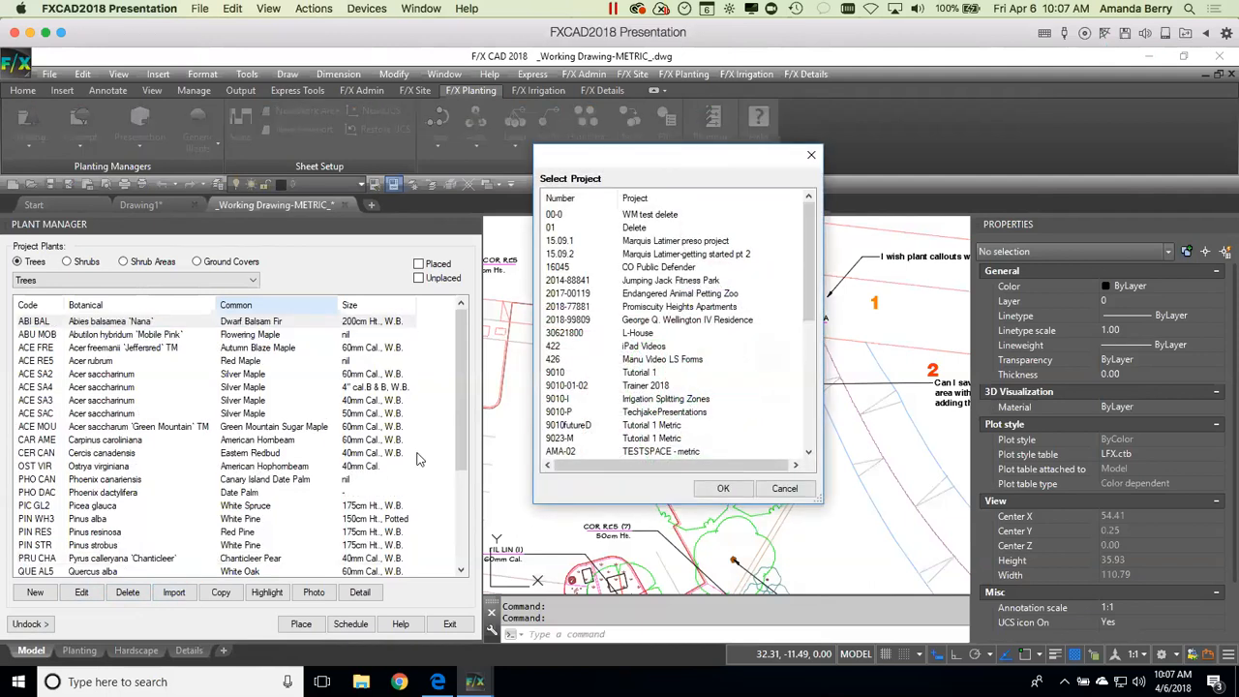
{"action": "left_click_drag", "start_coordinate": [805, 246], "coordinate": [809, 373]}
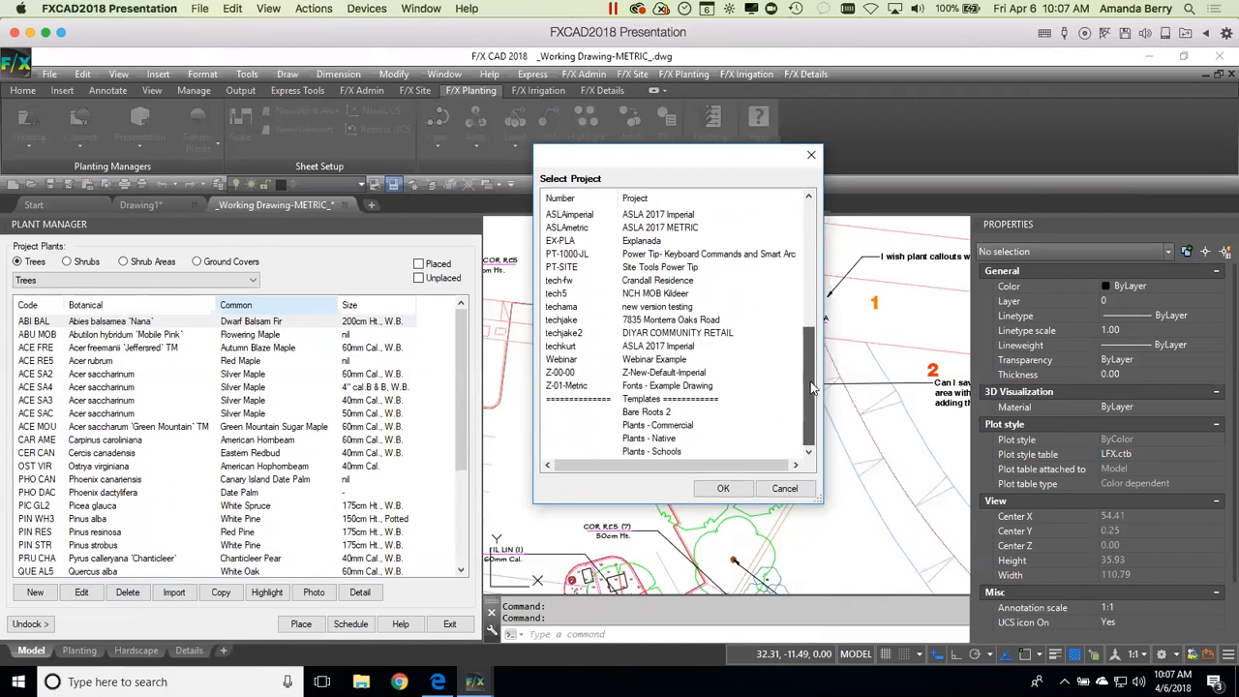
{"action": "left_click", "coordinate": [666, 427]}
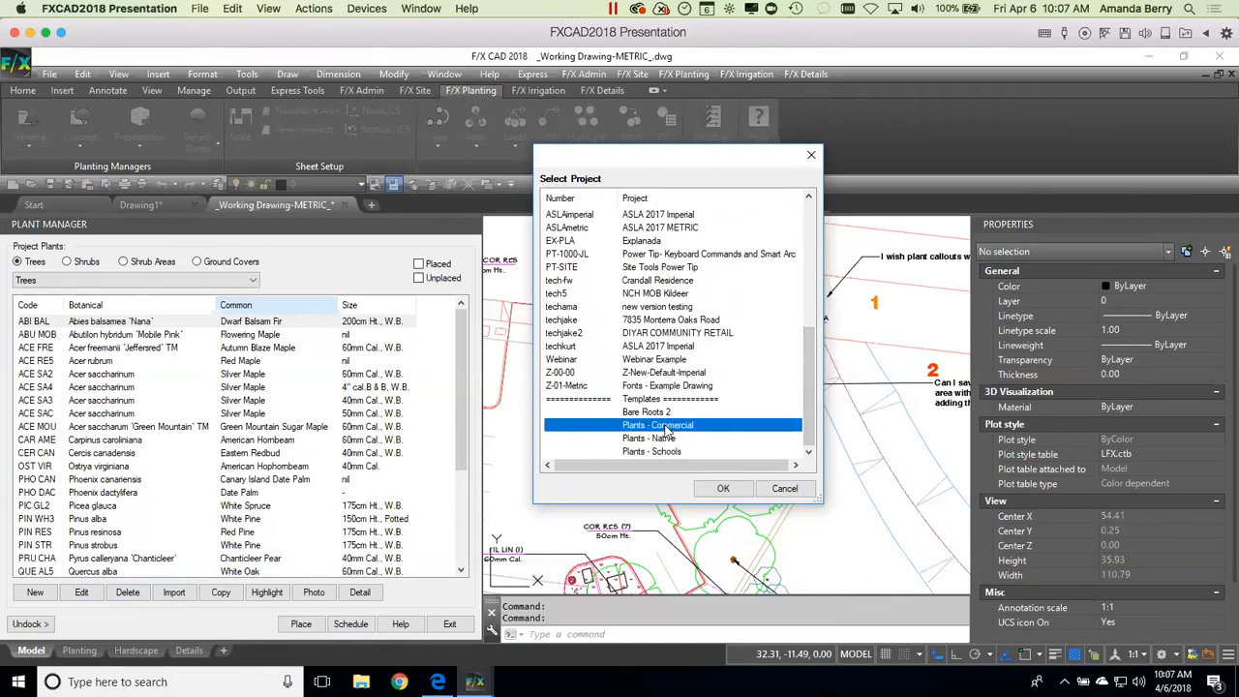
{"action": "left_click", "coordinate": [721, 489]}
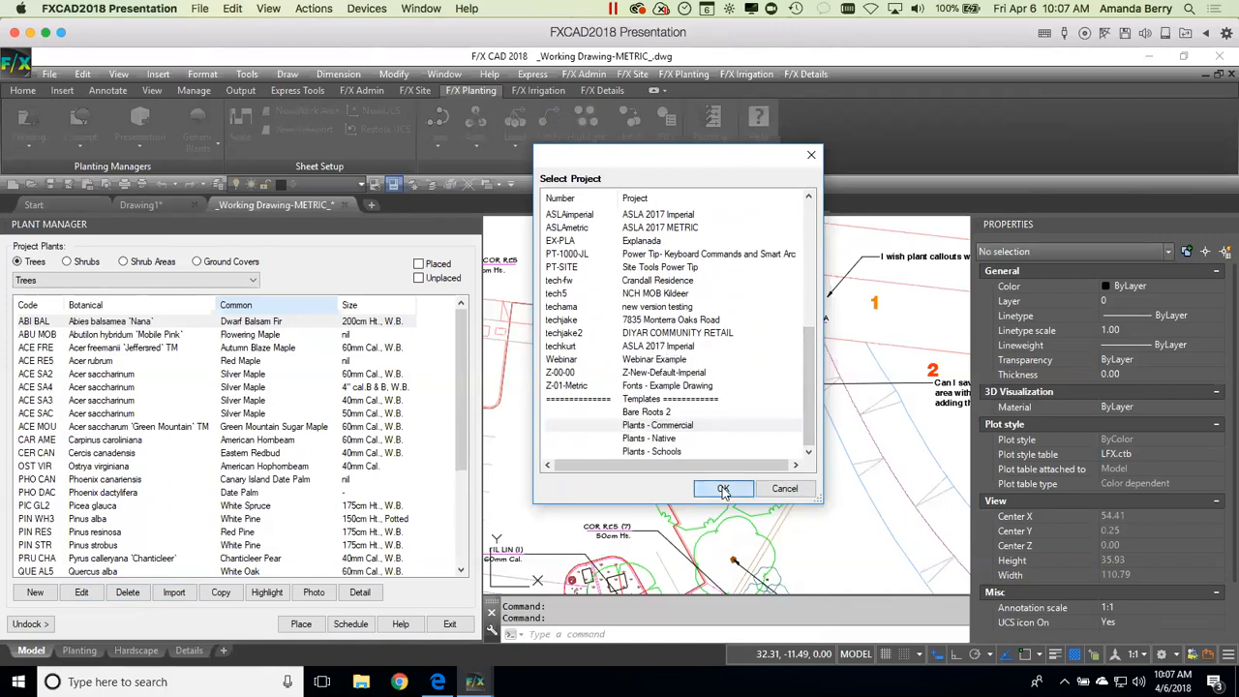
Step: Try selecting multiple trees in the template list, individually and as a range from Magnolia grandiflora 'Majestic Beauty' to Sequoia sempervirens
{"action": "left_click_drag", "start_coordinate": [896, 276], "coordinate": [898, 356]}
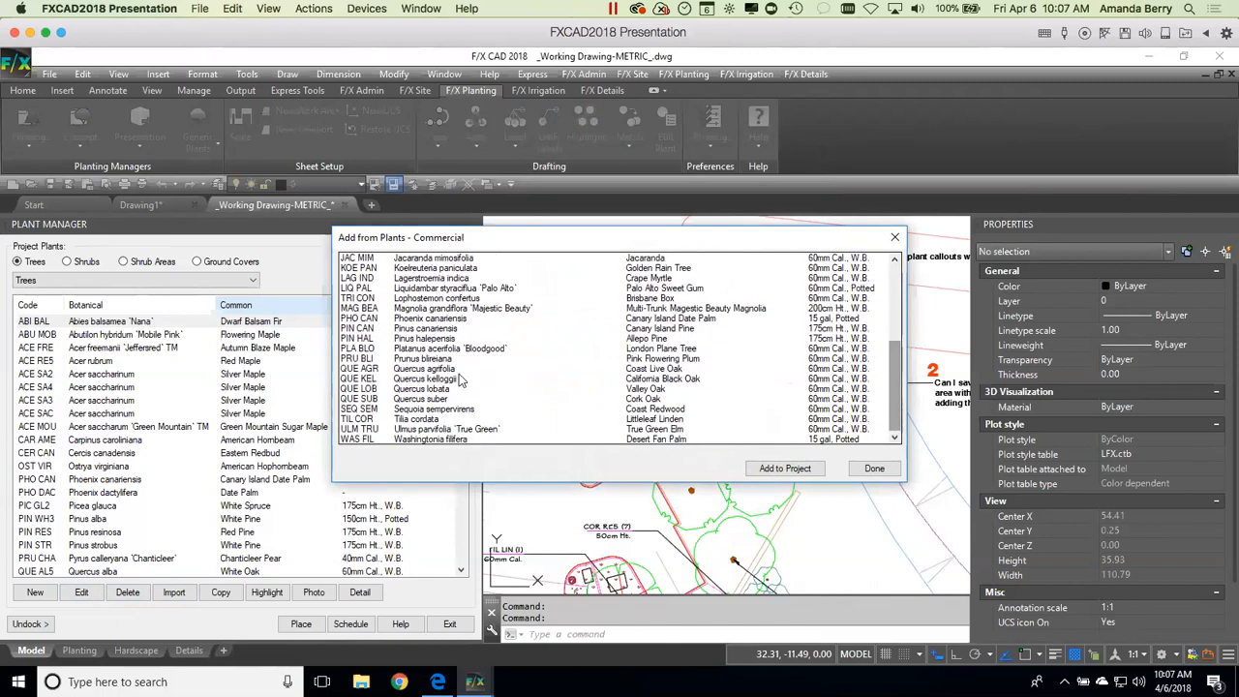
{"action": "left_click", "coordinate": [422, 370]}
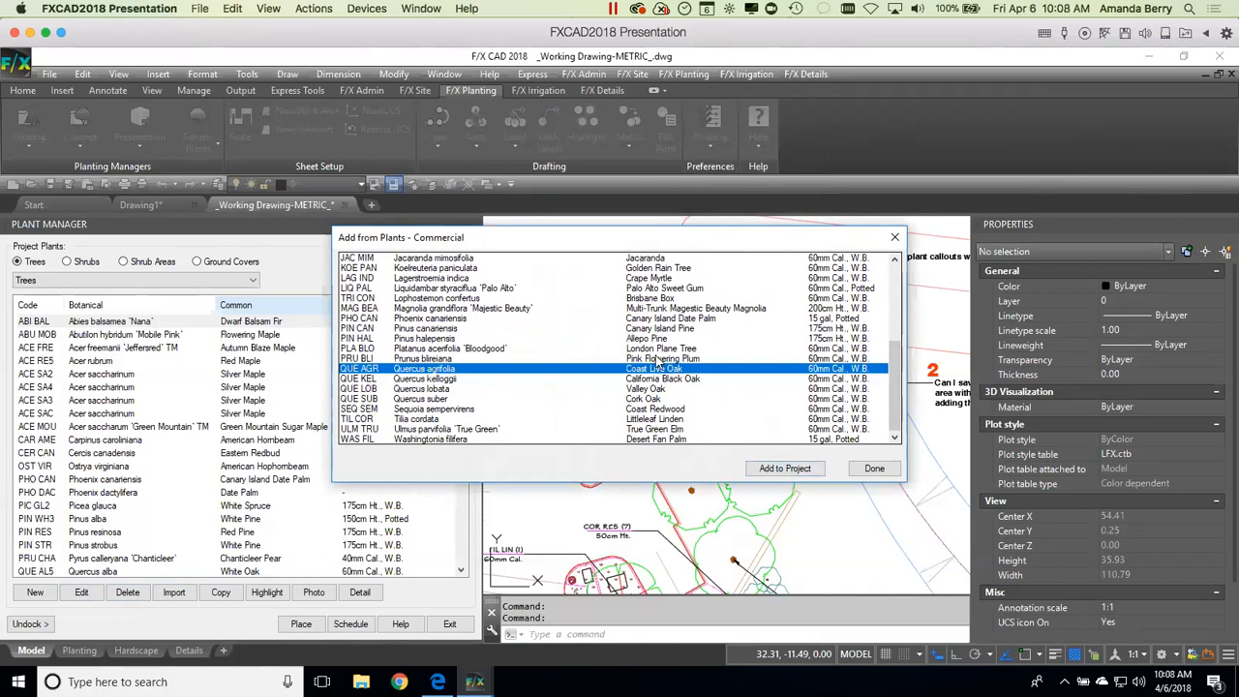
{"action": "left_click", "coordinate": [523, 288], "text": "ctrl"}
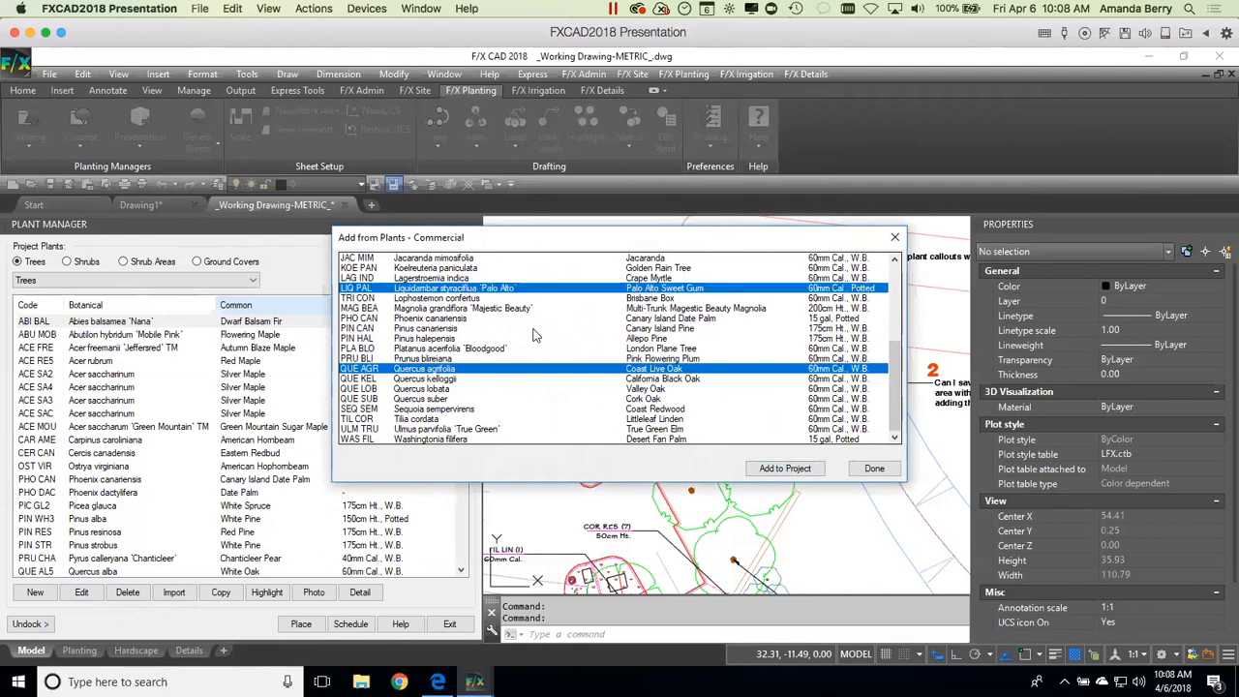
{"action": "left_click", "coordinate": [535, 329], "text": "ctrl"}
{"action": "left_click", "coordinate": [516, 309]}
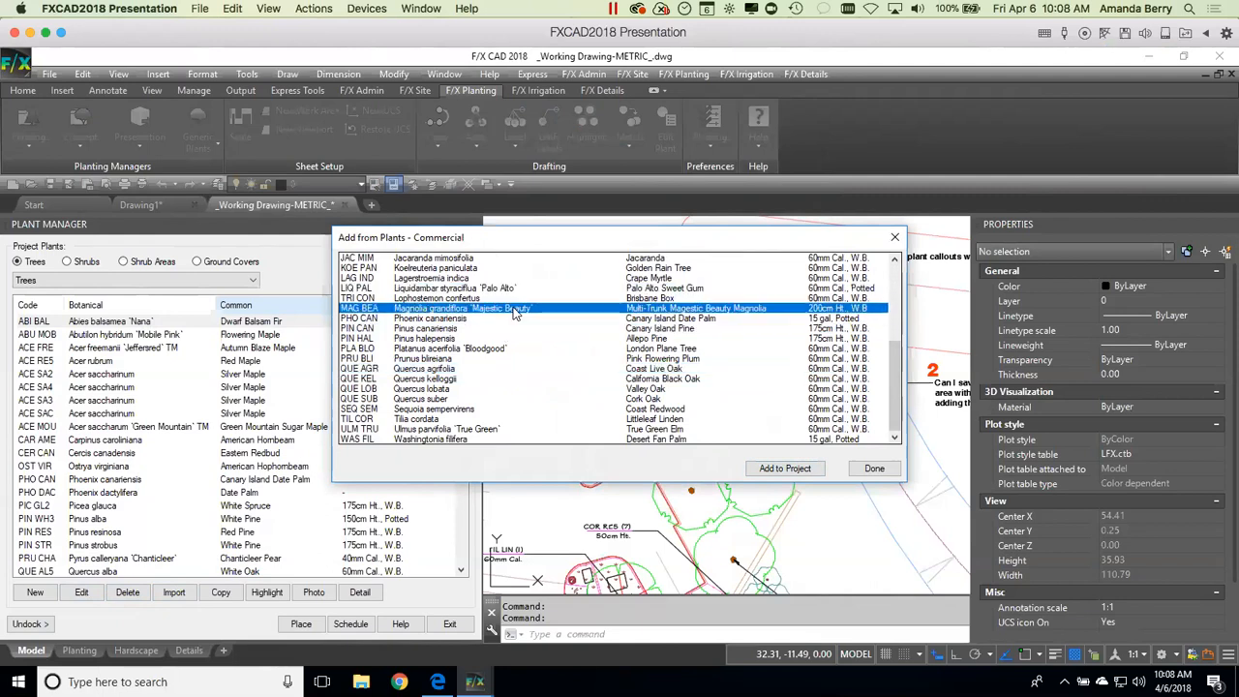
{"action": "left_click", "coordinate": [521, 408], "text": "shift"}
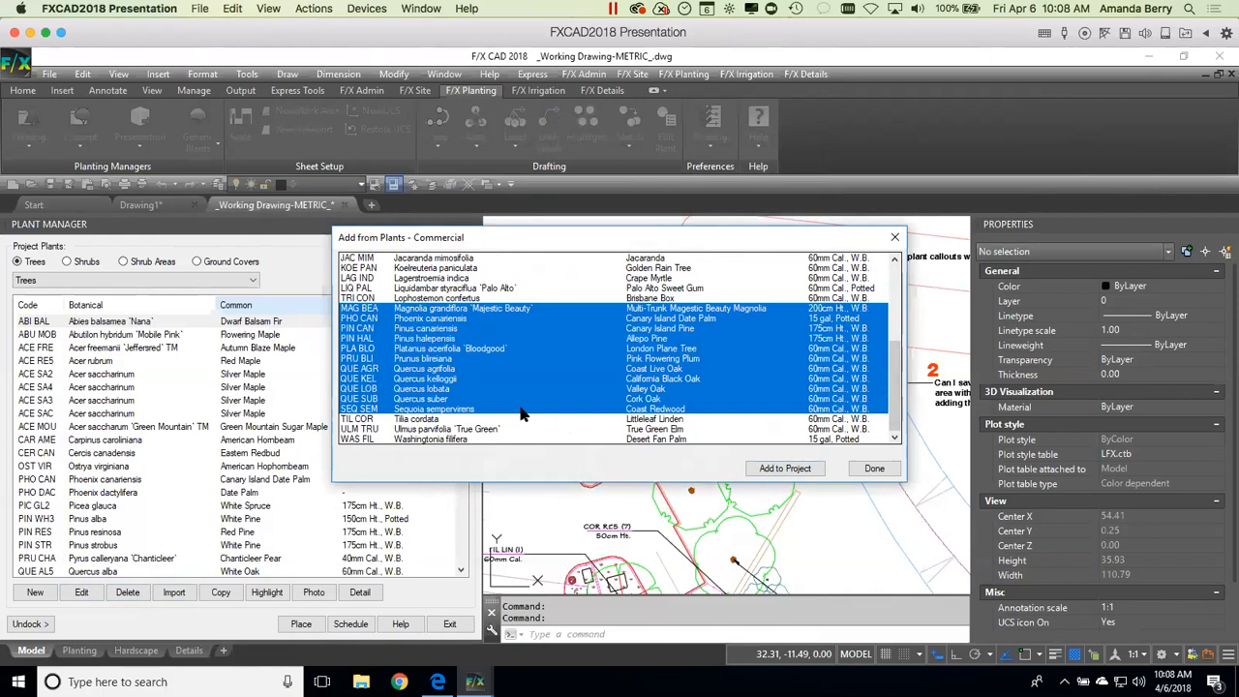
Step: Import only Quercus agrifolia (Coast Live Oak) from the Plants - Commercial template into the project and finish the import
{"action": "left_click", "coordinate": [458, 369]}
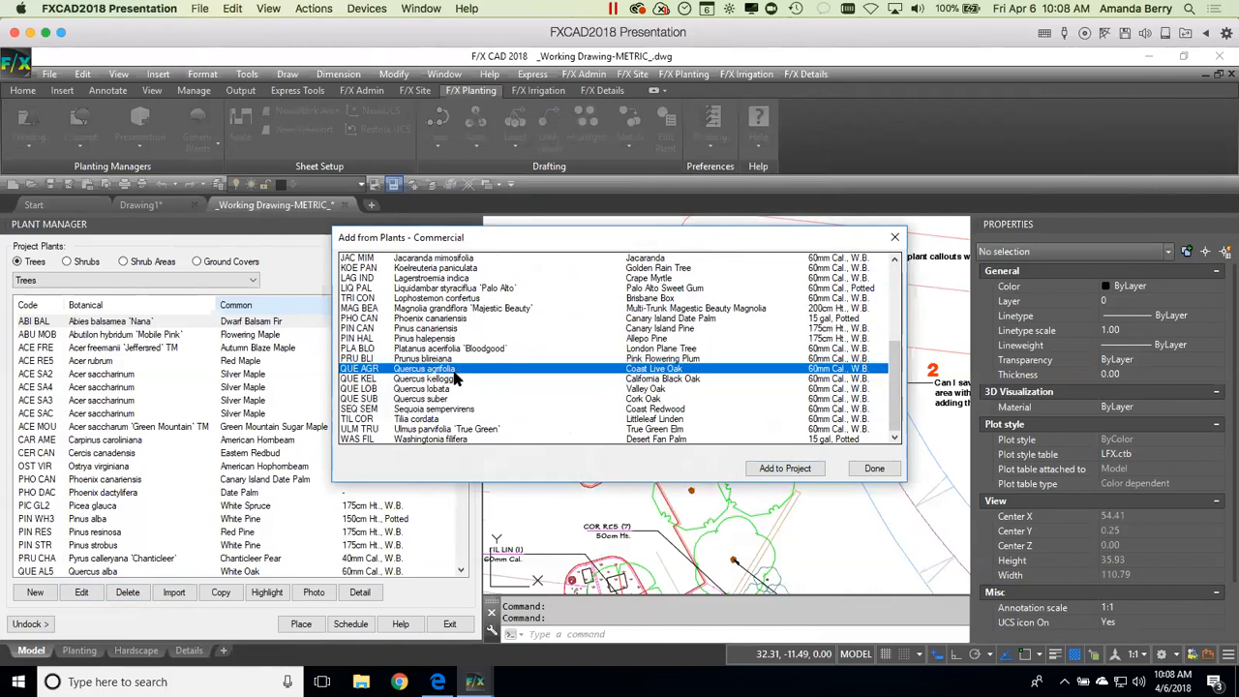
{"action": "left_click", "coordinate": [786, 469]}
{"action": "left_click", "coordinate": [874, 468]}
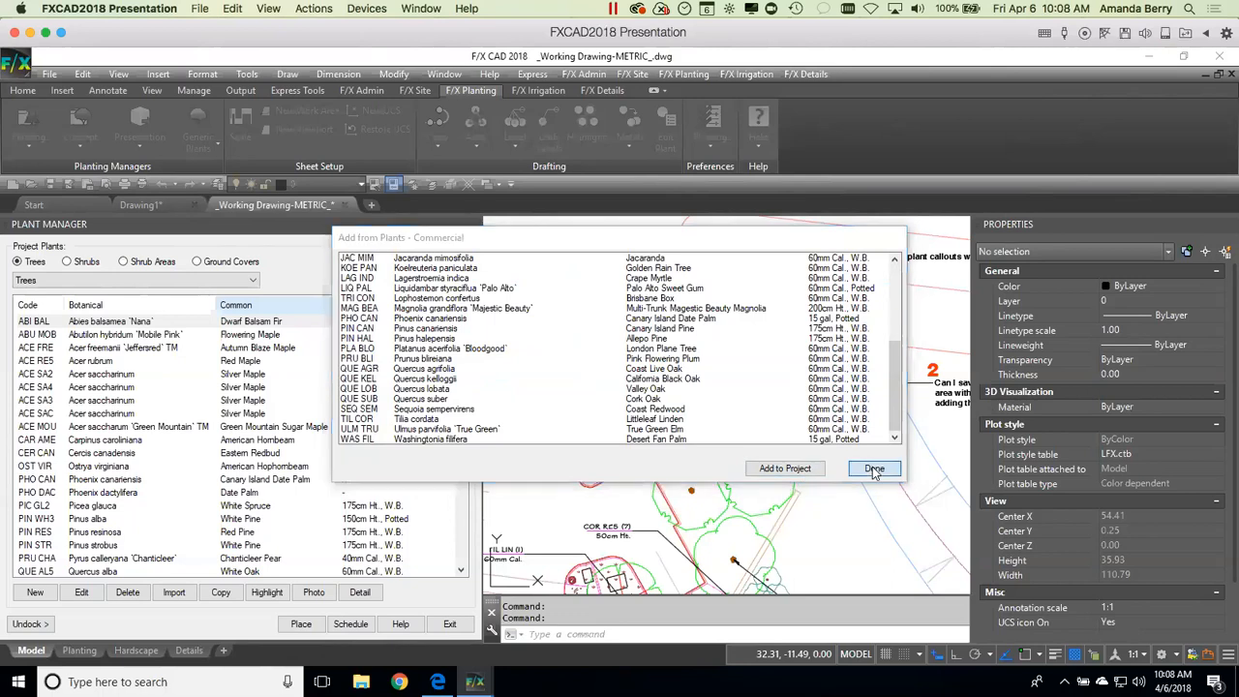
Step: Examine the imported Quercus agrifolia's Plant Info, including its plant code and common name, and leave without saving
{"action": "left_click", "coordinate": [150, 558]}
{"action": "left_click", "coordinate": [81, 592]}
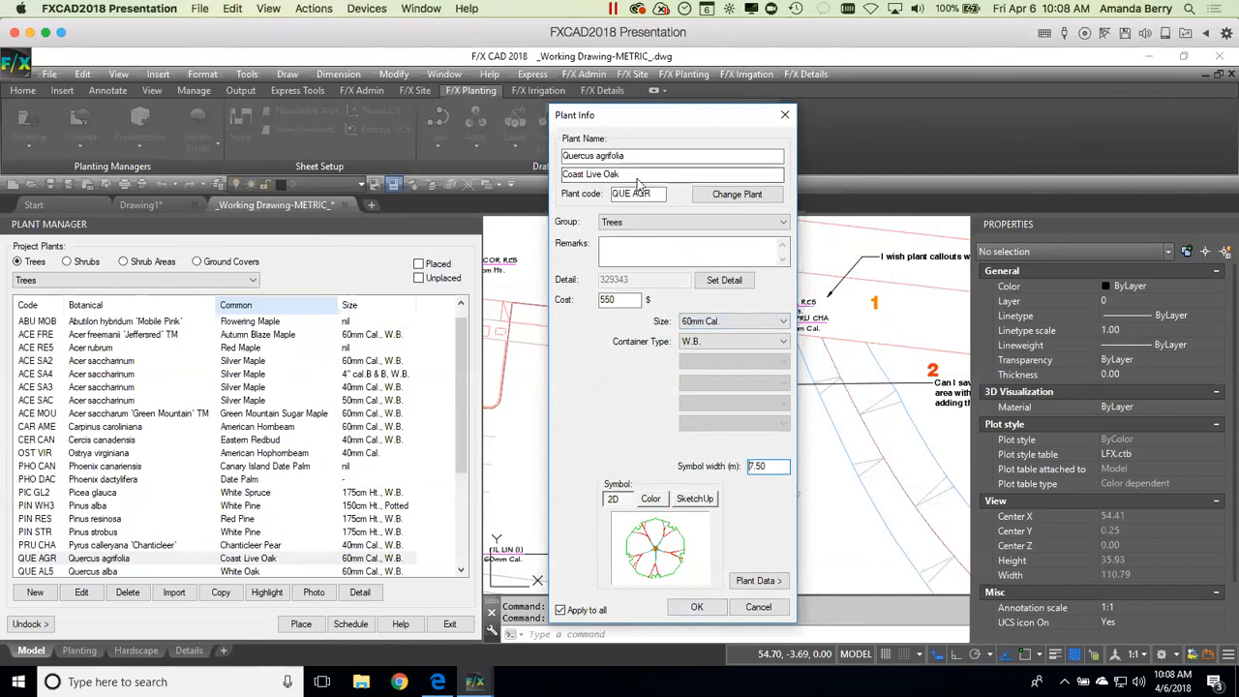
{"action": "left_click_drag", "start_coordinate": [664, 194], "coordinate": [612, 193]}
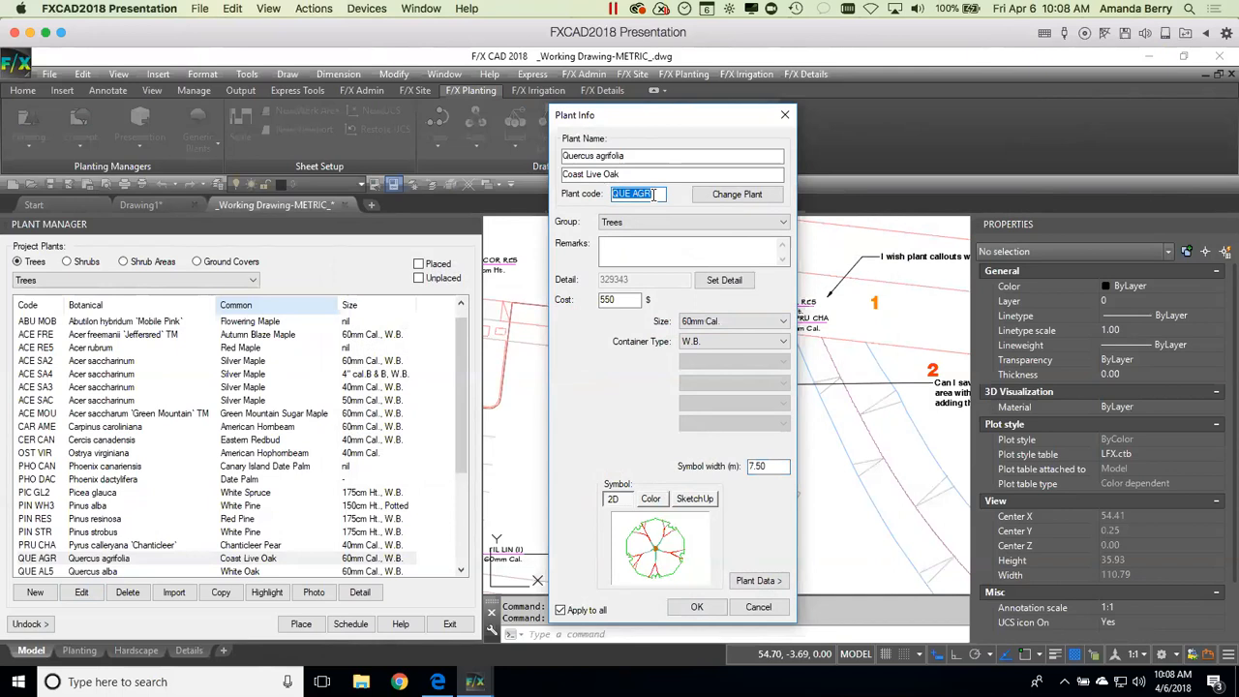
{"action": "left_click_drag", "start_coordinate": [563, 174], "coordinate": [620, 174]}
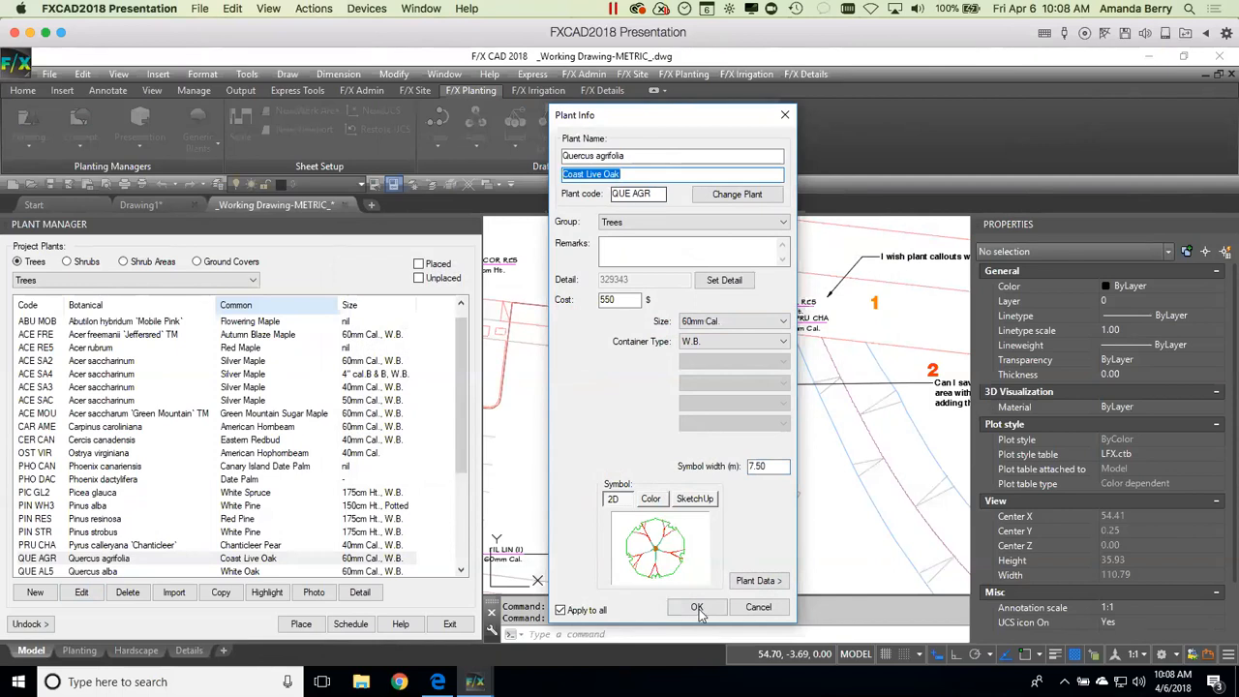
{"action": "left_click", "coordinate": [758, 607]}
Step: Create a new drawing and open the Plants - Commercial template from the project list in it
{"action": "left_click", "coordinate": [140, 204]}
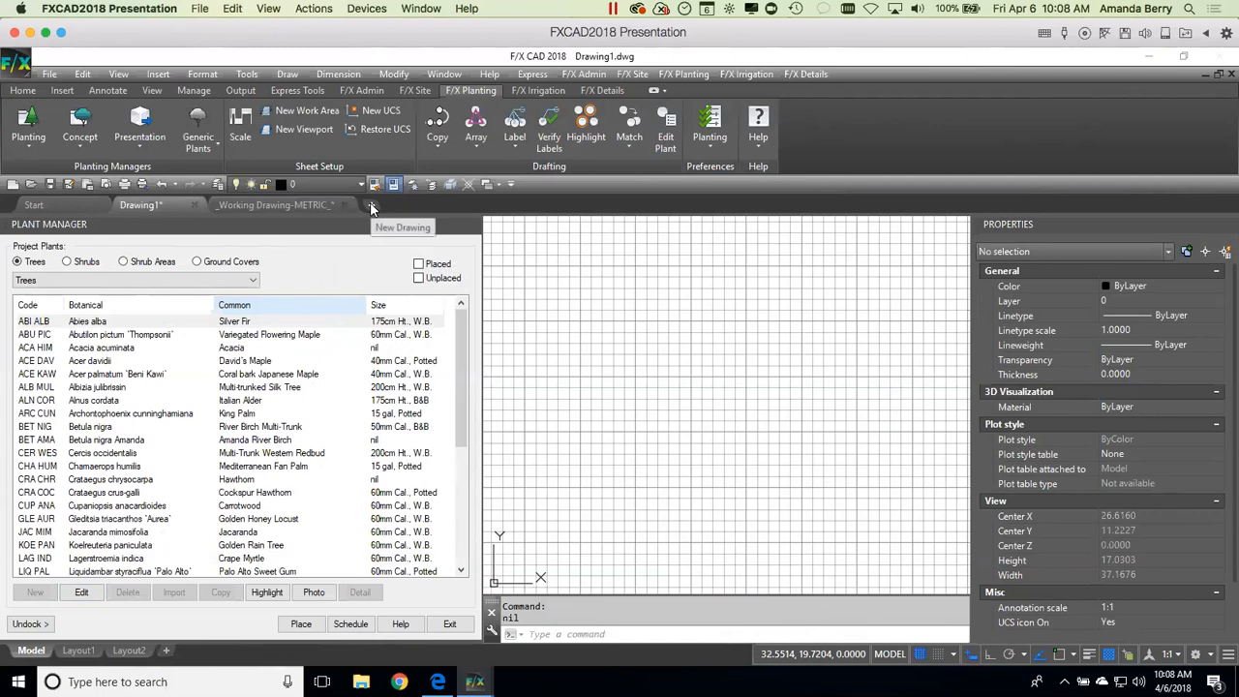
{"action": "left_click", "coordinate": [371, 207]}
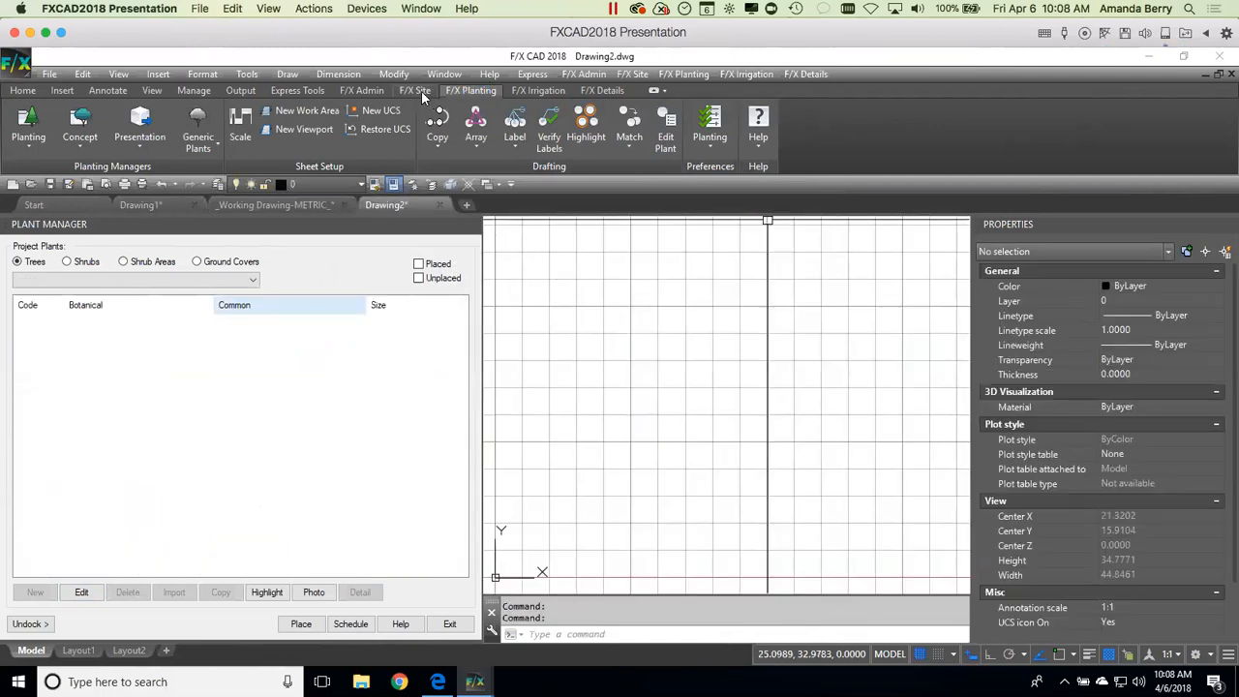
{"action": "left_click", "coordinate": [361, 90]}
{"action": "left_click", "coordinate": [21, 135]}
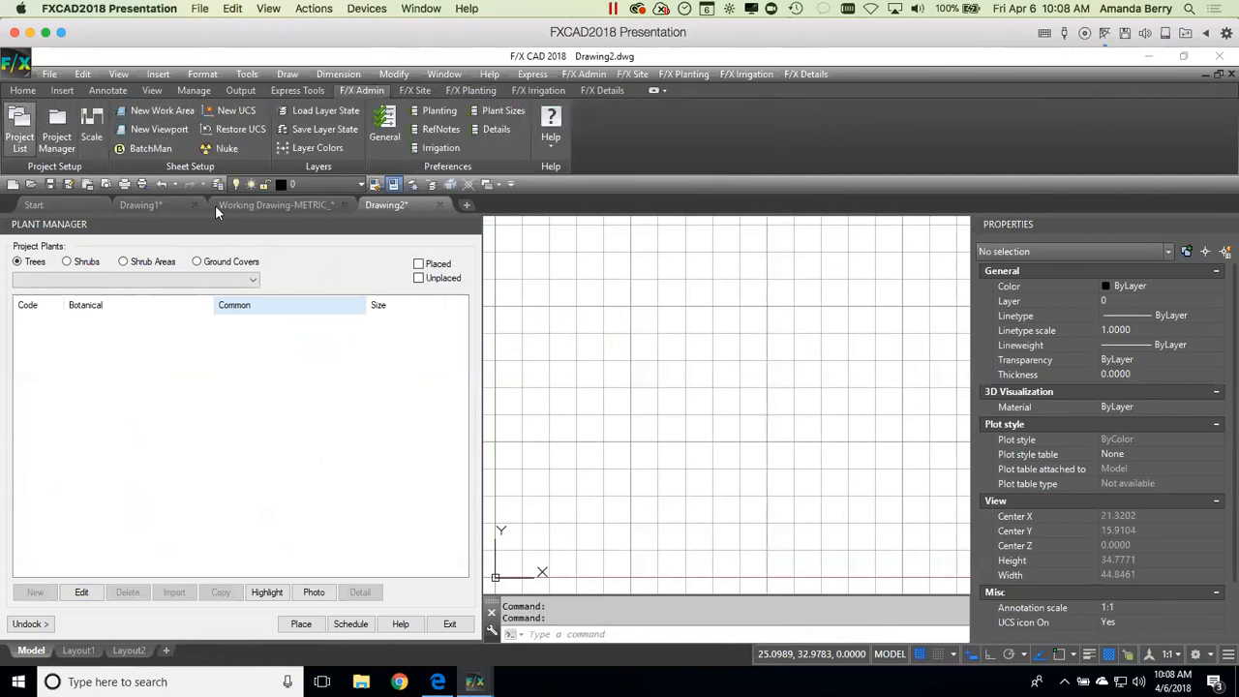
{"action": "left_click_drag", "start_coordinate": [691, 305], "coordinate": [691, 425]}
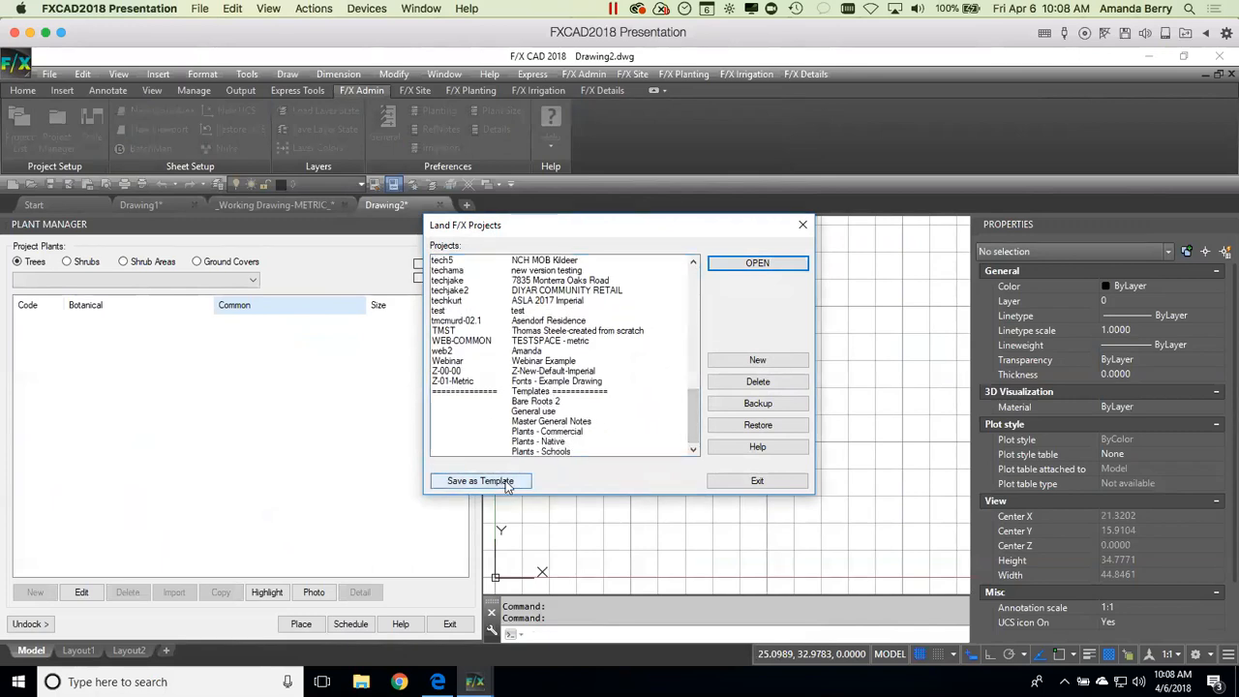
{"action": "left_click", "coordinate": [552, 436]}
{"action": "left_click", "coordinate": [792, 262]}
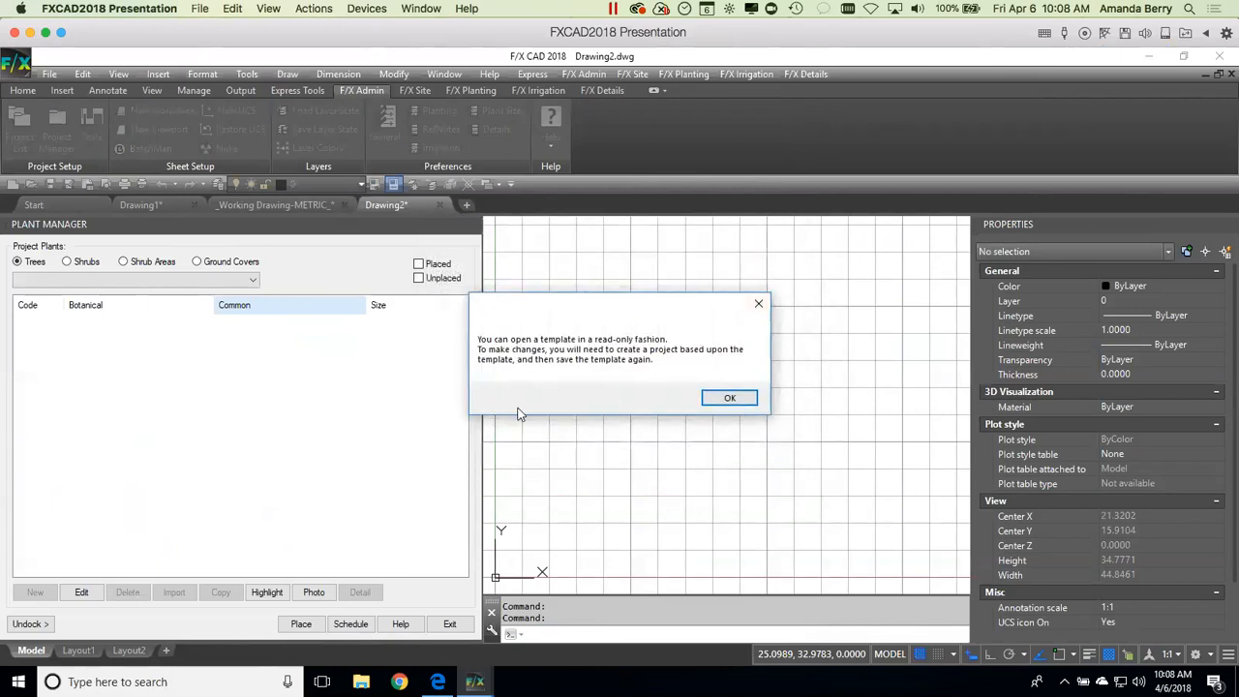
{"action": "left_click", "coordinate": [729, 398]}
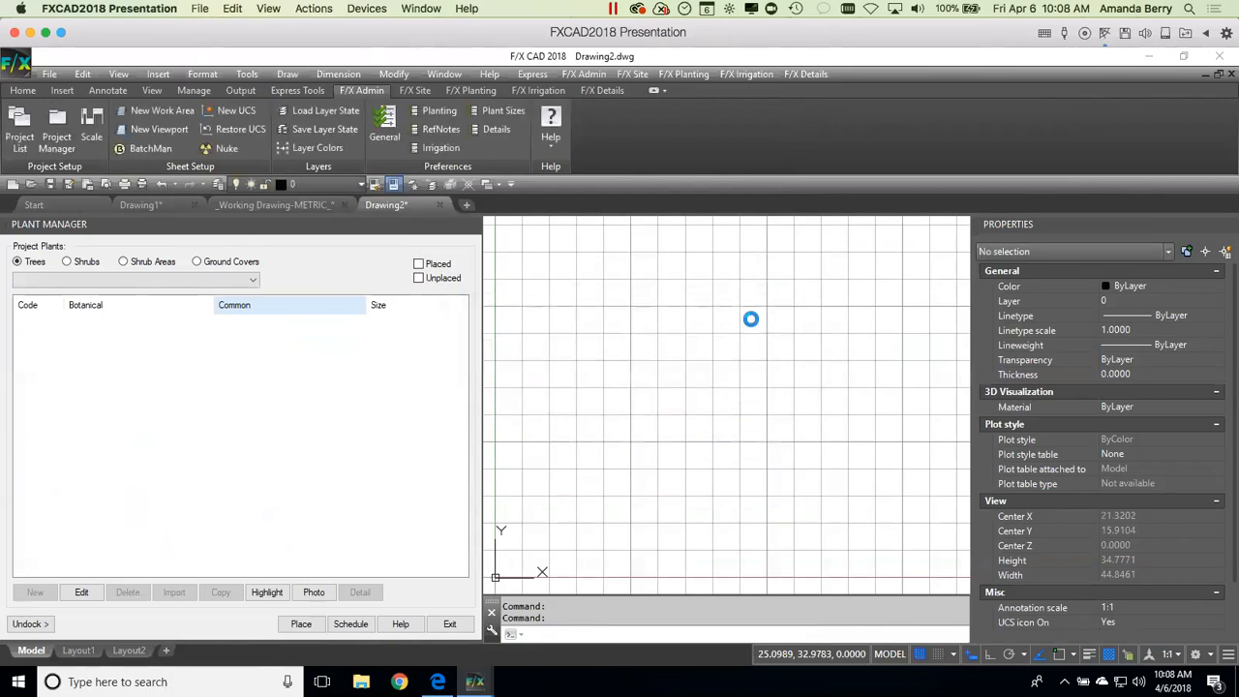
Step: Accept the template's project information, look through its tree list, and close the Plant Manager
{"action": "left_click_drag", "start_coordinate": [779, 114], "coordinate": [758, 94]}
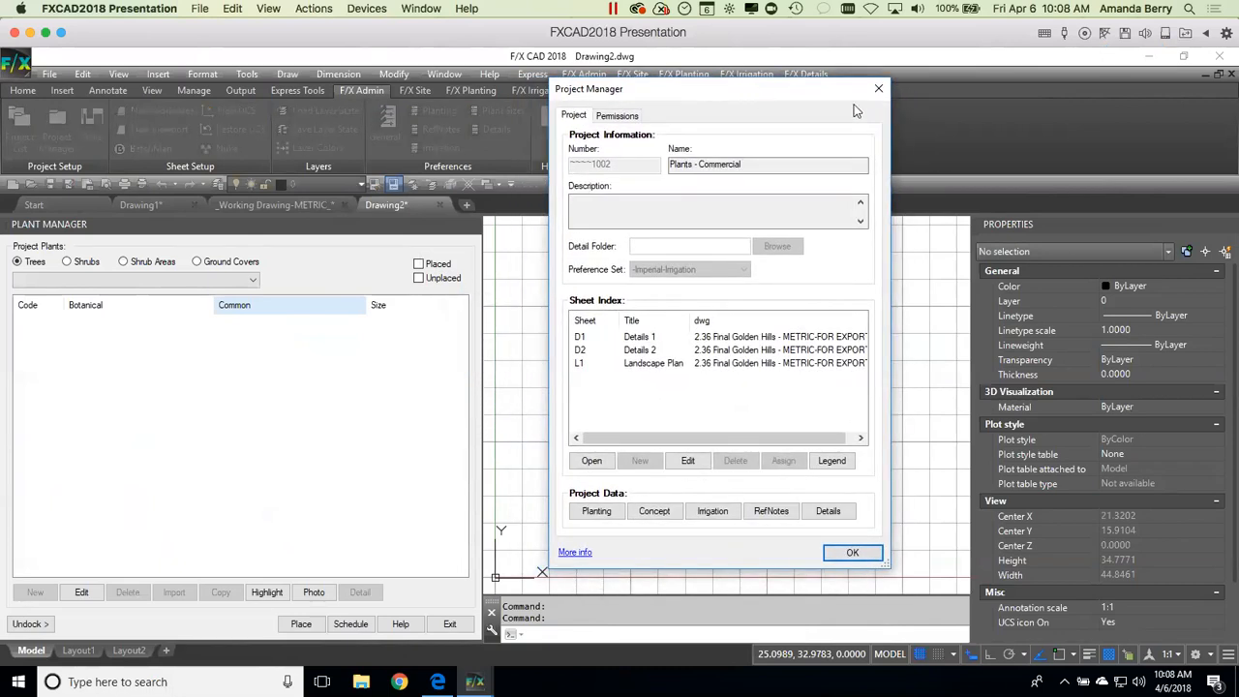
{"action": "left_click", "coordinate": [857, 553]}
{"action": "left_click_drag", "start_coordinate": [459, 342], "coordinate": [440, 417]}
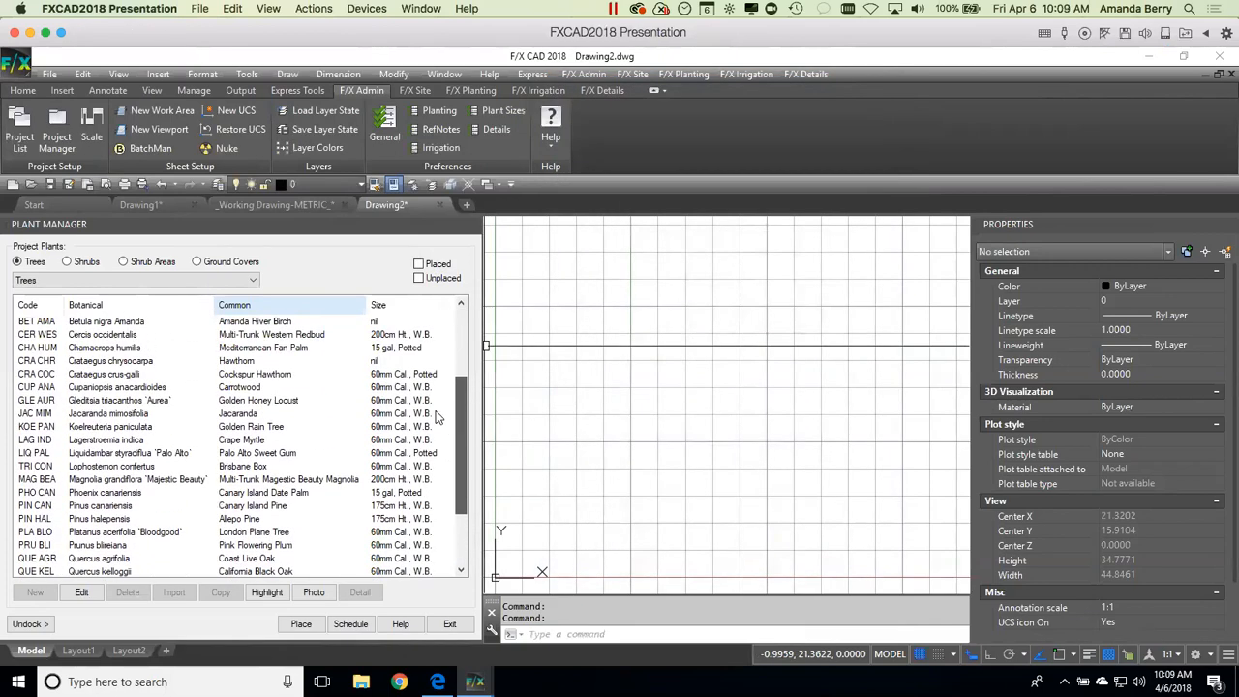
{"action": "left_click", "coordinate": [471, 227]}
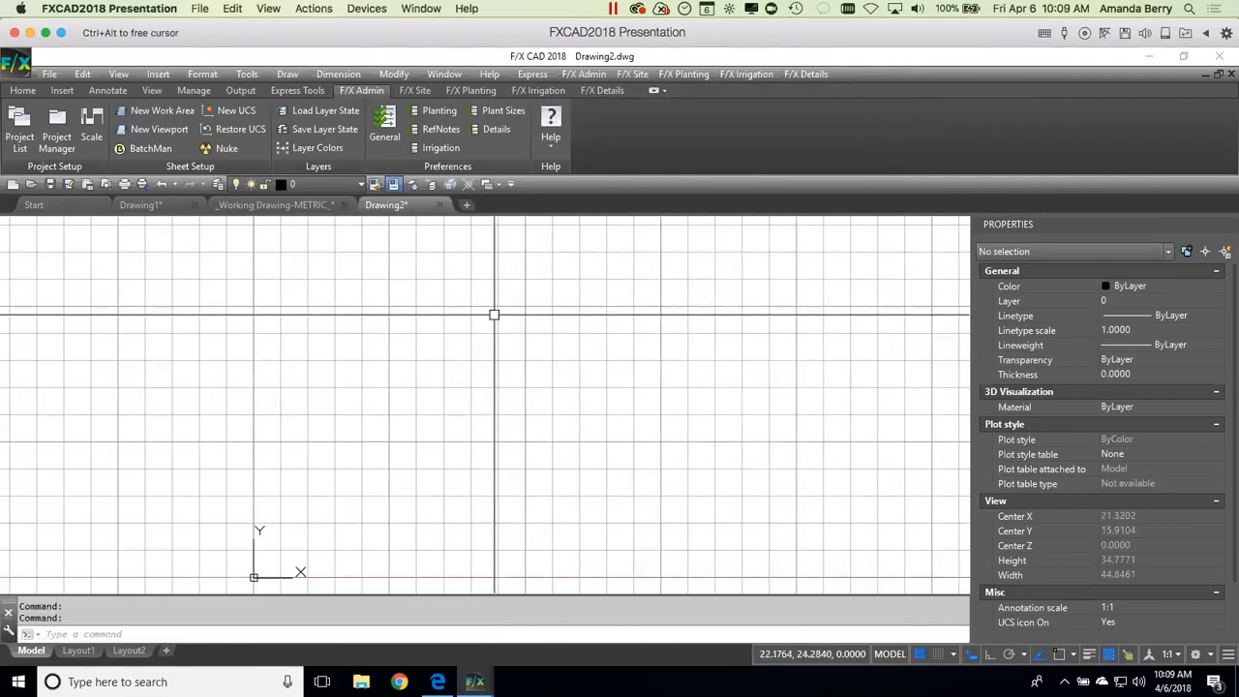
Step: Switch to the Edge browser, search the Land F/X site for templates, and return to F/X CAD
{"action": "left_click", "coordinate": [437, 682]}
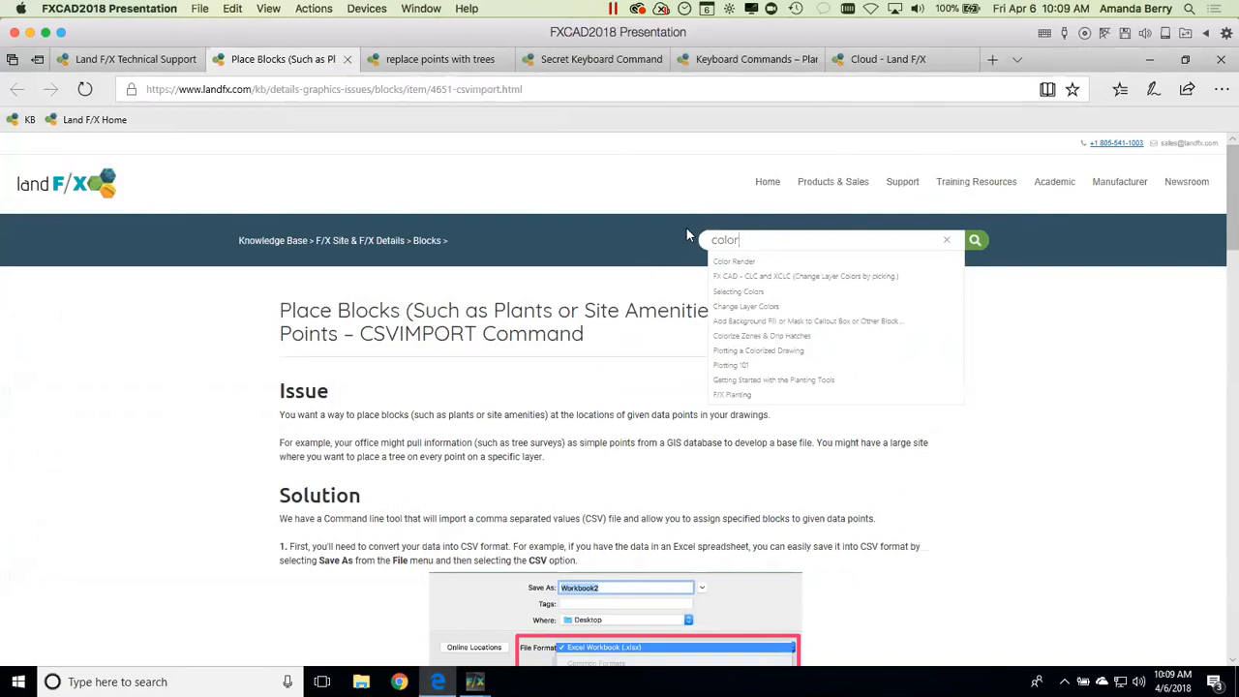
{"action": "left_click_drag", "start_coordinate": [743, 239], "coordinate": [694, 240]}
{"action": "type", "text": "templates"}
{"action": "key", "text": "Return"}
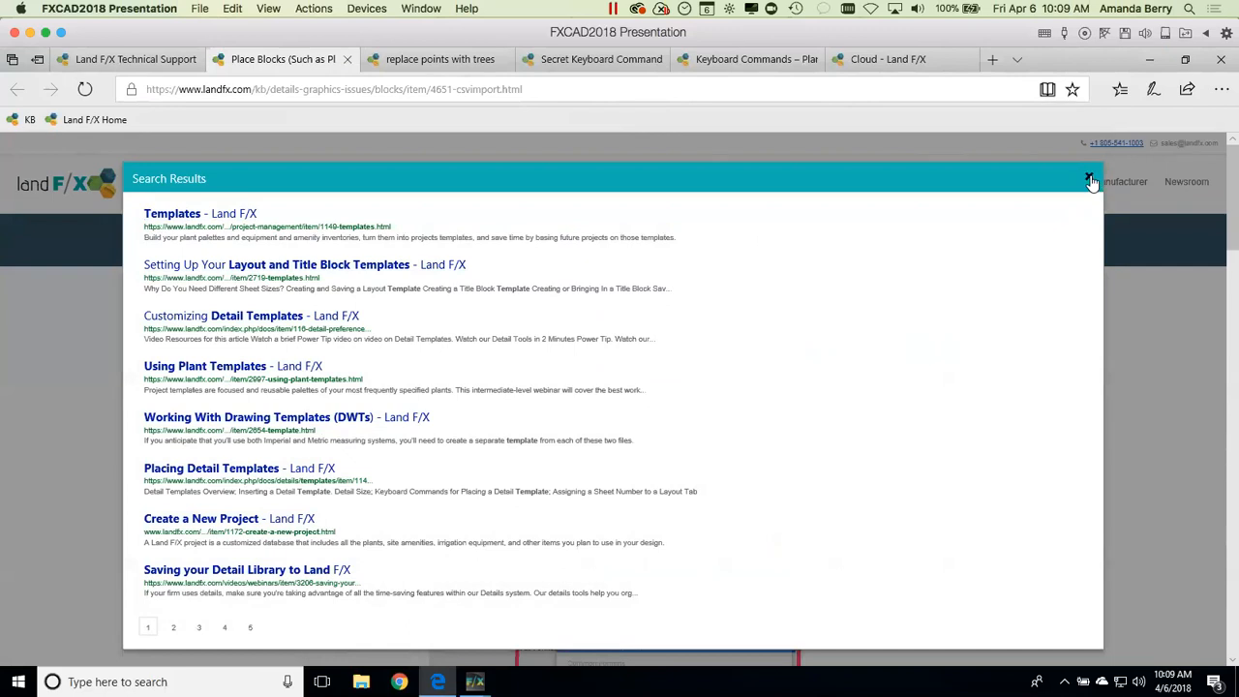
{"action": "left_click", "coordinate": [1154, 62]}
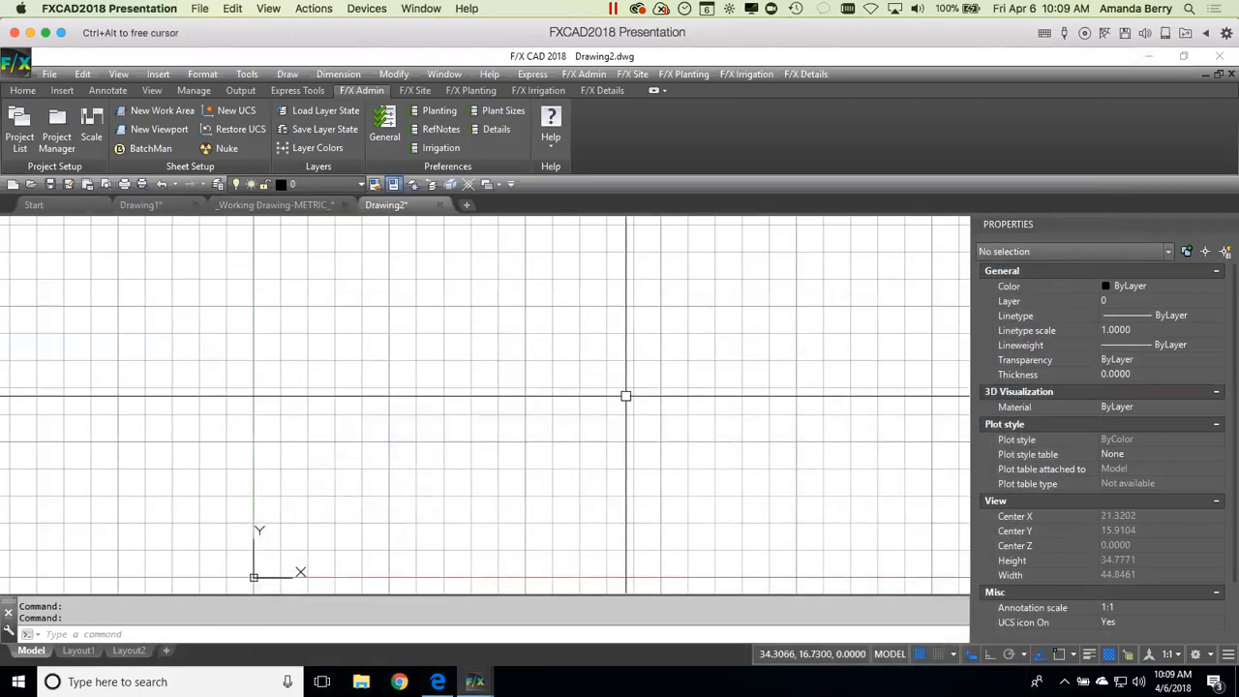
Step: Switch to the _Working Drawing-METRIC_ drawing and examine question 3 about color rendered elevations and its section line
{"action": "left_click", "coordinate": [279, 204]}
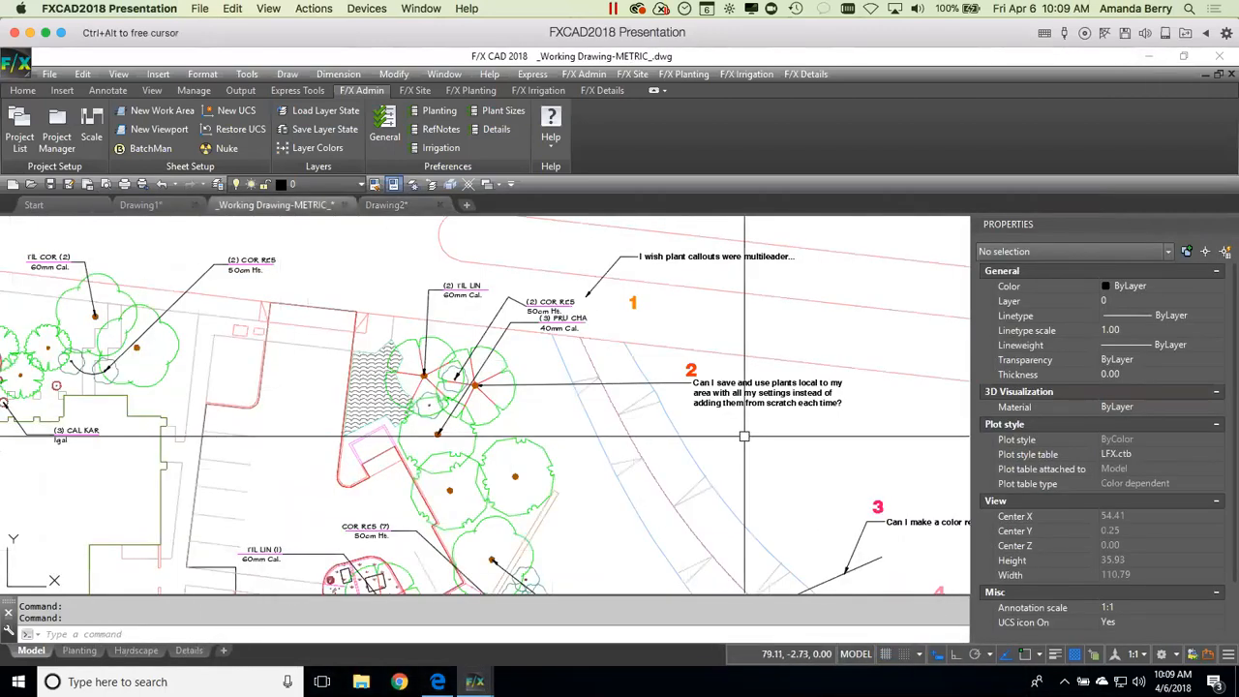
{"action": "mouse_move", "coordinate": [776, 438]}
{"action": "middle_mouse_down"}
{"action": "mouse_move", "coordinate": [738, 395]}
{"action": "mouse_move", "coordinate": [618, 317]}
{"action": "mouse_move", "coordinate": [593, 268]}
{"action": "middle_mouse_up"}
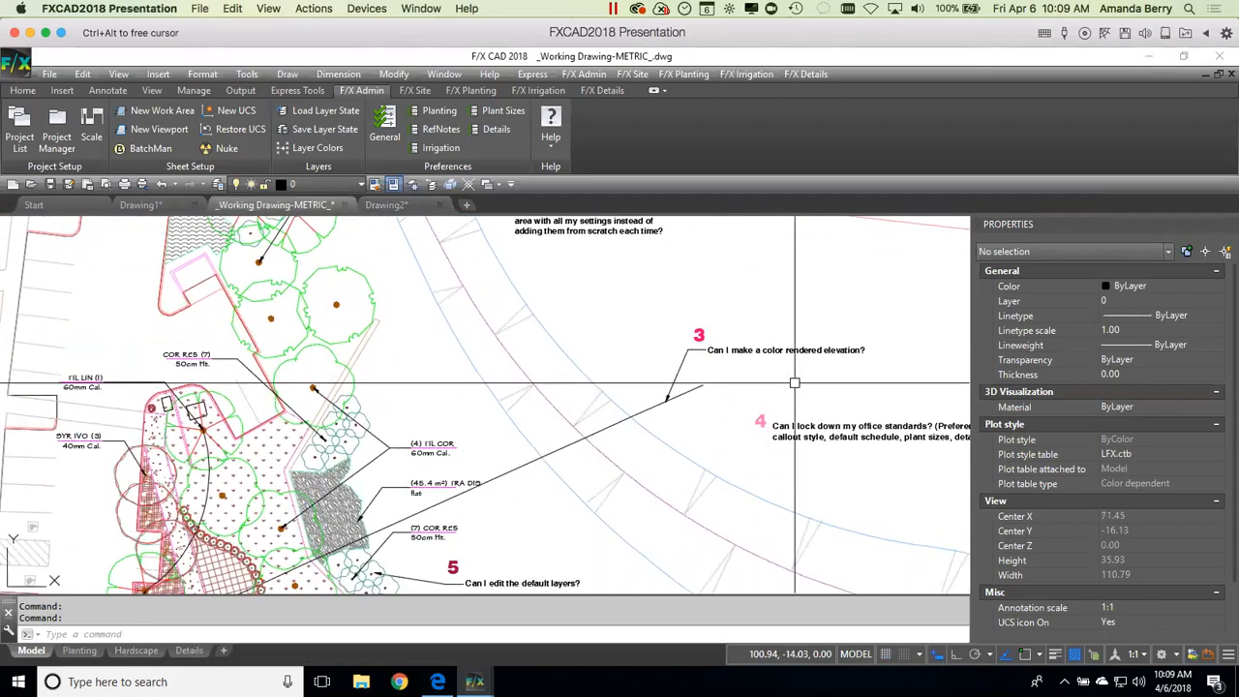
{"action": "scroll", "coordinate": [794, 382], "scroll_direction": "up", "scroll_amount": 2}
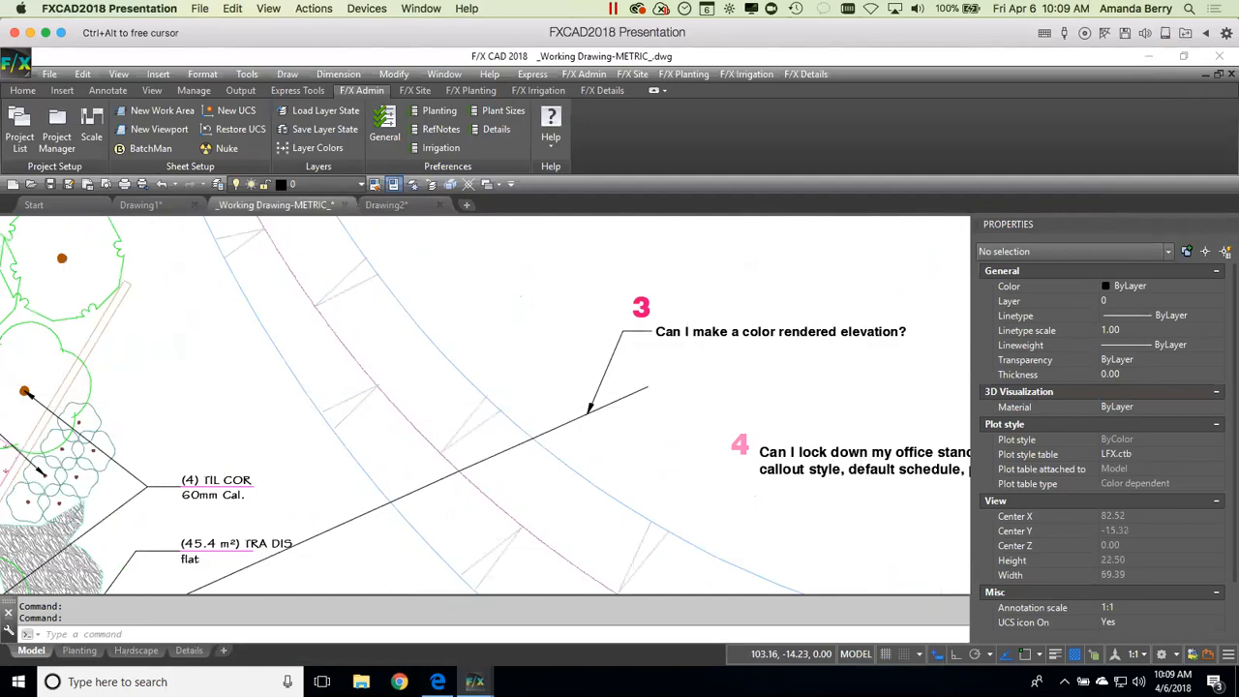
{"action": "scroll", "coordinate": [831, 386], "scroll_direction": "down", "scroll_amount": 3}
{"action": "scroll", "coordinate": [797, 365], "scroll_direction": "up", "scroll_amount": 3}
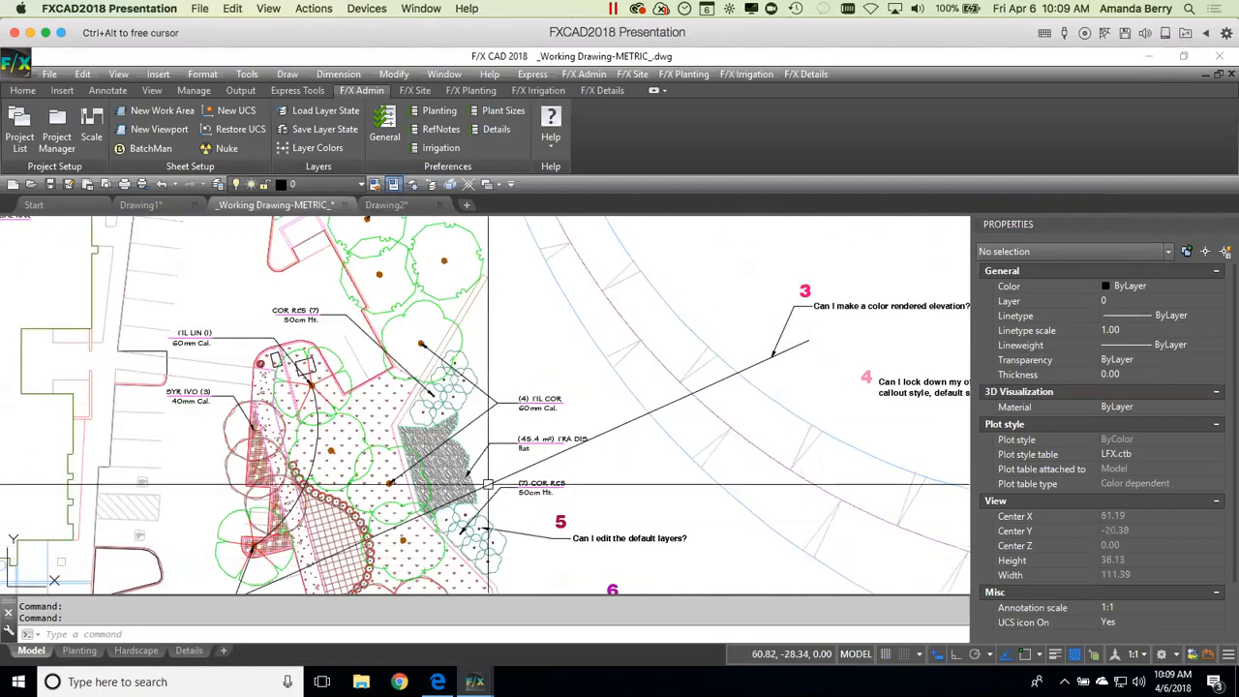
Step: Examine the section elevation east of the site plan, including the car, umbrella table, shrub, wall and ground line
{"action": "scroll", "coordinate": [589, 446], "scroll_direction": "down", "scroll_amount": 2}
{"action": "scroll", "coordinate": [591, 446], "scroll_direction": "down", "scroll_amount": 2}
{"action": "mouse_move", "coordinate": [791, 526]}
{"action": "middle_mouse_down"}
{"action": "mouse_move", "coordinate": [706, 463]}
{"action": "mouse_move", "coordinate": [586, 417]}
{"action": "middle_mouse_up"}
{"action": "scroll", "coordinate": [805, 406], "scroll_direction": "up", "scroll_amount": 2}
{"action": "scroll", "coordinate": [727, 402], "scroll_direction": "up", "scroll_amount": 2}
{"action": "mouse_move", "coordinate": [847, 383]}
{"action": "middle_mouse_down"}
{"action": "mouse_move", "coordinate": [703, 351]}
{"action": "mouse_move", "coordinate": [717, 359]}
{"action": "middle_mouse_up"}
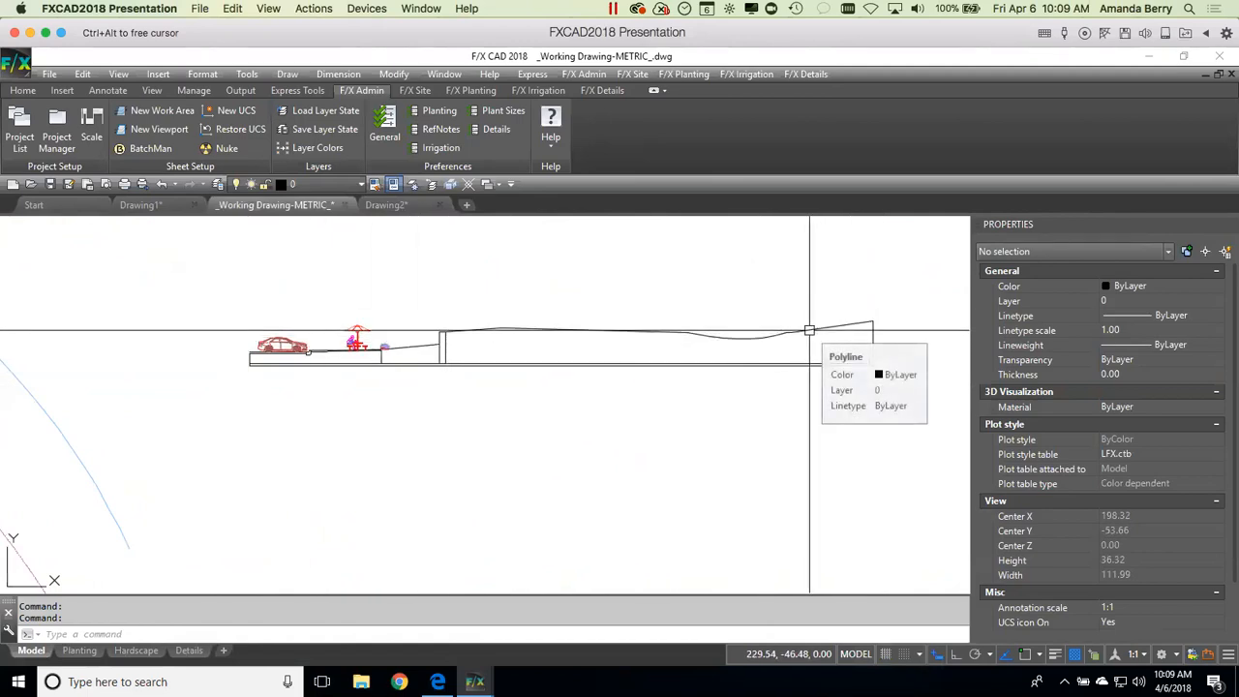
{"action": "left_click", "coordinate": [444, 347]}
{"action": "key", "text": "Escape"}
{"action": "middle_click_drag", "start_coordinate": [375, 349], "coordinate": [466, 368]}
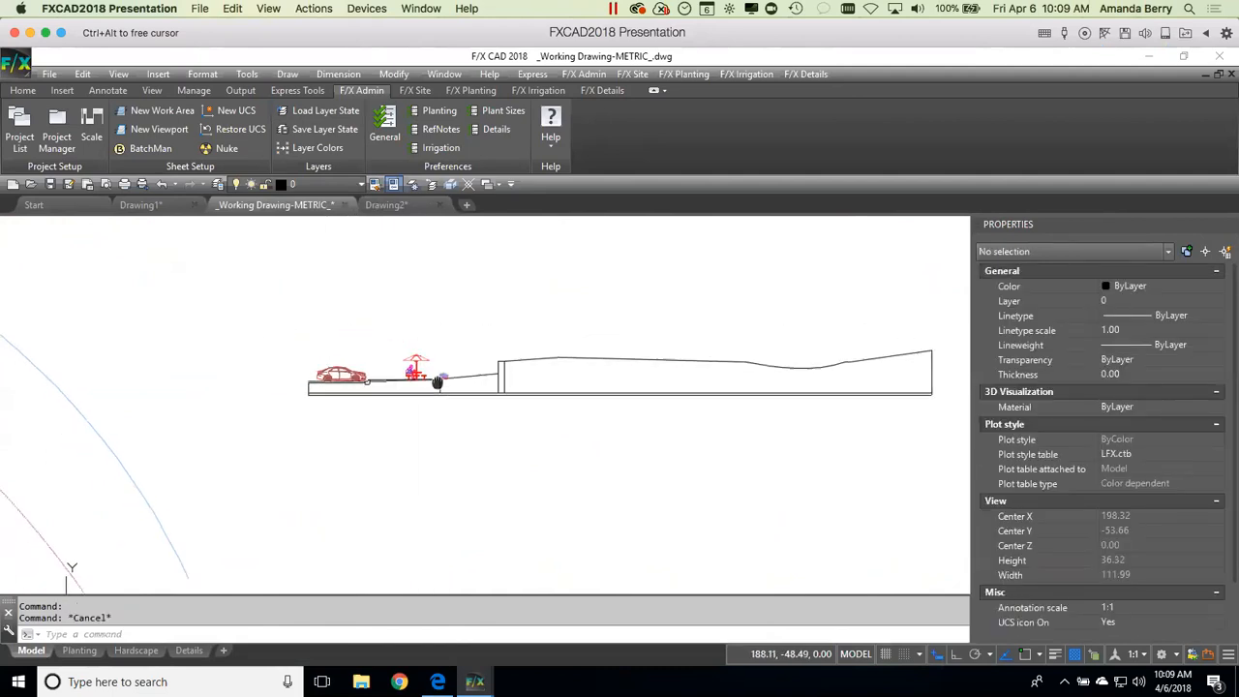
{"action": "scroll", "coordinate": [466, 368], "scroll_direction": "up", "scroll_amount": 6}
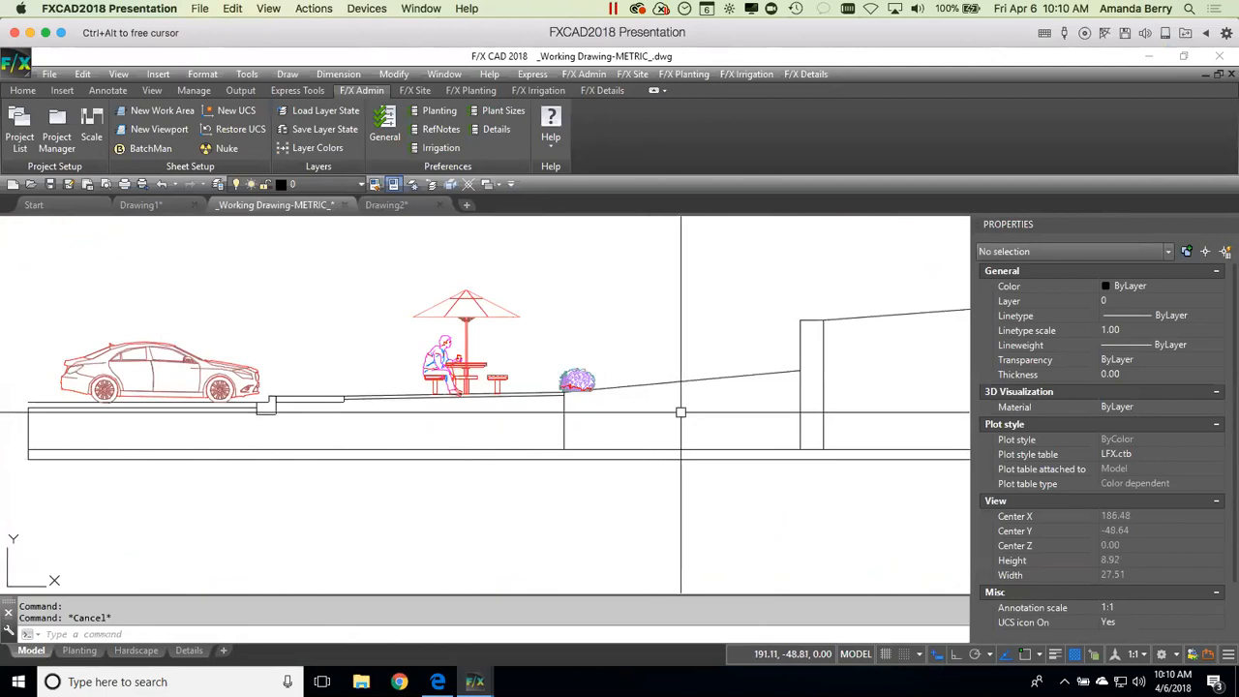
{"action": "scroll", "coordinate": [689, 366], "scroll_direction": "down", "scroll_amount": 4}
{"action": "mouse_move", "coordinate": [765, 368]}
{"action": "middle_mouse_down"}
{"action": "mouse_move", "coordinate": [858, 374]}
{"action": "mouse_move", "coordinate": [534, 364]}
{"action": "mouse_move", "coordinate": [404, 395]}
{"action": "mouse_move", "coordinate": [307, 401]}
{"action": "mouse_move", "coordinate": [483, 399]}
{"action": "middle_mouse_up"}
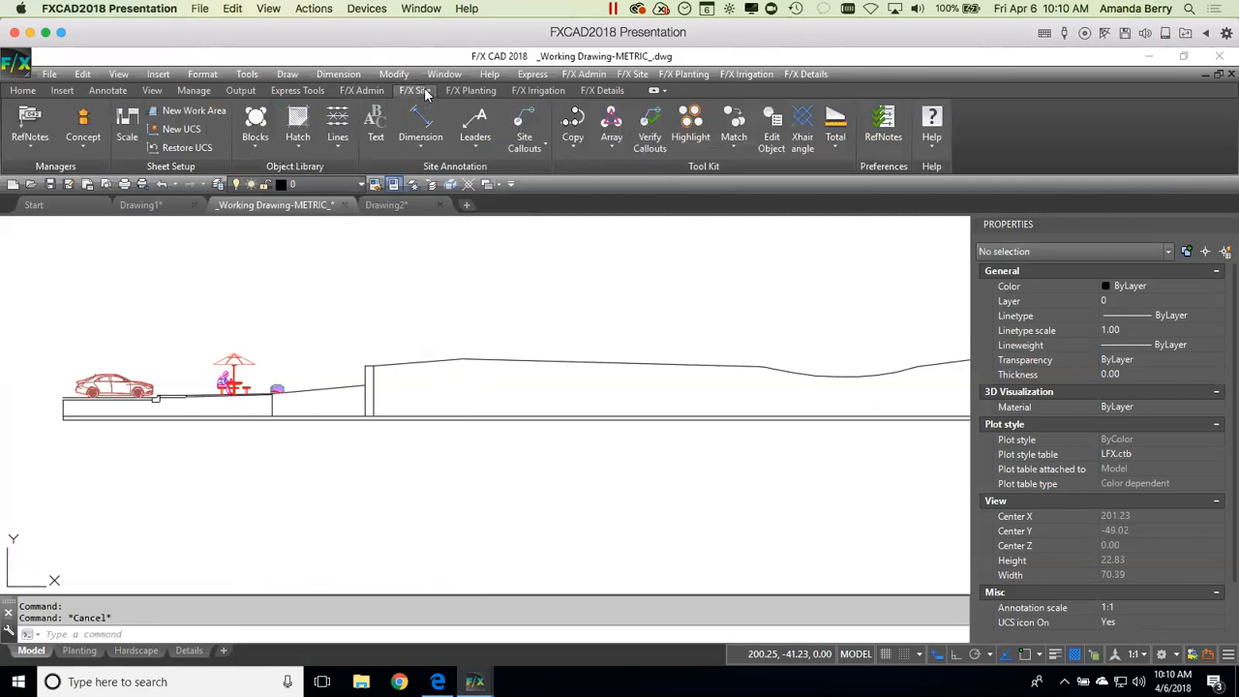
Step: Insert the PEOPLE-E313 elevation graphic on the ground line between the car and the umbrella table
{"action": "left_click", "coordinate": [249, 141]}
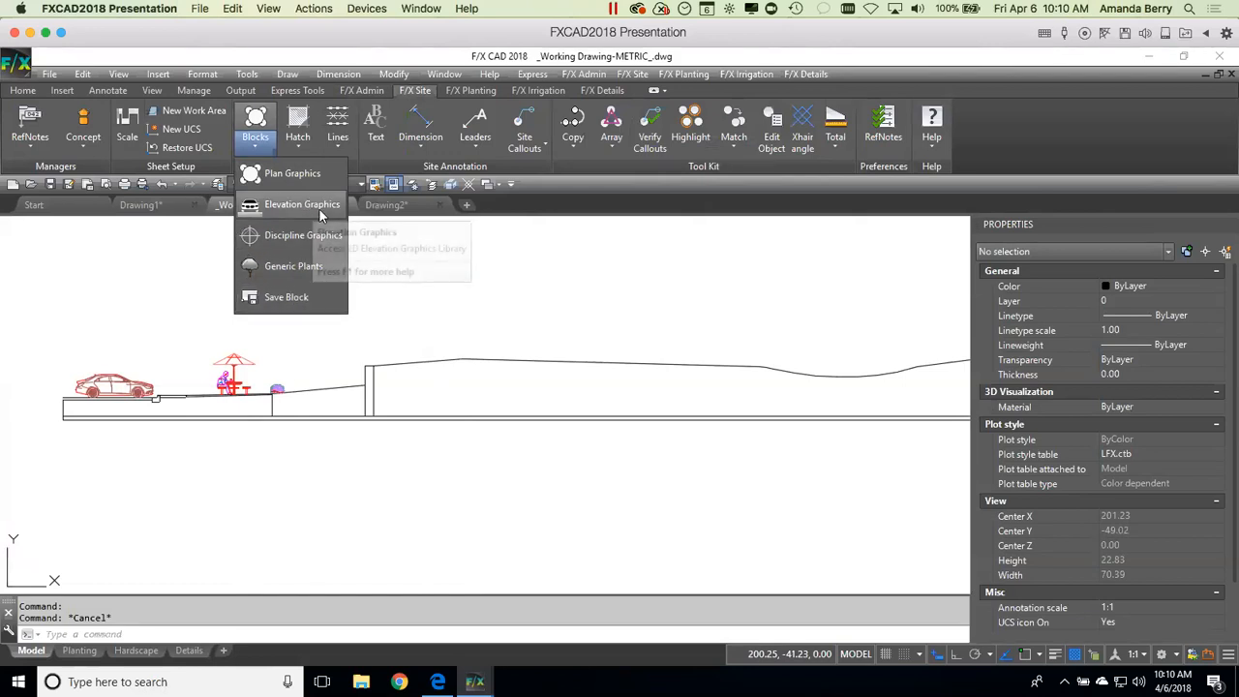
{"action": "left_click", "coordinate": [278, 211]}
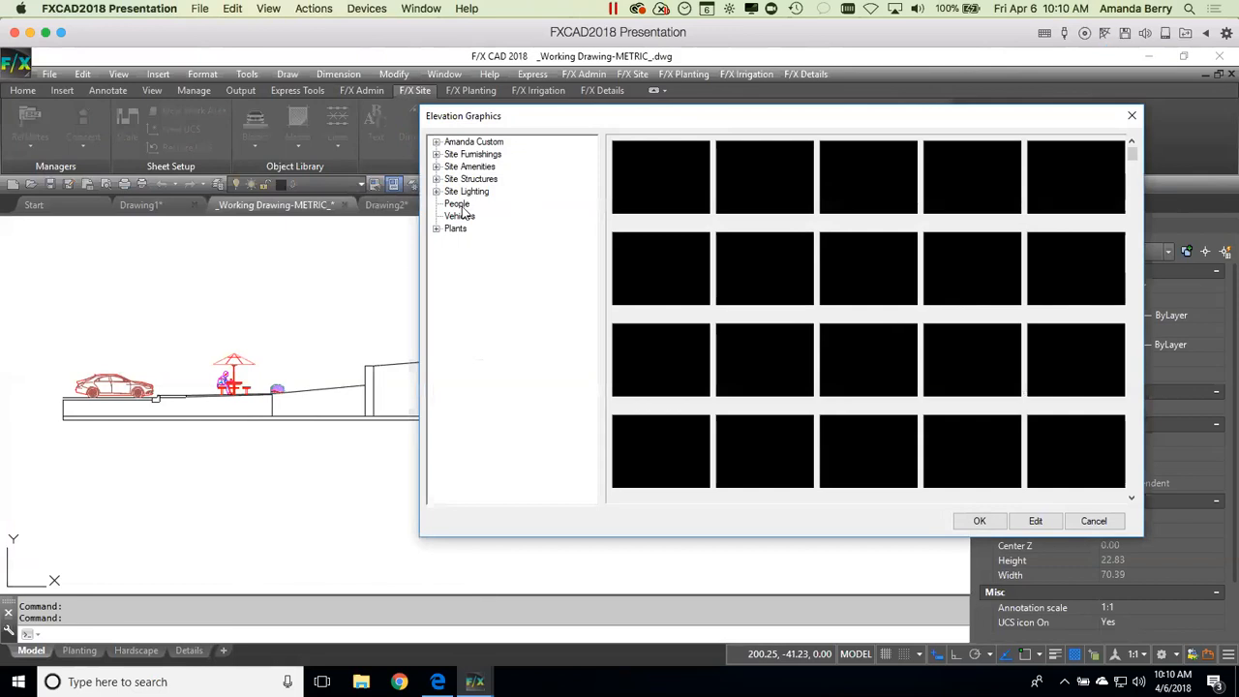
{"action": "left_click", "coordinate": [459, 206]}
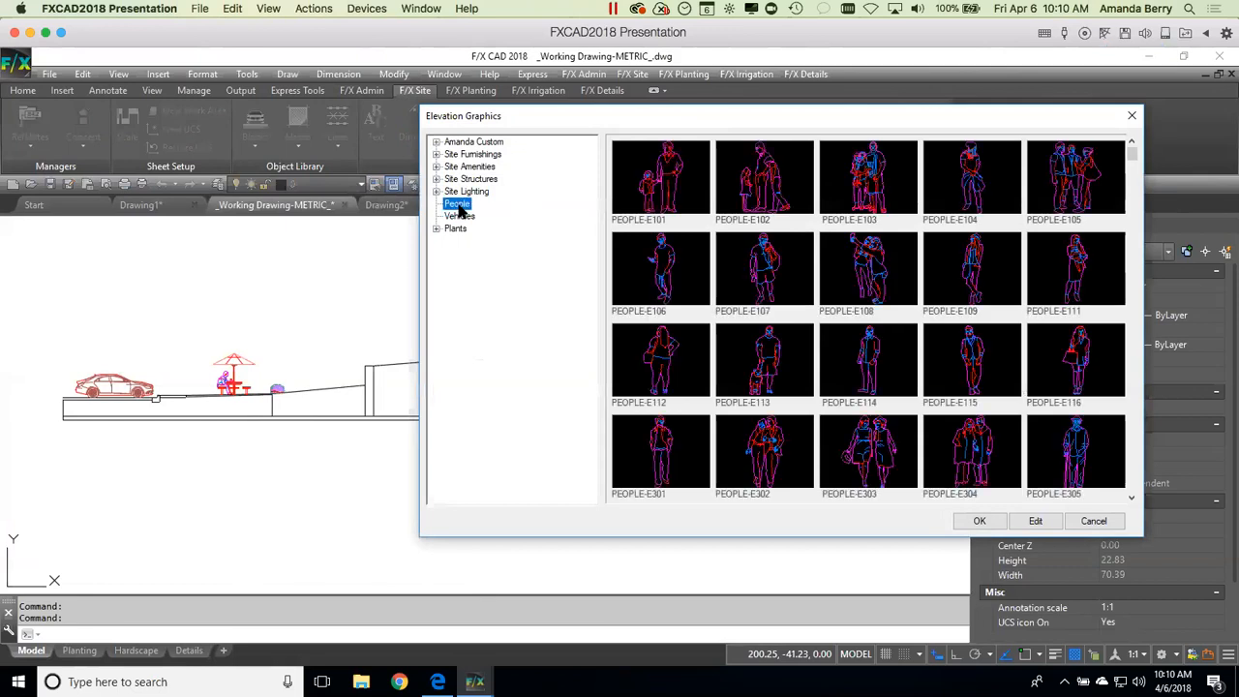
{"action": "left_click", "coordinate": [1097, 184]}
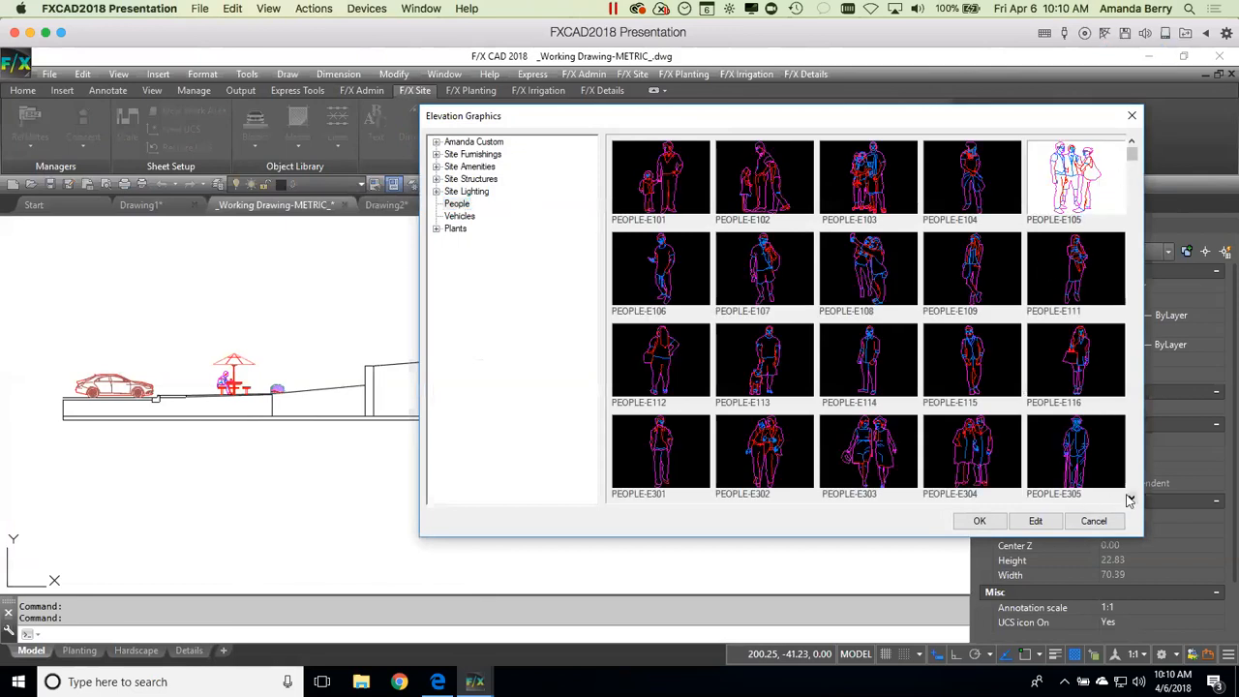
{"action": "scroll", "coordinate": [1129, 499], "scroll_direction": "down", "scroll_amount": 3}
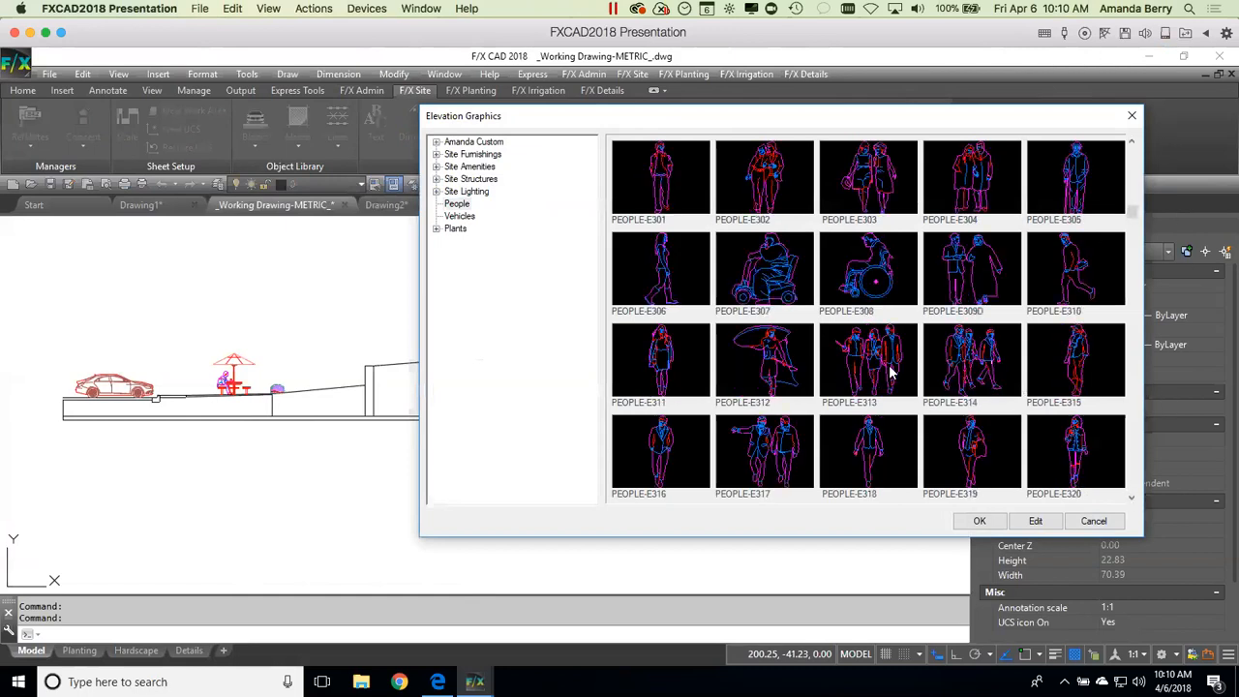
{"action": "left_click", "coordinate": [892, 372]}
{"action": "left_click", "coordinate": [966, 522]}
{"action": "scroll", "coordinate": [203, 400], "scroll_direction": "up", "scroll_amount": 5}
{"action": "left_click", "coordinate": [104, 370]}
{"action": "key", "text": "Escape"}
{"action": "scroll", "coordinate": [255, 416], "scroll_direction": "down", "scroll_amount": 2}
{"action": "middle_click_drag", "start_coordinate": [276, 429], "coordinate": [324, 468]}
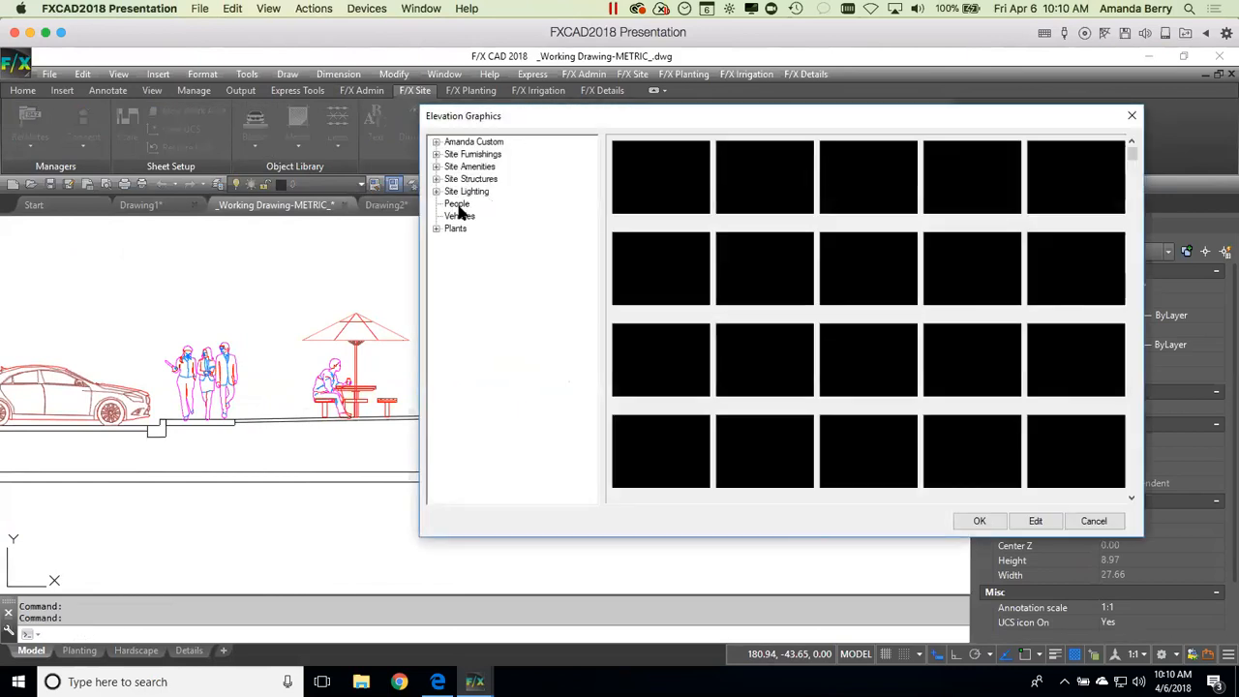
Step: Reopen the Elevation Graphics library and look through the Shrubs category of plants
{"action": "left_click", "coordinate": [437, 228]}
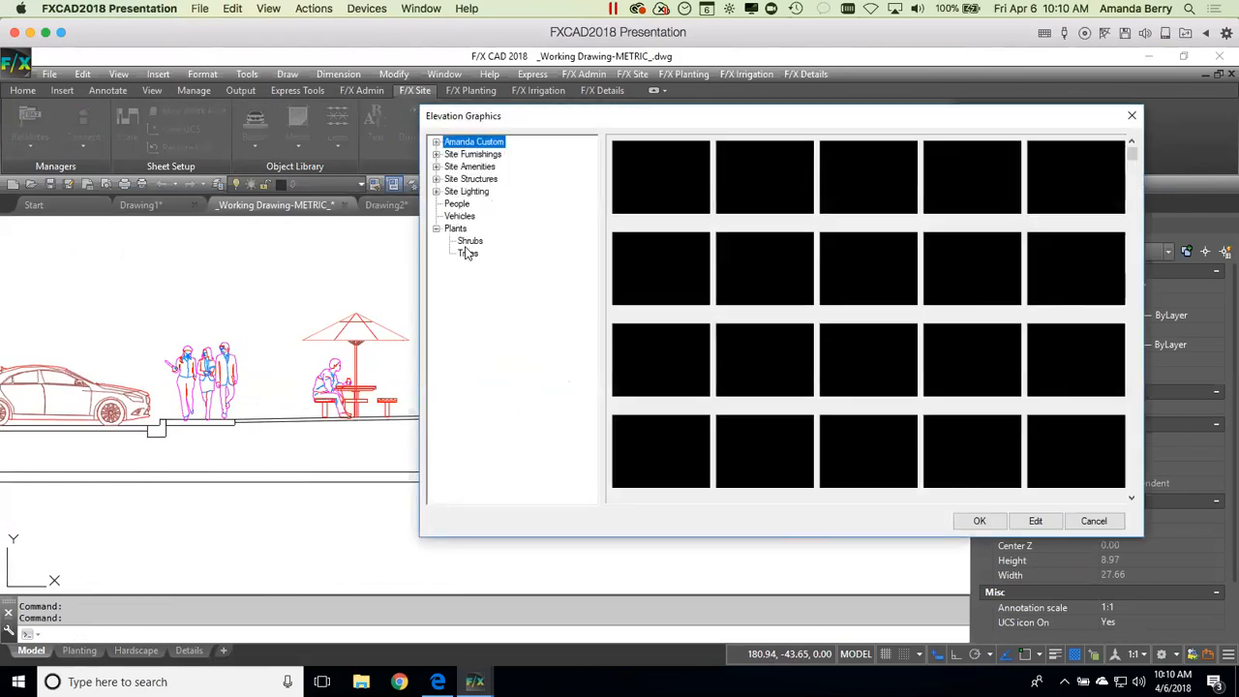
{"action": "left_click", "coordinate": [469, 241]}
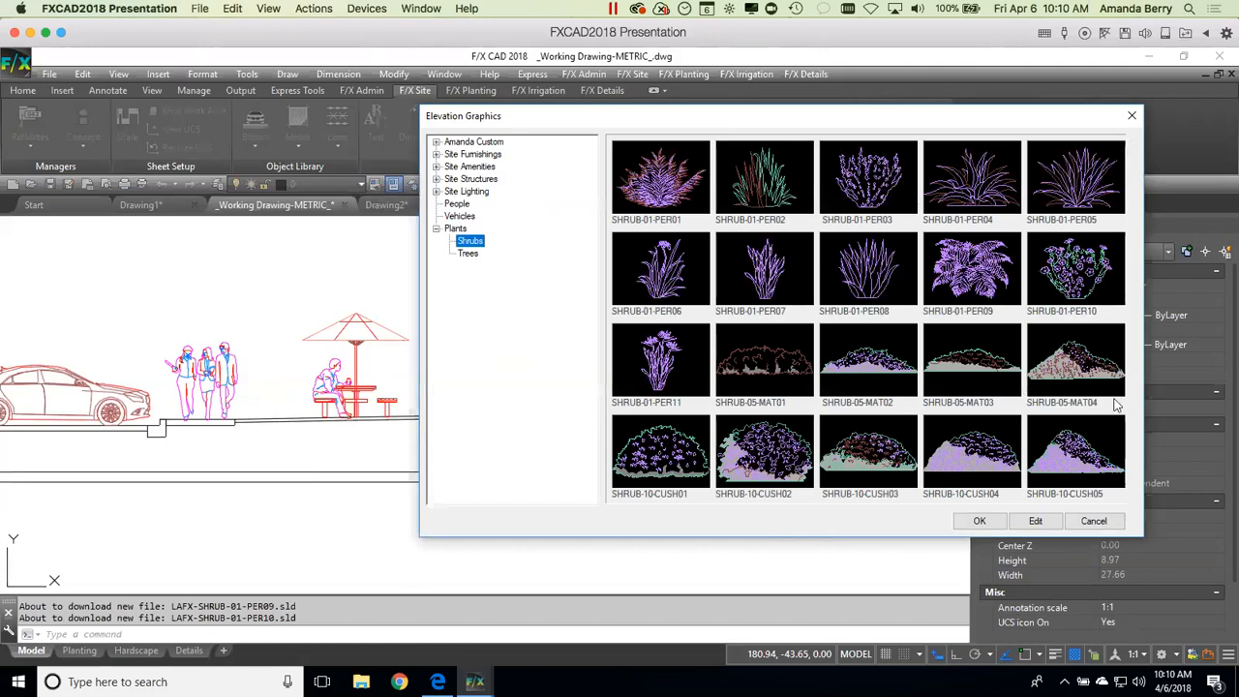
{"action": "left_click", "coordinate": [1133, 496]}
{"action": "left_click", "coordinate": [1132, 496]}
{"action": "left_click", "coordinate": [1132, 496]}
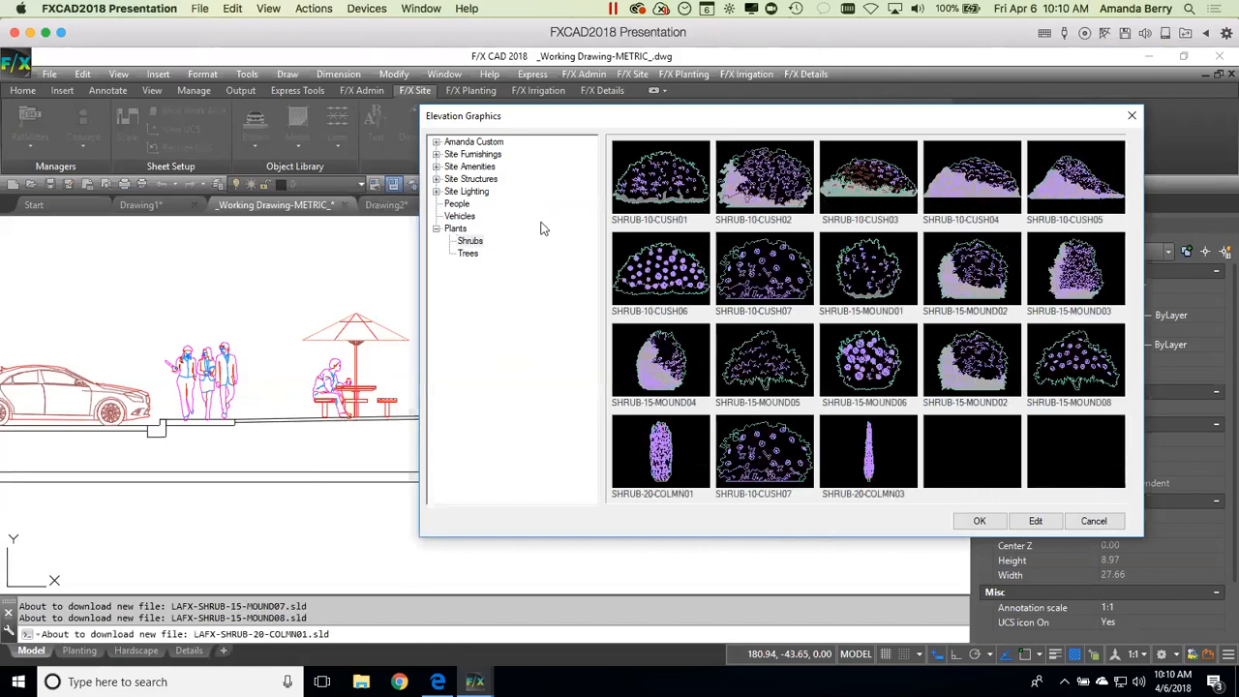
Step: Place the TREE-10-DEC05 elevation graphic on the raised ground line beyond the retaining wall
{"action": "left_click", "coordinate": [469, 255]}
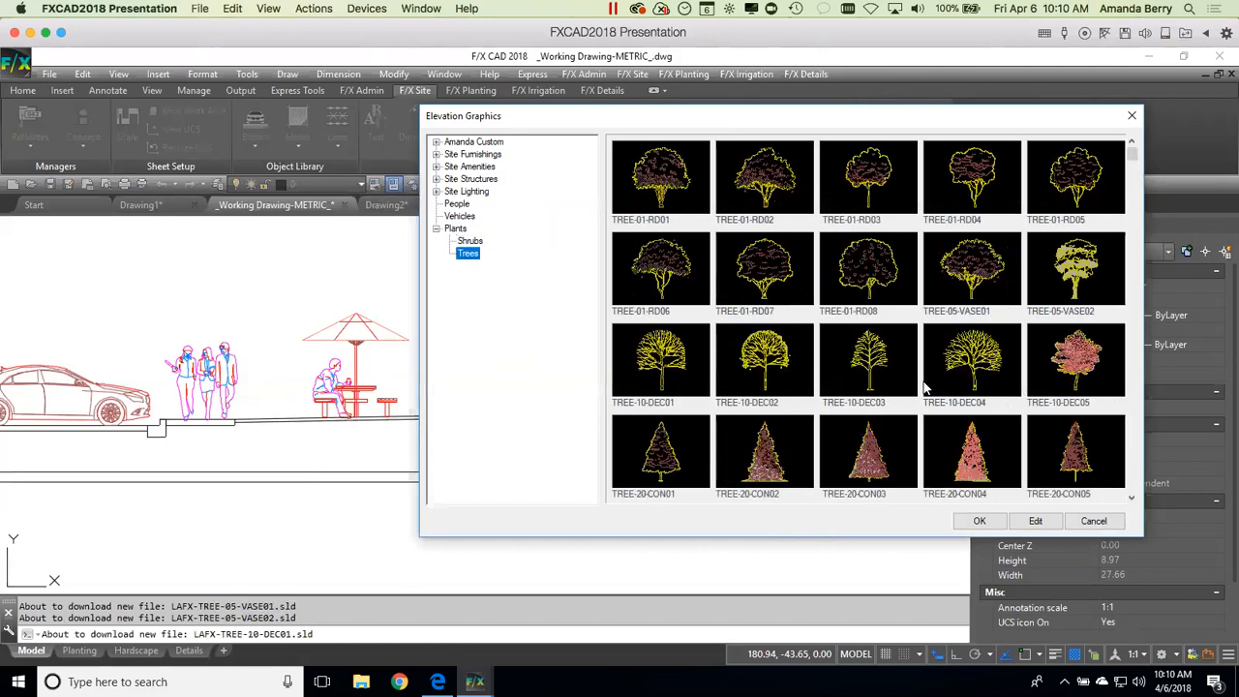
{"action": "left_click", "coordinate": [1096, 409]}
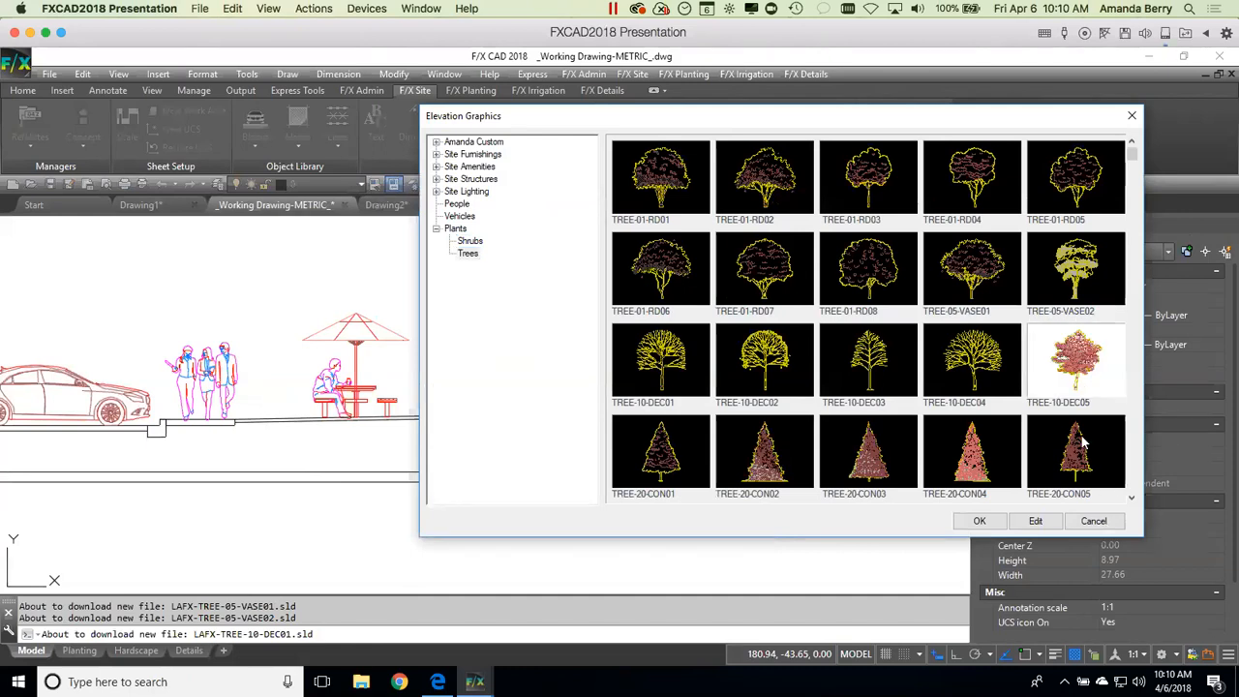
{"action": "left_click", "coordinate": [976, 522]}
{"action": "scroll", "coordinate": [811, 453], "scroll_direction": "down", "scroll_amount": 4}
{"action": "mouse_move", "coordinate": [811, 453]}
{"action": "middle_mouse_down"}
{"action": "mouse_move", "coordinate": [588, 459]}
{"action": "mouse_move", "coordinate": [423, 437]}
{"action": "middle_mouse_up"}
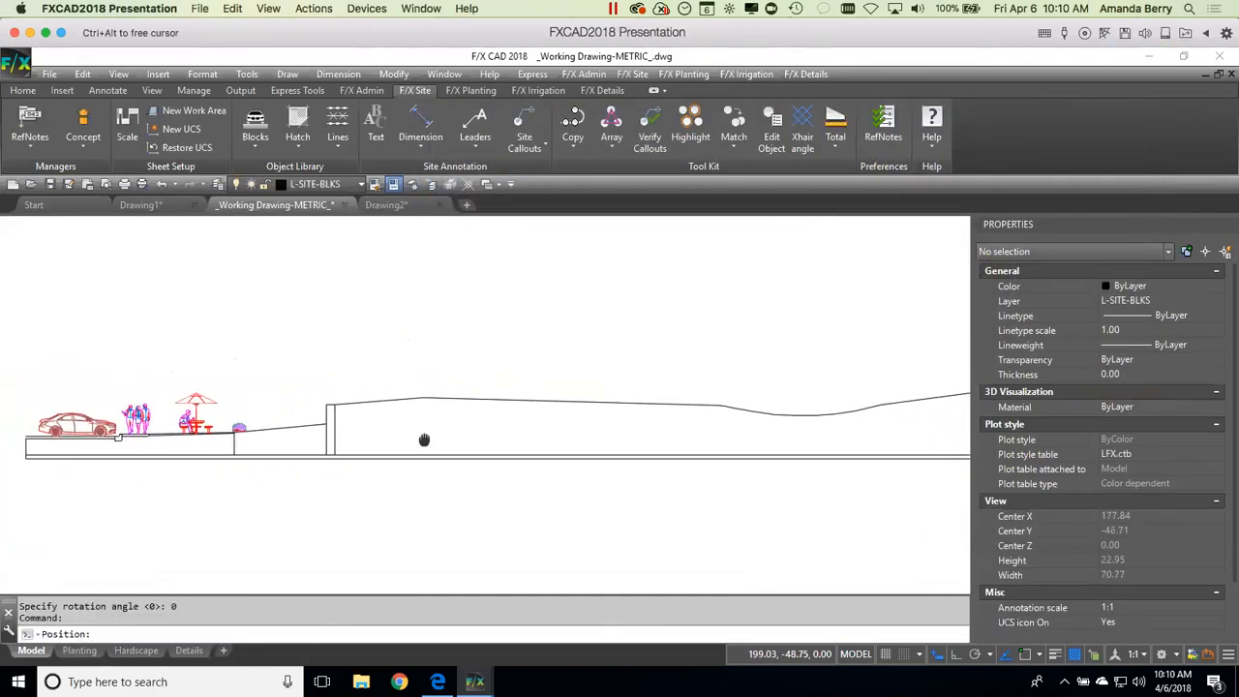
{"action": "left_click", "coordinate": [483, 405]}
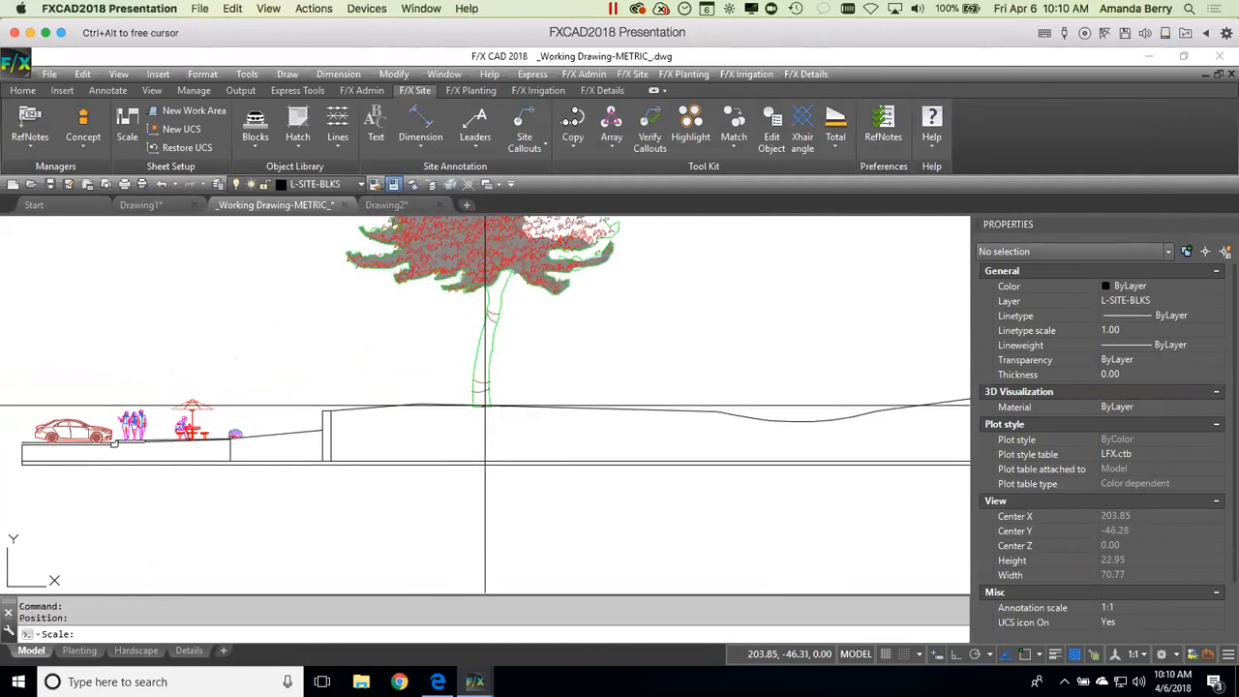
{"action": "scroll", "coordinate": [484, 406], "scroll_direction": "up", "scroll_amount": 6}
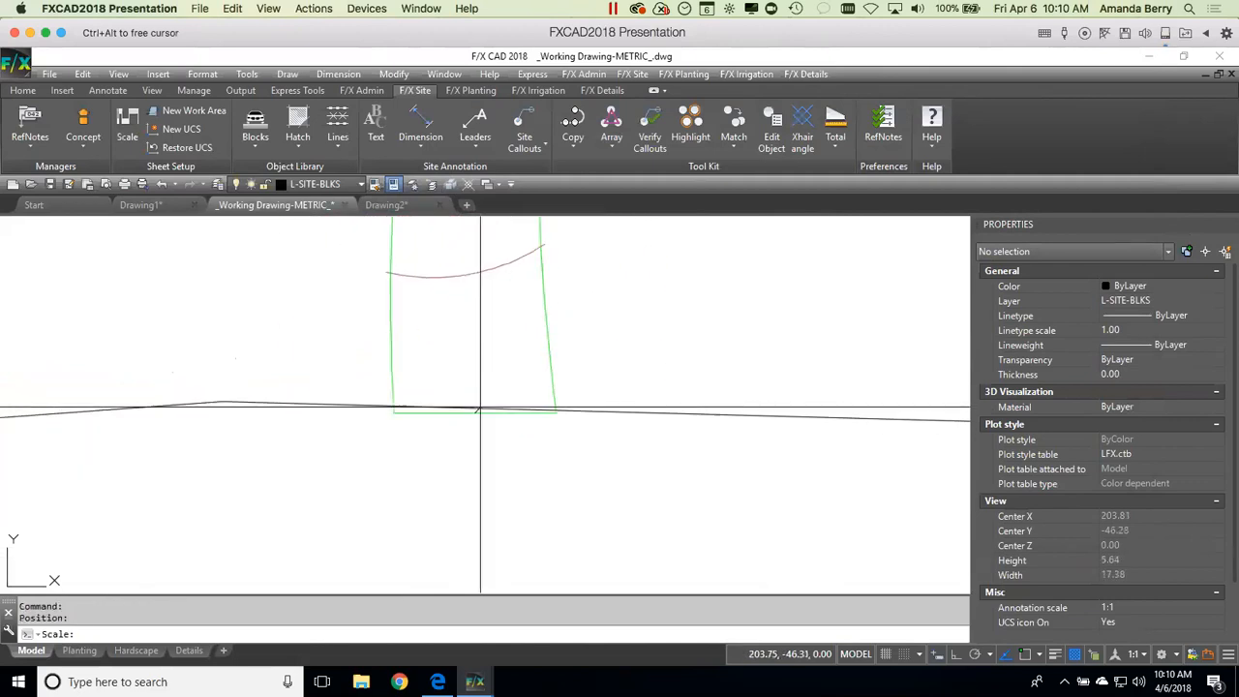
{"action": "scroll", "coordinate": [477, 411], "scroll_direction": "down", "scroll_amount": 8}
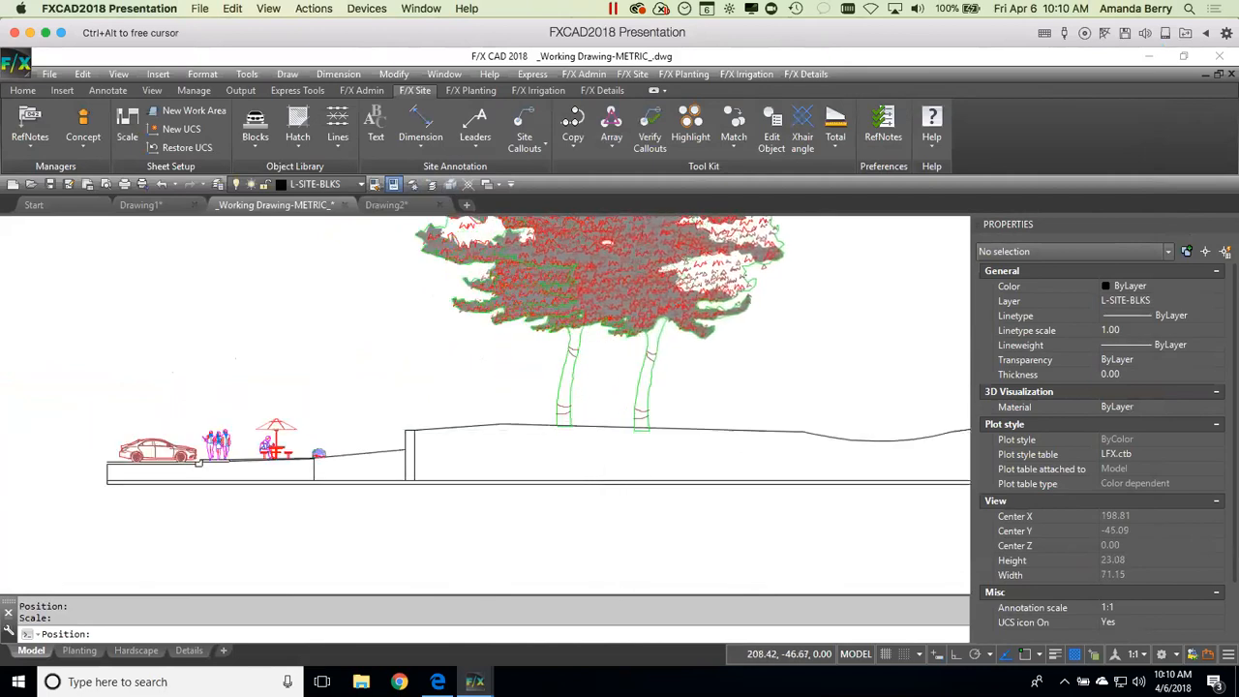
Step: Scale the tree down from the base of its trunk by a factor of about 0.44
{"action": "left_click", "coordinate": [644, 357]}
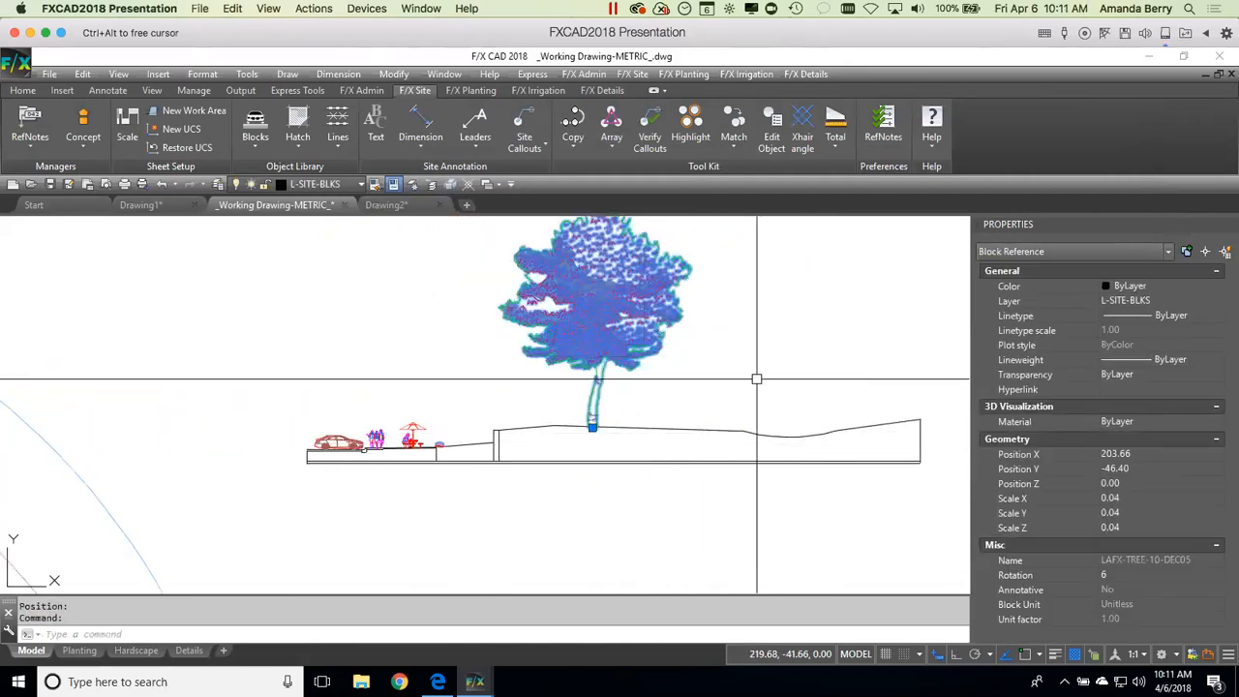
{"action": "key", "text": "Return"}
{"action": "left_click", "coordinate": [594, 426]}
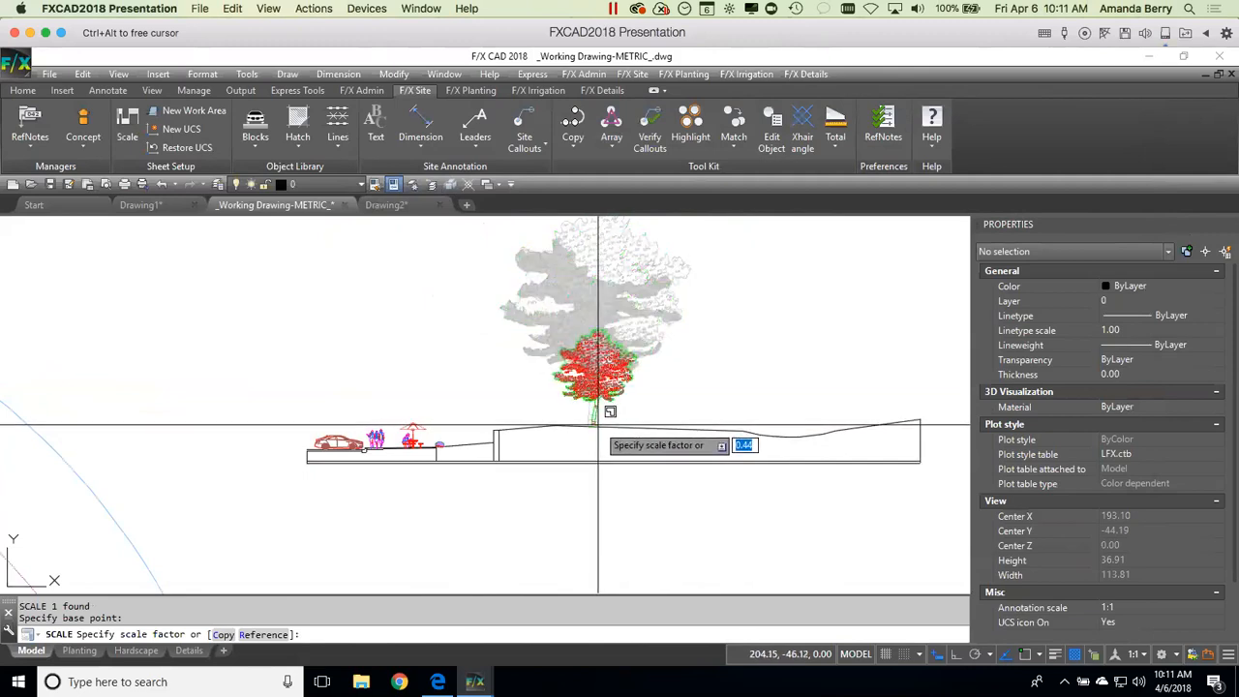
{"action": "left_click", "coordinate": [679, 433]}
{"action": "scroll", "coordinate": [642, 421], "scroll_direction": "up", "scroll_amount": 2}
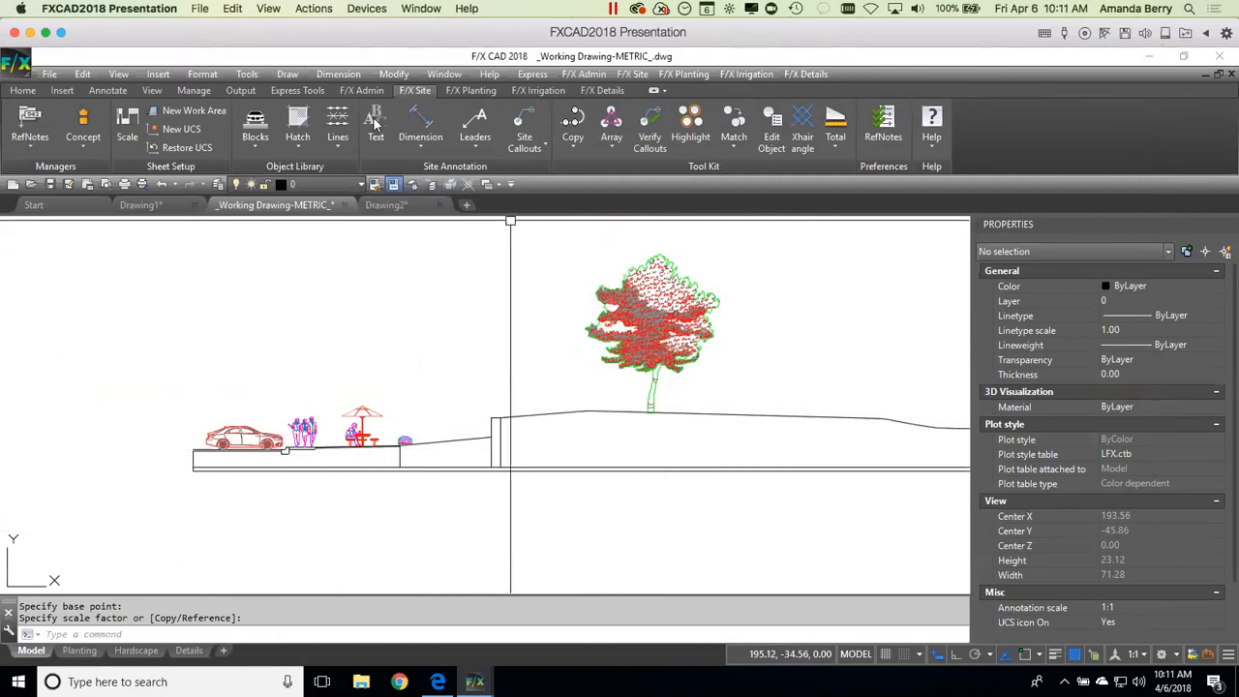
Step: Start the Site Color tool and inspect the color fills on the people, umbrella table and car in the section elevation
{"action": "left_click", "coordinate": [303, 147]}
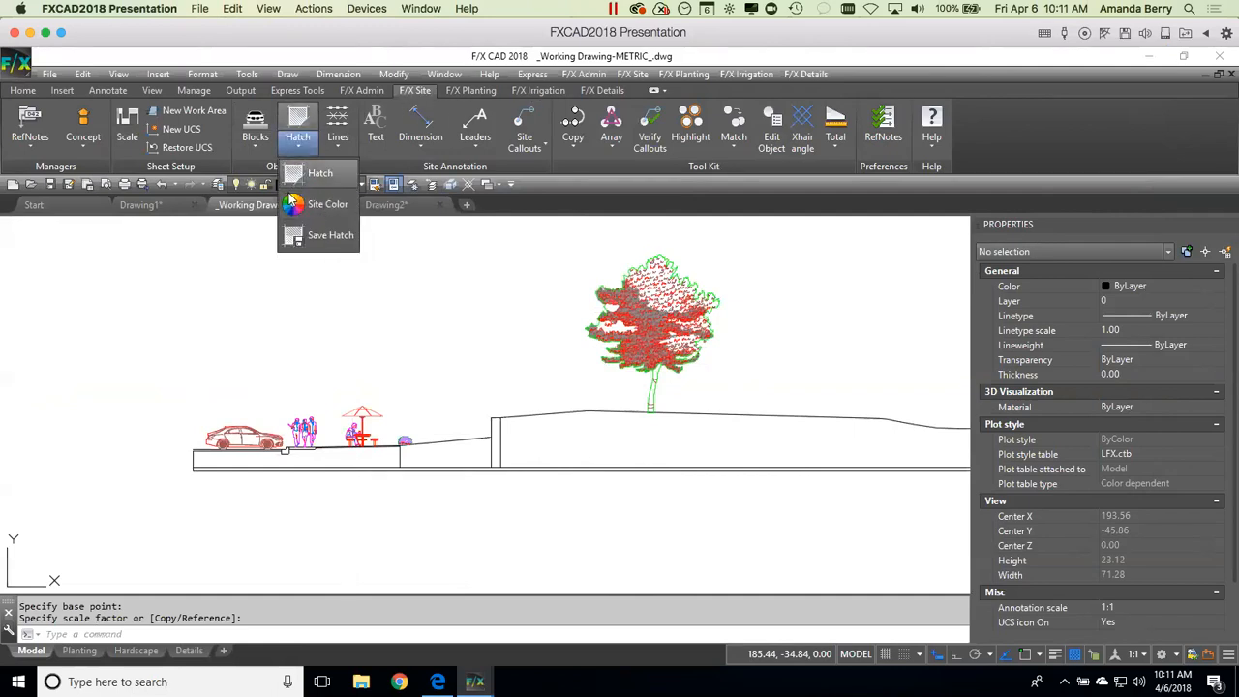
{"action": "left_click", "coordinate": [308, 205]}
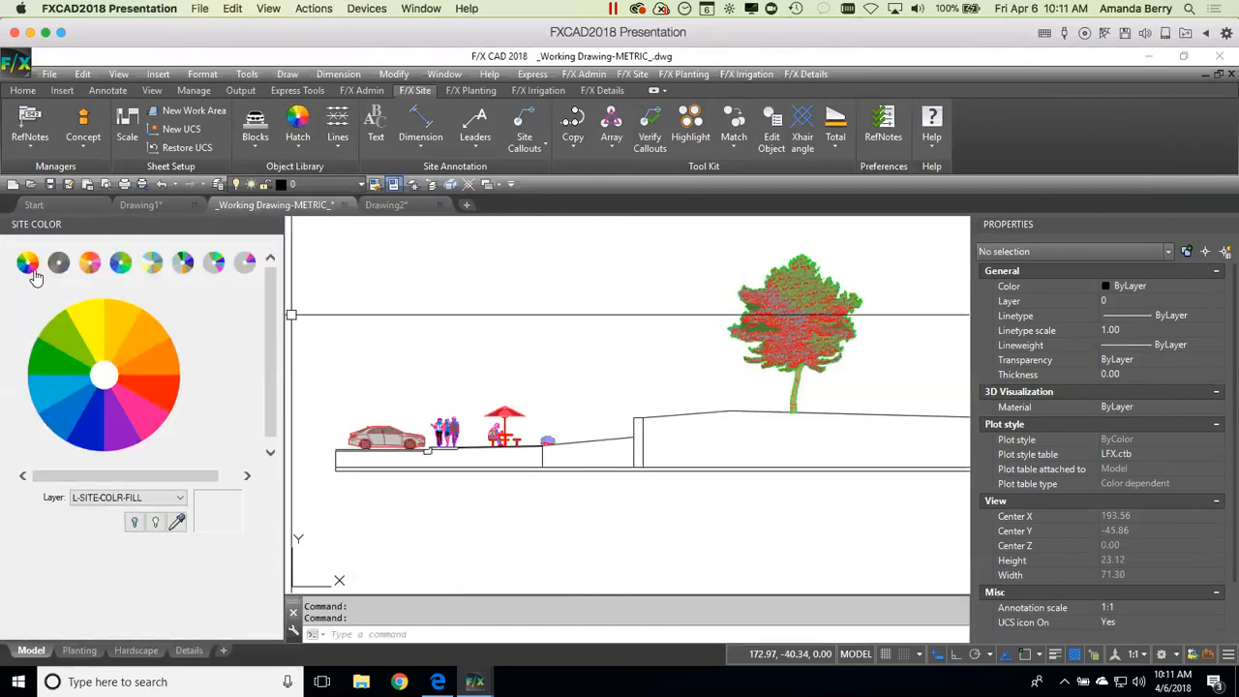
{"action": "scroll", "coordinate": [429, 440], "scroll_direction": "up", "scroll_amount": 2}
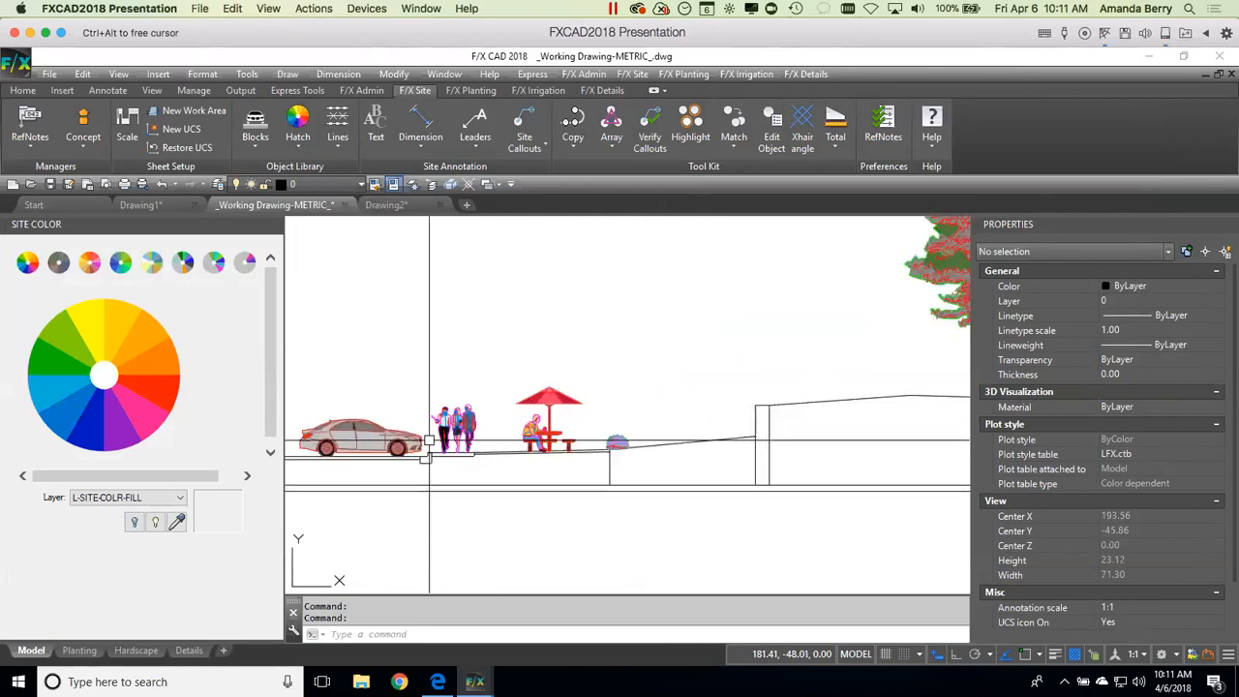
{"action": "scroll", "coordinate": [429, 441], "scroll_direction": "up", "scroll_amount": 3}
{"action": "scroll", "coordinate": [736, 405], "scroll_direction": "up", "scroll_amount": 2}
{"action": "scroll", "coordinate": [736, 404], "scroll_direction": "down", "scroll_amount": 1}
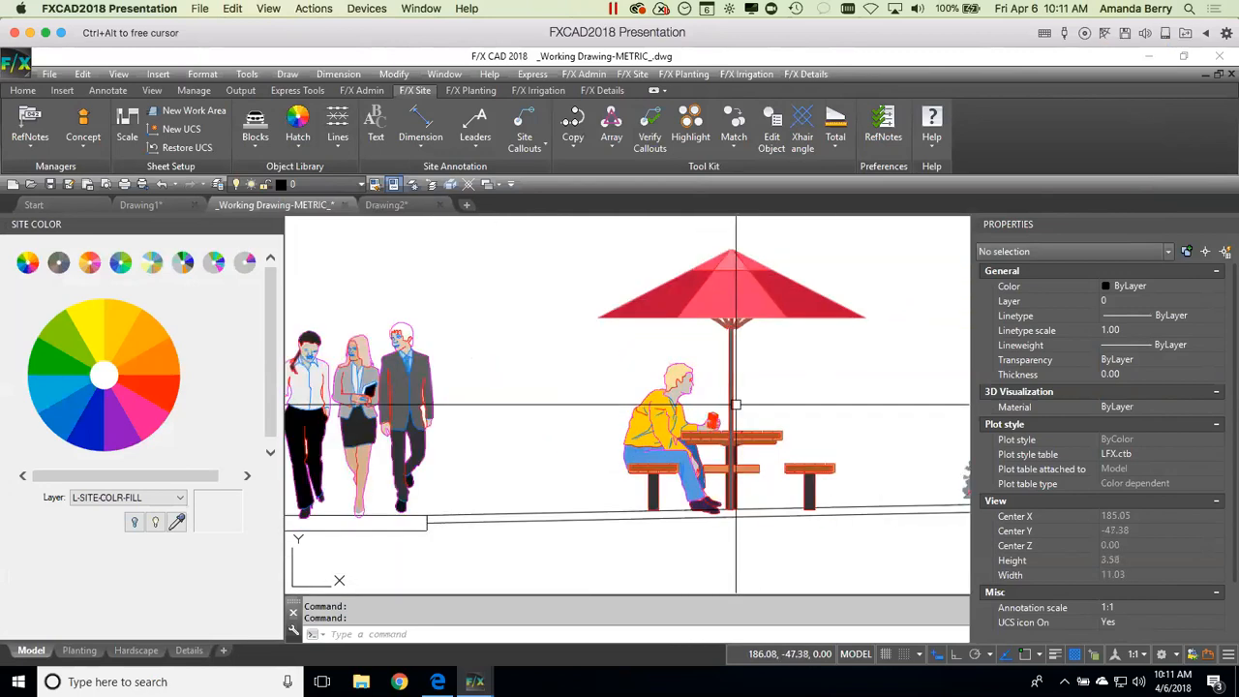
{"action": "scroll", "coordinate": [736, 404], "scroll_direction": "down", "scroll_amount": 4}
{"action": "mouse_move", "coordinate": [722, 447]}
{"action": "middle_mouse_down"}
{"action": "mouse_move", "coordinate": [617, 455]}
{"action": "mouse_move", "coordinate": [758, 428]}
{"action": "mouse_move", "coordinate": [802, 432]}
{"action": "middle_mouse_up"}
{"action": "scroll", "coordinate": [547, 416], "scroll_direction": "up", "scroll_amount": 4}
{"action": "scroll", "coordinate": [547, 416], "scroll_direction": "down", "scroll_amount": 4}
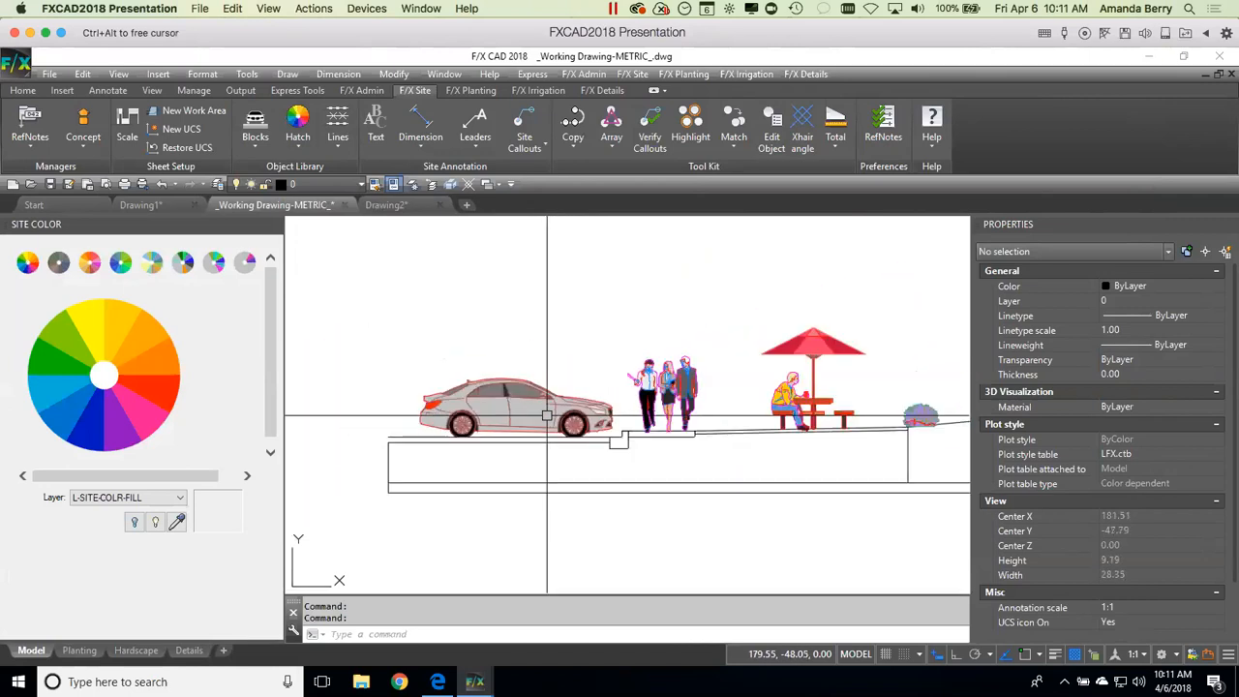
Step: Fill the car body with solid bright red on layer L-SITE-COLR-FILL
{"action": "scroll", "coordinate": [491, 436], "scroll_direction": "up", "scroll_amount": 2}
{"action": "left_click", "coordinate": [143, 392]}
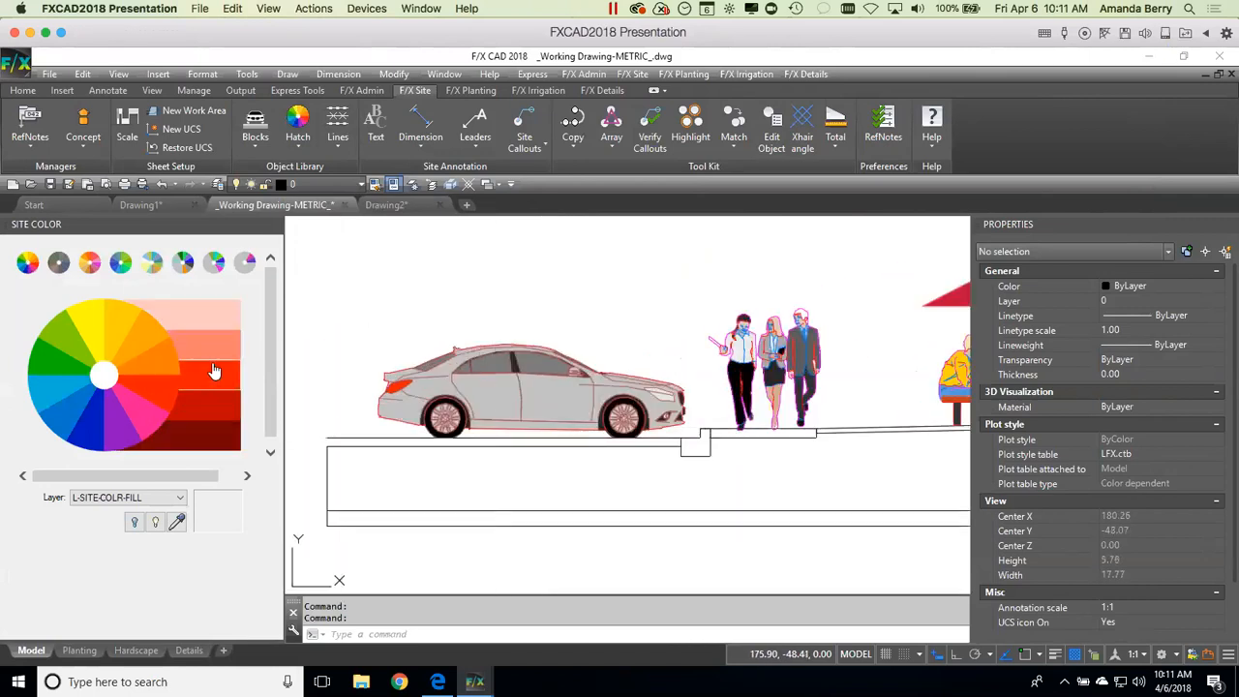
{"action": "left_click", "coordinate": [216, 383]}
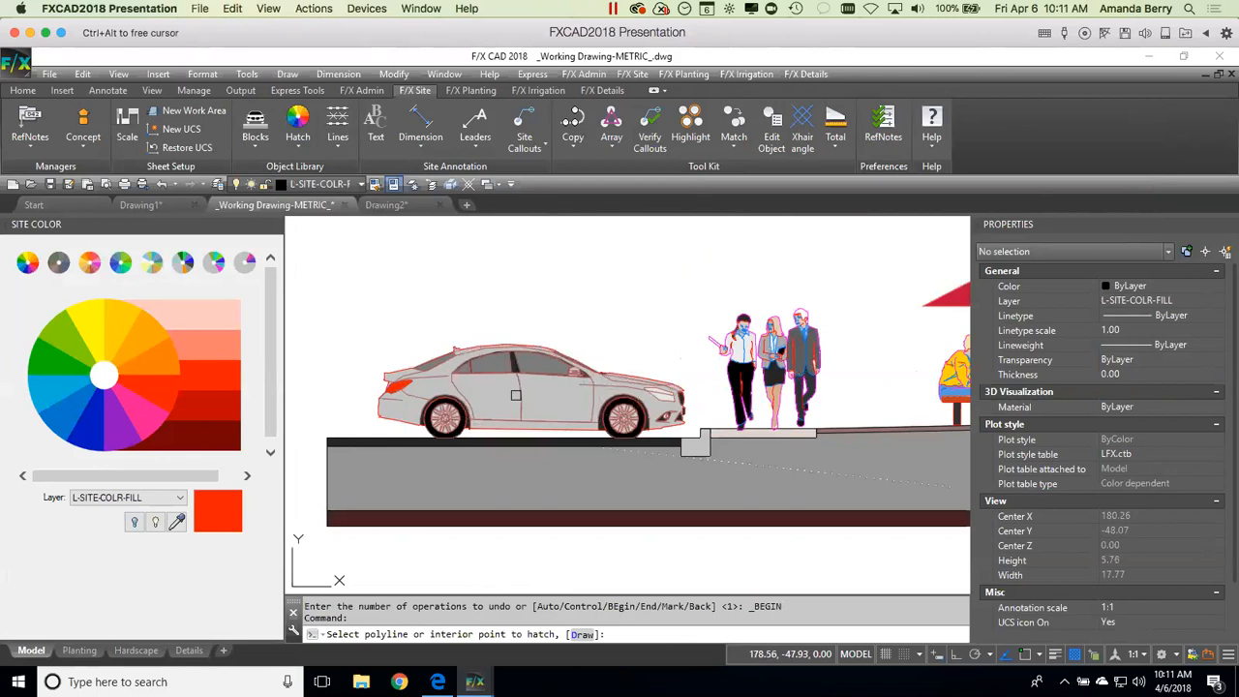
{"action": "left_click", "coordinate": [498, 400]}
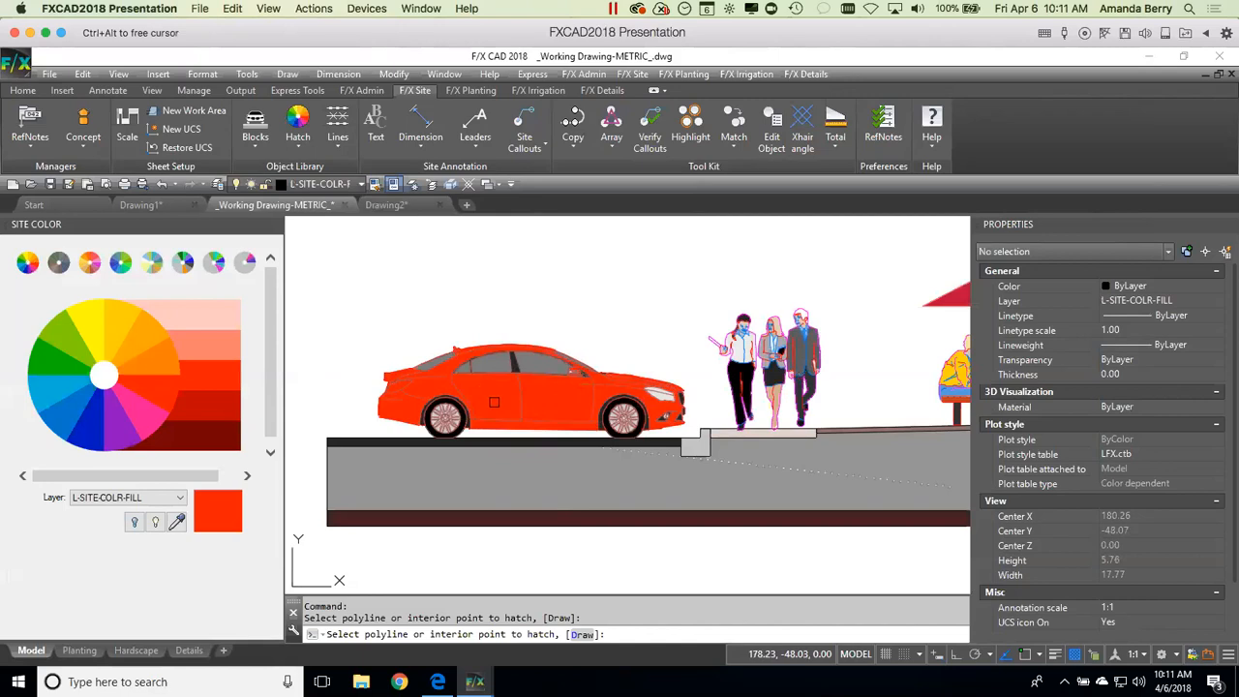
{"action": "key", "text": "Return"}
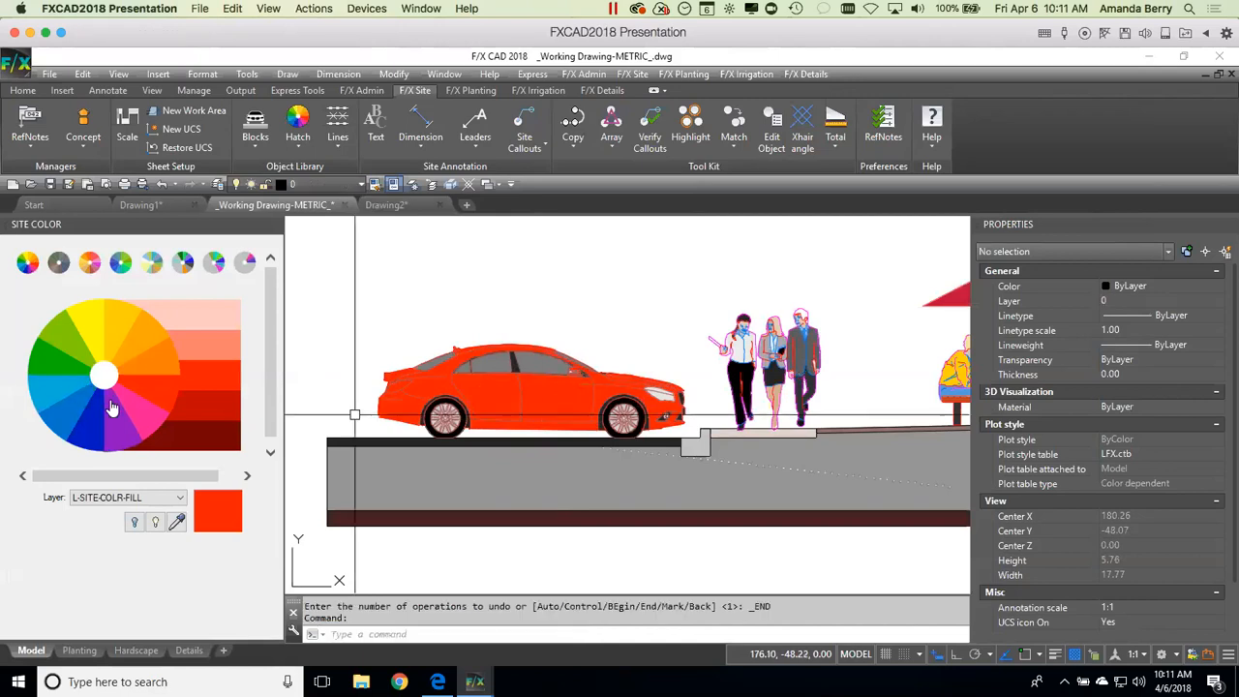
Step: Recolor the car body with the middle shade of solid blue
{"action": "left_click", "coordinate": [87, 431]}
{"action": "left_click", "coordinate": [199, 384]}
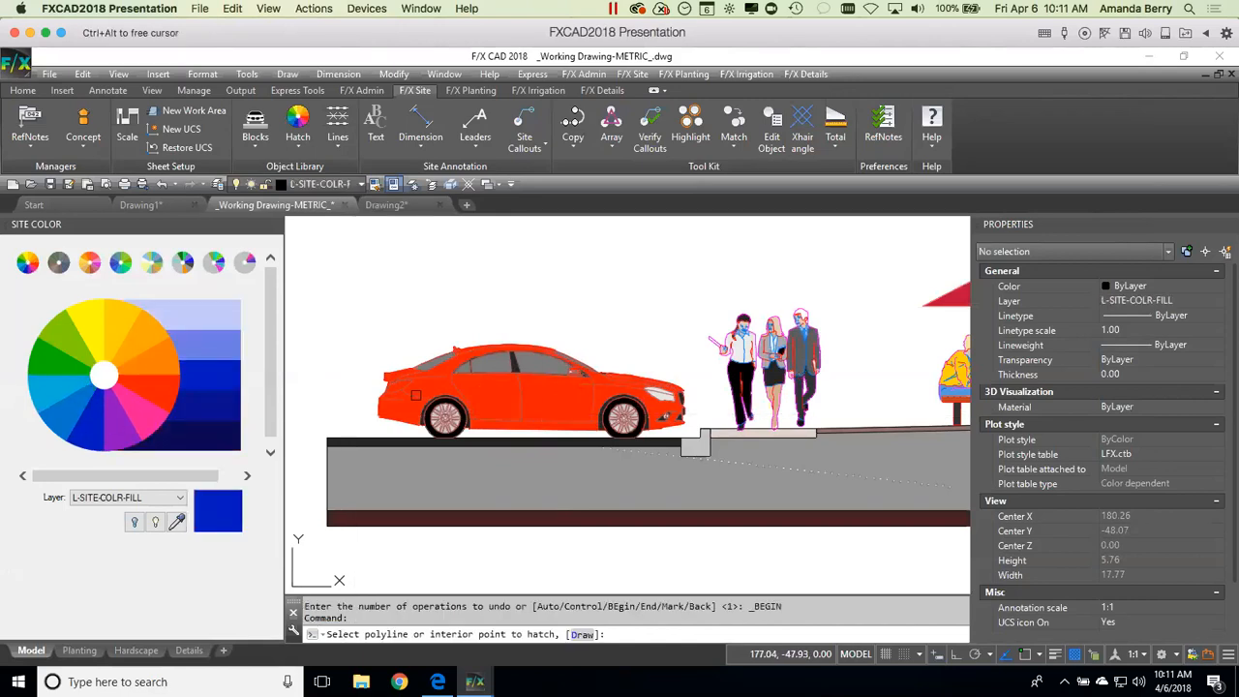
{"action": "left_click", "coordinate": [497, 394]}
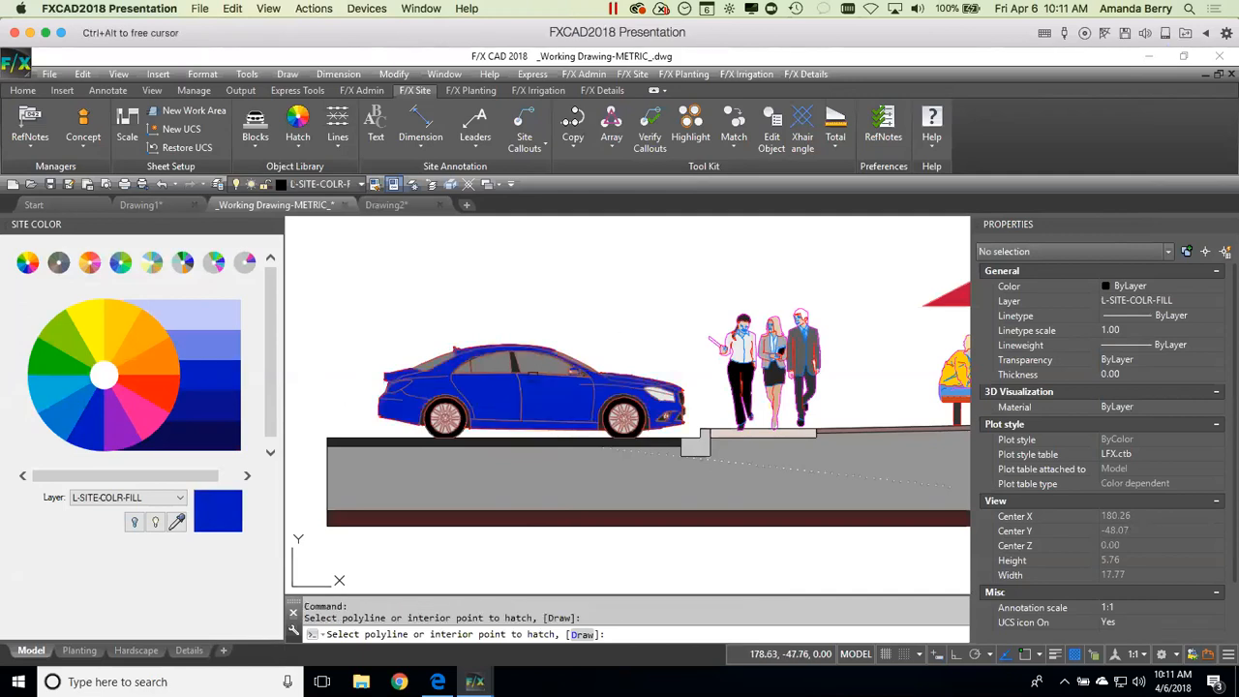
{"action": "key", "text": "Return"}
{"action": "scroll", "coordinate": [660, 355], "scroll_direction": "down", "scroll_amount": 2}
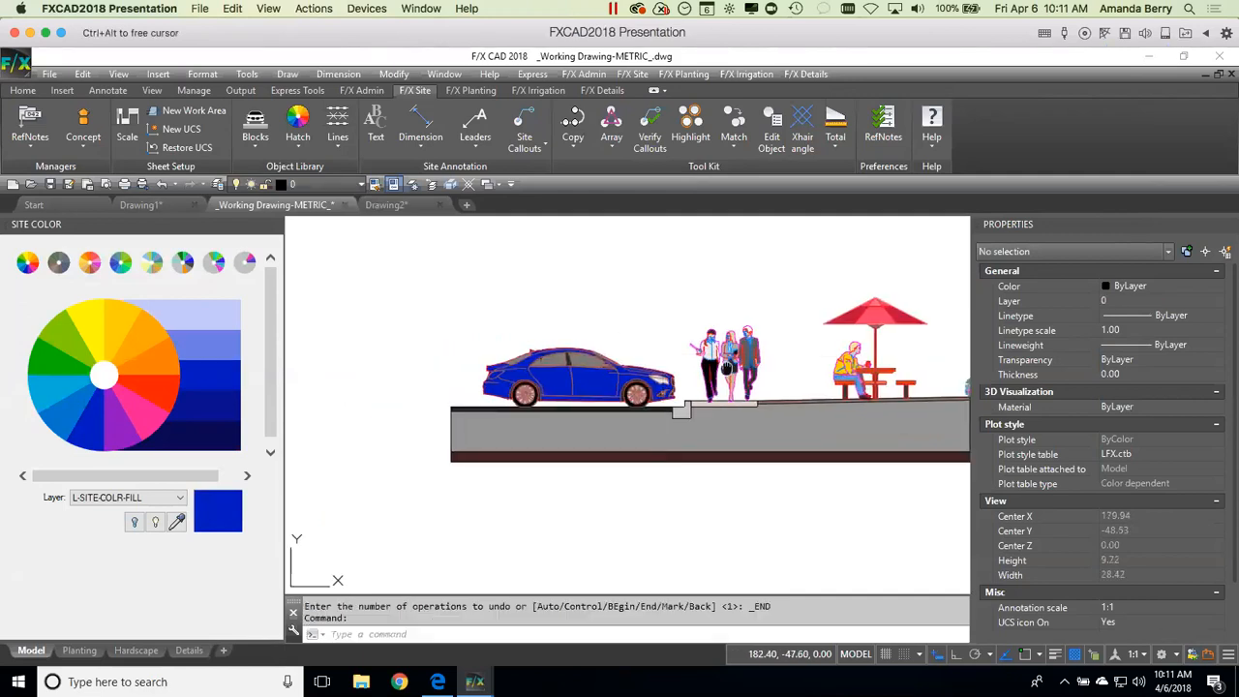
Step: Fill the ground areas on both sides of the retaining wall with the lightest yellow-green tint
{"action": "middle_click_drag", "start_coordinate": [660, 354], "coordinate": [490, 356]}
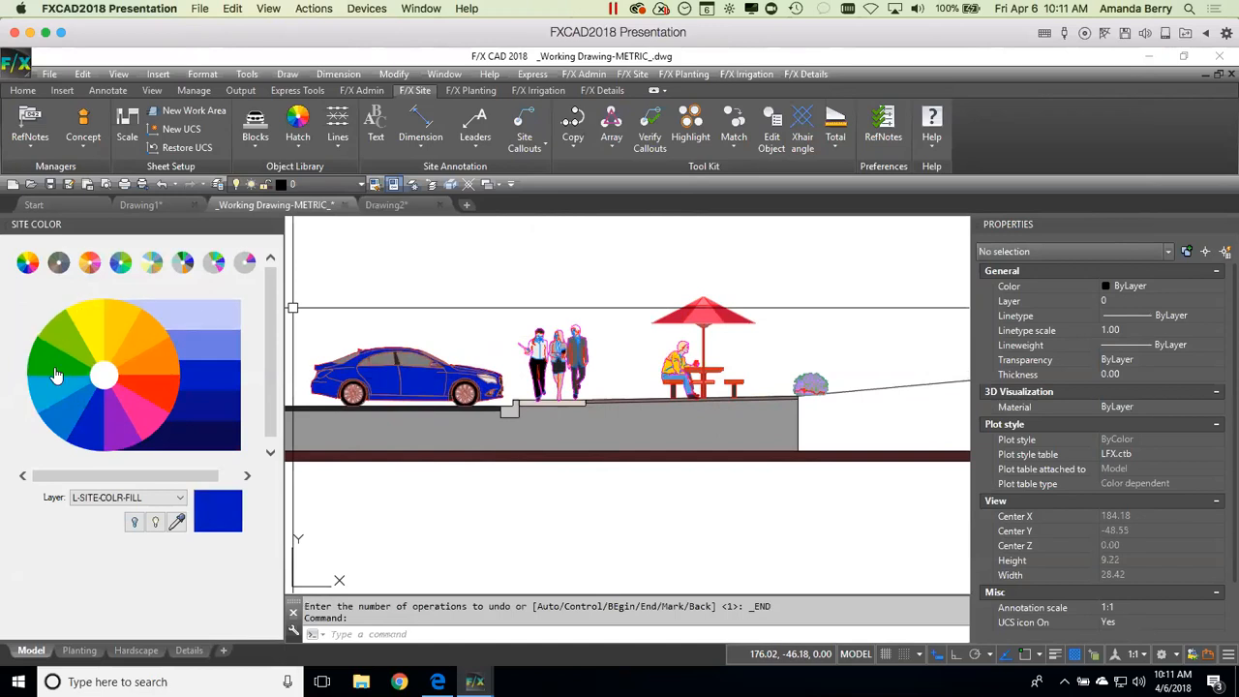
{"action": "scroll", "coordinate": [473, 391], "scroll_direction": "down", "scroll_amount": 2}
{"action": "mouse_move", "coordinate": [647, 410]}
{"action": "middle_mouse_down"}
{"action": "mouse_move", "coordinate": [595, 394]}
{"action": "mouse_move", "coordinate": [363, 385]}
{"action": "mouse_move", "coordinate": [416, 402]}
{"action": "mouse_move", "coordinate": [397, 406]}
{"action": "mouse_move", "coordinate": [418, 398]}
{"action": "middle_mouse_up"}
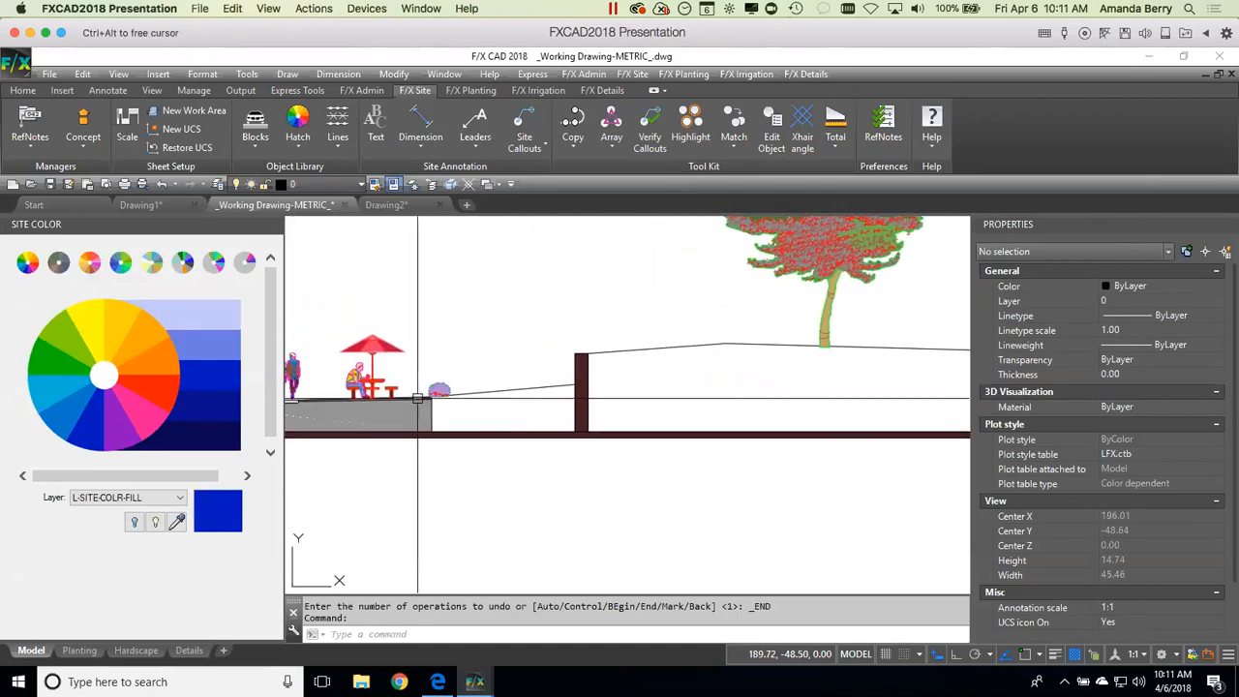
{"action": "left_click", "coordinate": [70, 339]}
{"action": "left_click", "coordinate": [191, 320]}
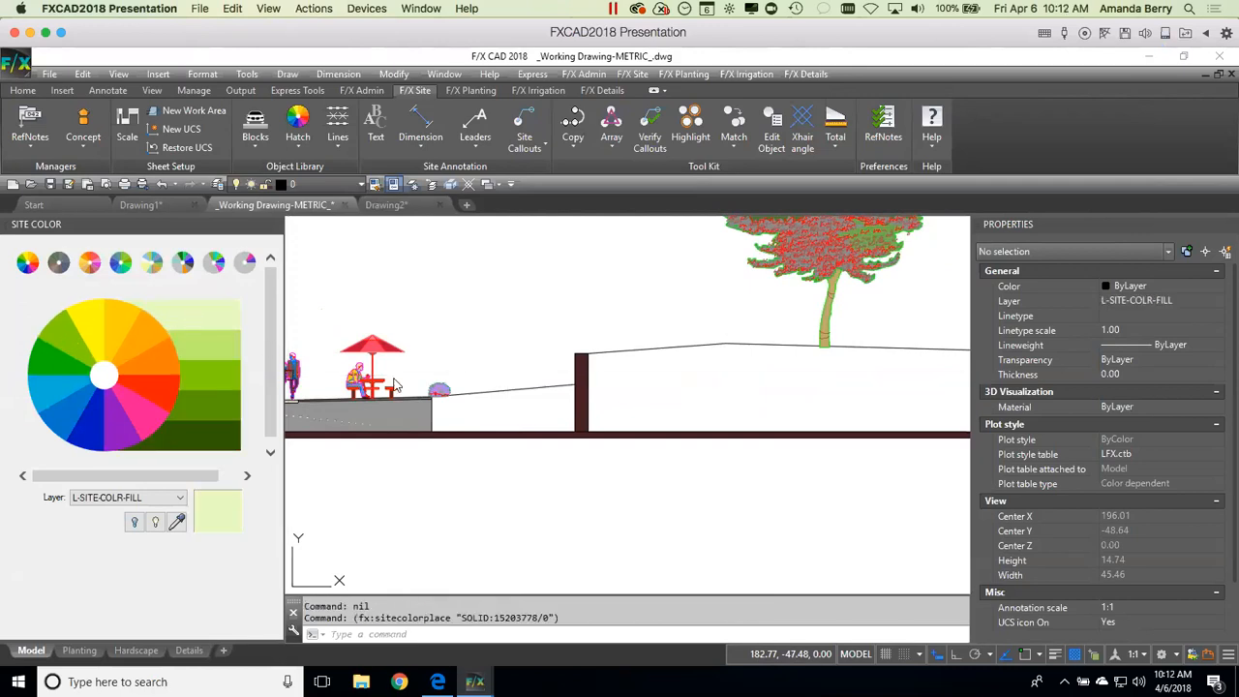
{"action": "left_click", "coordinate": [543, 410]}
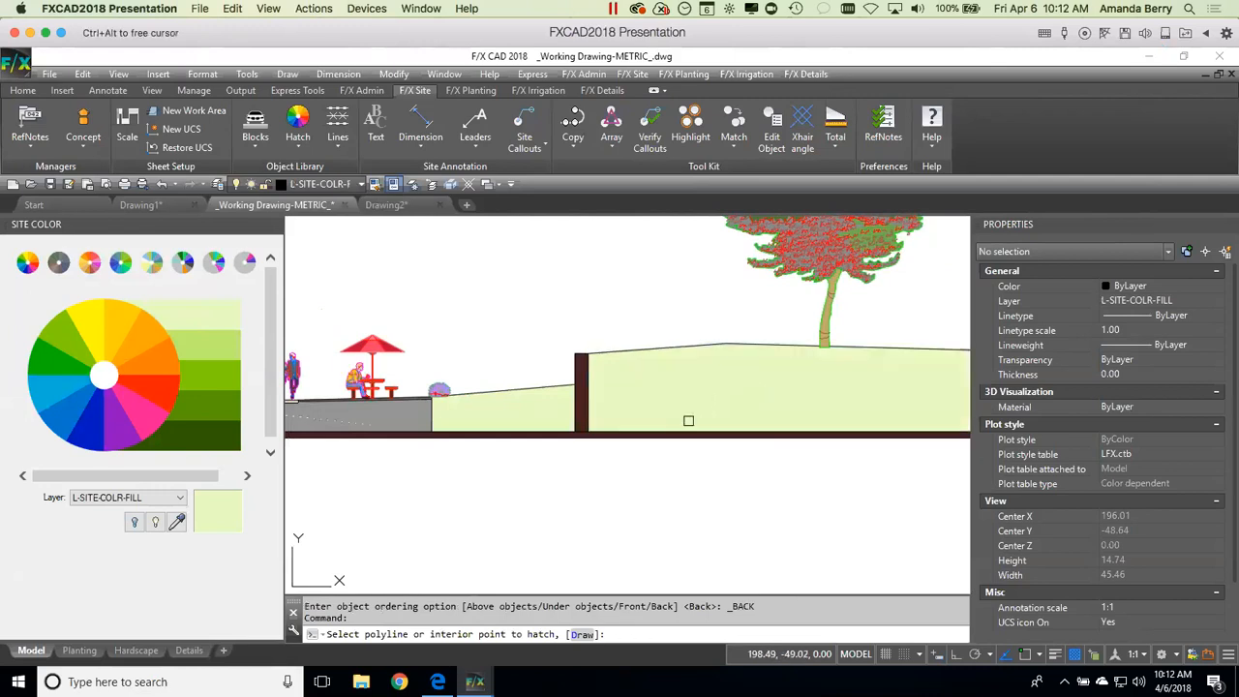
{"action": "scroll", "coordinate": [824, 417], "scroll_direction": "down", "scroll_amount": 3}
{"action": "mouse_move", "coordinate": [903, 437]}
{"action": "middle_mouse_down"}
{"action": "mouse_move", "coordinate": [793, 432]}
{"action": "mouse_move", "coordinate": [467, 458]}
{"action": "mouse_move", "coordinate": [818, 445]}
{"action": "middle_mouse_up"}
{"action": "scroll", "coordinate": [516, 451], "scroll_direction": "down", "scroll_amount": 1}
{"action": "key", "text": "Return"}
{"action": "scroll", "coordinate": [521, 438], "scroll_direction": "up", "scroll_amount": 1}
{"action": "scroll", "coordinate": [521, 438], "scroll_direction": "up", "scroll_amount": 2}
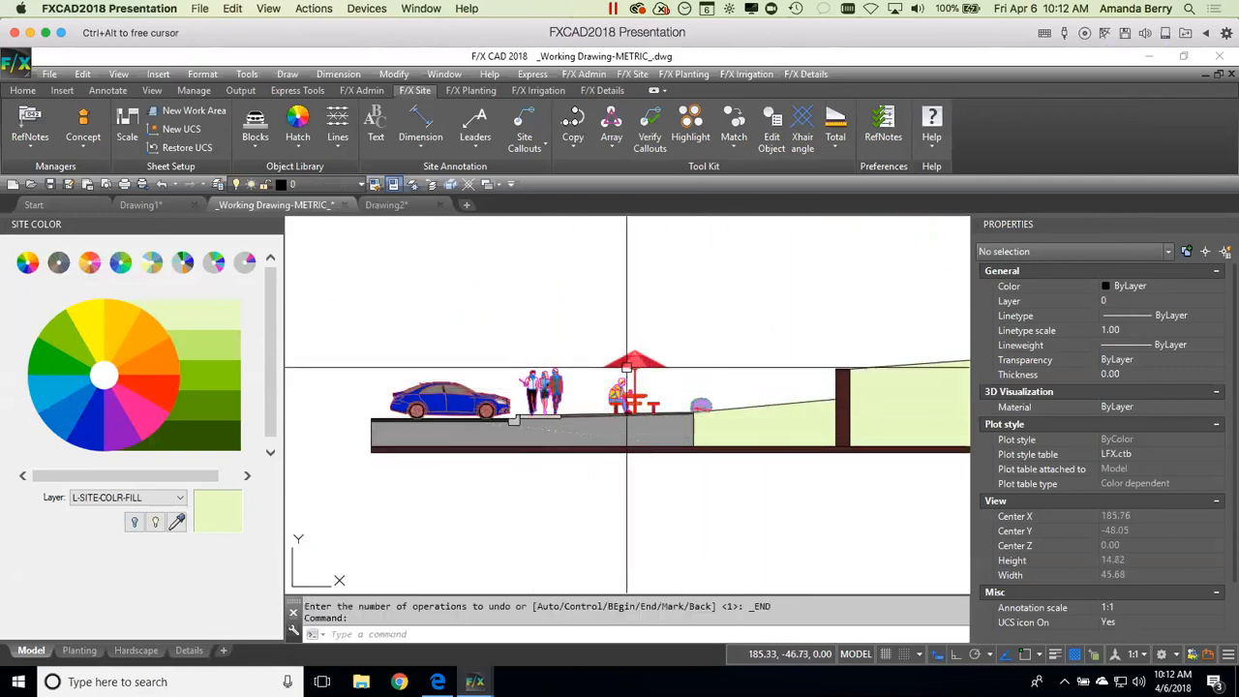
Step: Turn the Site Color fills off and back on to compare the section elevation with and without color
{"action": "scroll", "coordinate": [828, 424], "scroll_direction": "down", "scroll_amount": 2}
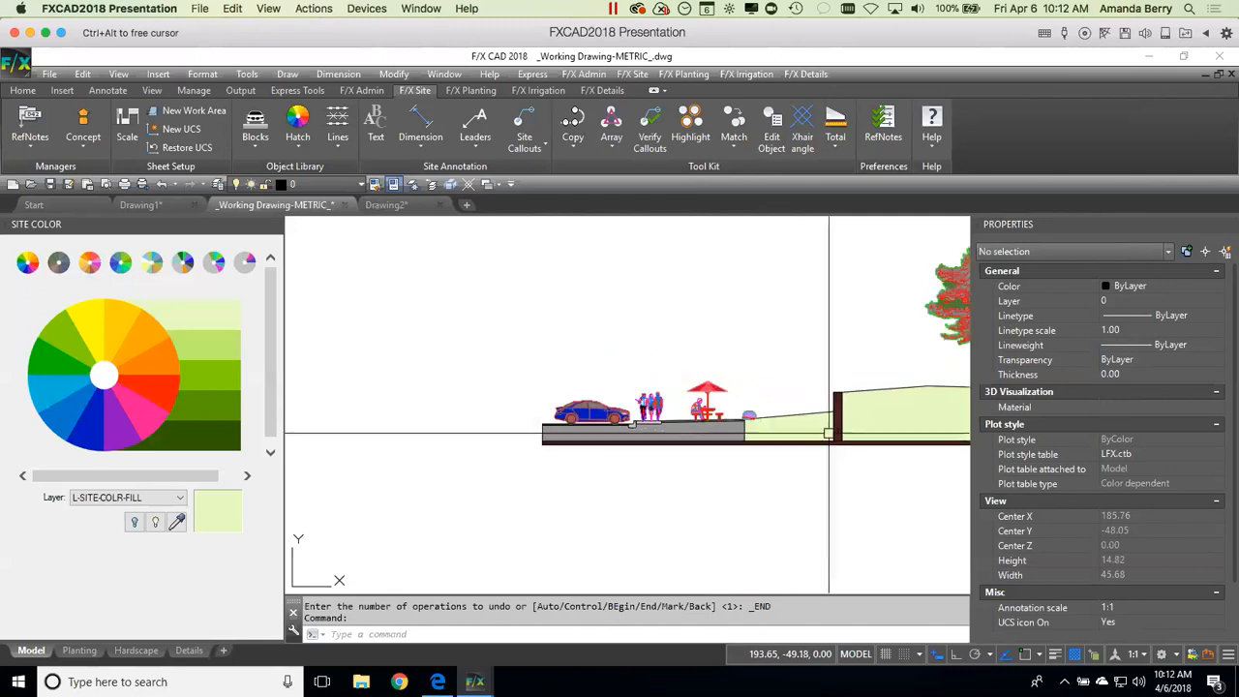
{"action": "middle_click_drag", "start_coordinate": [899, 439], "coordinate": [716, 425]}
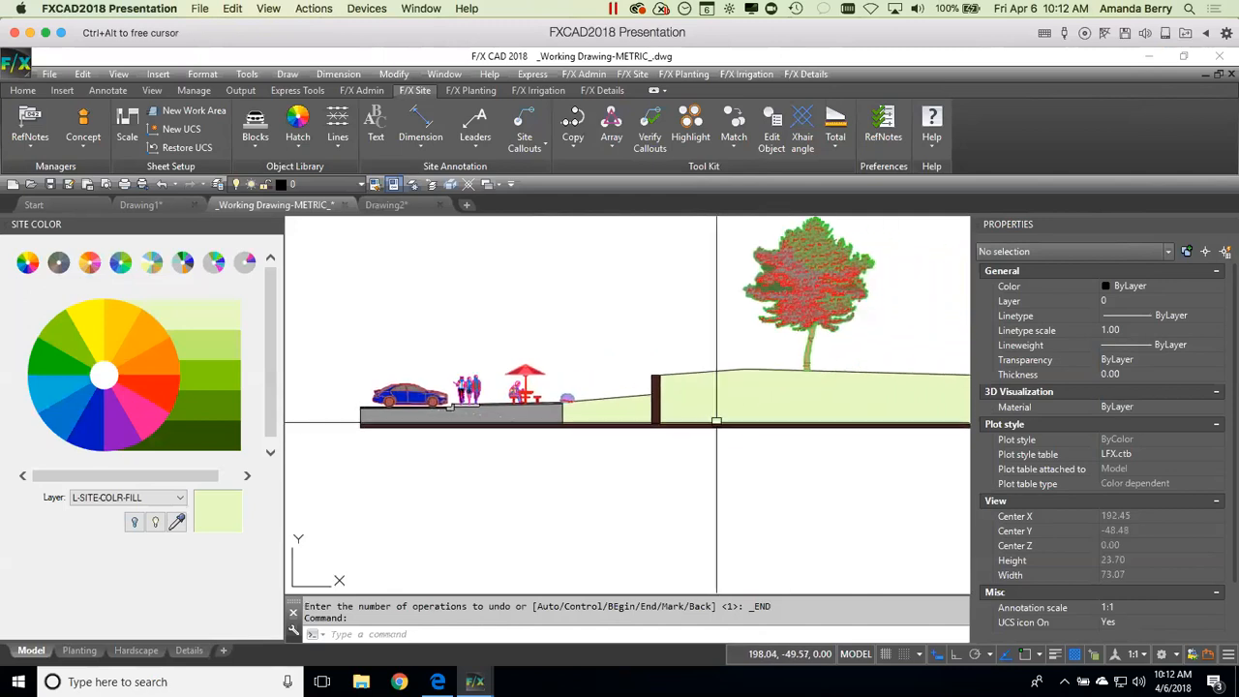
{"action": "left_click", "coordinate": [135, 522]}
{"action": "left_click", "coordinate": [152, 523]}
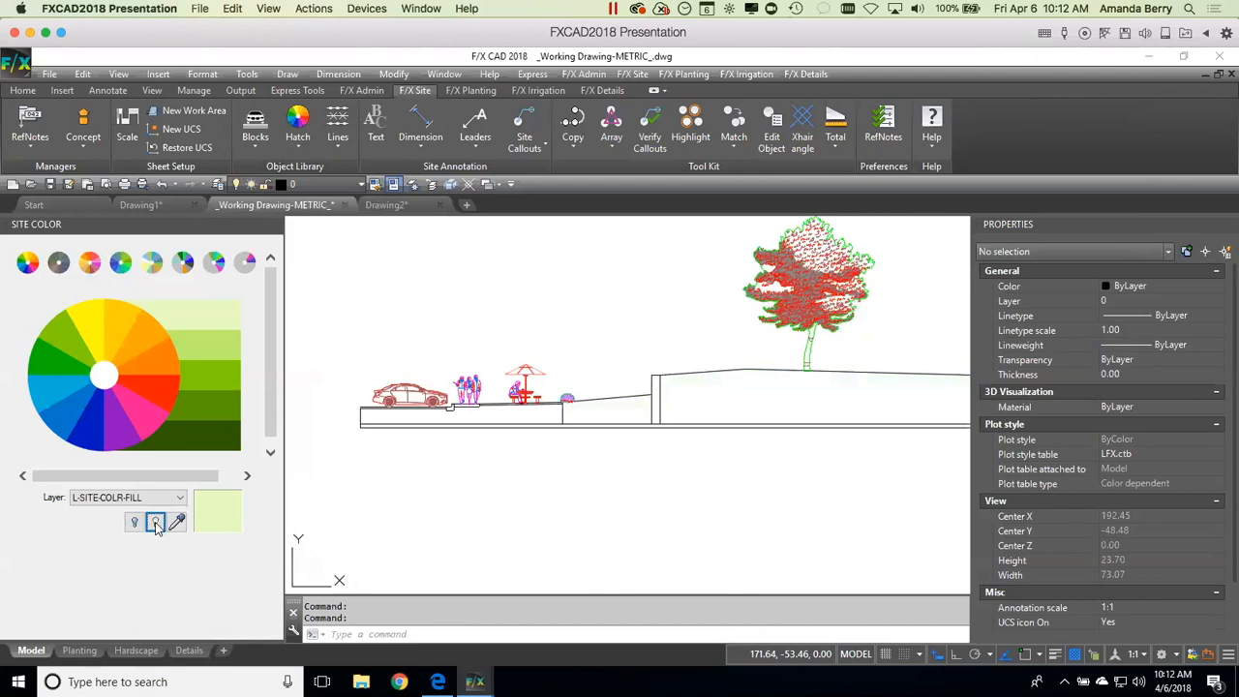
{"action": "left_click", "coordinate": [141, 523]}
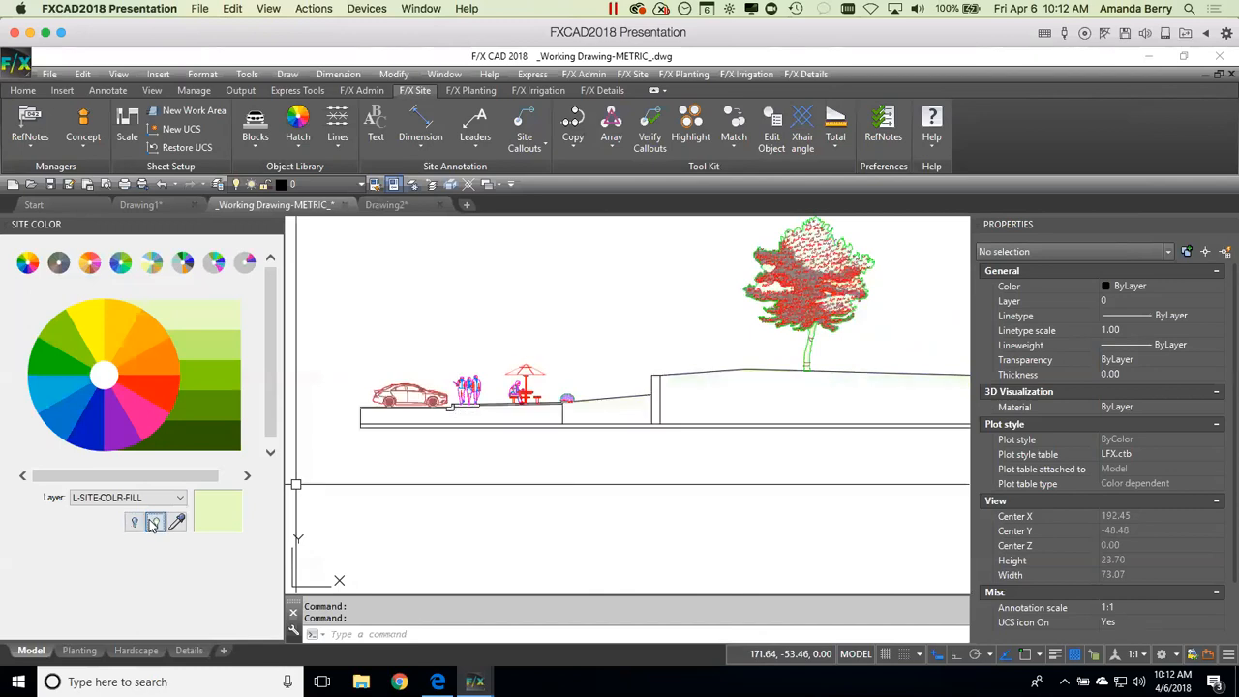
{"action": "left_click", "coordinate": [153, 522]}
Step: Review the Site Color fills on the site plan with the color layers on, and close the Site Color palette
{"action": "scroll", "coordinate": [674, 352], "scroll_direction": "down", "scroll_amount": 2}
{"action": "scroll", "coordinate": [675, 352], "scroll_direction": "down", "scroll_amount": 8}
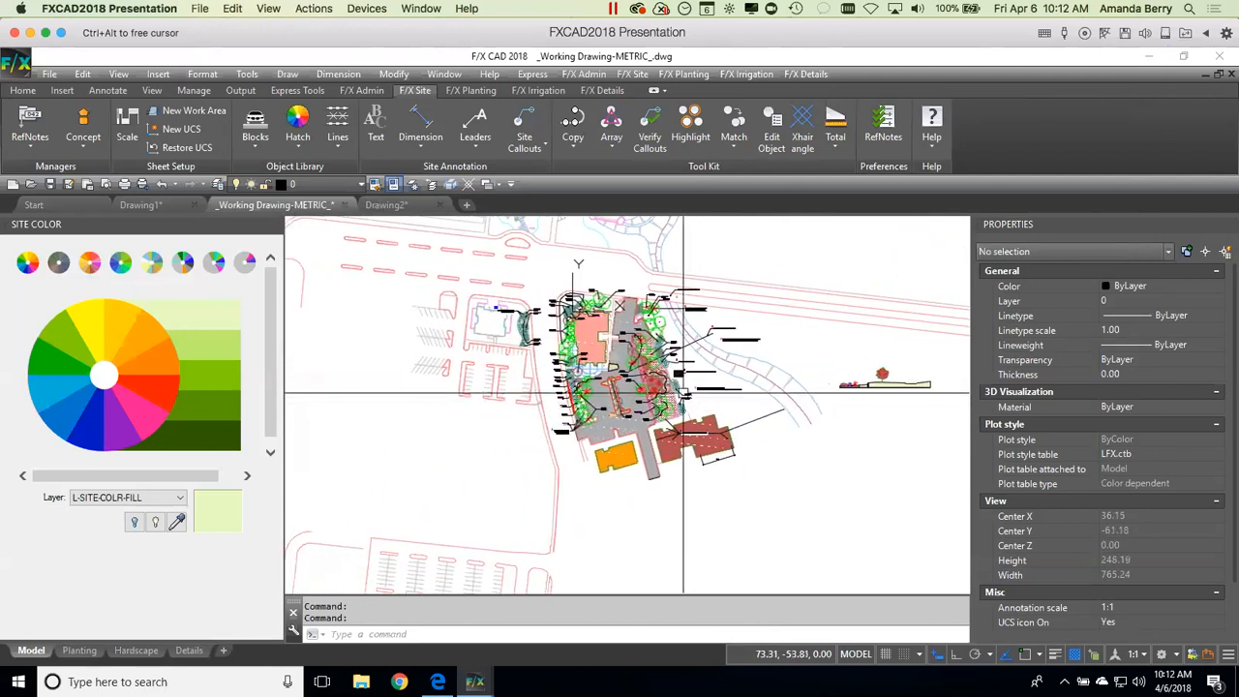
{"action": "scroll", "coordinate": [684, 393], "scroll_direction": "up", "scroll_amount": 4}
{"action": "scroll", "coordinate": [567, 252], "scroll_direction": "down", "scroll_amount": 2}
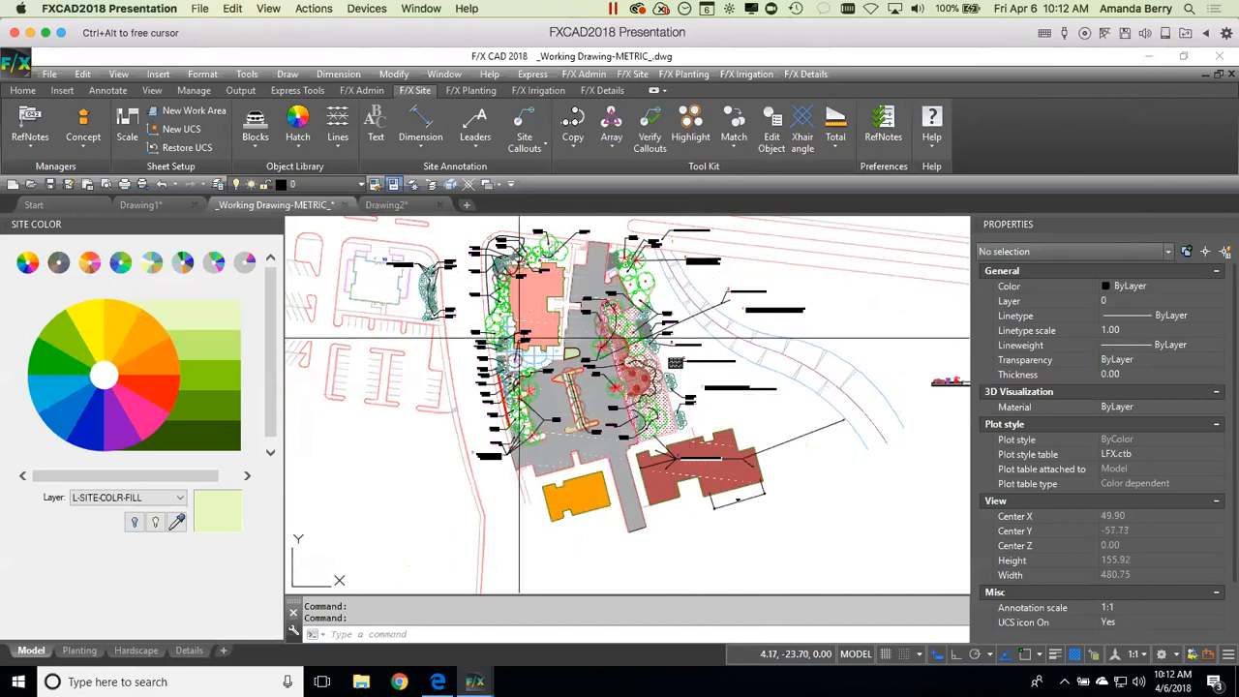
{"action": "scroll", "coordinate": [584, 311], "scroll_direction": "up", "scroll_amount": 2}
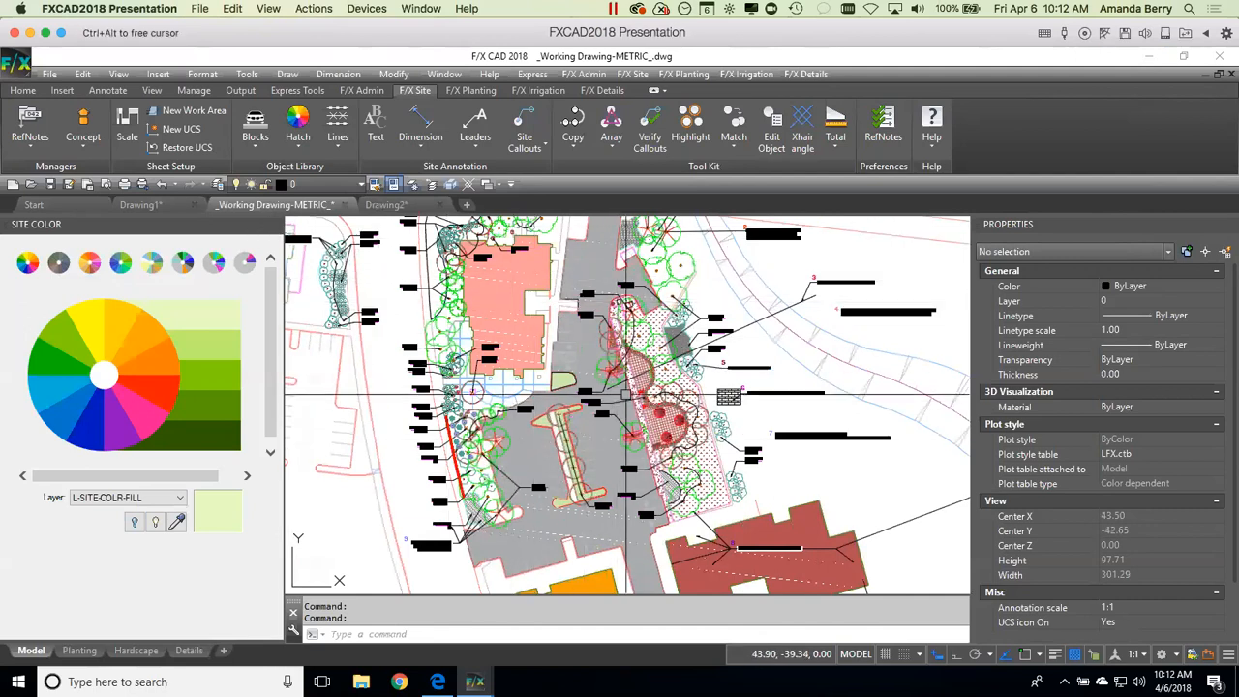
{"action": "middle_click_drag", "start_coordinate": [648, 473], "coordinate": [618, 345]}
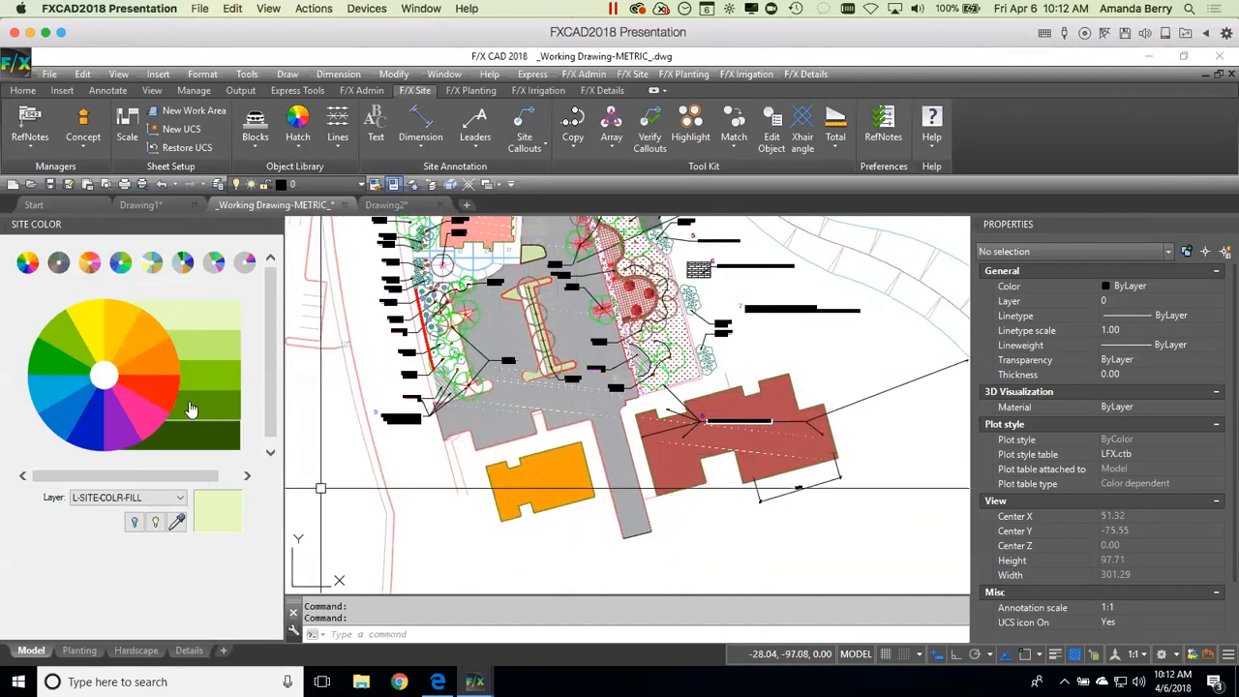
{"action": "left_click", "coordinate": [134, 523]}
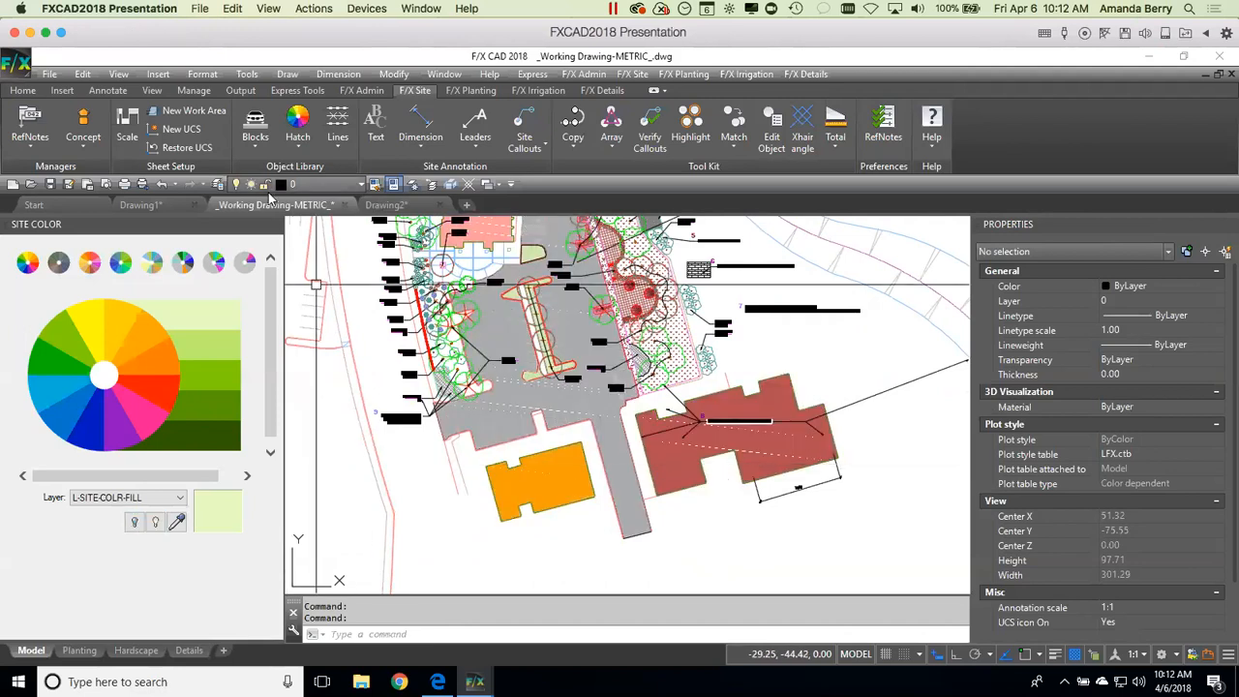
{"action": "left_click", "coordinate": [274, 226]}
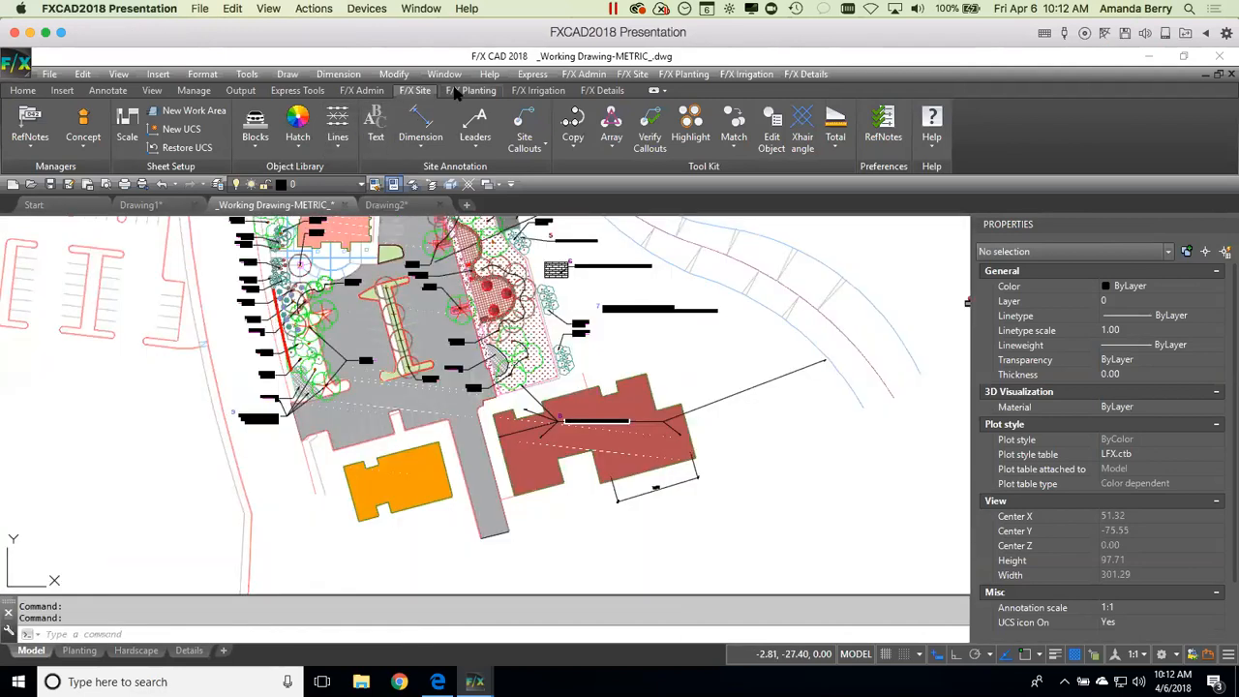
Step: Run Color Render on the planting plan, applying the plant and material colors shown in Plant Colorization
{"action": "left_click", "coordinate": [469, 90]}
{"action": "left_click", "coordinate": [148, 143]}
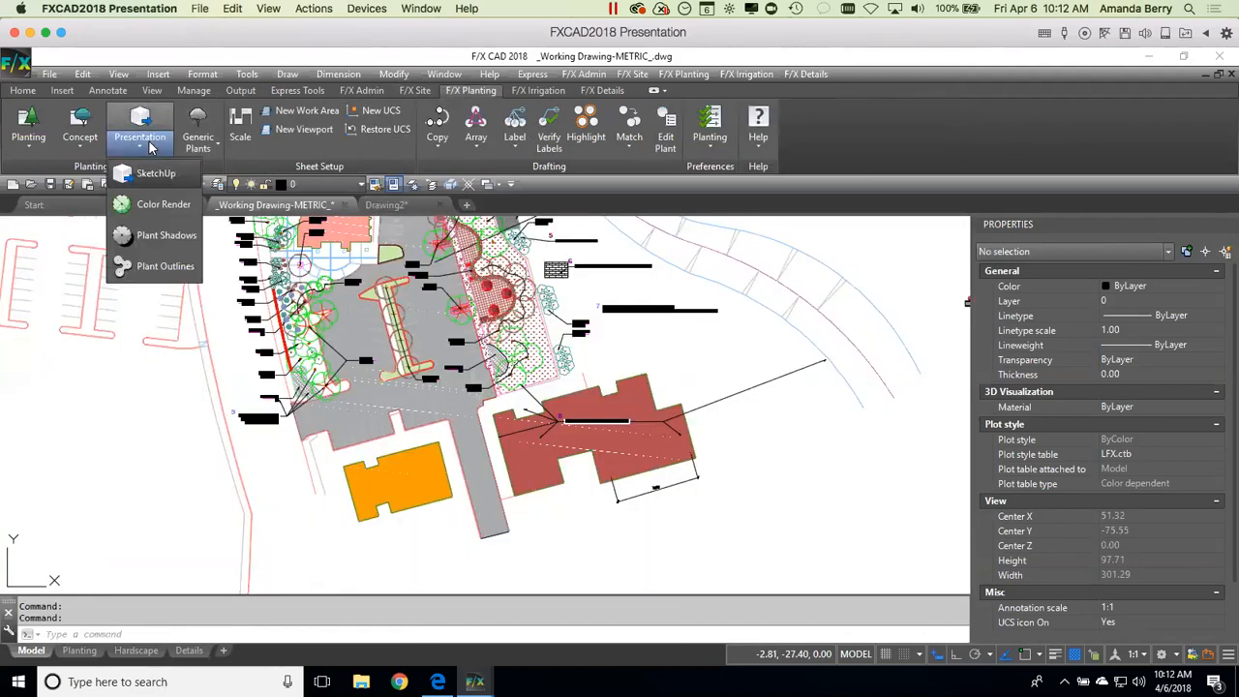
{"action": "left_click", "coordinate": [157, 209]}
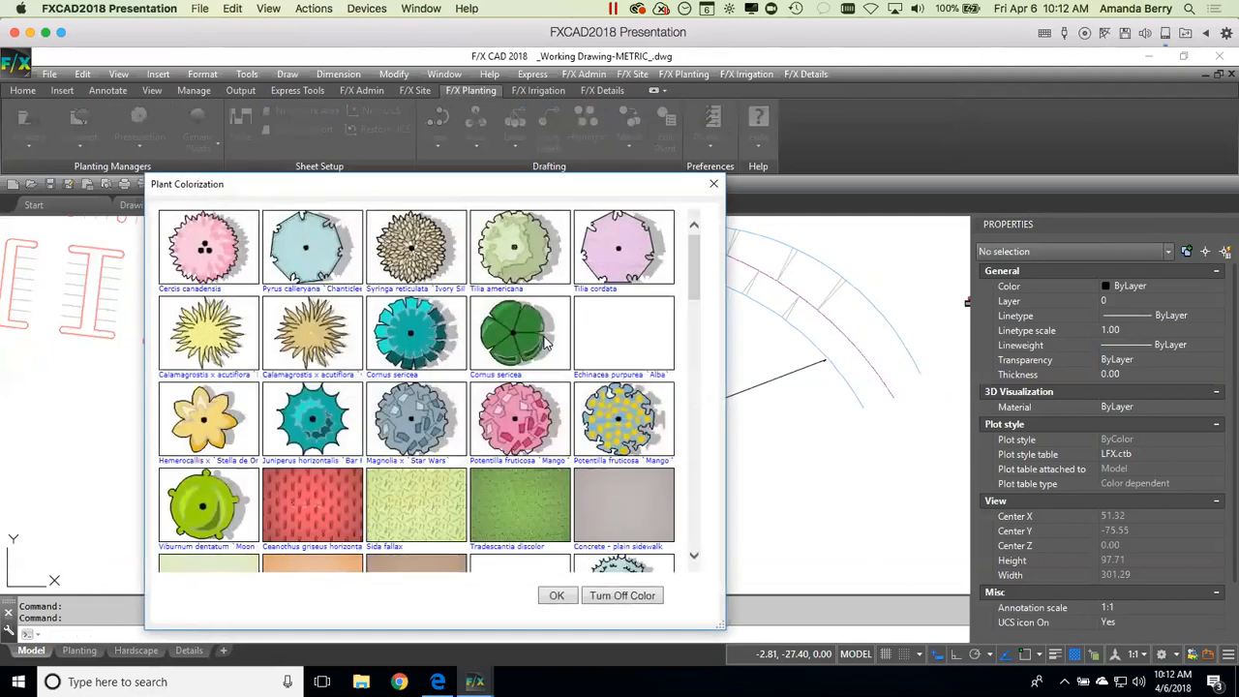
{"action": "left_click_drag", "start_coordinate": [595, 186], "coordinate": [1025, 117]}
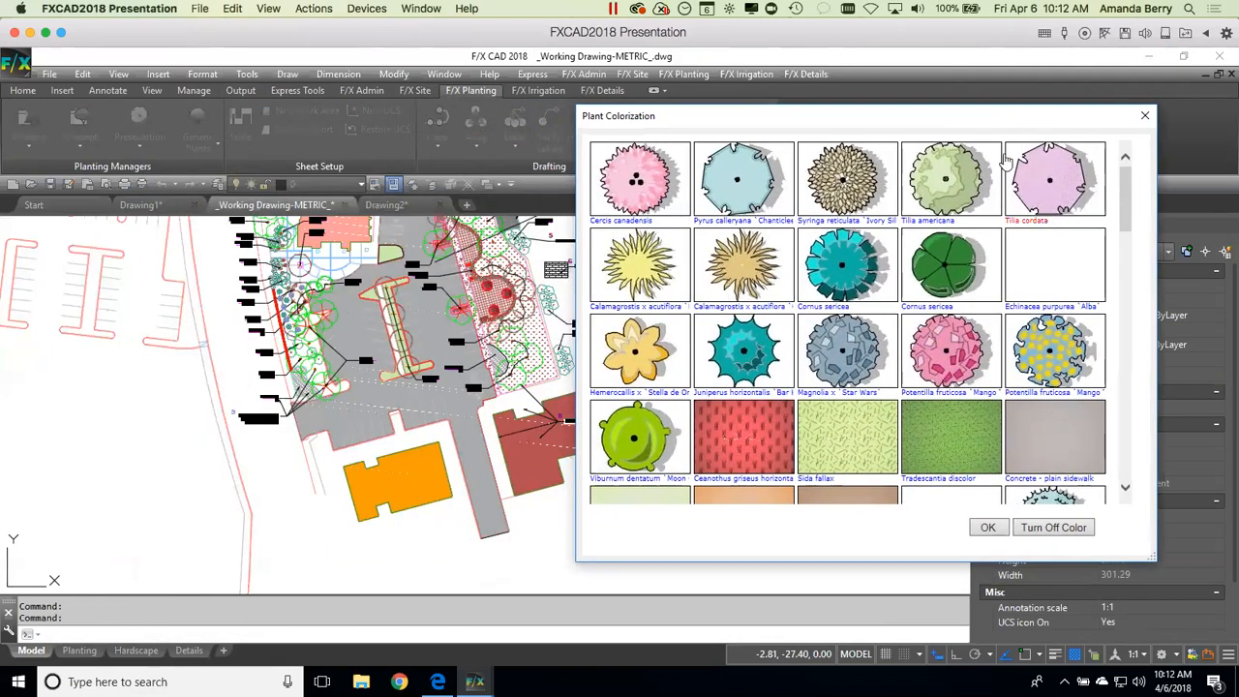
{"action": "scroll", "coordinate": [1125, 490], "scroll_direction": "down", "scroll_amount": 5}
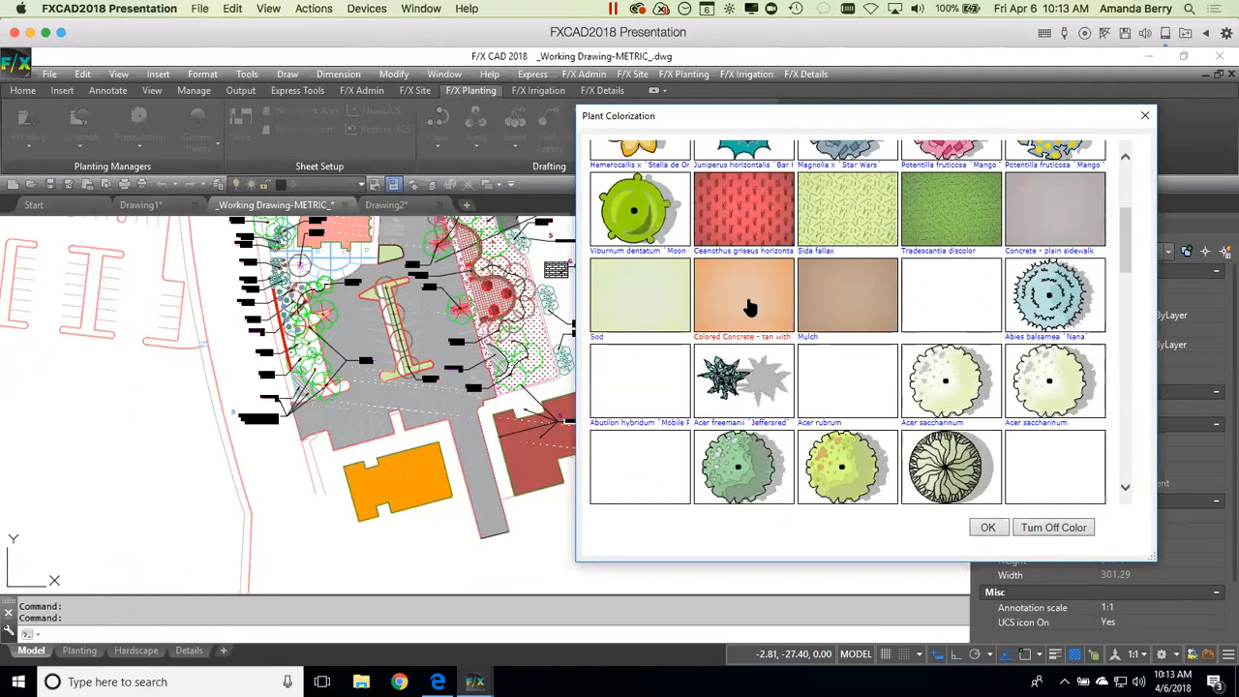
{"action": "left_click", "coordinate": [991, 528]}
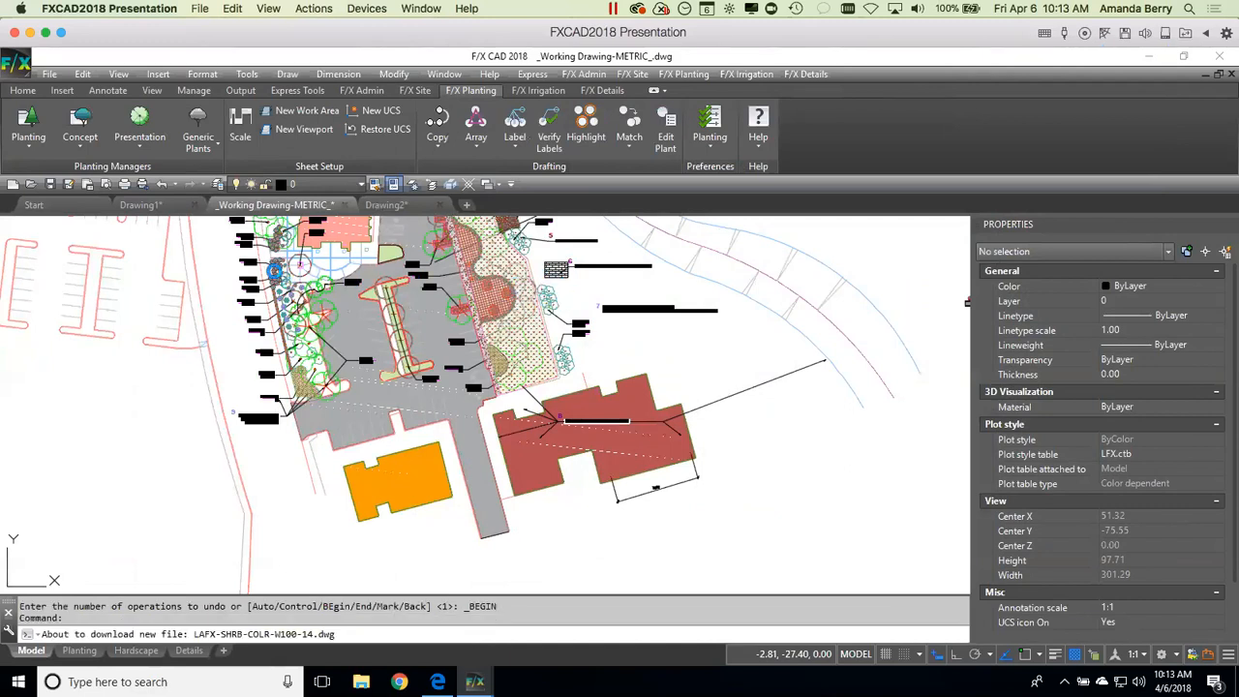
Step: Send all hatches in the color-rendered plan to the back with HATCHTOBACK
{"action": "mouse_move", "coordinate": [564, 301]}
{"action": "middle_mouse_down"}
{"action": "mouse_move", "coordinate": [714, 375]}
{"action": "mouse_move", "coordinate": [688, 406]}
{"action": "middle_mouse_up"}
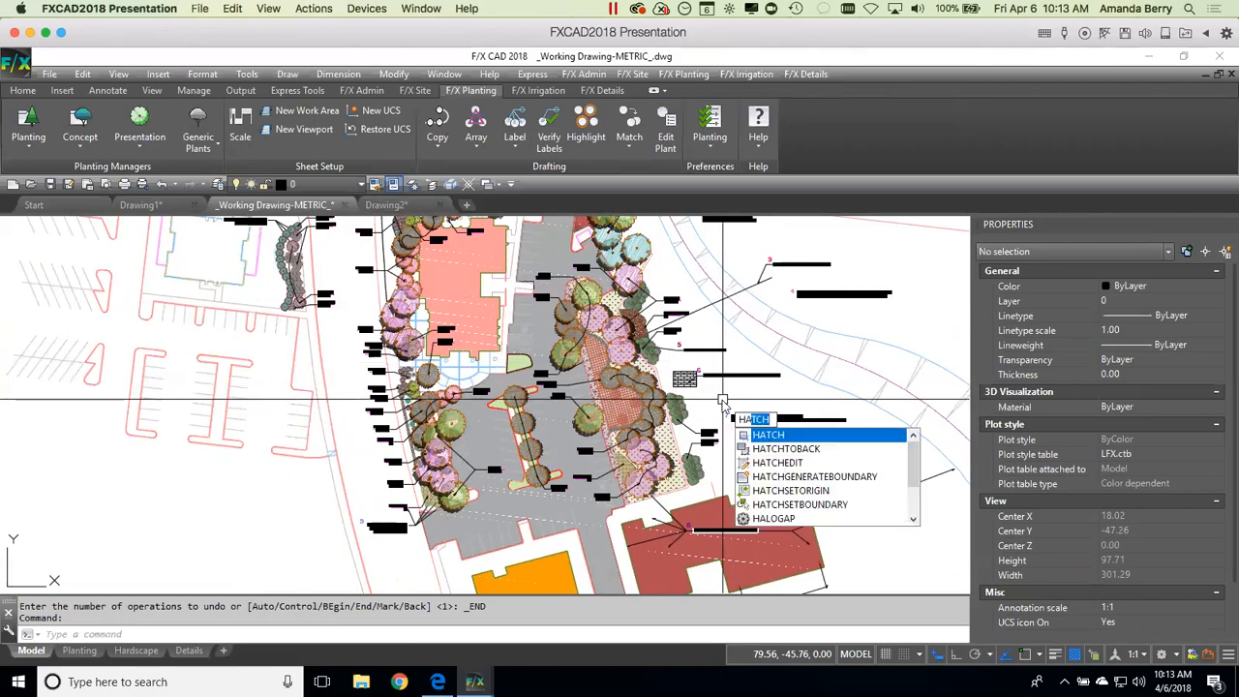
{"action": "key", "text": "Down"}
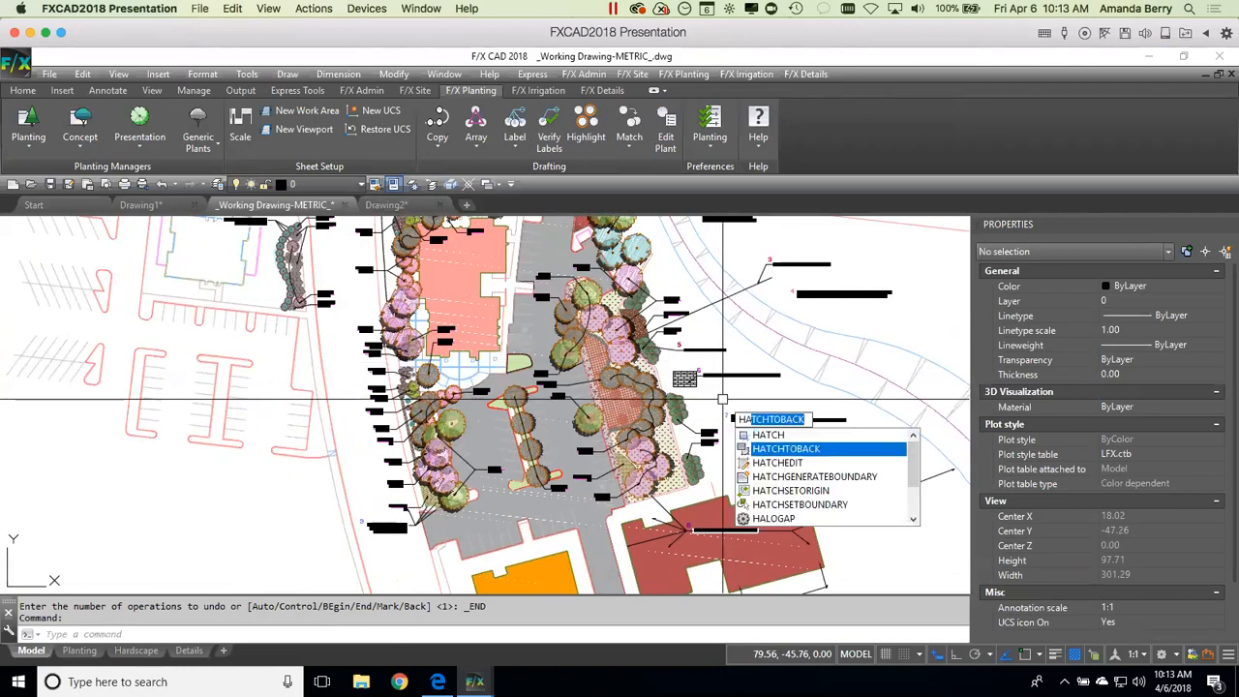
{"action": "key", "text": "Return"}
Step: Examine the rendered trees, shrubs, paving and umbrella tables around the patio, and the notes beside the plan
{"action": "scroll", "coordinate": [625, 398], "scroll_direction": "up", "scroll_amount": 2}
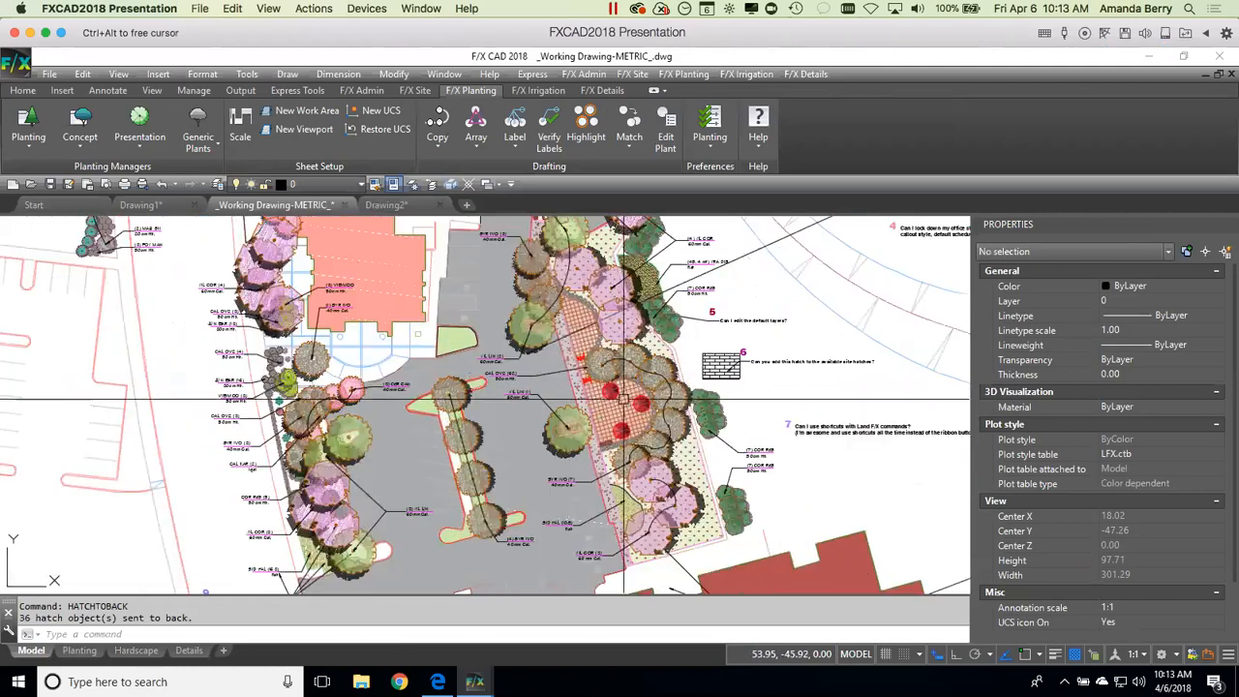
{"action": "scroll", "coordinate": [624, 398], "scroll_direction": "up", "scroll_amount": 8}
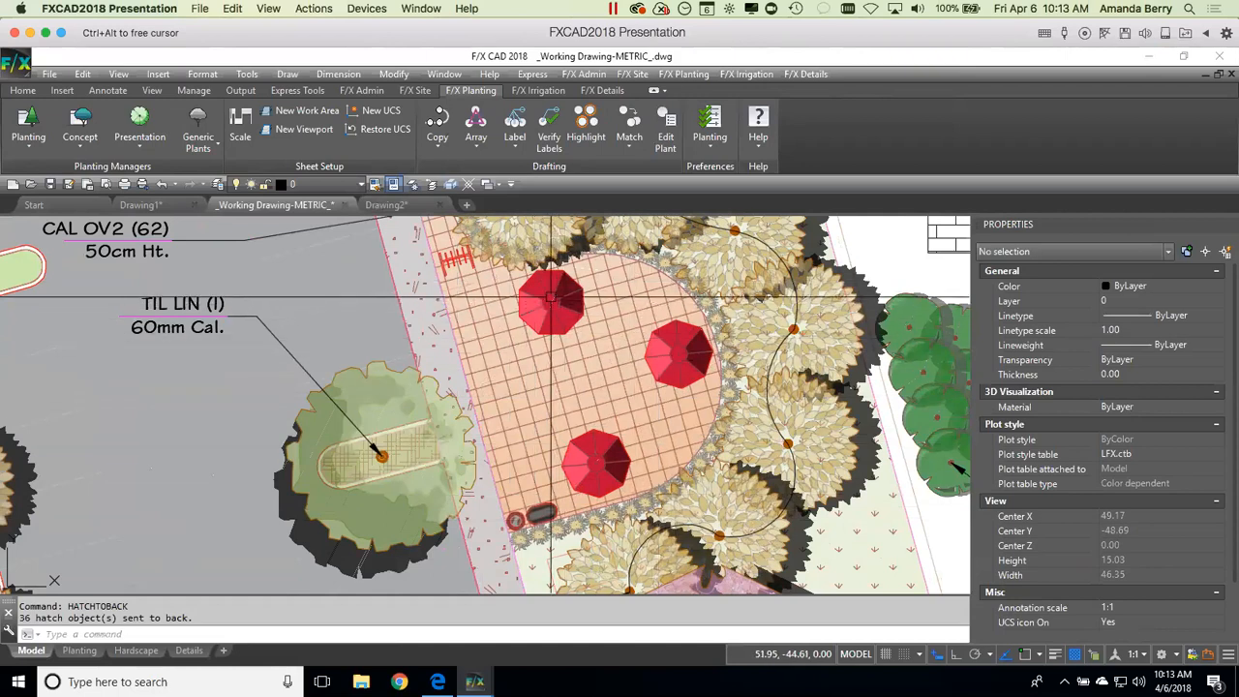
{"action": "scroll", "coordinate": [621, 498], "scroll_direction": "down", "scroll_amount": 2}
{"action": "mouse_move", "coordinate": [558, 348]}
{"action": "middle_mouse_down"}
{"action": "mouse_move", "coordinate": [670, 385]}
{"action": "mouse_move", "coordinate": [719, 460]}
{"action": "mouse_move", "coordinate": [701, 459]}
{"action": "middle_mouse_up"}
{"action": "scroll", "coordinate": [755, 435], "scroll_direction": "down", "scroll_amount": 4}
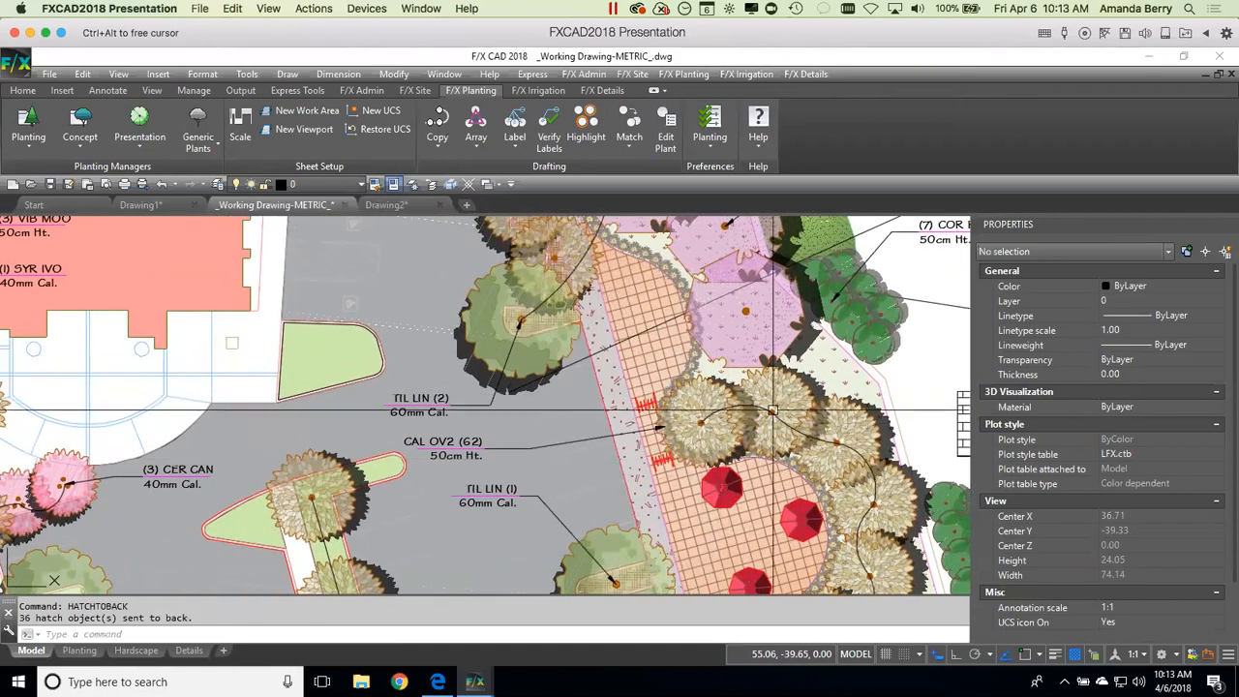
{"action": "middle_click_drag", "start_coordinate": [612, 436], "coordinate": [554, 450]}
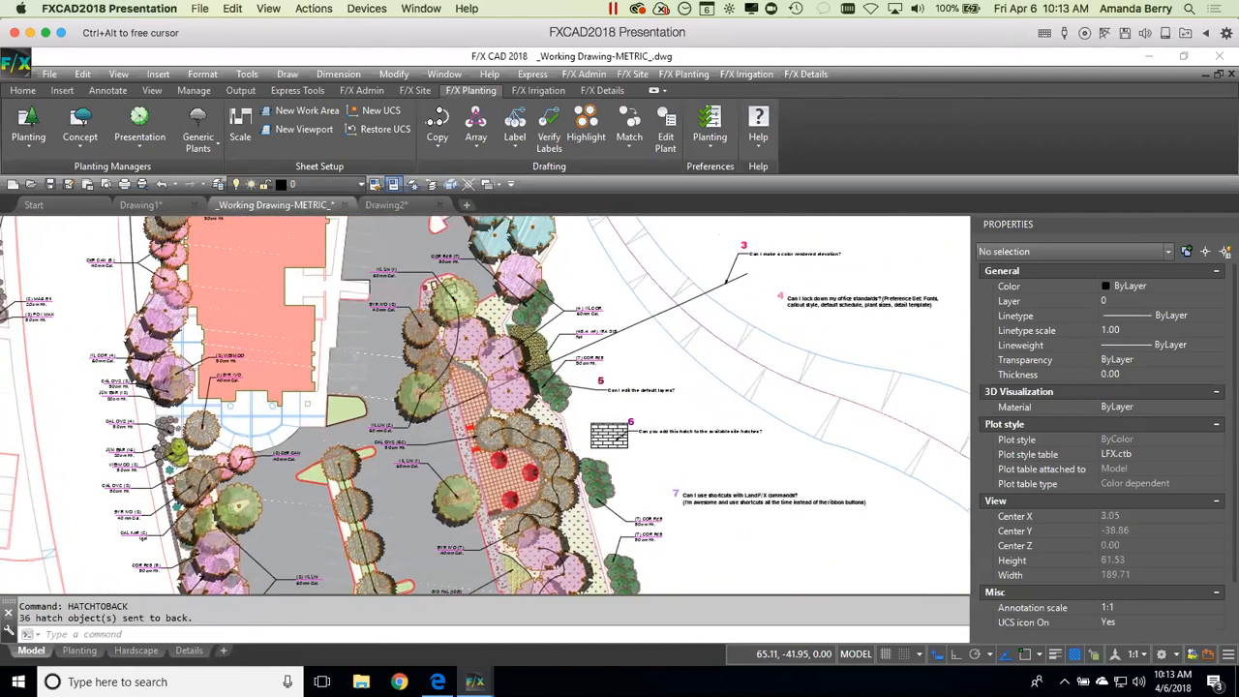
{"action": "middle_click_drag", "start_coordinate": [728, 302], "coordinate": [722, 324]}
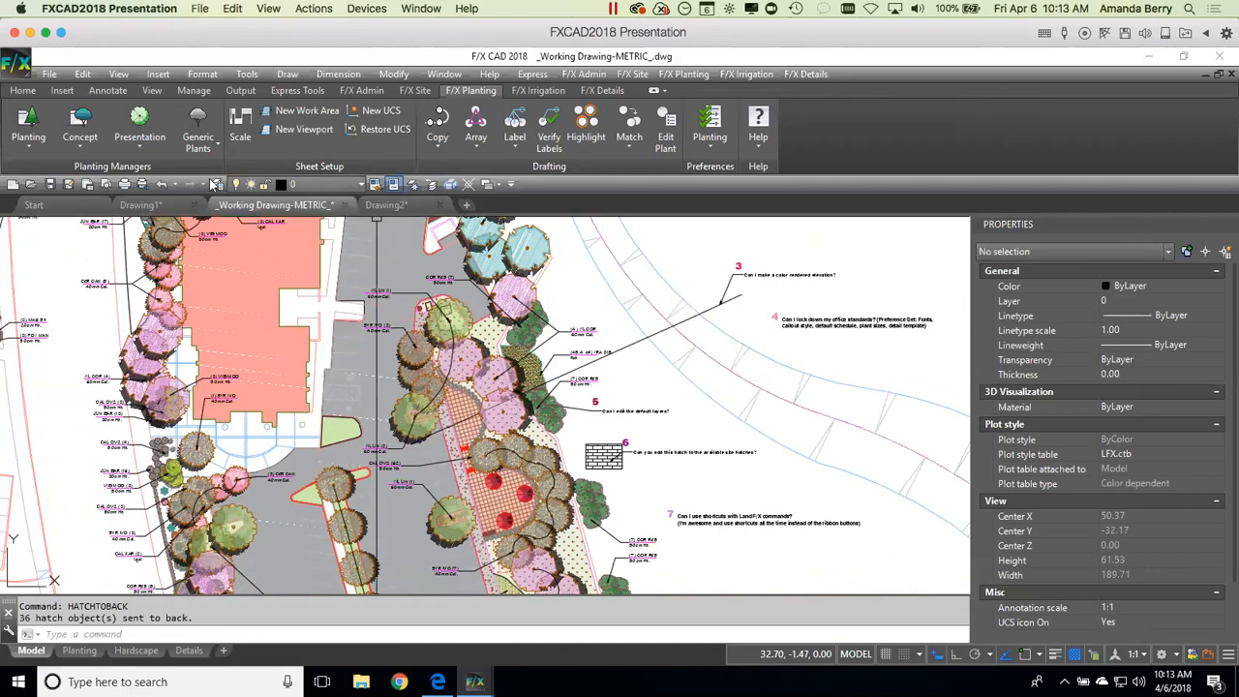
Step: Choose the SECTION-DOUBLE callout from the Callouts category of the Discipline Graphics library
{"action": "left_click", "coordinate": [415, 91]}
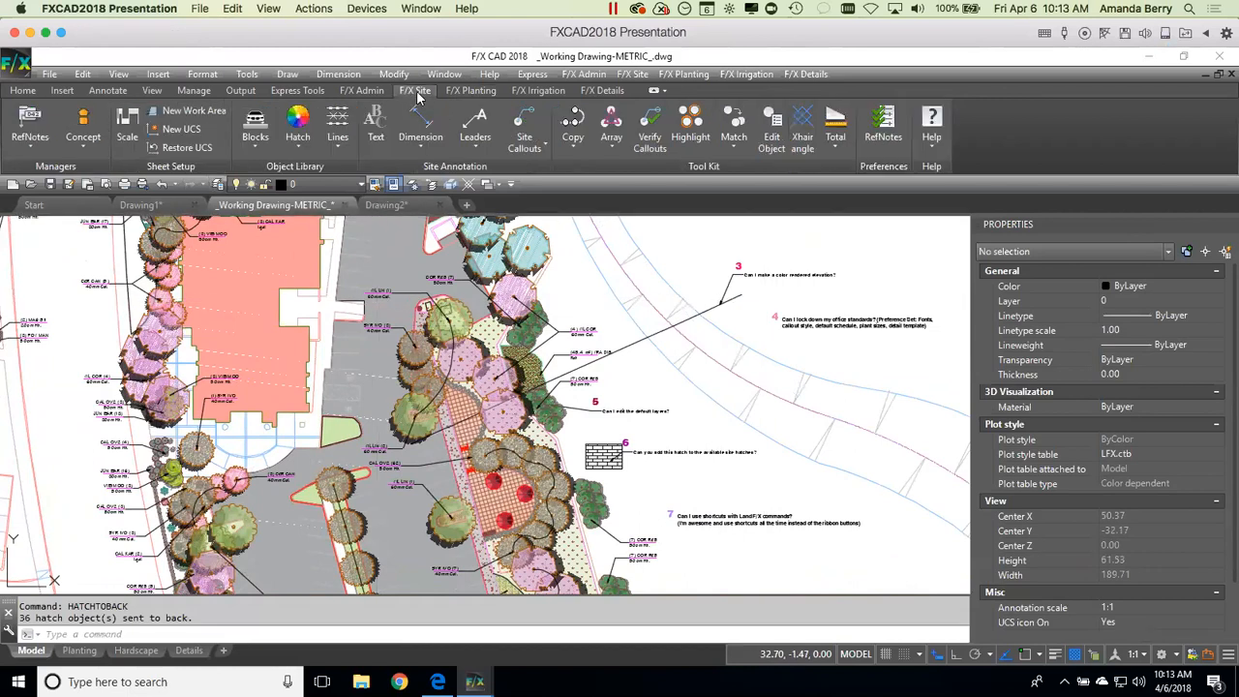
{"action": "left_click", "coordinate": [254, 145]}
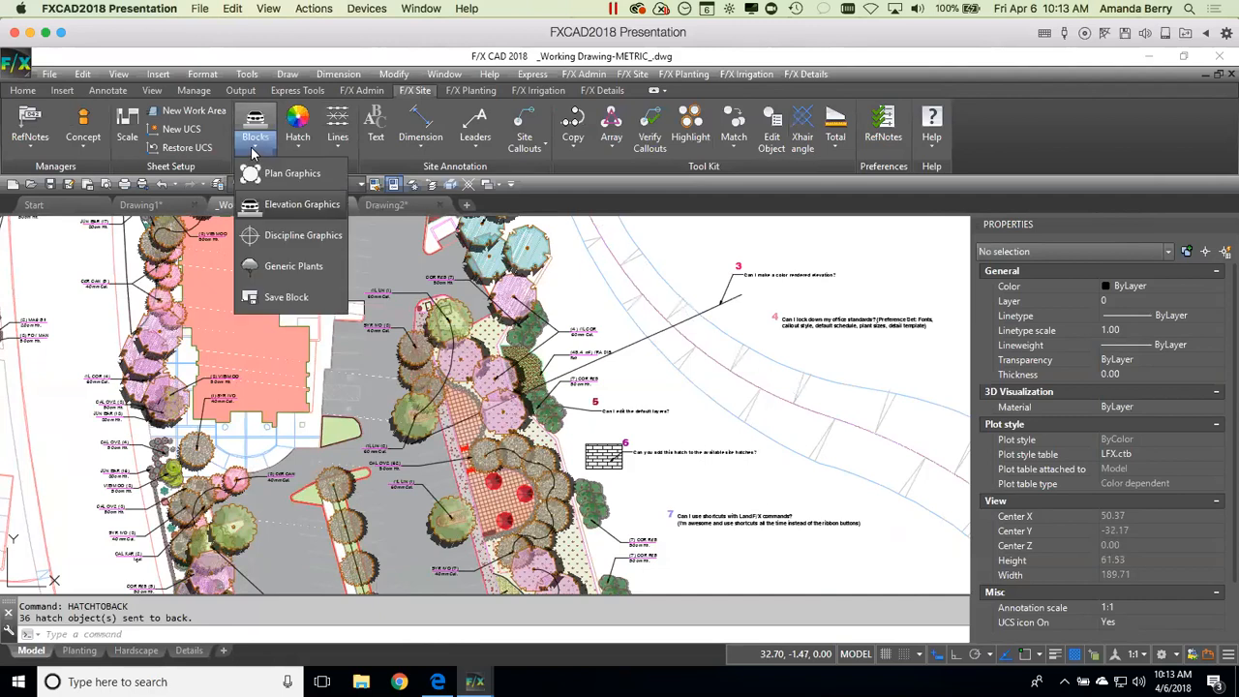
{"action": "left_click", "coordinate": [283, 236]}
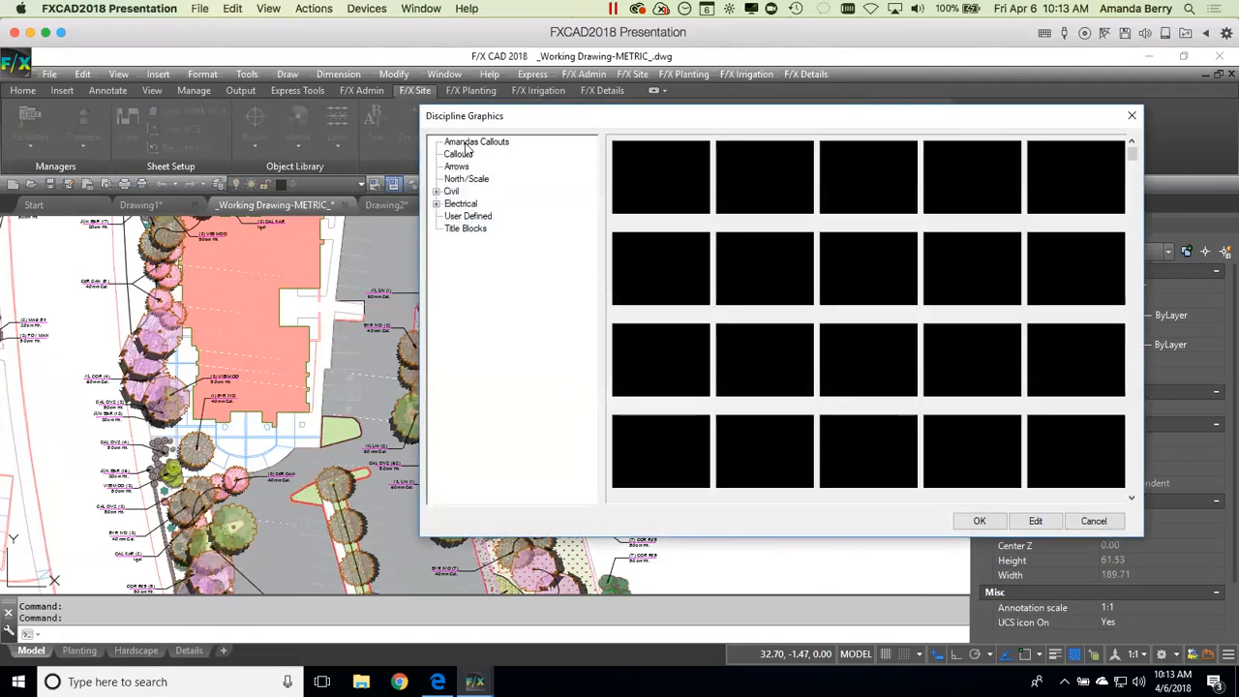
{"action": "left_click", "coordinate": [461, 154]}
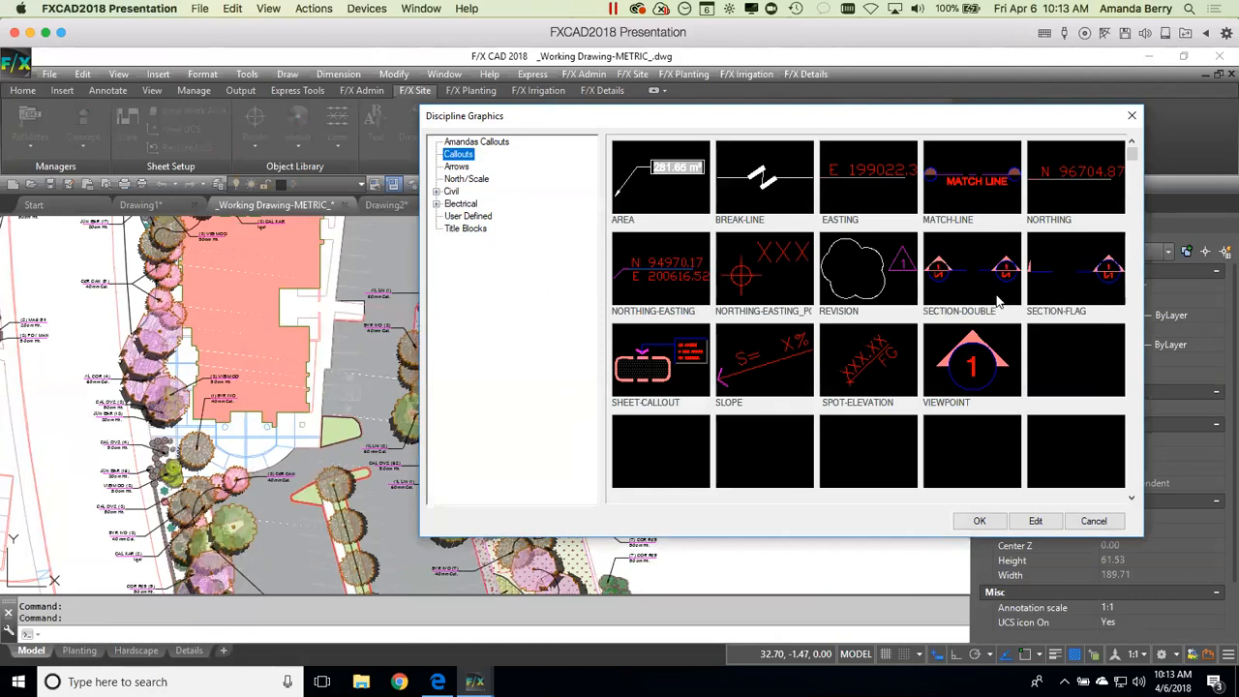
{"action": "left_click", "coordinate": [1100, 277]}
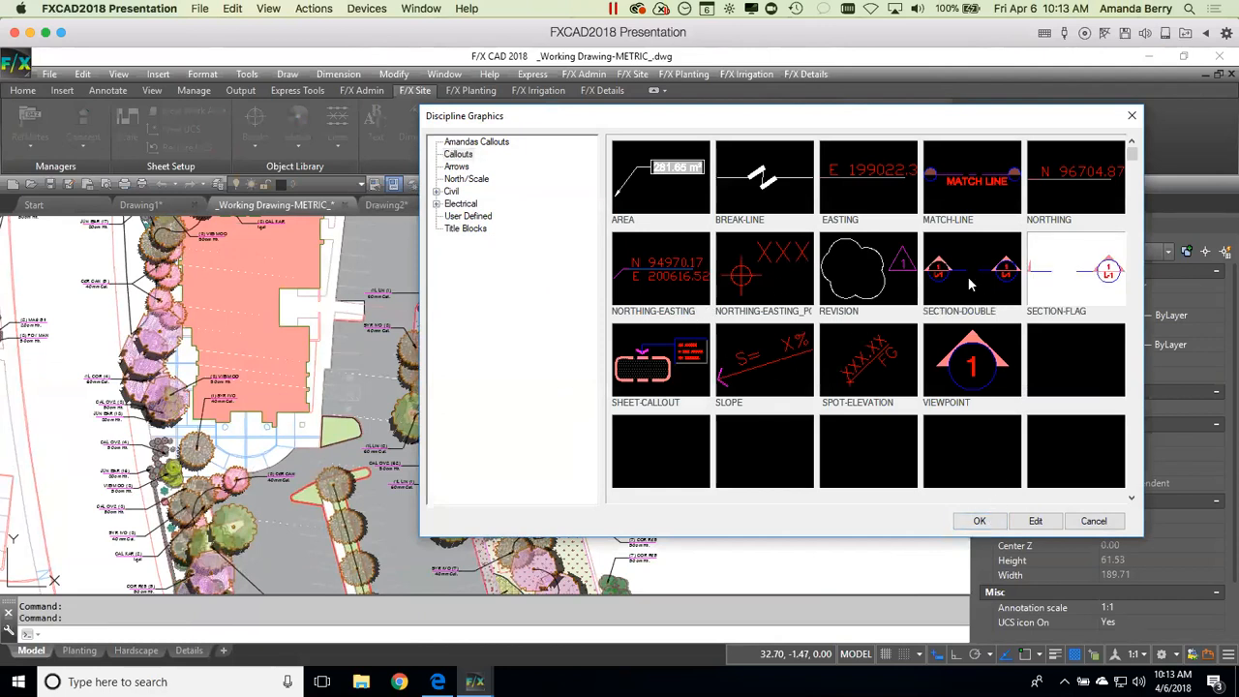
{"action": "left_click", "coordinate": [979, 520]}
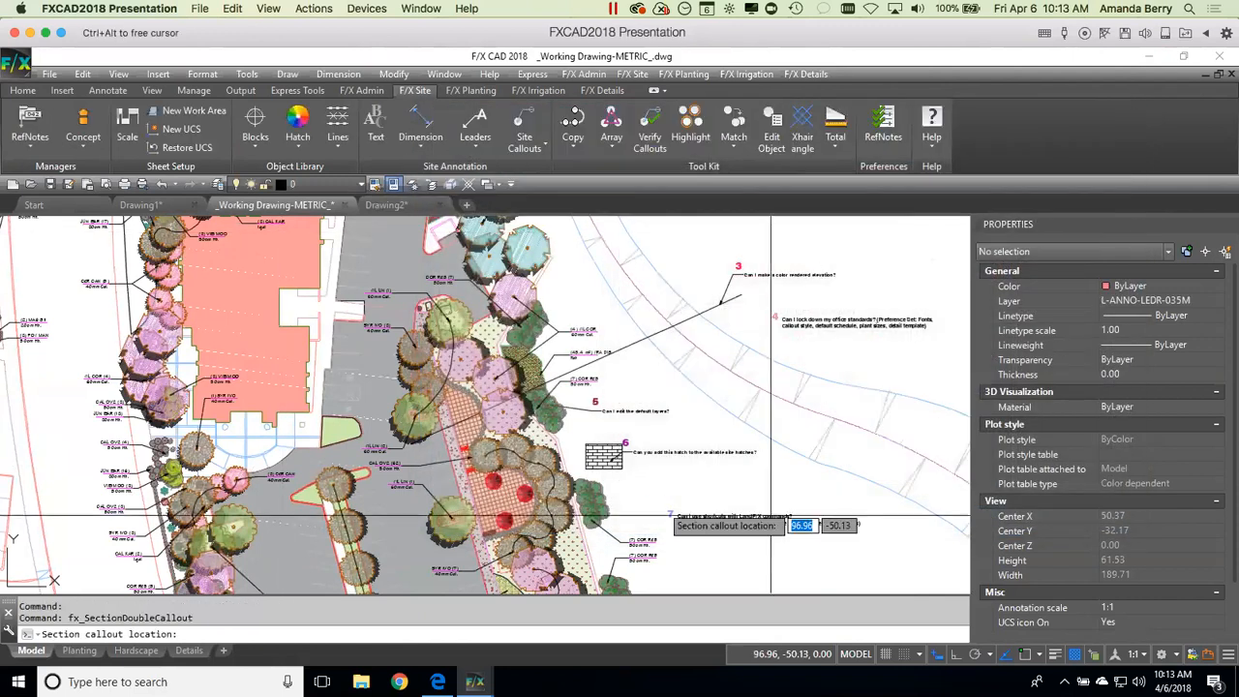
Step: Place the double section callout at both ends of the section line with rotation 0, its direction arrow facing the upper side
{"action": "scroll", "coordinate": [387, 462], "scroll_direction": "up", "scroll_amount": 7}
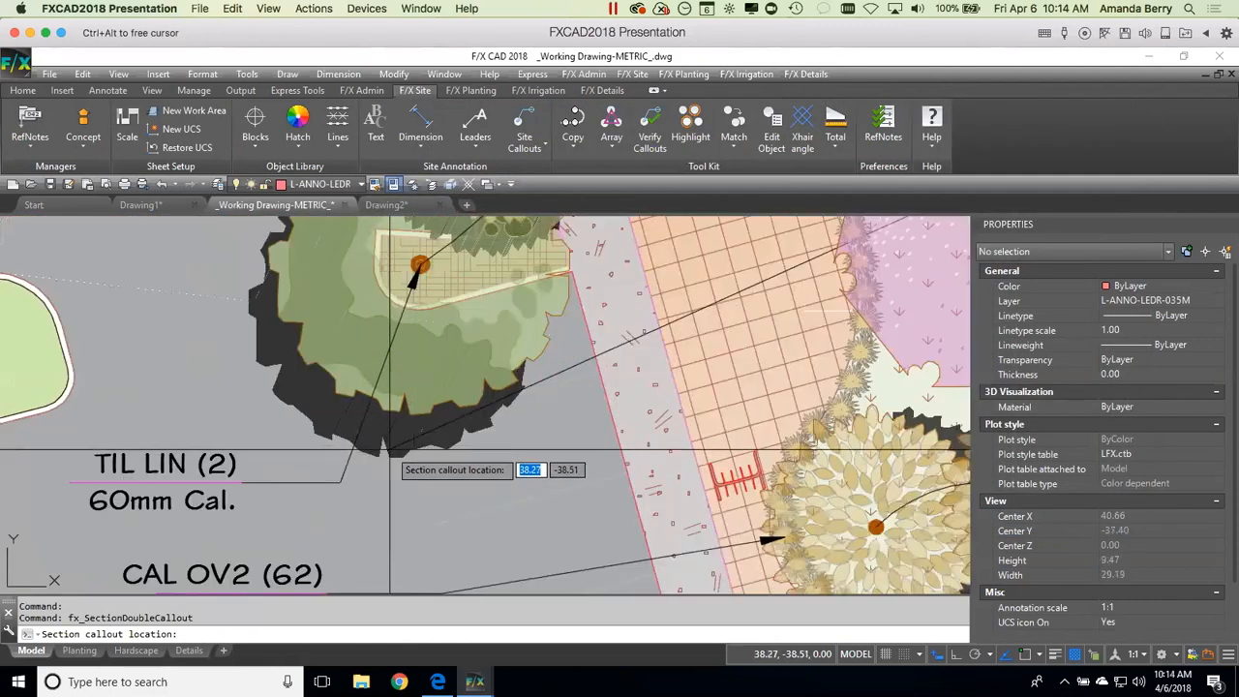
{"action": "left_click", "coordinate": [416, 456]}
{"action": "key", "text": "Return"}
{"action": "scroll", "coordinate": [567, 464], "scroll_direction": "down", "scroll_amount": 7}
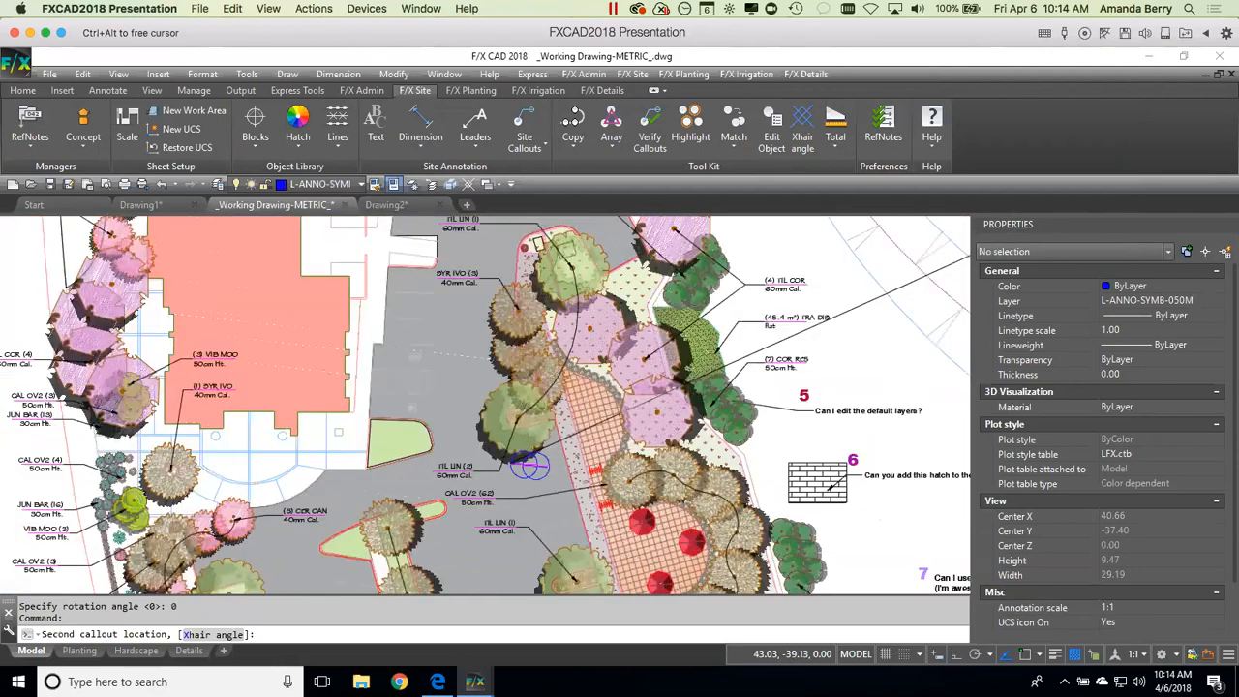
{"action": "scroll", "coordinate": [835, 343], "scroll_direction": "up", "scroll_amount": 6}
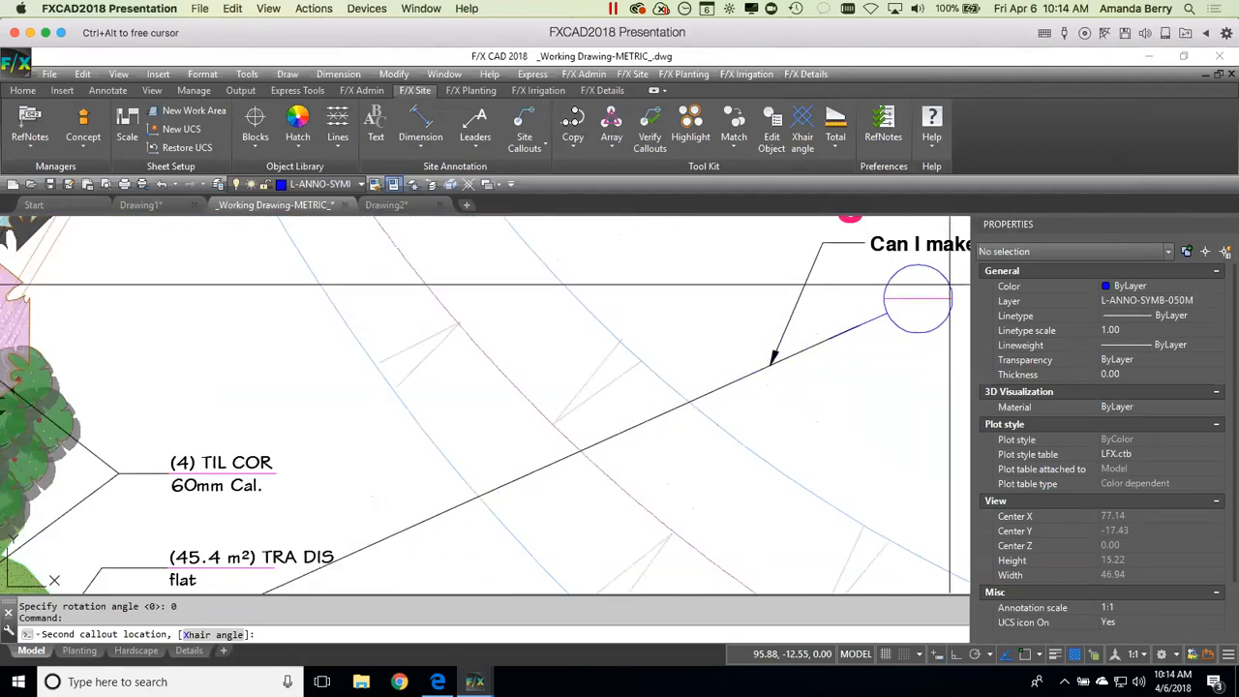
{"action": "left_click", "coordinate": [917, 285]}
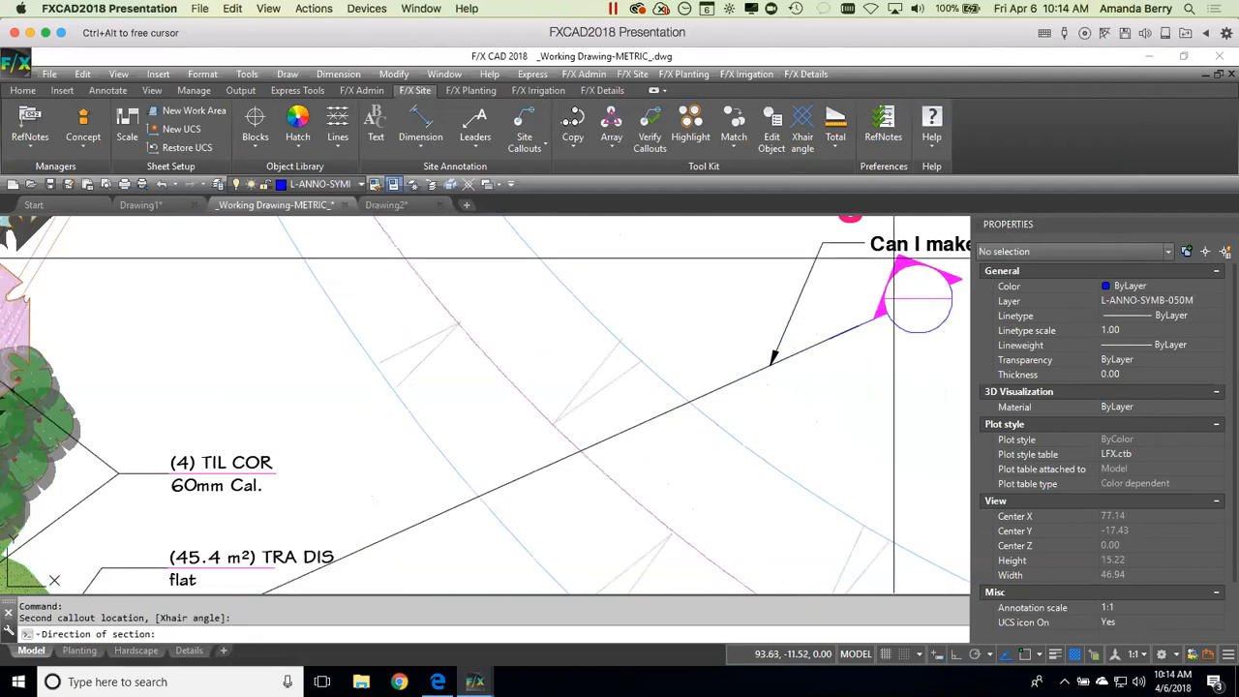
{"action": "left_click", "coordinate": [892, 258]}
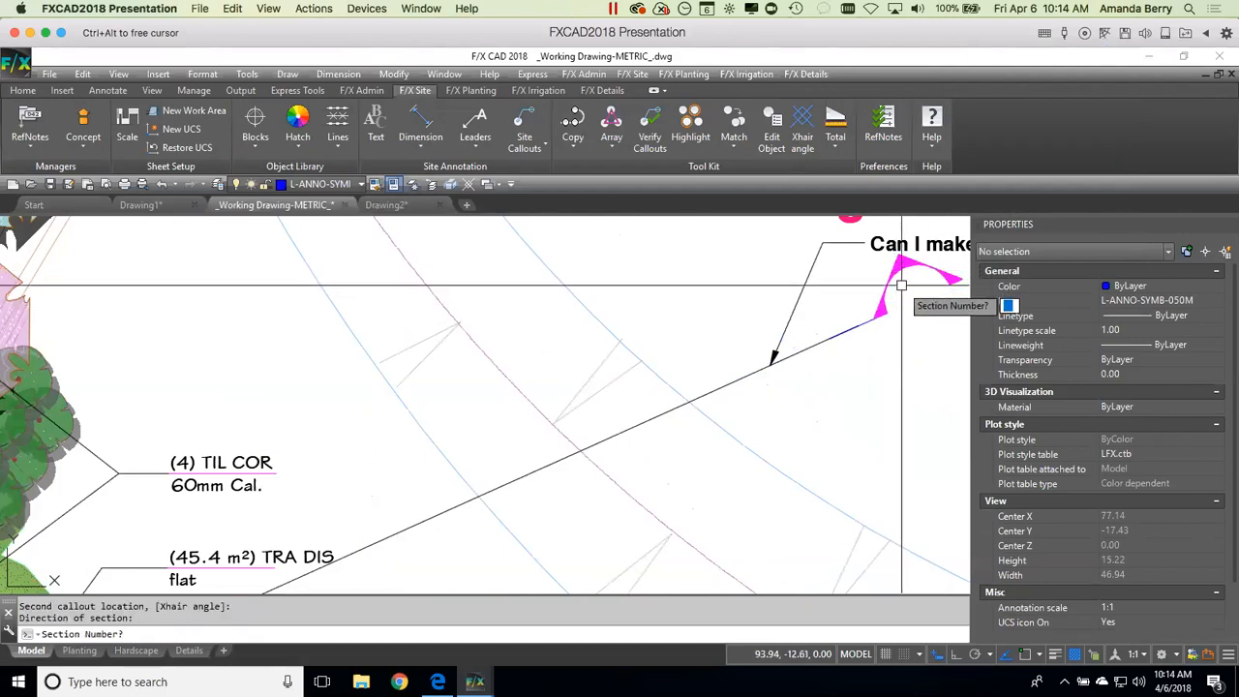
Step: Label the section callout with section number A and sheet number L1
{"action": "type", "text": "A"}
{"action": "key", "text": "Return"}
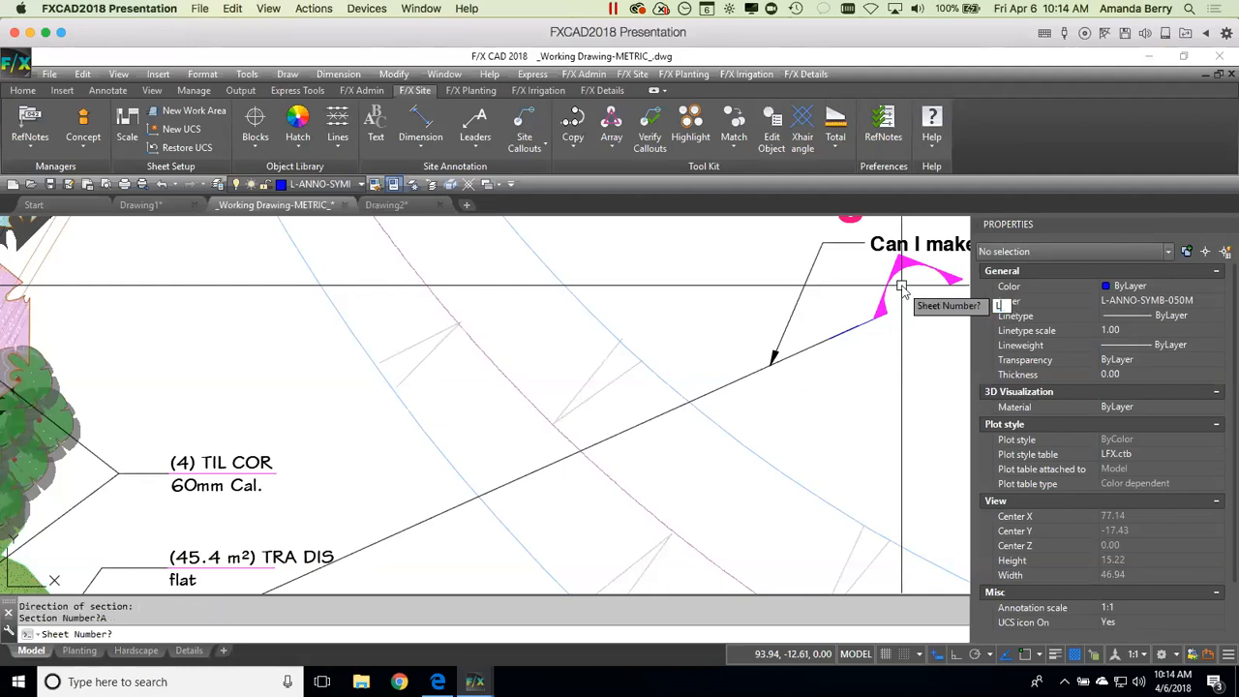
{"action": "type", "text": "L1"}
{"action": "key", "text": "Return"}
{"action": "scroll", "coordinate": [861, 276], "scroll_direction": "down", "scroll_amount": 6}
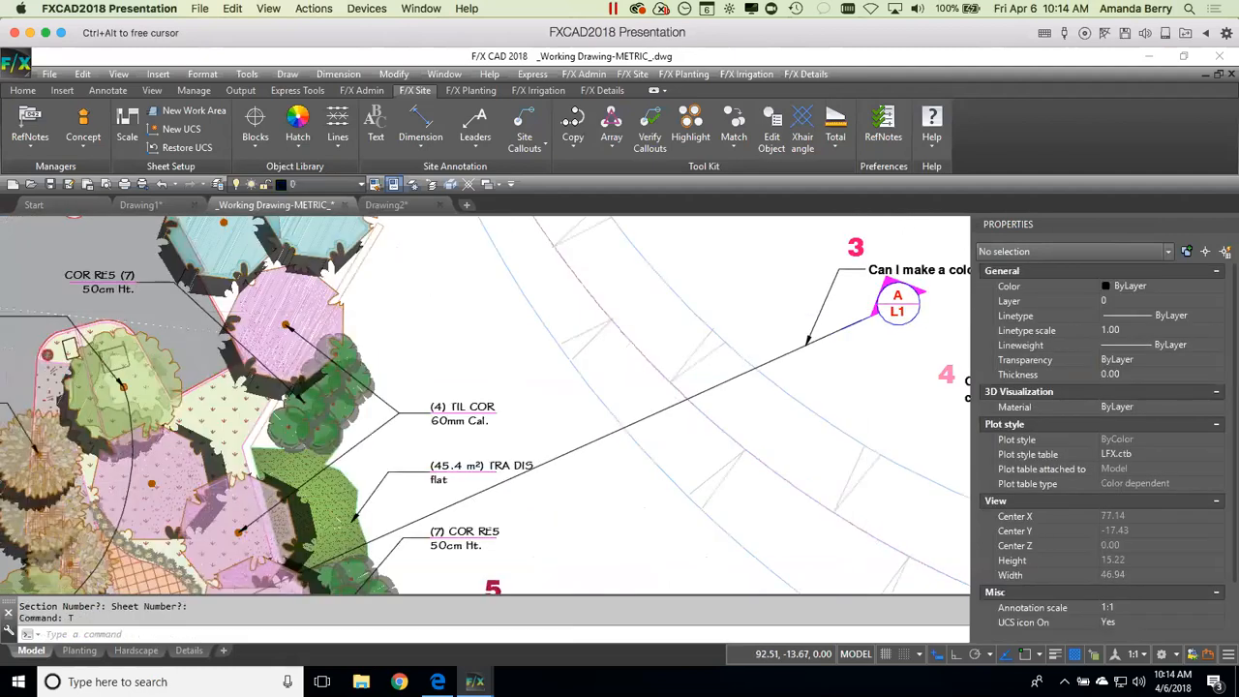
Step: Examine the double section callouts on the rendered plan and the color elevation drawn beside the plan
{"action": "mouse_move", "coordinate": [708, 417]}
{"action": "middle_mouse_down"}
{"action": "mouse_move", "coordinate": [683, 414]}
{"action": "mouse_move", "coordinate": [623, 449]}
{"action": "middle_mouse_up"}
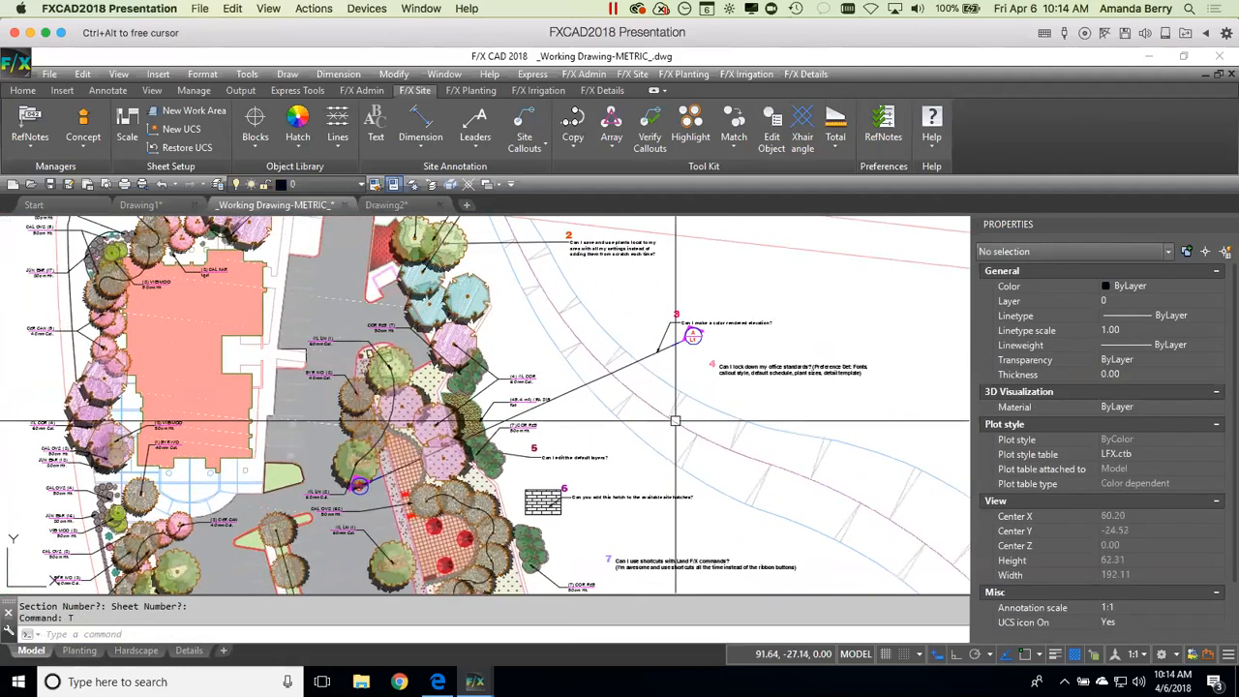
{"action": "scroll", "coordinate": [677, 419], "scroll_direction": "down", "scroll_amount": 5}
{"action": "mouse_move", "coordinate": [831, 471]}
{"action": "middle_mouse_down"}
{"action": "mouse_move", "coordinate": [803, 429]}
{"action": "mouse_move", "coordinate": [679, 389]}
{"action": "middle_mouse_up"}
{"action": "scroll", "coordinate": [680, 389], "scroll_direction": "up", "scroll_amount": 2}
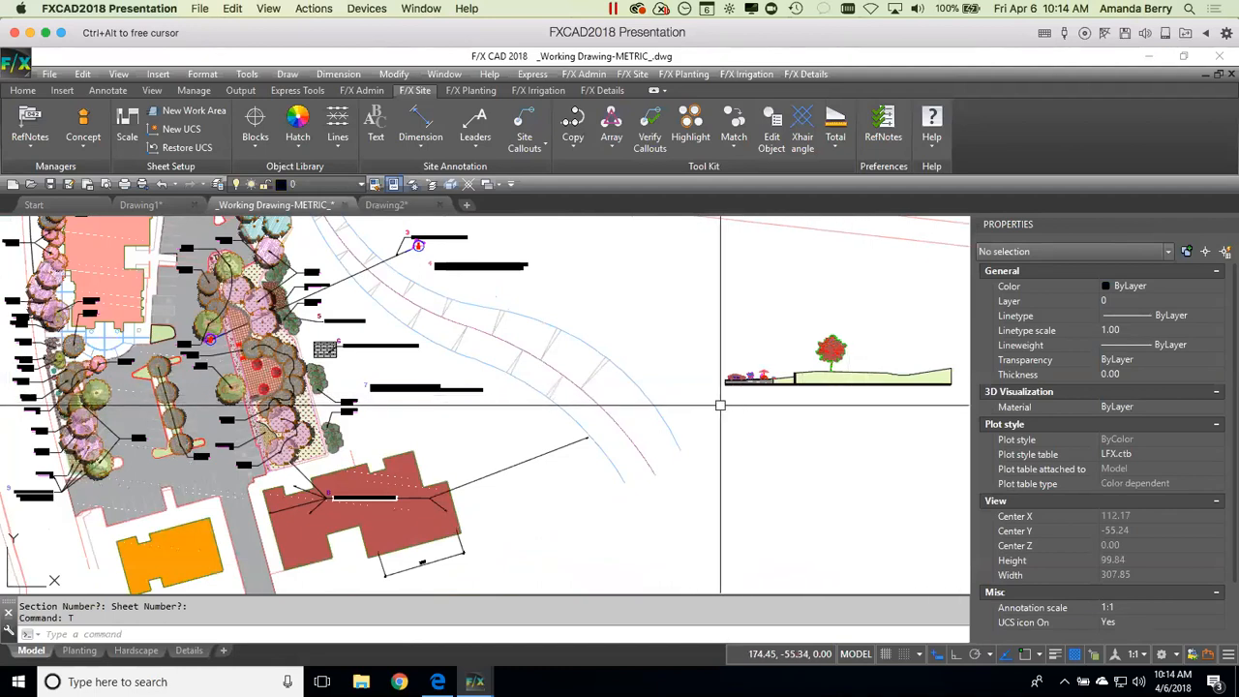
{"action": "scroll", "coordinate": [478, 298], "scroll_direction": "up", "scroll_amount": 4}
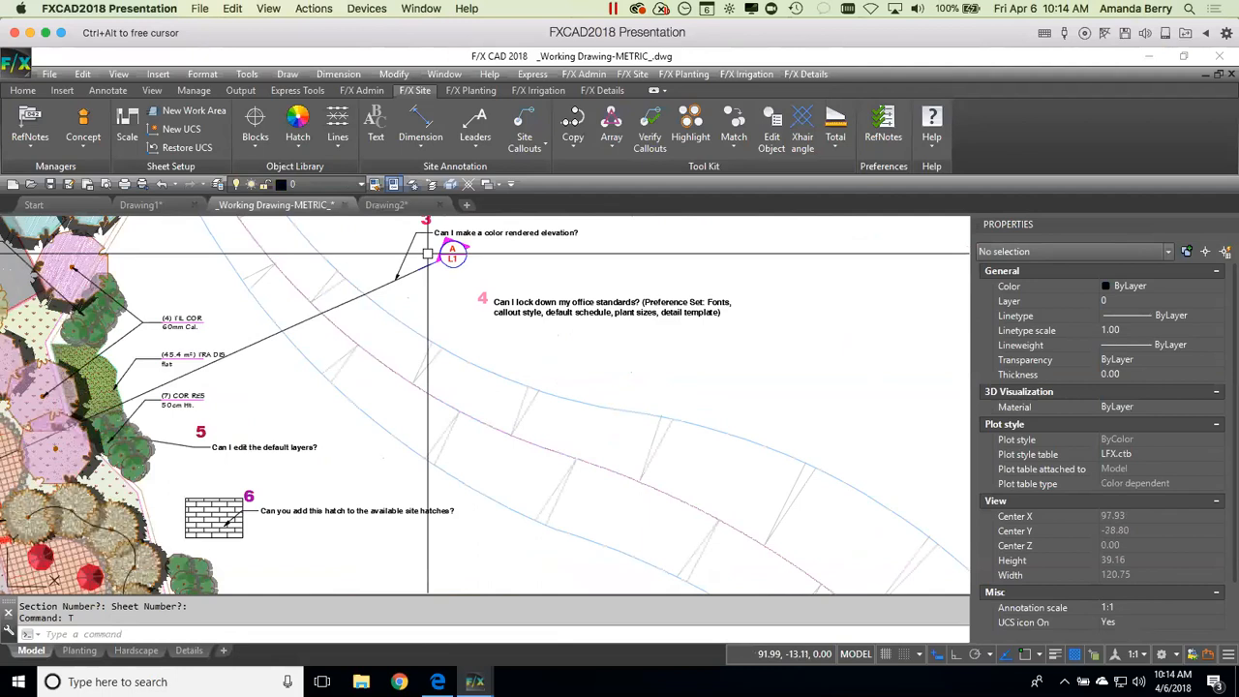
{"action": "scroll", "coordinate": [478, 298], "scroll_direction": "down", "scroll_amount": 2}
{"action": "scroll", "coordinate": [481, 313], "scroll_direction": "down", "scroll_amount": 2}
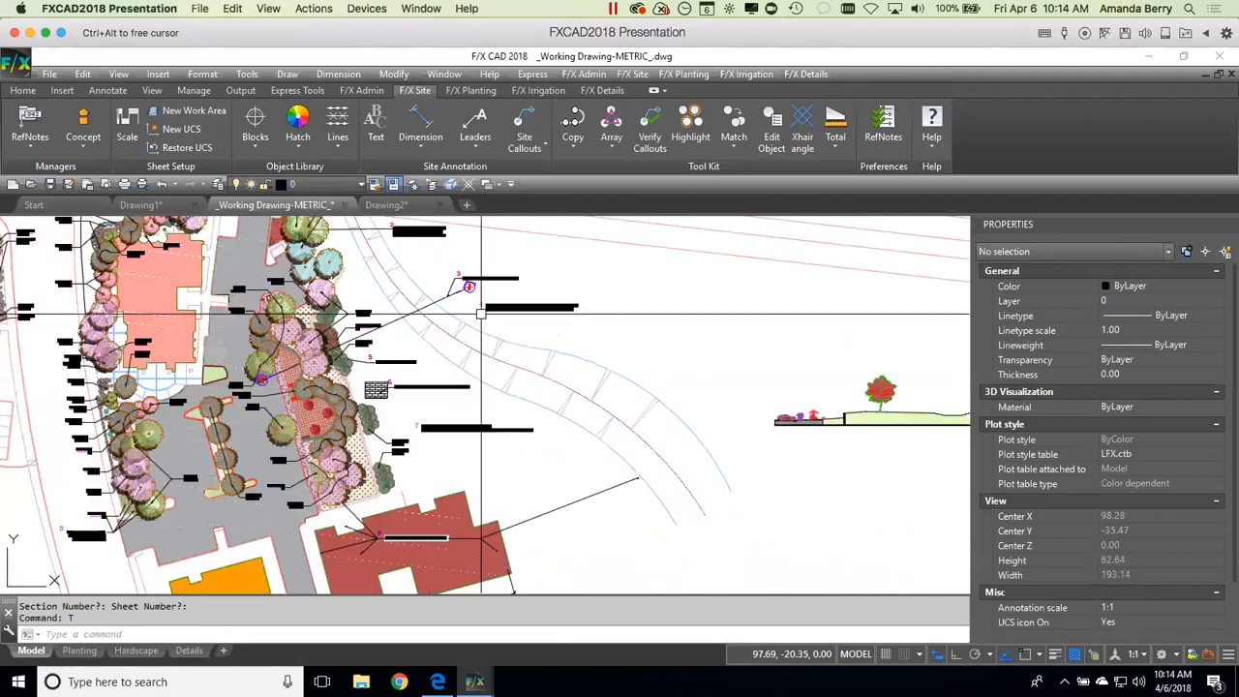
{"action": "mouse_move", "coordinate": [809, 443]}
{"action": "middle_mouse_down"}
{"action": "mouse_move", "coordinate": [754, 401]}
{"action": "mouse_move", "coordinate": [822, 435]}
{"action": "mouse_move", "coordinate": [887, 446]}
{"action": "middle_mouse_up"}
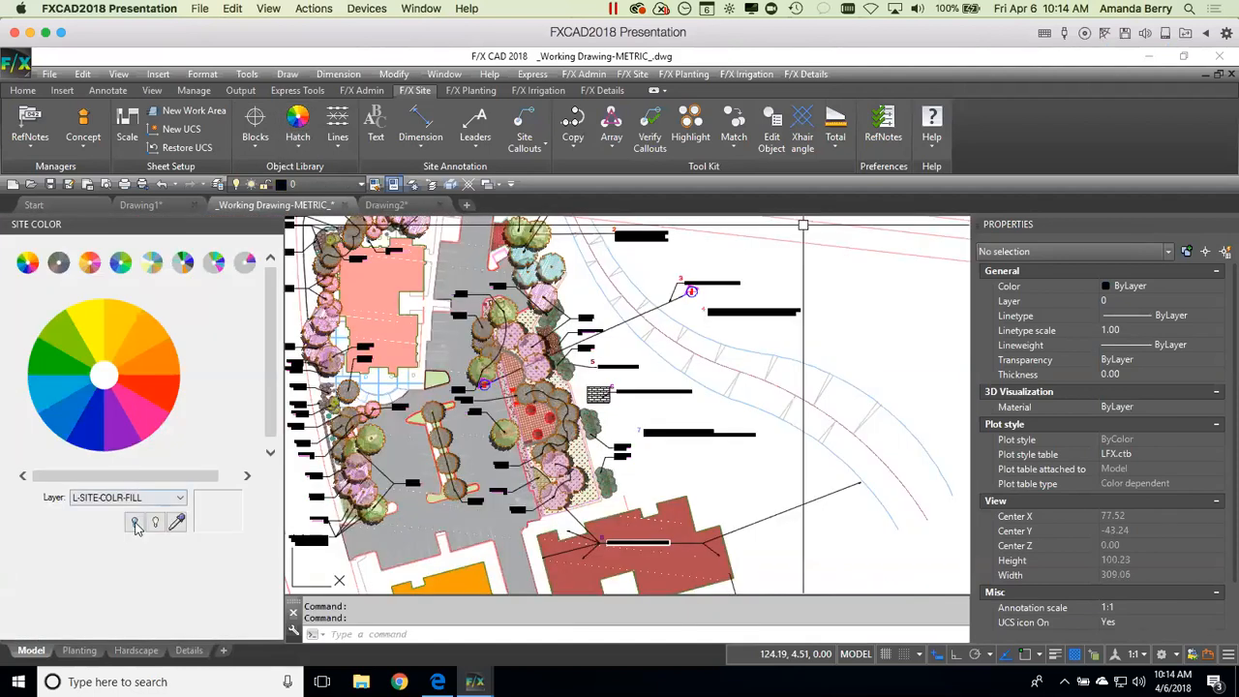
Step: Turn off the site color fills and the plant colorization throughout the drawing
{"action": "left_click", "coordinate": [135, 523]}
{"action": "left_click", "coordinate": [278, 229]}
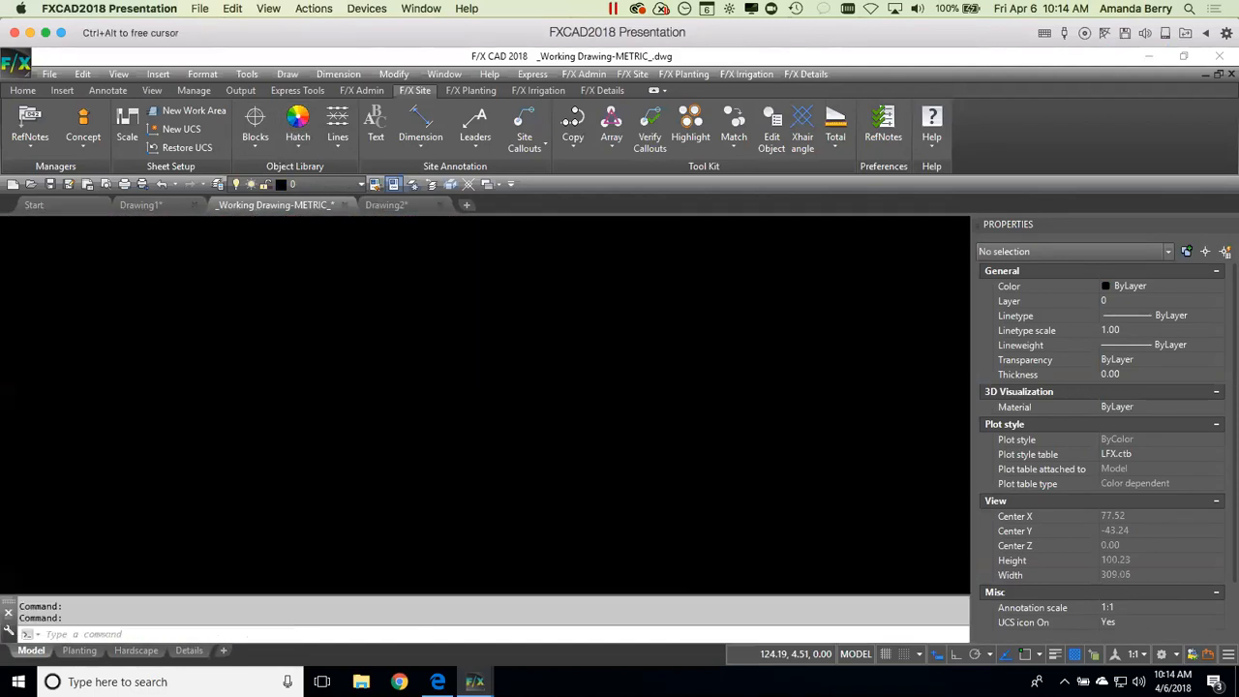
{"action": "left_click", "coordinate": [470, 90]}
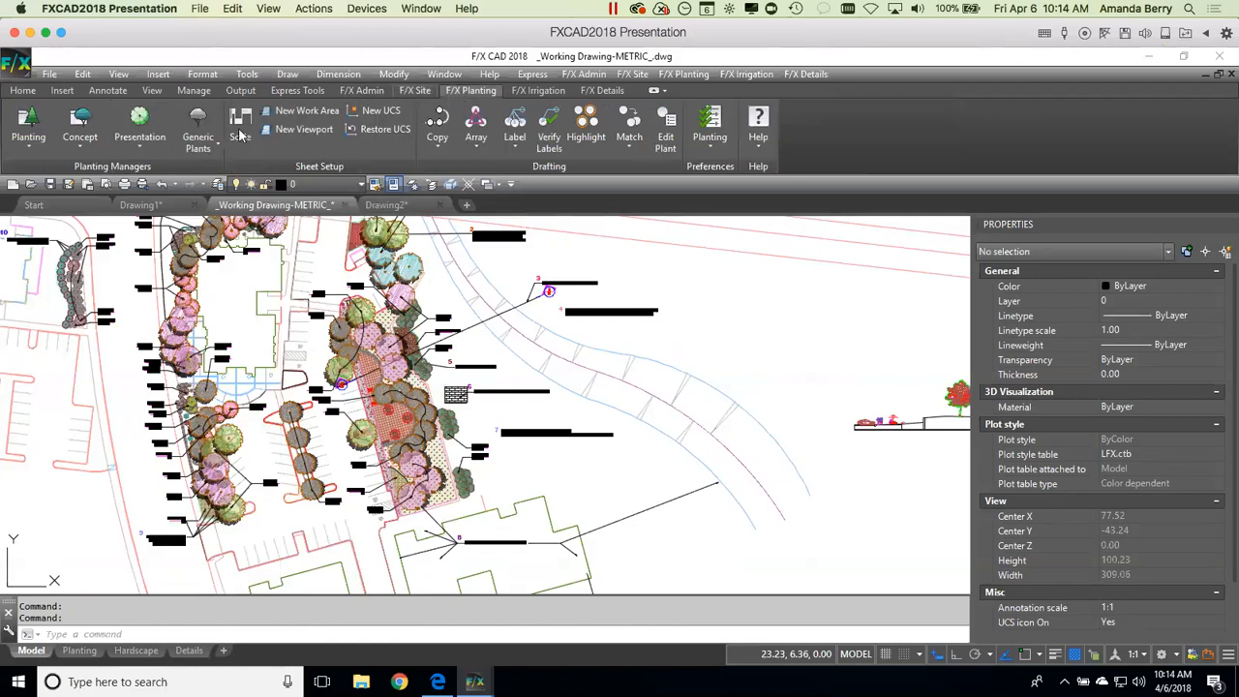
{"action": "left_click", "coordinate": [150, 117]}
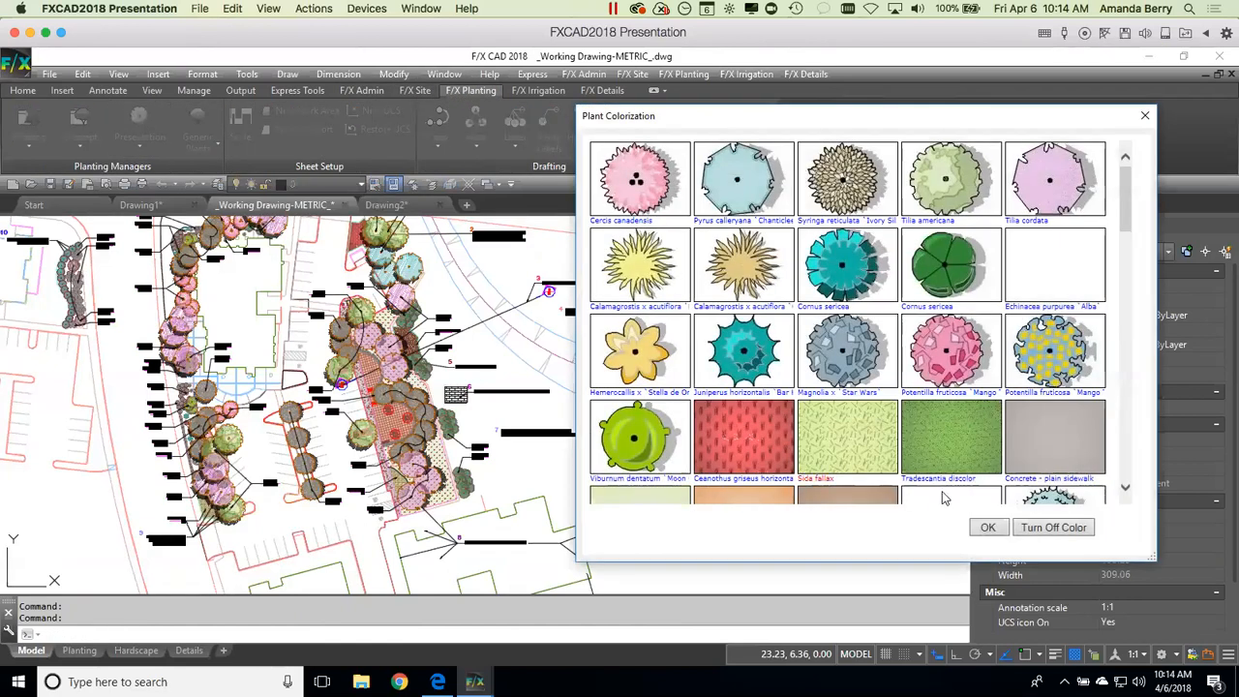
{"action": "left_click", "coordinate": [1056, 528]}
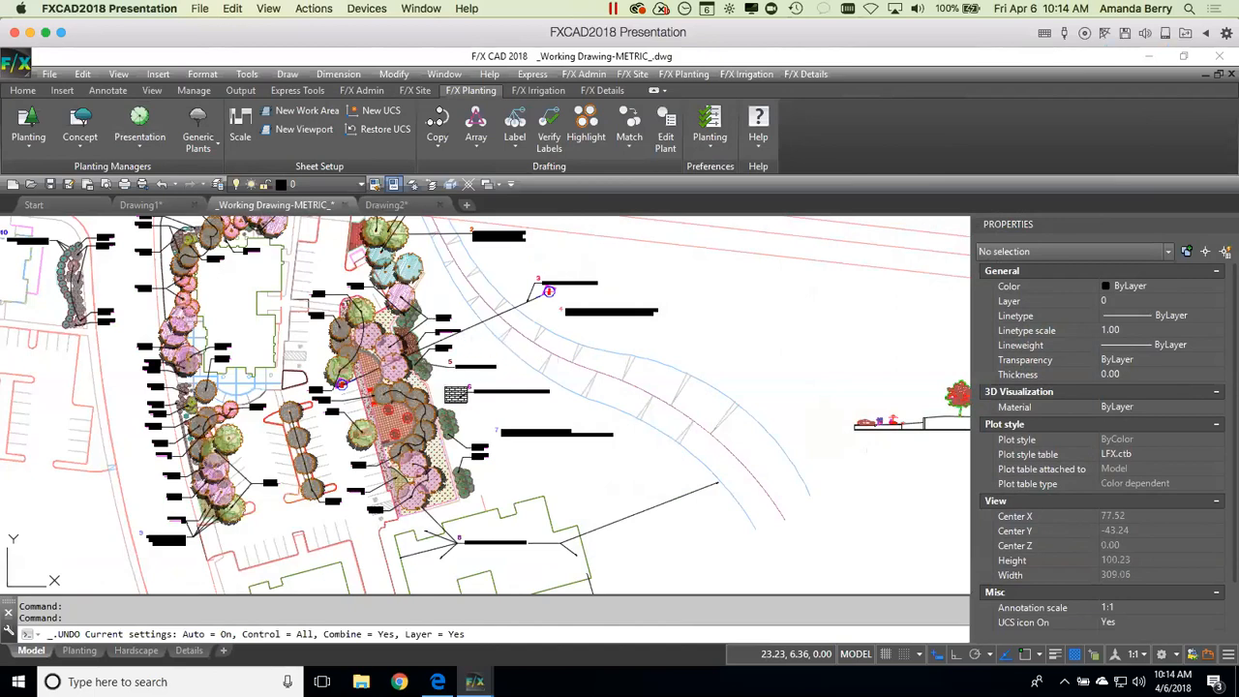
Step: Read question 4 about locking down office standards through a preference set, beside the section callout
{"action": "scroll", "coordinate": [450, 362], "scroll_direction": "up", "scroll_amount": 5}
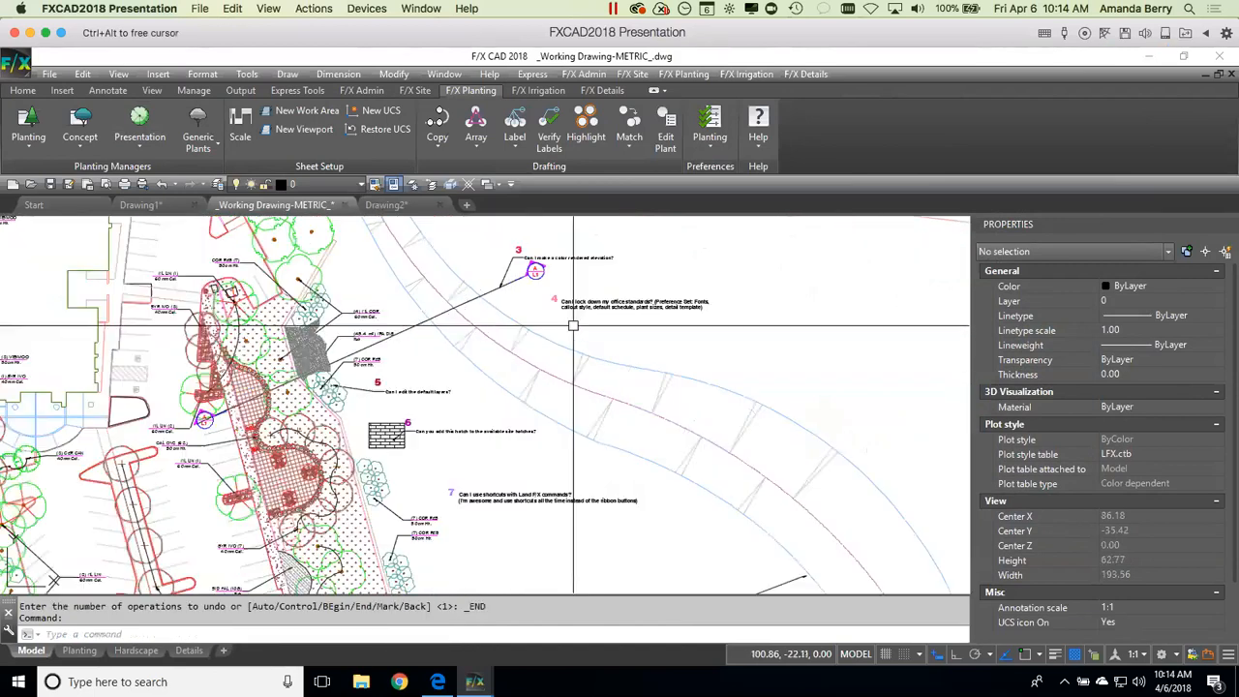
{"action": "middle_click_drag", "start_coordinate": [512, 338], "coordinate": [655, 308]}
{"action": "scroll", "coordinate": [655, 307], "scroll_direction": "up", "scroll_amount": 5}
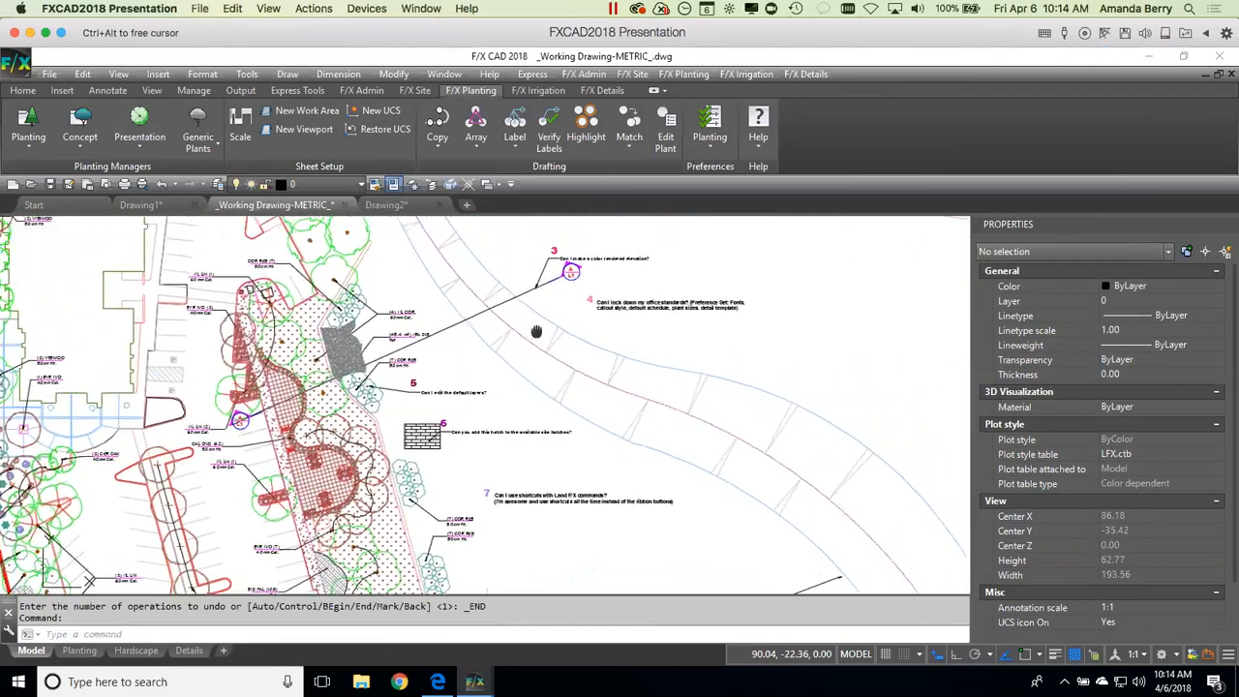
{"action": "middle_click_drag", "start_coordinate": [734, 363], "coordinate": [666, 368]}
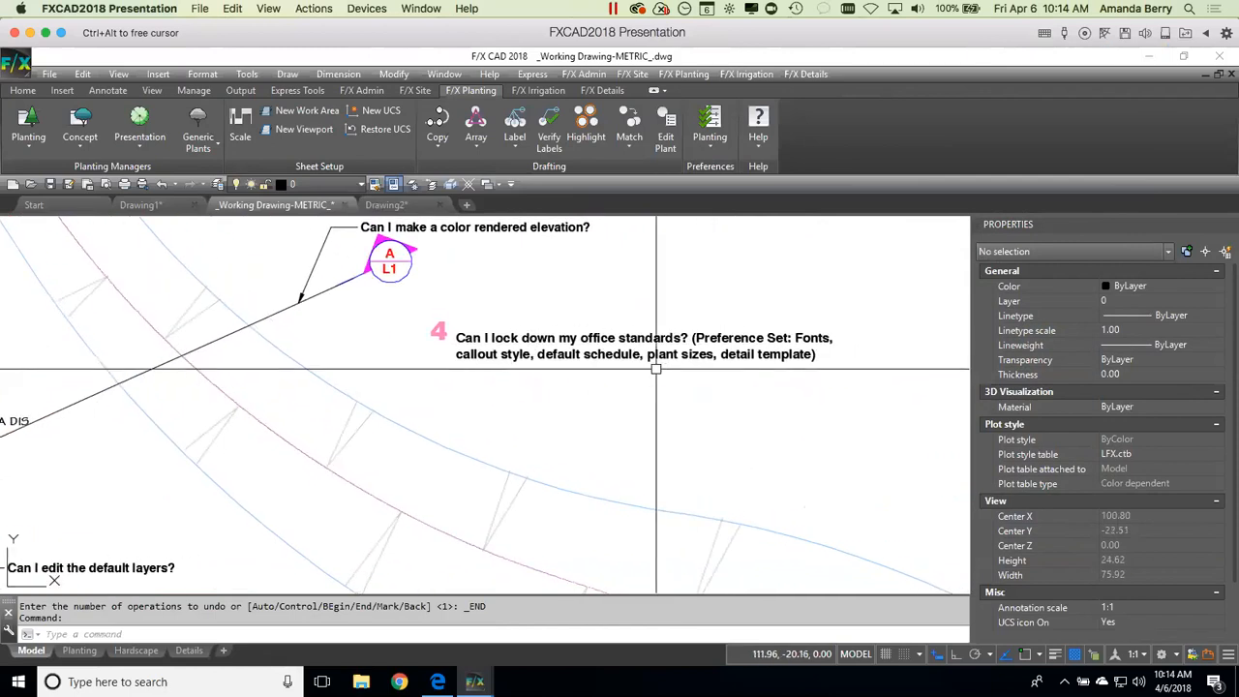
{"action": "scroll", "coordinate": [600, 368], "scroll_direction": "up", "scroll_amount": 3}
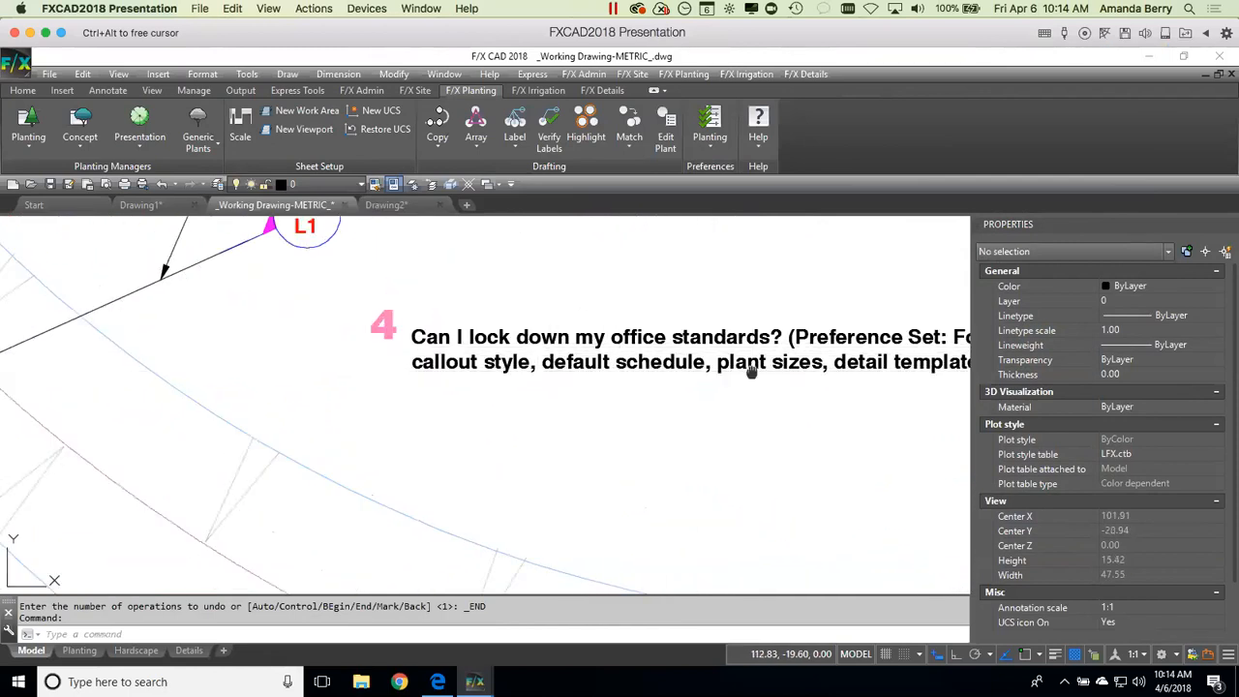
{"action": "scroll", "coordinate": [575, 388], "scroll_direction": "down", "scroll_amount": 1}
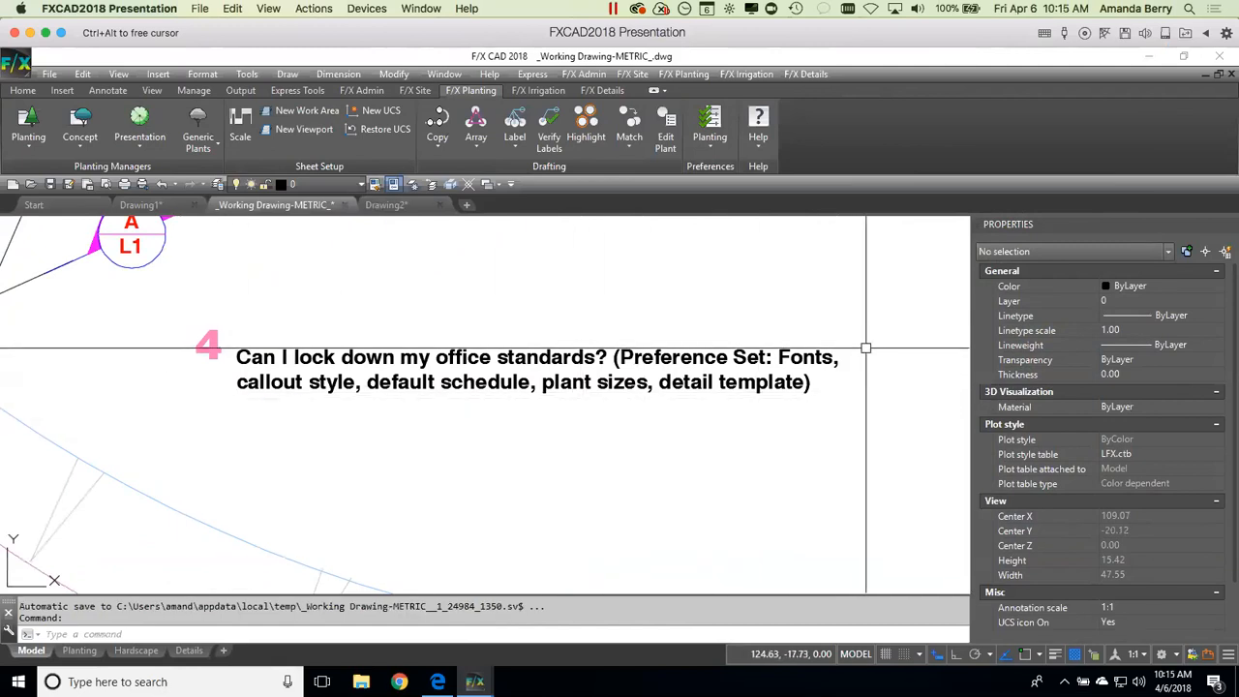
{"action": "scroll", "coordinate": [828, 436], "scroll_direction": "down", "scroll_amount": 5}
{"action": "mouse_move", "coordinate": [821, 476]}
{"action": "middle_mouse_down"}
{"action": "mouse_move", "coordinate": [821, 456]}
{"action": "mouse_move", "coordinate": [852, 443]}
{"action": "middle_mouse_up"}
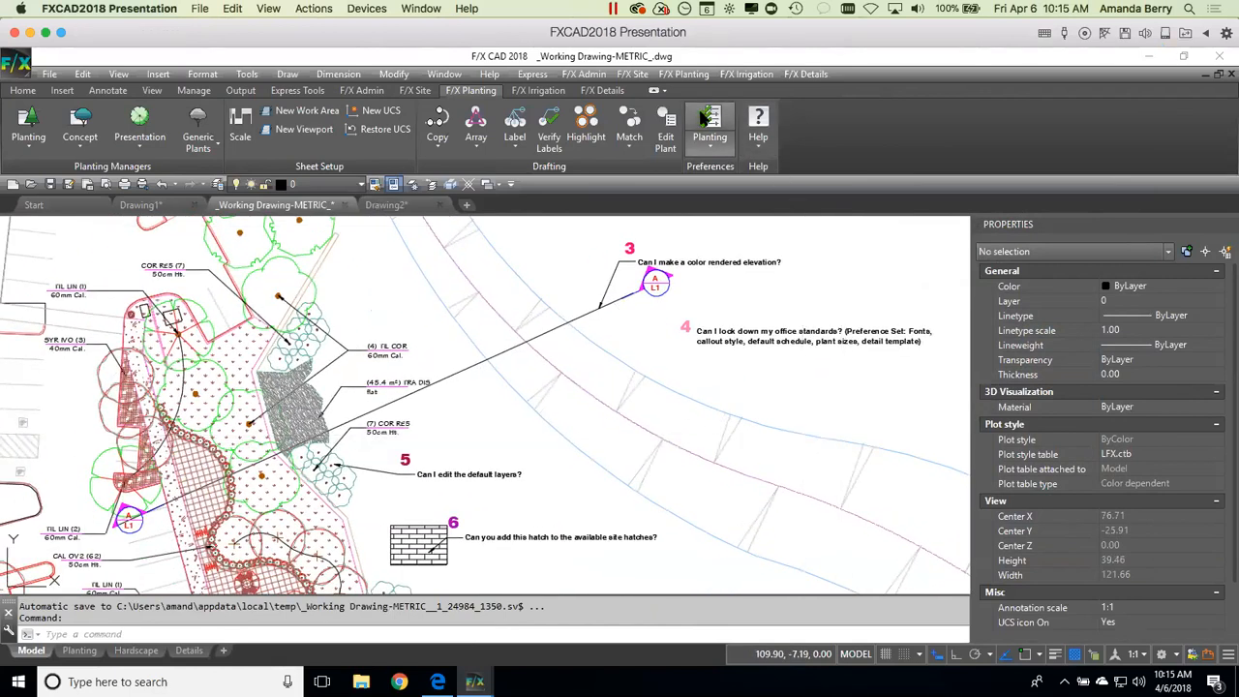
Step: Review the Planting, RefNotes and Plant Sizes preferences of the WEB-COMMON preference set, and close them without changes
{"action": "left_click", "coordinate": [708, 121]}
{"action": "mouse_move", "coordinate": [706, 143]}
{"action": "left_mouse_down"}
{"action": "mouse_move", "coordinate": [439, 109]}
{"action": "mouse_move", "coordinate": [475, 118]}
{"action": "left_mouse_up"}
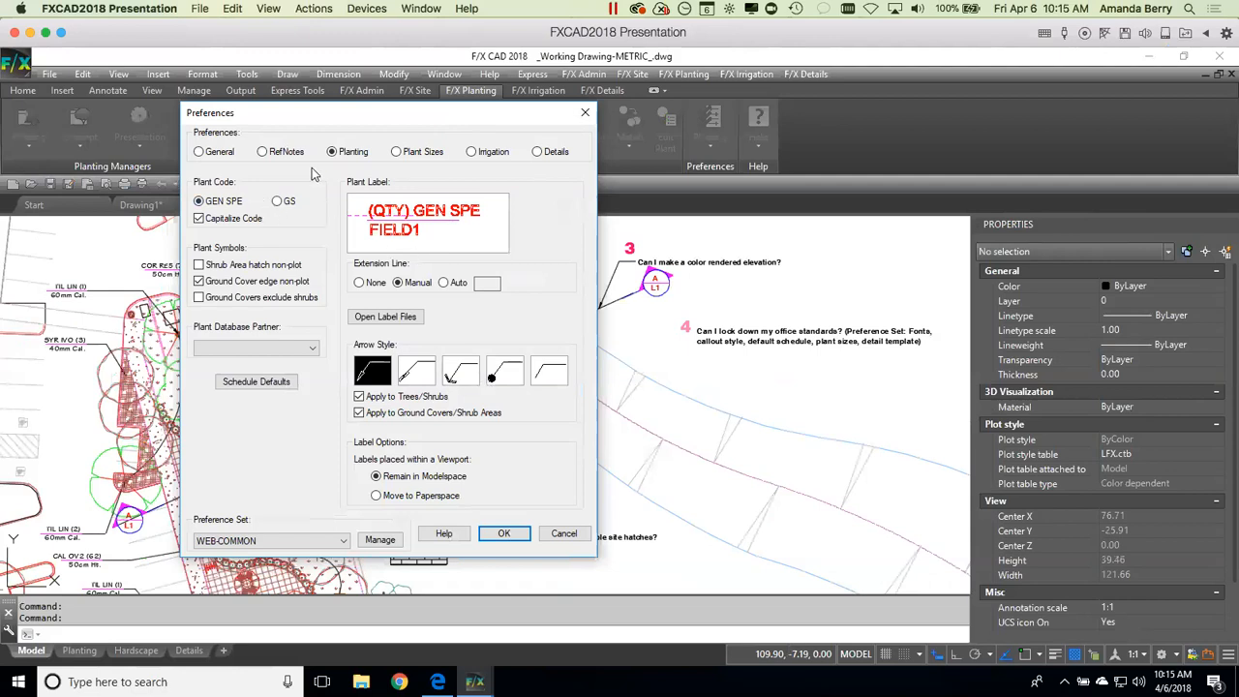
{"action": "left_click", "coordinate": [287, 152]}
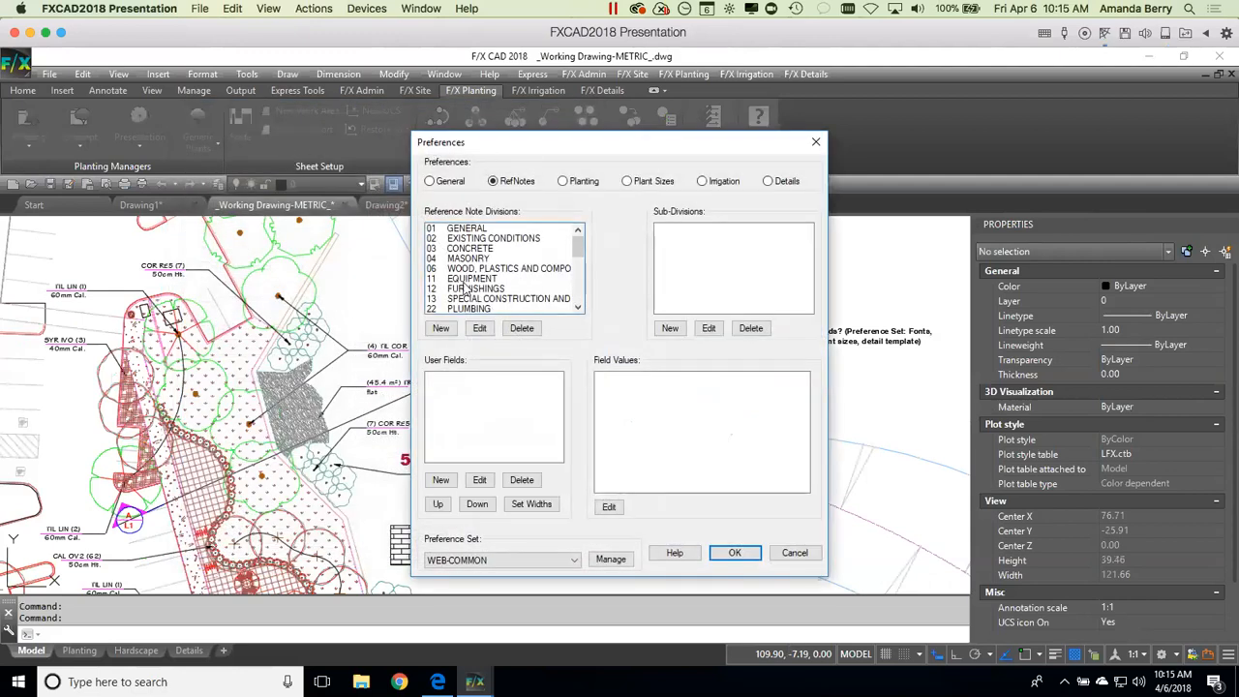
{"action": "left_click", "coordinate": [663, 183]}
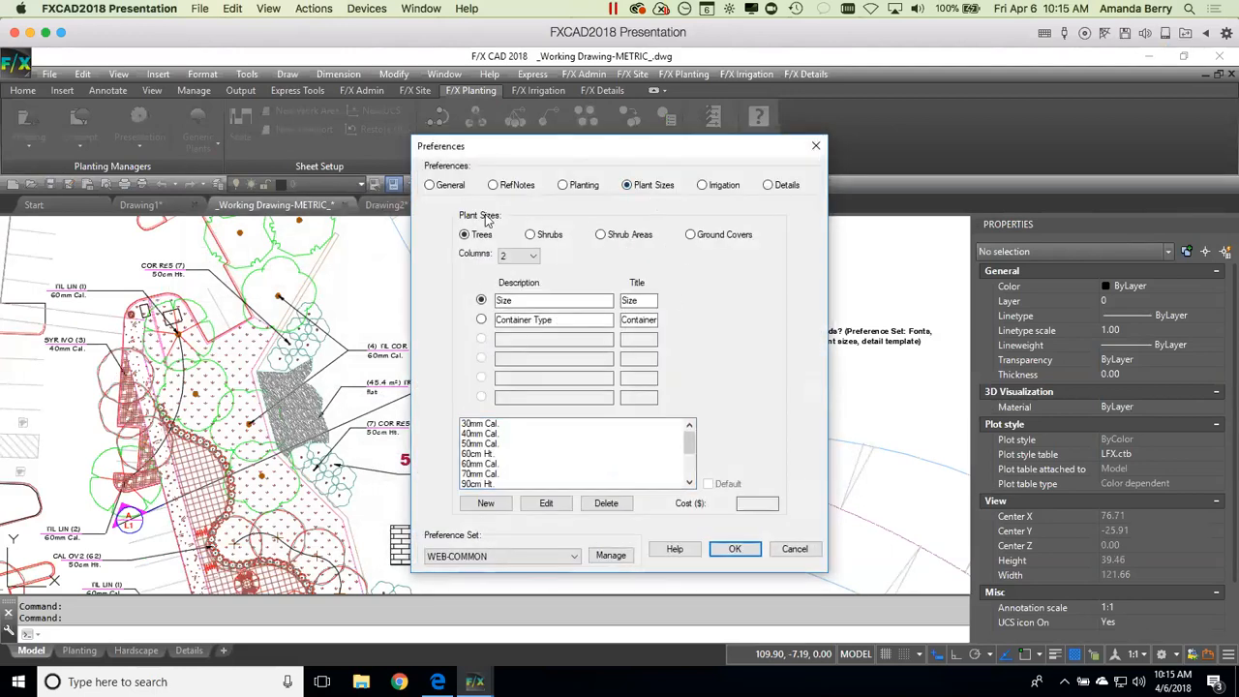
{"action": "mouse_move", "coordinate": [699, 147]}
{"action": "left_mouse_down"}
{"action": "mouse_move", "coordinate": [617, 96]}
{"action": "mouse_move", "coordinate": [468, 76]}
{"action": "left_mouse_up"}
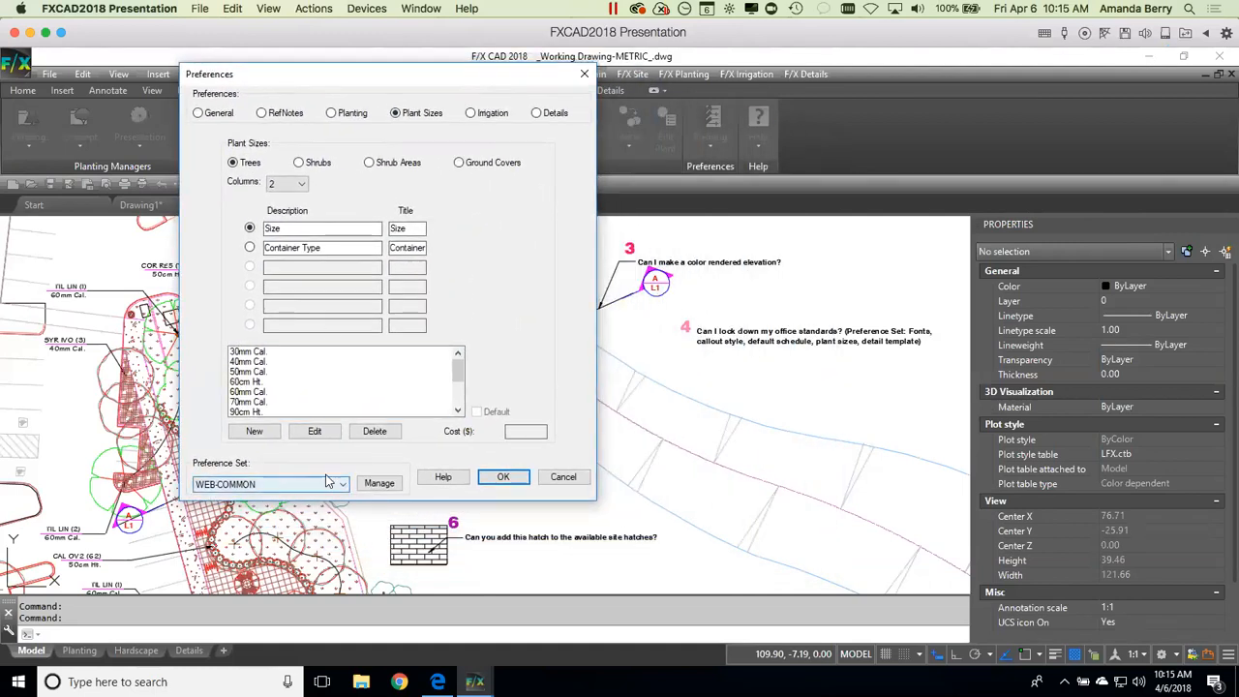
{"action": "left_click", "coordinate": [564, 477]}
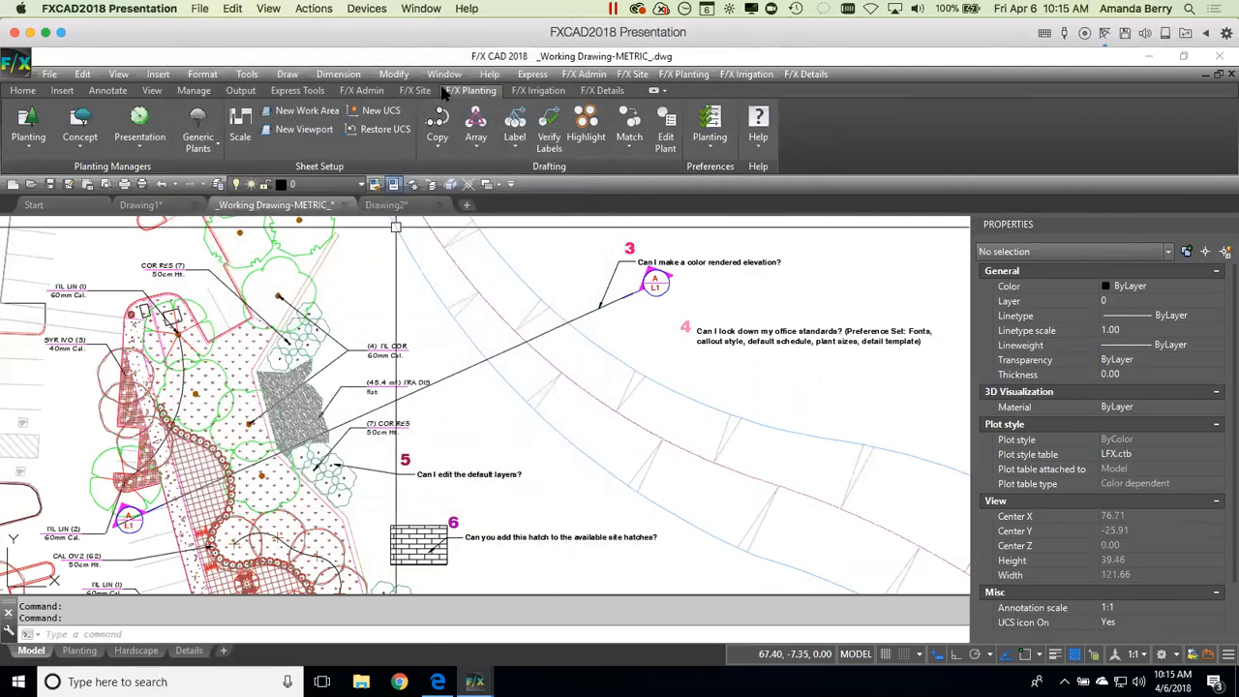
Step: Assign the WEB-COMMON preference set to the current project in the Project Manager
{"action": "left_click", "coordinate": [370, 90]}
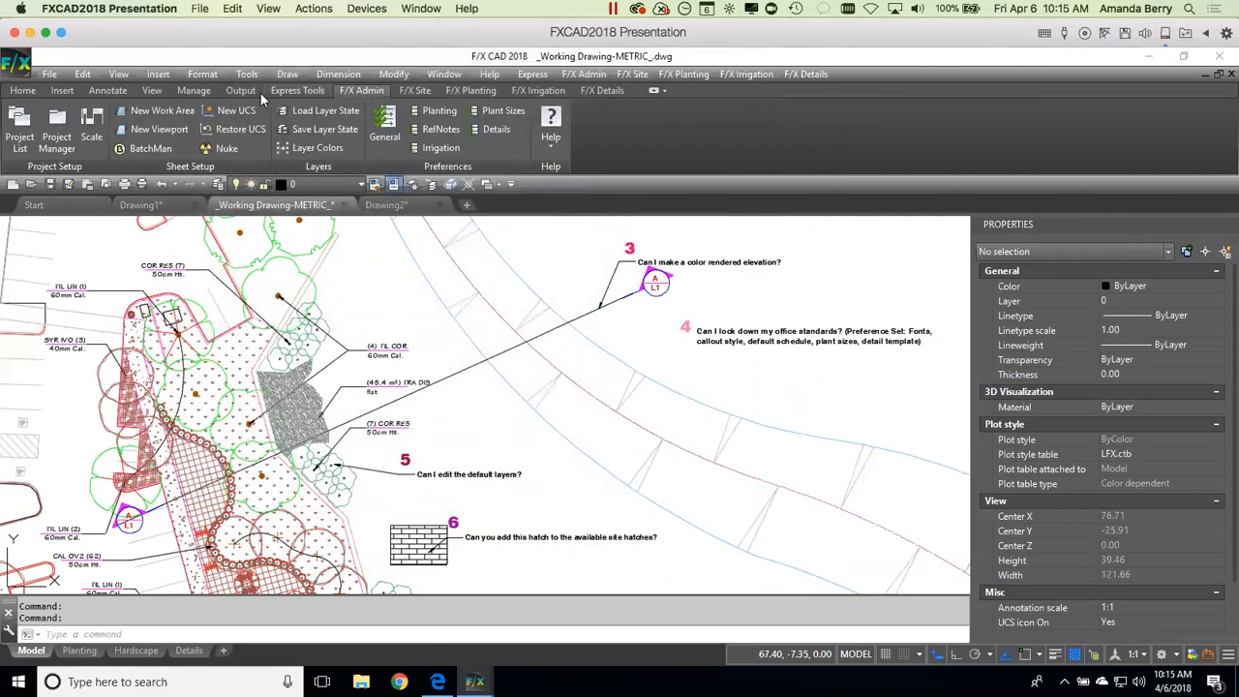
{"action": "left_click", "coordinate": [60, 123]}
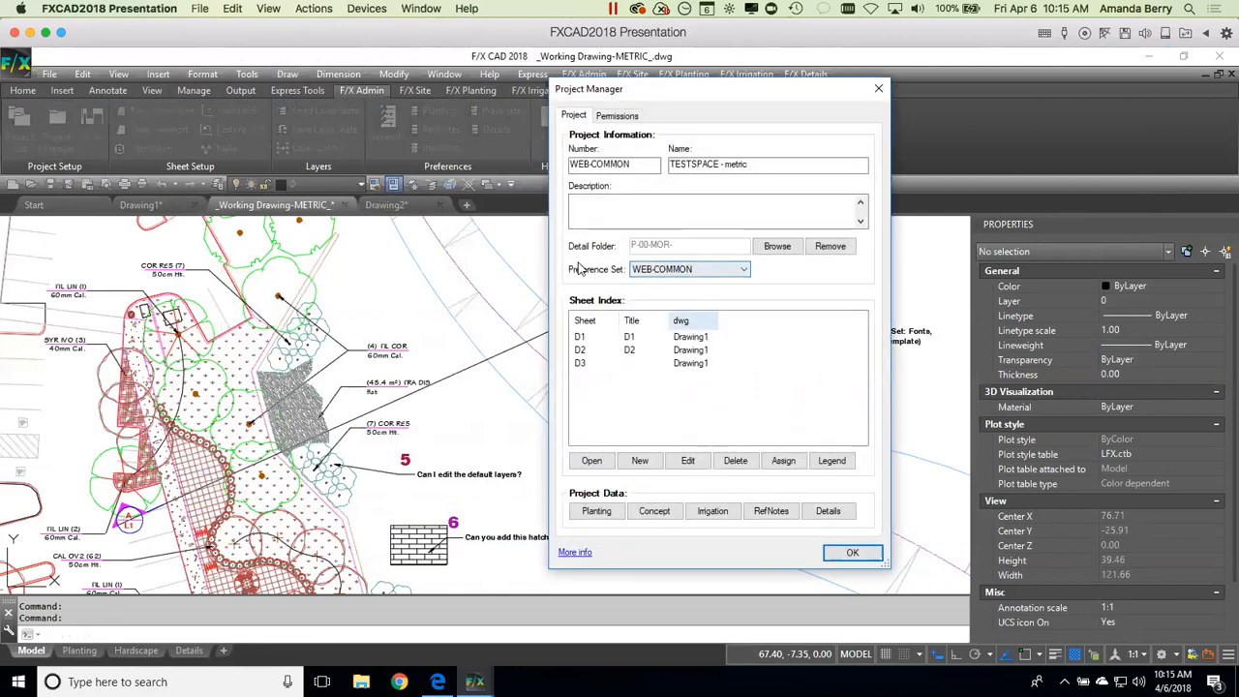
{"action": "left_click", "coordinate": [742, 270]}
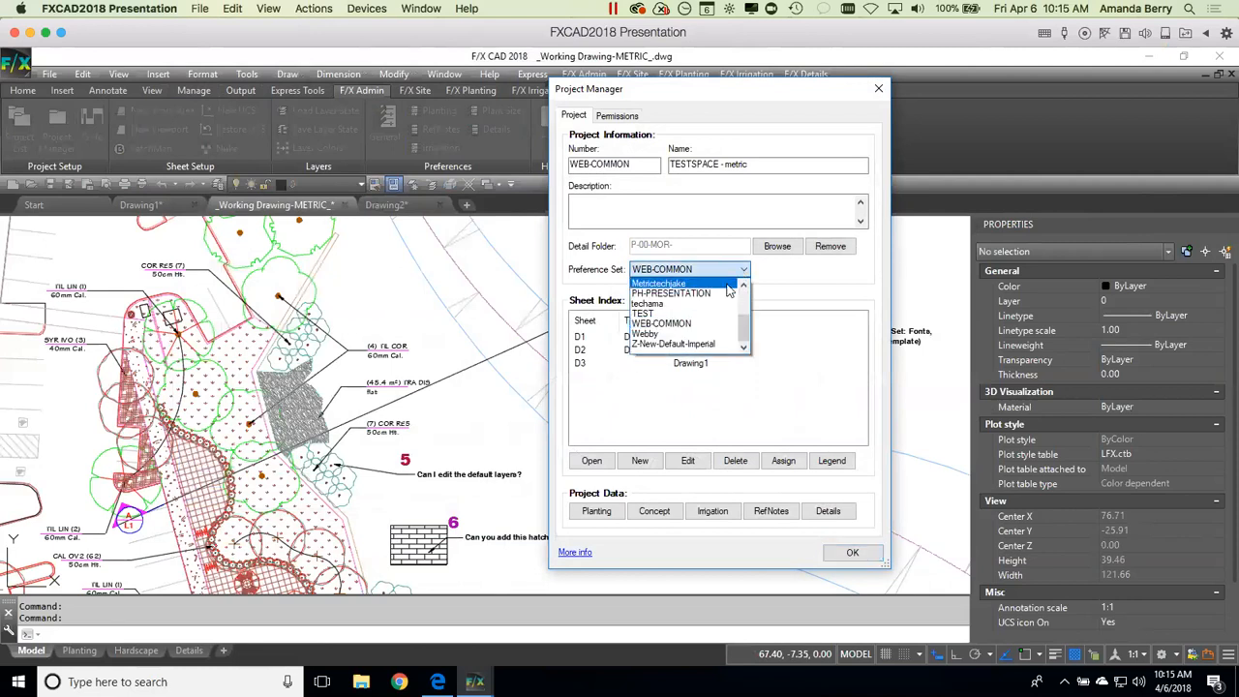
{"action": "left_click", "coordinate": [717, 326]}
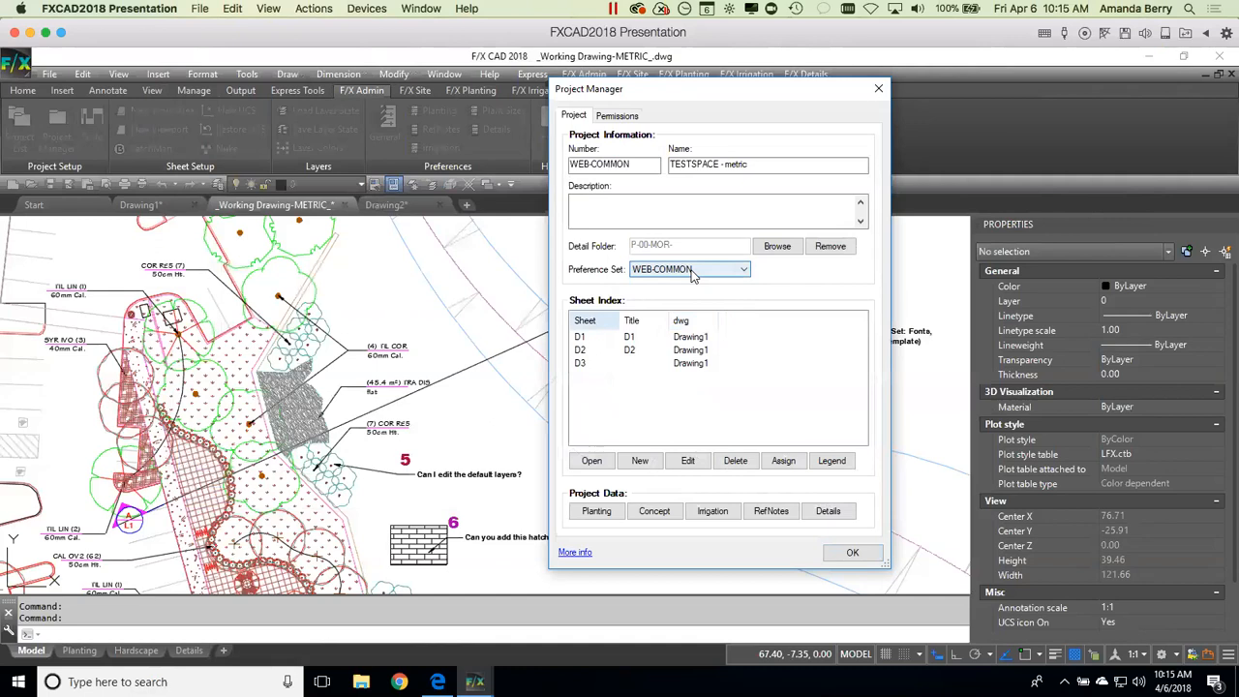
{"action": "left_click", "coordinate": [851, 554]}
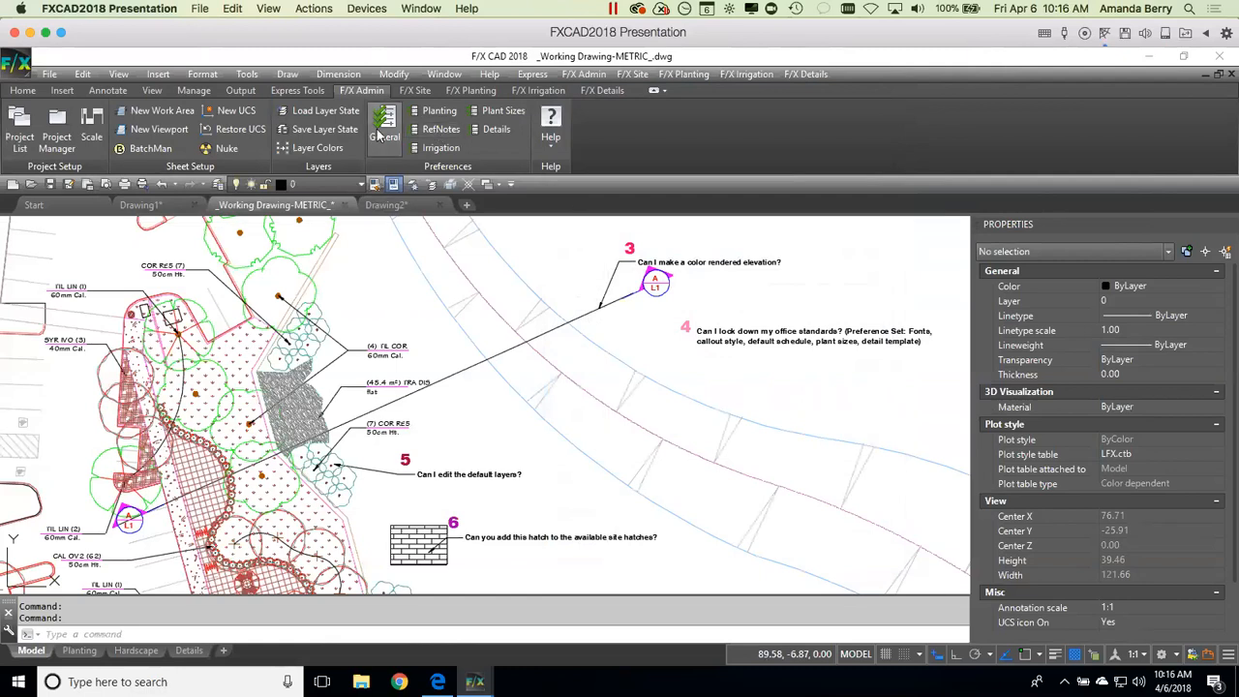
Step: Switch the WEB-COMMON preference set's permissions to By User in the General preferences
{"action": "left_click", "coordinate": [401, 136]}
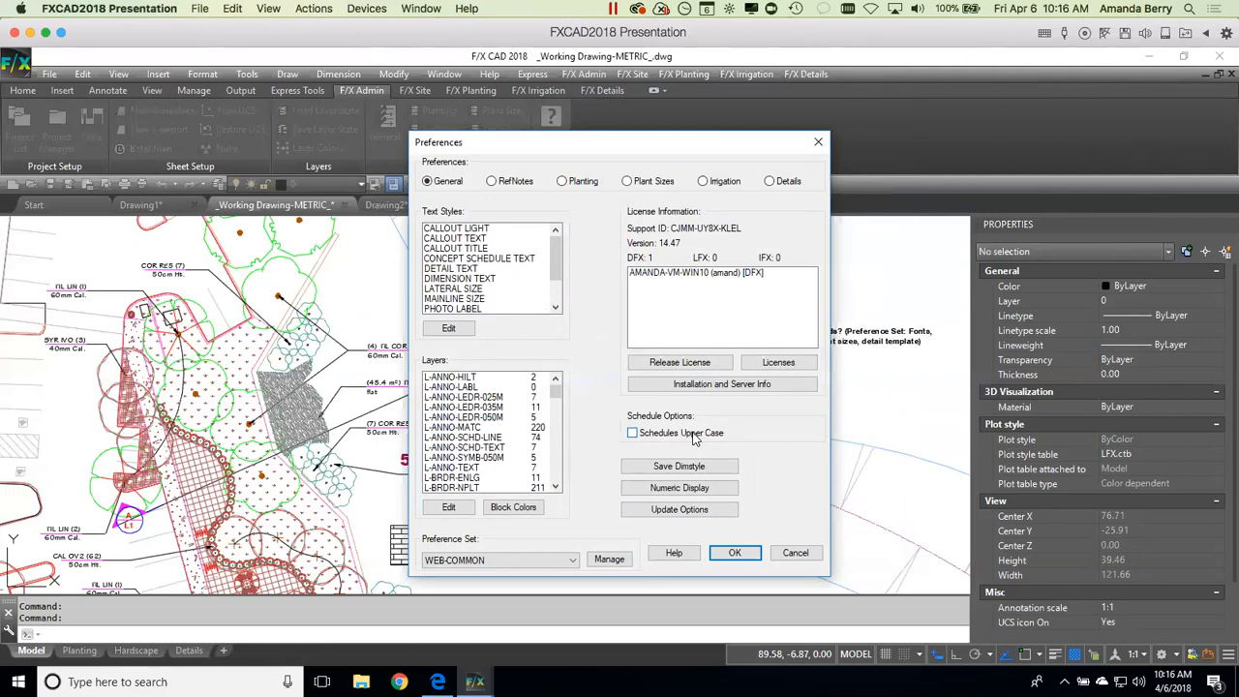
{"action": "left_click", "coordinate": [609, 559]}
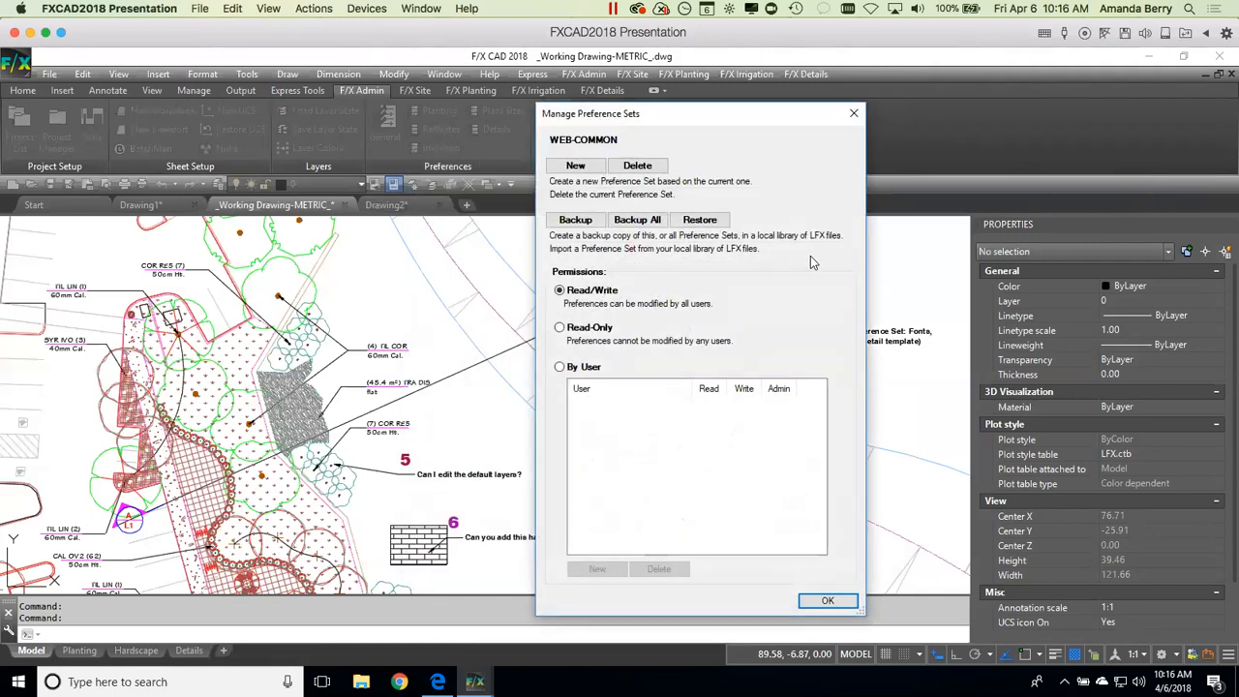
{"action": "left_click", "coordinate": [559, 368]}
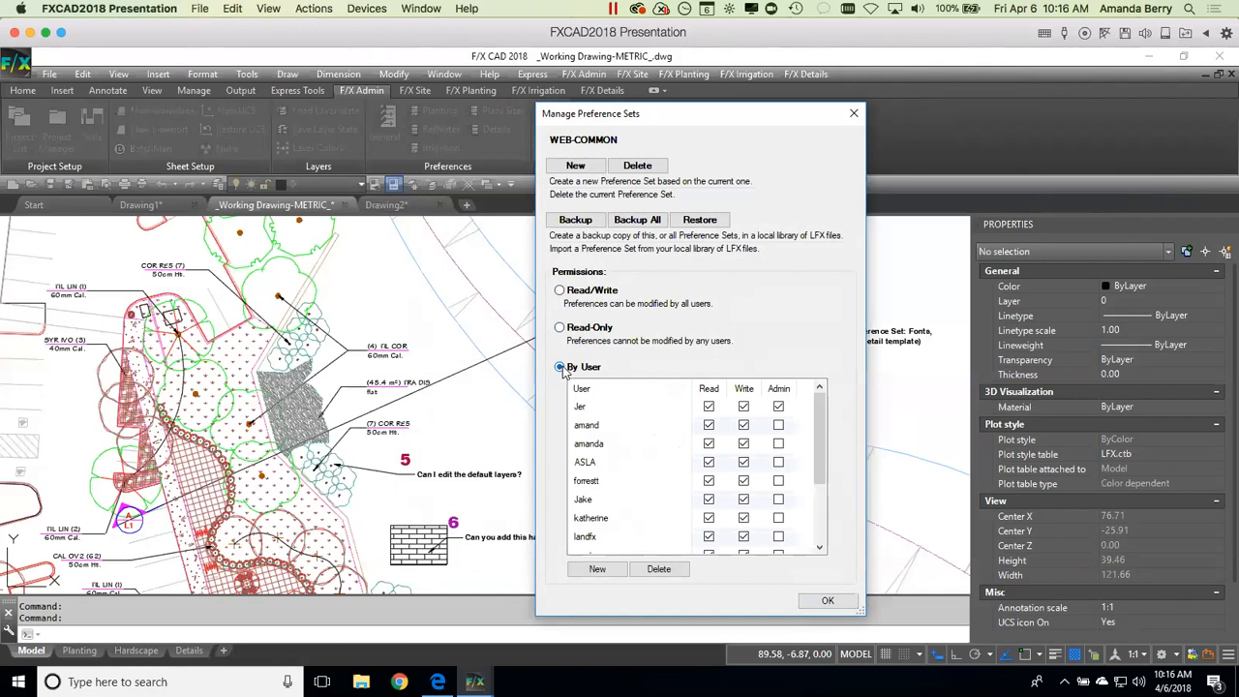
Step: Try to grant one listed user Admin rights to the preference set, and close the permissions and preferences
{"action": "left_click", "coordinate": [779, 444]}
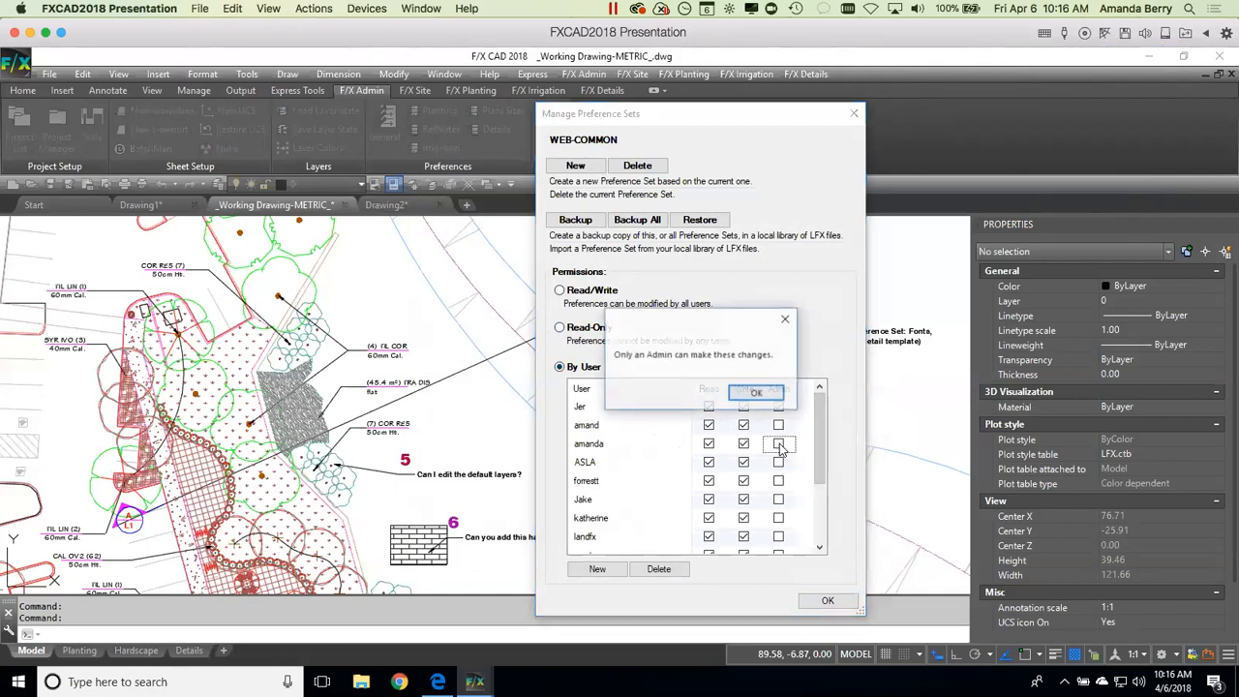
{"action": "left_click", "coordinate": [763, 398]}
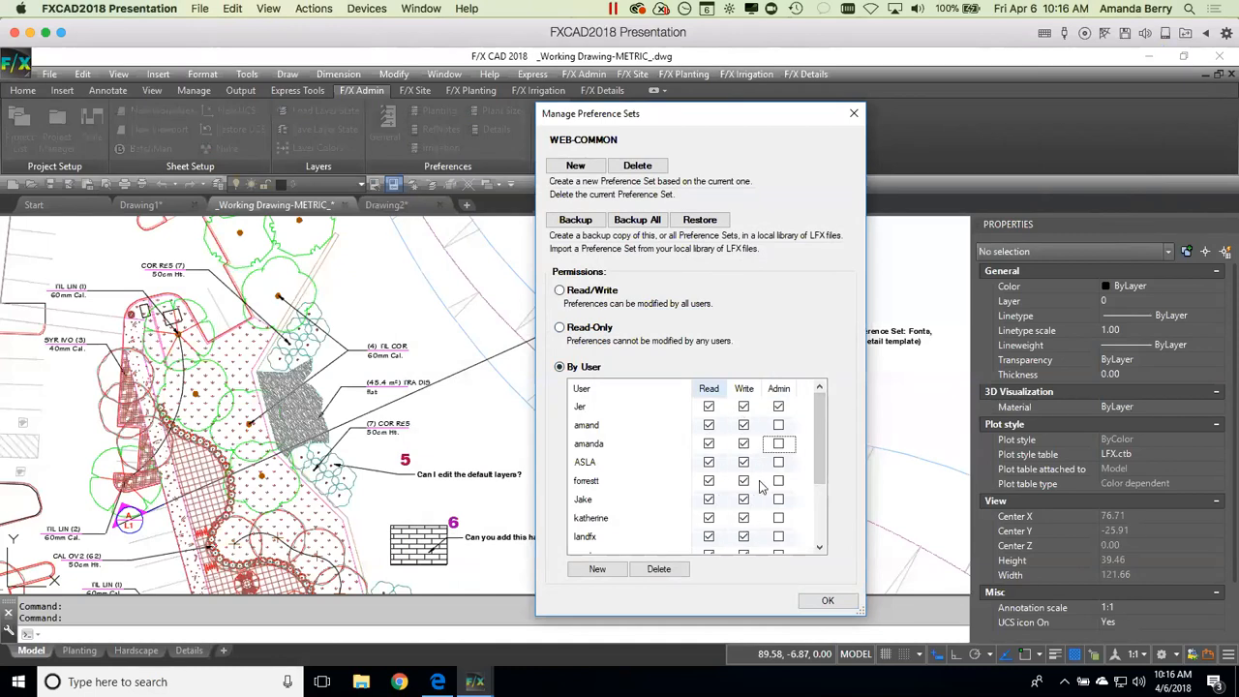
{"action": "mouse_move", "coordinate": [818, 441]}
{"action": "left_mouse_down"}
{"action": "mouse_move", "coordinate": [829, 509]}
{"action": "mouse_move", "coordinate": [827, 438]}
{"action": "left_mouse_up"}
{"action": "left_click", "coordinate": [824, 602]}
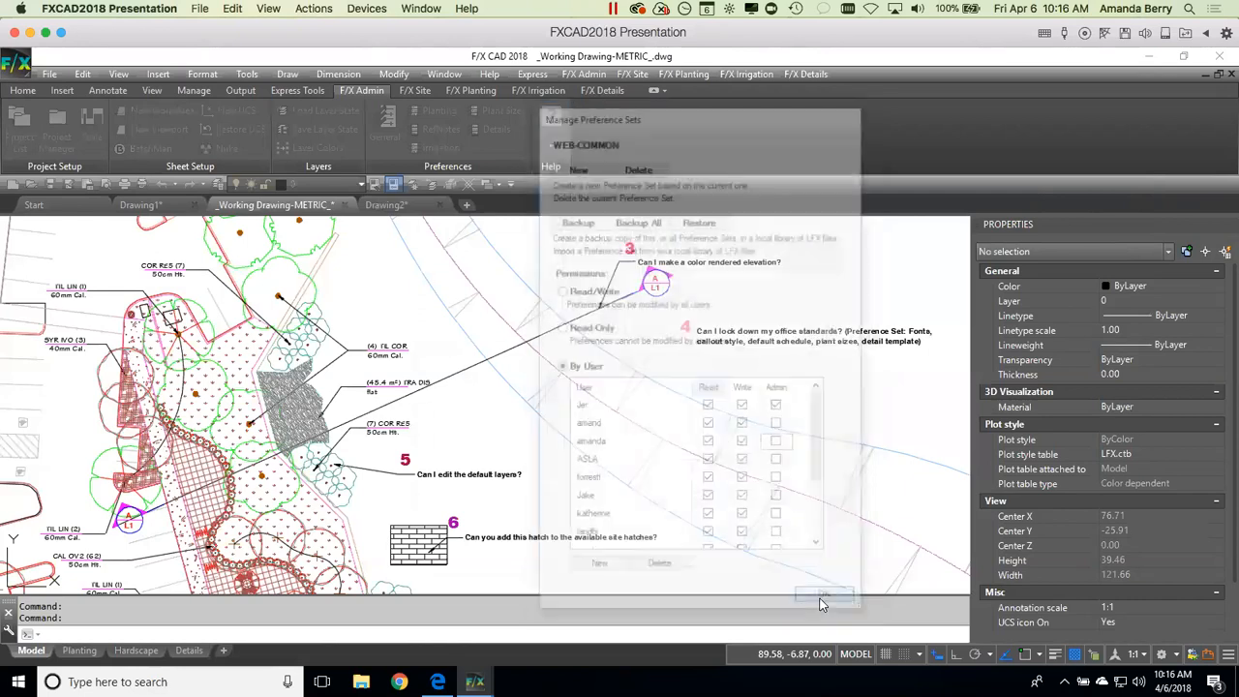
{"action": "left_click", "coordinate": [816, 554]}
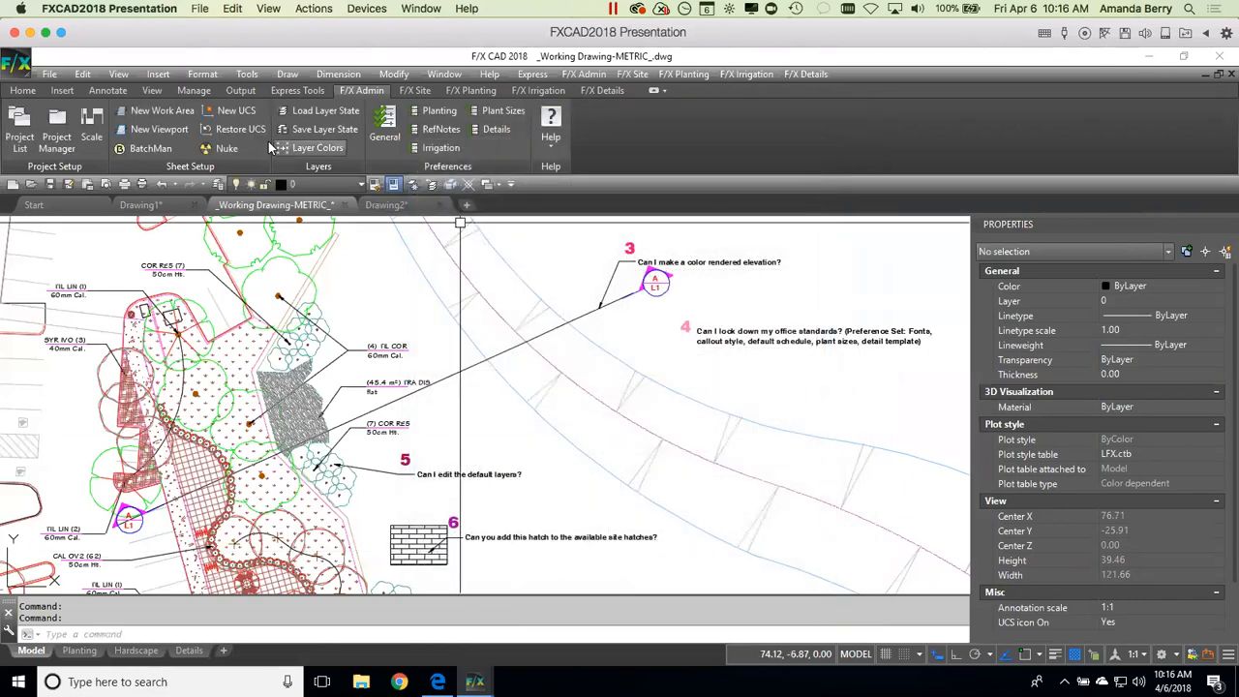
Step: Look over the list of Land F/X projects, and open the Project Manager for the current project
{"action": "left_click", "coordinate": [21, 126]}
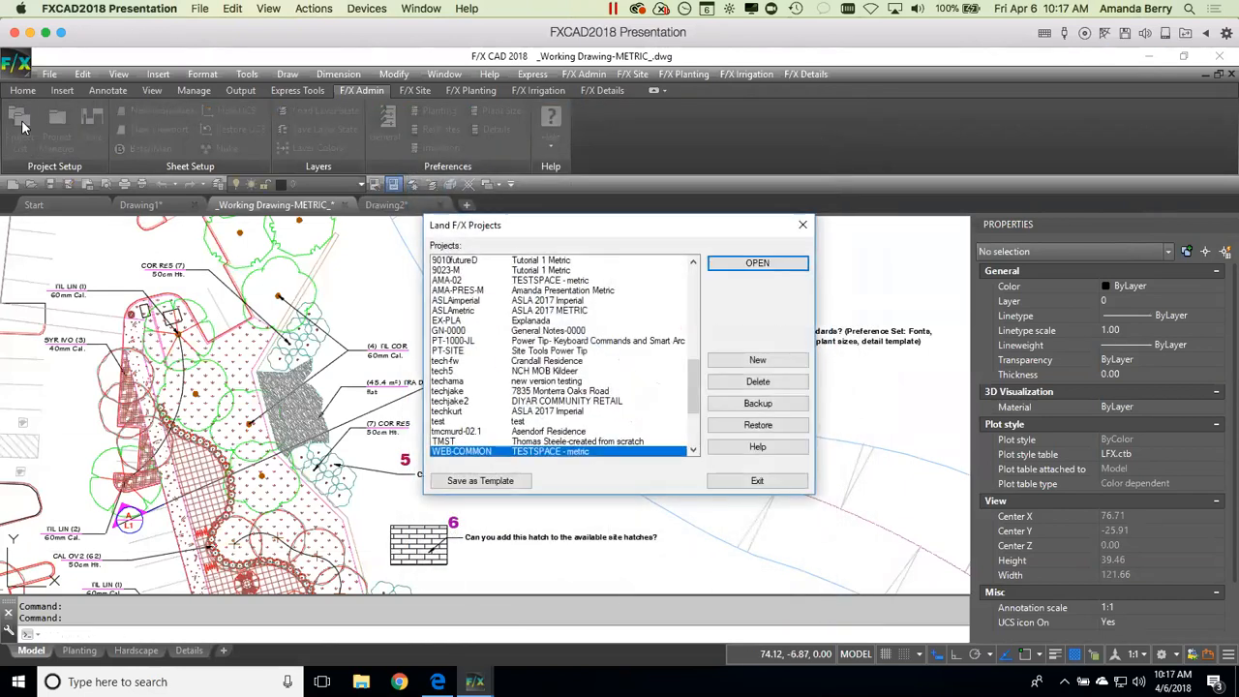
{"action": "left_click", "coordinate": [802, 224]}
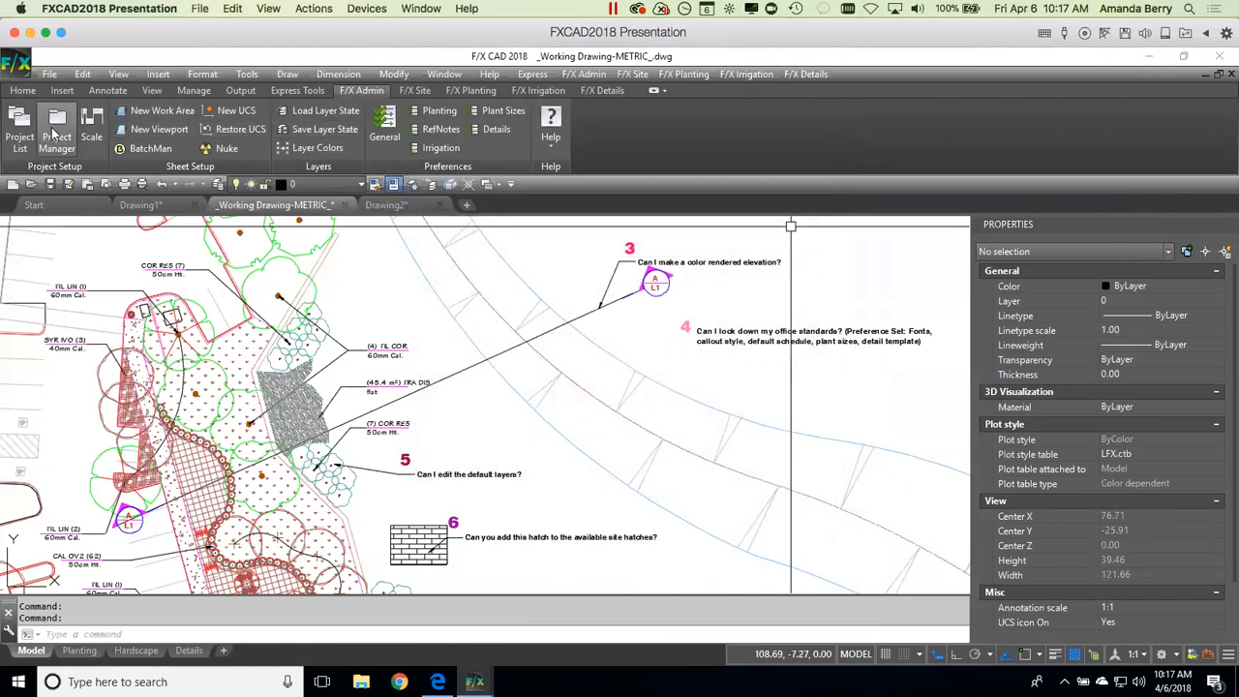
{"action": "left_click", "coordinate": [55, 131]}
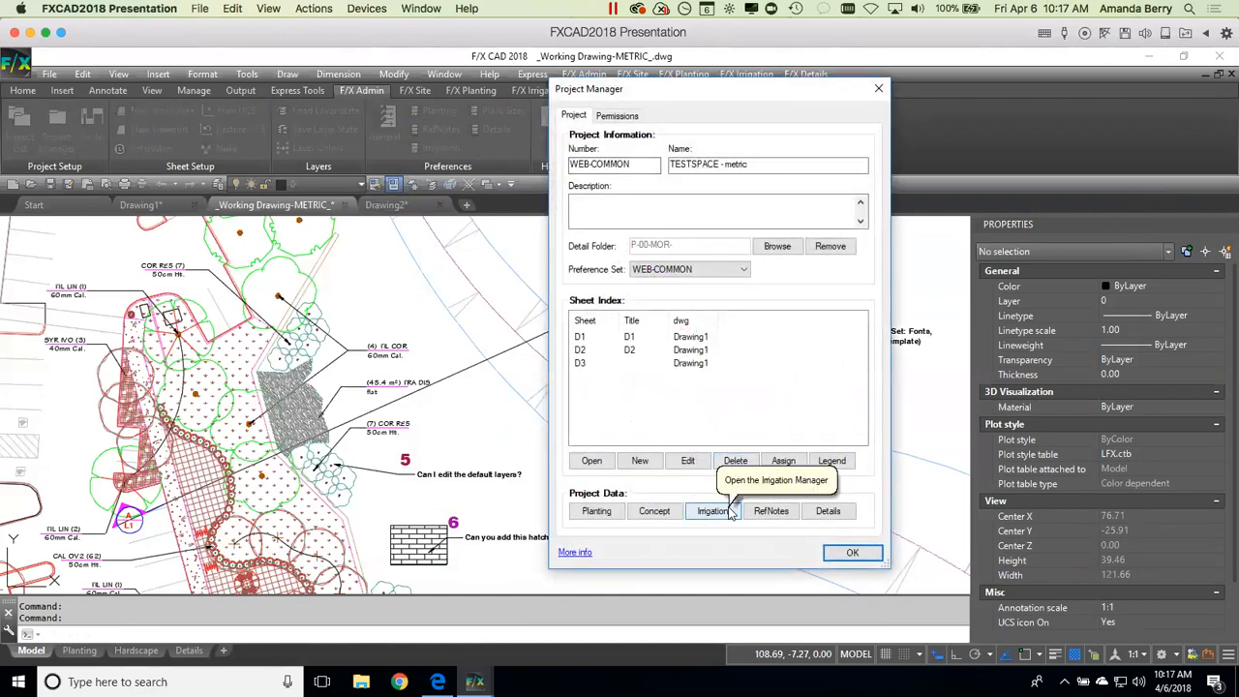
Step: Switch the project's permissions to By User and back to Read/Write, and close the Project Manager
{"action": "left_click", "coordinate": [617, 116]}
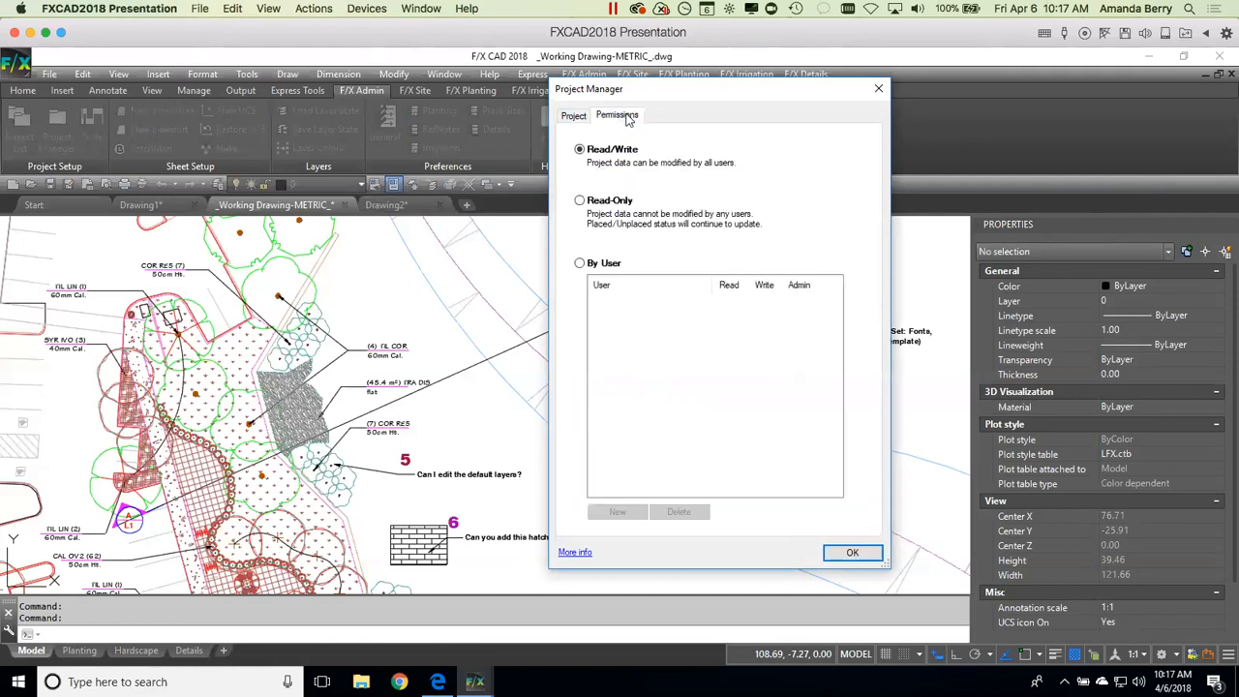
{"action": "left_click", "coordinate": [581, 262]}
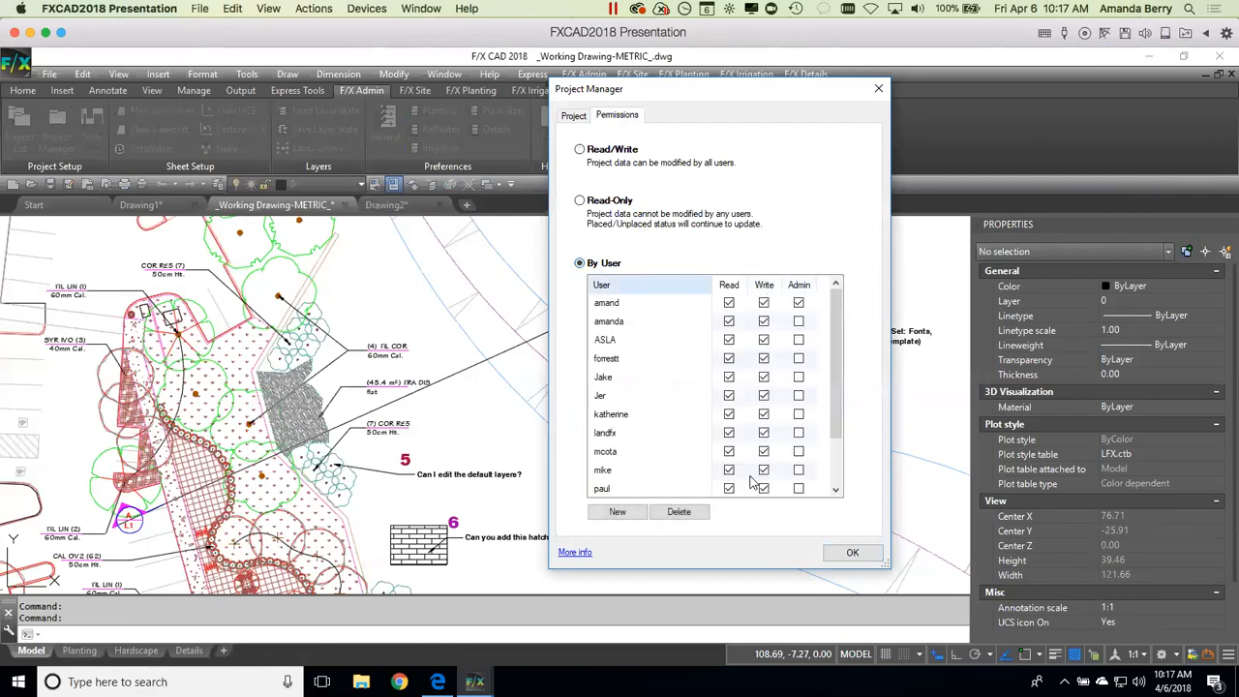
{"action": "left_click", "coordinate": [580, 151]}
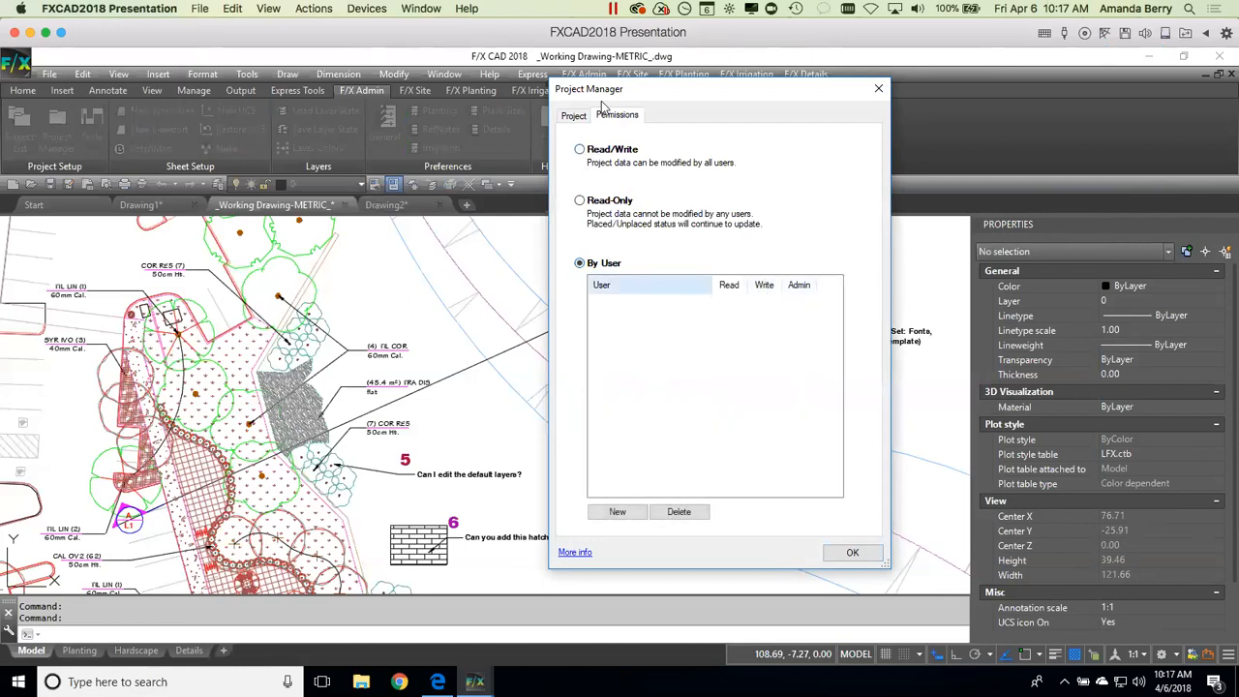
{"action": "left_click", "coordinate": [602, 148]}
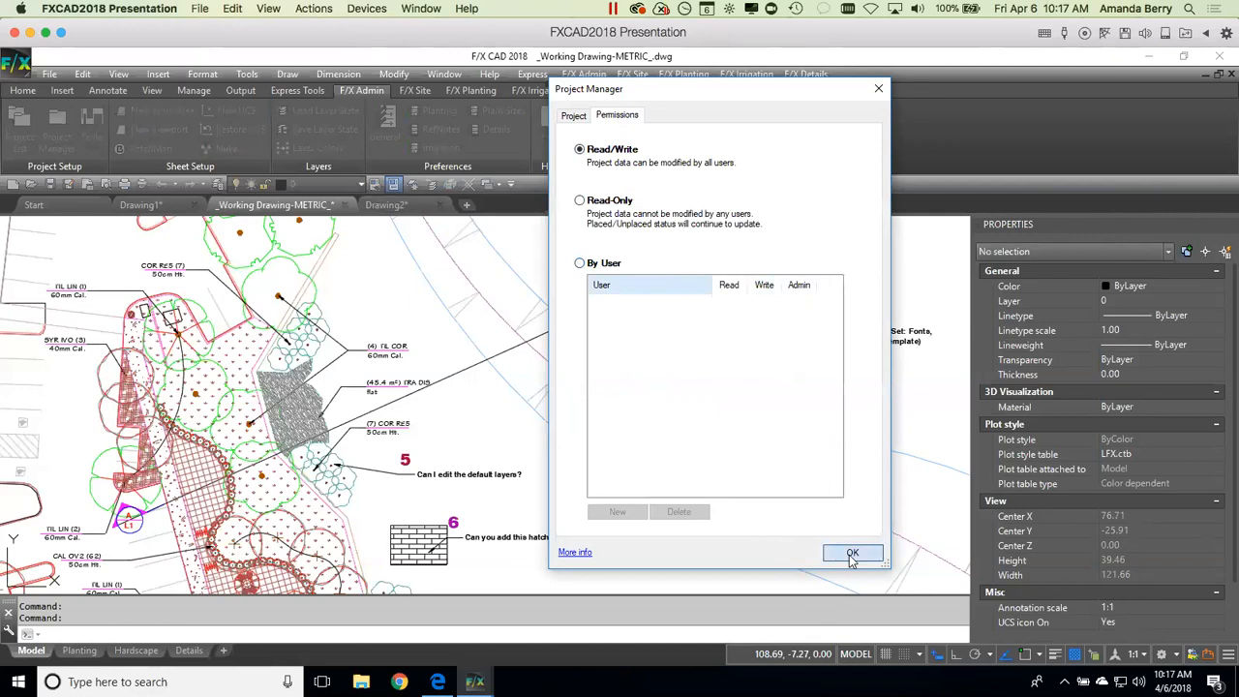
{"action": "left_click", "coordinate": [851, 552]}
Step: Check the WEB-COMMON preference set's permissions through the General preferences, and close both dialogs
{"action": "left_click", "coordinate": [386, 115]}
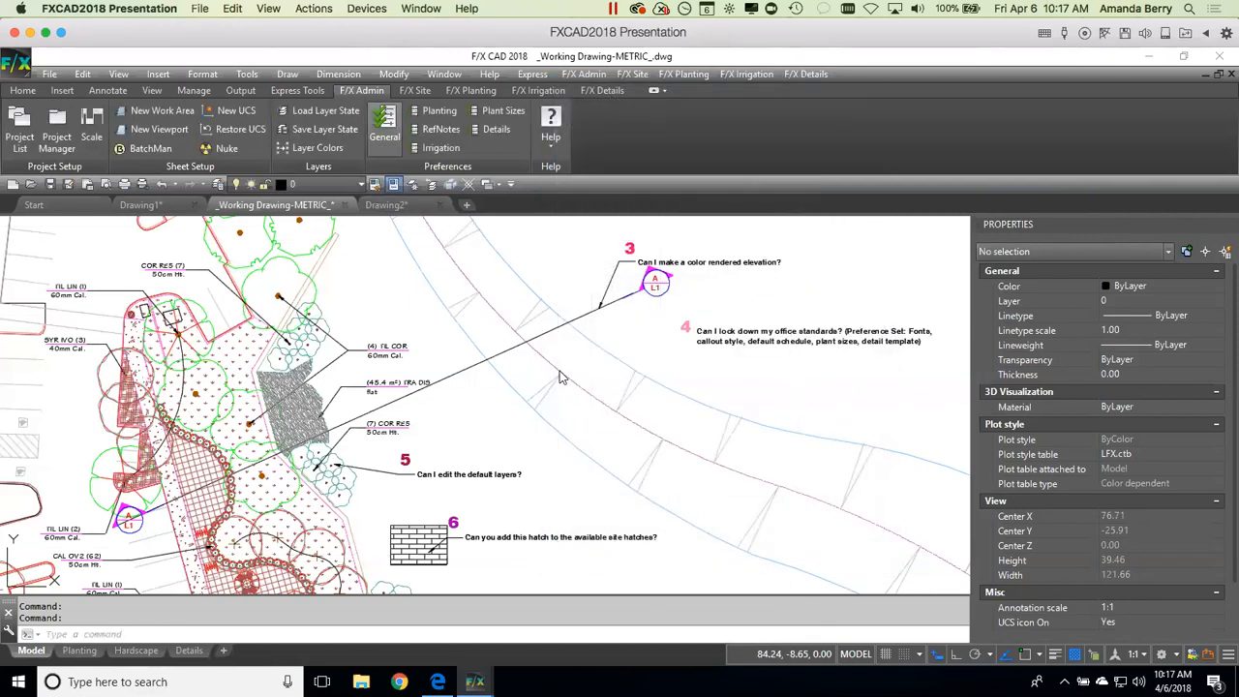
{"action": "left_click", "coordinate": [609, 560]}
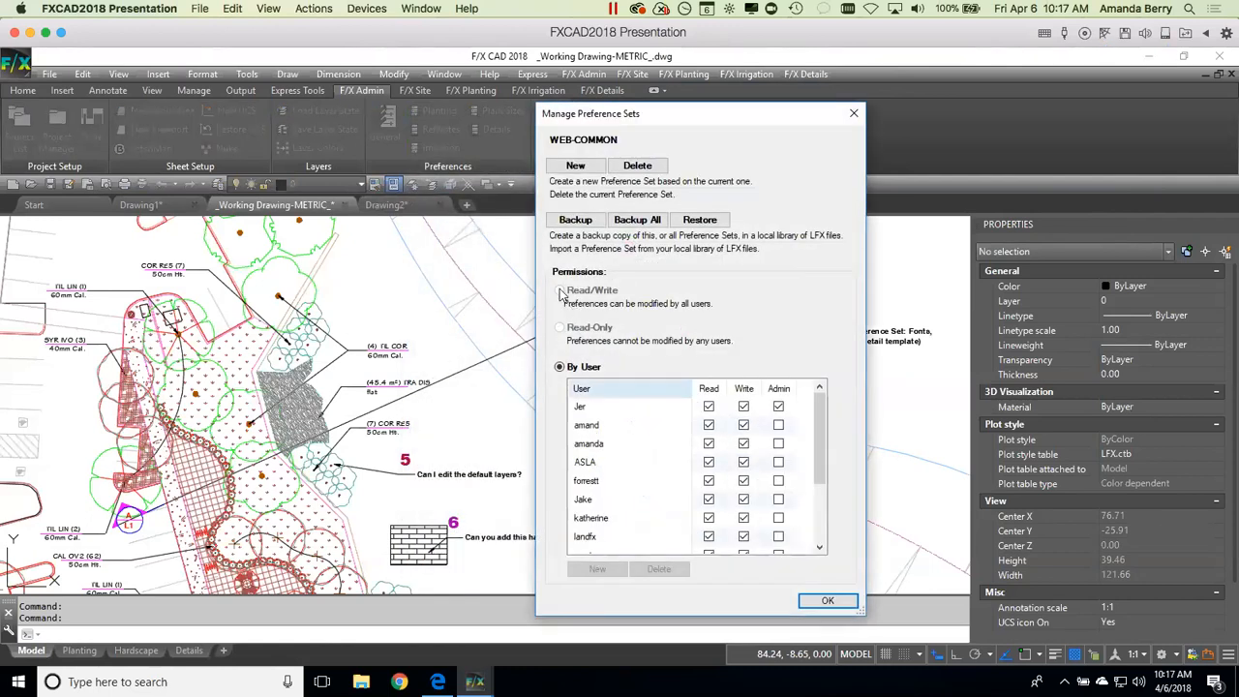
{"action": "left_click", "coordinate": [823, 600]}
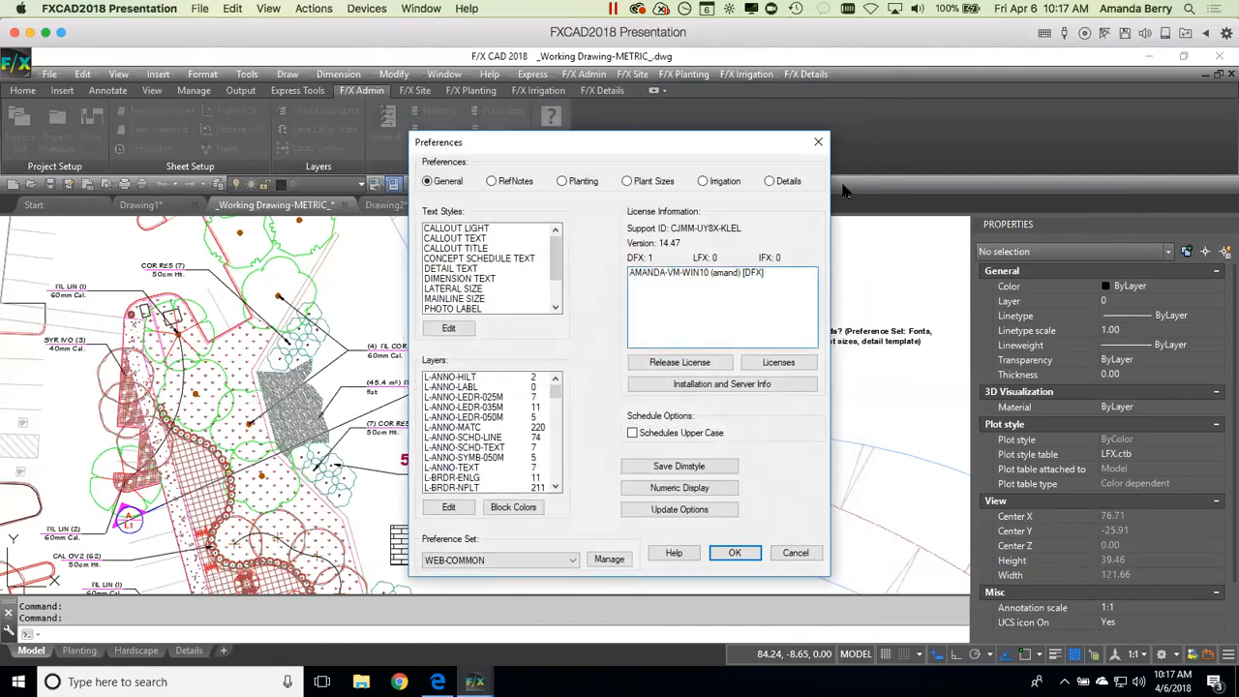
{"action": "left_click", "coordinate": [736, 554]}
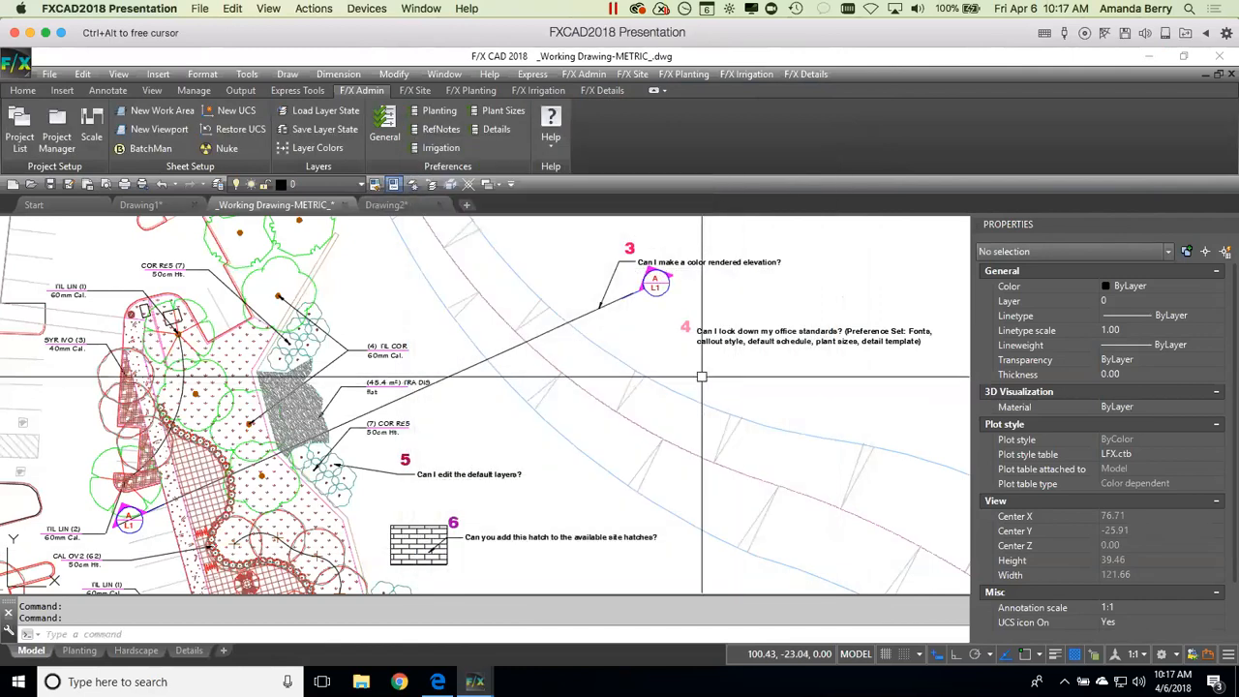
Step: Inspect the layers of a shrub, a tree and the grass hatch near question 5 in the object properties
{"action": "scroll", "coordinate": [674, 374], "scroll_direction": "down", "scroll_amount": 2}
{"action": "middle_click_drag", "start_coordinate": [744, 391], "coordinate": [730, 403]}
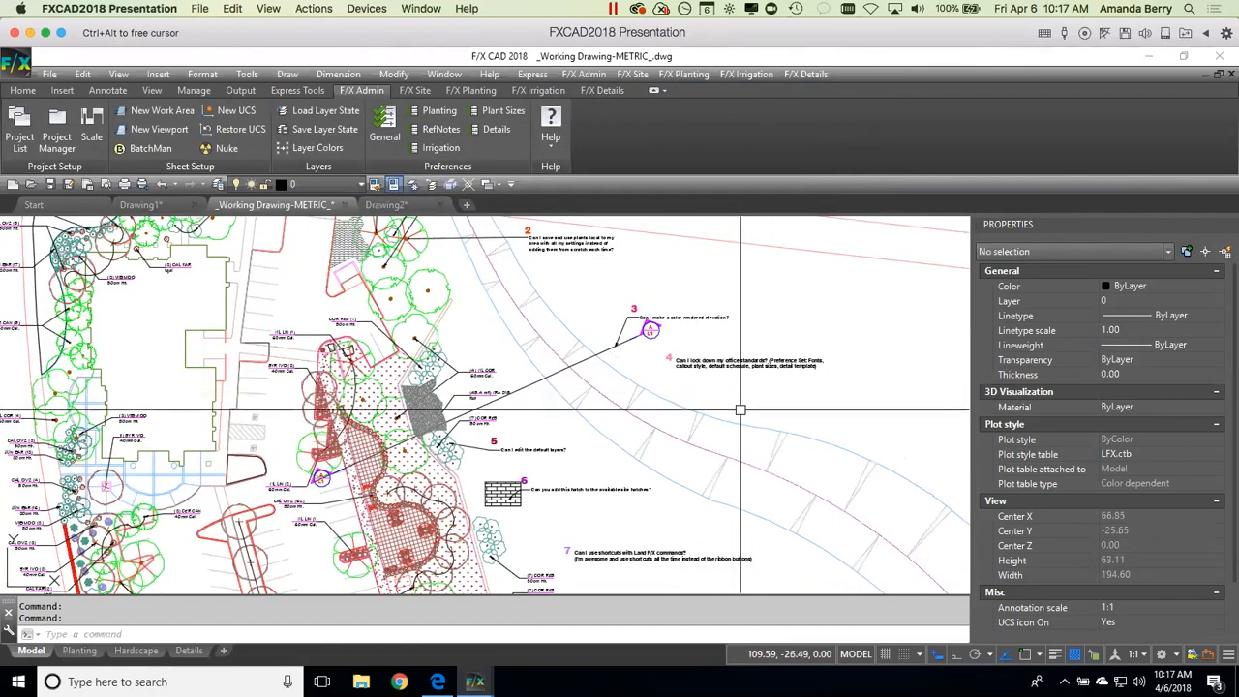
{"action": "middle_click_drag", "start_coordinate": [718, 457], "coordinate": [755, 379]}
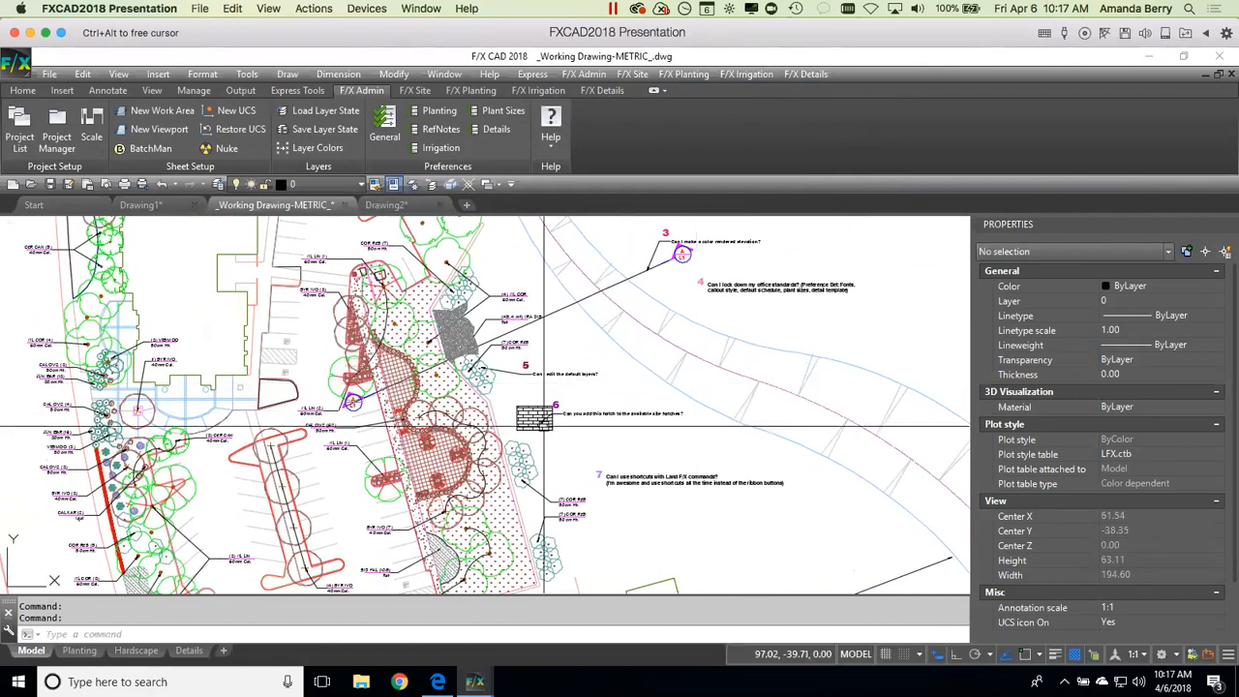
{"action": "scroll", "coordinate": [537, 385], "scroll_direction": "up", "scroll_amount": 4}
{"action": "middle_click_drag", "start_coordinate": [537, 386], "coordinate": [669, 414]}
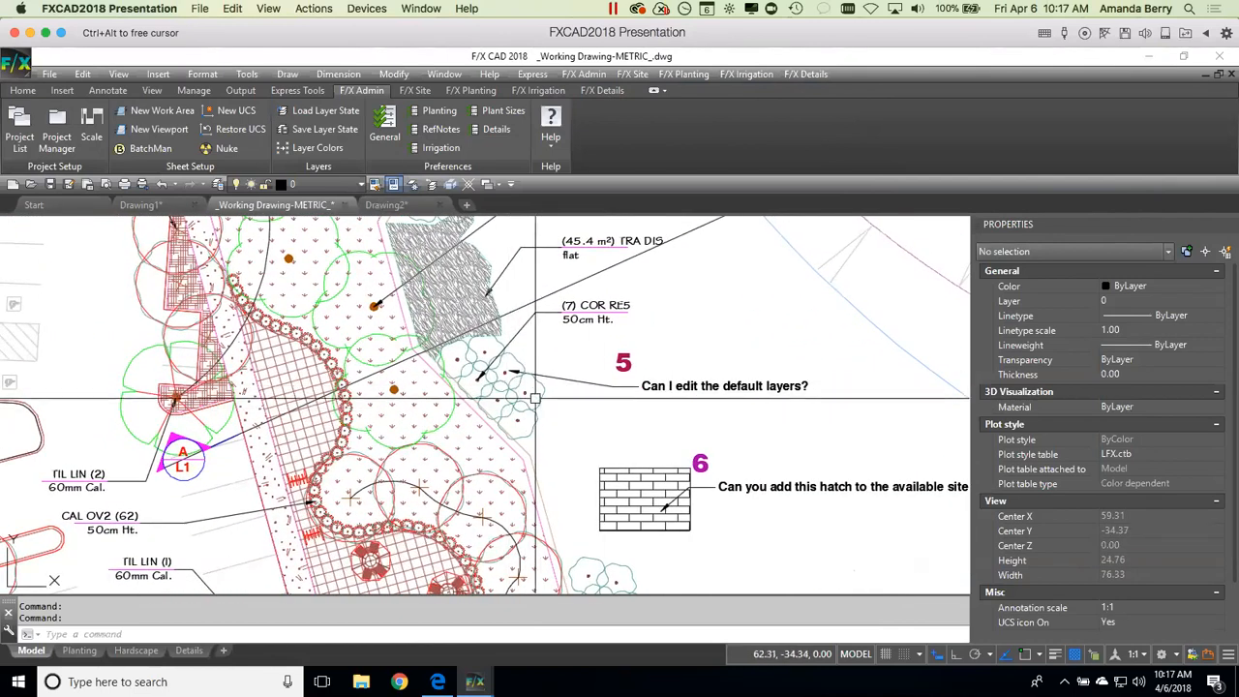
{"action": "left_click", "coordinate": [541, 391]}
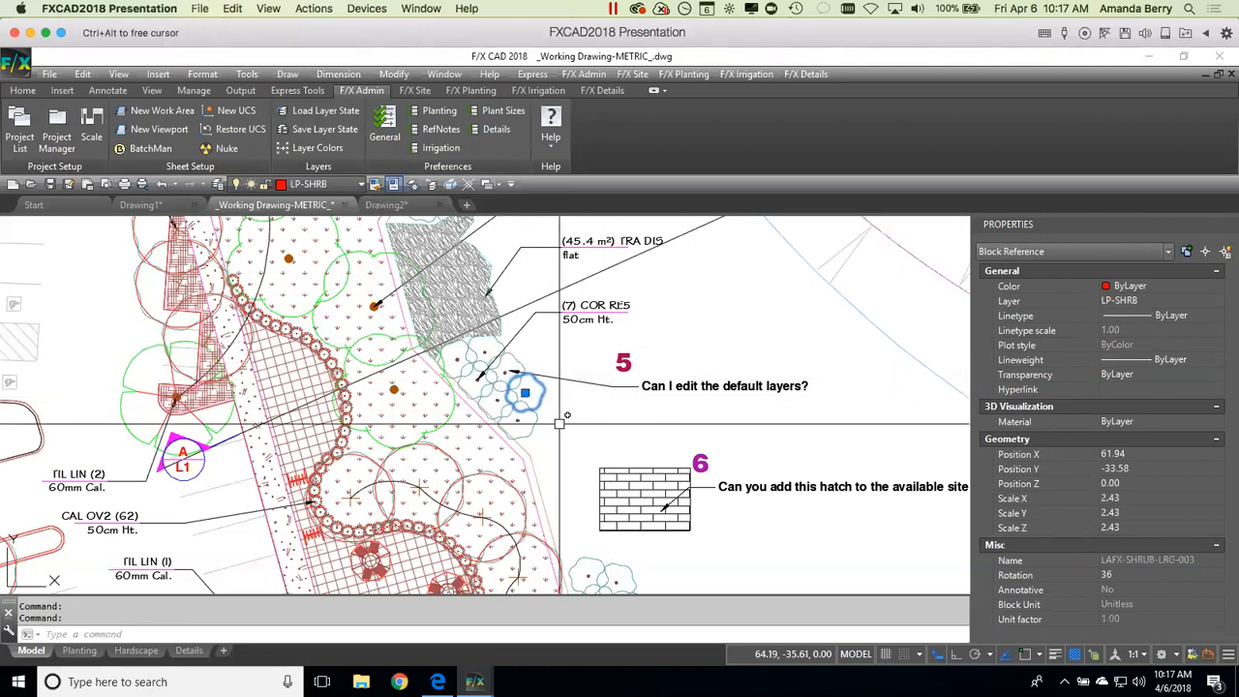
{"action": "key", "text": "Escape"}
{"action": "left_click", "coordinate": [392, 391]}
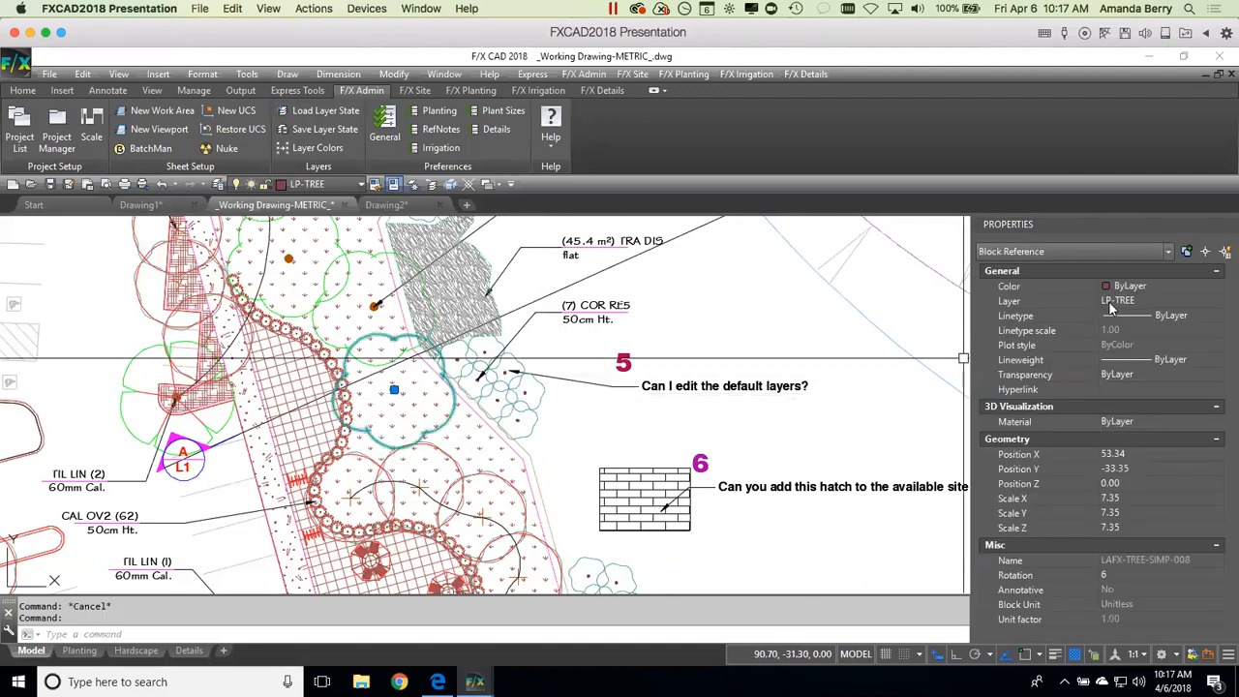
{"action": "key", "text": "Escape"}
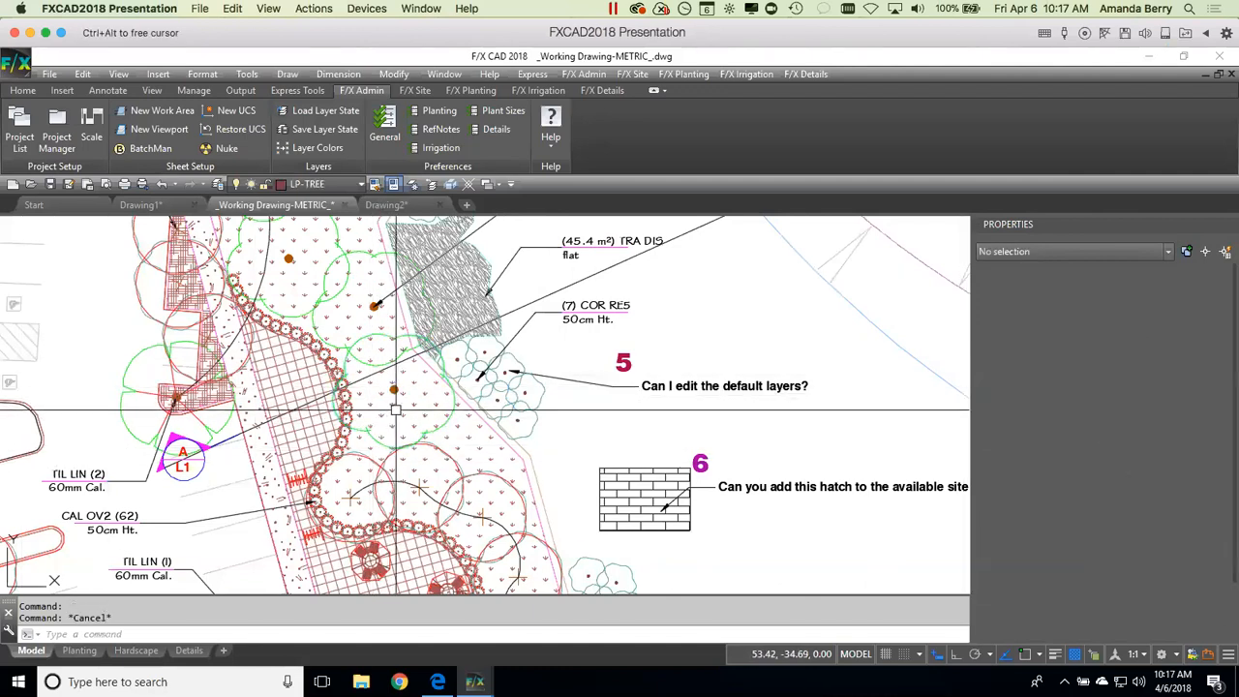
{"action": "left_click", "coordinate": [402, 414]}
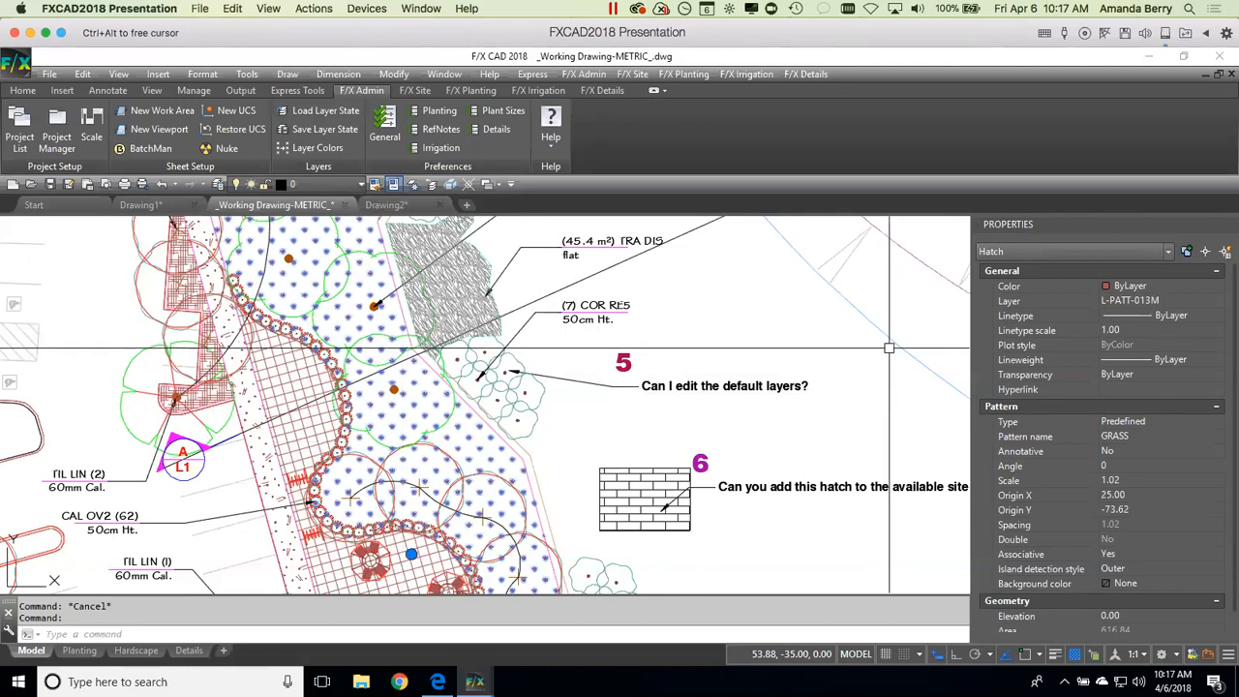
{"action": "key", "text": "Escape"}
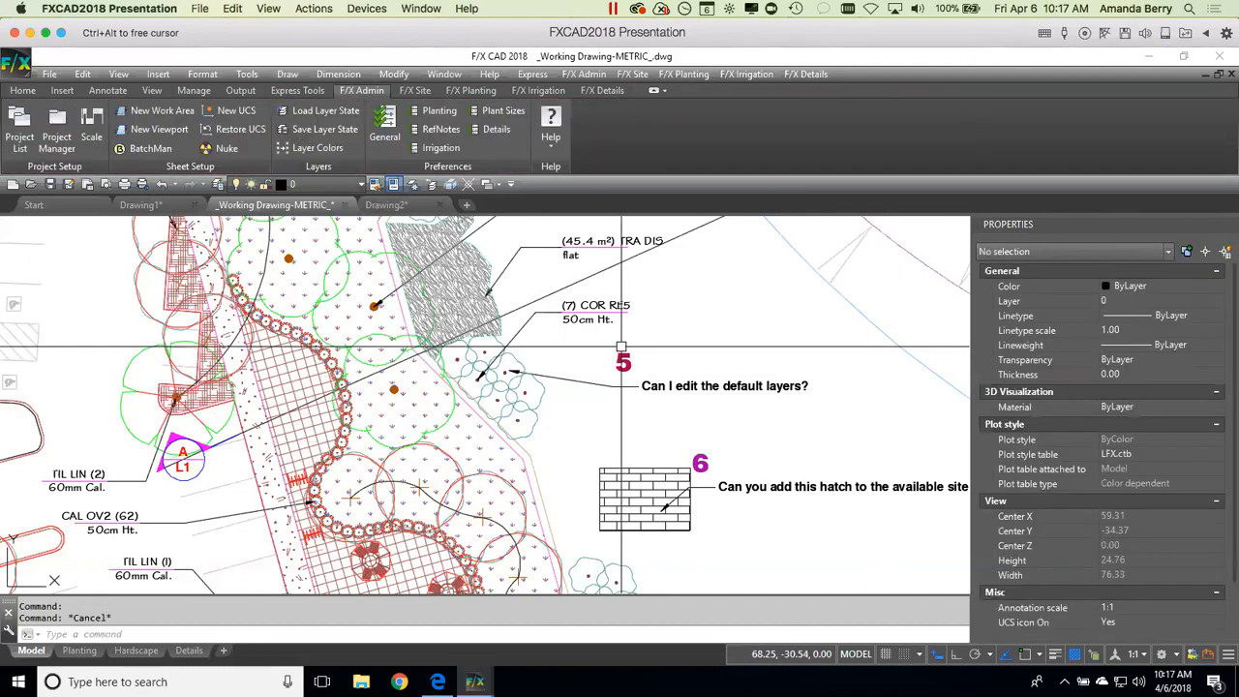
Step: Open the Layer Properties Manager and browse down to the LK and LP layers
{"action": "type", "text": "LA"}
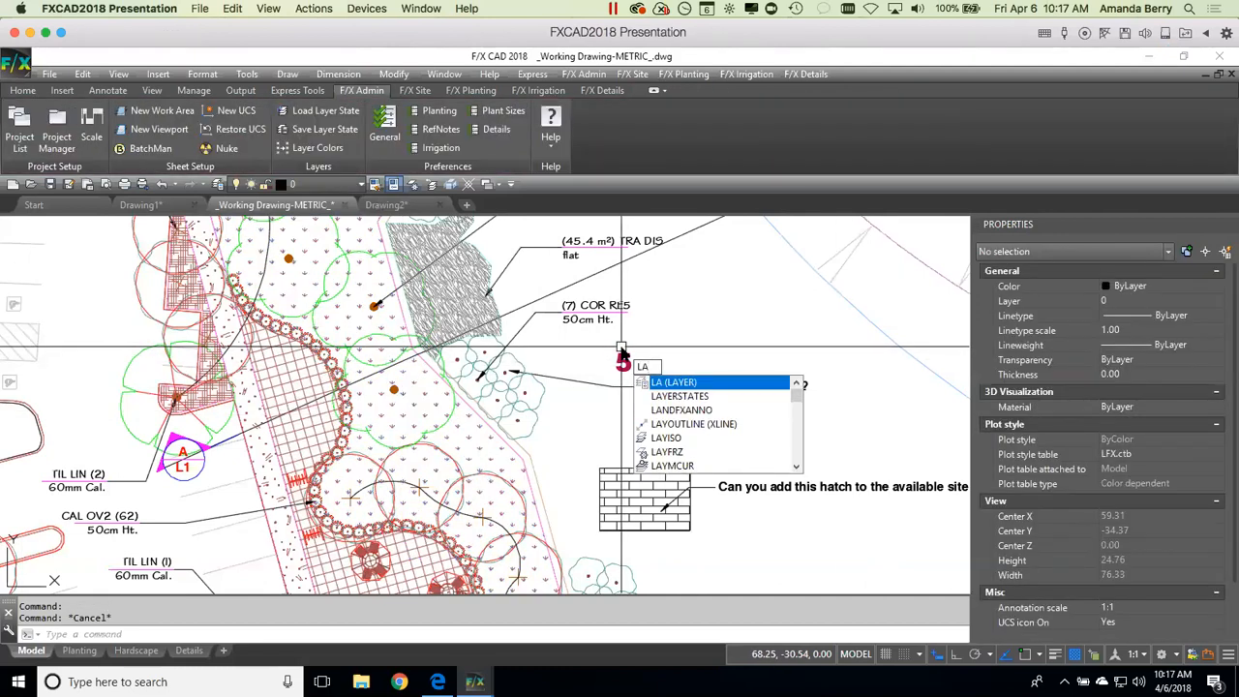
{"action": "key", "text": "Return"}
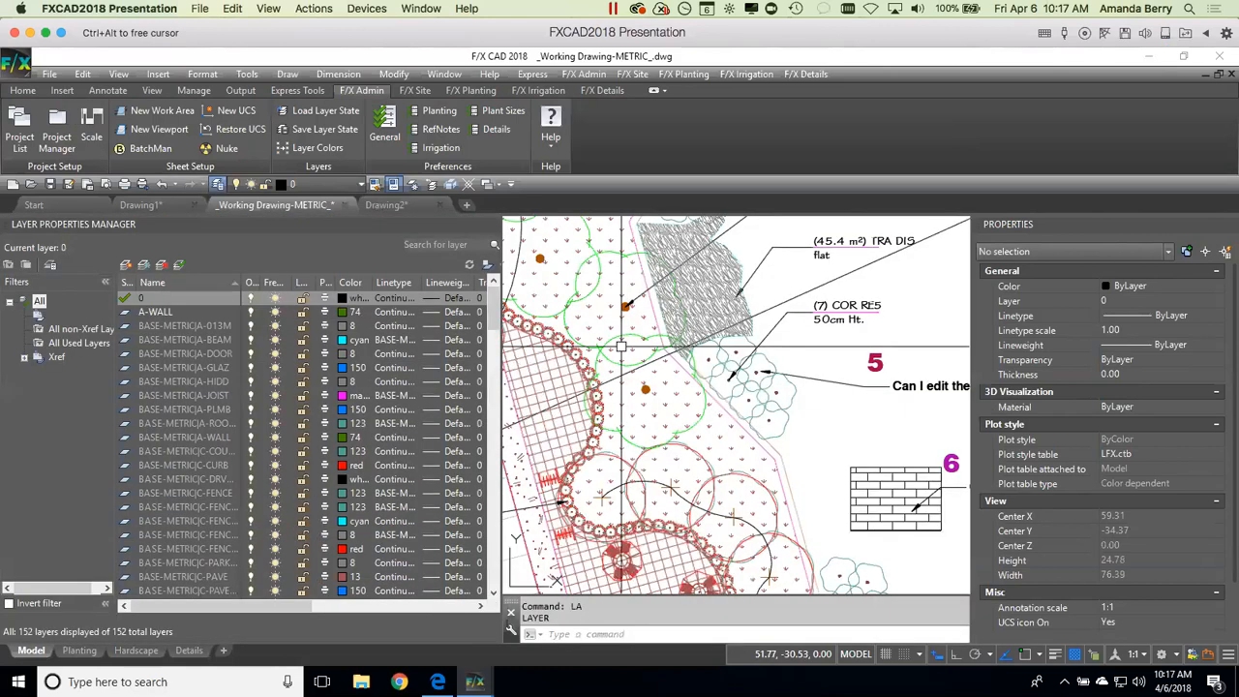
{"action": "left_click_drag", "start_coordinate": [494, 309], "coordinate": [484, 547]}
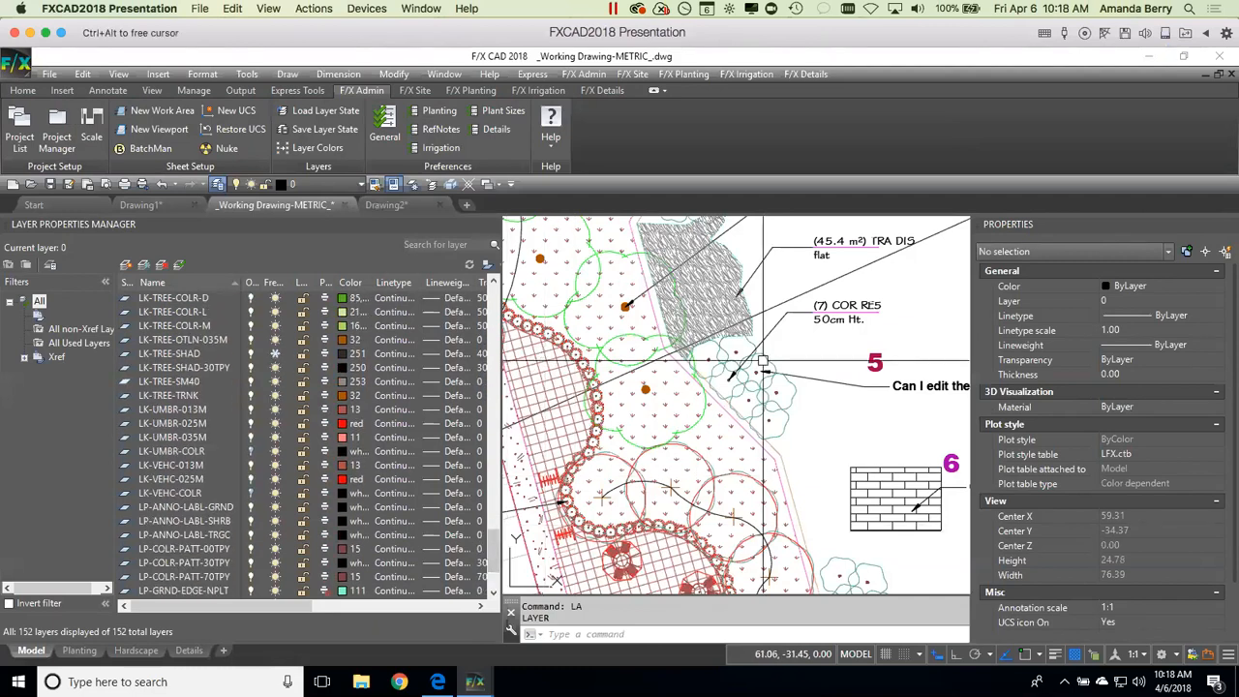
{"action": "middle_click_drag", "start_coordinate": [843, 412], "coordinate": [714, 432]}
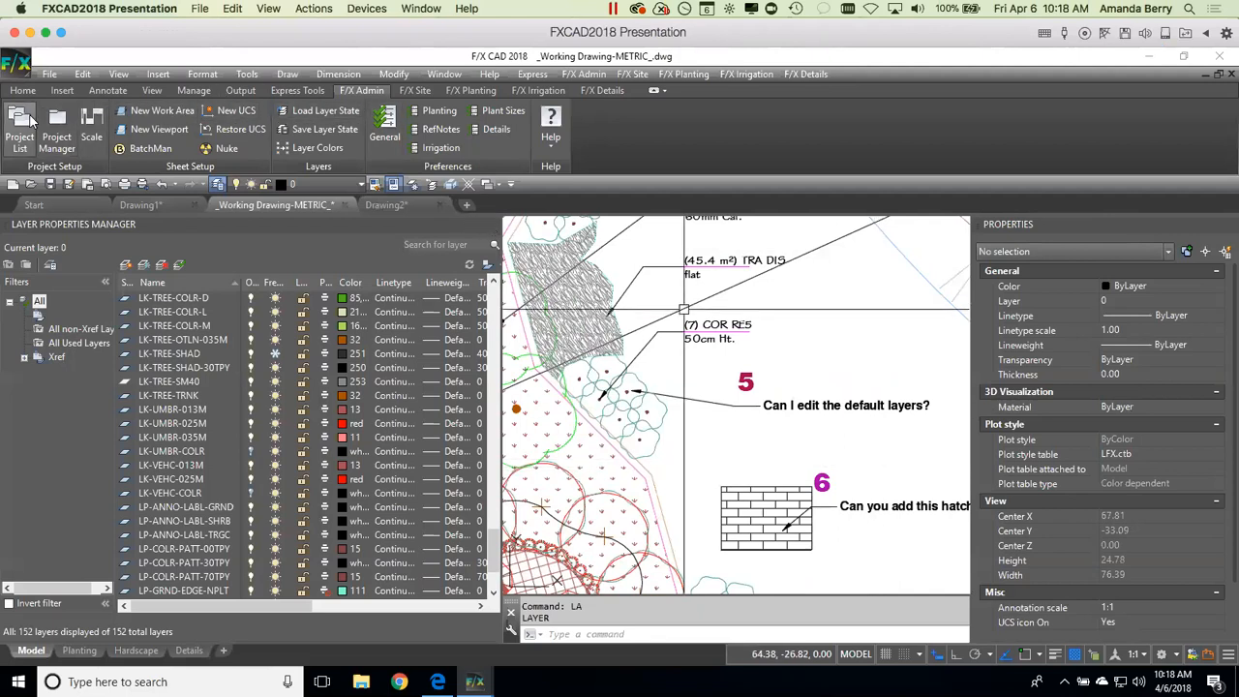
Step: Open the default layer L-SITE-BLKS for editing in the General preferences, view its color options, and cancel the edit
{"action": "left_click", "coordinate": [384, 124]}
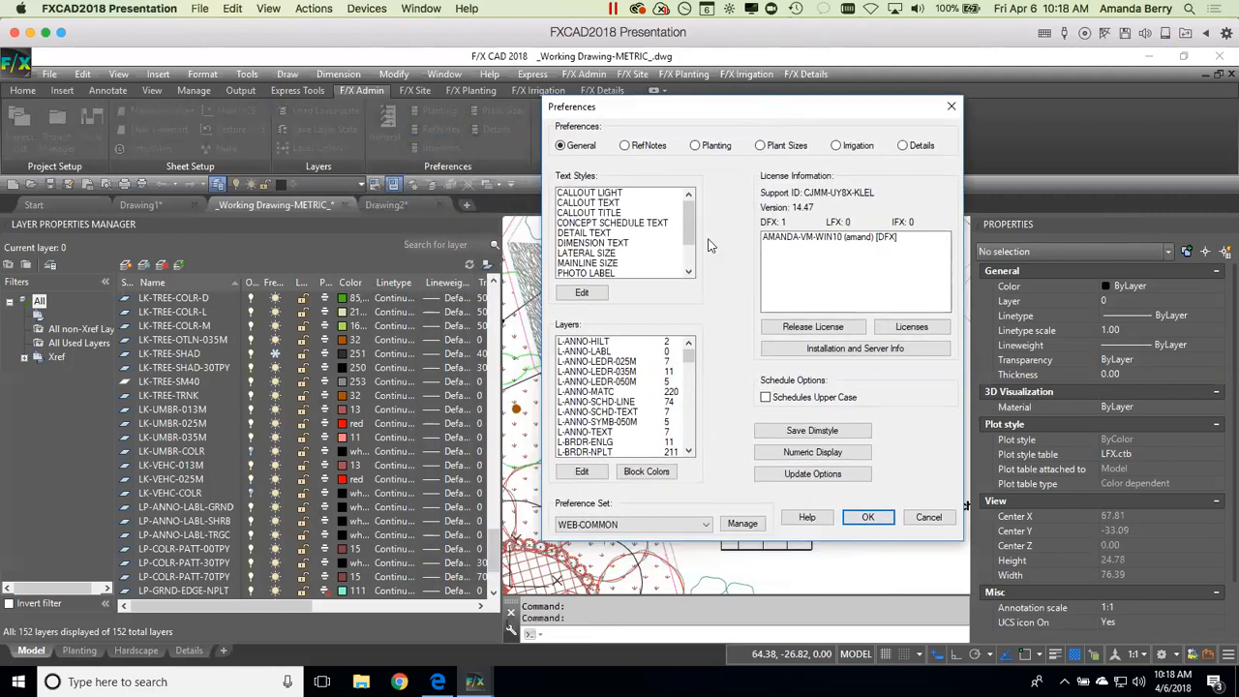
{"action": "left_click_drag", "start_coordinate": [692, 356], "coordinate": [692, 375]}
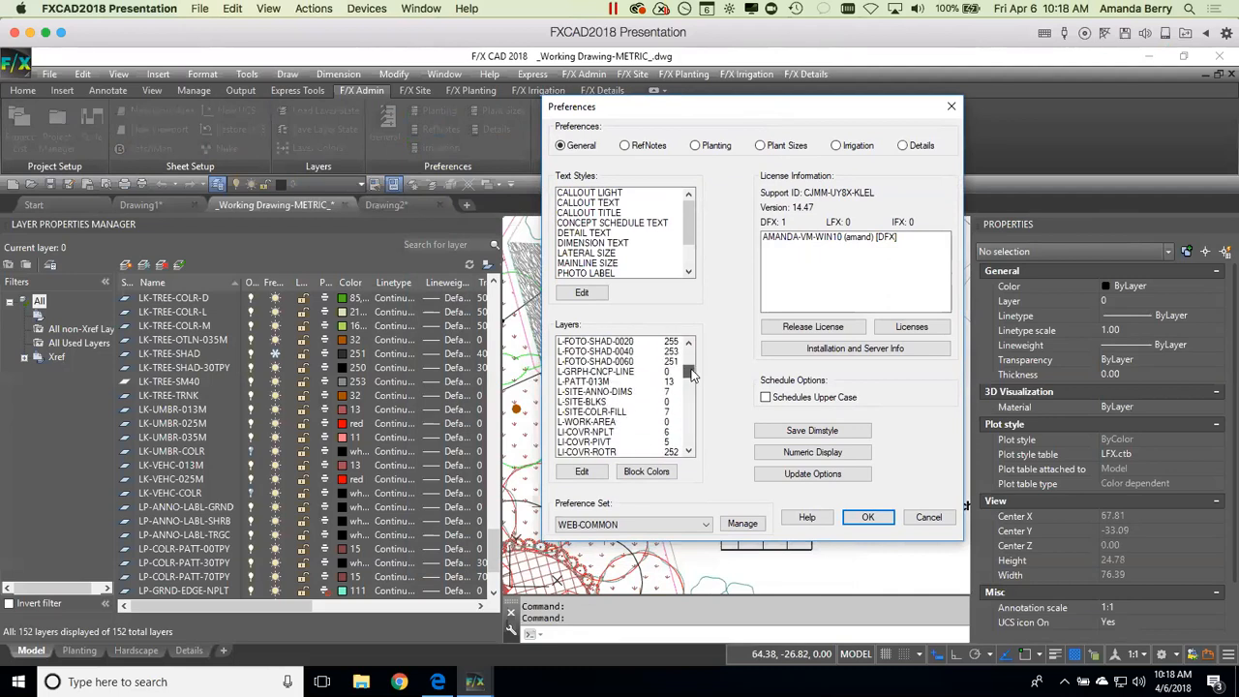
{"action": "left_click", "coordinate": [611, 411]}
{"action": "left_click", "coordinate": [602, 401]}
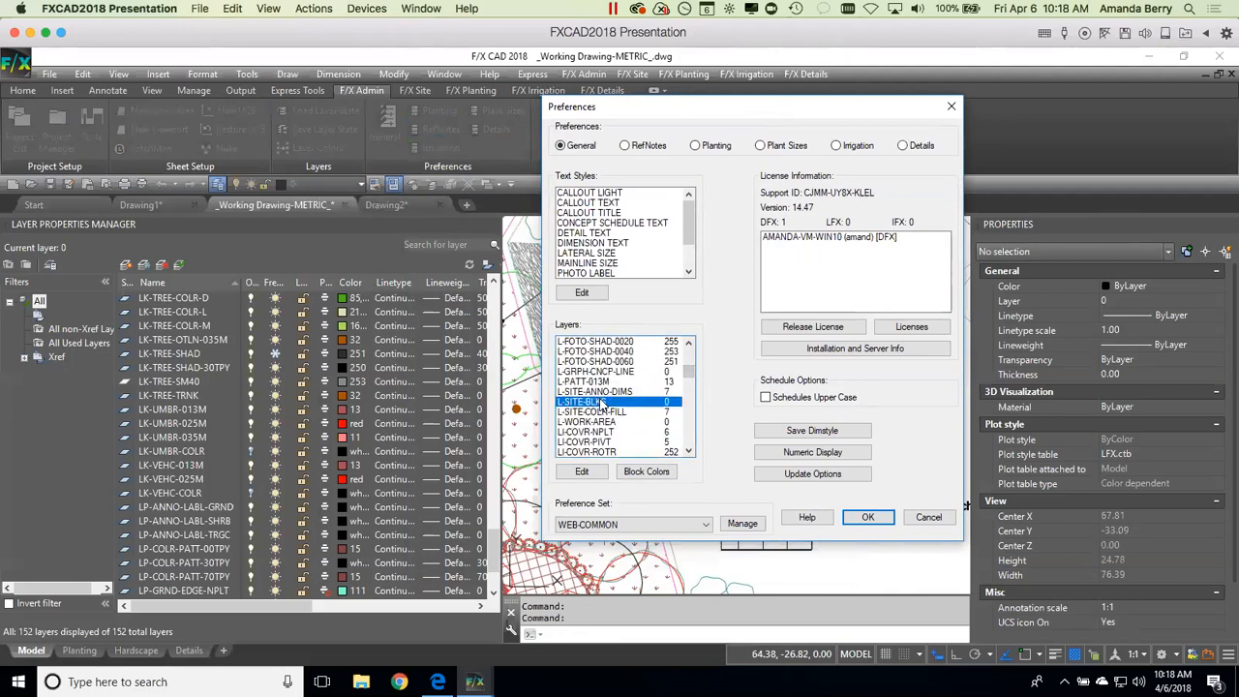
{"action": "left_click", "coordinate": [583, 472]}
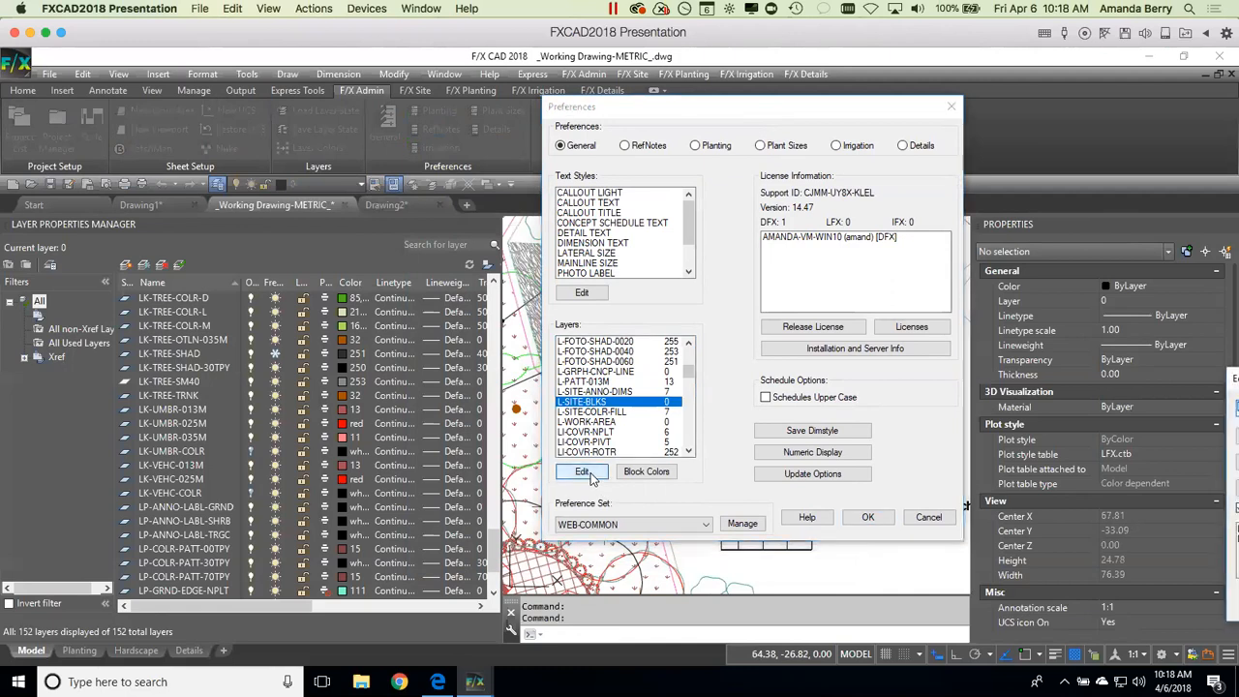
{"action": "left_click_drag", "start_coordinate": [1231, 377], "coordinate": [601, 149]}
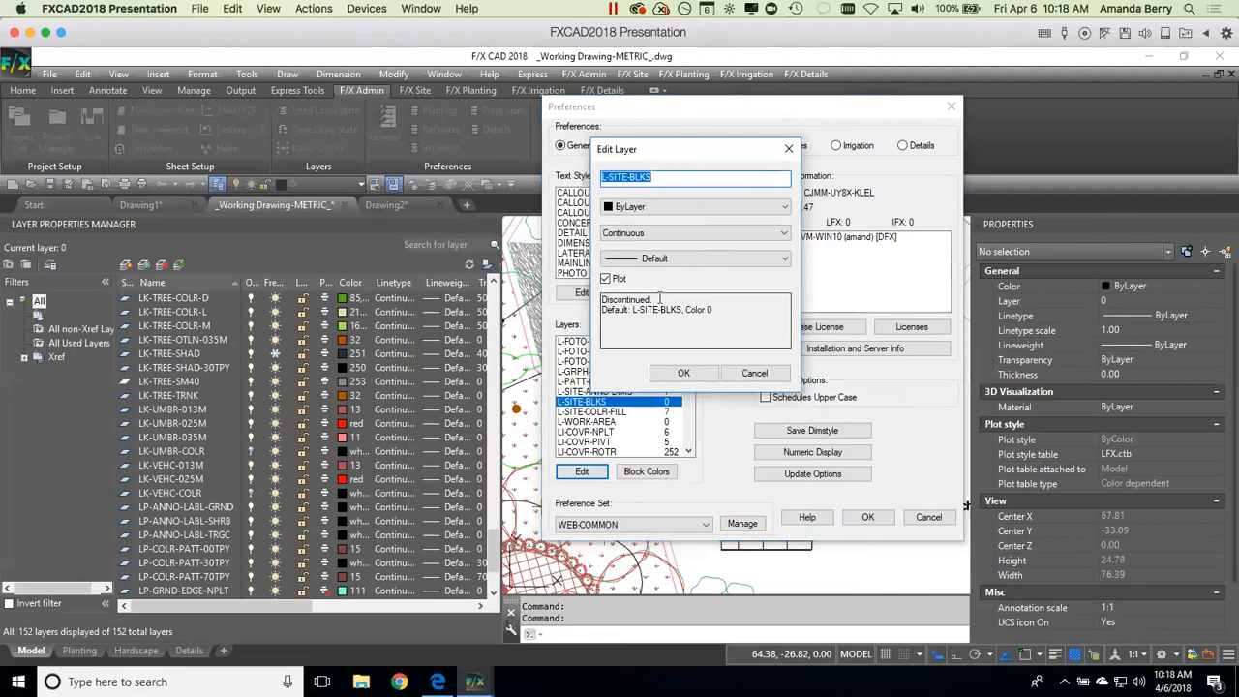
{"action": "left_click", "coordinate": [656, 207]}
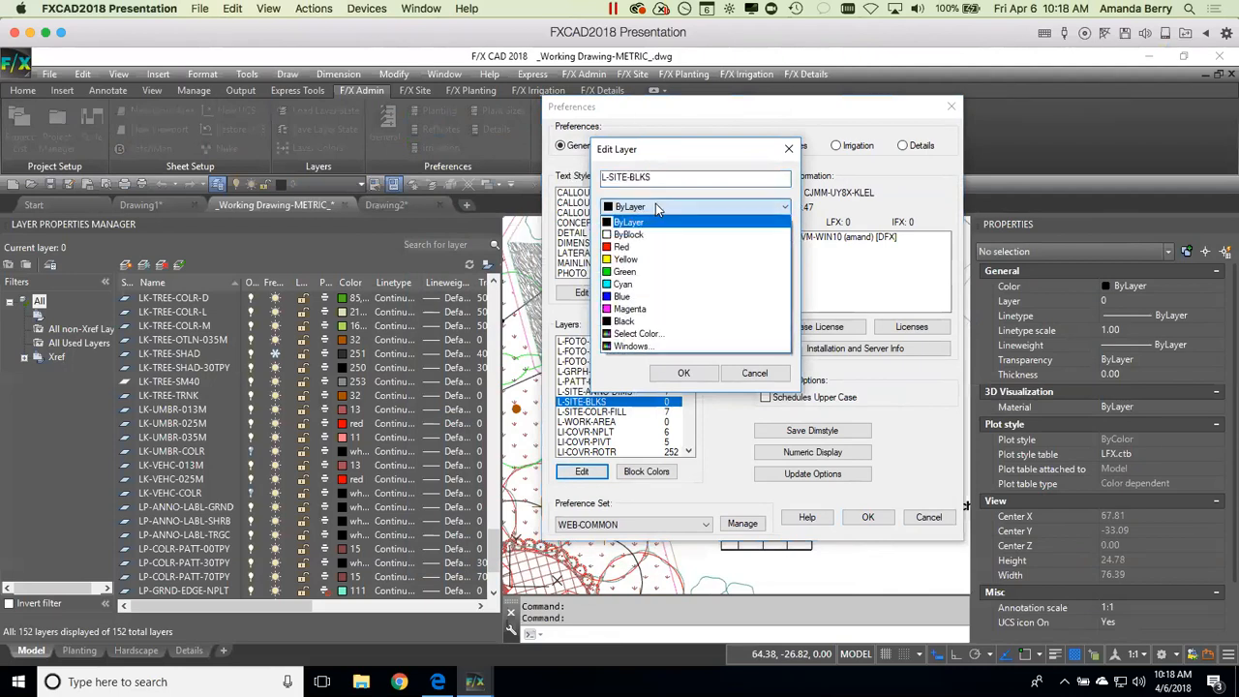
{"action": "left_click", "coordinate": [676, 210]}
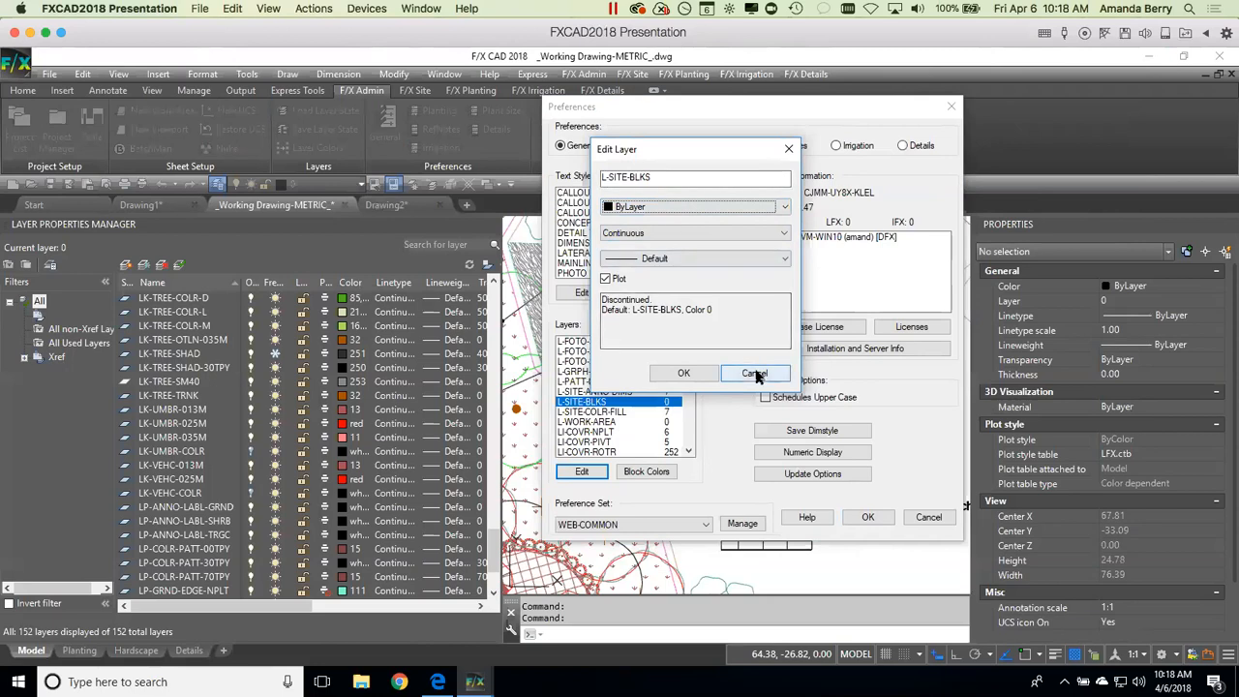
{"action": "left_click", "coordinate": [755, 374]}
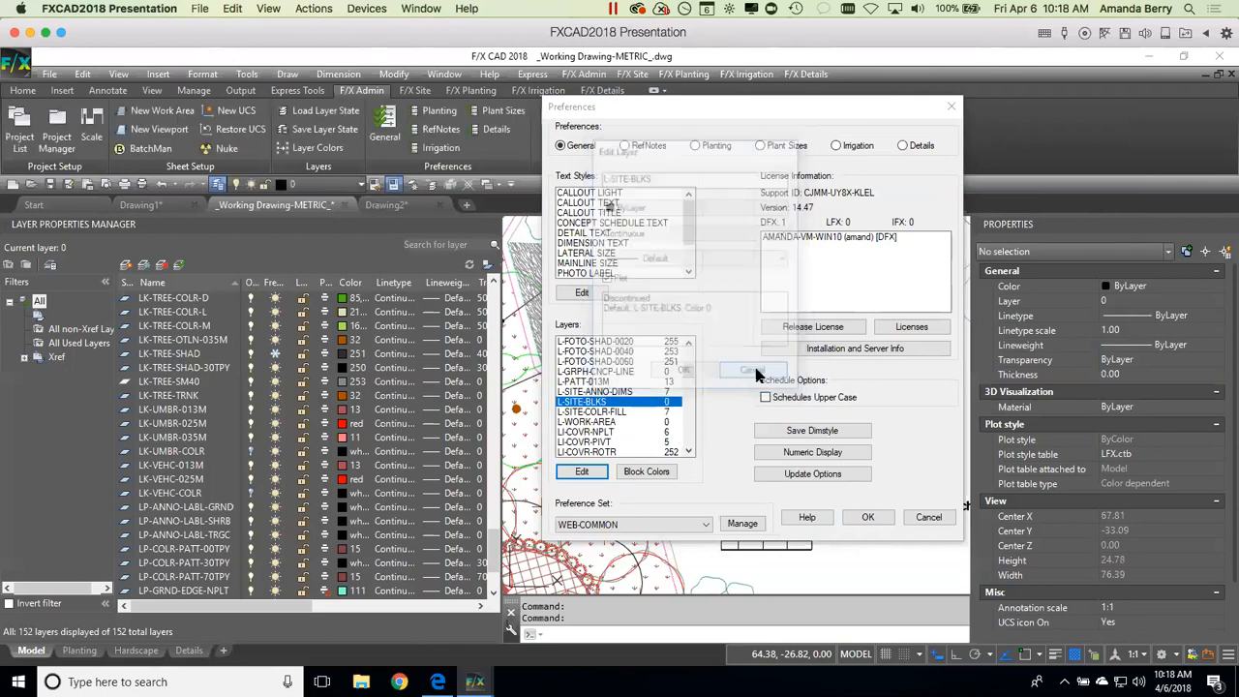
Step: Browse further through the default layers, select L-WORK-AREA, and cancel the preferences
{"action": "scroll", "coordinate": [693, 377], "scroll_direction": "down", "scroll_amount": 1}
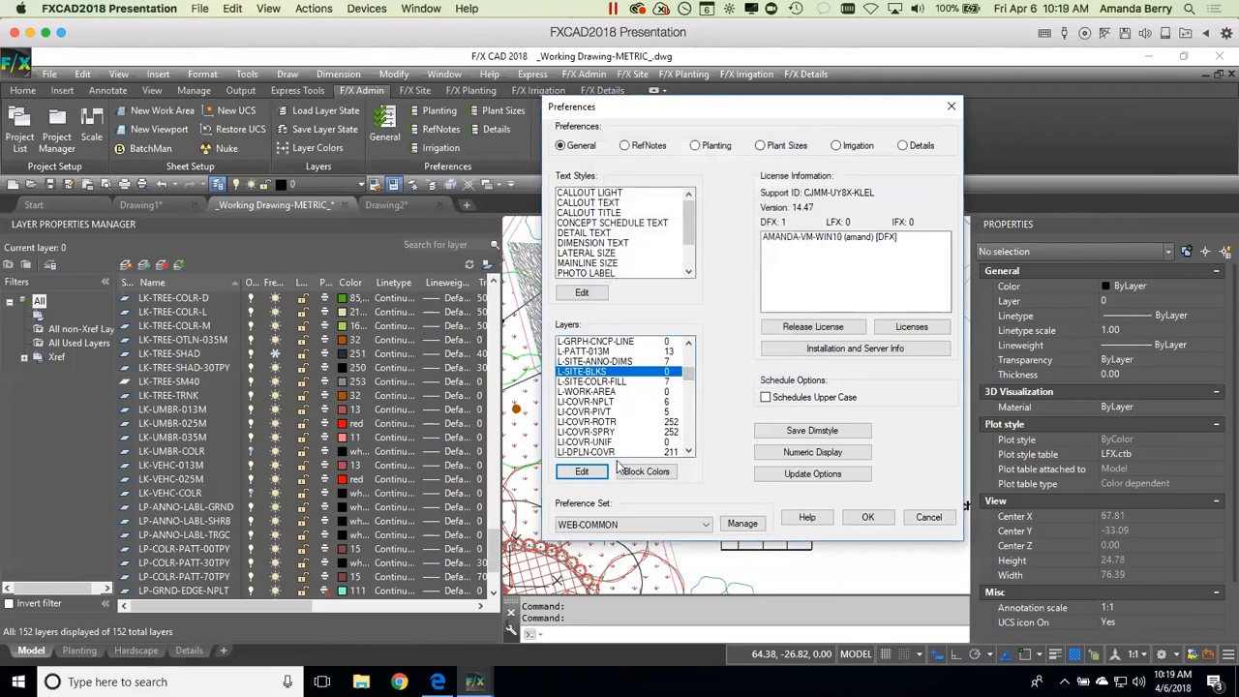
{"action": "left_click", "coordinate": [619, 391]}
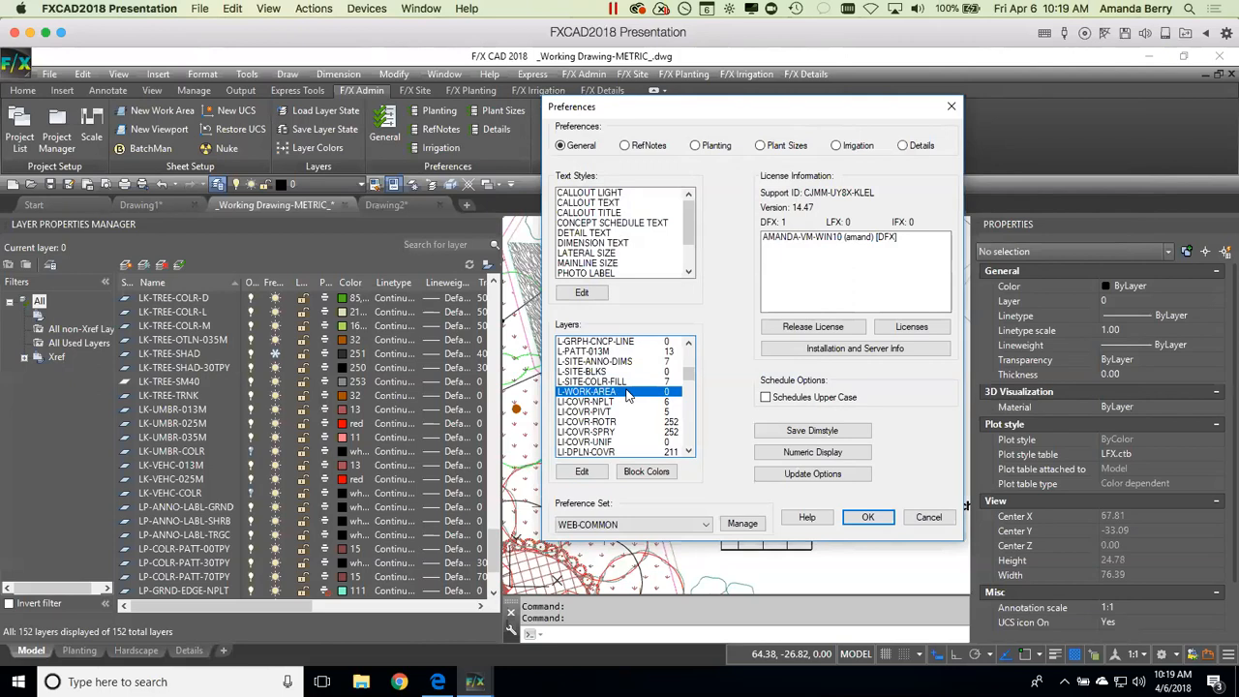
{"action": "left_click", "coordinate": [928, 518]}
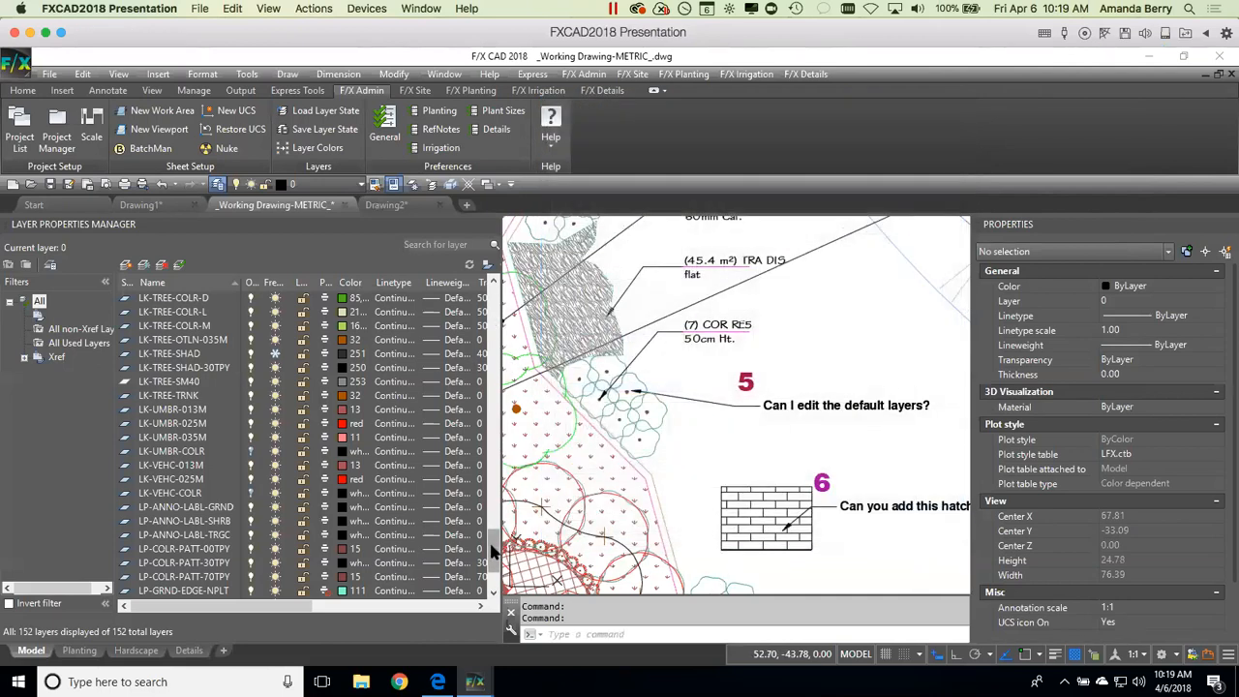
Step: Explode one shrub block beside question 5 and select one of its arcs to inspect its layer
{"action": "left_click_drag", "start_coordinate": [493, 545], "coordinate": [492, 541]}
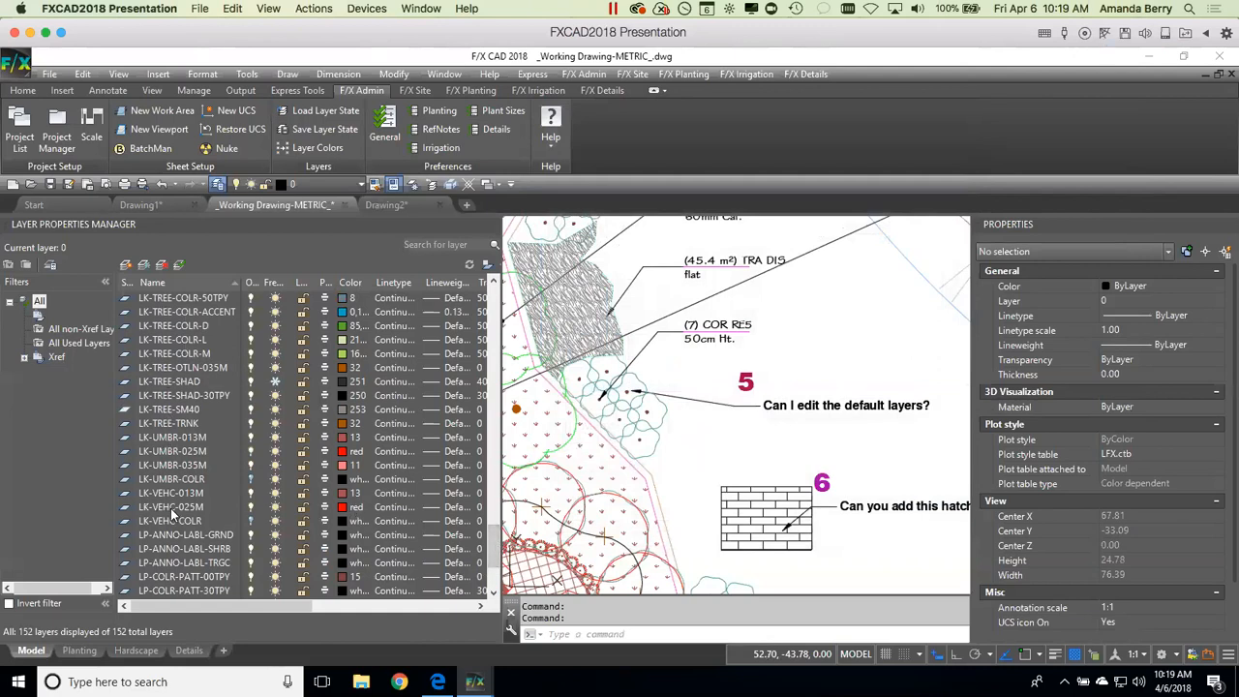
{"action": "left_click", "coordinate": [668, 414]}
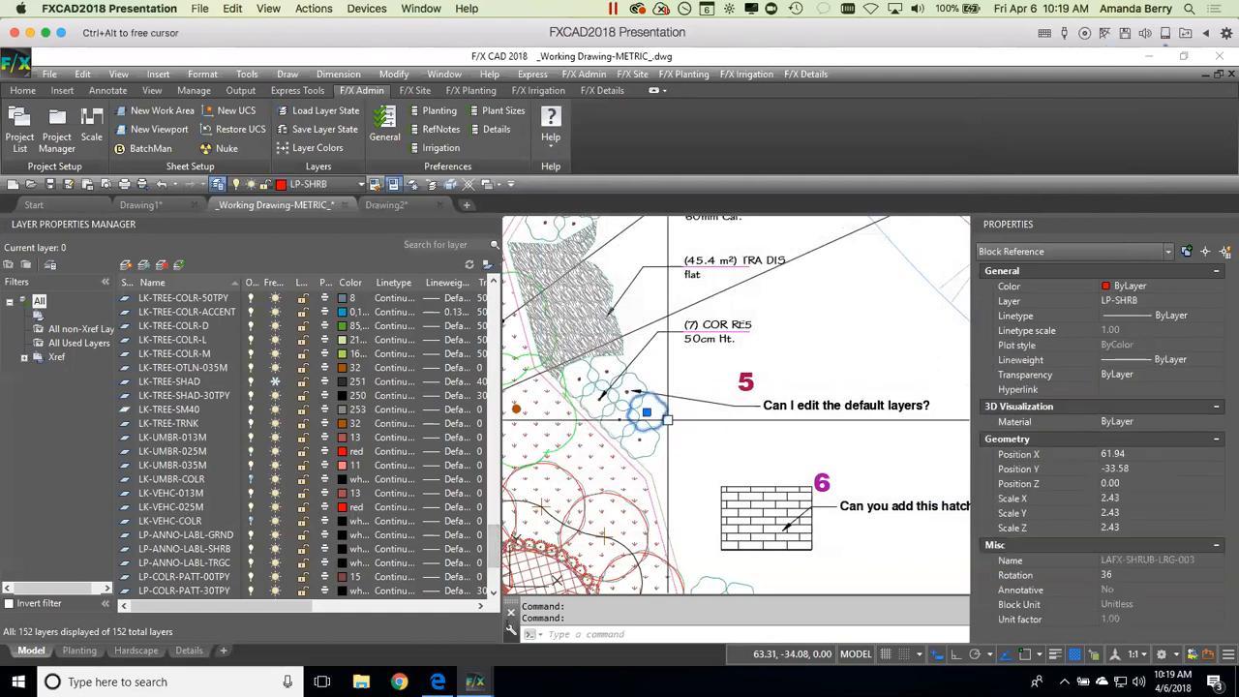
{"action": "type", "text": "x"}
{"action": "key", "text": "Return"}
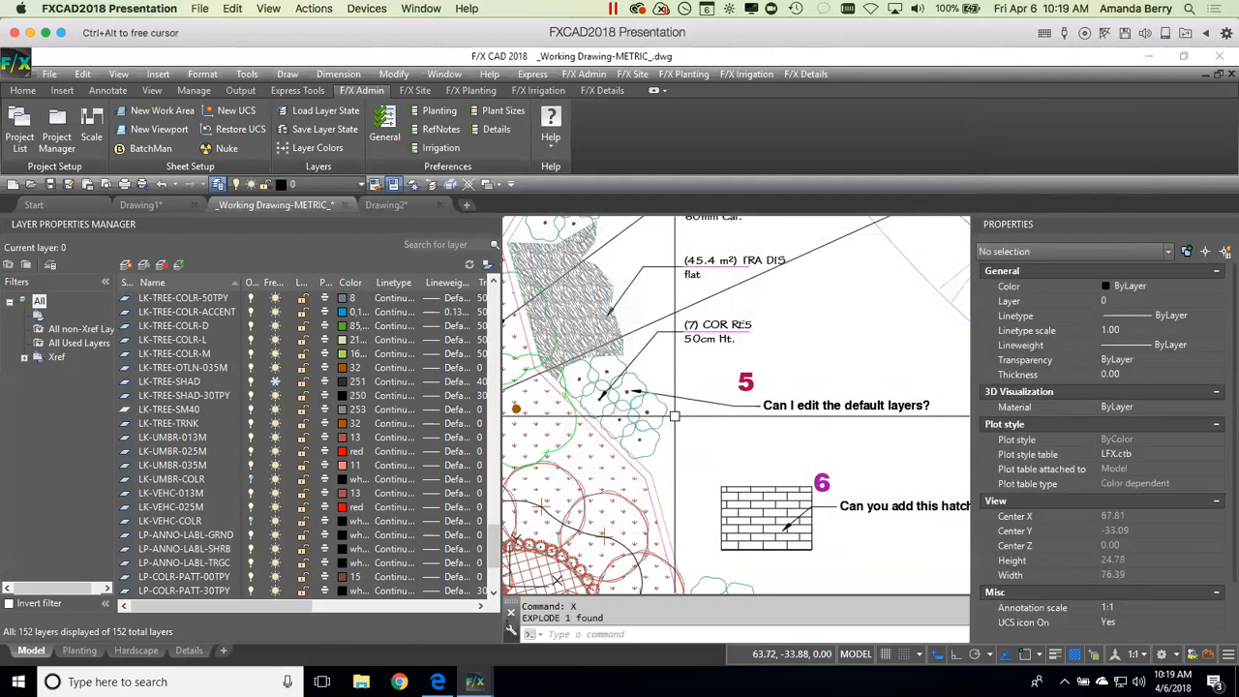
{"action": "left_click", "coordinate": [667, 413]}
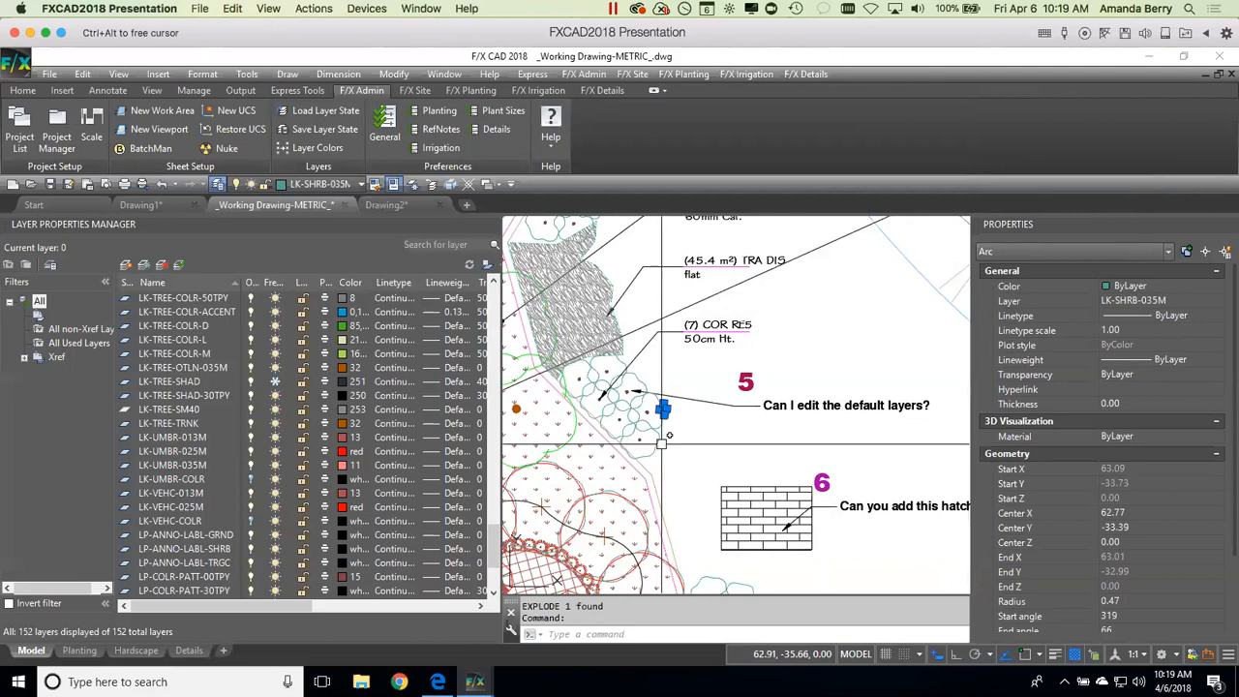
Step: Clear the arc selection, bring question 6 and its brick hatch into view, and close the Layer Properties Manager
{"action": "scroll", "coordinate": [678, 465], "scroll_direction": "down", "scroll_amount": 2}
{"action": "middle_click_drag", "start_coordinate": [740, 483], "coordinate": [688, 409]}
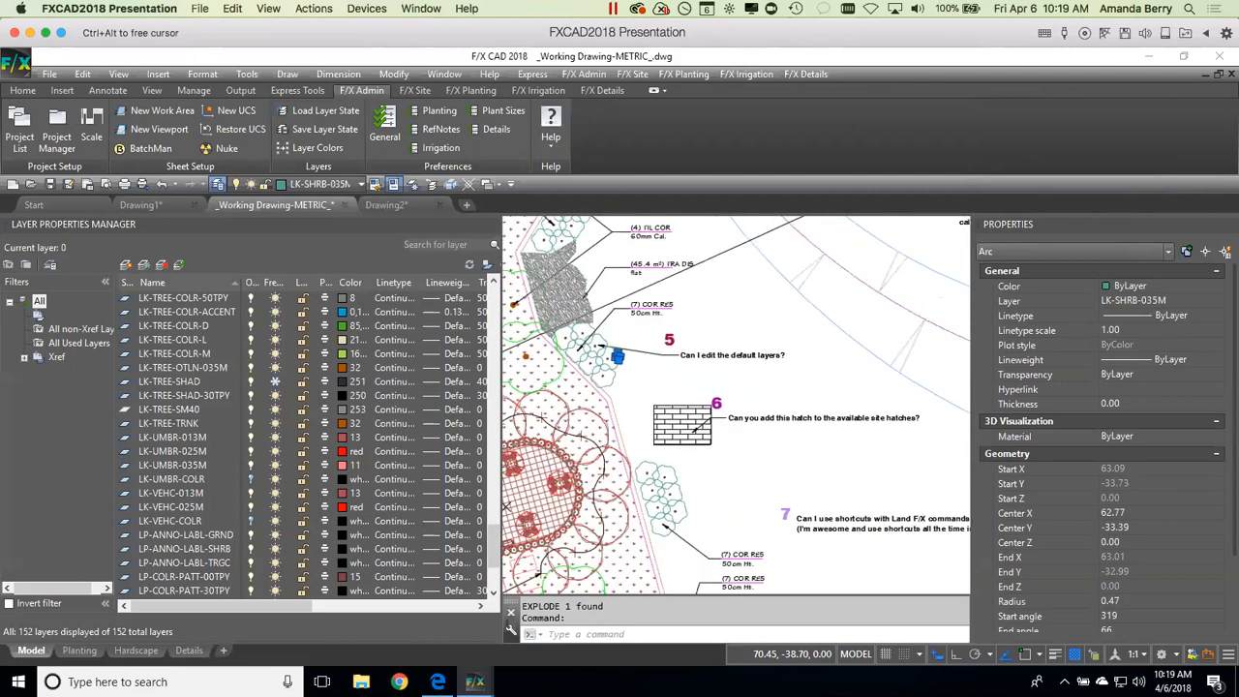
{"action": "key", "text": "Escape"}
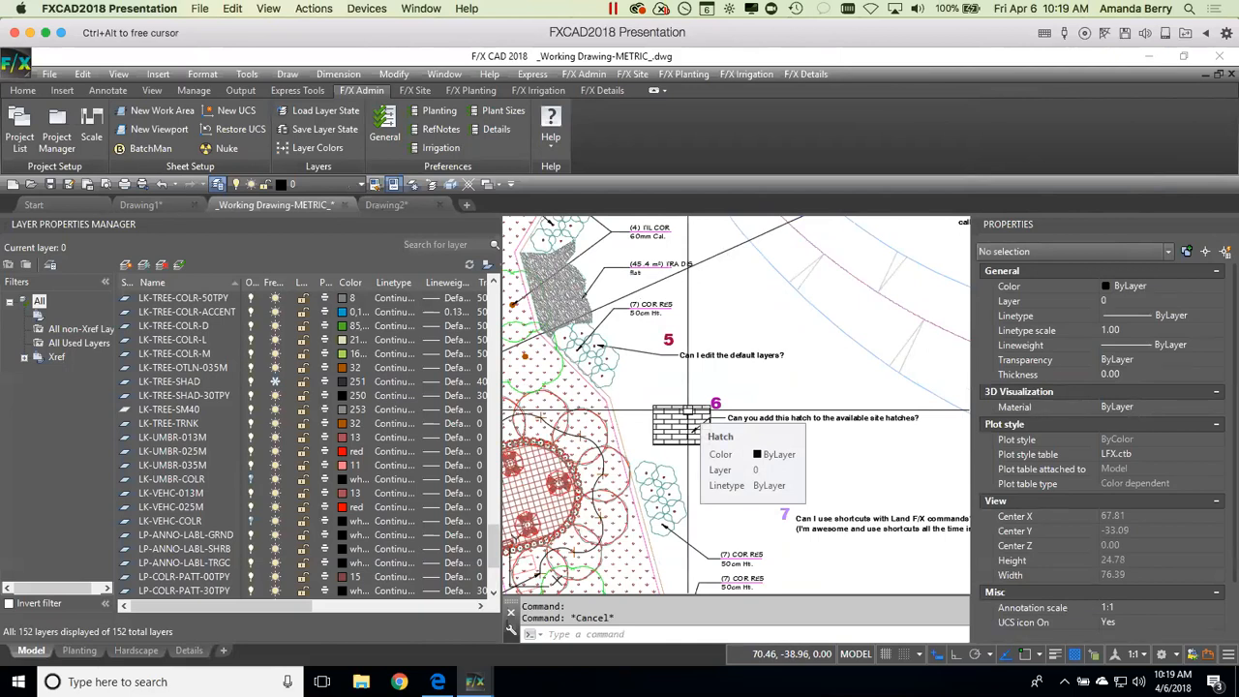
{"action": "scroll", "coordinate": [689, 410], "scroll_direction": "up", "scroll_amount": 5}
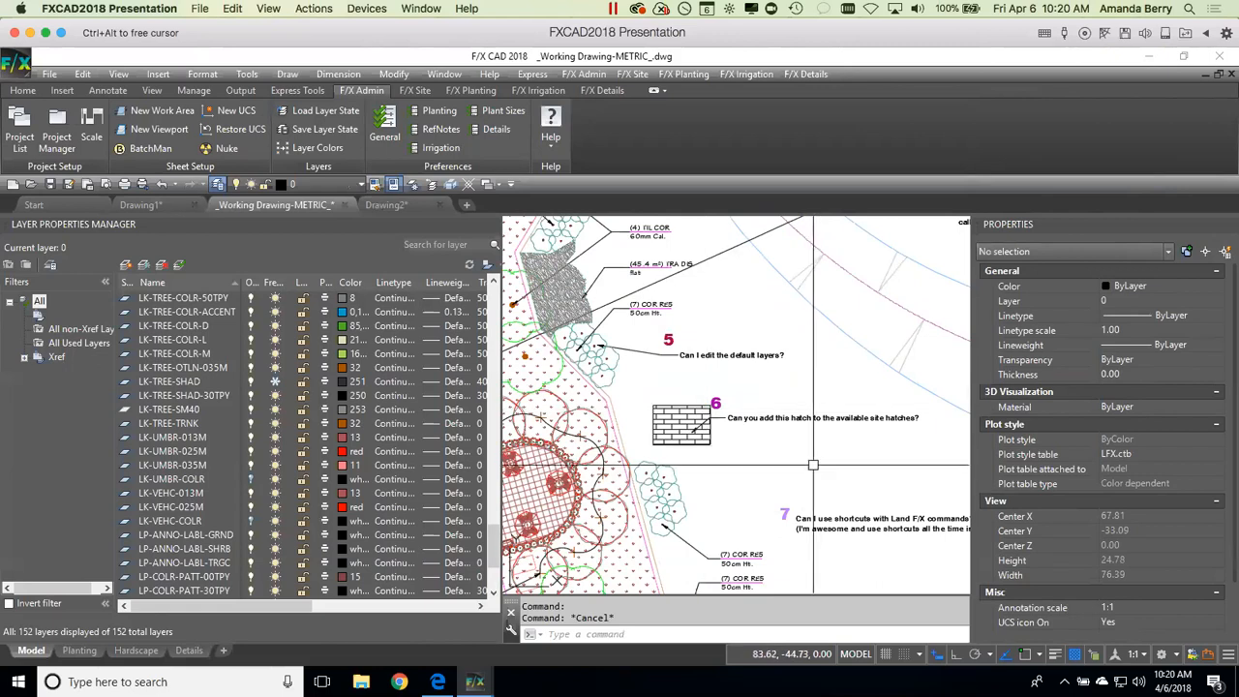
{"action": "scroll", "coordinate": [796, 419], "scroll_direction": "down", "scroll_amount": 2}
{"action": "mouse_move", "coordinate": [798, 422]}
{"action": "middle_mouse_down"}
{"action": "mouse_move", "coordinate": [768, 429]}
{"action": "mouse_move", "coordinate": [808, 411]}
{"action": "mouse_move", "coordinate": [780, 416]}
{"action": "middle_mouse_up"}
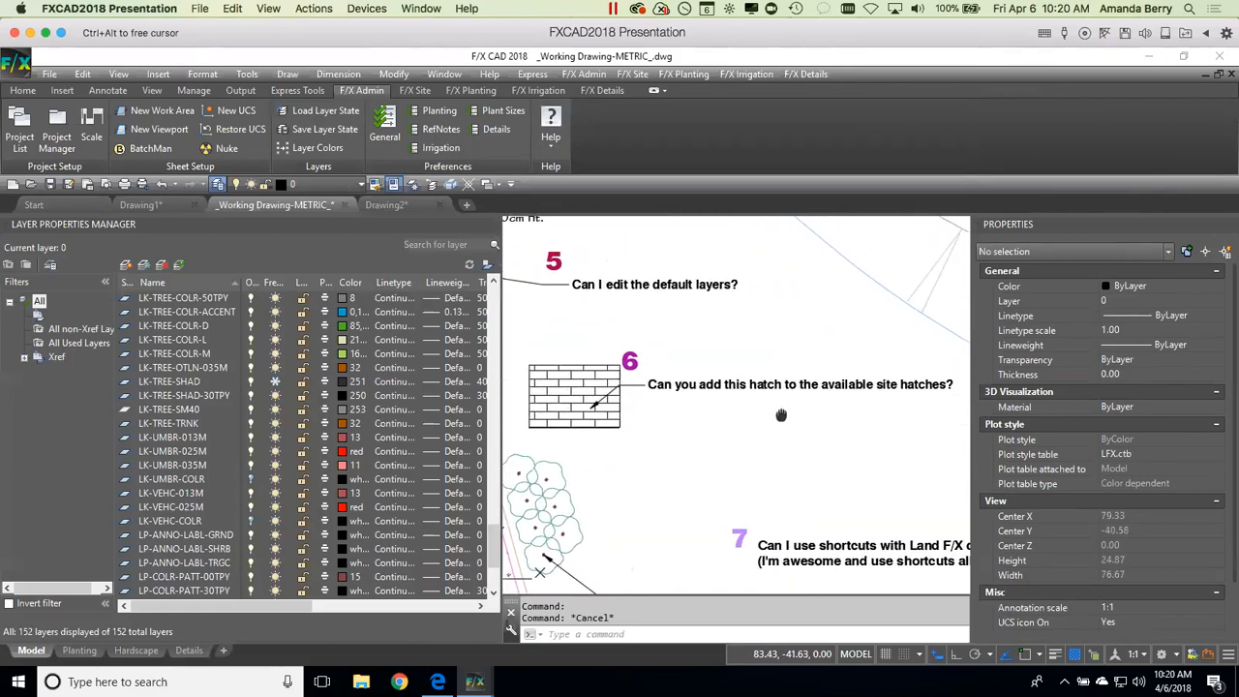
{"action": "left_click", "coordinate": [494, 223]}
{"action": "middle_click_drag", "start_coordinate": [355, 355], "coordinate": [614, 361]}
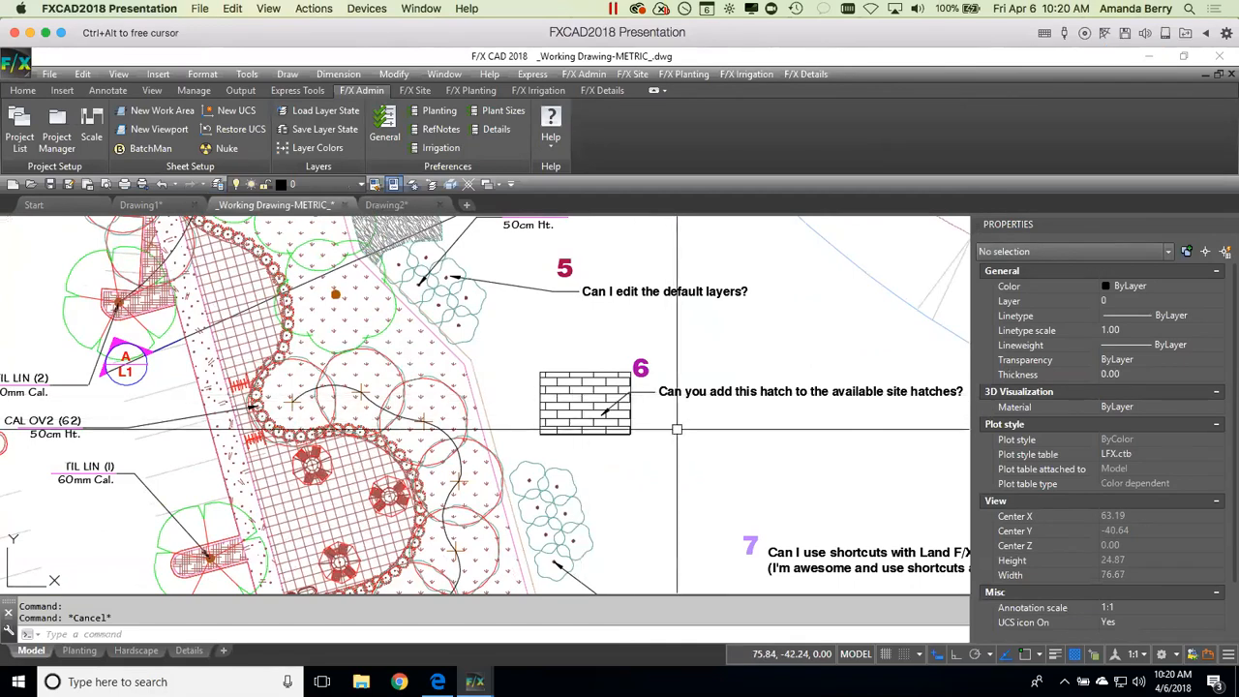
Step: Open the Site hatch library, browse all its patterns down to the paving hatches, and close it
{"action": "left_click", "coordinate": [419, 91]}
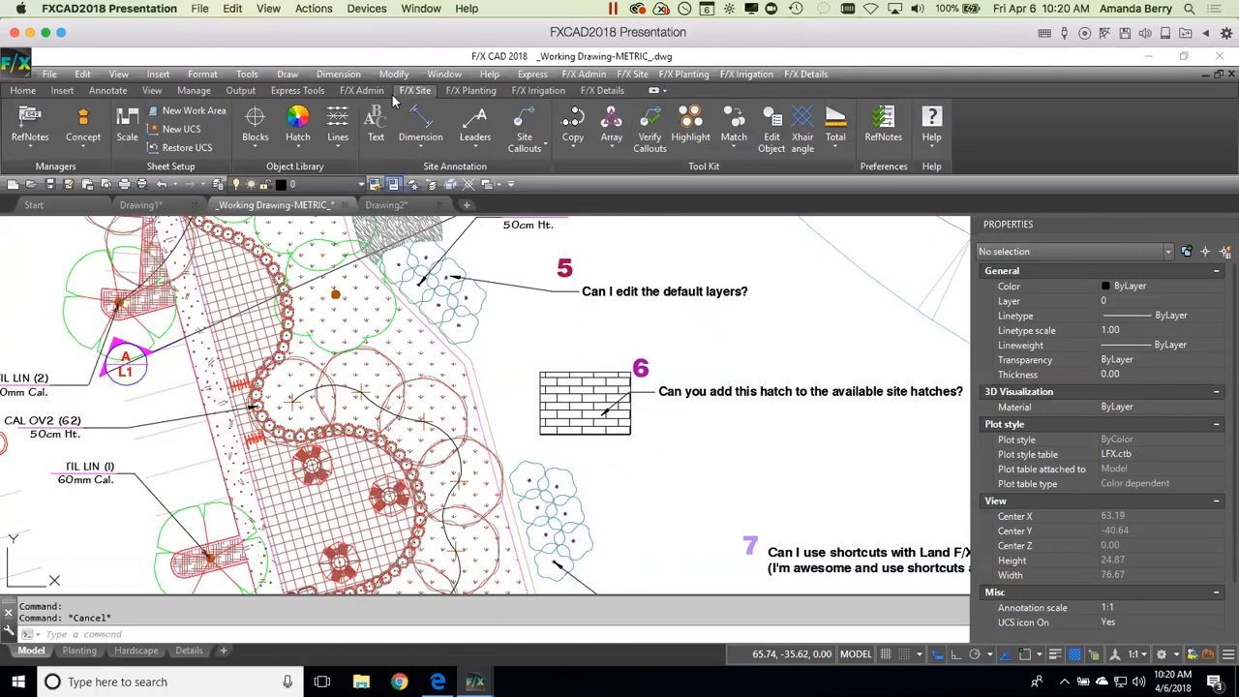
{"action": "left_click", "coordinate": [297, 133]}
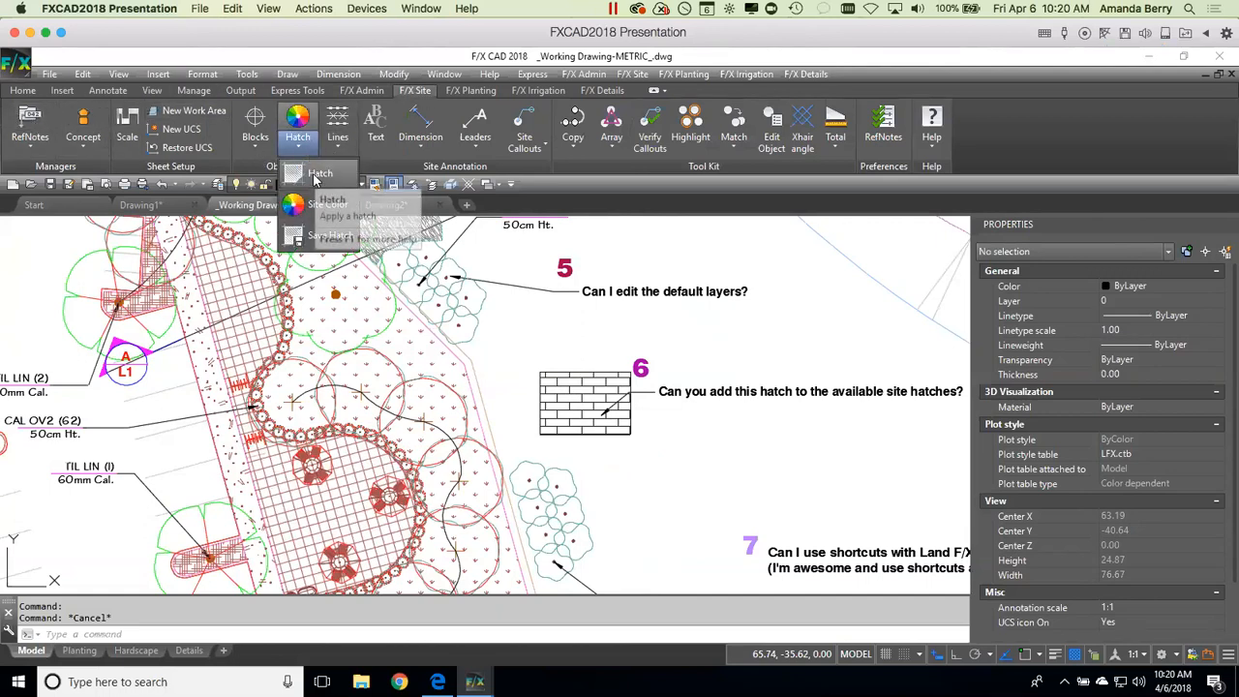
{"action": "left_click", "coordinate": [317, 175]}
{"action": "mouse_move", "coordinate": [548, 319]}
{"action": "left_mouse_down"}
{"action": "mouse_move", "coordinate": [433, 169]}
{"action": "mouse_move", "coordinate": [469, 123]}
{"action": "mouse_move", "coordinate": [409, 110]}
{"action": "mouse_move", "coordinate": [419, 116]}
{"action": "left_mouse_up"}
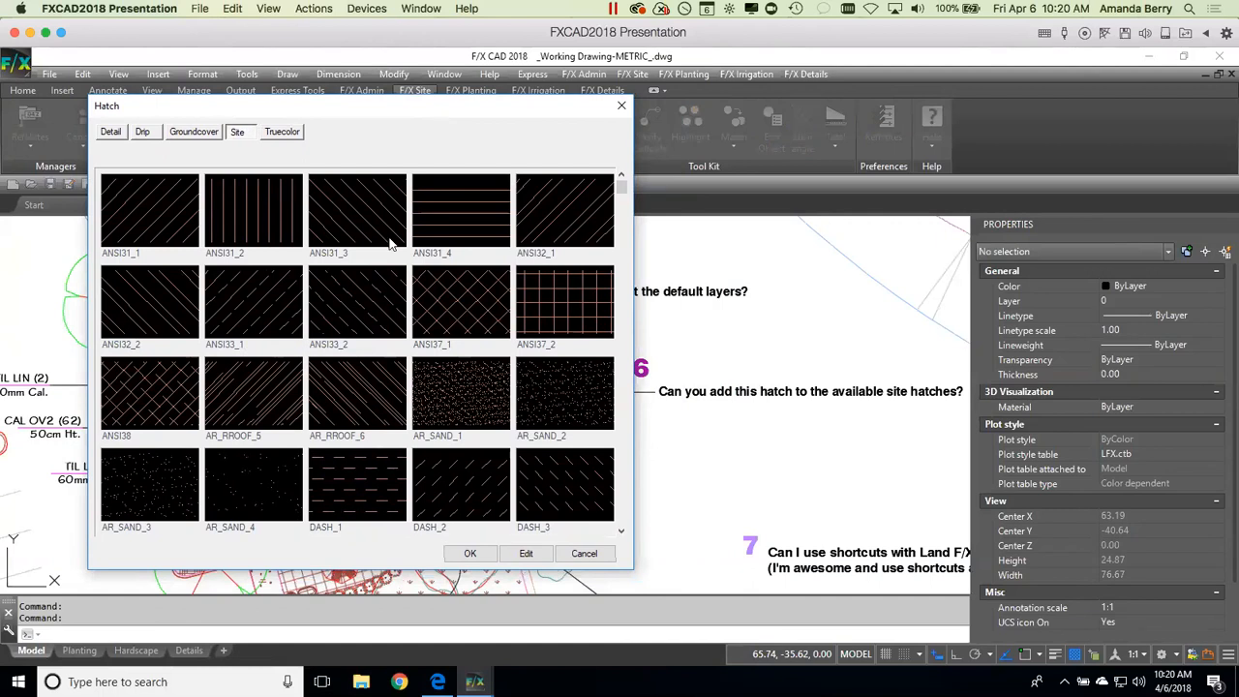
{"action": "left_click", "coordinate": [621, 531]}
{"action": "left_click", "coordinate": [619, 531]}
{"action": "left_click", "coordinate": [620, 531]}
{"action": "left_click", "coordinate": [620, 532]}
{"action": "left_click", "coordinate": [621, 531]}
{"action": "left_click", "coordinate": [621, 532]}
{"action": "left_click", "coordinate": [622, 532]}
{"action": "left_click", "coordinate": [621, 531]}
{"action": "left_click", "coordinate": [621, 531]}
{"action": "left_click", "coordinate": [621, 532]}
{"action": "left_click", "coordinate": [621, 532]}
{"action": "left_click", "coordinate": [621, 531]}
{"action": "left_click", "coordinate": [621, 532]}
{"action": "left_click", "coordinate": [621, 531]}
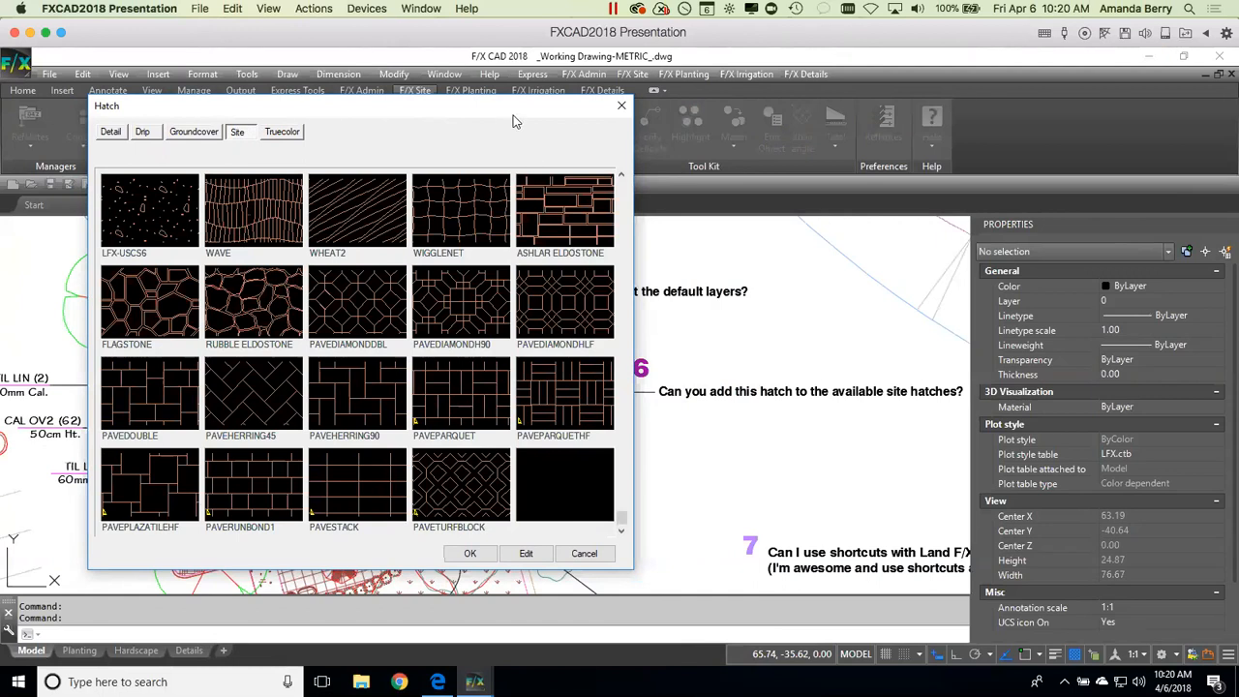
{"action": "left_click", "coordinate": [619, 106]}
Step: Select the brick hatch beside question 6 to inspect its properties, deselect it, and briefly open the Site hatch library
{"action": "left_click", "coordinate": [592, 399]}
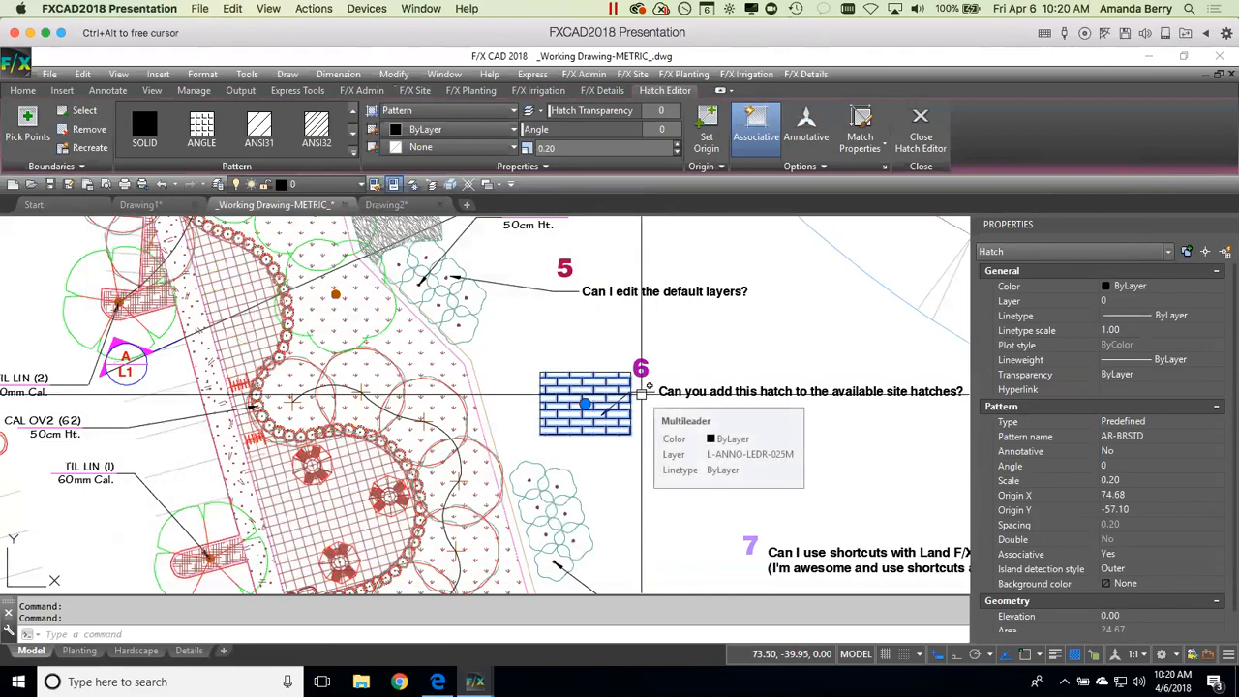
{"action": "key", "text": "Escape"}
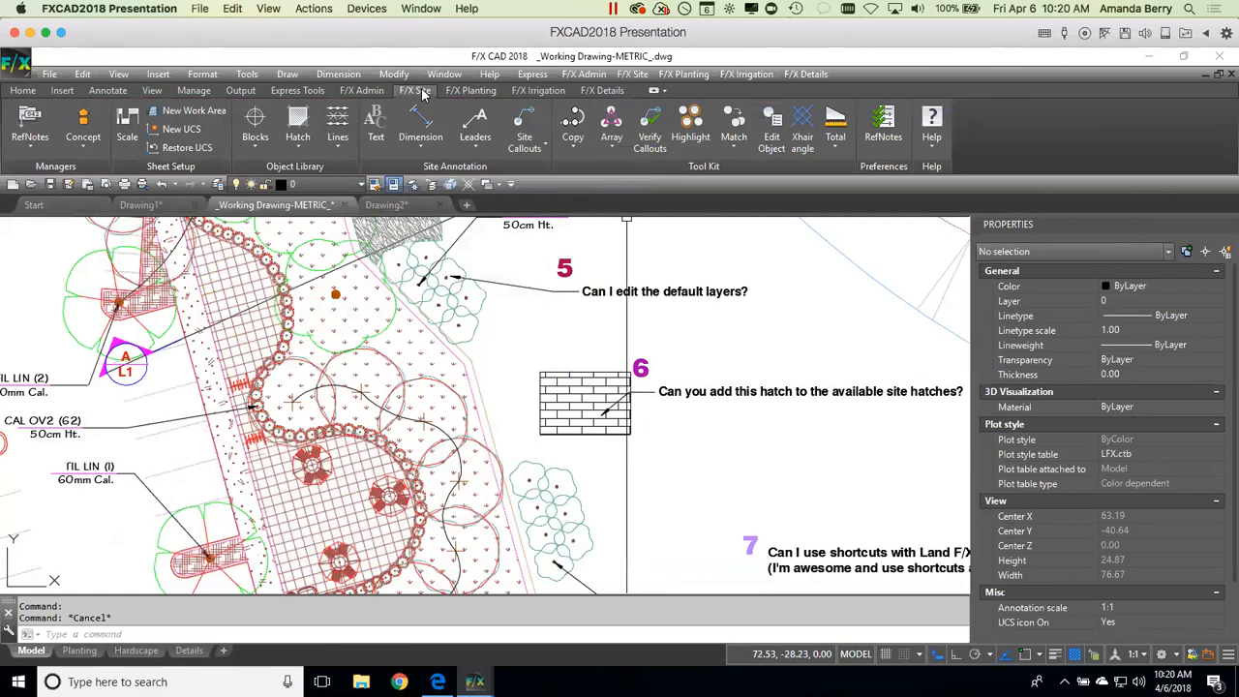
{"action": "left_click", "coordinate": [298, 143]}
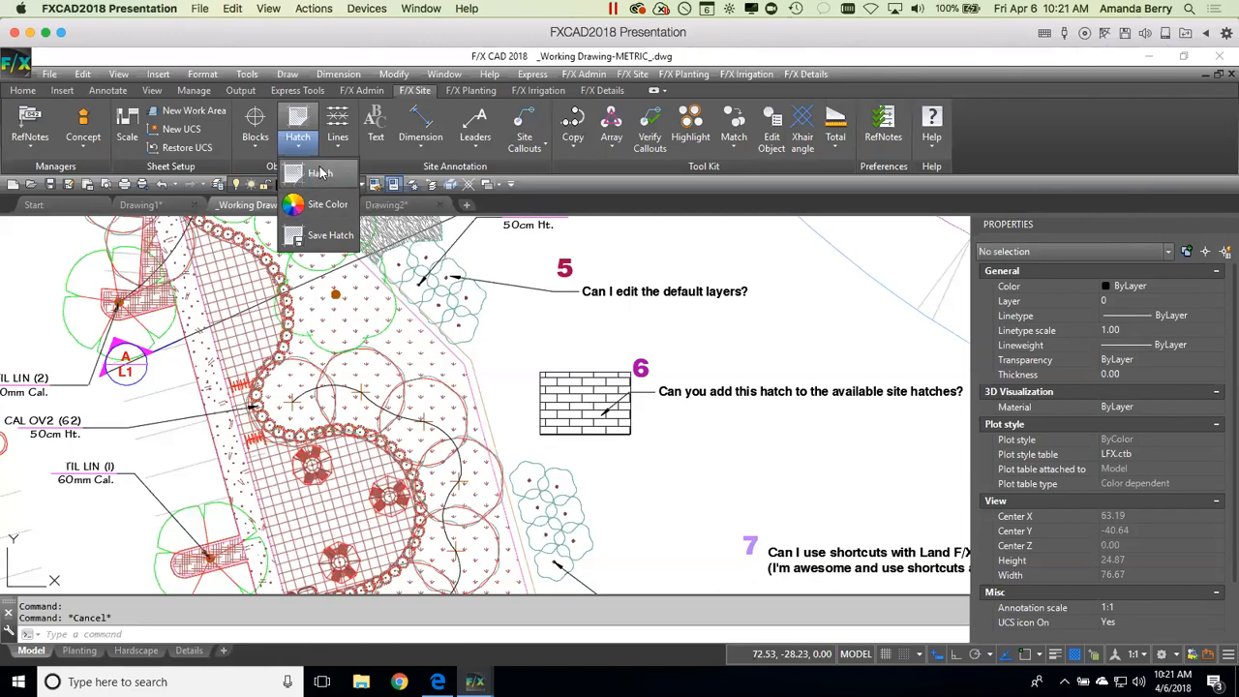
{"action": "left_click", "coordinate": [326, 205]}
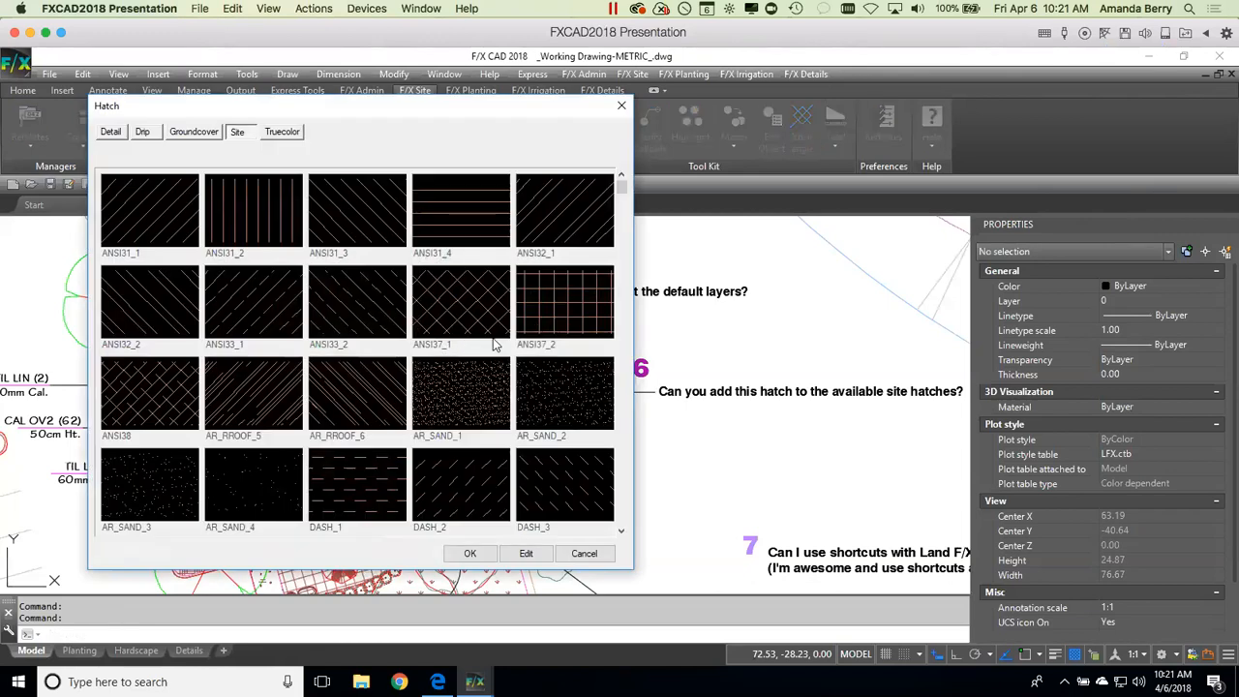
{"action": "left_click", "coordinate": [617, 108]}
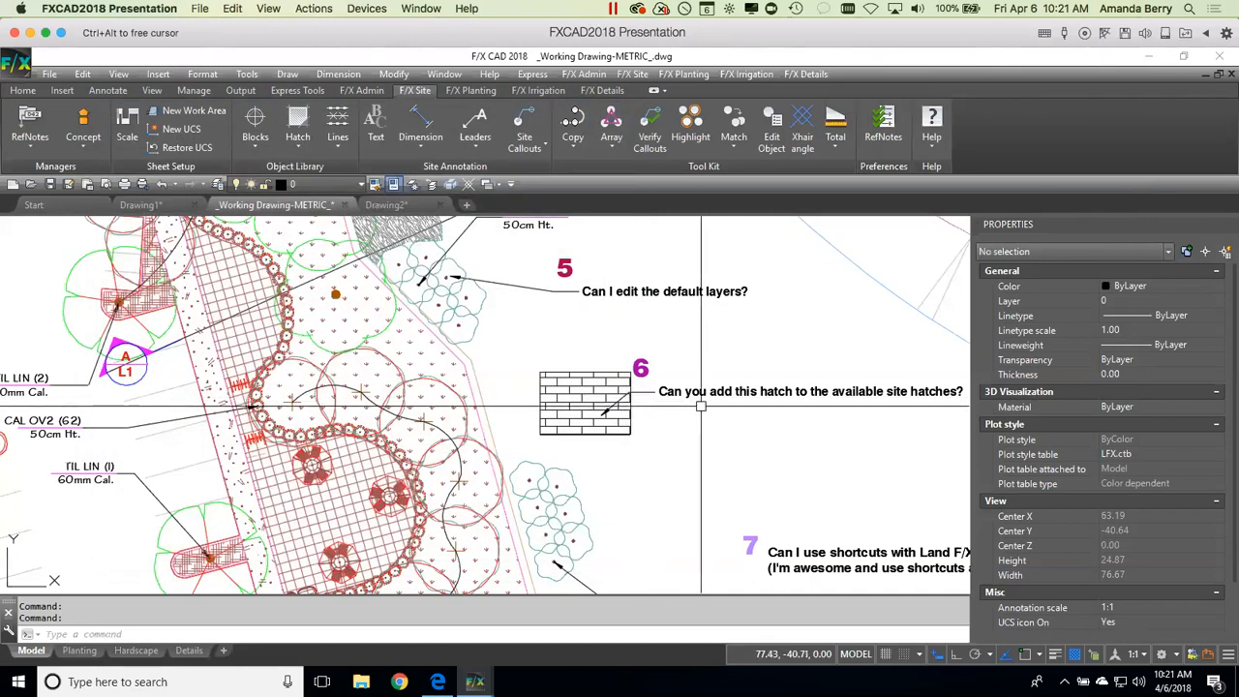
Step: Reopen the Site hatch library, examine the patterns at the end of the list, and close it
{"action": "left_click", "coordinate": [297, 124]}
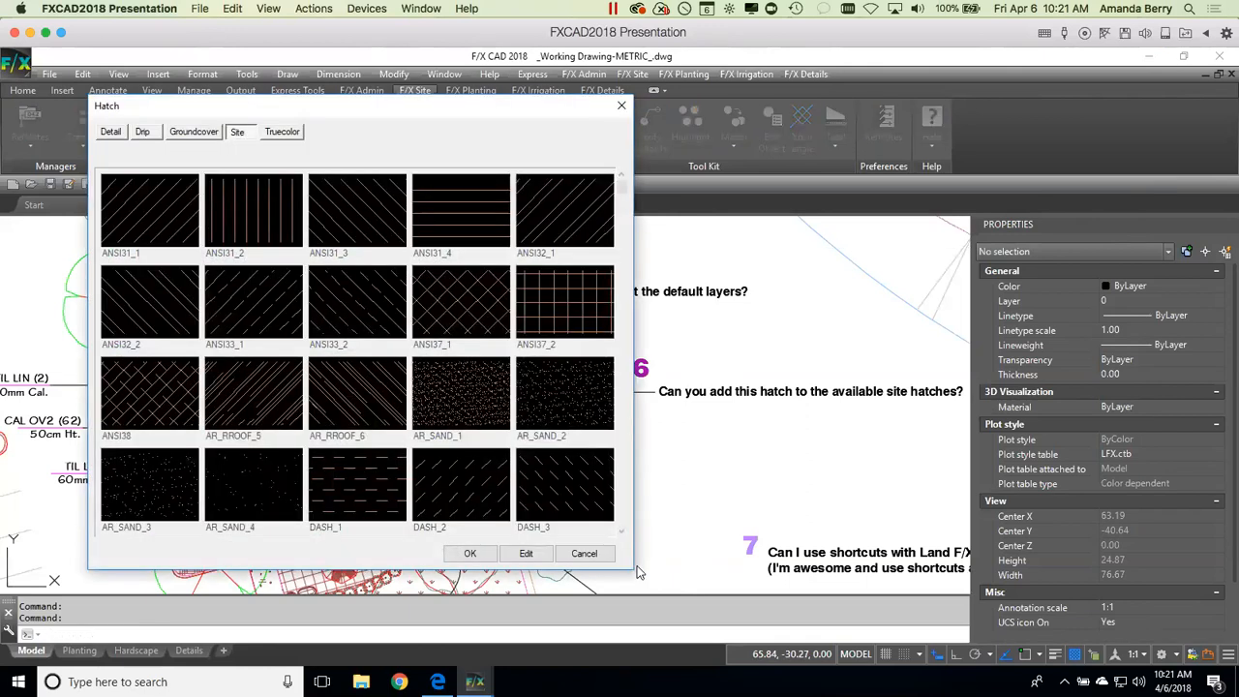
{"action": "scroll", "coordinate": [627, 421], "scroll_direction": "down", "scroll_amount": 10}
{"action": "left_click_drag", "start_coordinate": [619, 375], "coordinate": [640, 507]}
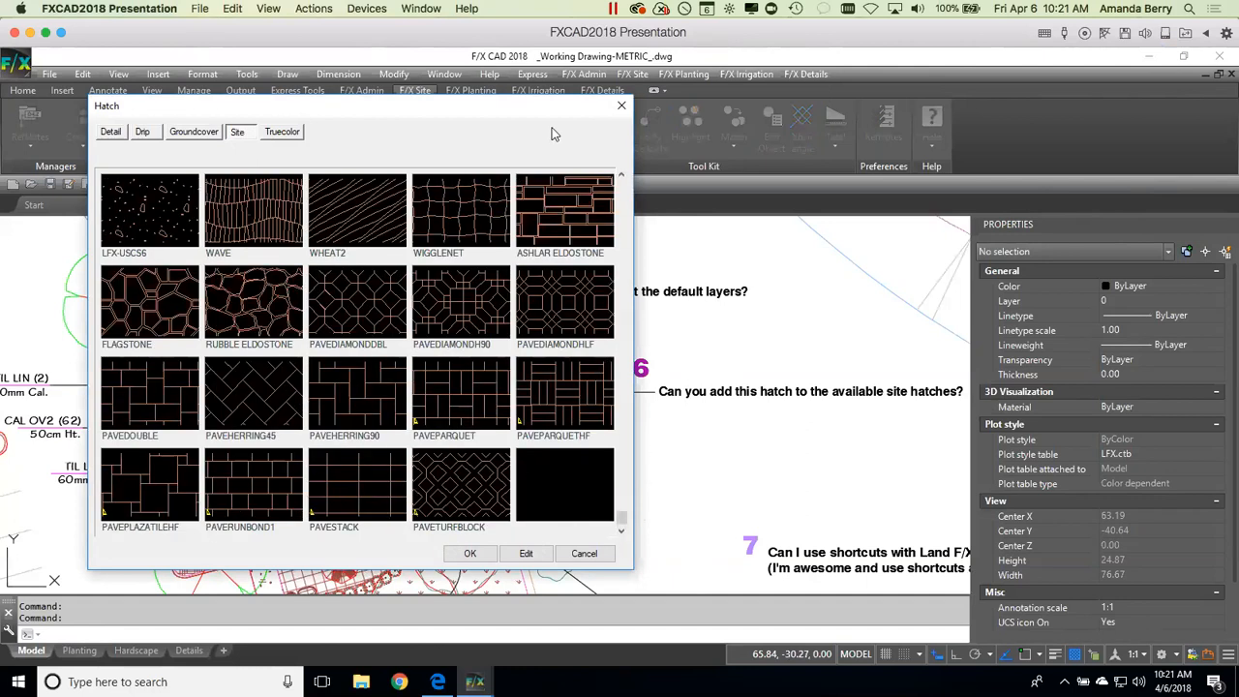
{"action": "left_click", "coordinate": [622, 106]}
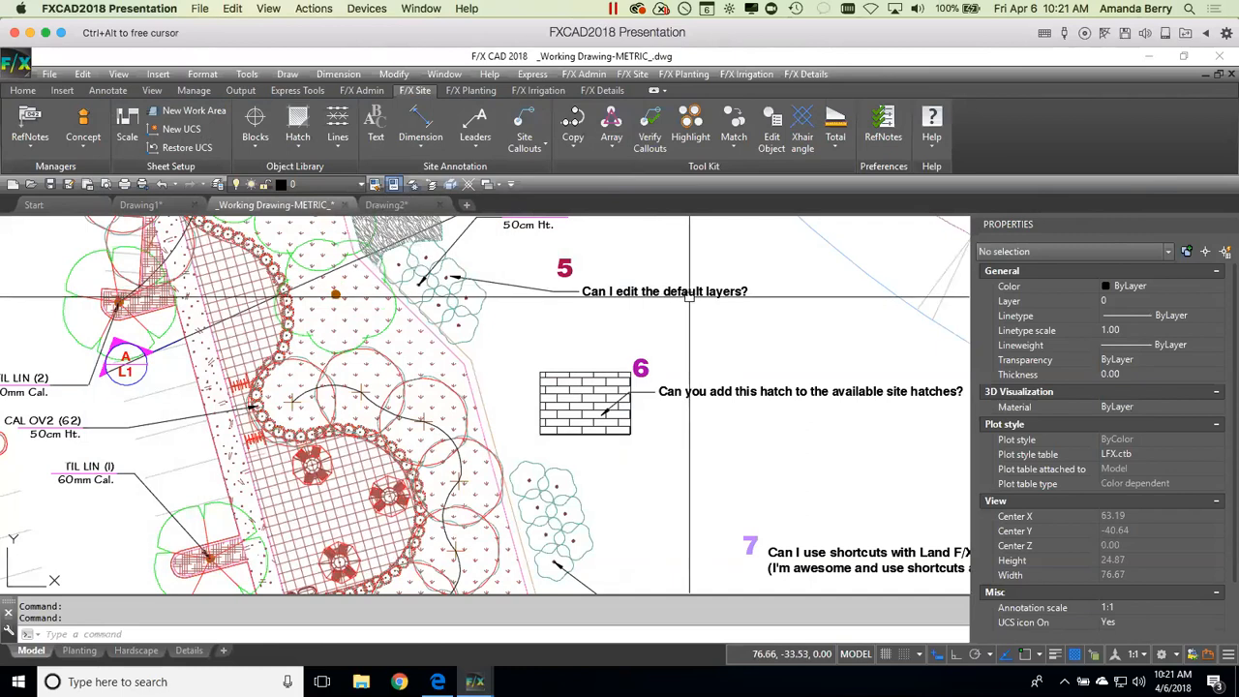
Step: Run the DELETEHATCH command, look through the Detail hatches, and close the library without choosing a hatch
{"action": "type", "text": "DELETE"}
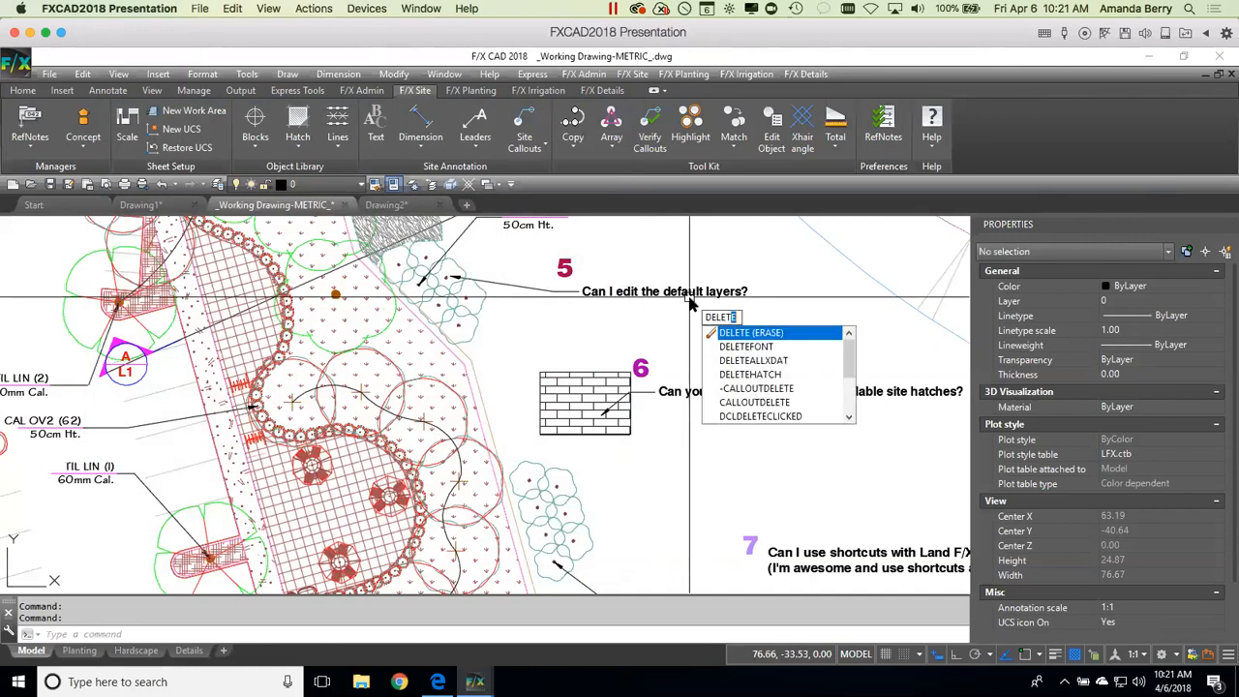
{"action": "type", "text": "HATCH"}
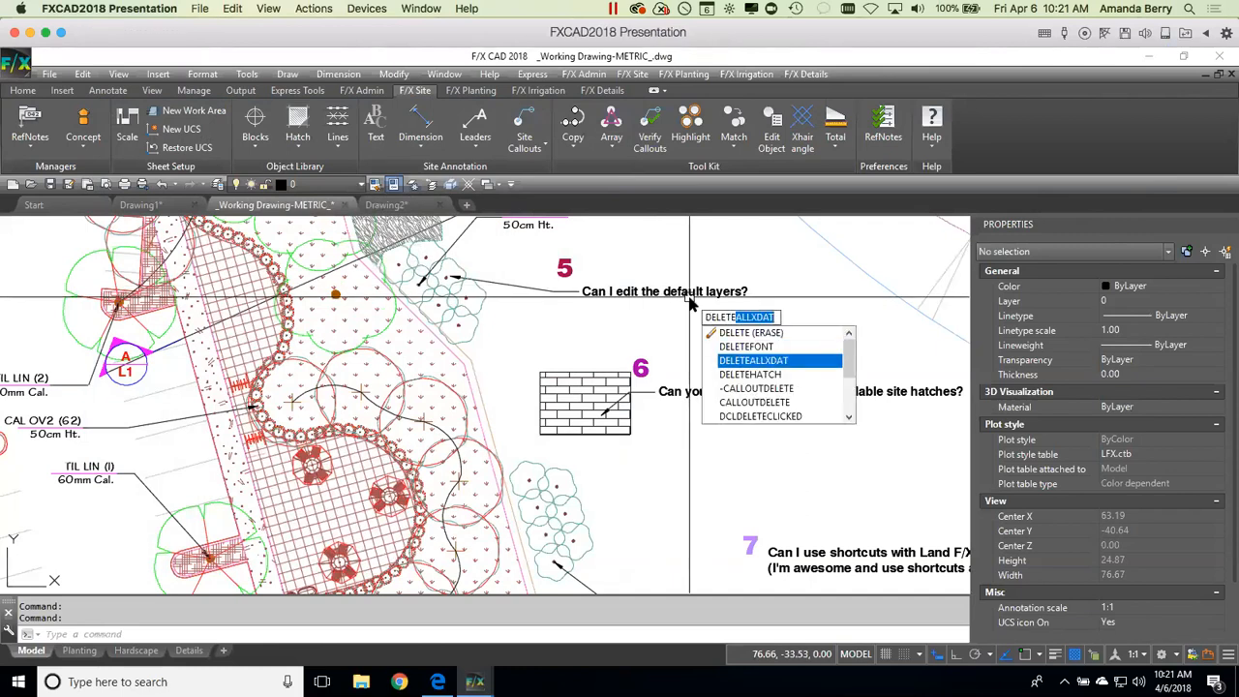
{"action": "key", "text": "Return"}
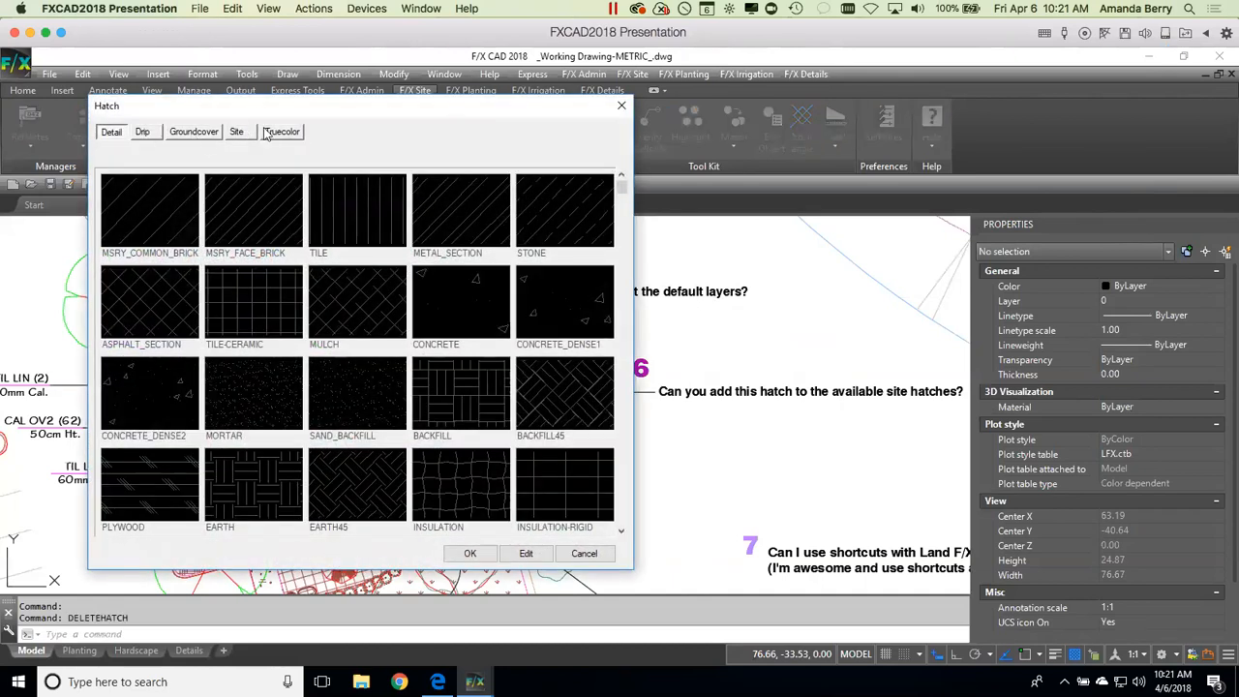
{"action": "scroll", "coordinate": [625, 528], "scroll_direction": "down", "scroll_amount": 5}
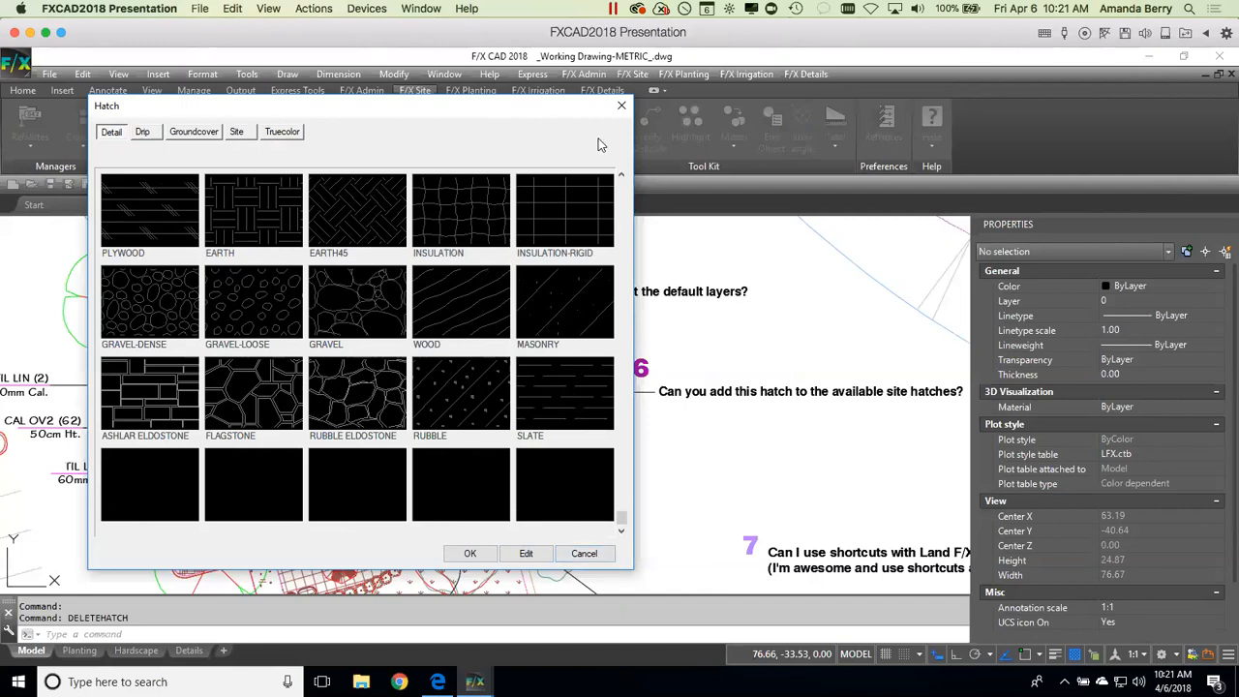
{"action": "left_click", "coordinate": [621, 106]}
Step: Open the ASHLAR ELDOSTONE site hatch for editing, view its scale, rotation and layer settings, and cancel without changes
{"action": "left_click", "coordinate": [297, 124]}
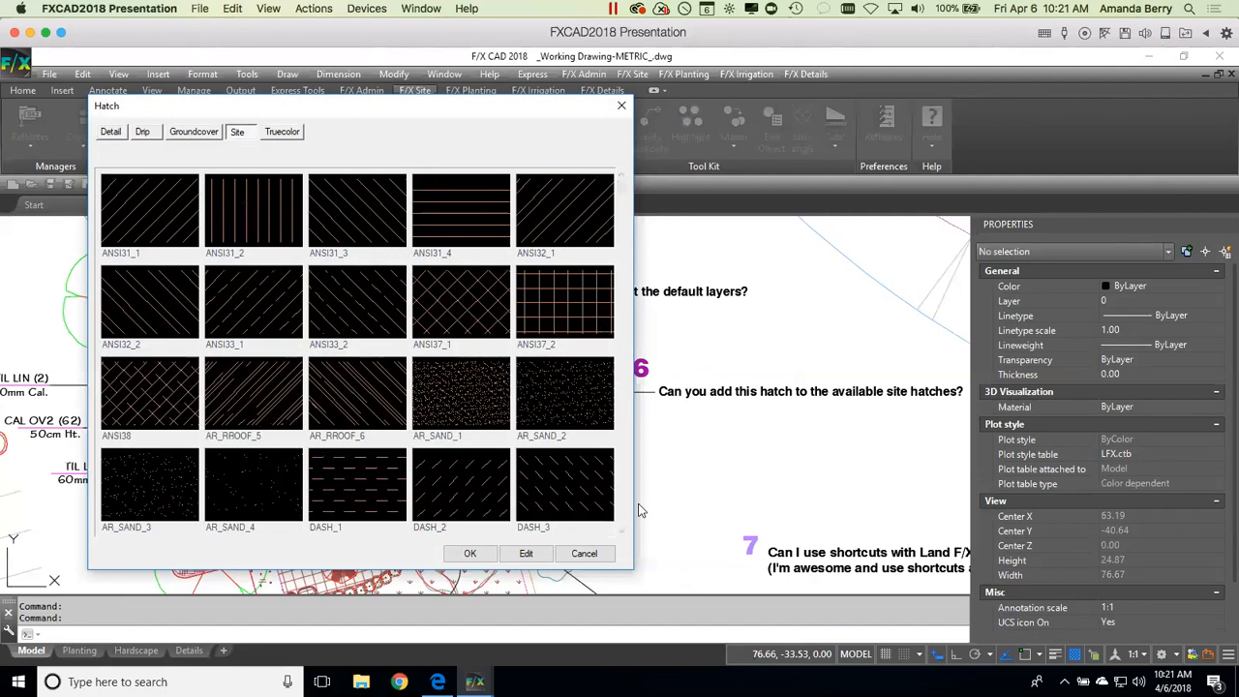
{"action": "left_click", "coordinate": [623, 532]}
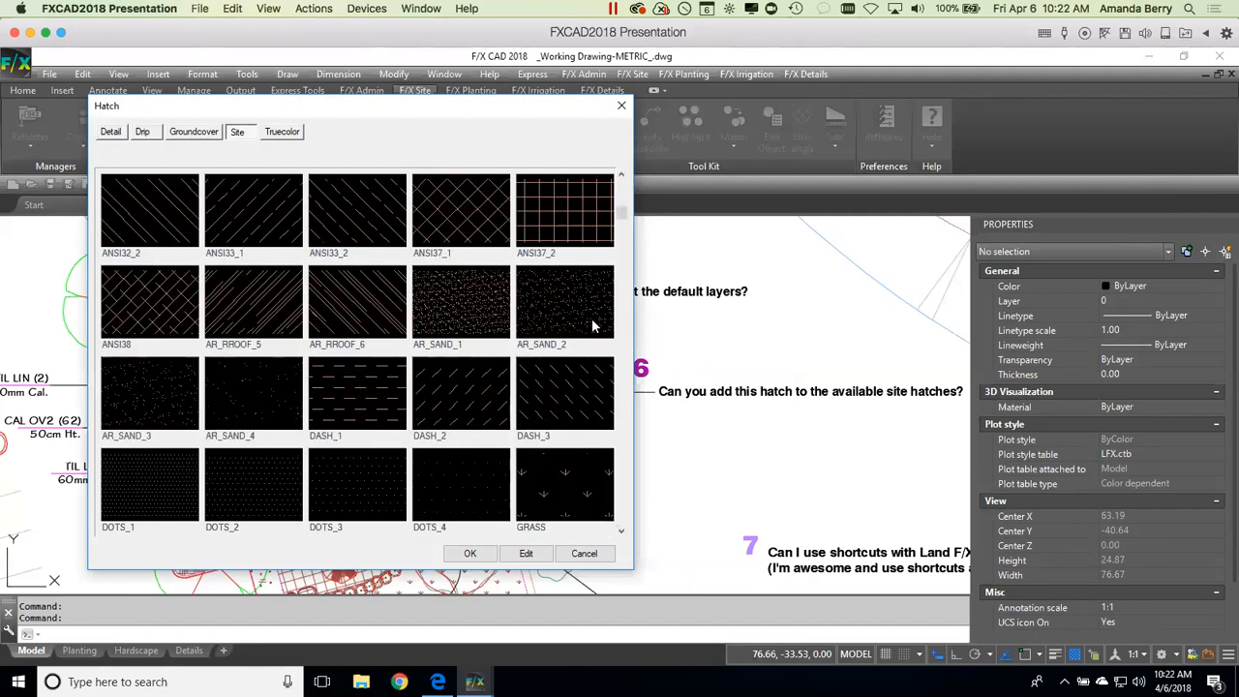
{"action": "left_click", "coordinate": [623, 531]}
{"action": "scroll", "coordinate": [625, 531], "scroll_direction": "down", "scroll_amount": 10}
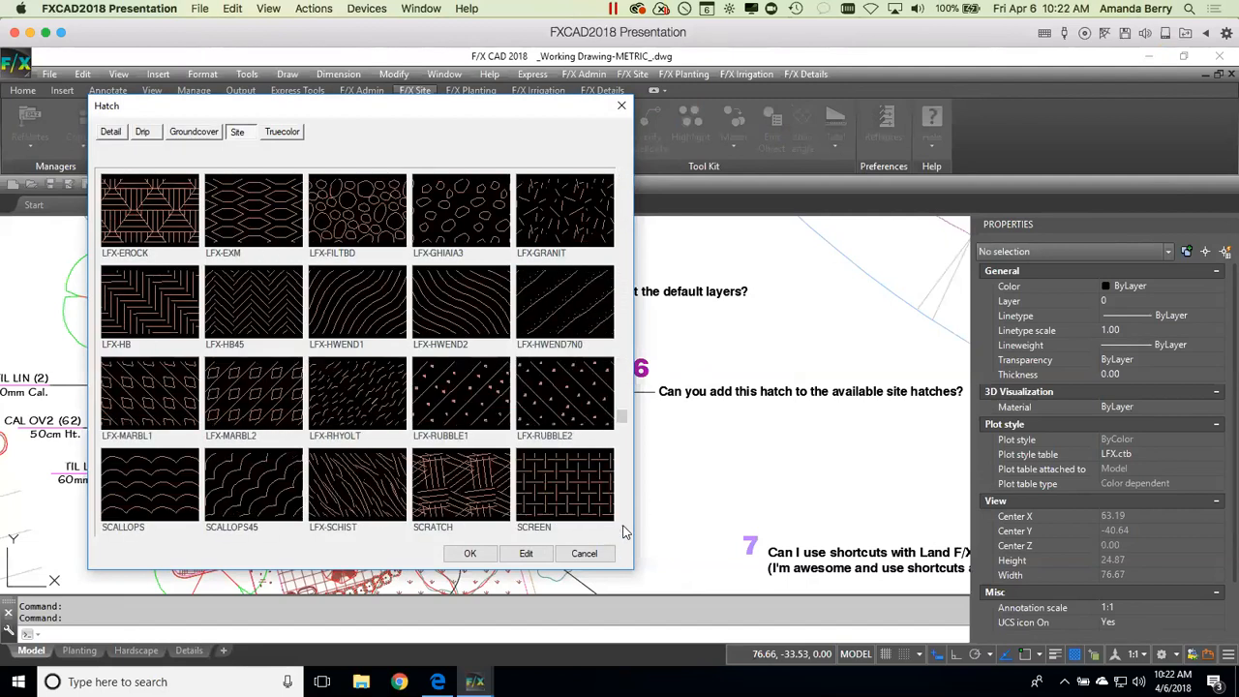
{"action": "left_click", "coordinate": [555, 409]}
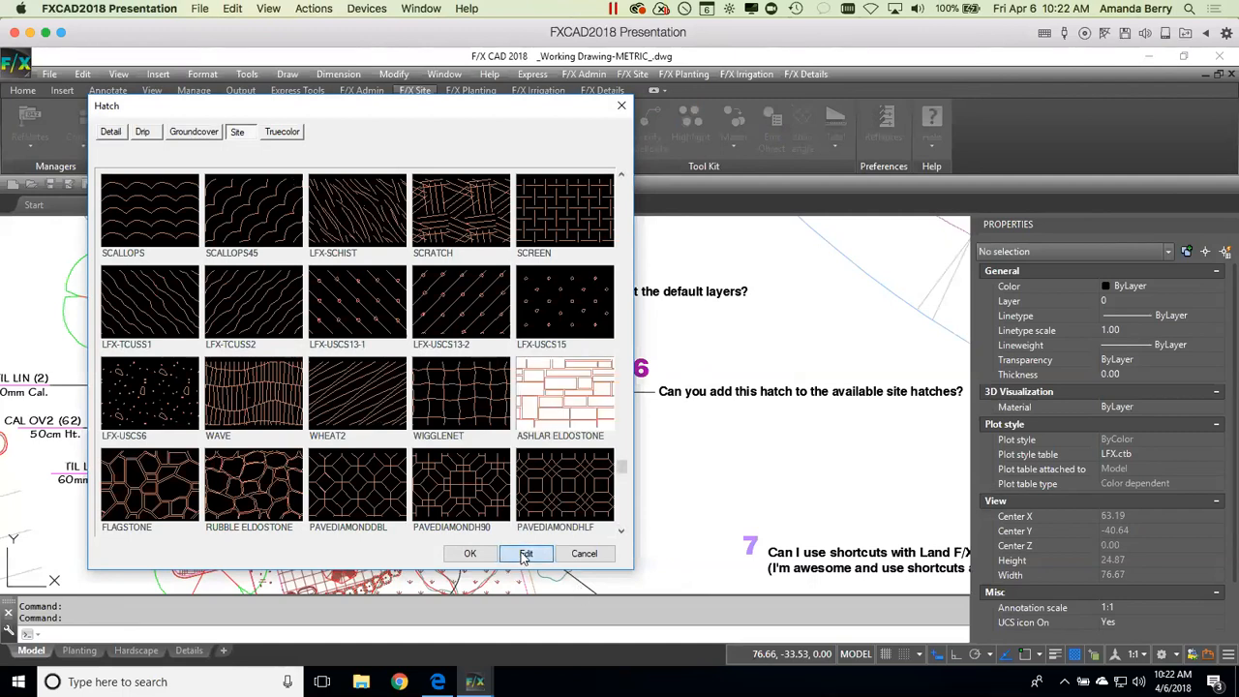
{"action": "left_click", "coordinate": [526, 554]}
{"action": "left_click_drag", "start_coordinate": [412, 278], "coordinate": [702, 114]}
{"action": "left_click", "coordinate": [602, 408]}
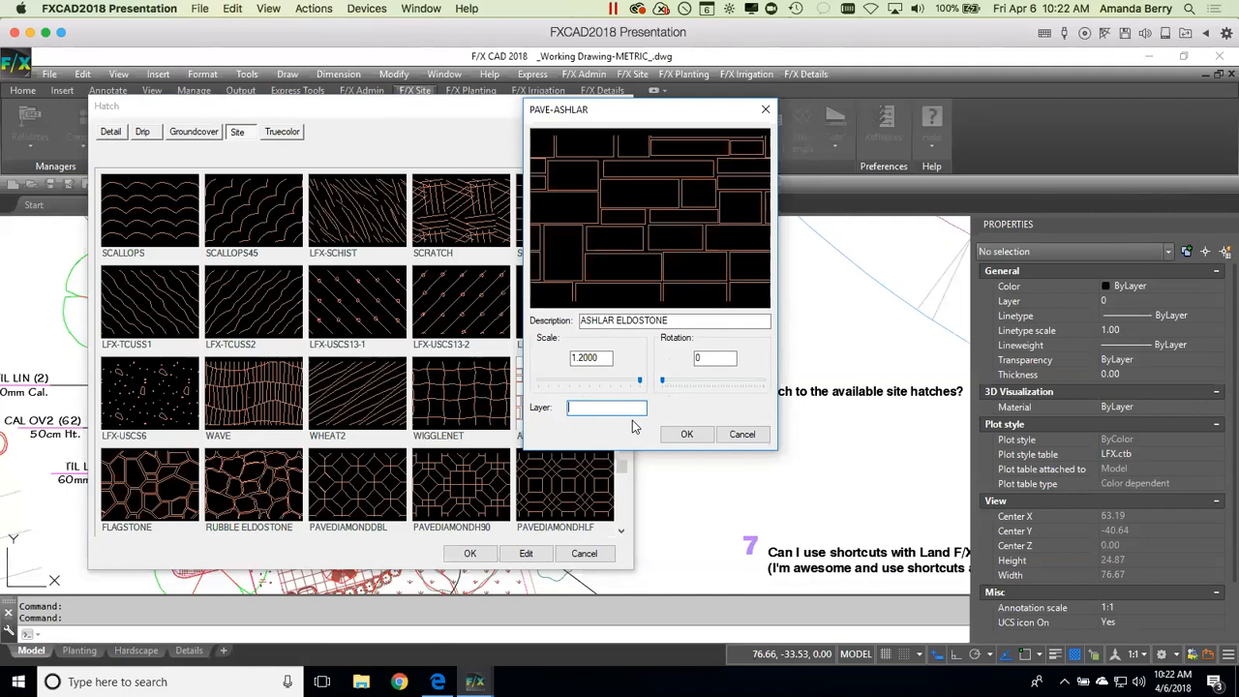
{"action": "left_click", "coordinate": [738, 434]}
{"action": "left_click", "coordinate": [622, 107]}
Step: Move to question 7 about command shortcuts and look over the standard drafting commands and the F/X Site commands
{"action": "scroll", "coordinate": [552, 442], "scroll_direction": "down", "scroll_amount": 2}
{"action": "mouse_move", "coordinate": [728, 476]}
{"action": "middle_mouse_down"}
{"action": "mouse_move", "coordinate": [820, 476]}
{"action": "mouse_move", "coordinate": [633, 360]}
{"action": "middle_mouse_up"}
{"action": "scroll", "coordinate": [750, 416], "scroll_direction": "up", "scroll_amount": 2}
{"action": "middle_click_drag", "start_coordinate": [751, 416], "coordinate": [716, 422]}
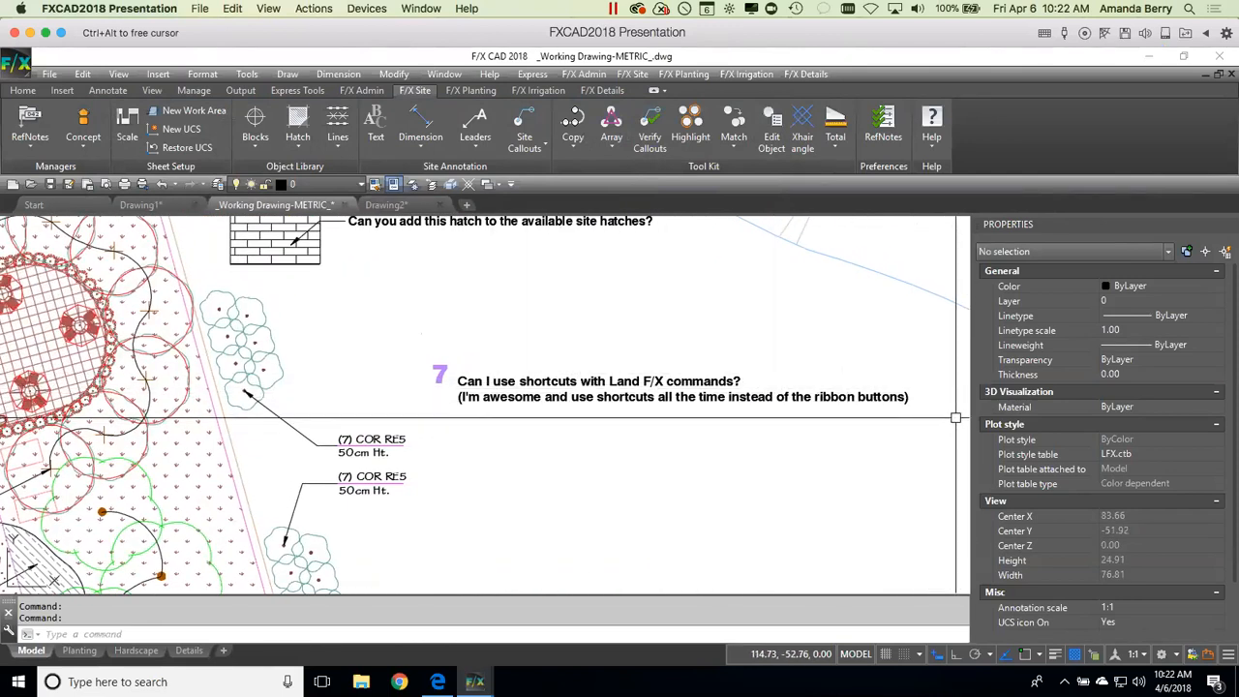
{"action": "middle_click_drag", "start_coordinate": [925, 416], "coordinate": [910, 409]}
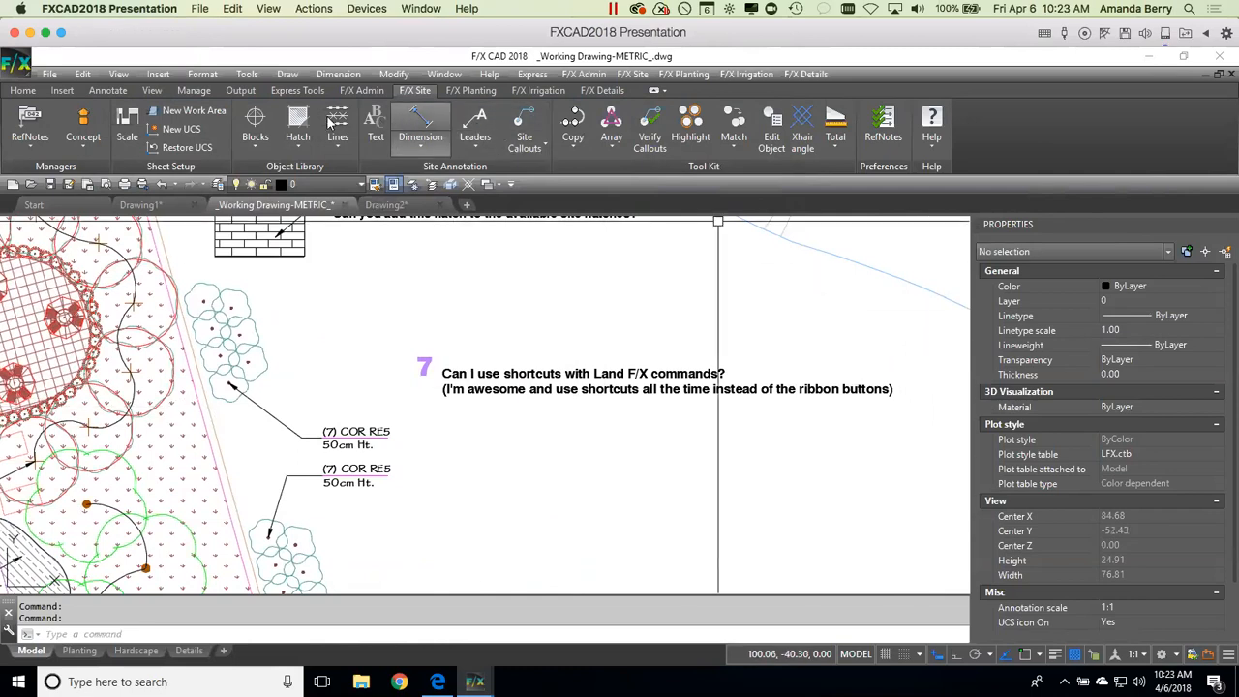
{"action": "left_click", "coordinate": [23, 90]}
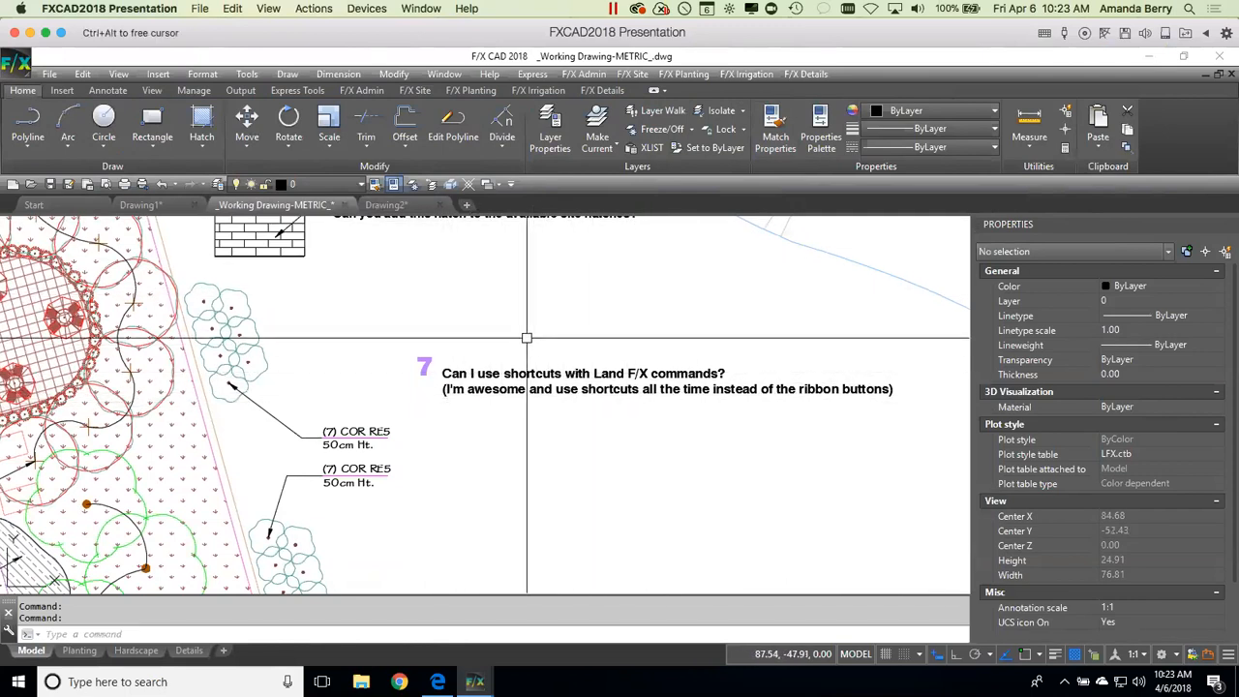
{"action": "left_click", "coordinate": [414, 90]}
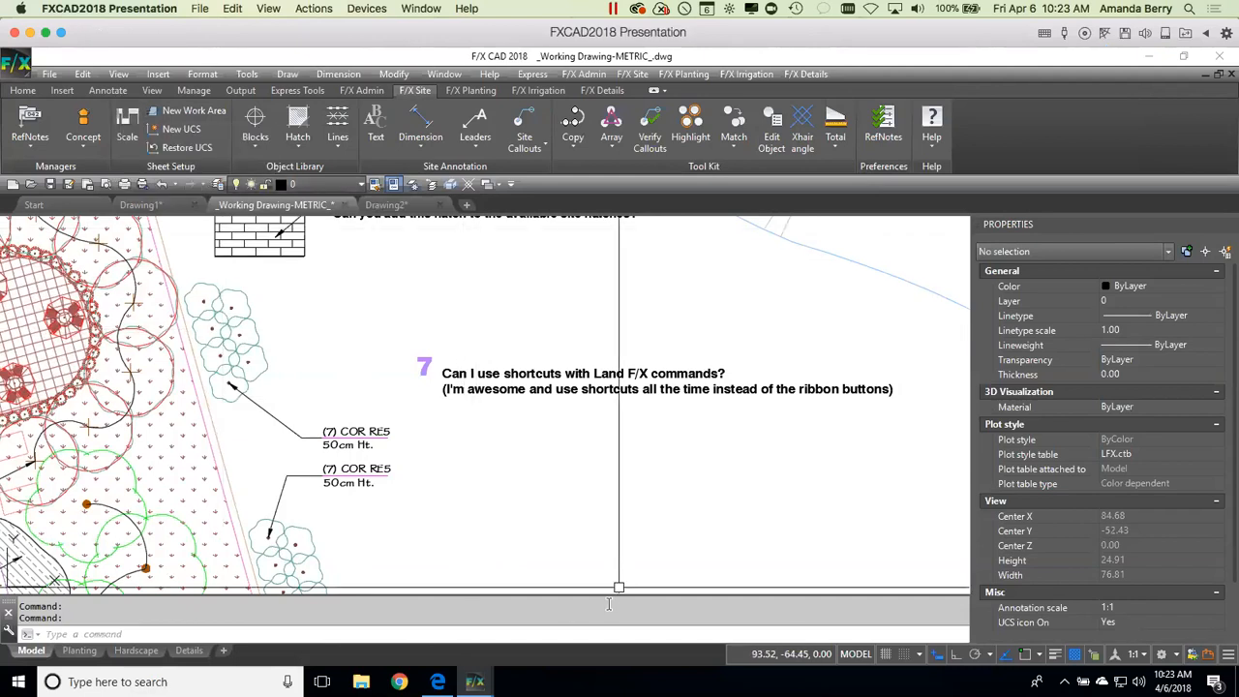
Step: Switch to the Edge browser, search the Land F/X site for "2018 shortcut", and view the F/X CAD 2018 New Keyboard Shortcuts article
{"action": "left_click", "coordinate": [437, 681]}
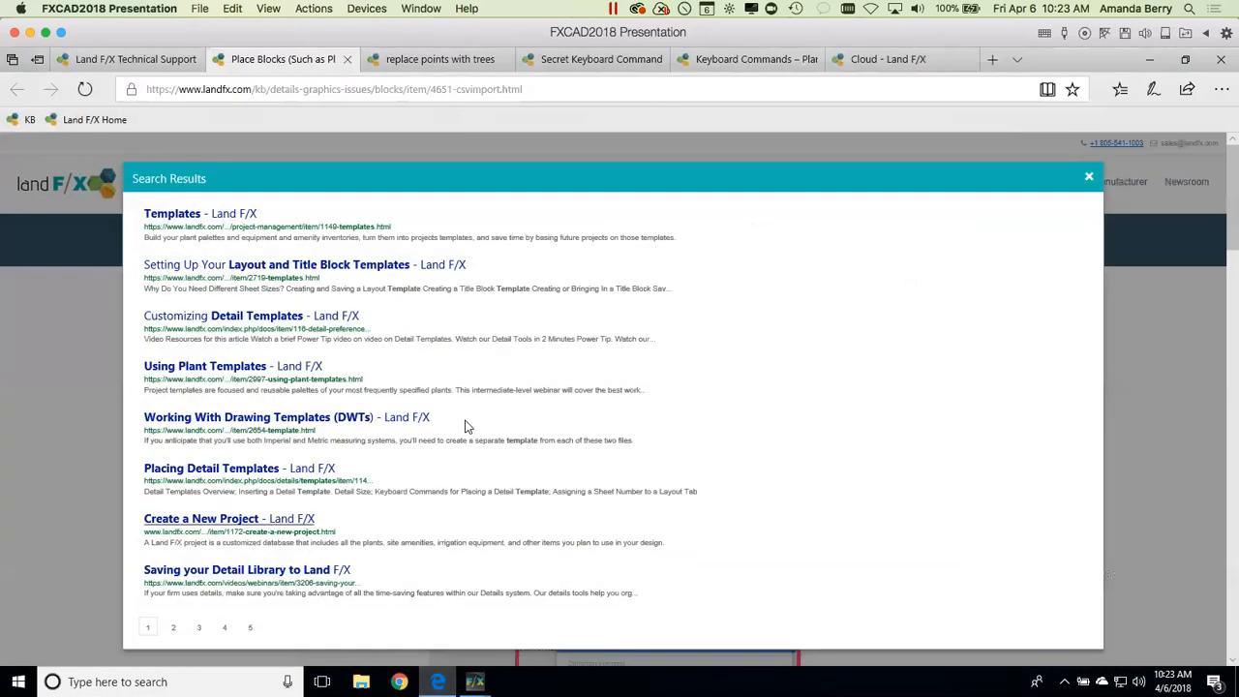
{"action": "left_click", "coordinate": [1086, 176]}
{"action": "left_click_drag", "start_coordinate": [821, 240], "coordinate": [691, 240]}
{"action": "type", "text": "2018"}
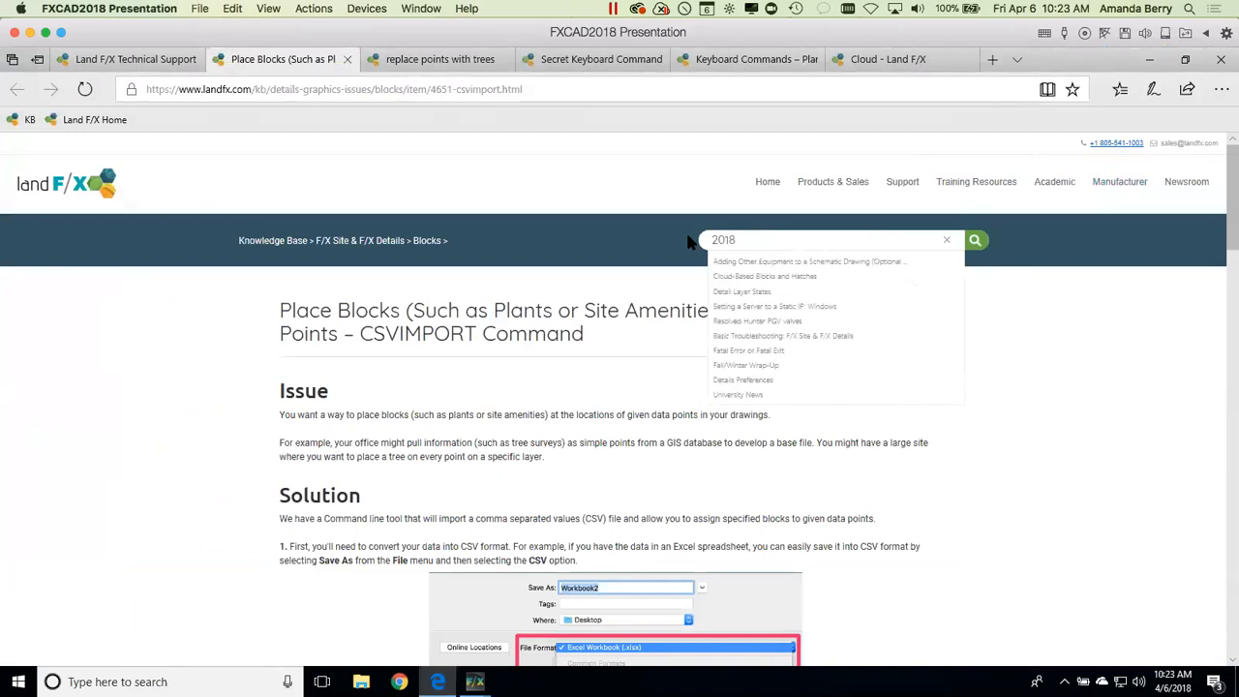
{"action": "type", "text": "hortcut"}
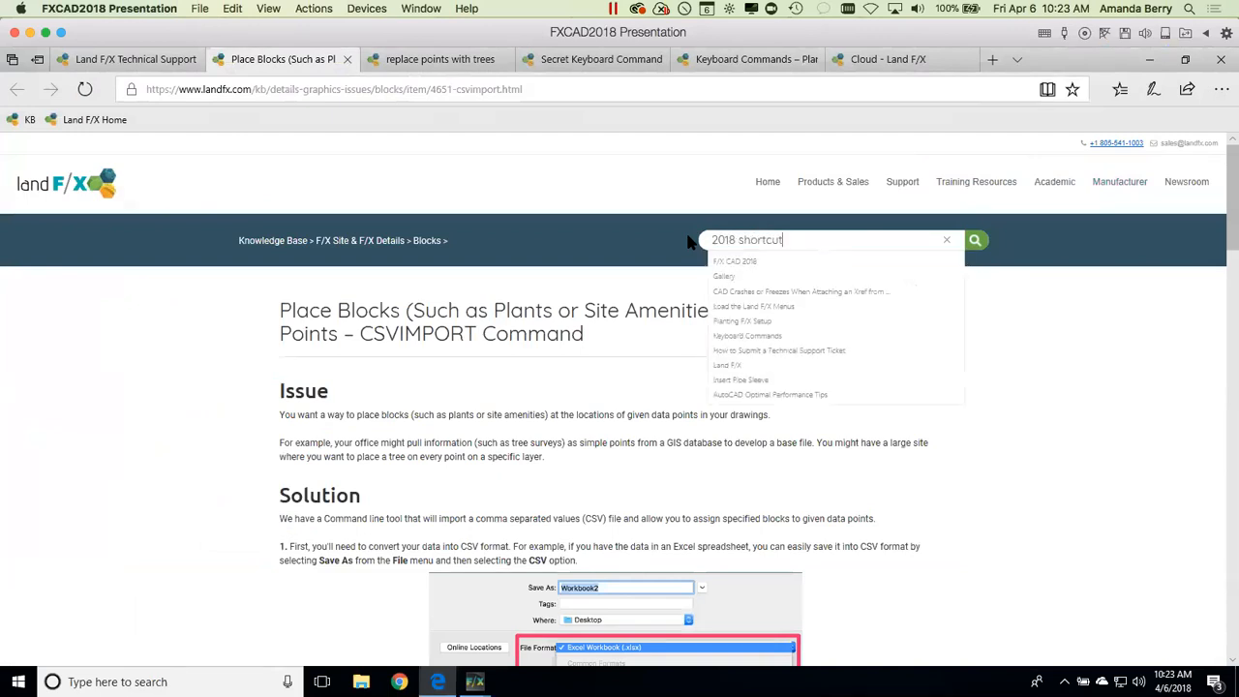
{"action": "left_click", "coordinate": [767, 263]}
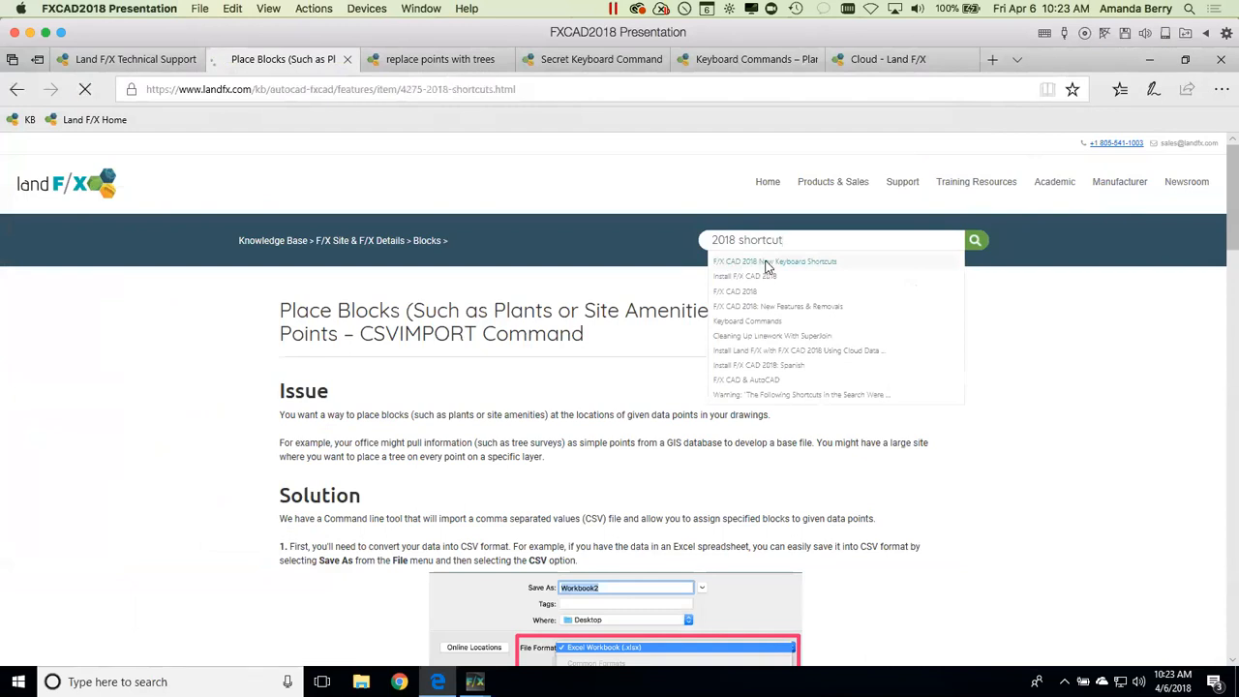
{"action": "scroll", "coordinate": [593, 503], "scroll_direction": "down", "scroll_amount": 5}
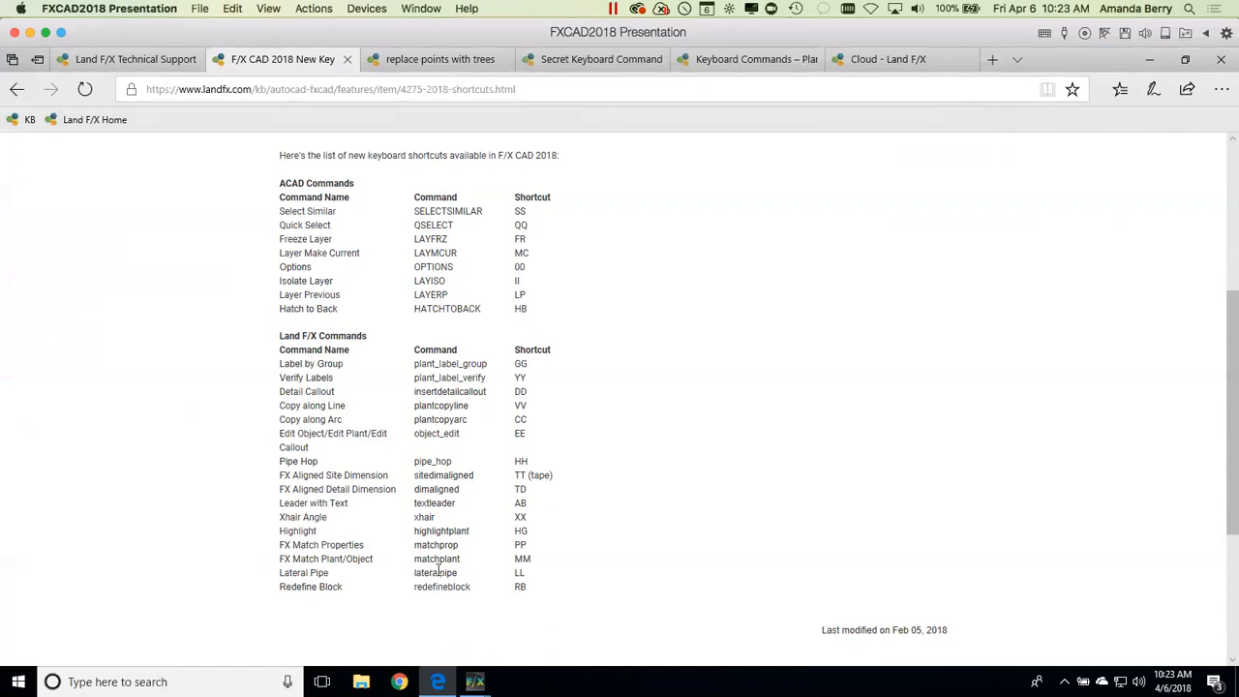
Step: Switch back to F/X CAD, open the Command Alias Editor and start adding a new command alias
{"action": "left_click", "coordinate": [1149, 63]}
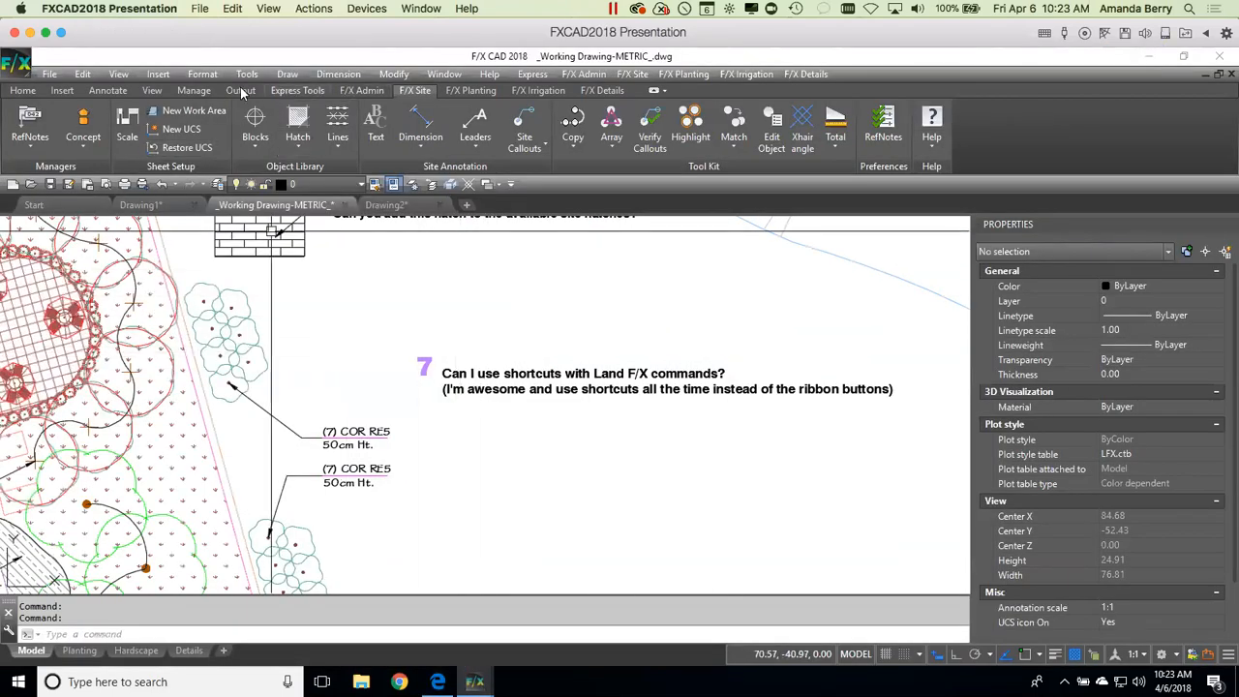
{"action": "left_click", "coordinate": [194, 90]}
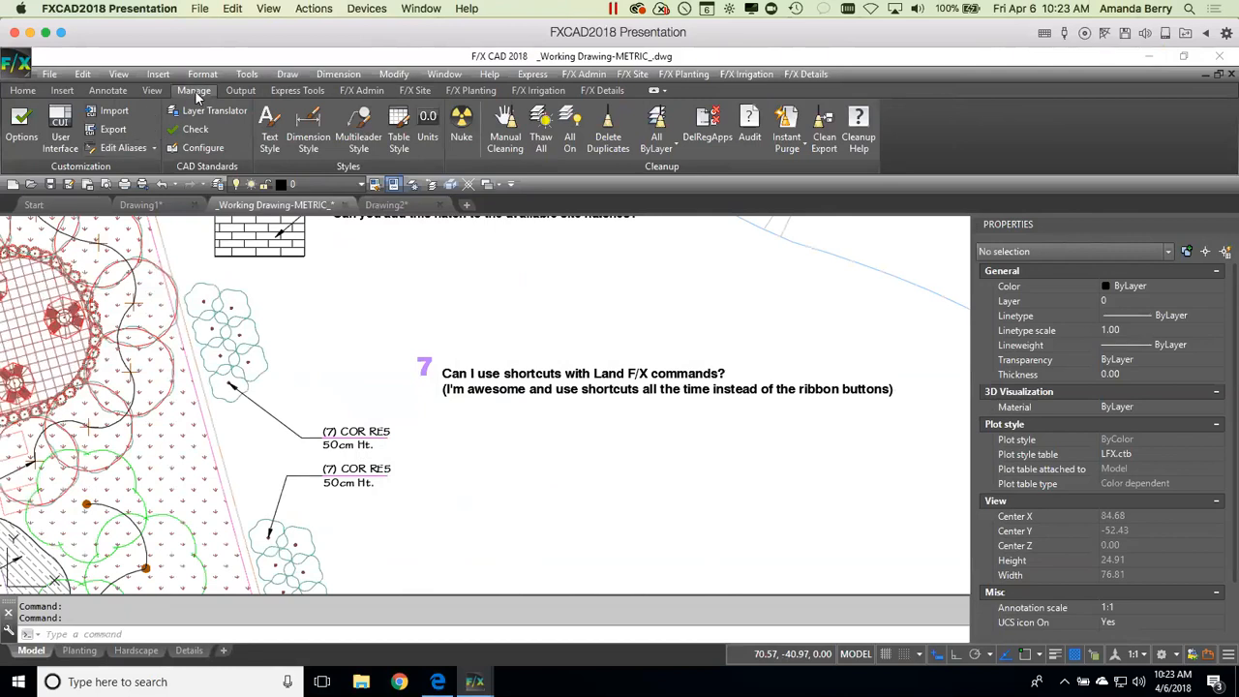
{"action": "left_click", "coordinate": [154, 148]}
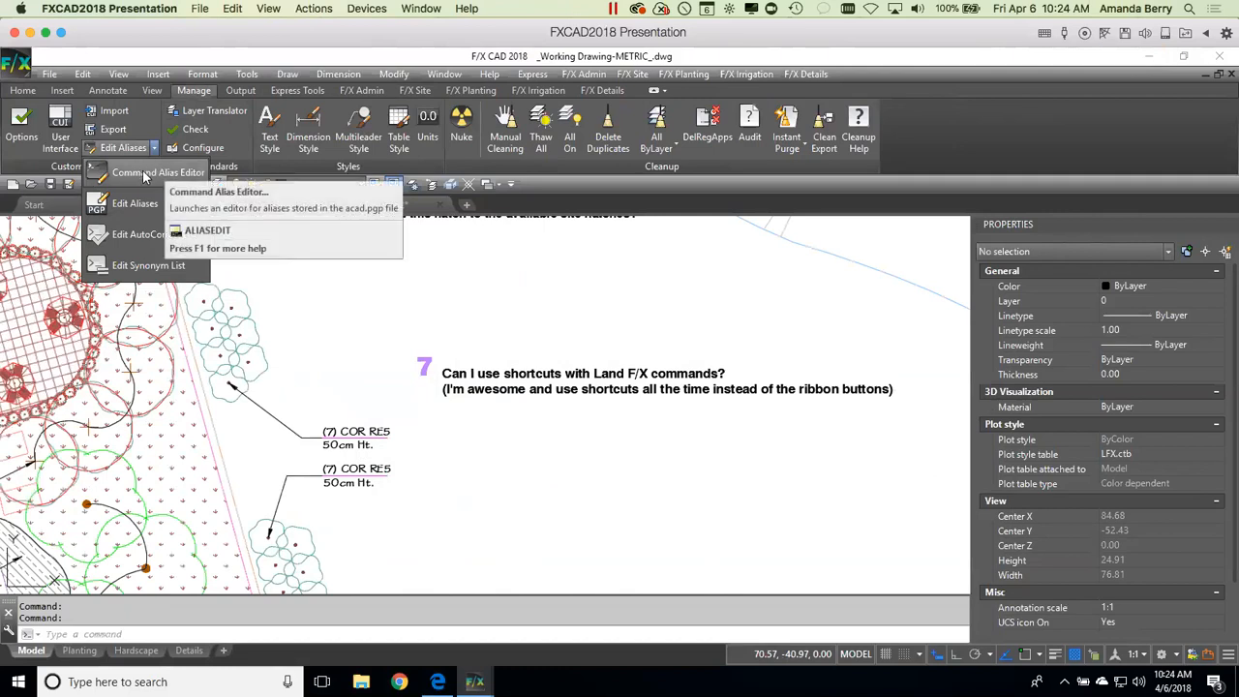
{"action": "left_click", "coordinate": [143, 174]}
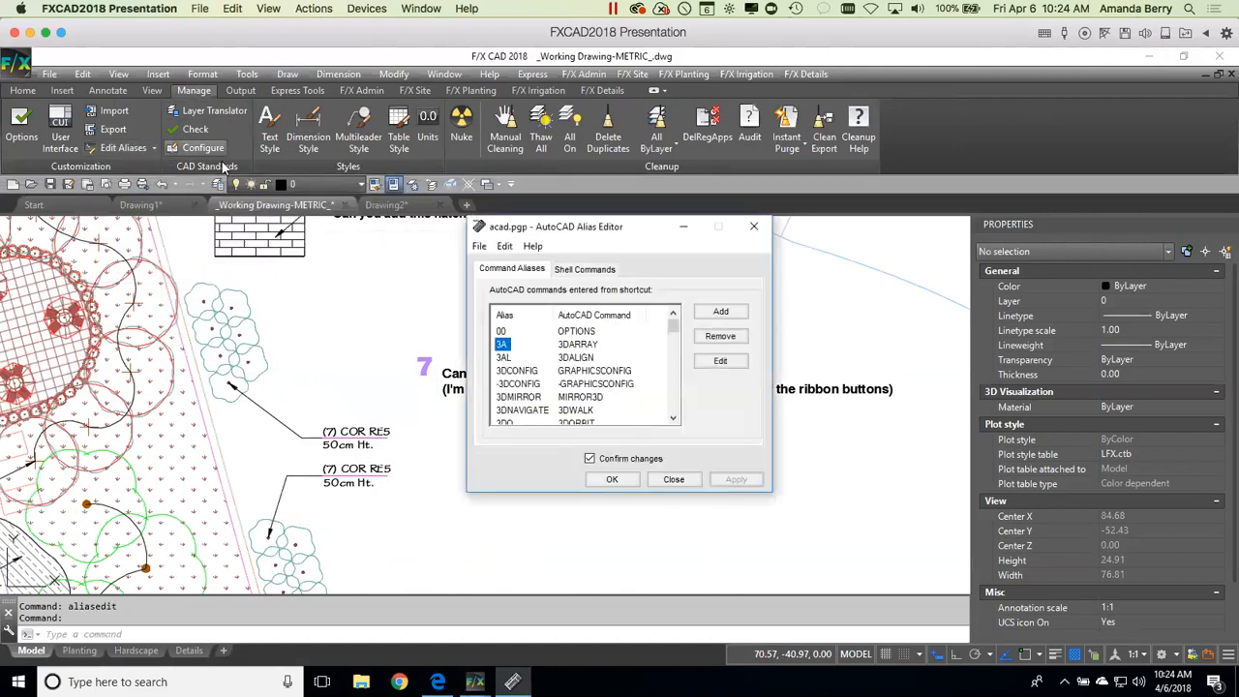
{"action": "left_click_drag", "start_coordinate": [626, 232], "coordinate": [565, 226]}
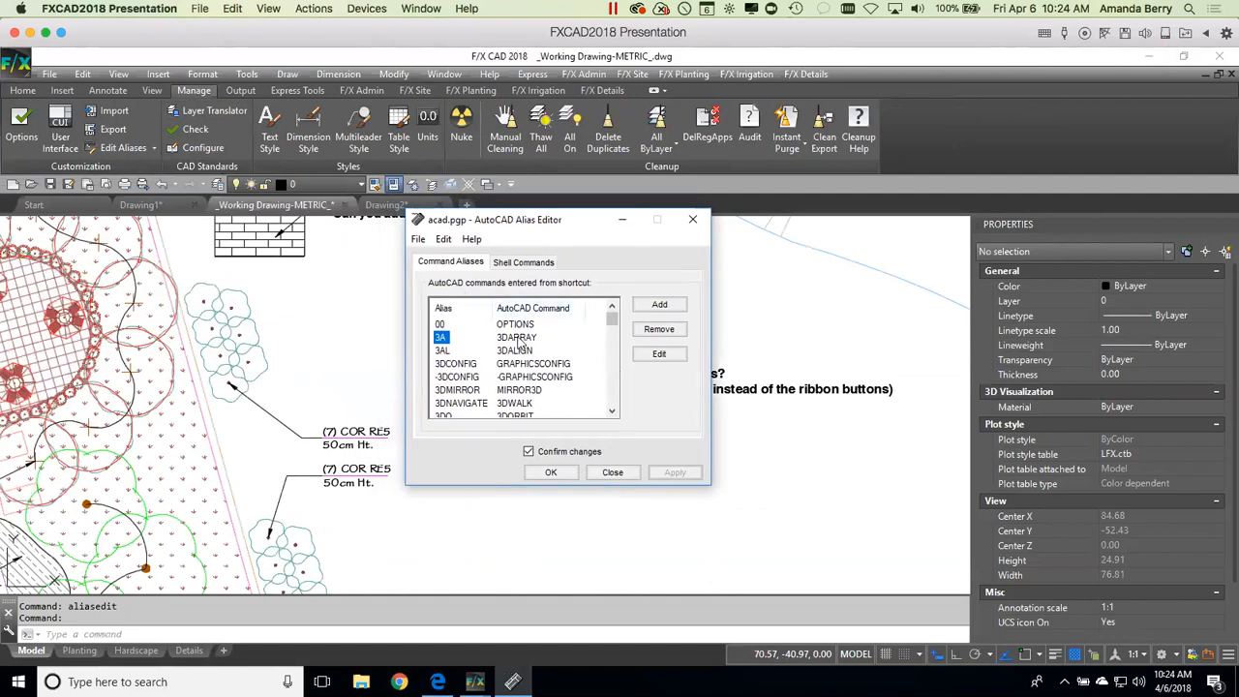
{"action": "left_click", "coordinate": [656, 307]}
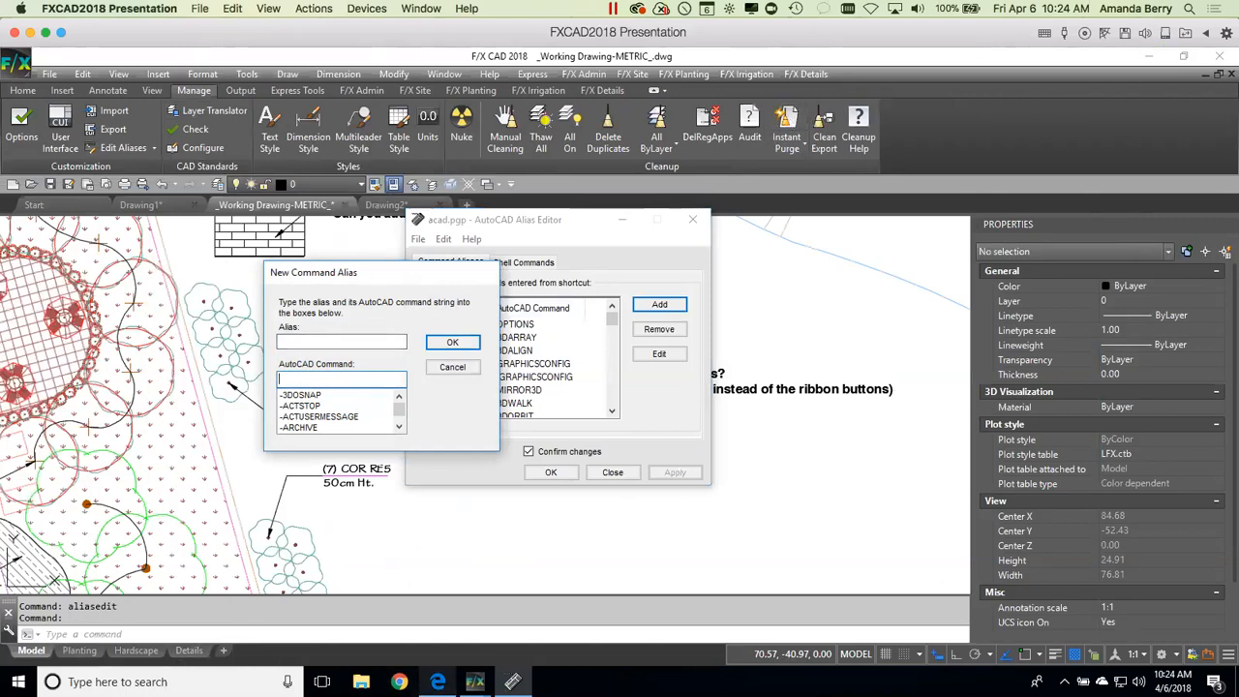
Step: Switch to the Edge browser, look through the Keyboard Commands – Planting article, and highlight the Scale tool's command SetDrawScale
{"action": "left_click", "coordinate": [438, 681]}
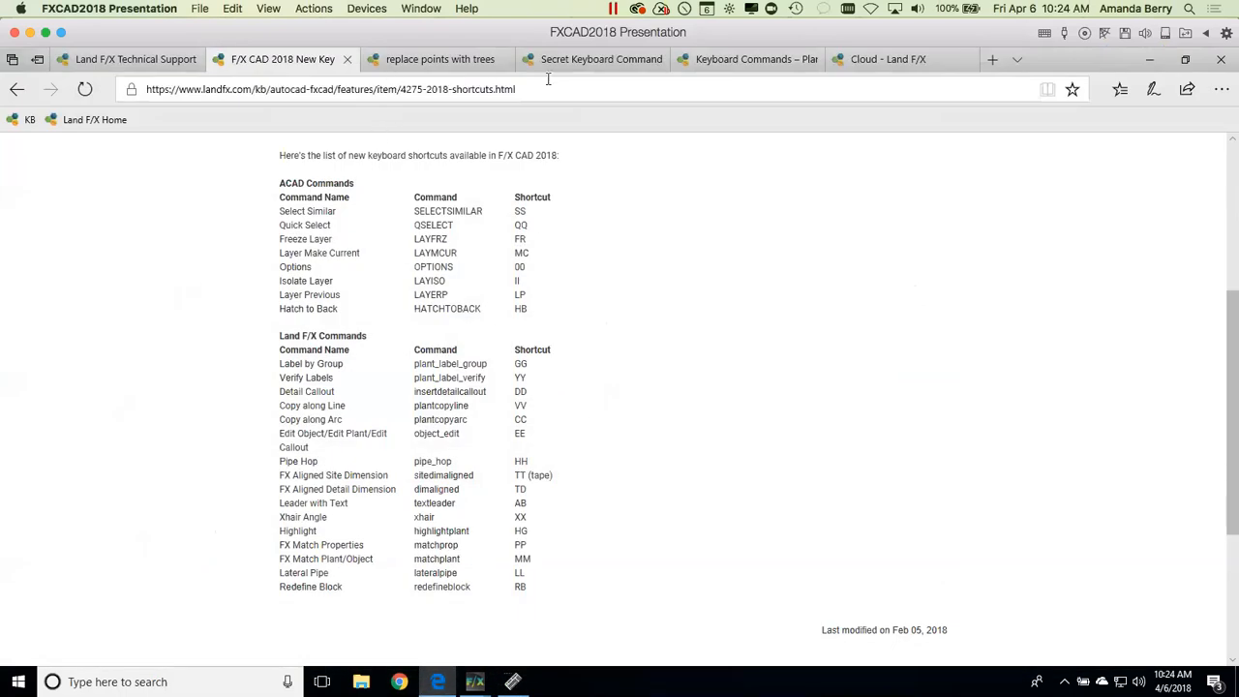
{"action": "left_click", "coordinate": [743, 59]}
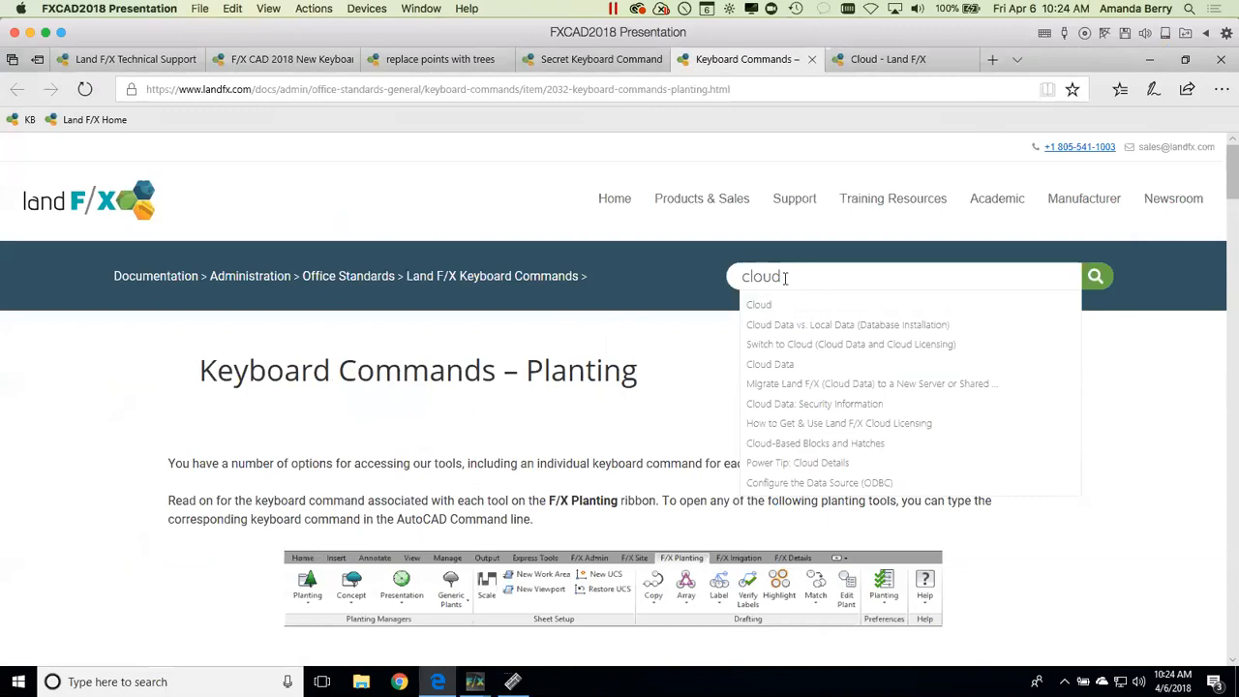
{"action": "left_click_drag", "start_coordinate": [784, 276], "coordinate": [702, 265]}
{"action": "key", "text": "BackSpace"}
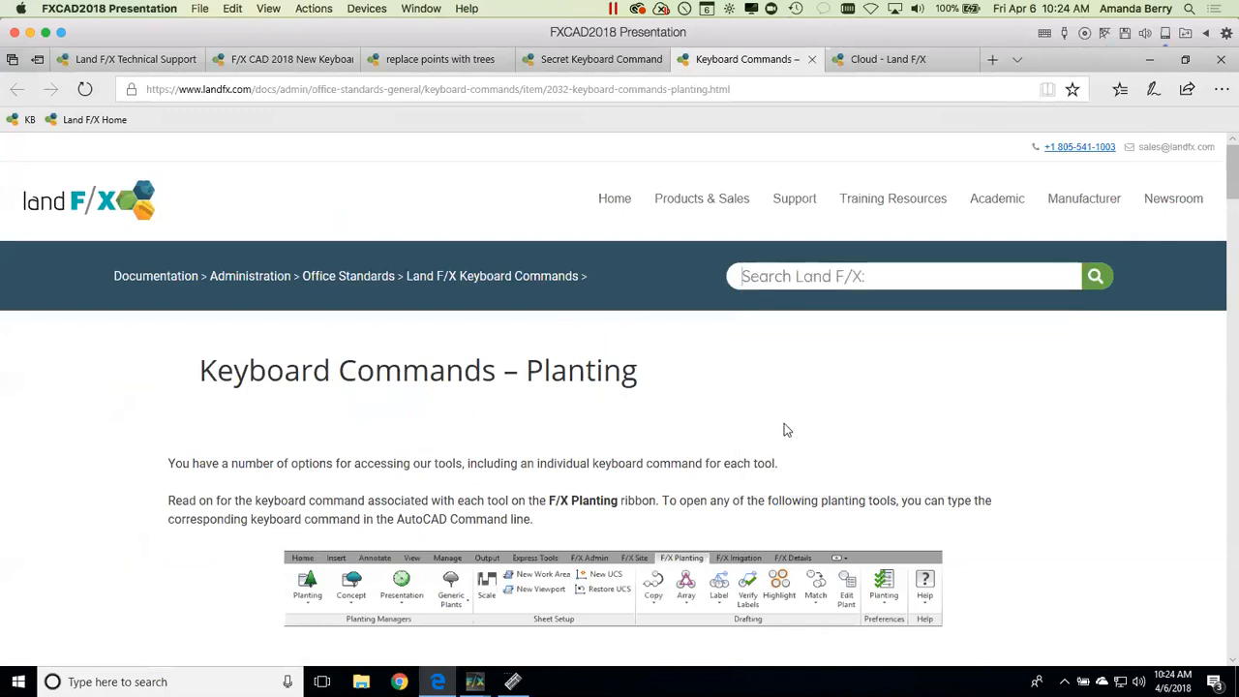
{"action": "scroll", "coordinate": [785, 429], "scroll_direction": "down", "scroll_amount": 5}
{"action": "scroll", "coordinate": [423, 491], "scroll_direction": "down", "scroll_amount": 8}
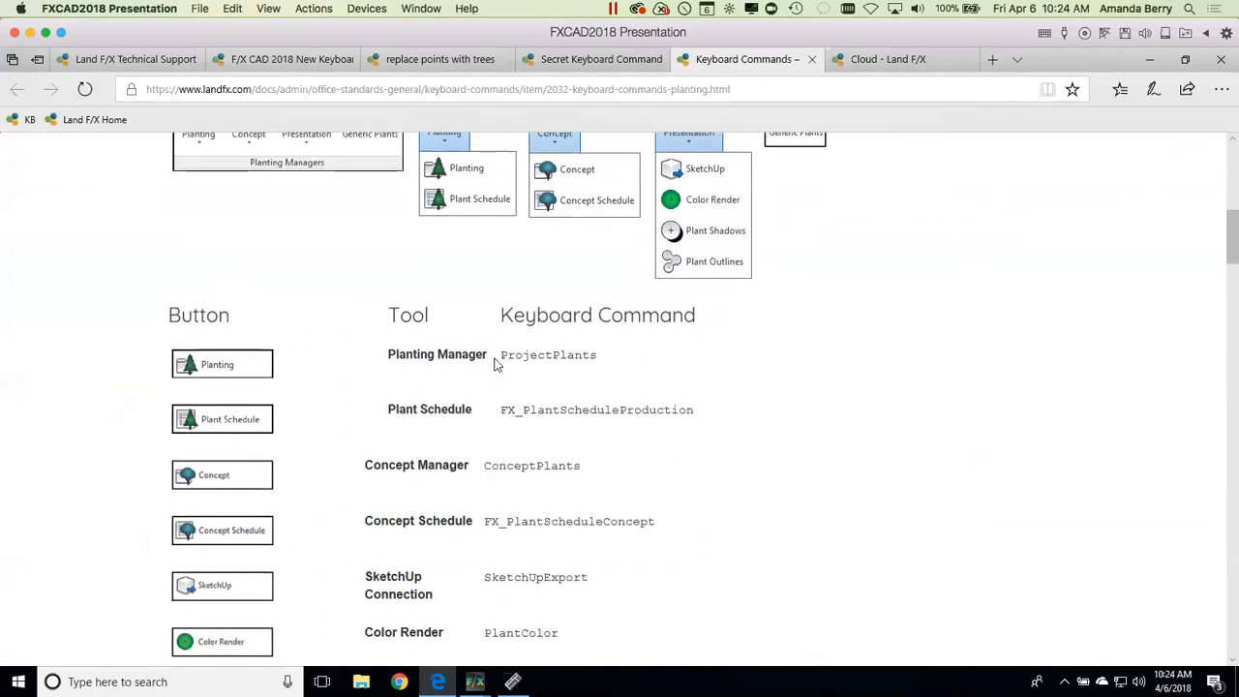
{"action": "left_click_drag", "start_coordinate": [496, 364], "coordinate": [620, 368]}
{"action": "scroll", "coordinate": [635, 387], "scroll_direction": "down", "scroll_amount": 14}
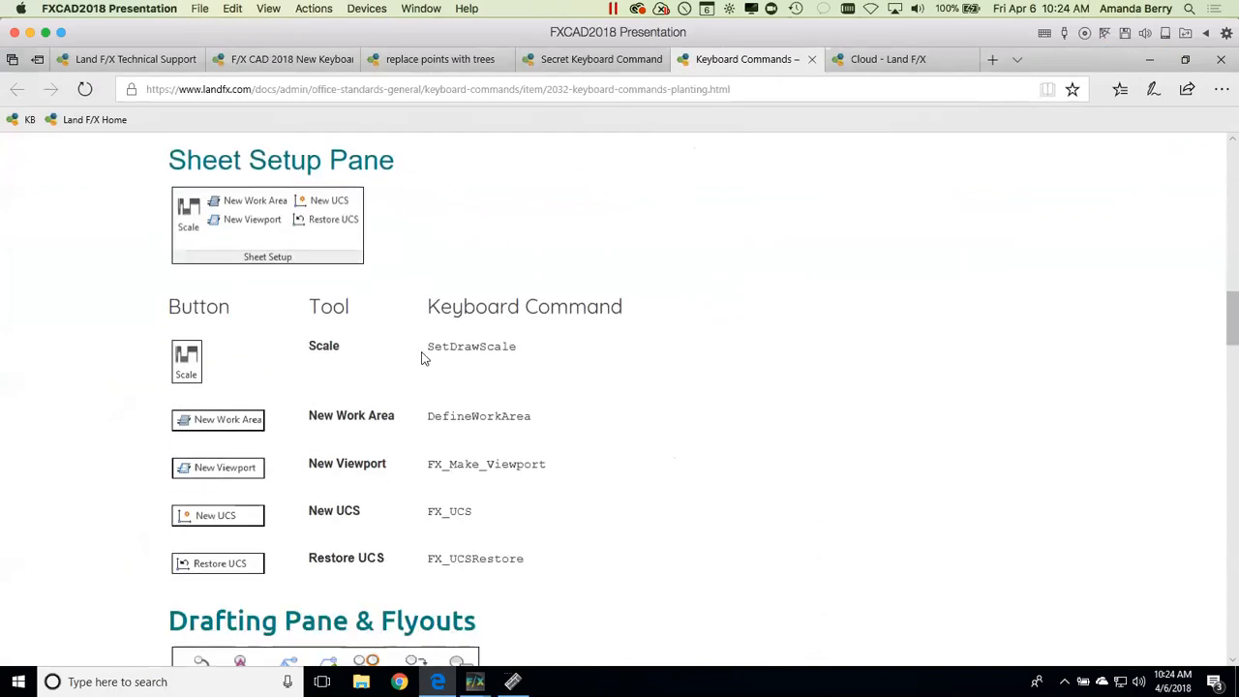
{"action": "left_click_drag", "start_coordinate": [427, 345], "coordinate": [517, 346]}
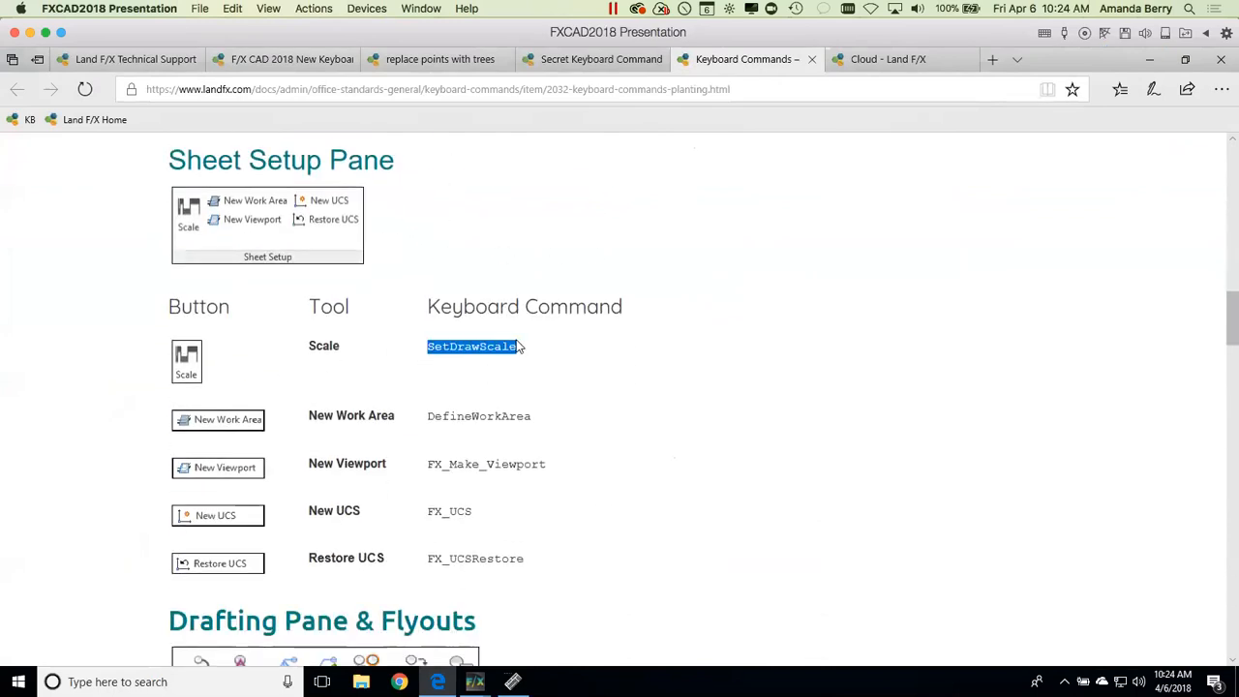
Step: Return to F/X CAD, cancel the new command alias and close the Alias Editor
{"action": "left_click", "coordinate": [1149, 59]}
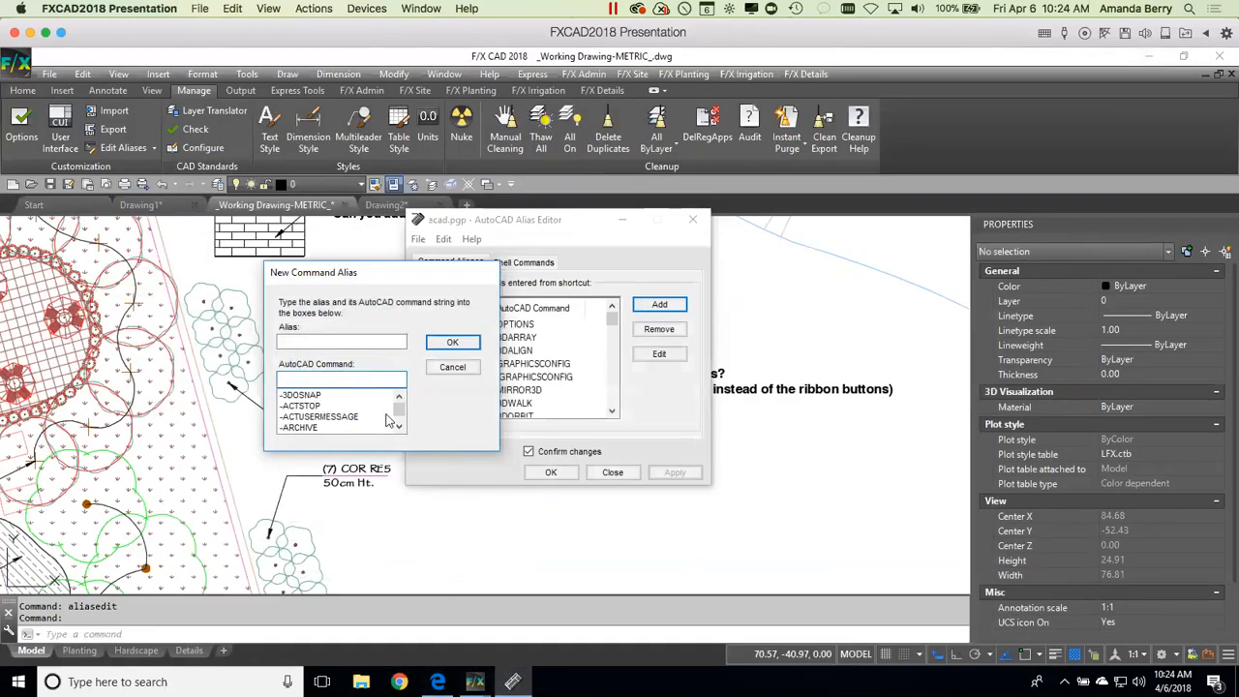
{"action": "left_click", "coordinate": [467, 366]}
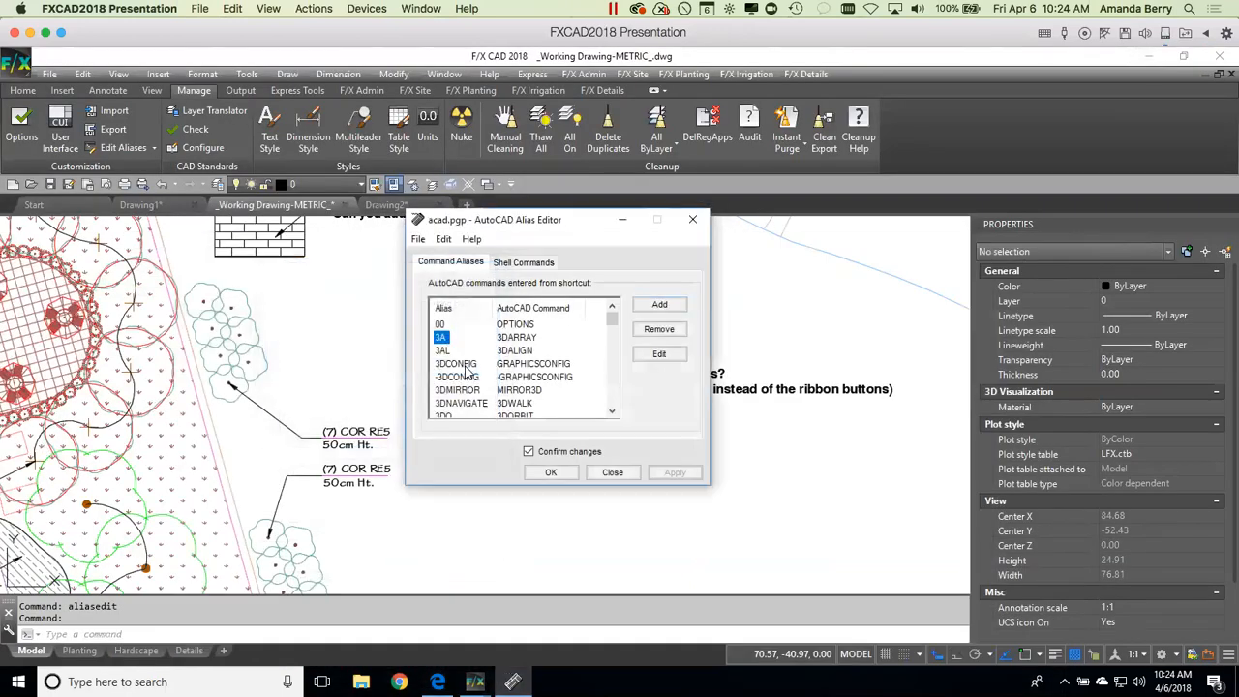
{"action": "left_click", "coordinate": [692, 223]}
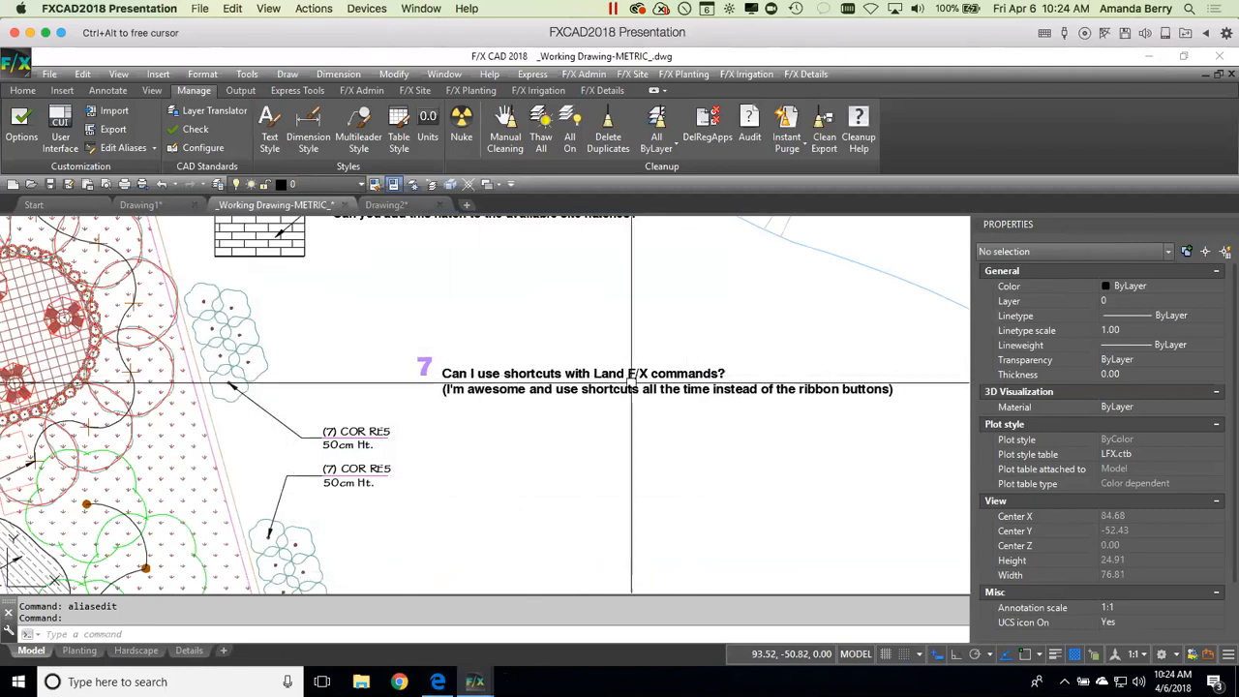
Step: Move to question 8 about whether drawings get stored on the cloud
{"action": "scroll", "coordinate": [726, 437], "scroll_direction": "down", "scroll_amount": 1}
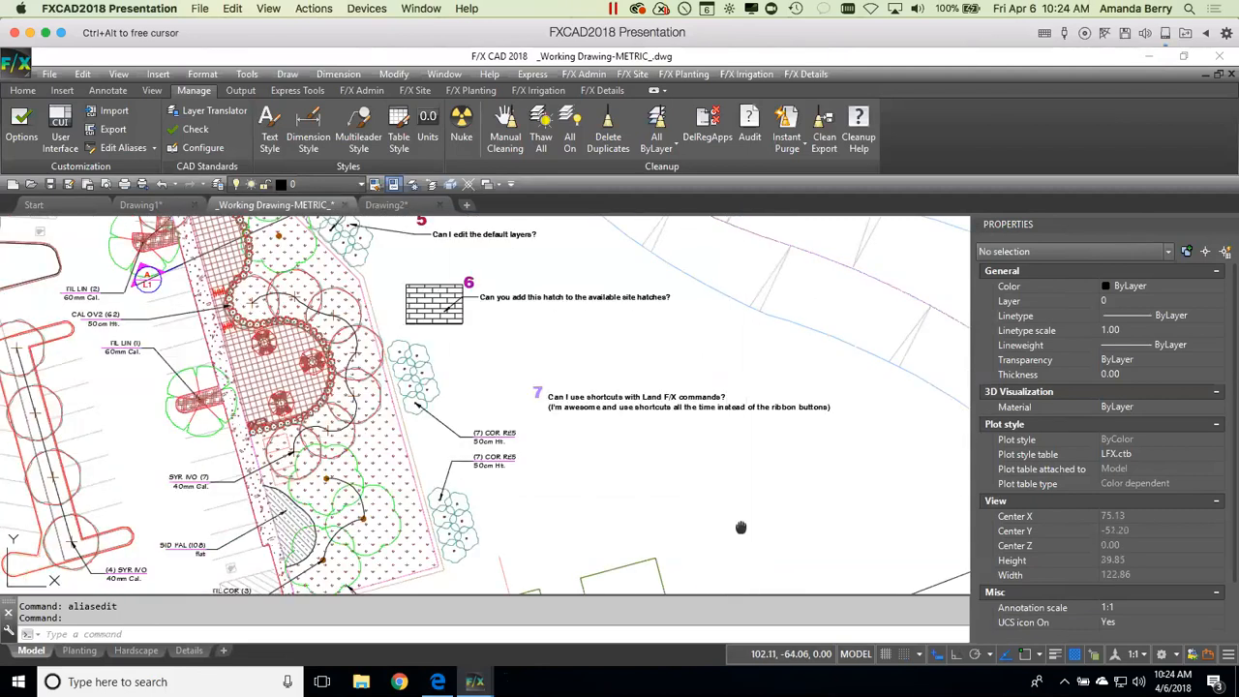
{"action": "middle_click_drag", "start_coordinate": [741, 528], "coordinate": [598, 280]}
{"action": "scroll", "coordinate": [373, 470], "scroll_direction": "up", "scroll_amount": 2}
{"action": "middle_click_drag", "start_coordinate": [373, 469], "coordinate": [528, 446]}
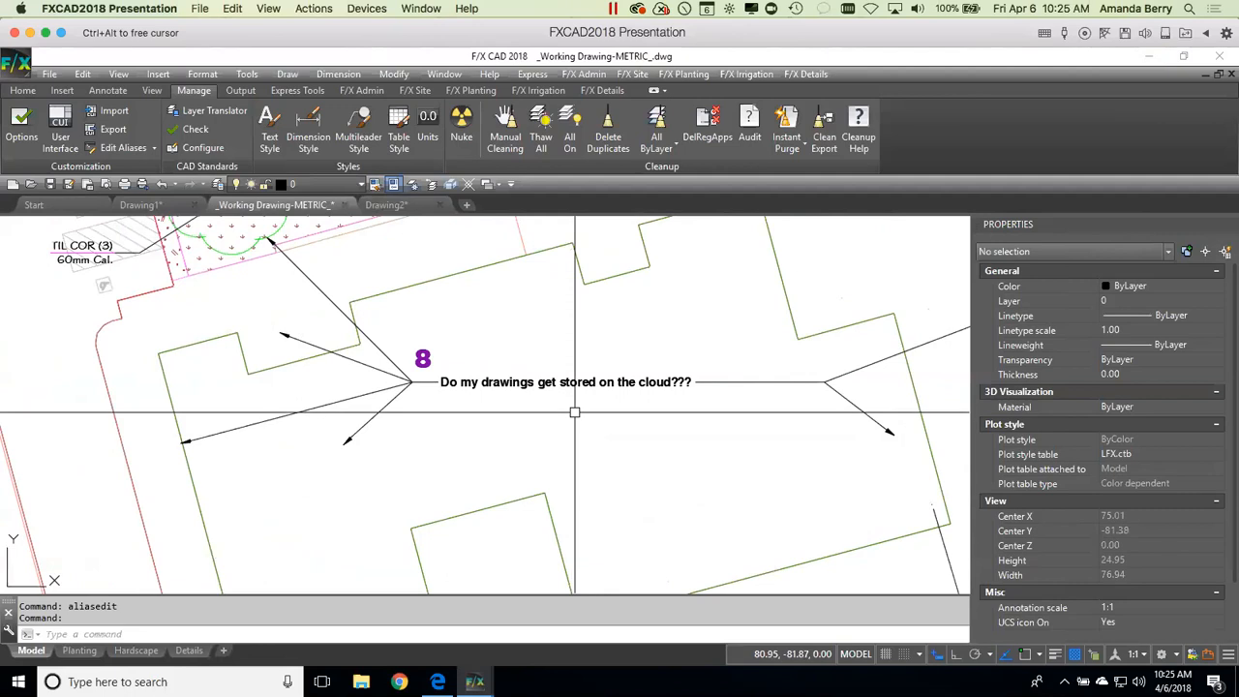
Step: Select the building outline around question 8, clear the selection, and view the surrounding site plan
{"action": "scroll", "coordinate": [578, 414], "scroll_direction": "down", "scroll_amount": 2}
{"action": "scroll", "coordinate": [591, 421], "scroll_direction": "down", "scroll_amount": 2}
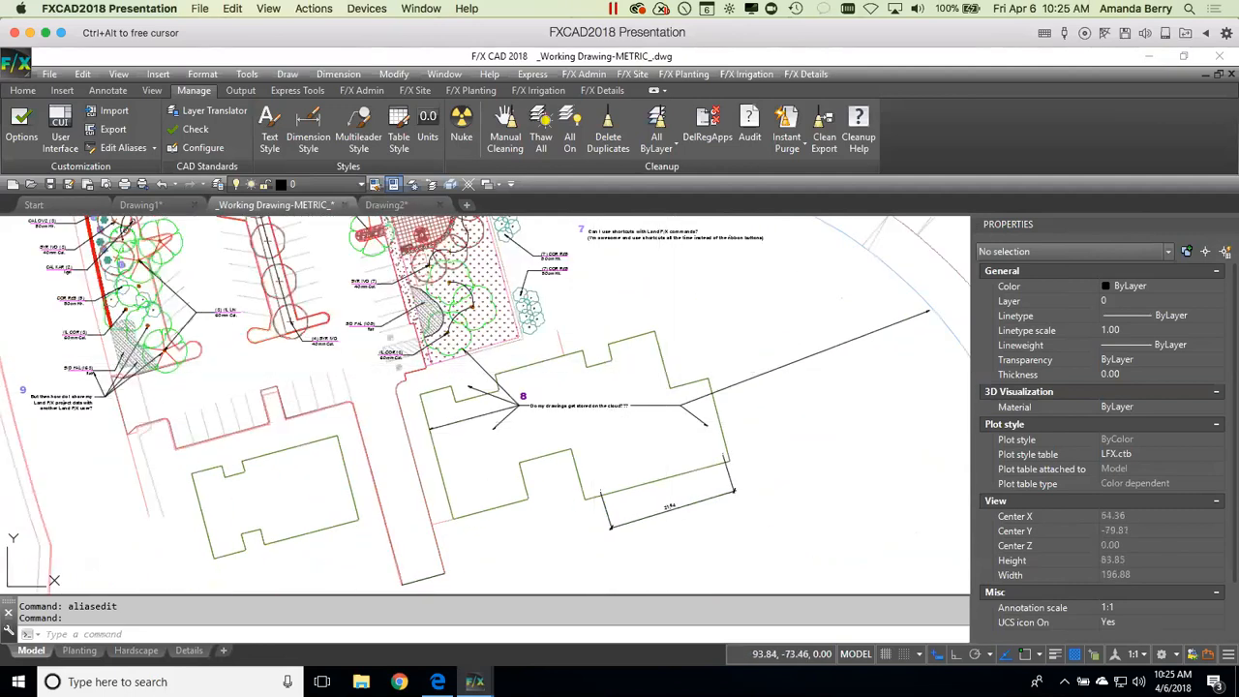
{"action": "left_click", "coordinate": [662, 366]}
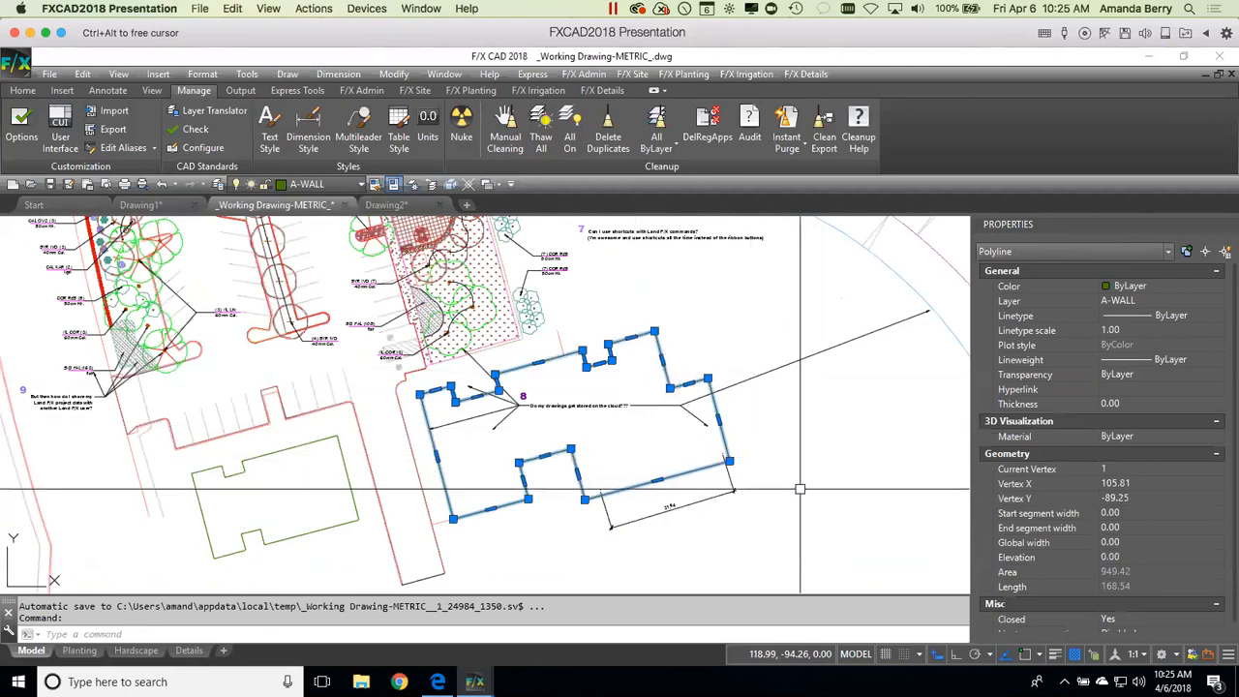
{"action": "key", "text": "Escape"}
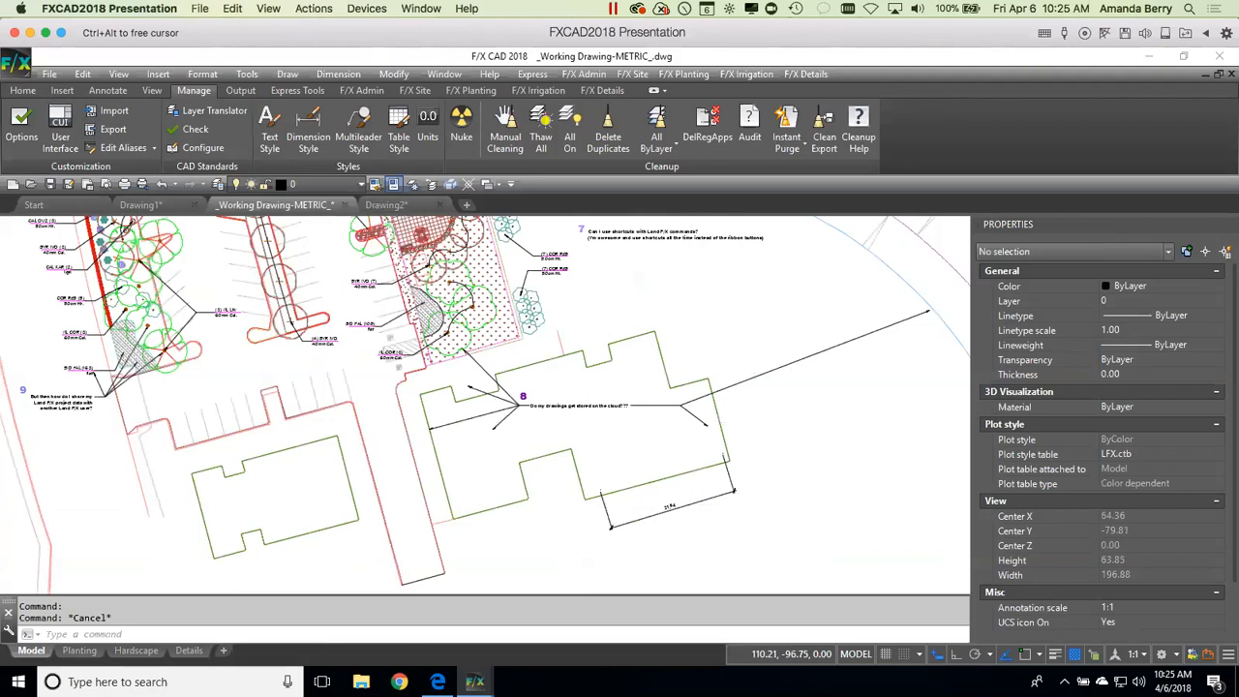
{"action": "scroll", "coordinate": [750, 501], "scroll_direction": "down", "scroll_amount": 2}
{"action": "middle_click_drag", "start_coordinate": [749, 501], "coordinate": [766, 526]}
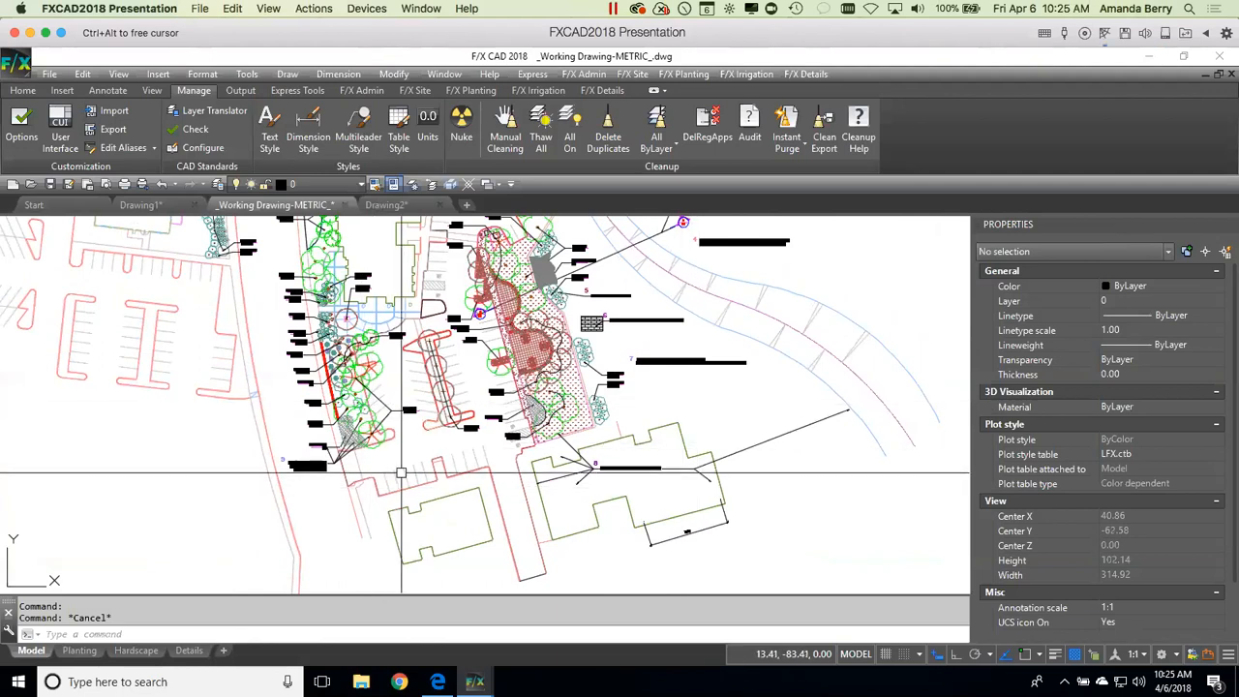
Step: Switch to the Google Slides presentation in Chrome and present slide 6, Cloud vs Local (MySQL)
{"action": "key", "text": "ctrl+Up"}
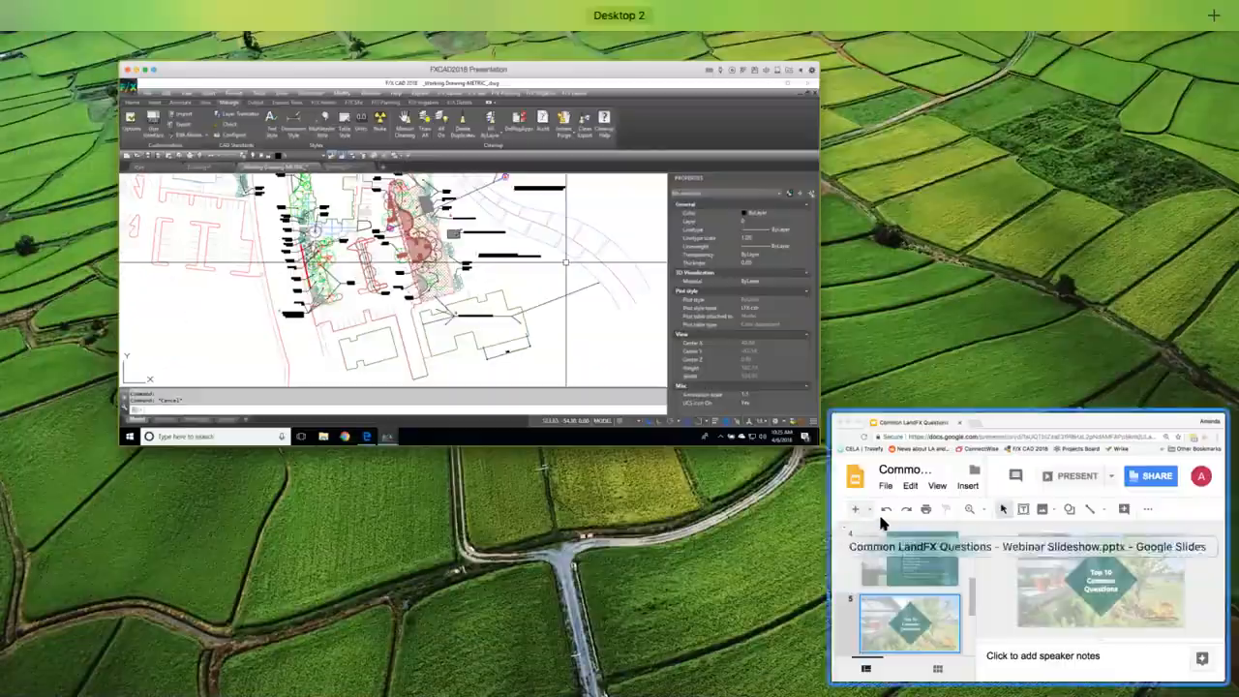
{"action": "left_click", "coordinate": [881, 523]}
{"action": "scroll", "coordinate": [443, 492], "scroll_direction": "down", "scroll_amount": 3}
{"action": "left_click", "coordinate": [448, 494]}
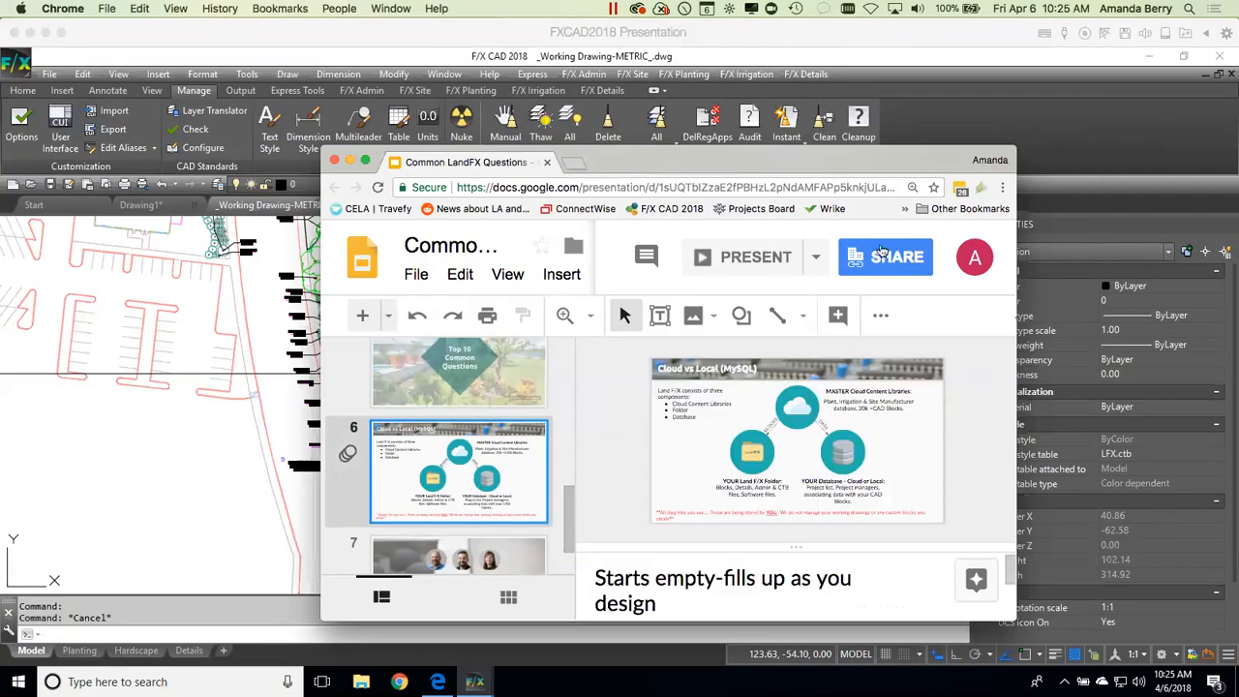
{"action": "left_click", "coordinate": [765, 262]}
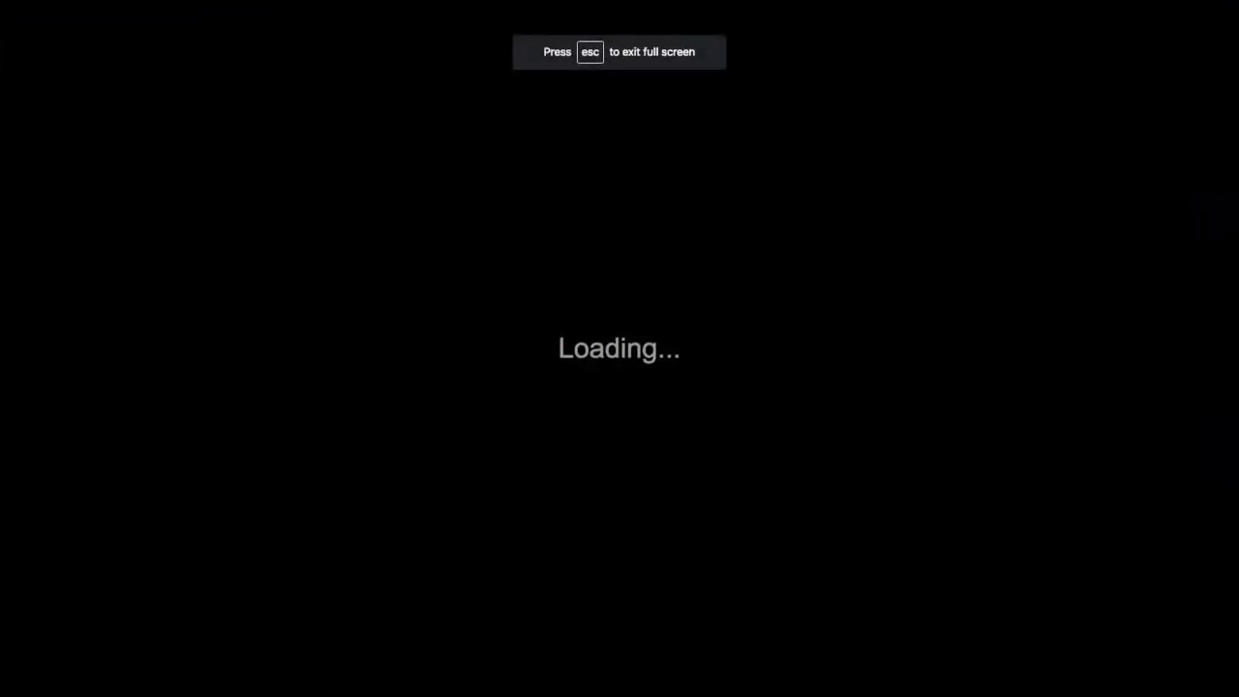
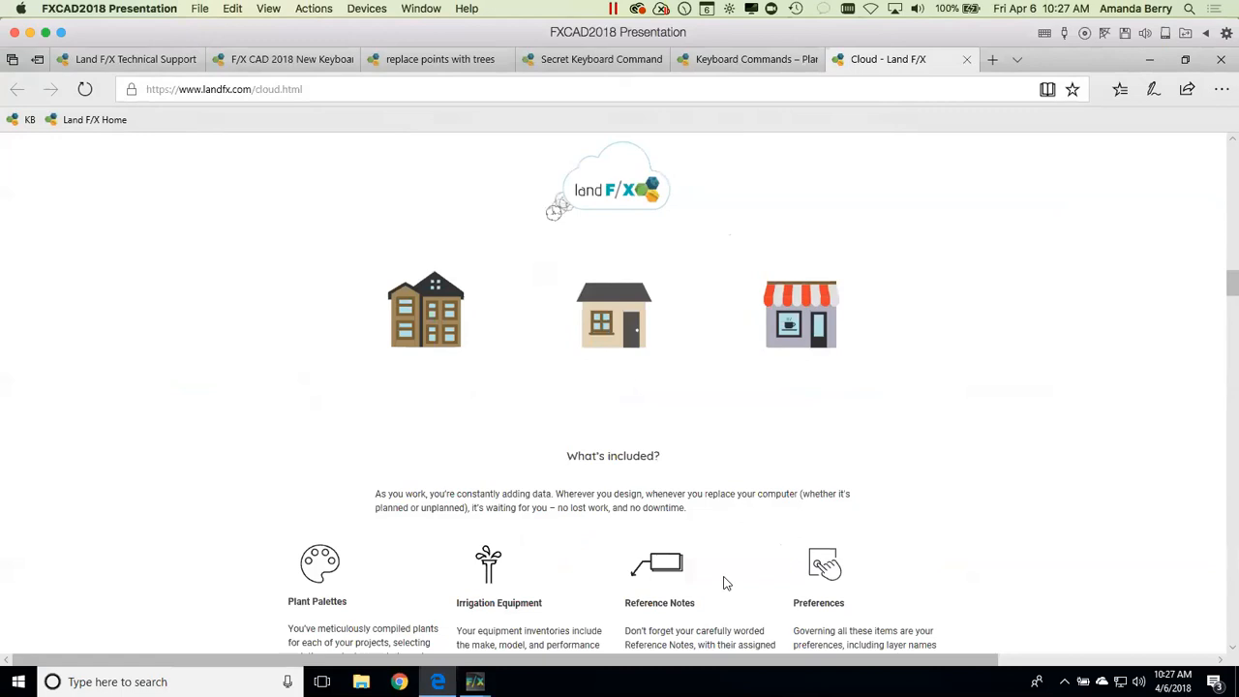
Step: Return to F/X CAD from the browser and look over question 8 and the whole site plan
{"action": "left_click", "coordinate": [1148, 60]}
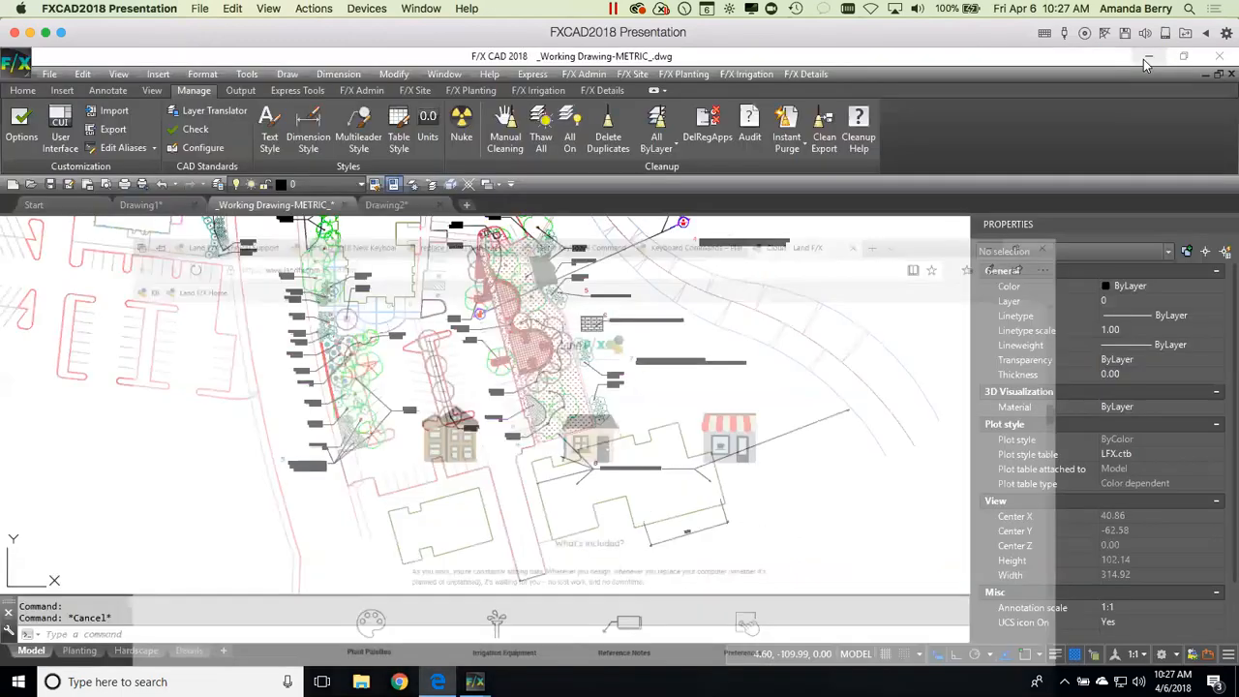
{"action": "scroll", "coordinate": [613, 412], "scroll_direction": "up", "scroll_amount": 5}
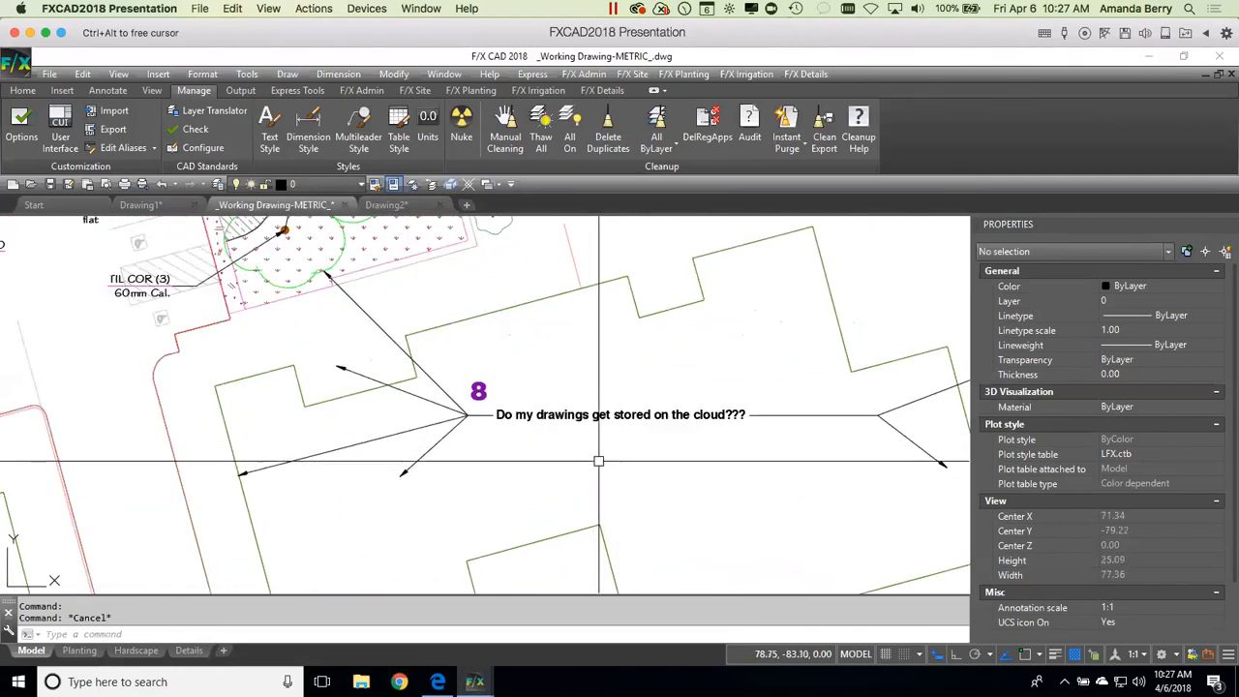
{"action": "scroll", "coordinate": [600, 460], "scroll_direction": "down", "scroll_amount": 8}
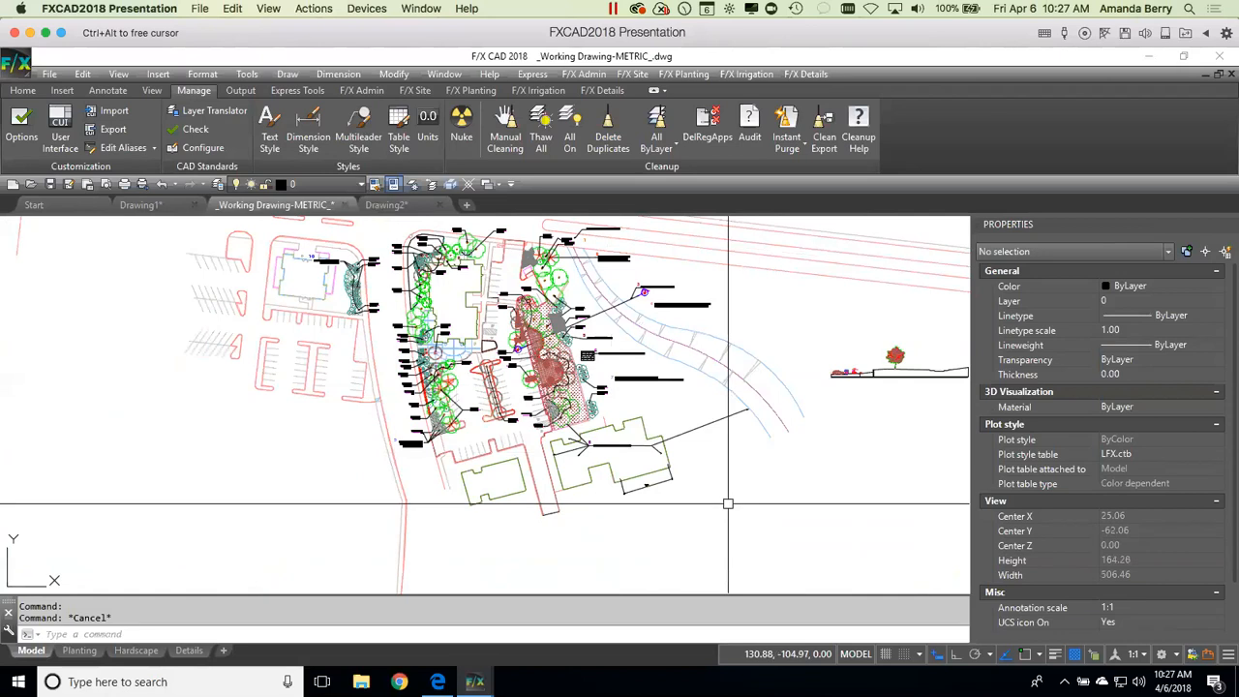
{"action": "left_click", "coordinate": [562, 276]}
{"action": "key", "text": "Escape"}
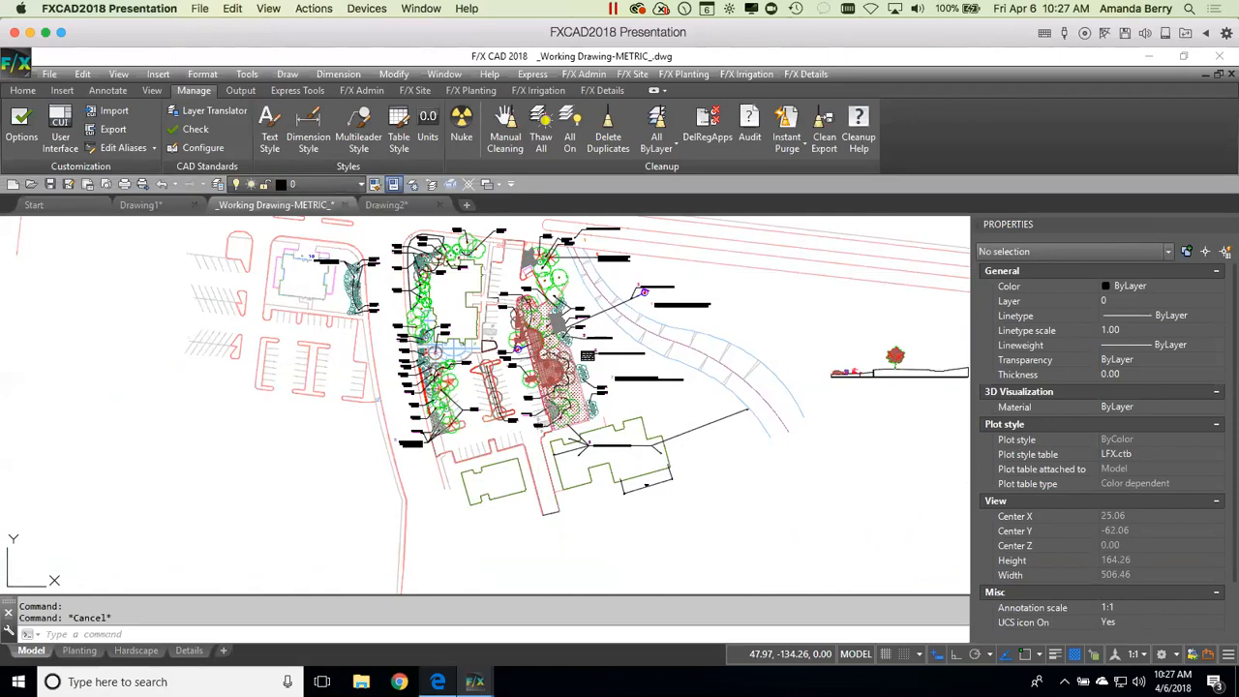
Step: Switch to the Edge browser and view the locations illustration on the Land F/X Cloud page
{"action": "left_click", "coordinate": [438, 682]}
{"action": "scroll", "coordinate": [803, 355], "scroll_direction": "up", "scroll_amount": 2}
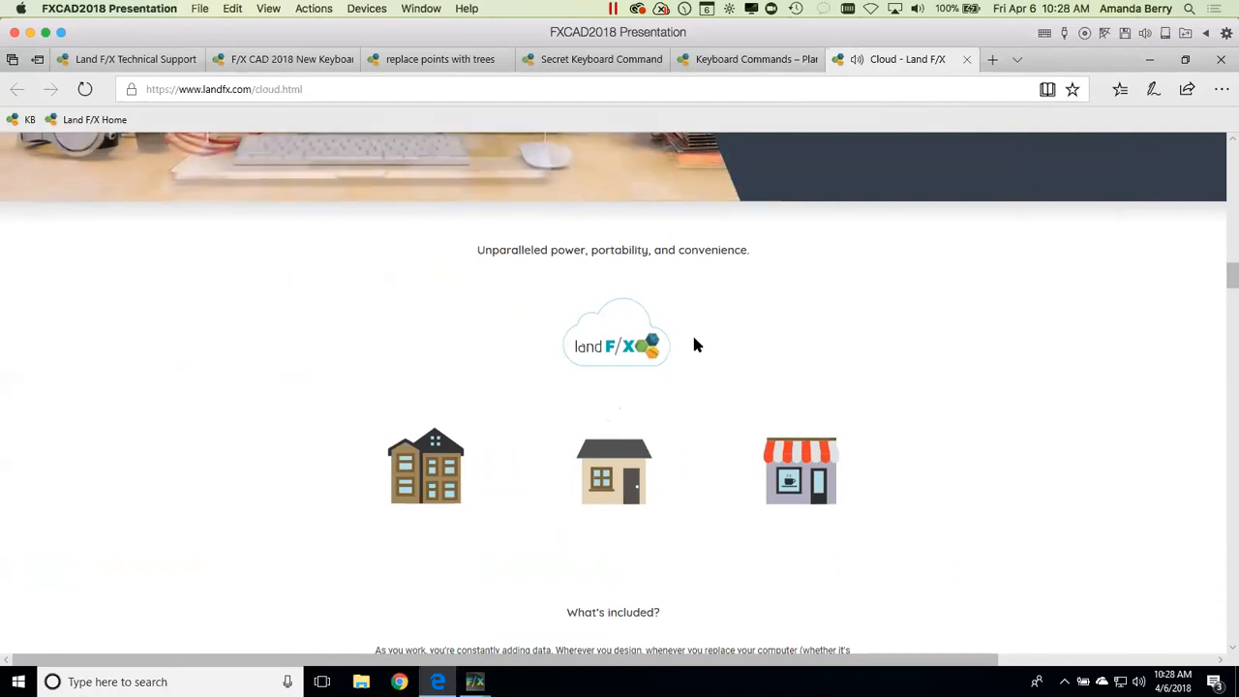
{"action": "scroll", "coordinate": [705, 423], "scroll_direction": "down", "scroll_amount": 3}
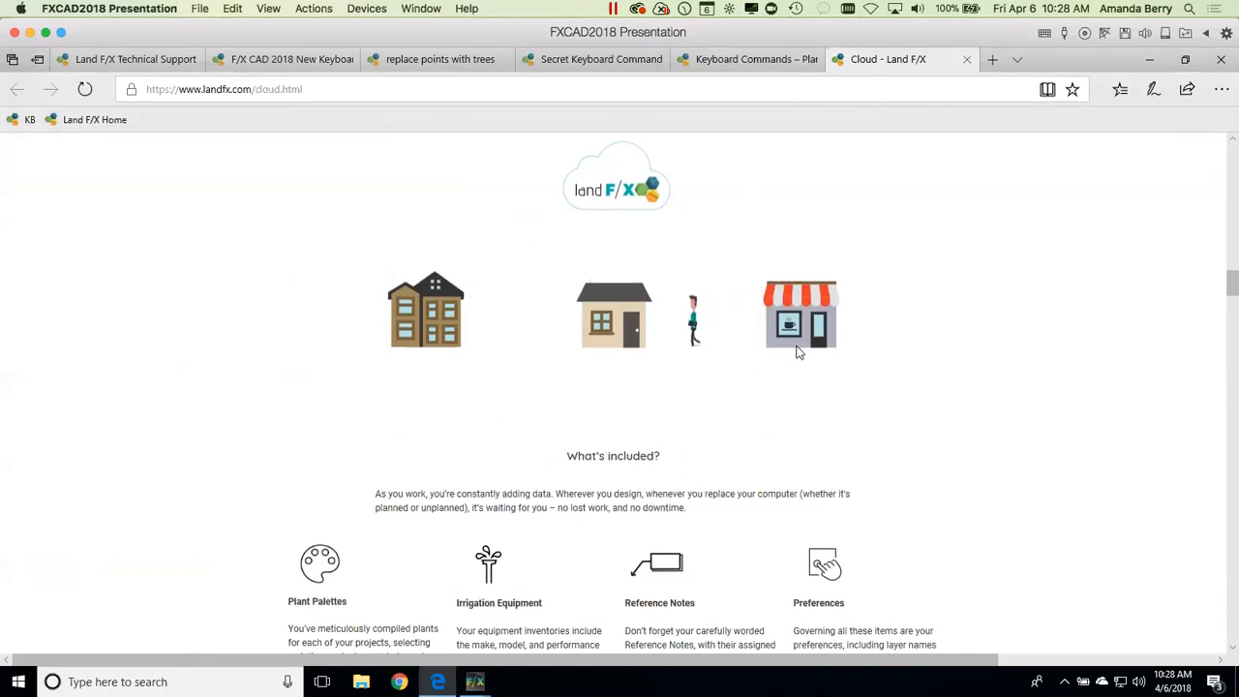
Step: Return to F/X CAD, move to question 9 about sharing project data, and open the Land F/X Projects list
{"action": "left_click", "coordinate": [1152, 60]}
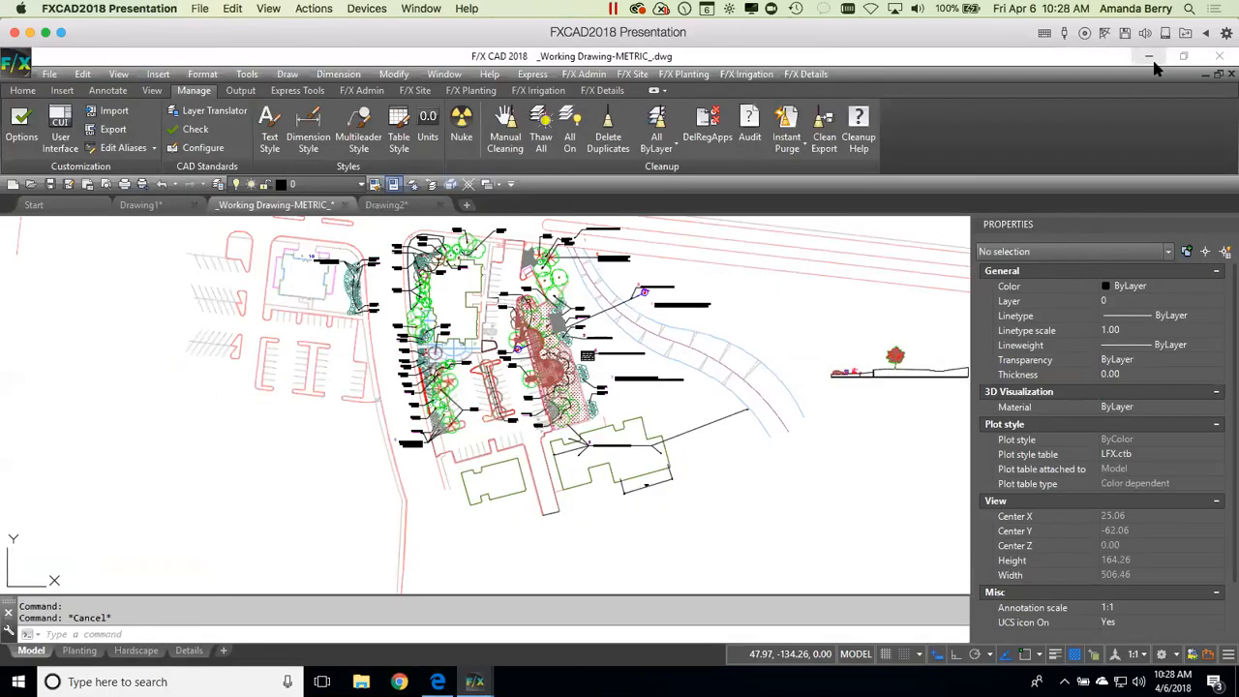
{"action": "middle_click_drag", "start_coordinate": [386, 479], "coordinate": [558, 482]}
{"action": "scroll", "coordinate": [533, 462], "scroll_direction": "up", "scroll_amount": 5}
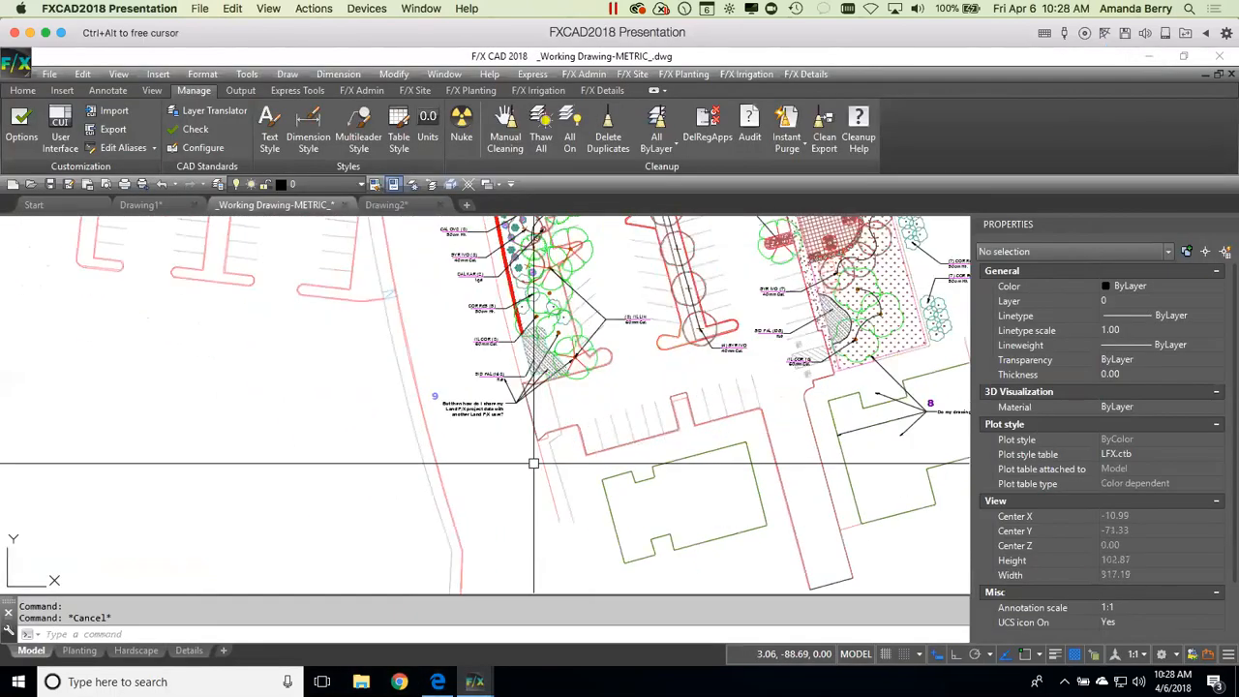
{"action": "middle_click_drag", "start_coordinate": [571, 389], "coordinate": [580, 434]}
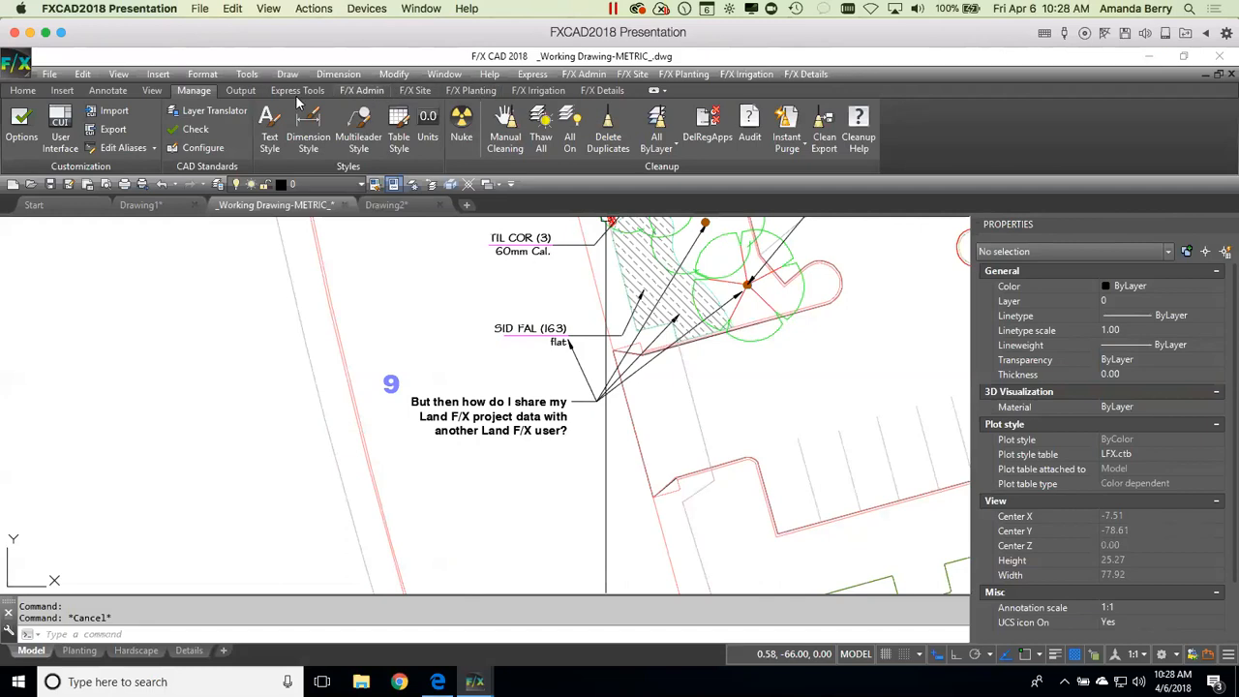
{"action": "left_click", "coordinate": [362, 90]}
{"action": "left_click", "coordinate": [20, 128]}
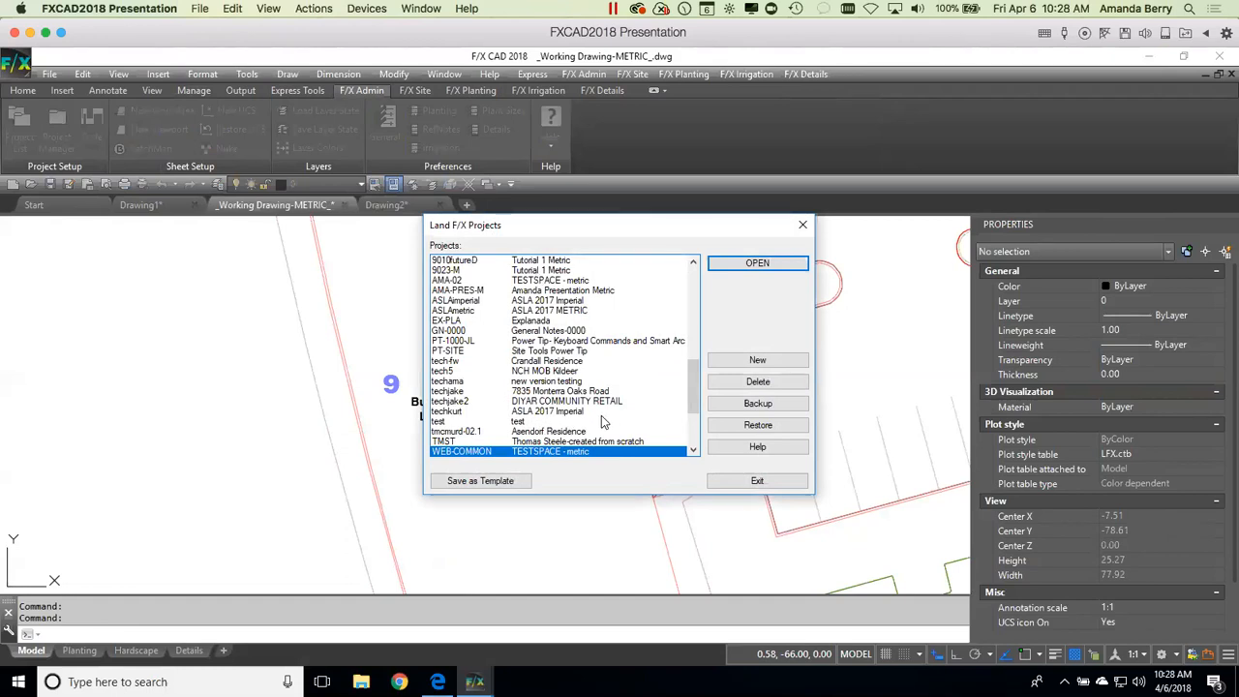
Step: Look through the Land F/X Projects list up to its first entries and close it
{"action": "mouse_move", "coordinate": [690, 235]}
{"action": "left_mouse_down"}
{"action": "mouse_move", "coordinate": [1133, 156]}
{"action": "mouse_move", "coordinate": [972, 180]}
{"action": "left_mouse_up"}
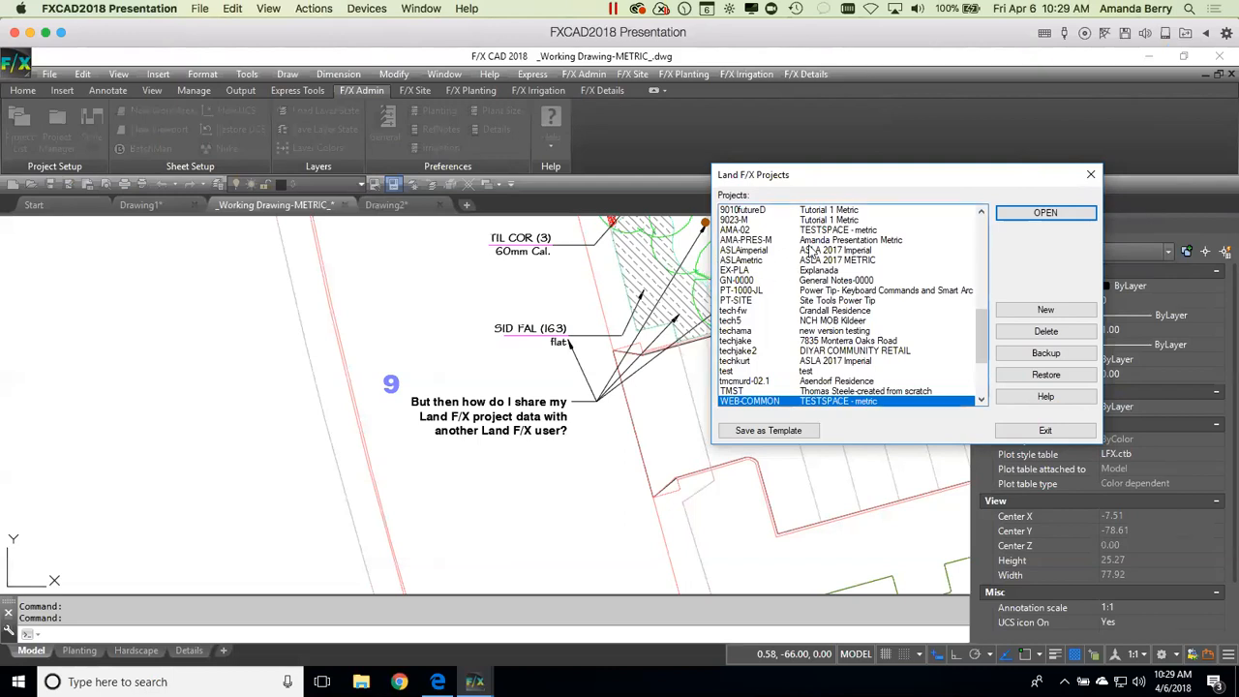
{"action": "left_click_drag", "start_coordinate": [982, 319], "coordinate": [979, 240]}
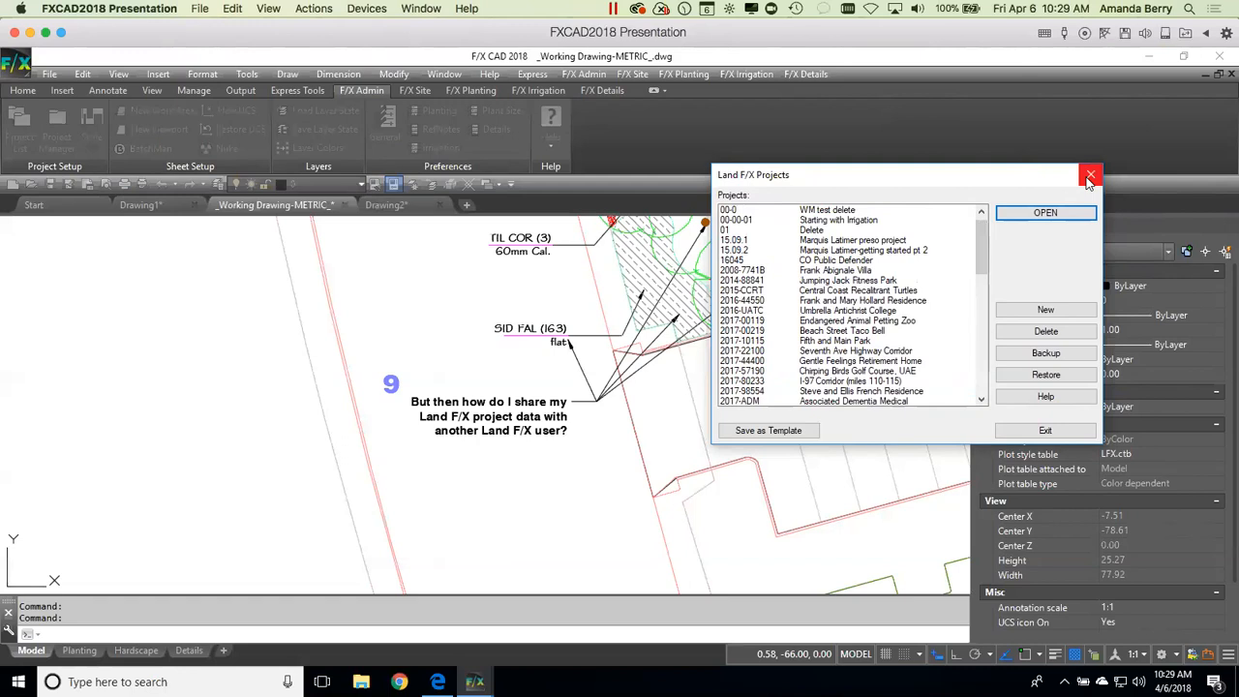
{"action": "left_click", "coordinate": [1090, 177]}
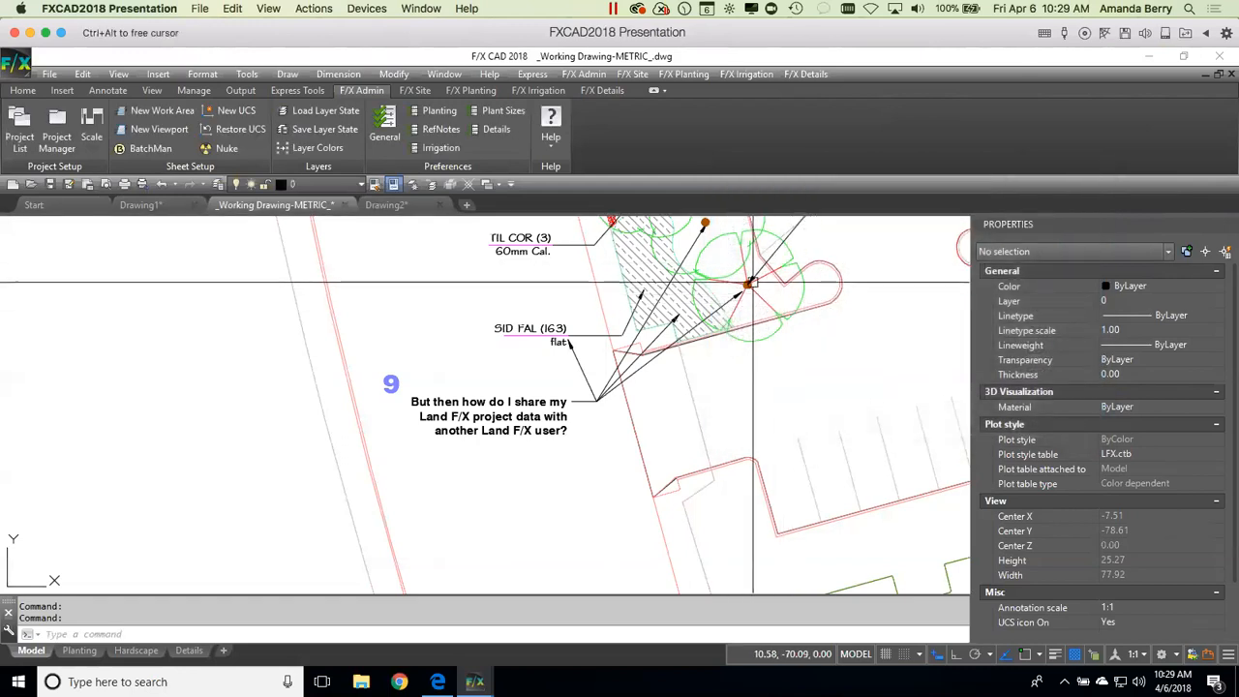
Step: View the plant information of the TIL LIN tree near question 9 with Edit Plant, and close it without changes
{"action": "mouse_move", "coordinate": [771, 298]}
{"action": "middle_mouse_down"}
{"action": "mouse_move", "coordinate": [747, 470]}
{"action": "mouse_move", "coordinate": [754, 440]}
{"action": "middle_mouse_up"}
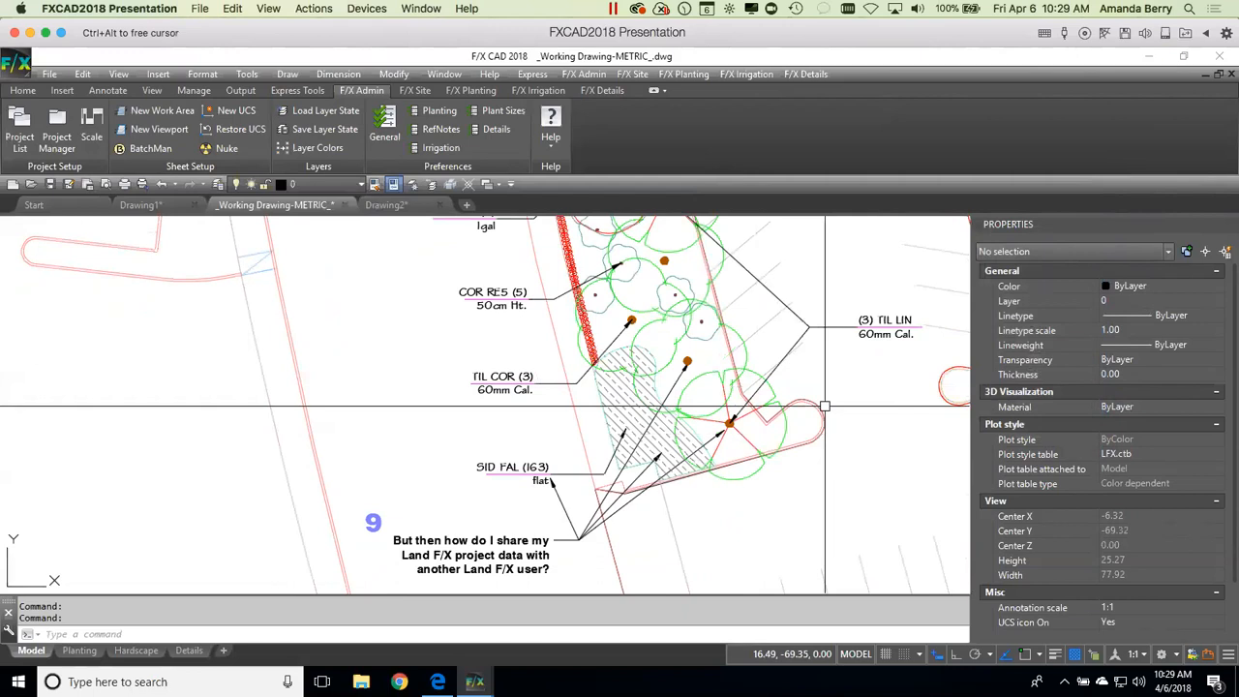
{"action": "mouse_move", "coordinate": [288, 211]}
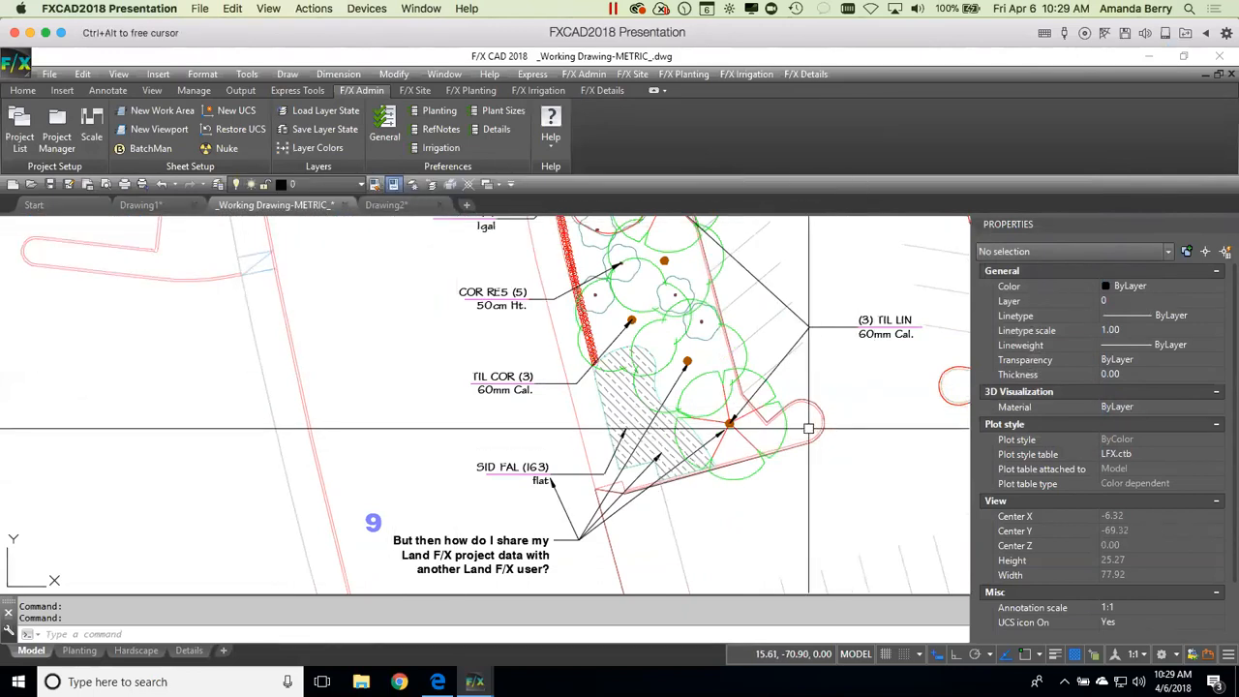
{"action": "middle_click_drag", "start_coordinate": [780, 438], "coordinate": [734, 377]}
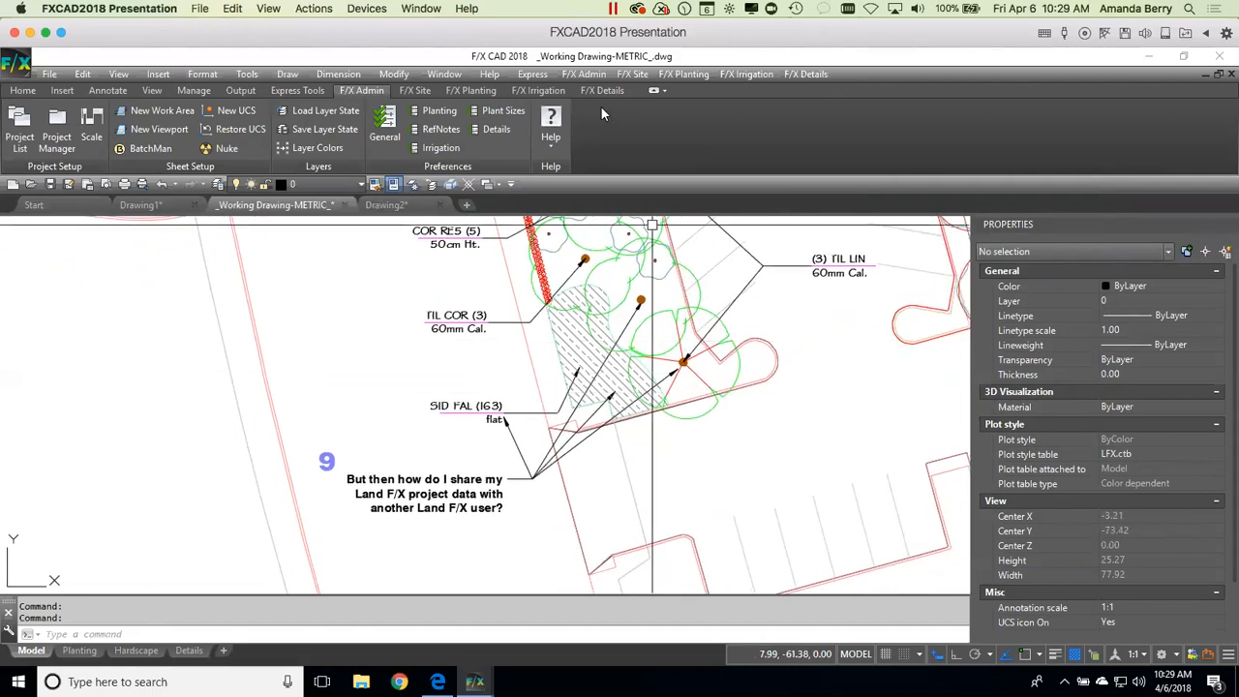
{"action": "left_click", "coordinate": [469, 90]}
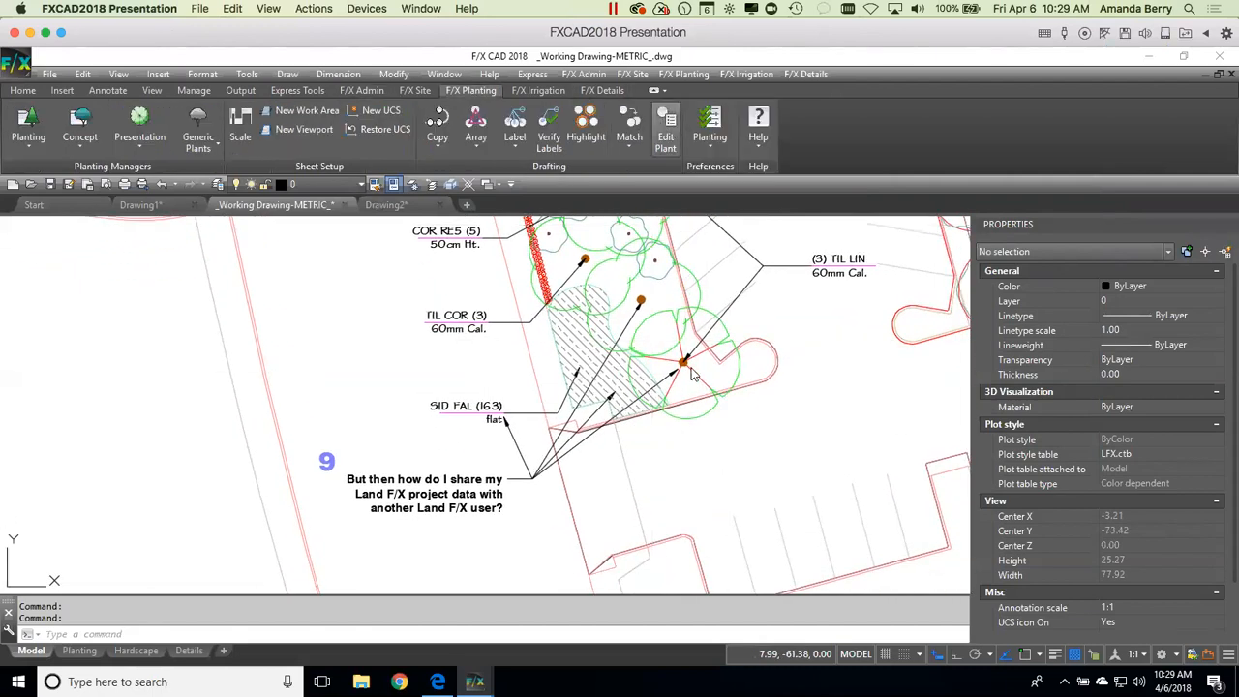
{"action": "left_click", "coordinate": [665, 125]}
{"action": "left_click", "coordinate": [693, 368]}
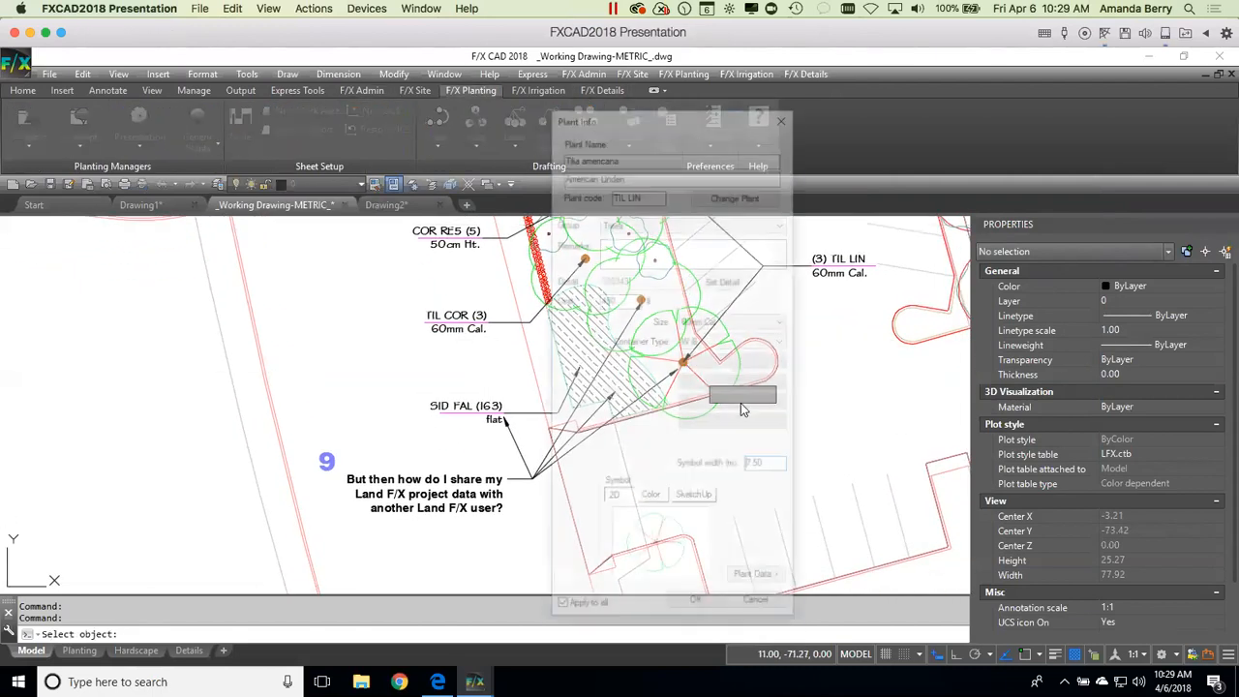
{"action": "left_click", "coordinate": [786, 116]}
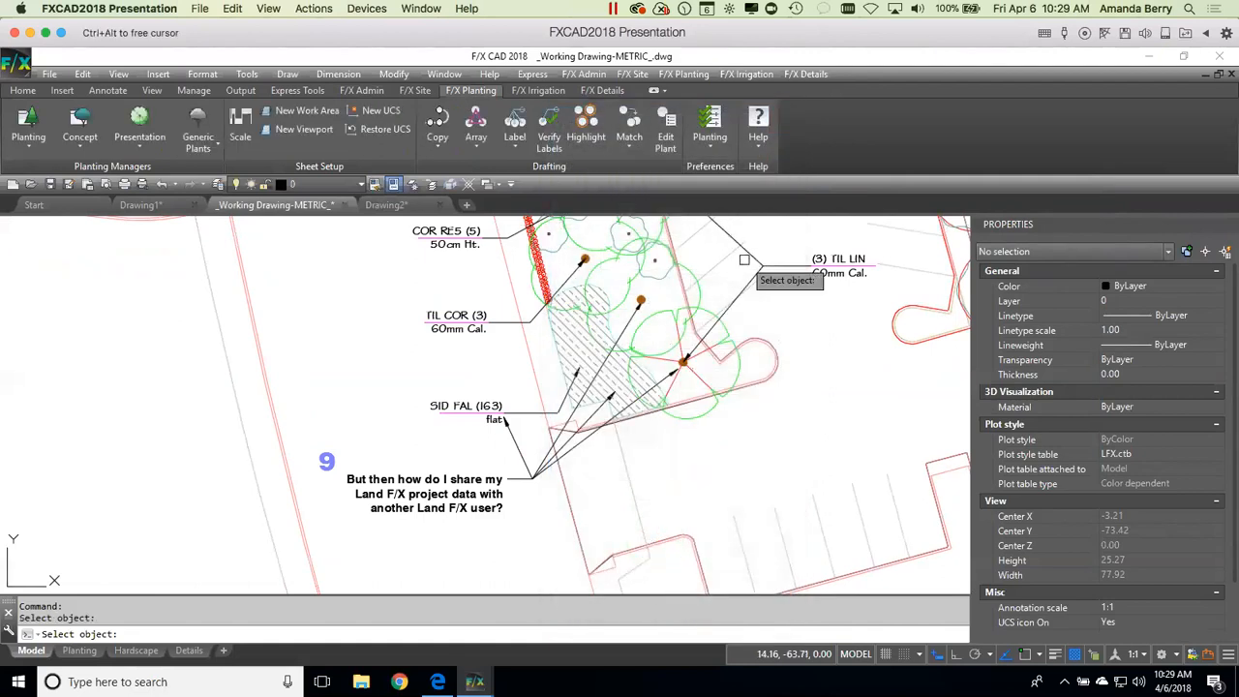
{"action": "right_click", "coordinate": [745, 259]}
Step: Open the Plant Manager, narrow it to view the project's trees beside the site plan, and close it
{"action": "left_click", "coordinate": [30, 125]}
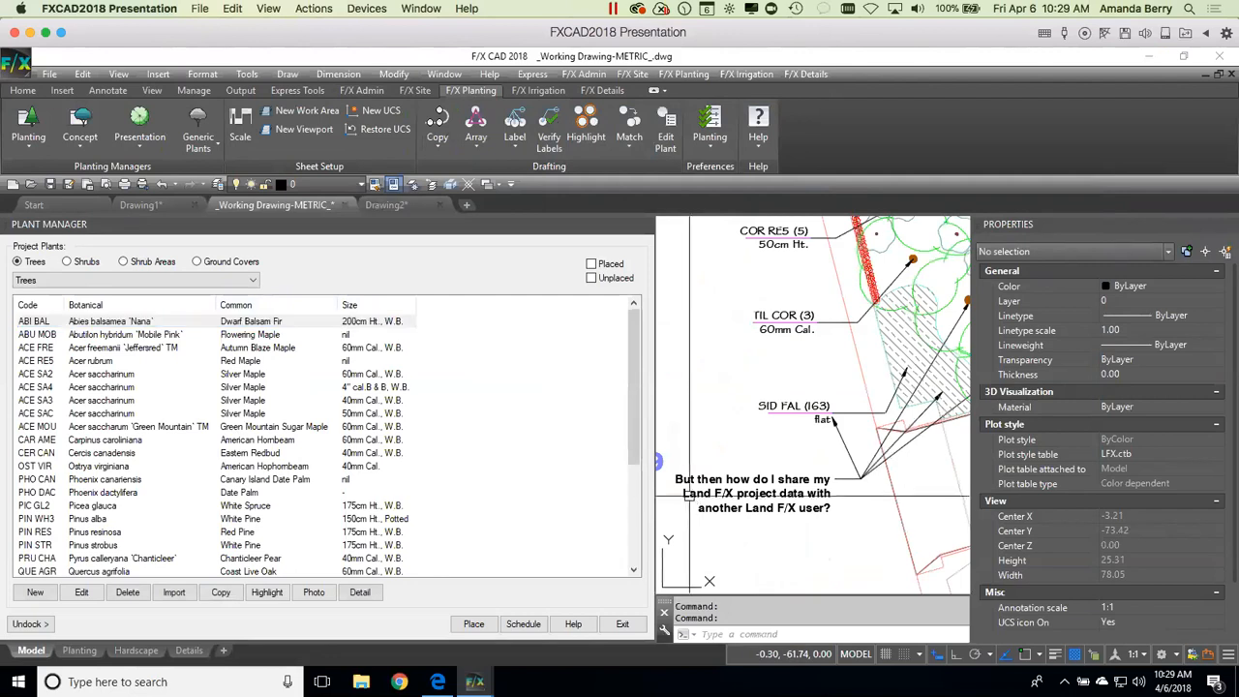
{"action": "left_click_drag", "start_coordinate": [655, 440], "coordinate": [444, 423]}
{"action": "scroll", "coordinate": [785, 358], "scroll_direction": "down", "scroll_amount": 2}
{"action": "middle_click_drag", "start_coordinate": [785, 364], "coordinate": [671, 438]}
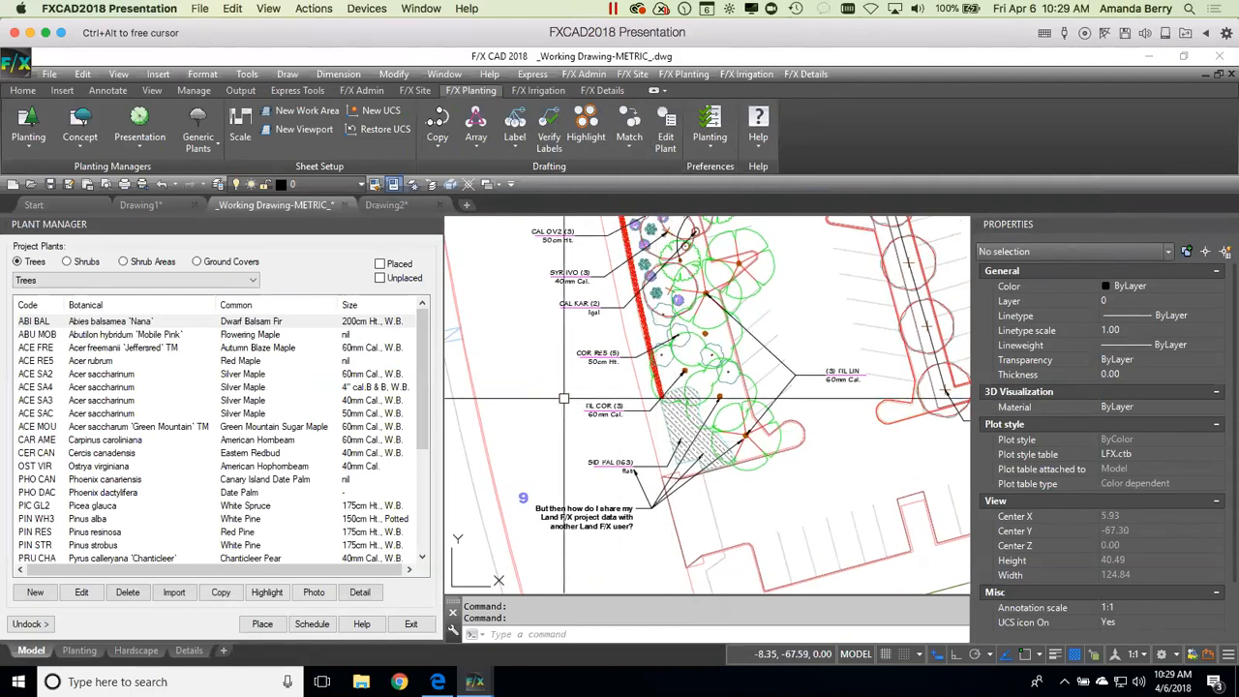
{"action": "left_click", "coordinate": [438, 226]}
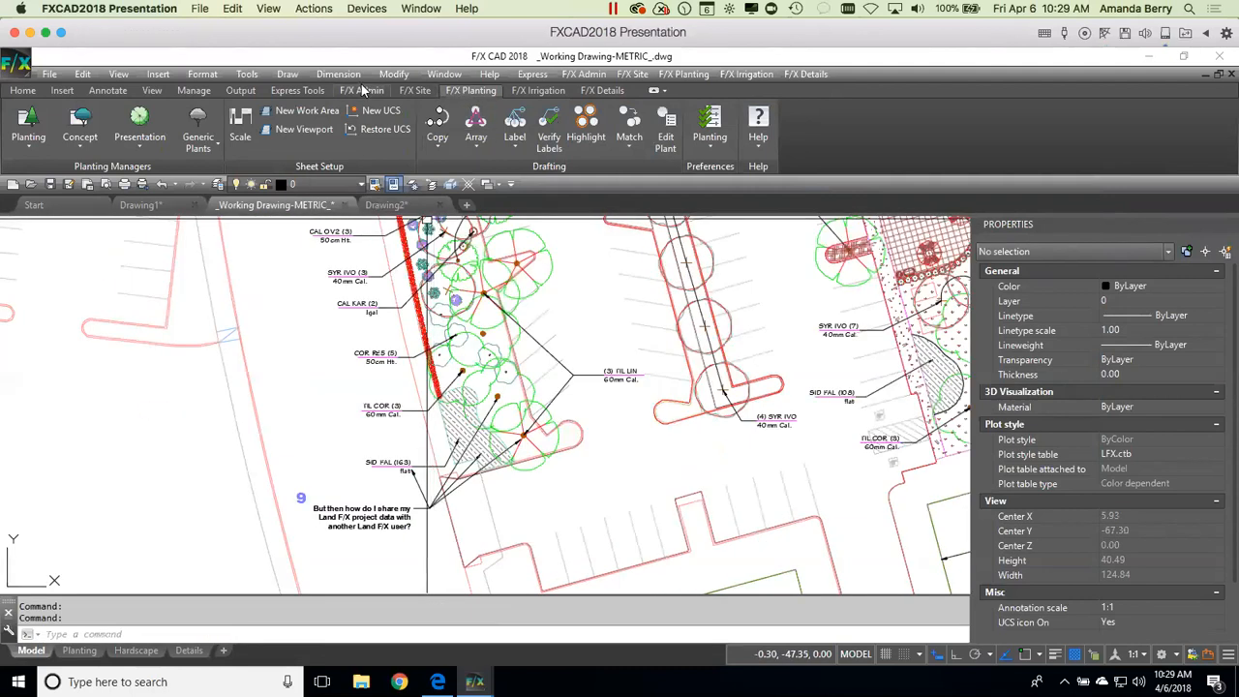
Step: Back up the WEB-COMMON project to an LFX file named WEB-COMMON - TESTSPACE - metric.lfx on the Desktop
{"action": "left_click", "coordinate": [361, 90]}
{"action": "left_click", "coordinate": [14, 124]}
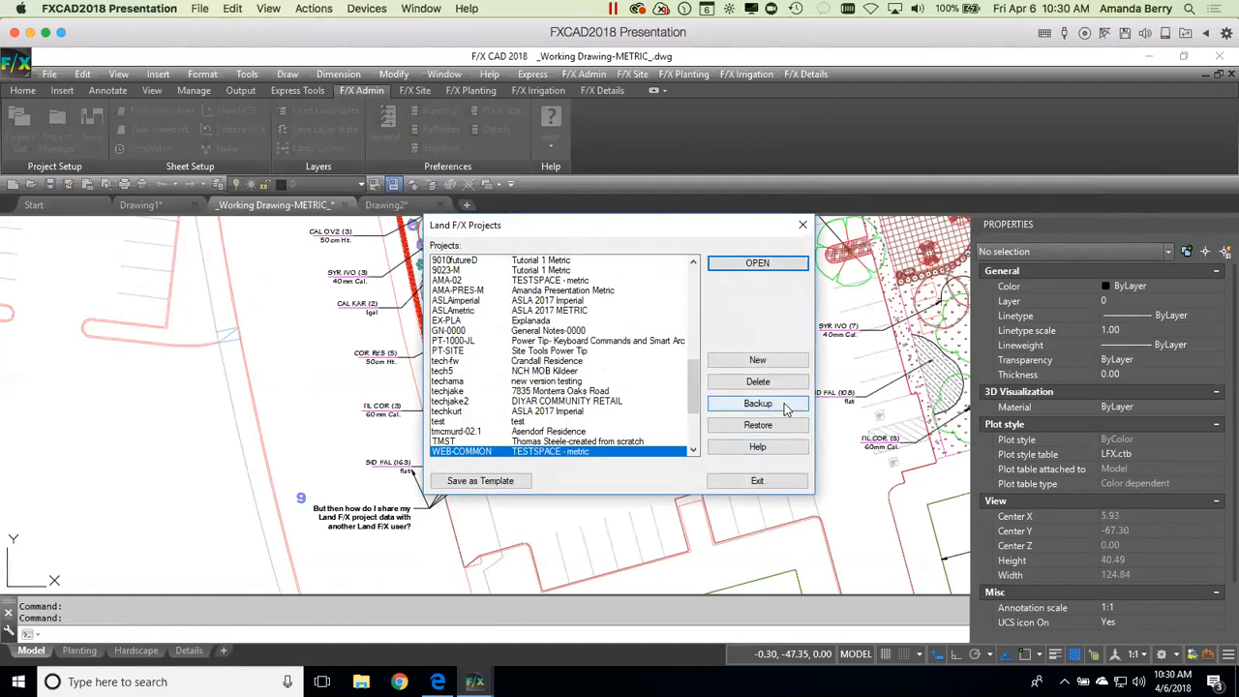
{"action": "left_click", "coordinate": [788, 405]}
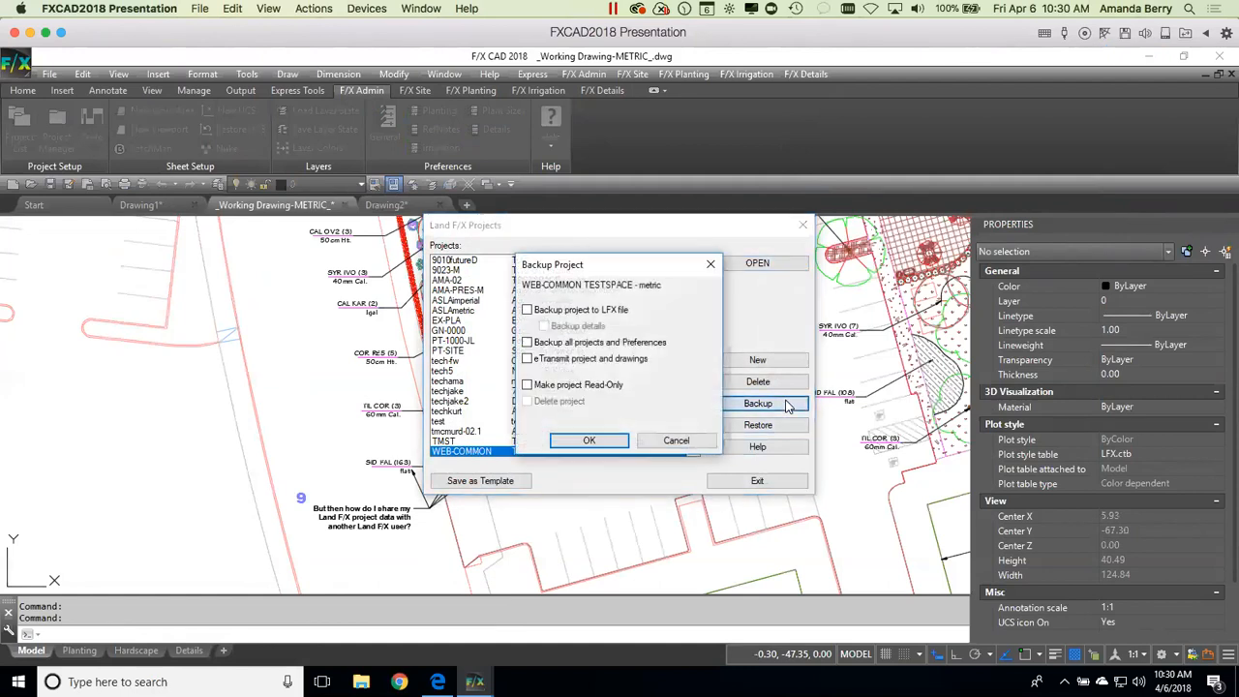
{"action": "left_click", "coordinate": [529, 311]}
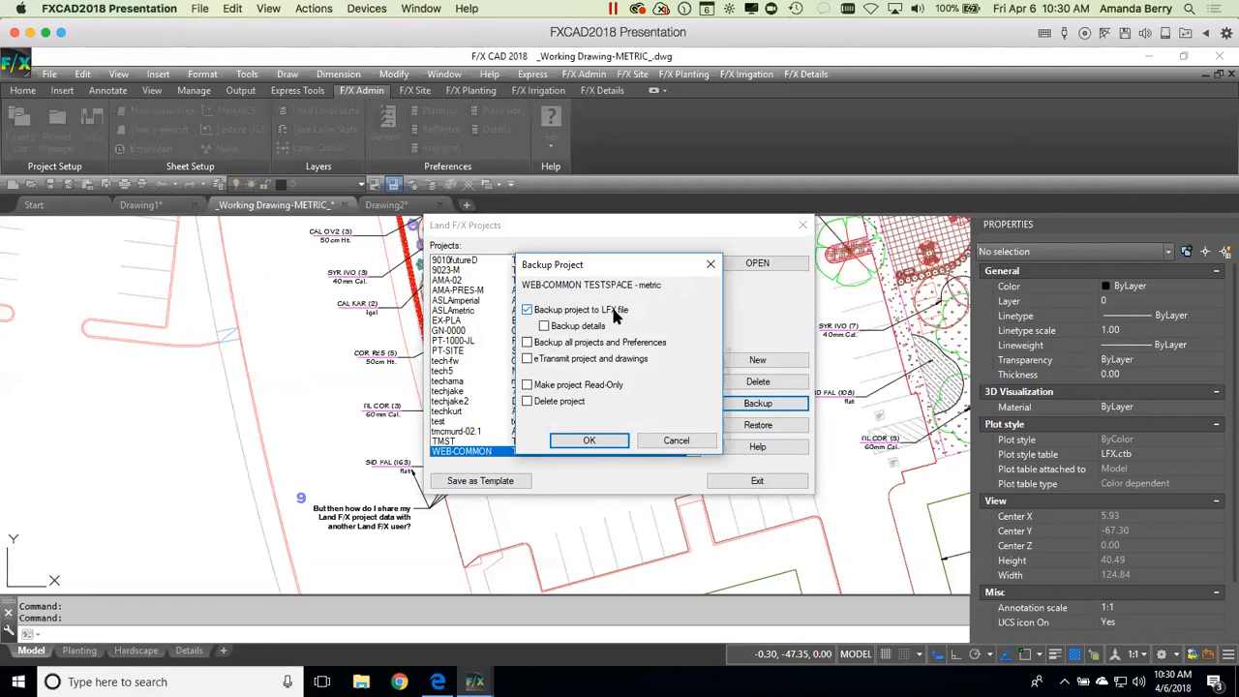
{"action": "left_click", "coordinate": [589, 440]}
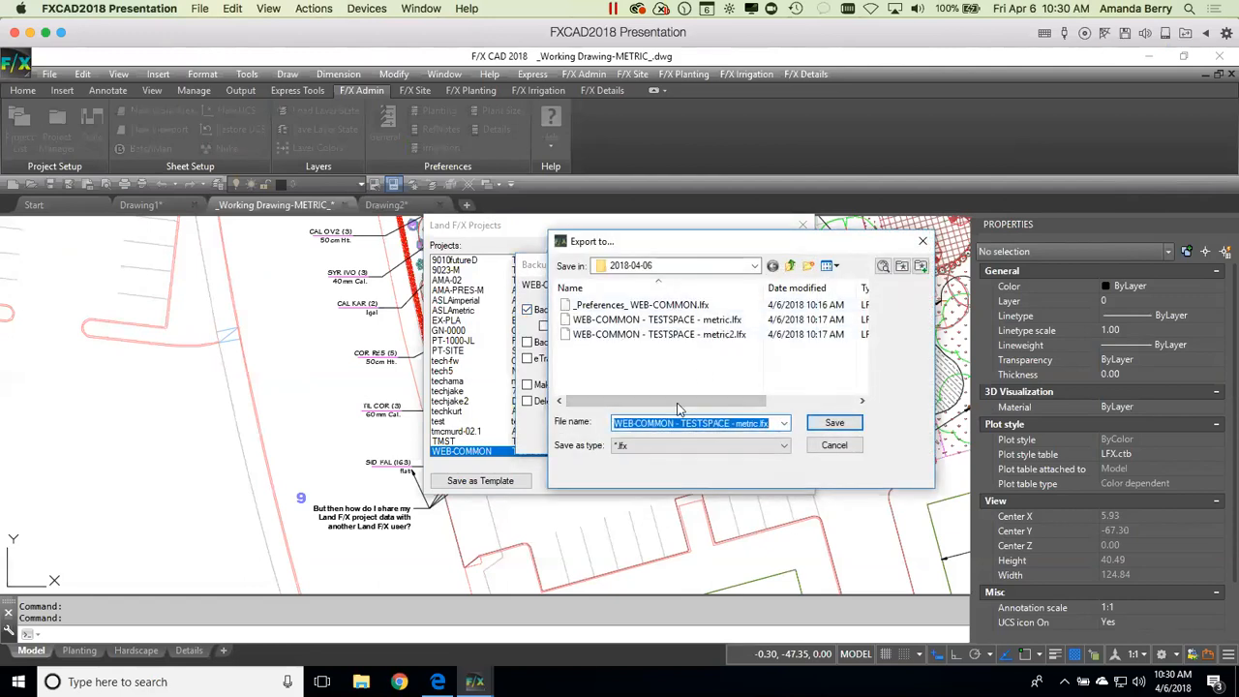
{"action": "left_click", "coordinate": [756, 267]}
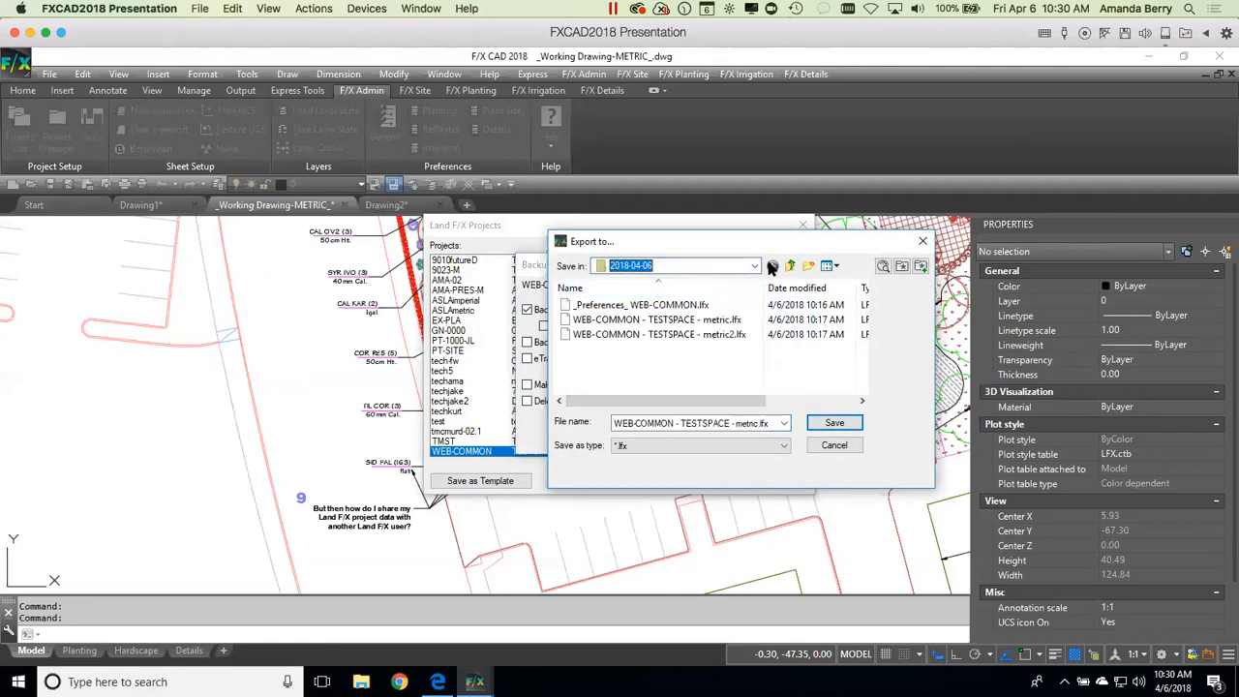
{"action": "left_click", "coordinate": [756, 267]}
{"action": "left_click", "coordinate": [627, 293]}
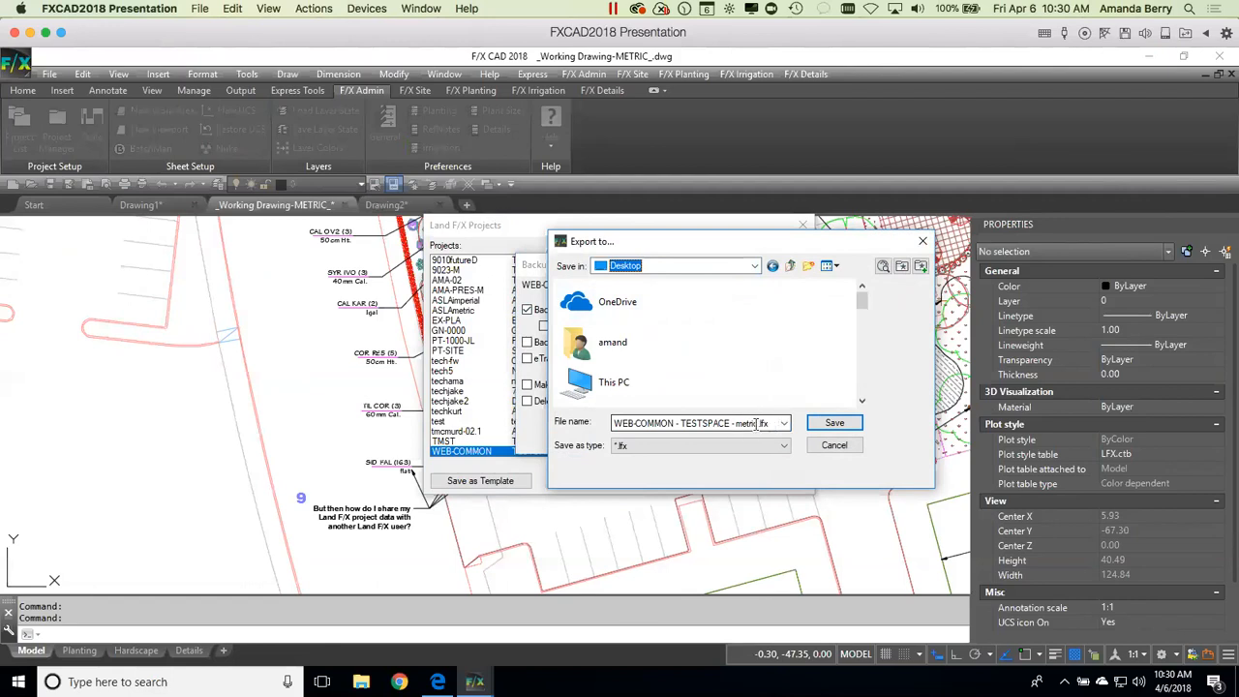
{"action": "left_click", "coordinate": [840, 423]}
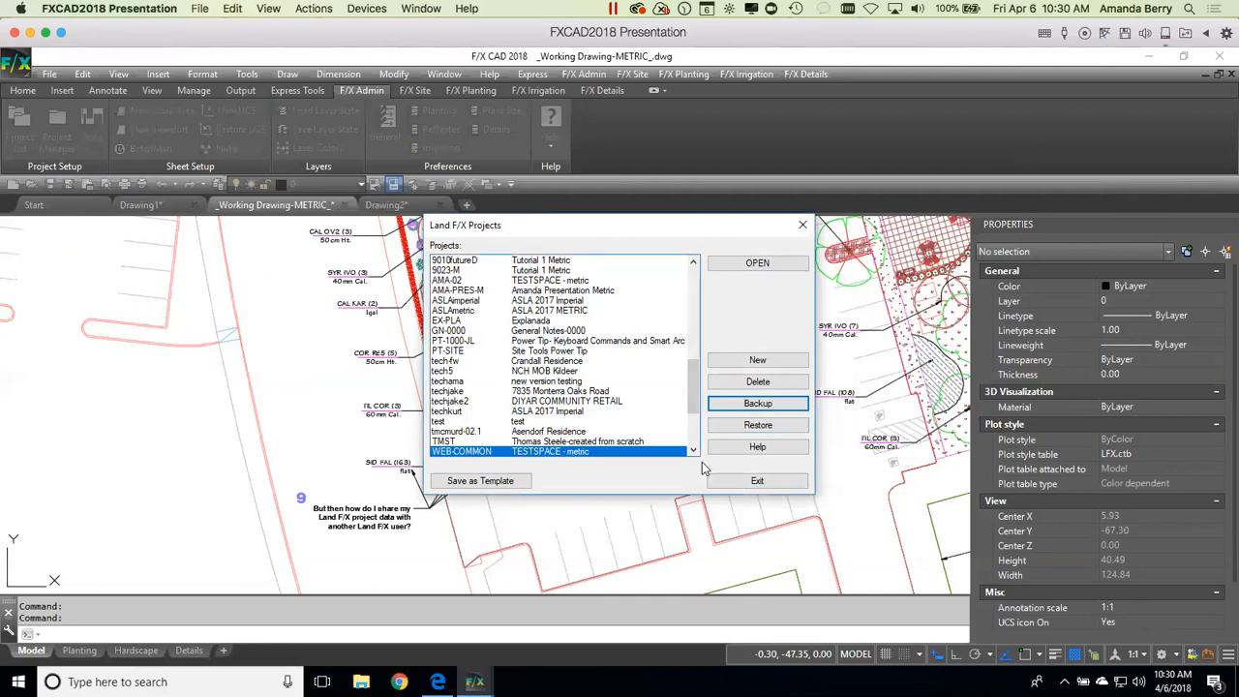
Step: Locate the WEB-COMMON backup on the Desktop through the project restore import, cancel the import and close the project list
{"action": "left_click", "coordinate": [758, 424]}
{"action": "left_click", "coordinate": [562, 344]}
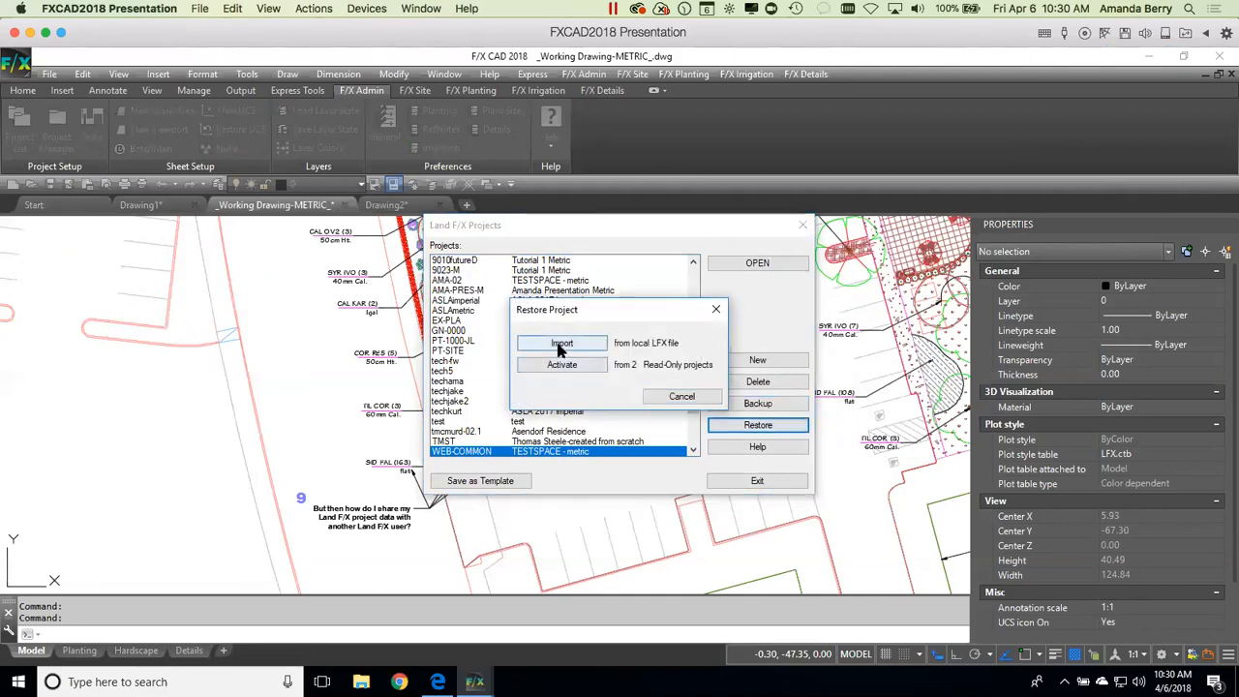
{"action": "left_click_drag", "start_coordinate": [863, 292], "coordinate": [862, 367]}
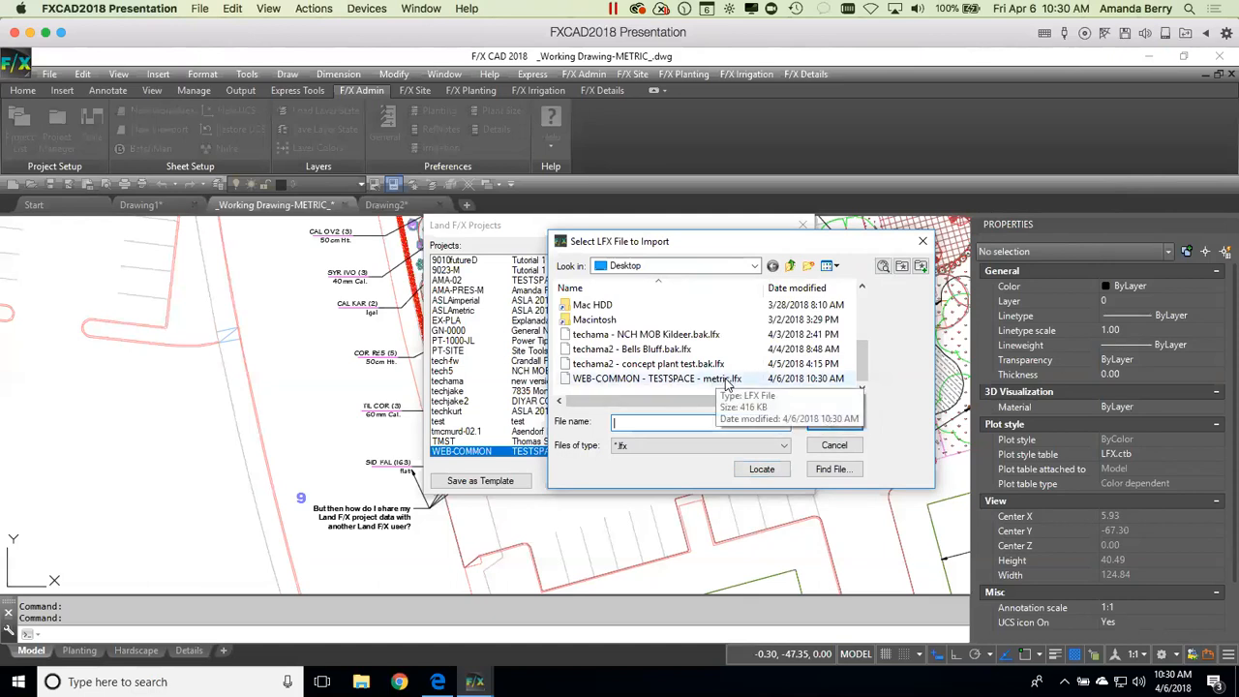
{"action": "left_click", "coordinate": [835, 445]}
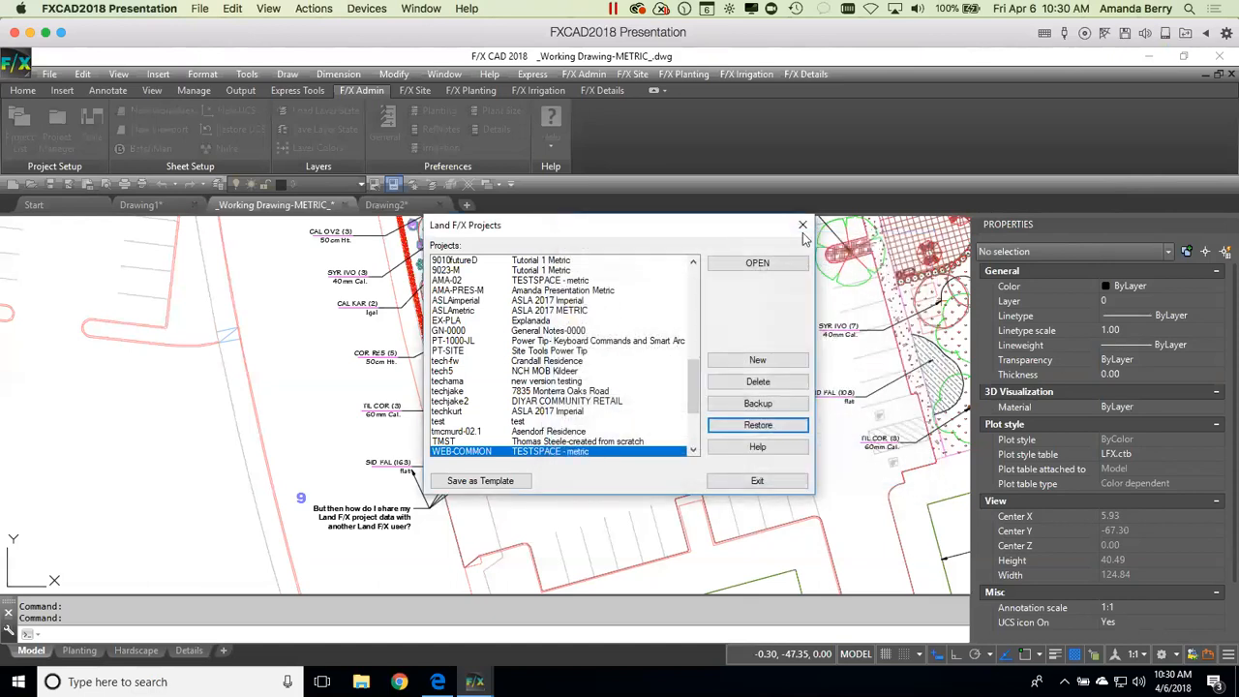
{"action": "left_click", "coordinate": [802, 226]}
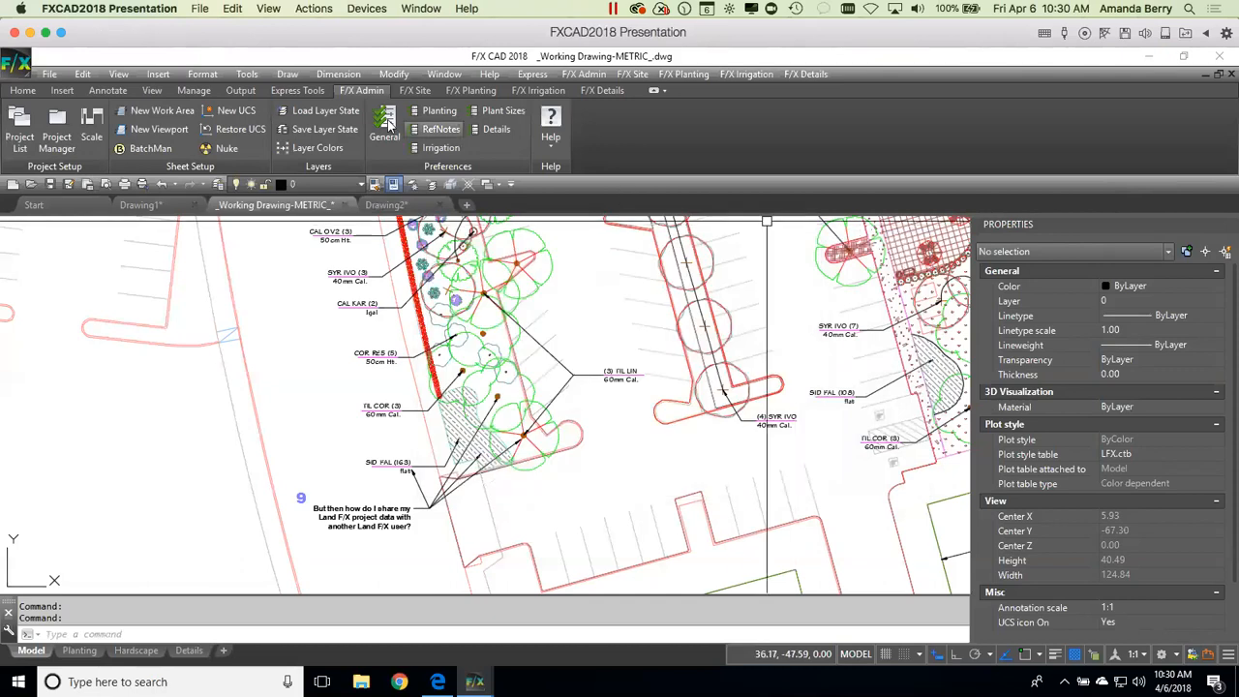
Step: View the backup and restore options for the WEB-COMMON preference set in the general preferences and close them
{"action": "left_click", "coordinate": [385, 123]}
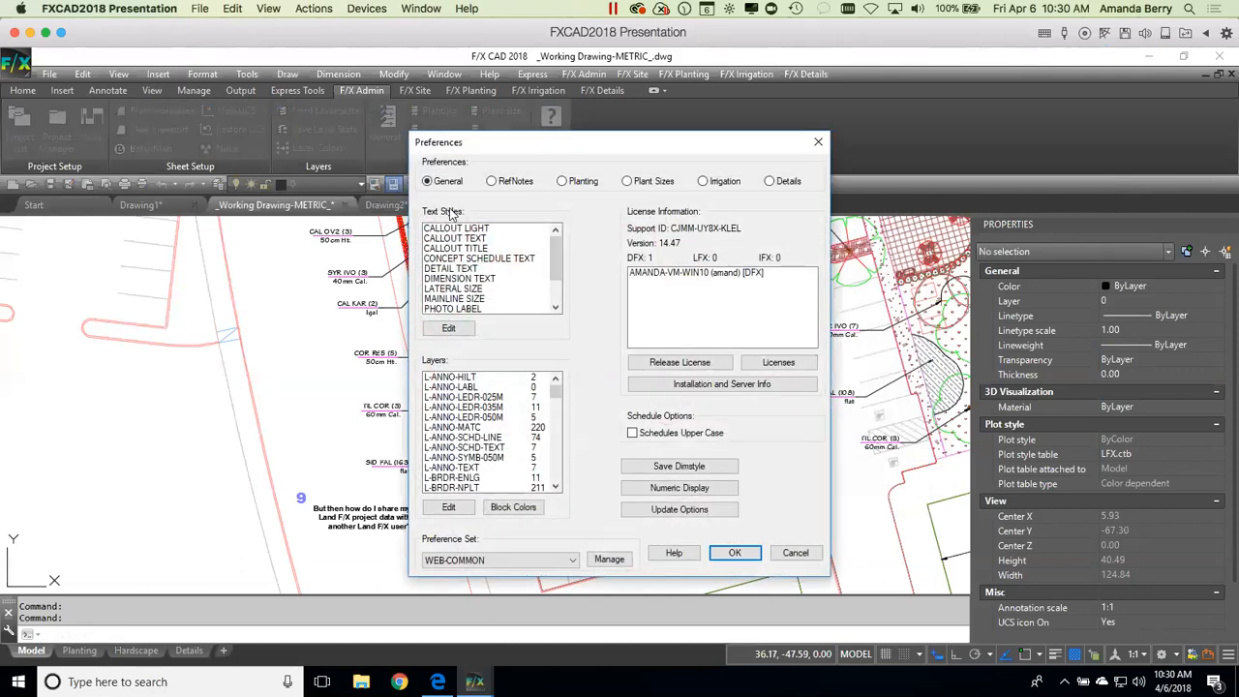
{"action": "left_click", "coordinate": [610, 559]}
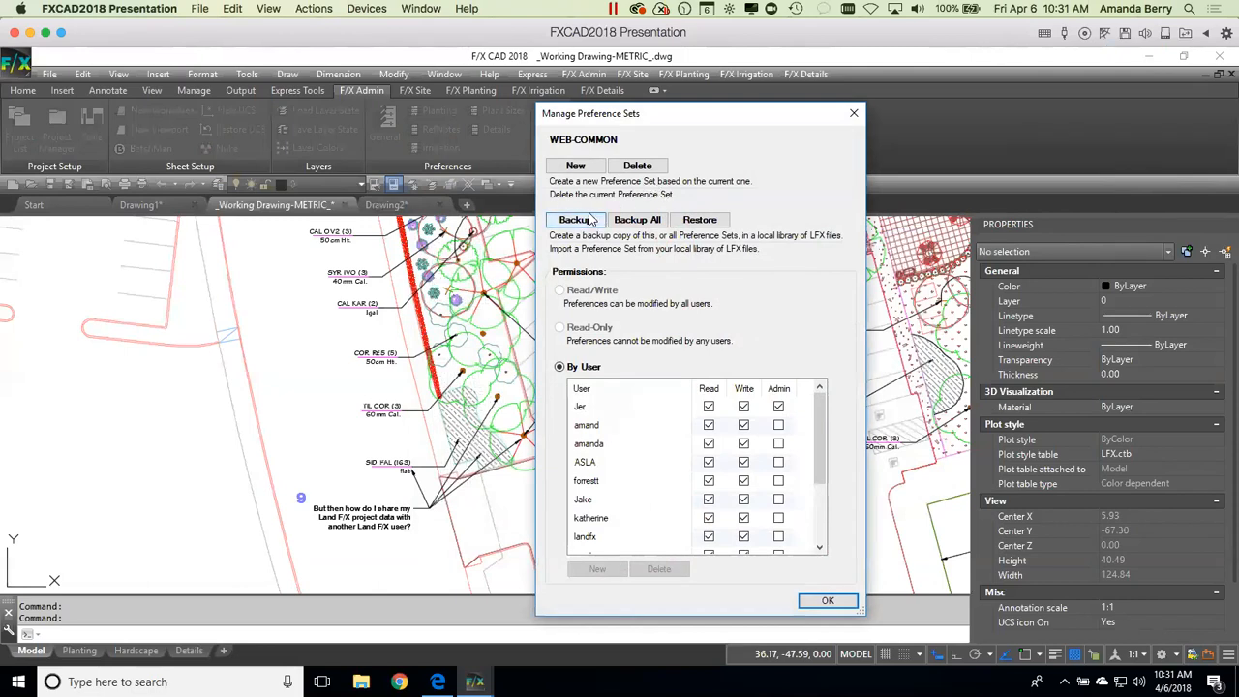
{"action": "left_click", "coordinate": [857, 115]}
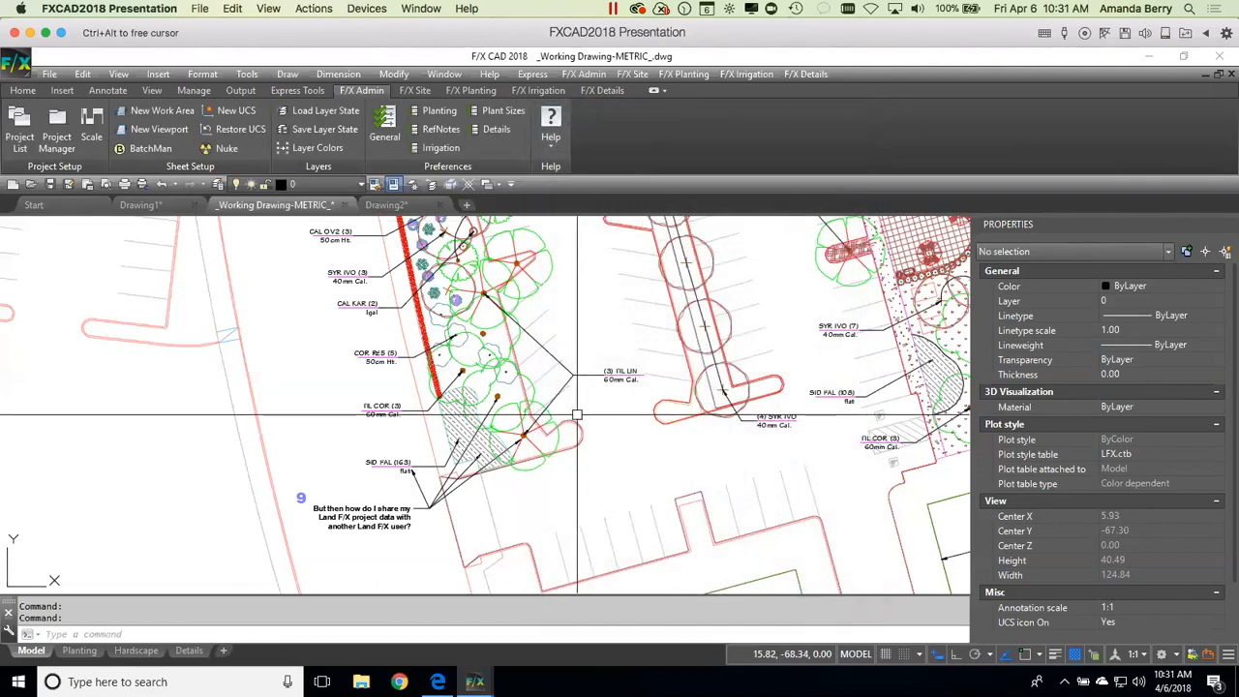
Step: Move to question 10 about assigning the same simple symbol and look over the shrub bed beside the building
{"action": "scroll", "coordinate": [688, 494], "scroll_direction": "down", "scroll_amount": 5}
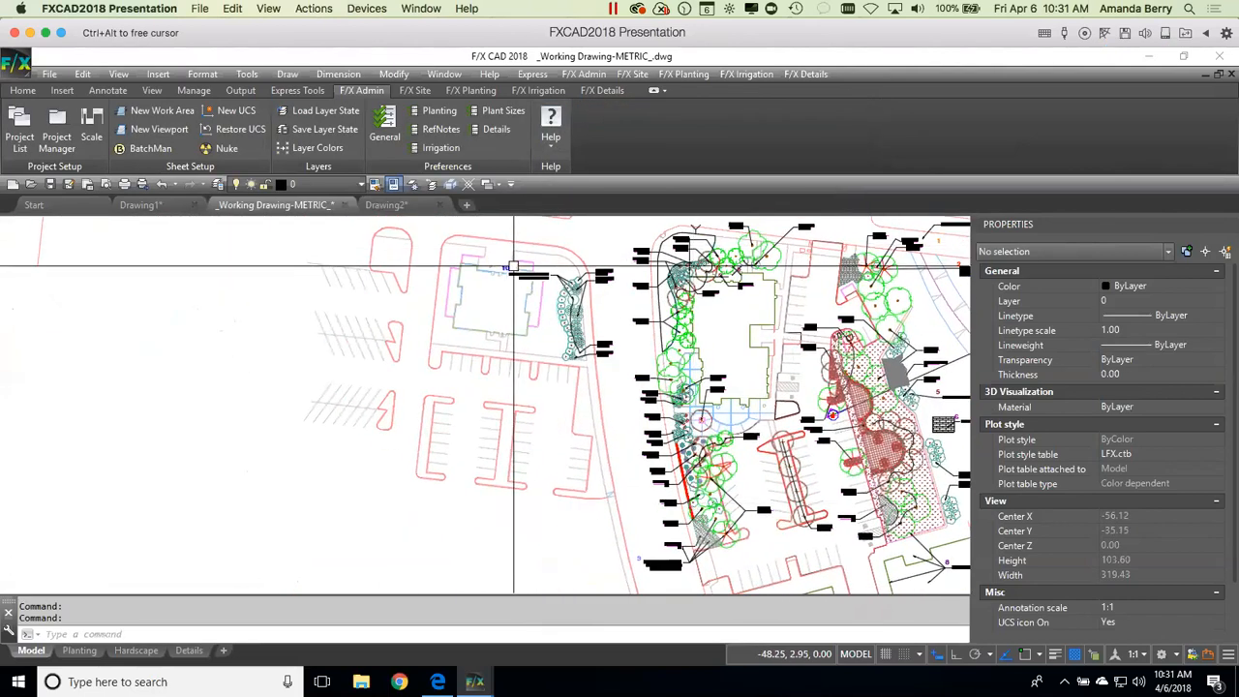
{"action": "scroll", "coordinate": [512, 259], "scroll_direction": "up", "scroll_amount": 5}
{"action": "middle_click_drag", "start_coordinate": [586, 315], "coordinate": [600, 348]}
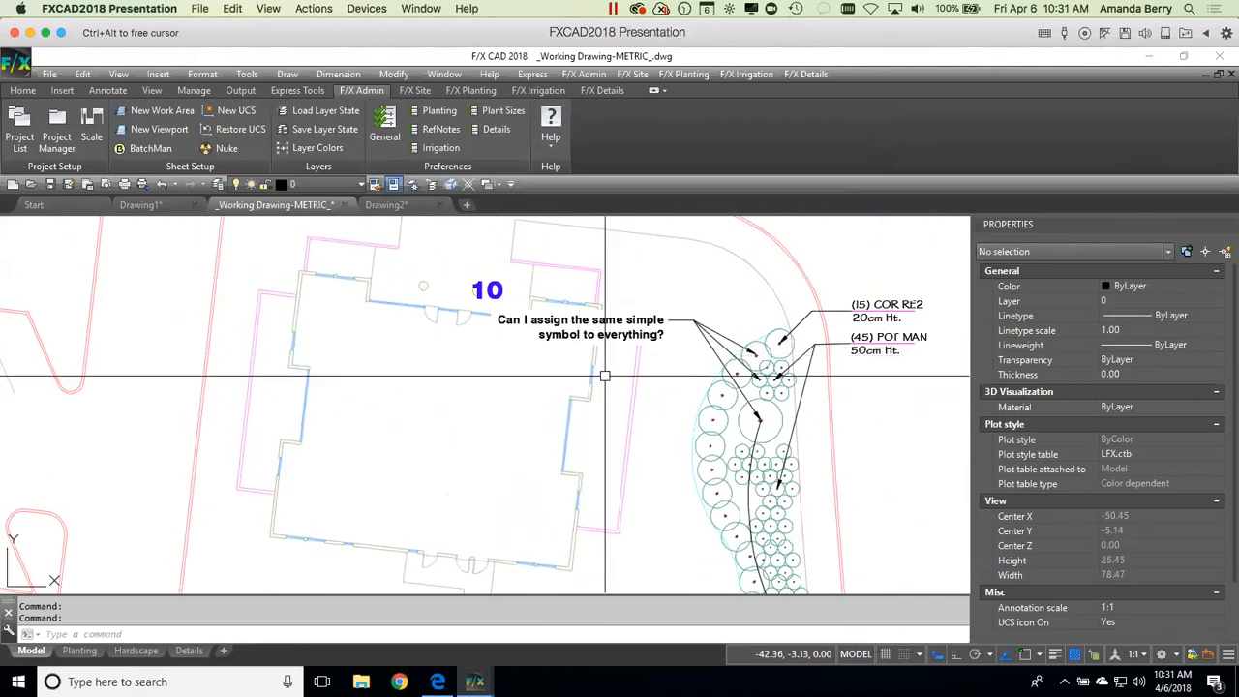
{"action": "scroll", "coordinate": [658, 412], "scroll_direction": "down", "scroll_amount": 2}
{"action": "middle_click_drag", "start_coordinate": [664, 412], "coordinate": [644, 360]}
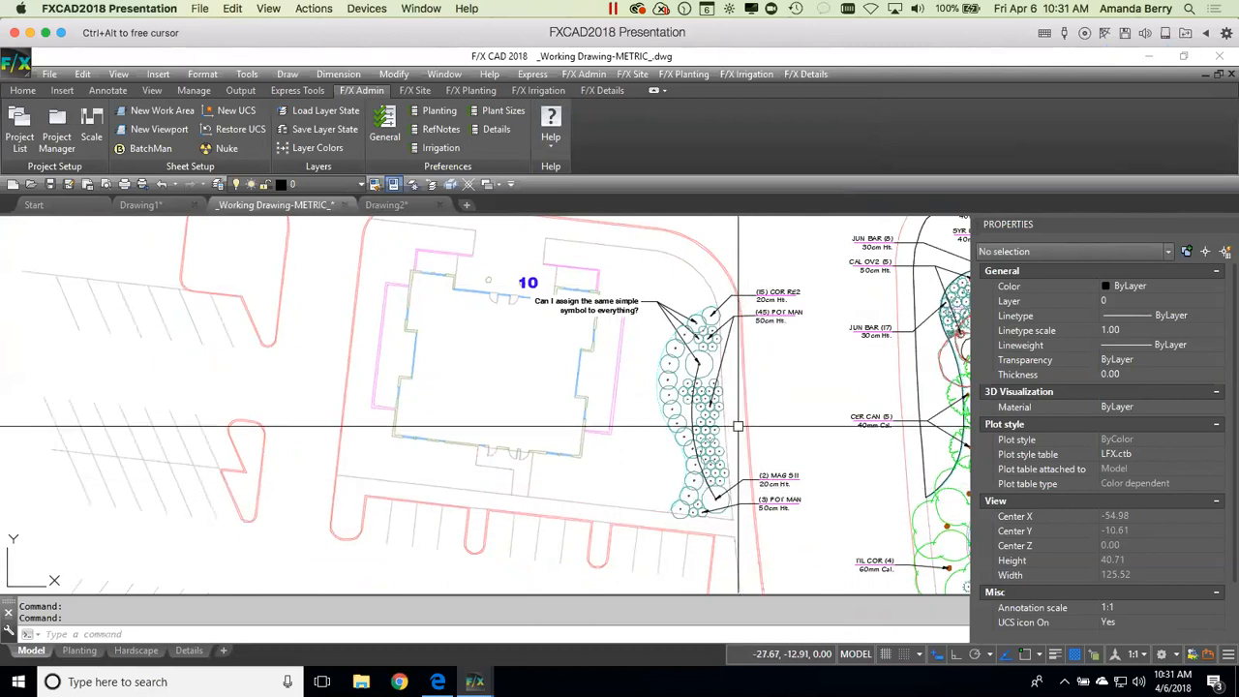
{"action": "middle_click_drag", "start_coordinate": [774, 429], "coordinate": [626, 411]}
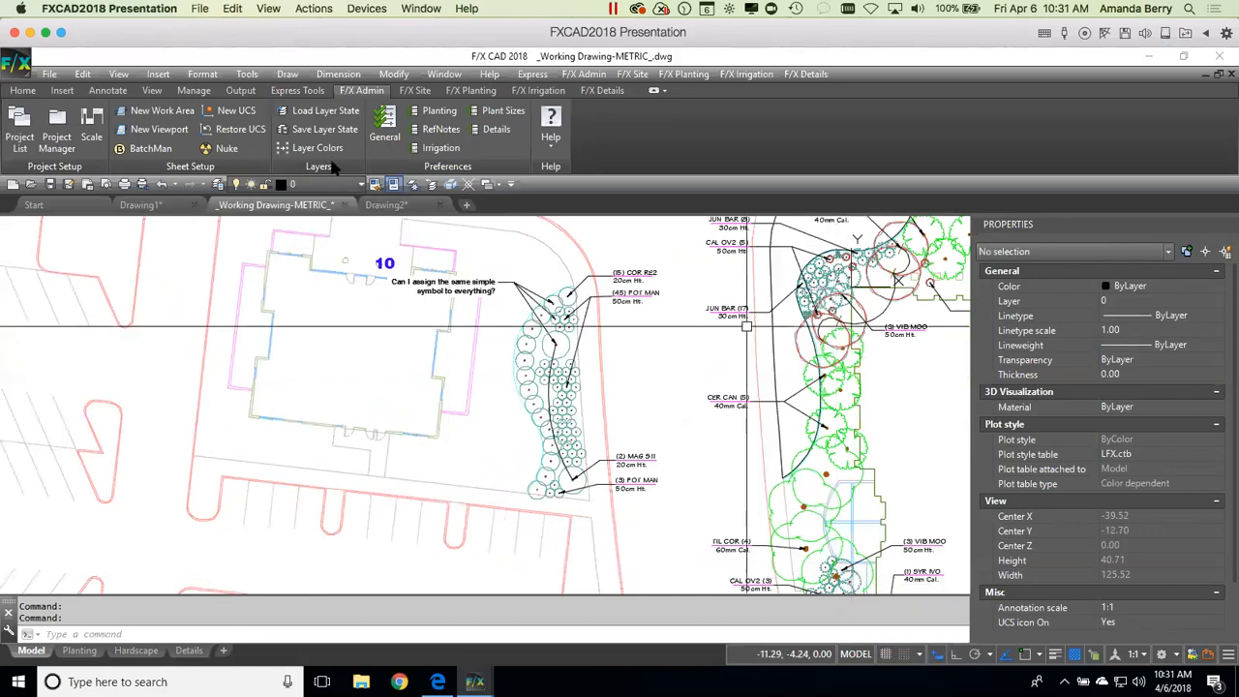
Step: Change the symbol of the Star Wars Magnolia in the question 10 shrub bed to SHRUB-LRG-042, applied to all
{"action": "left_click", "coordinate": [485, 89]}
{"action": "left_click", "coordinate": [656, 124]}
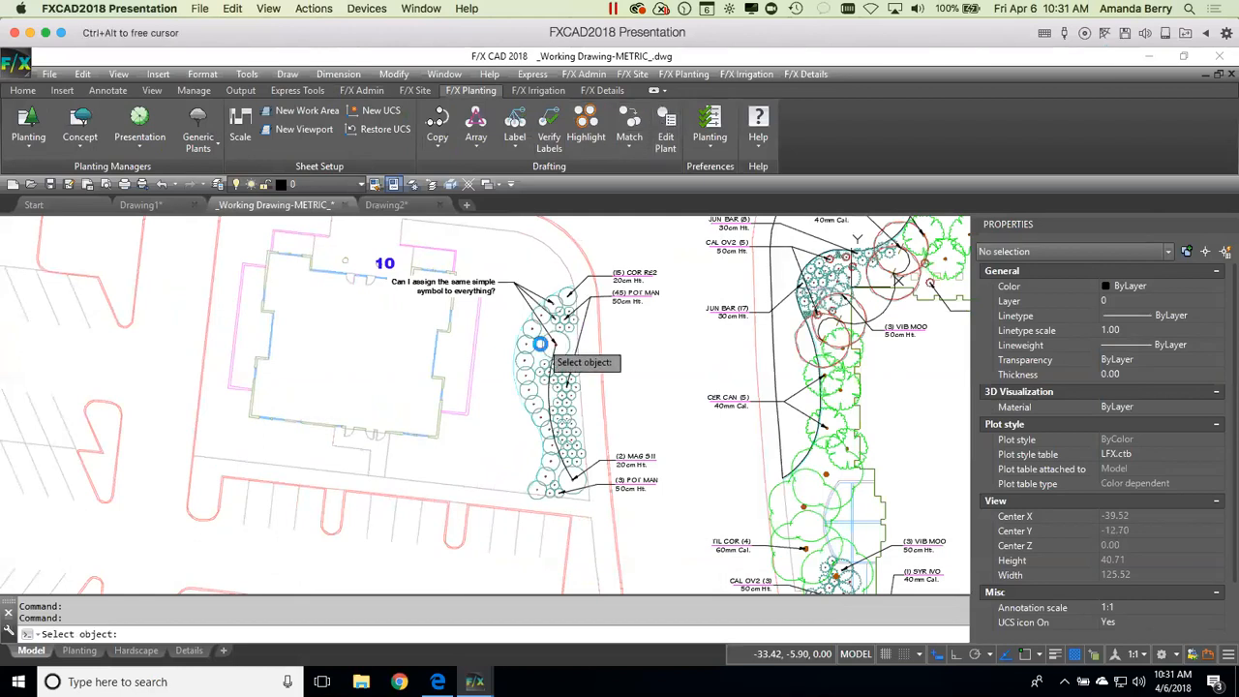
{"action": "left_click", "coordinate": [541, 344]}
{"action": "left_click", "coordinate": [648, 547]}
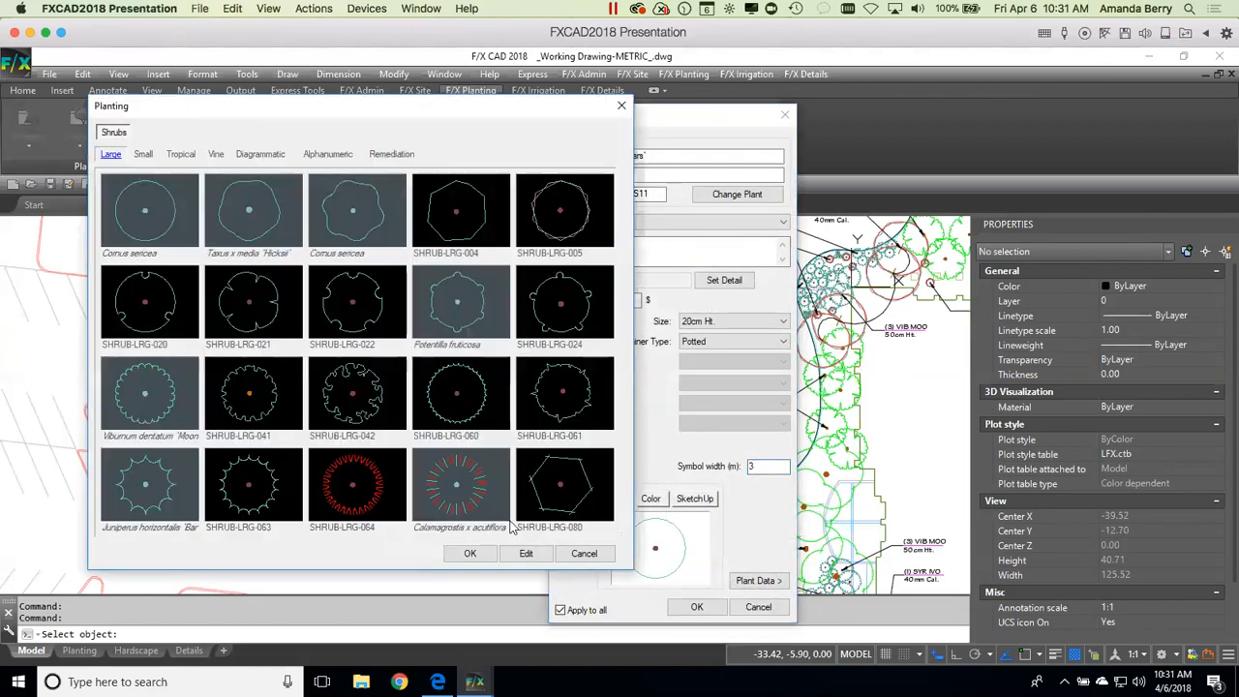
{"action": "left_click", "coordinate": [339, 399]}
{"action": "left_click", "coordinate": [469, 552]}
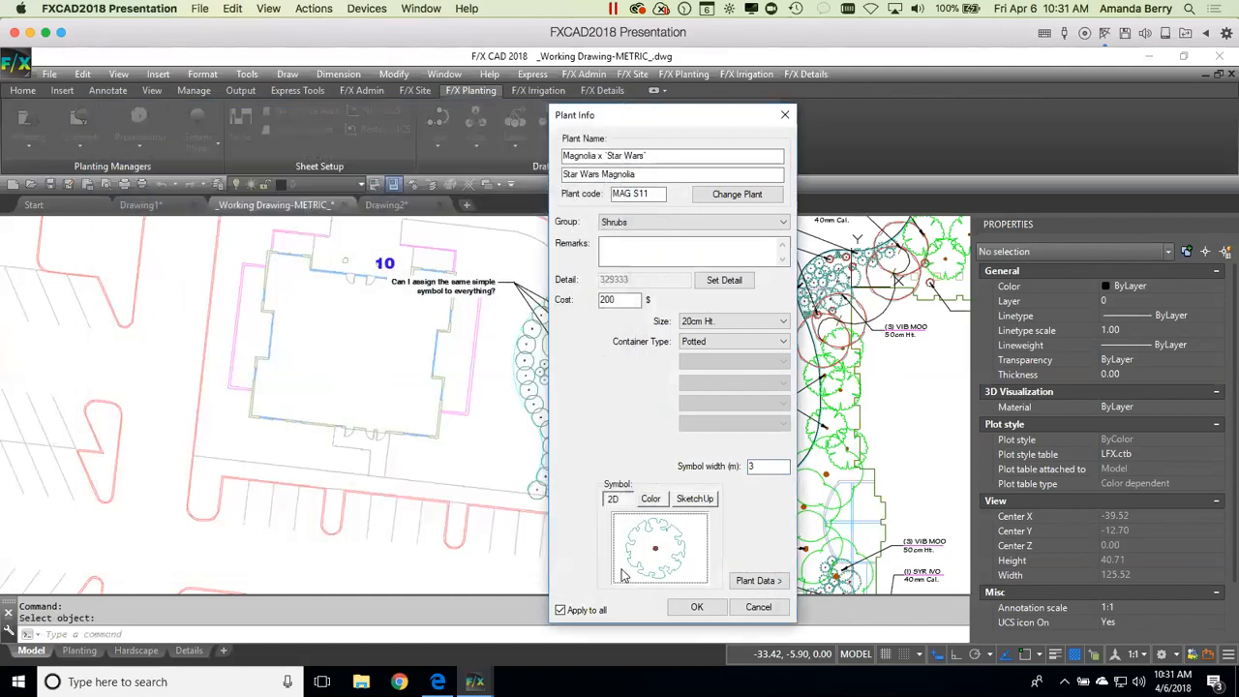
{"action": "left_click", "coordinate": [695, 608]}
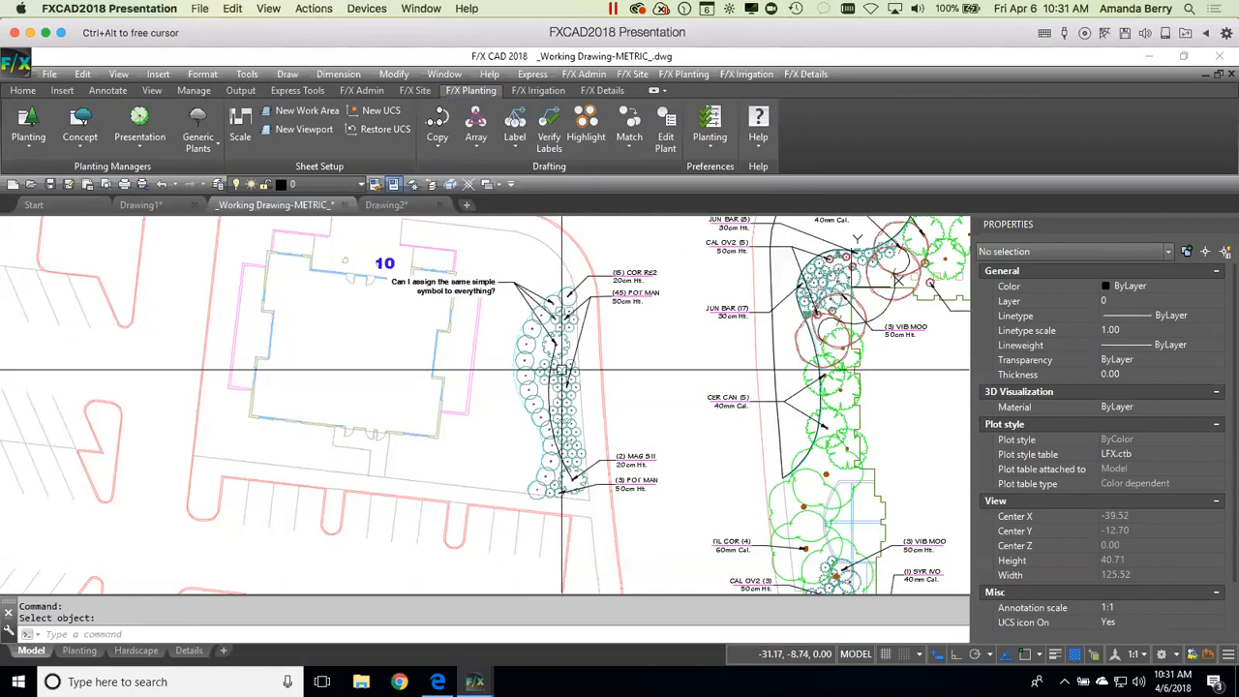
{"action": "scroll", "coordinate": [578, 407], "scroll_direction": "up", "scroll_amount": 2}
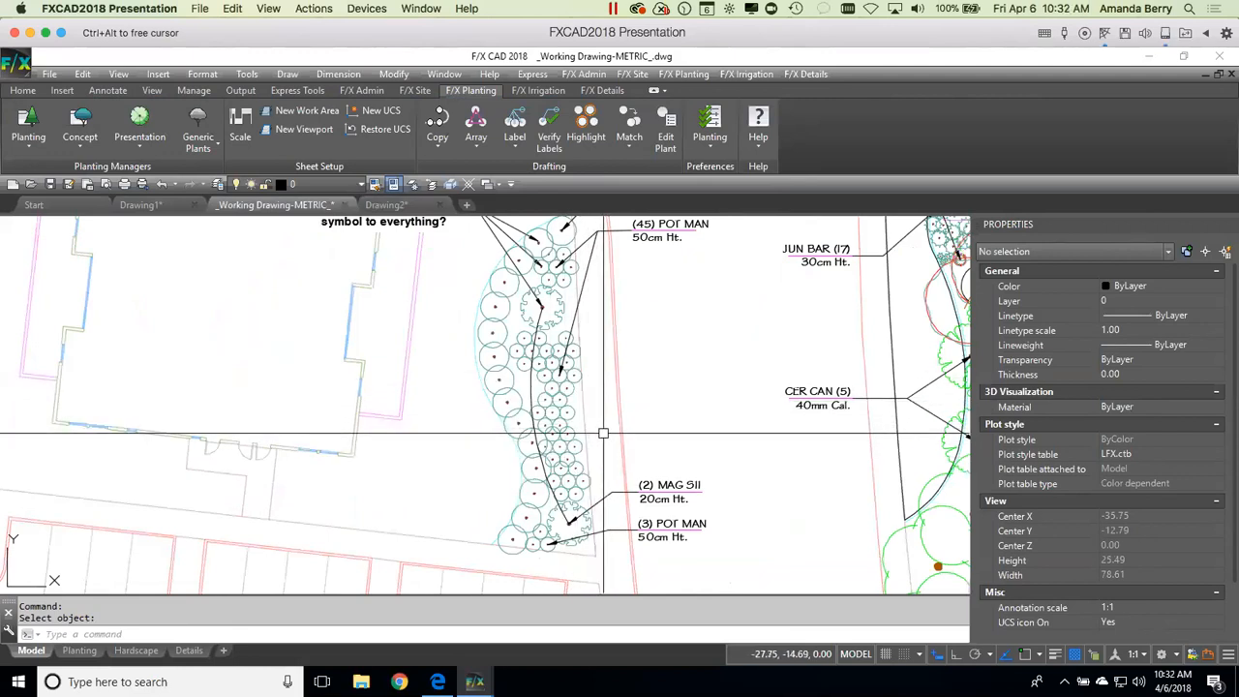
Step: Compare the simple symbols in the question 10 shrub bed with the varied plant symbols around the neighbouring building
{"action": "scroll", "coordinate": [606, 429], "scroll_direction": "down", "scroll_amount": 2}
{"action": "middle_click_drag", "start_coordinate": [720, 418], "coordinate": [500, 463]}
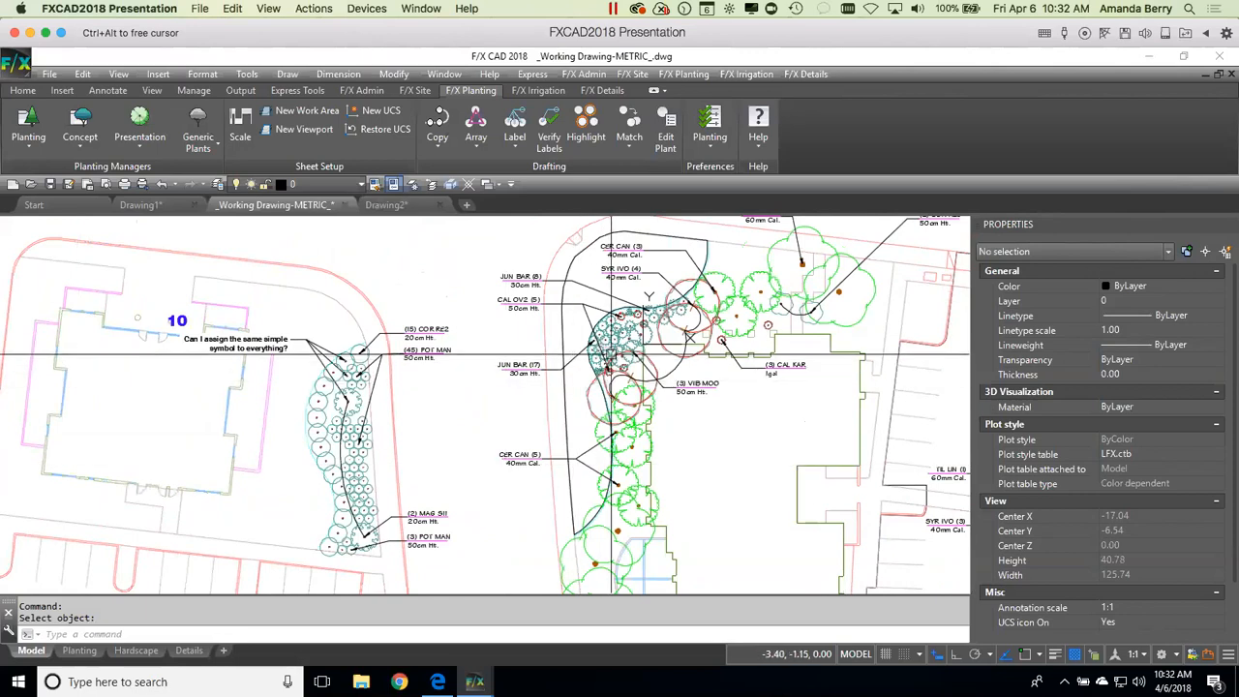
{"action": "scroll", "coordinate": [616, 360], "scroll_direction": "up", "scroll_amount": 4}
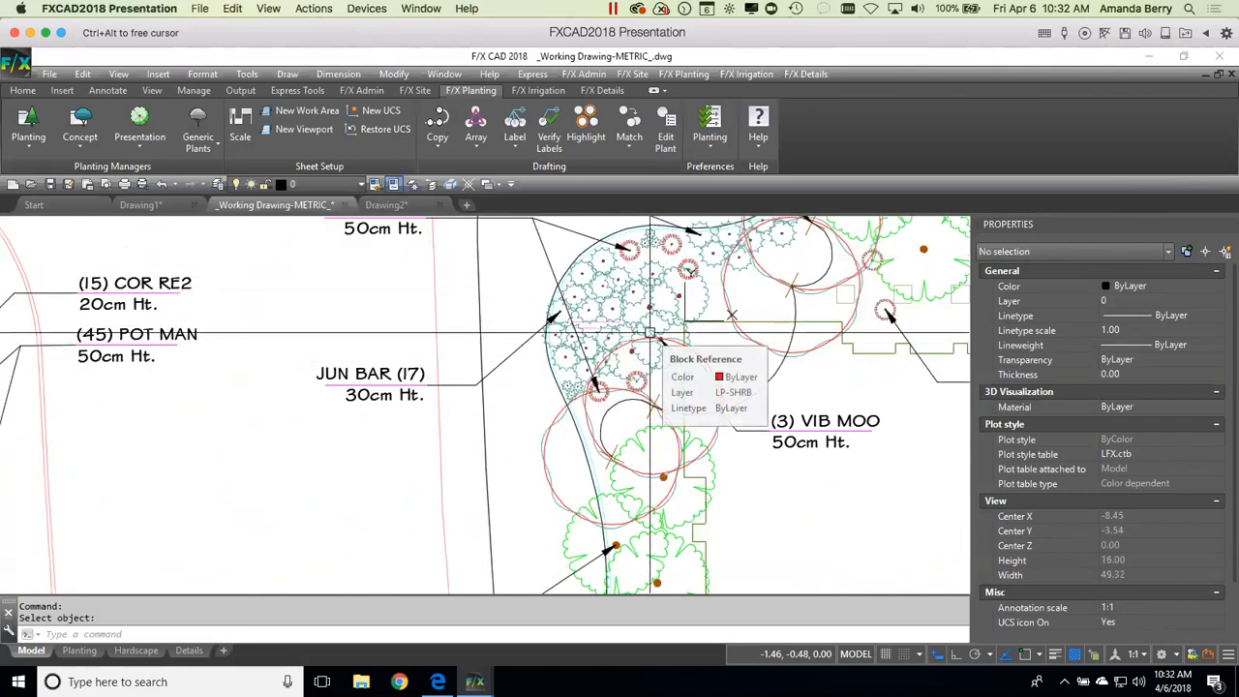
{"action": "scroll", "coordinate": [656, 381], "scroll_direction": "down", "scroll_amount": 2}
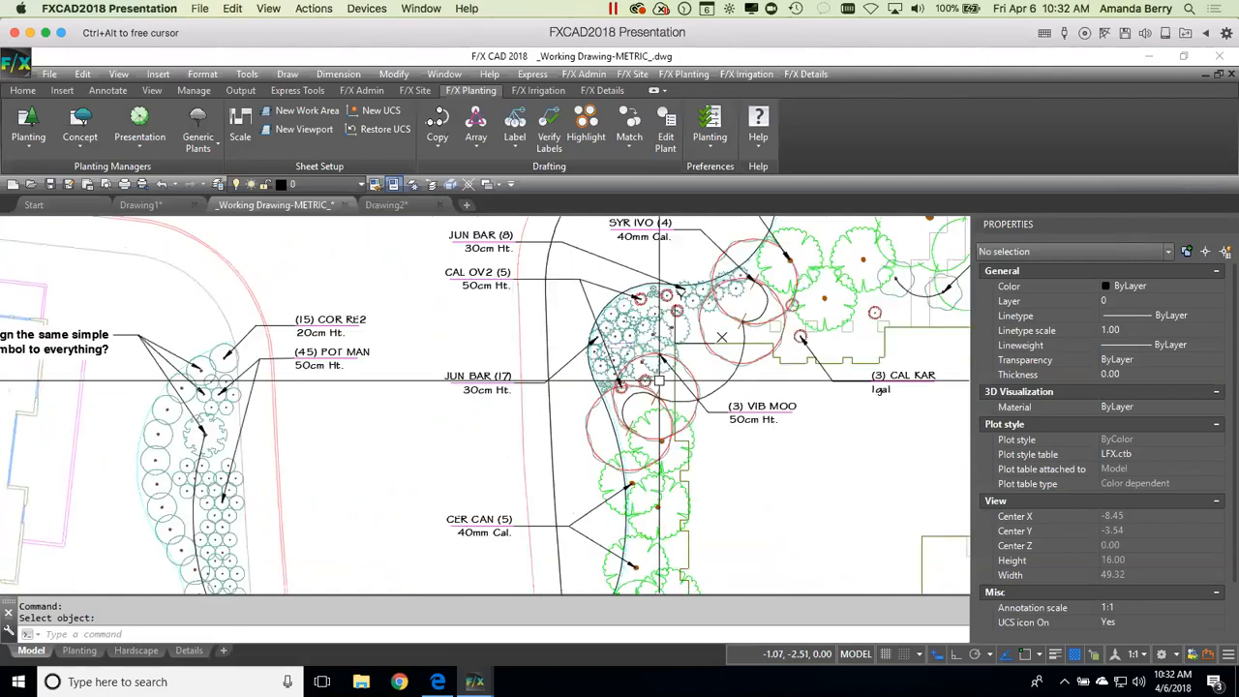
{"action": "mouse_move", "coordinate": [377, 542]}
{"action": "middle_mouse_down"}
{"action": "mouse_move", "coordinate": [390, 507]}
{"action": "mouse_move", "coordinate": [588, 448]}
{"action": "middle_mouse_up"}
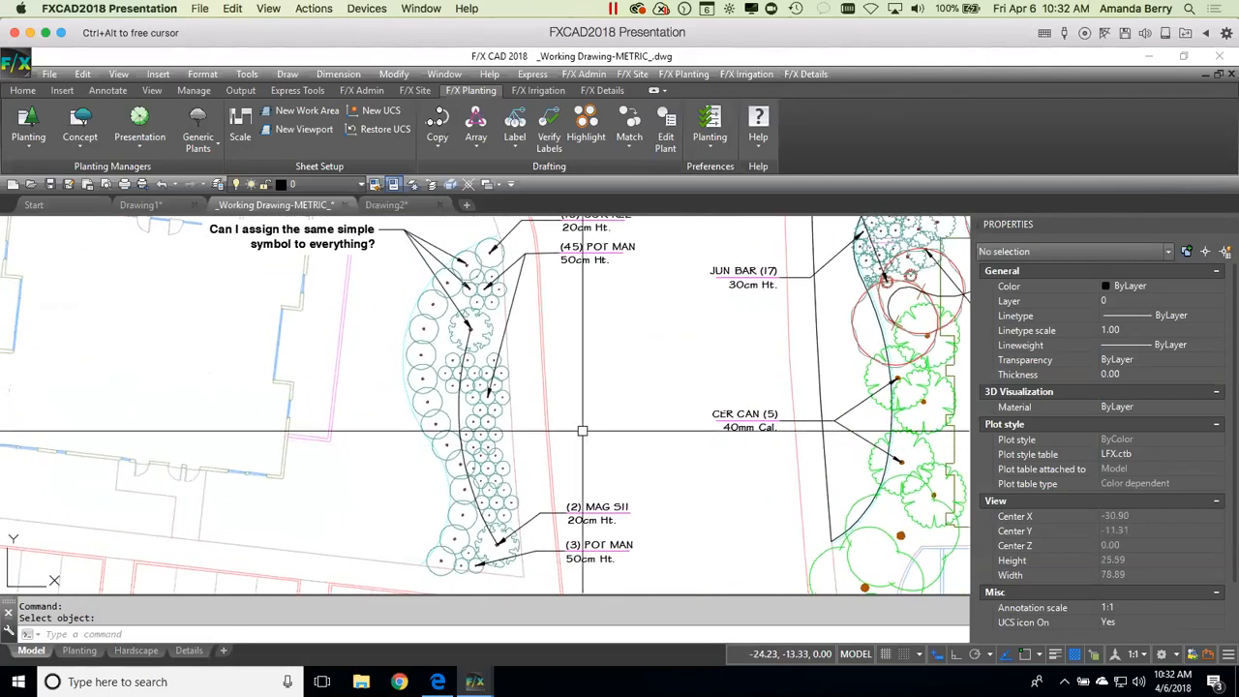
{"action": "left_click", "coordinate": [504, 506]}
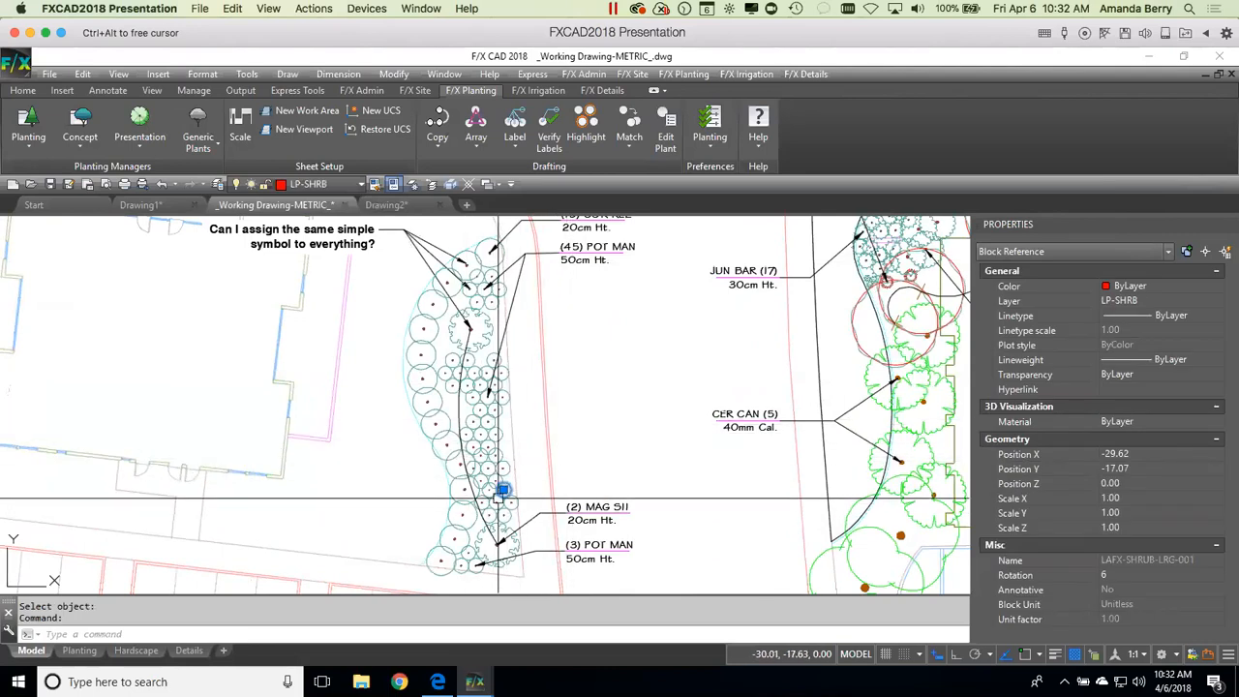
{"action": "key", "text": "Escape"}
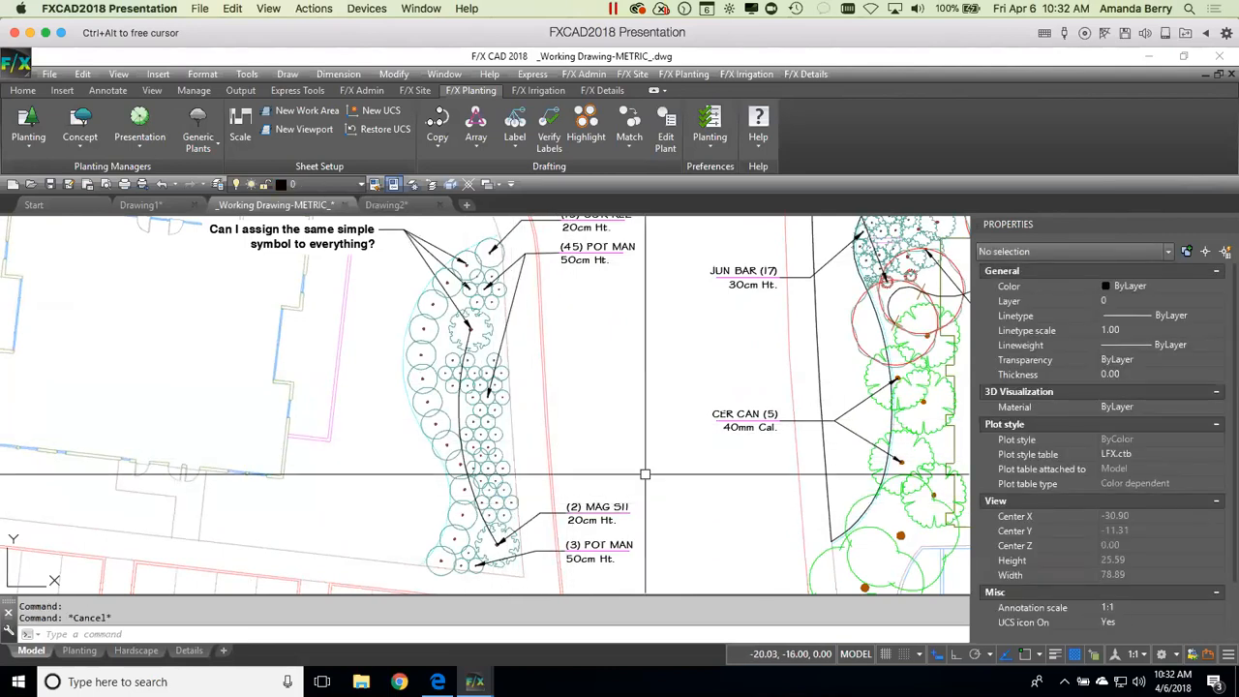
{"action": "scroll", "coordinate": [512, 504], "scroll_direction": "down", "scroll_amount": 2}
{"action": "middle_click_drag", "start_coordinate": [660, 478], "coordinate": [608, 463]}
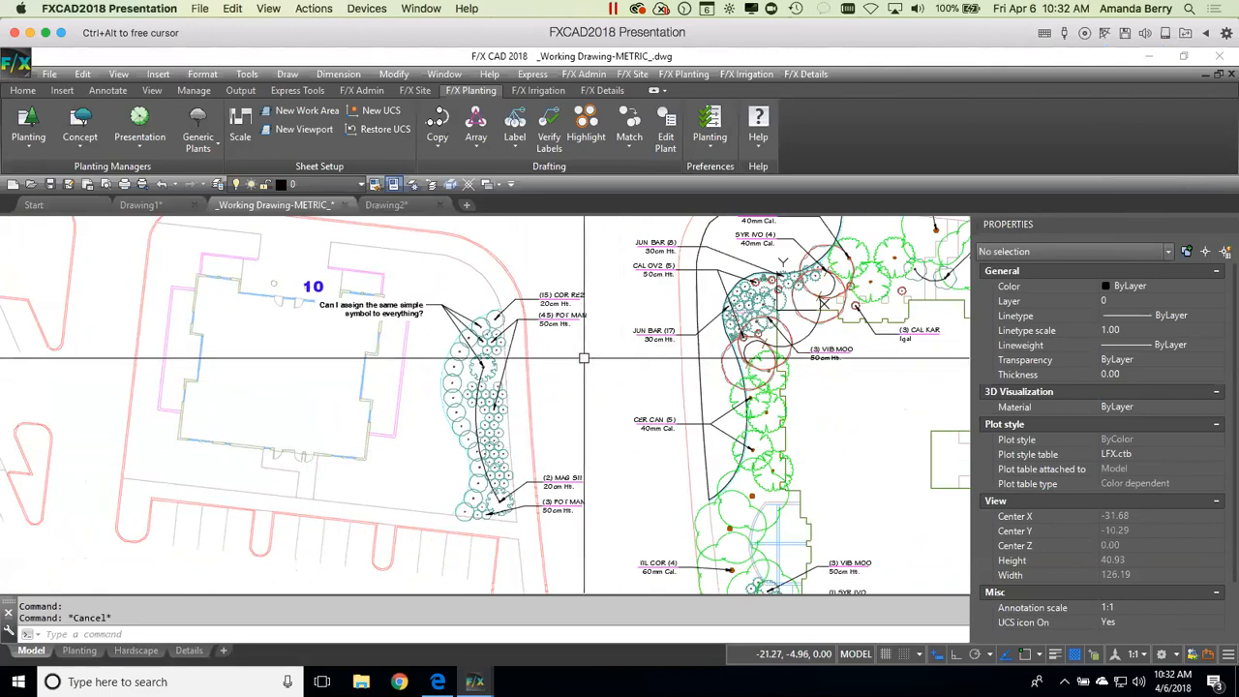
Step: Go to the UNDER-USED TOOLS list beside the hatched plaza and review its ten numbered topics
{"action": "scroll", "coordinate": [586, 358], "scroll_direction": "down", "scroll_amount": 4}
{"action": "scroll", "coordinate": [778, 345], "scroll_direction": "up", "scroll_amount": 5}
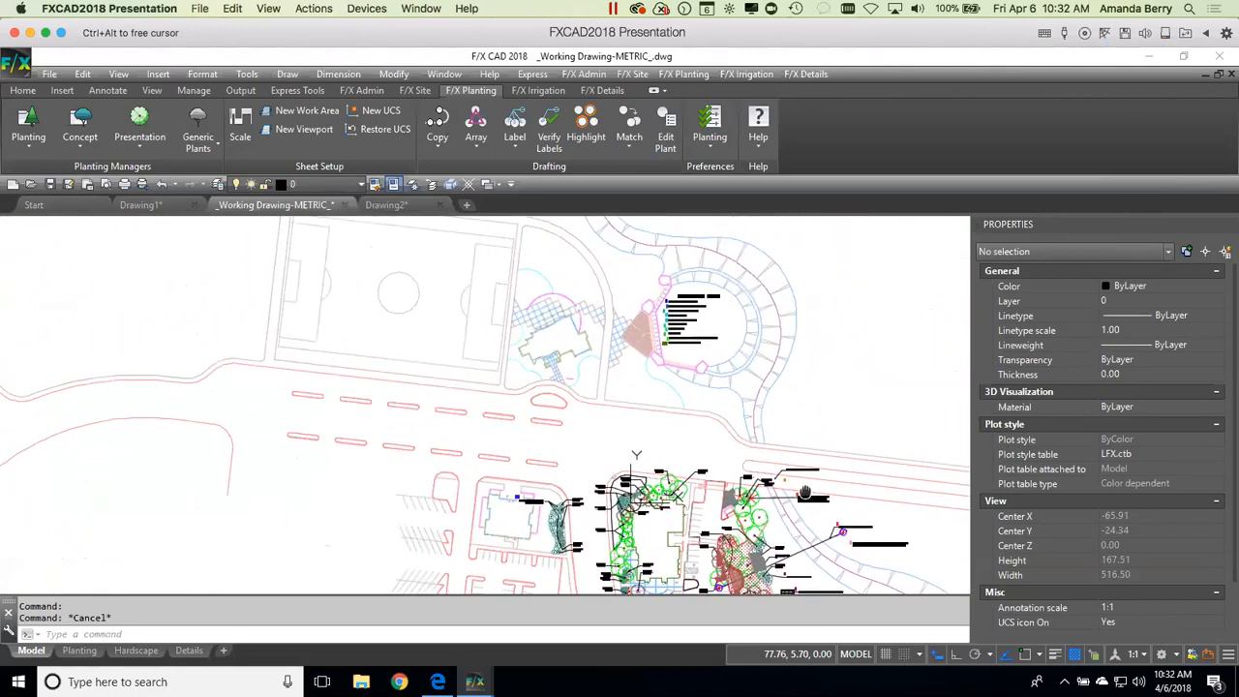
{"action": "scroll", "coordinate": [677, 309], "scroll_direction": "up", "scroll_amount": 7}
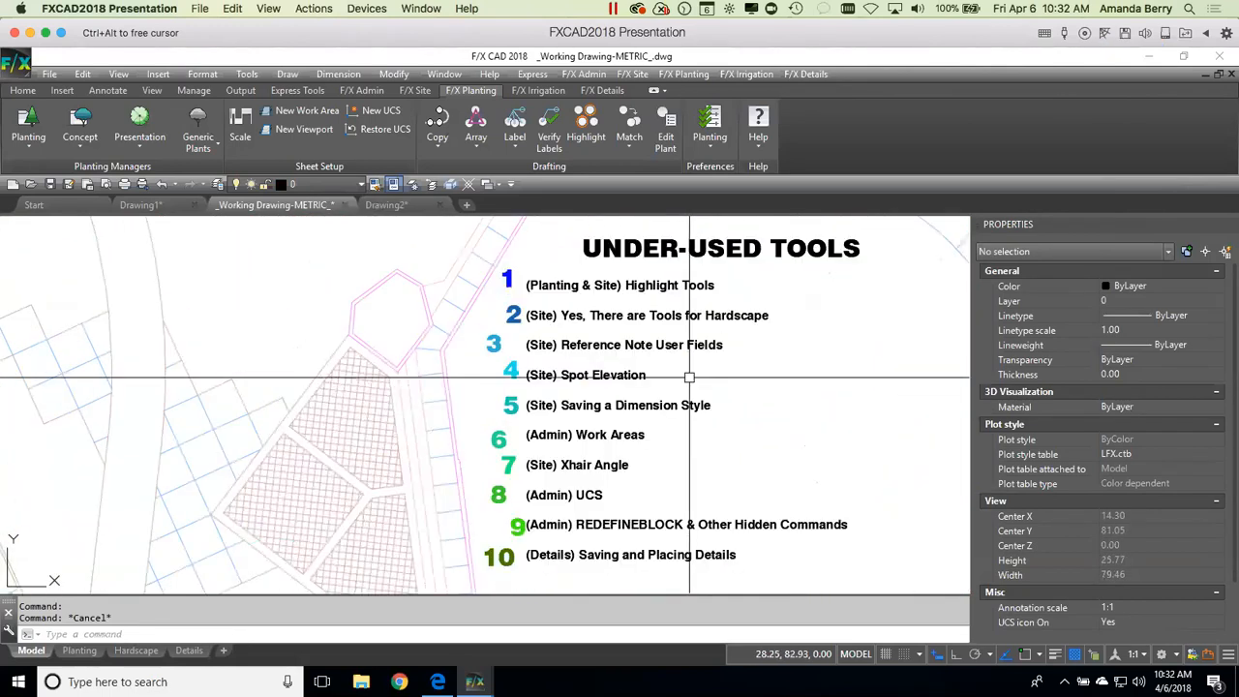
{"action": "mouse_move", "coordinate": [725, 451]}
{"action": "middle_mouse_down"}
{"action": "mouse_move", "coordinate": [725, 433]}
{"action": "mouse_move", "coordinate": [710, 439]}
{"action": "middle_mouse_up"}
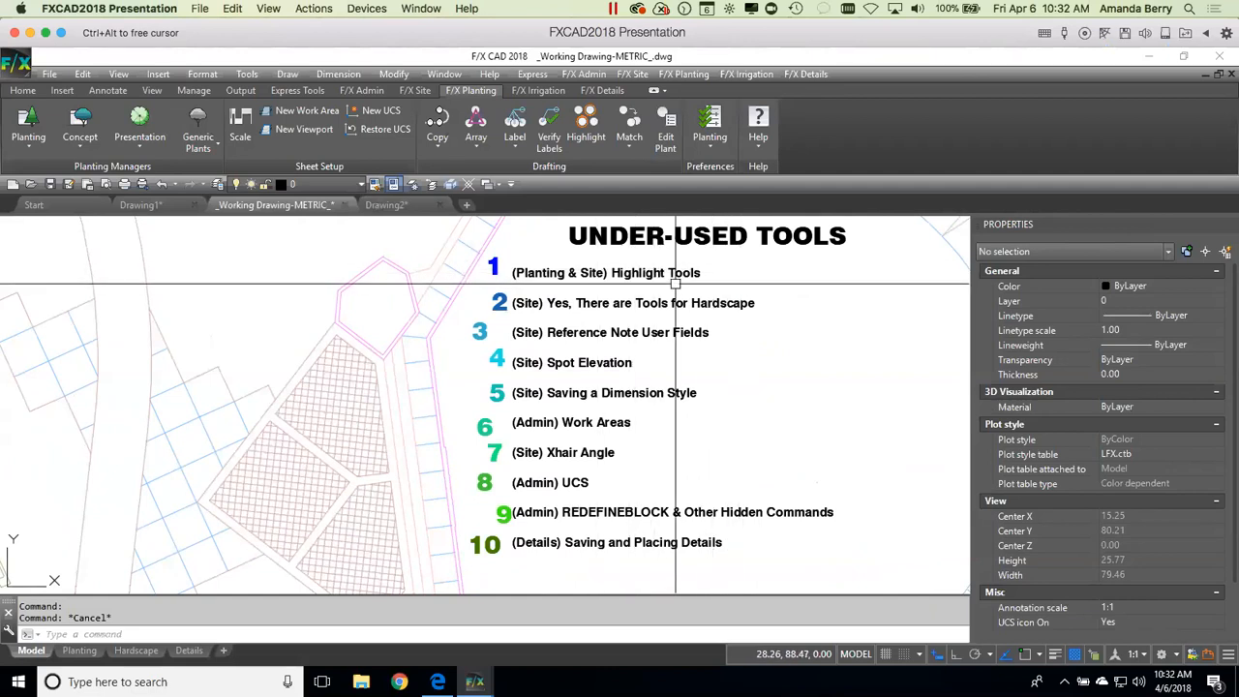
{"action": "scroll", "coordinate": [676, 289], "scroll_direction": "down", "scroll_amount": 4}
{"action": "middle_click_drag", "start_coordinate": [680, 471], "coordinate": [710, 300]}
{"action": "mouse_move", "coordinate": [767, 341]}
{"action": "middle_mouse_down"}
{"action": "mouse_move", "coordinate": [755, 372]}
{"action": "mouse_move", "coordinate": [766, 490]}
{"action": "middle_mouse_up"}
{"action": "scroll", "coordinate": [738, 368], "scroll_direction": "up", "scroll_amount": 5}
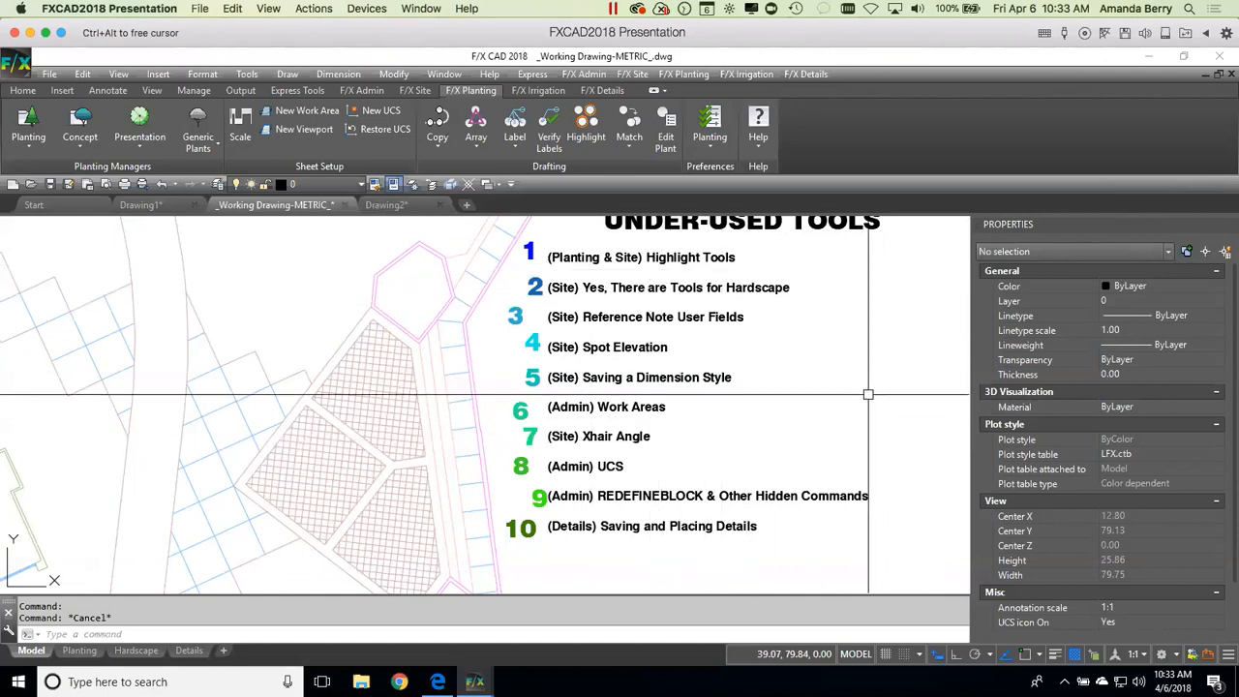
Step: Return from the UNDER-USED TOOLS list to an overview of the planting plans around the buildings
{"action": "scroll", "coordinate": [869, 394], "scroll_direction": "down", "scroll_amount": 2}
{"action": "scroll", "coordinate": [871, 406], "scroll_direction": "down", "scroll_amount": 2}
{"action": "mouse_move", "coordinate": [893, 511]}
{"action": "middle_mouse_down"}
{"action": "mouse_move", "coordinate": [744, 412]}
{"action": "mouse_move", "coordinate": [761, 304]}
{"action": "mouse_move", "coordinate": [725, 194]}
{"action": "mouse_move", "coordinate": [691, 139]}
{"action": "middle_mouse_up"}
{"action": "scroll", "coordinate": [710, 357], "scroll_direction": "down", "scroll_amount": 2}
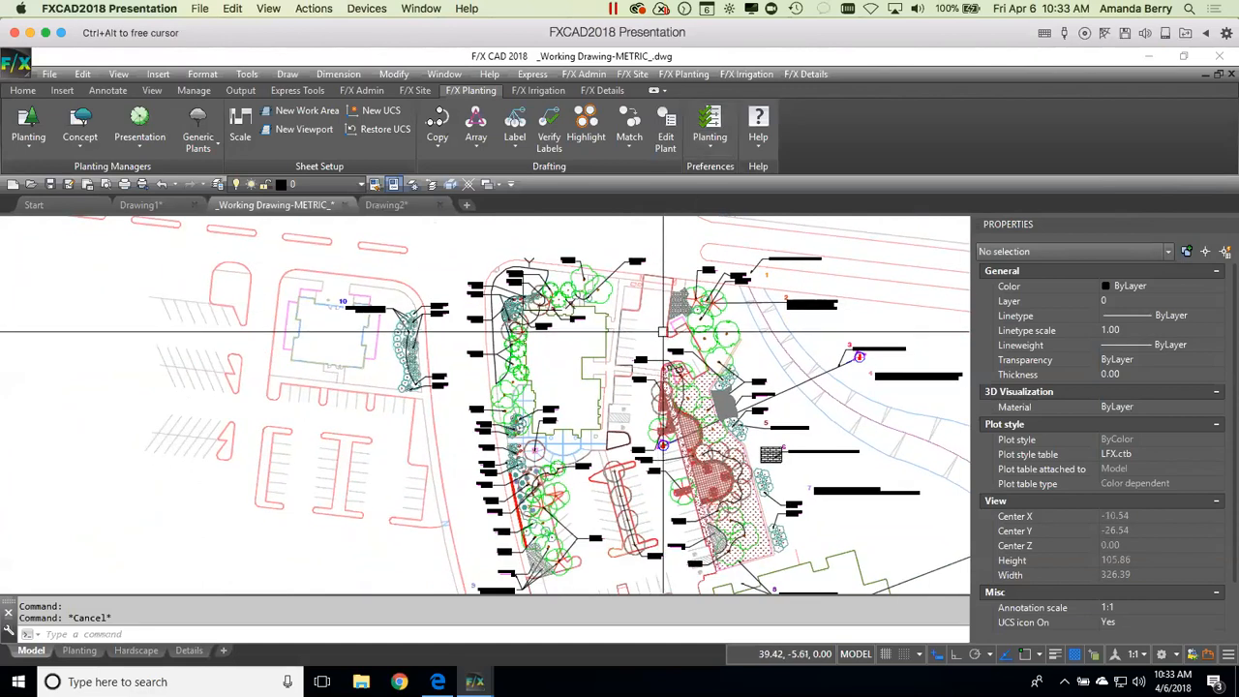
Step: Open the project's Plant Manager and highlight every Hemerocallis x 'Stella de Oro' shrub, checking the drawing for strays outside the planting bed
{"action": "left_click", "coordinate": [19, 117]}
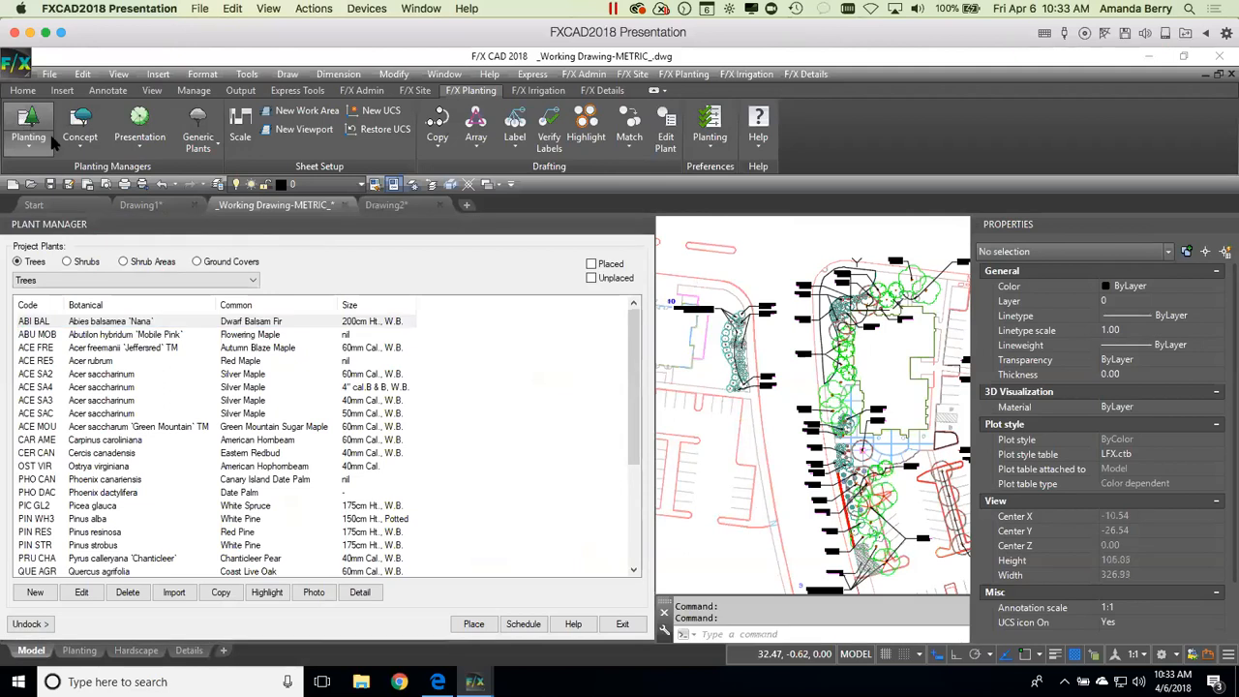
{"action": "left_click", "coordinate": [85, 264]}
{"action": "scroll", "coordinate": [223, 446], "scroll_direction": "down", "scroll_amount": 5}
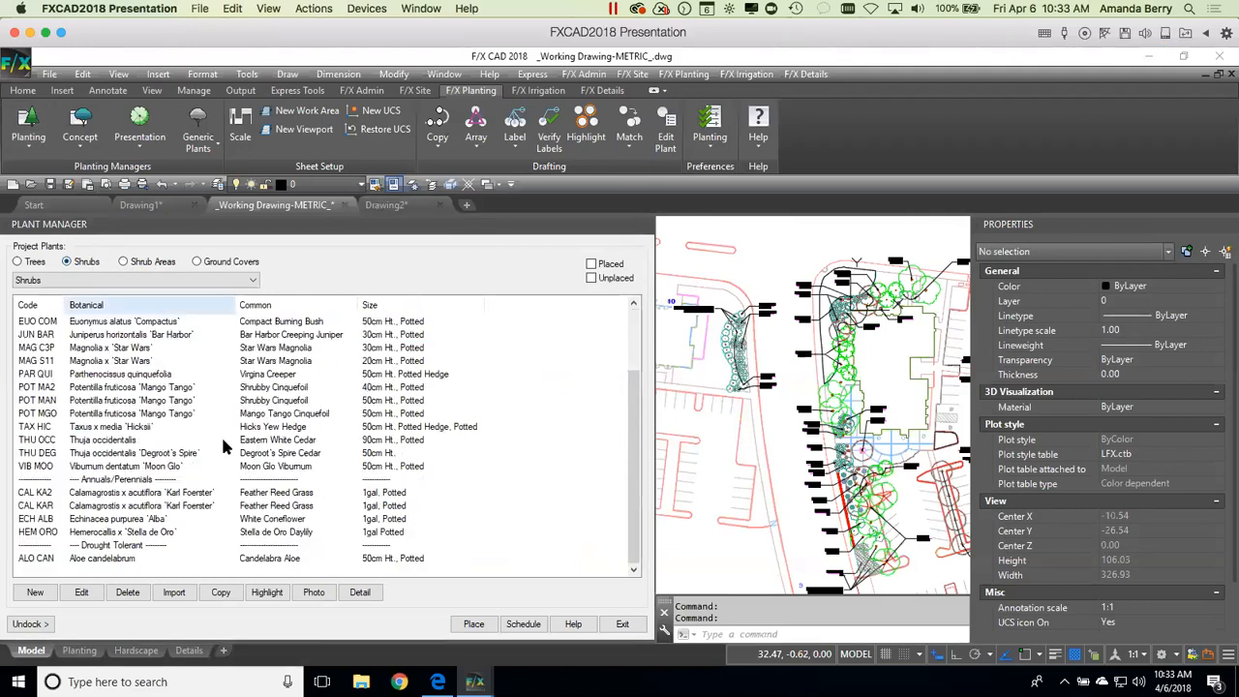
{"action": "left_click", "coordinate": [123, 533]}
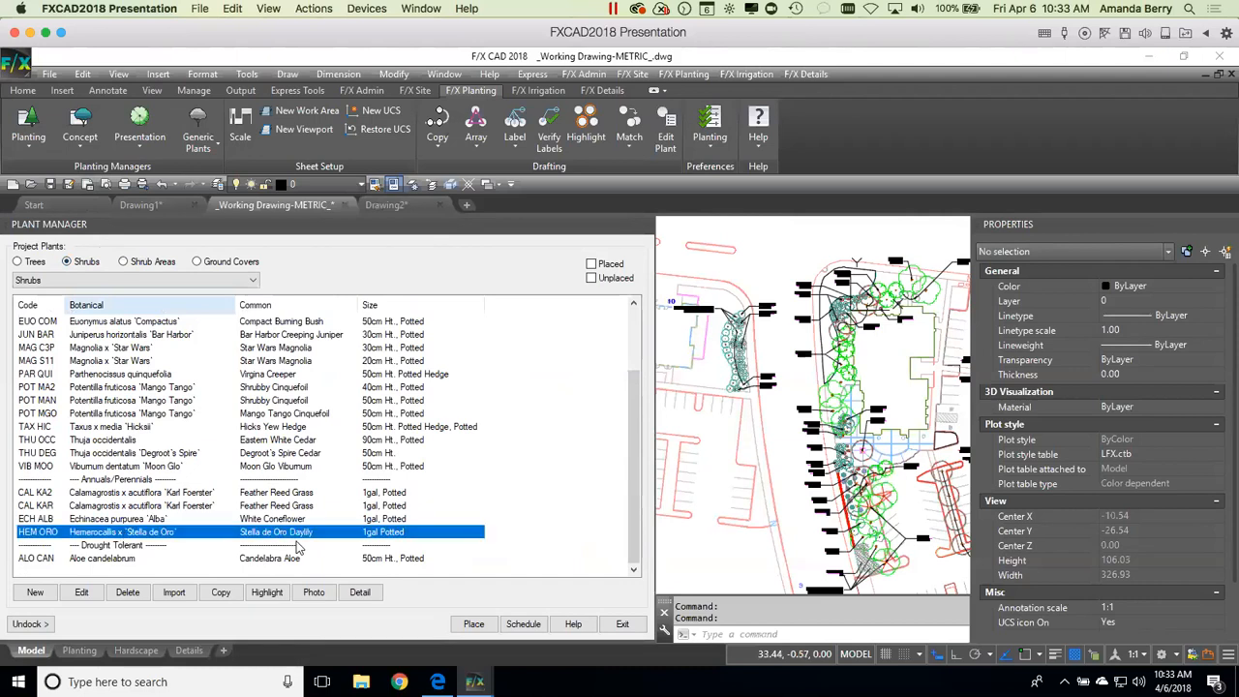
{"action": "left_click", "coordinate": [267, 592]}
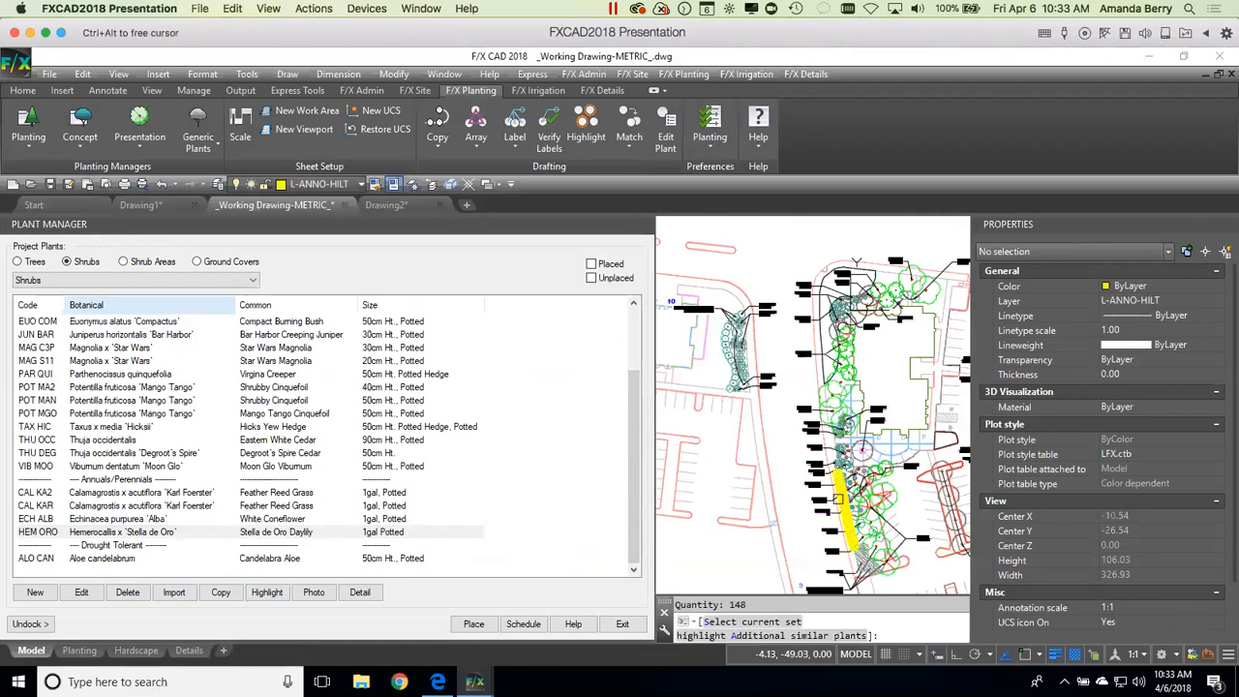
{"action": "middle_click_drag", "start_coordinate": [867, 519], "coordinate": [742, 504]}
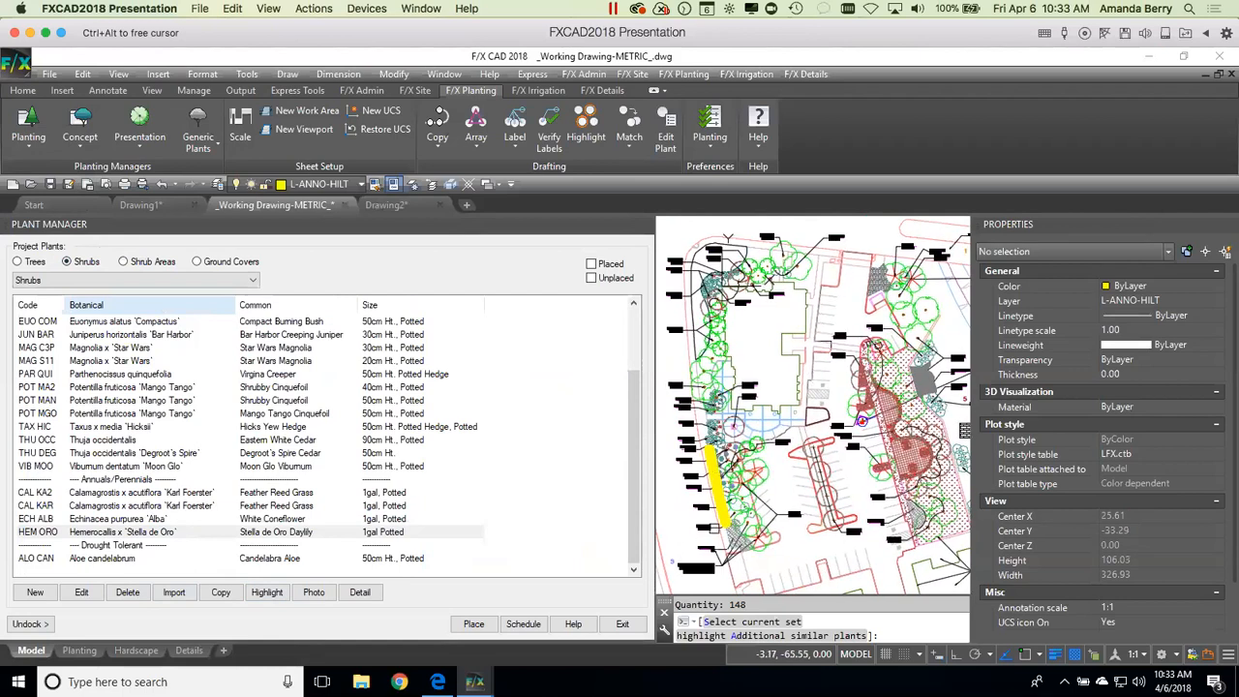
{"action": "scroll", "coordinate": [821, 430], "scroll_direction": "down", "scroll_amount": 5}
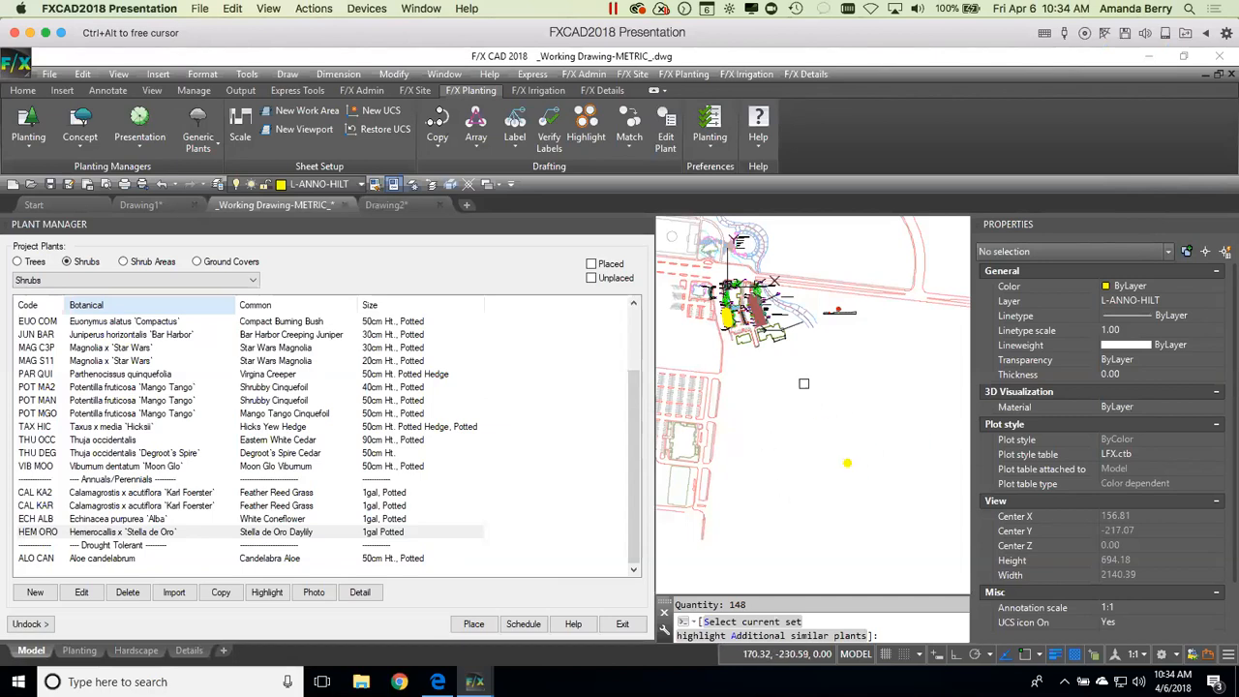
{"action": "scroll", "coordinate": [775, 373], "scroll_direction": "up", "scroll_amount": 10}
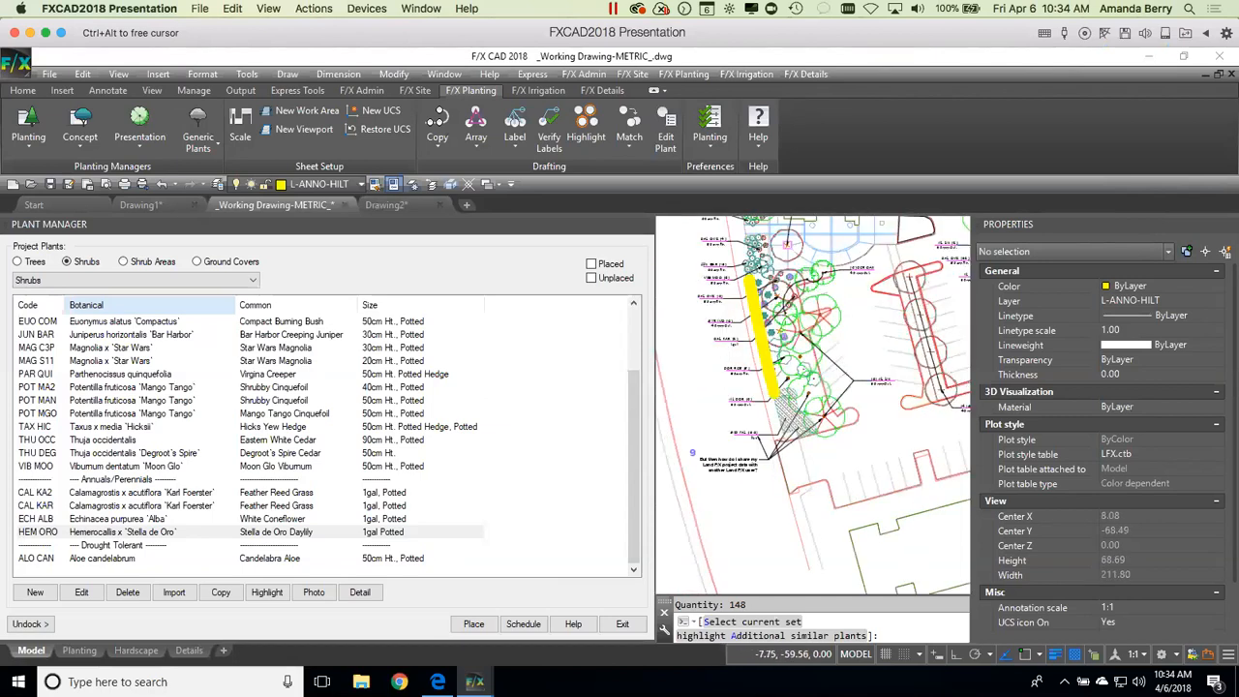
{"action": "scroll", "coordinate": [791, 368], "scroll_direction": "down", "scroll_amount": 2}
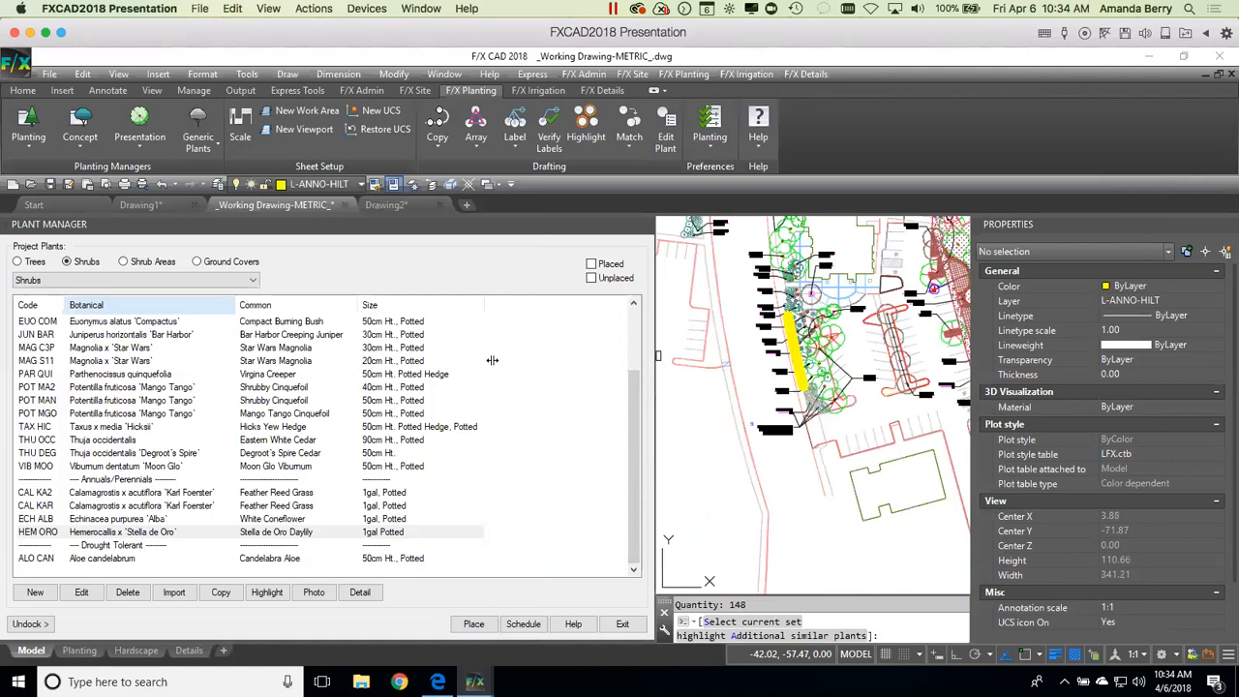
Step: Narrow the Plant Manager, select all highlighted Stella de Oro Daylilies, deselect those in the bed, and erase the stray plant
{"action": "left_click_drag", "start_coordinate": [492, 360], "coordinate": [492, 360]}
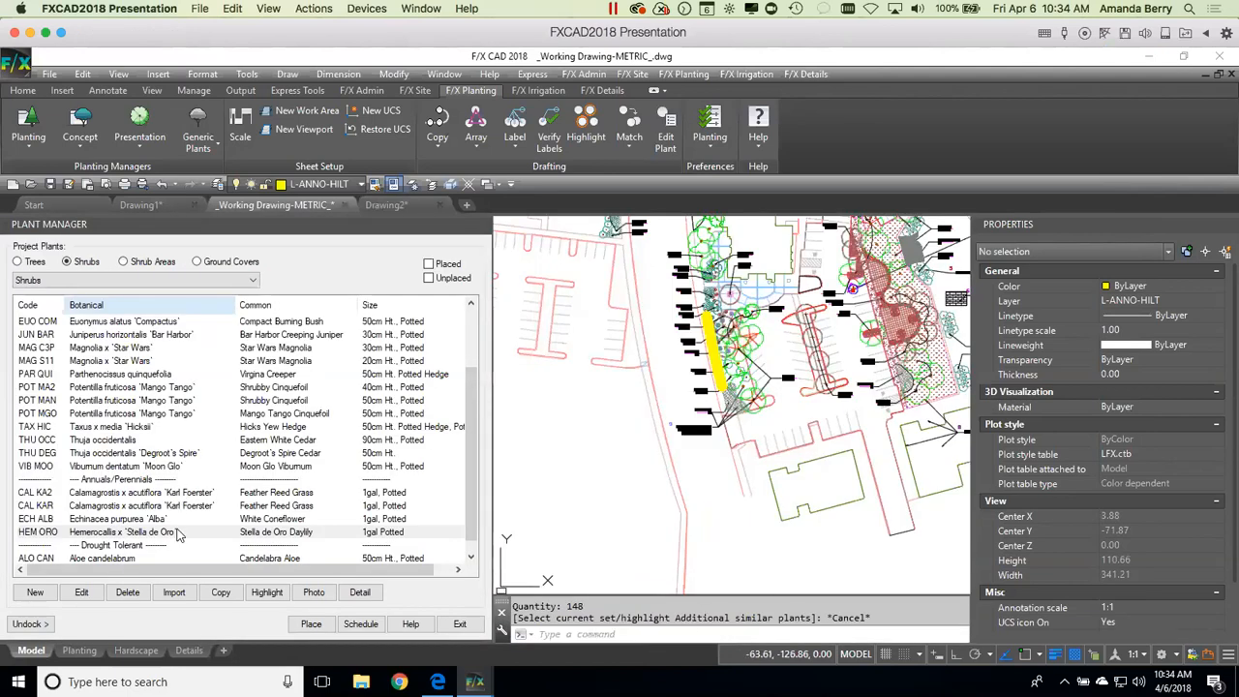
{"action": "left_click", "coordinate": [178, 533]}
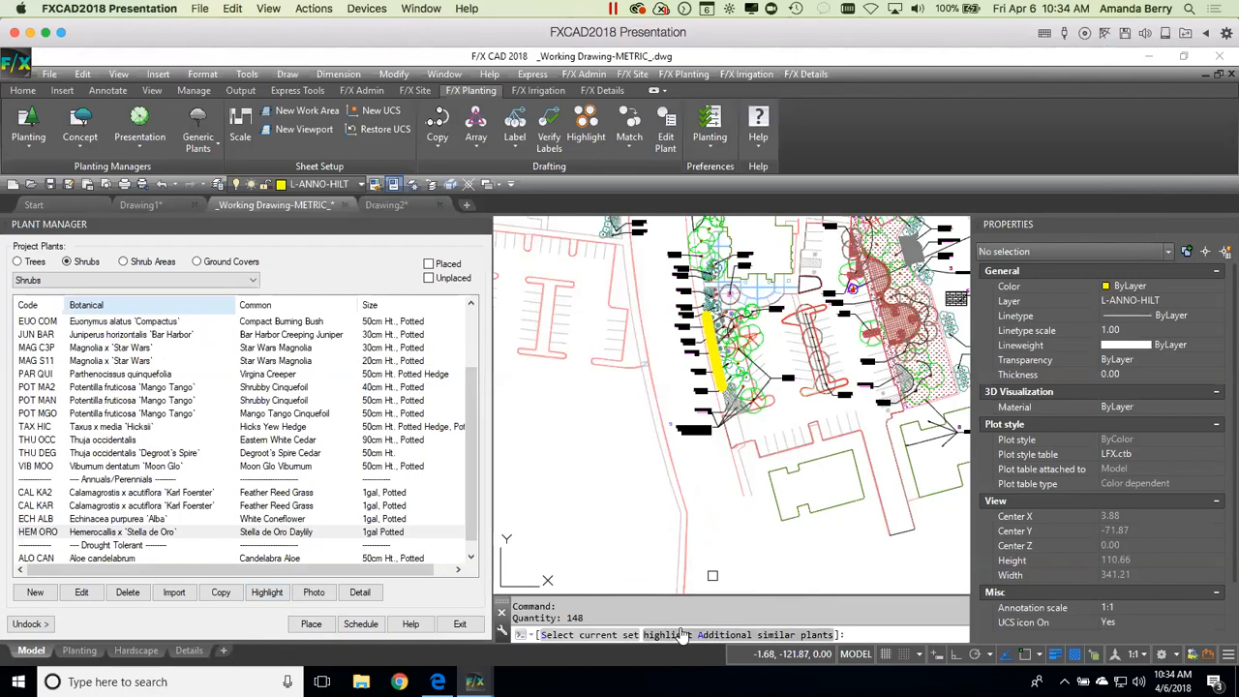
{"action": "left_click", "coordinate": [623, 635]}
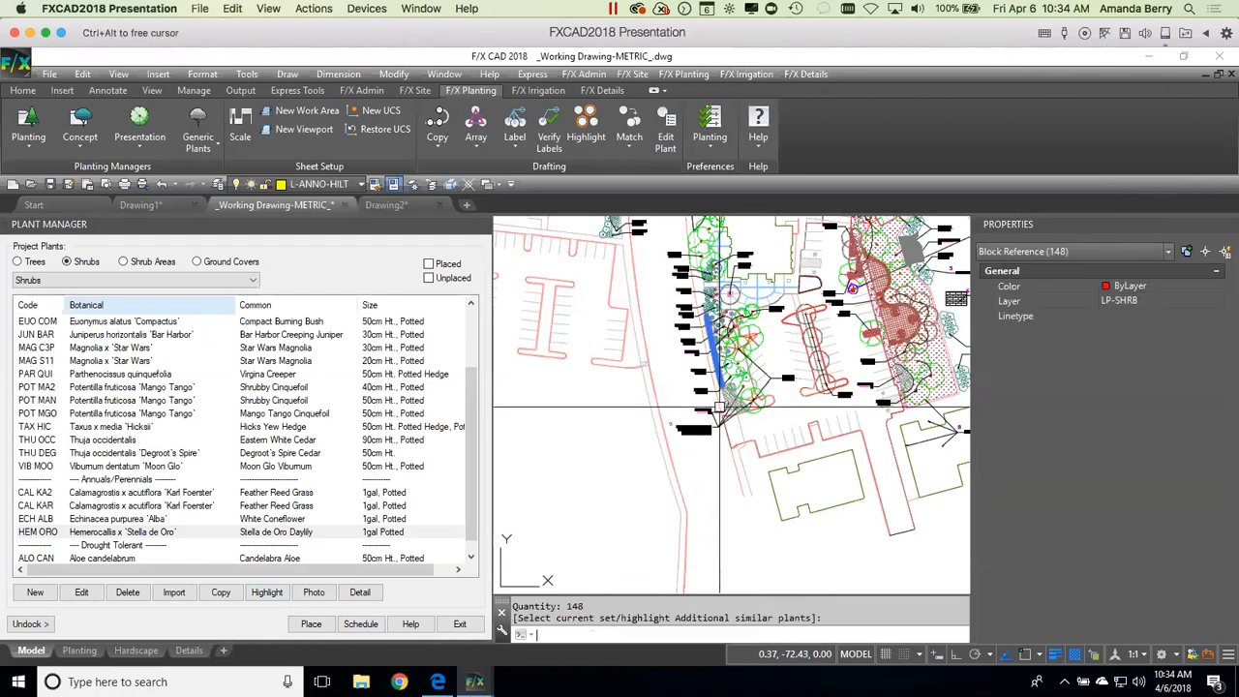
{"action": "left_click", "coordinate": [783, 420], "text": "shift"}
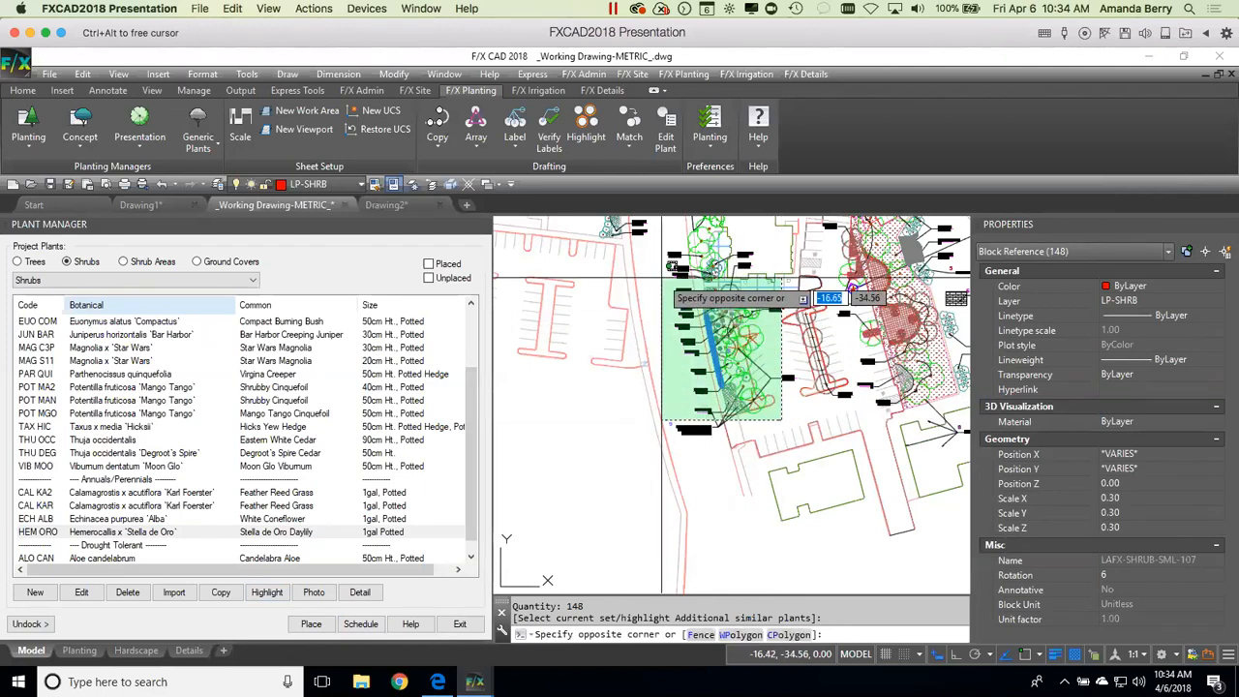
{"action": "left_click", "coordinate": [663, 266], "text": "shift"}
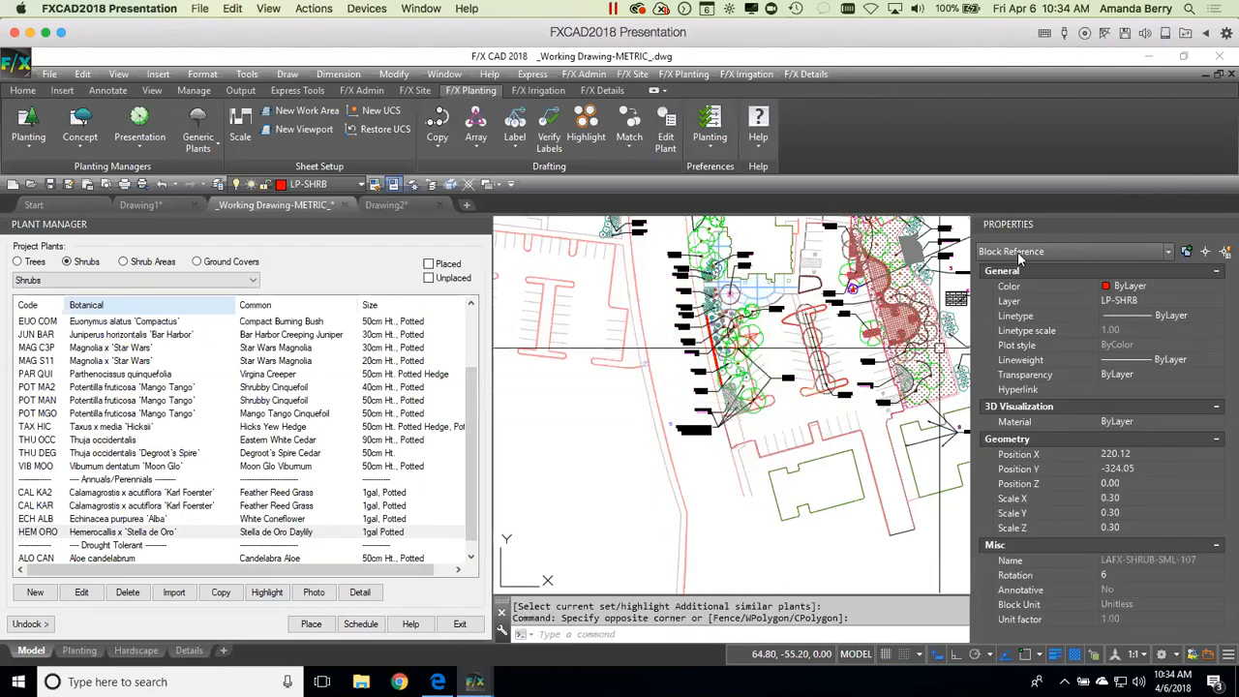
{"action": "scroll", "coordinate": [880, 453], "scroll_direction": "down", "scroll_amount": 5}
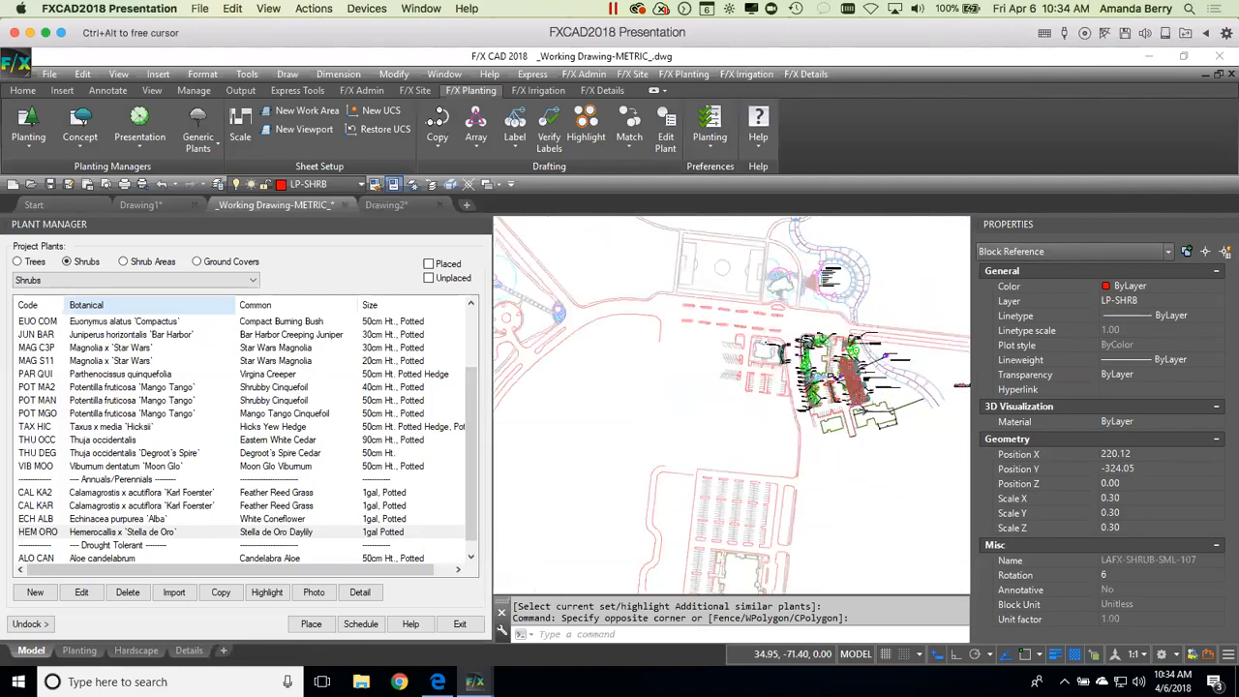
{"action": "scroll", "coordinate": [880, 453], "scroll_direction": "up", "scroll_amount": 8}
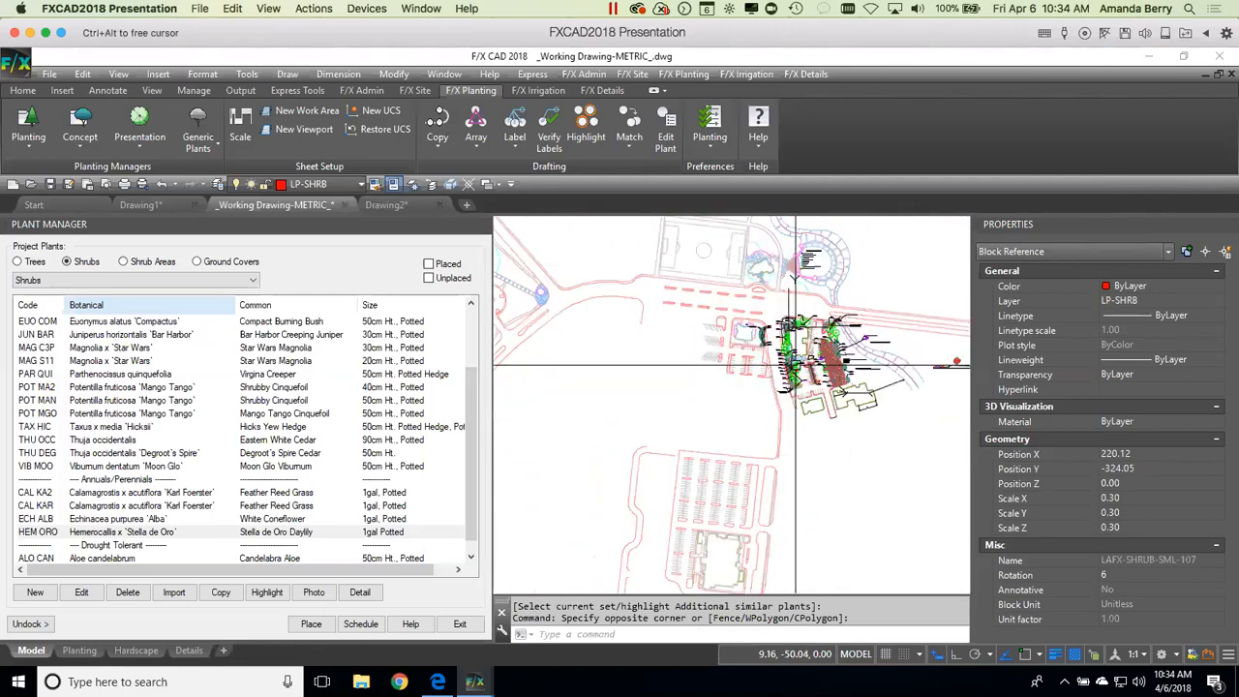
{"action": "scroll", "coordinate": [811, 448], "scroll_direction": "down", "scroll_amount": 5}
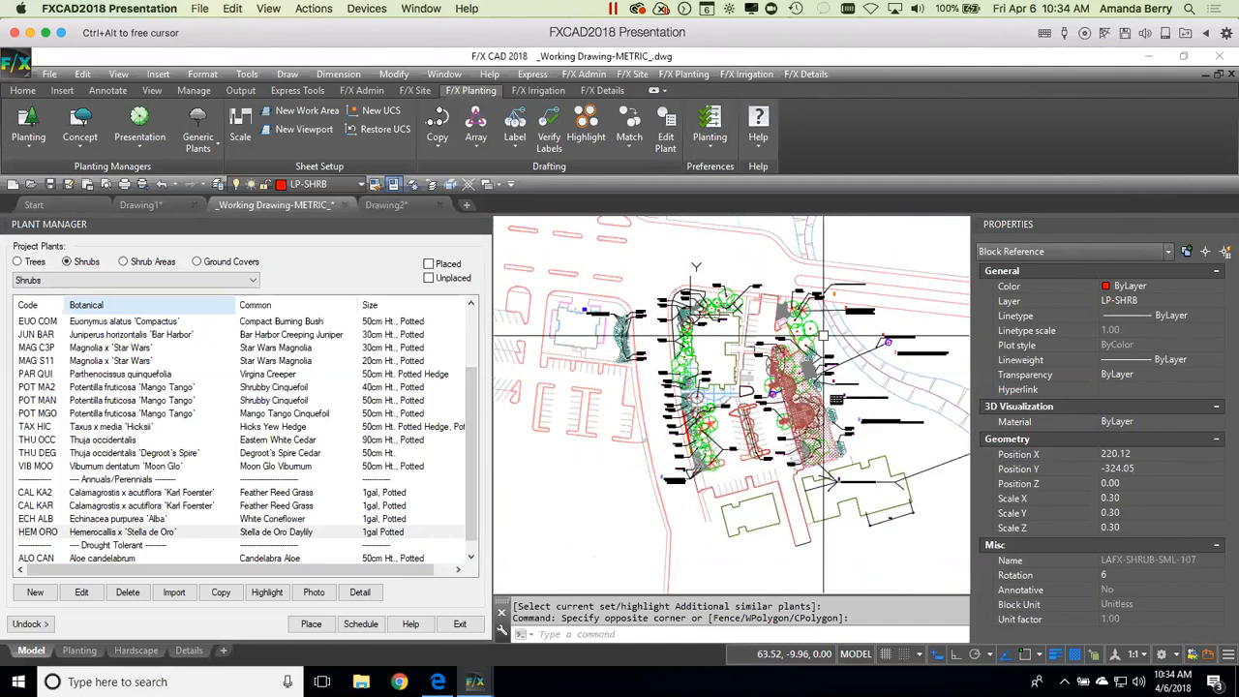
{"action": "key", "text": "Delete"}
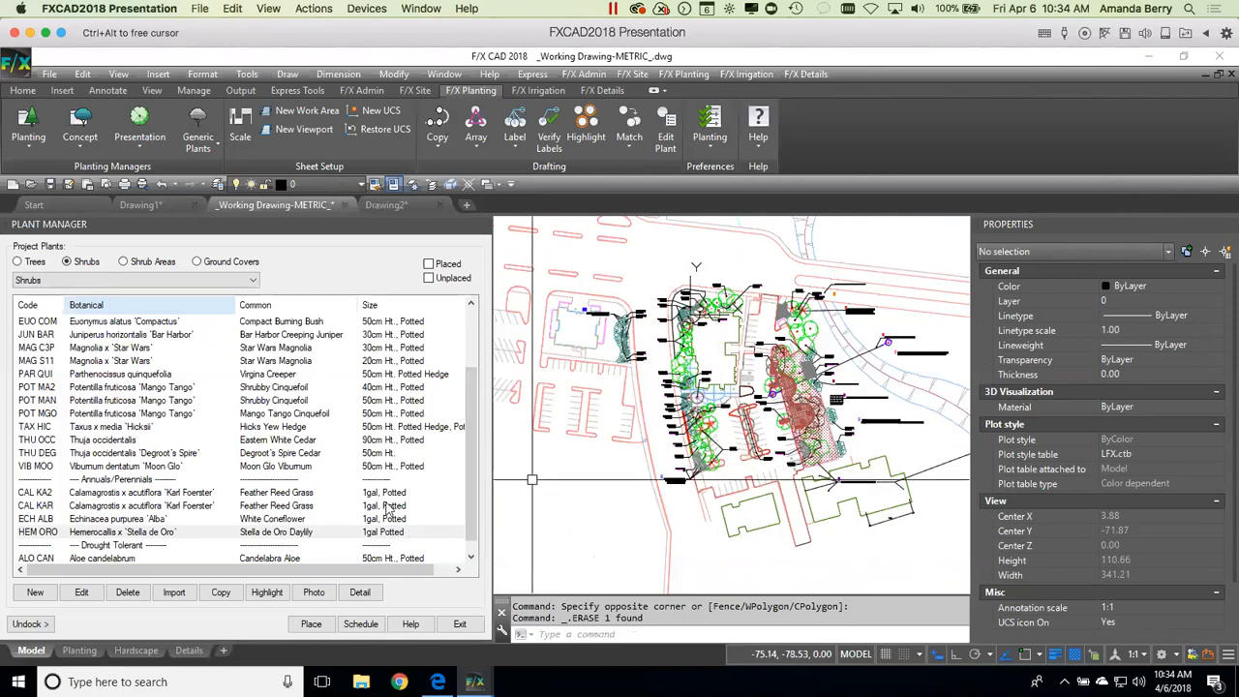
Step: Highlight and select the Stella de Oro Daylilies again, and deselect the bed to check for remaining strays
{"action": "left_click", "coordinate": [180, 532]}
{"action": "left_click", "coordinate": [259, 592]}
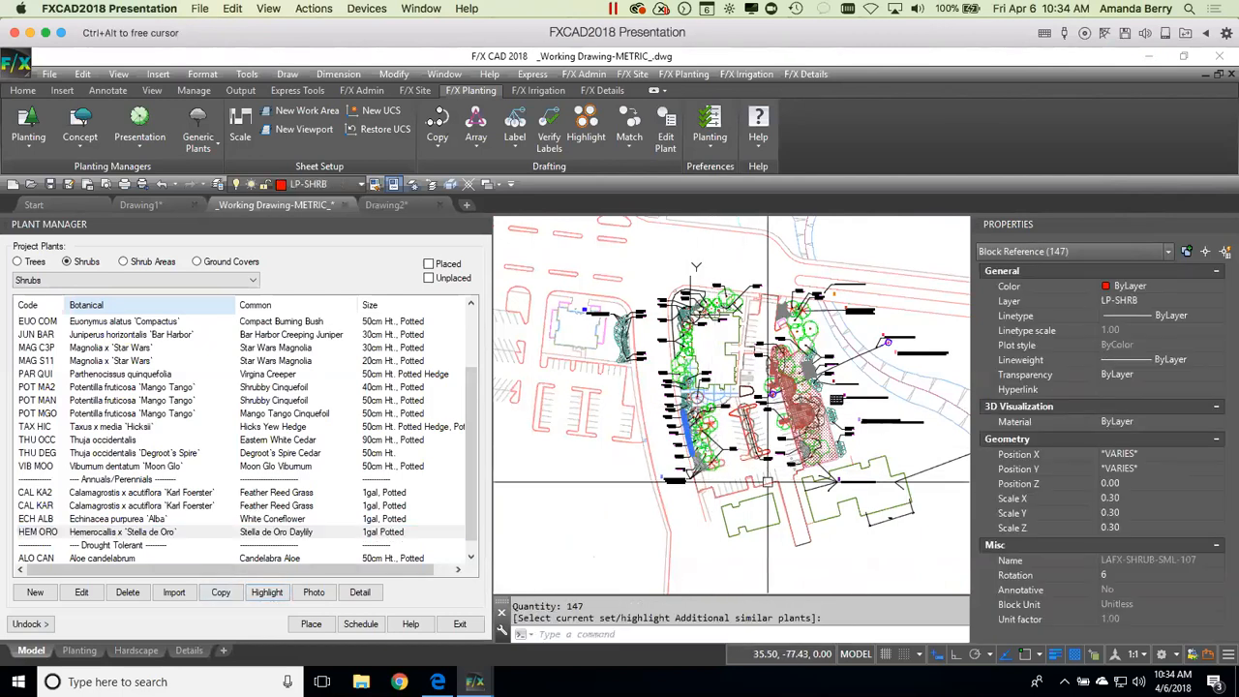
{"action": "left_click", "coordinate": [847, 557]}
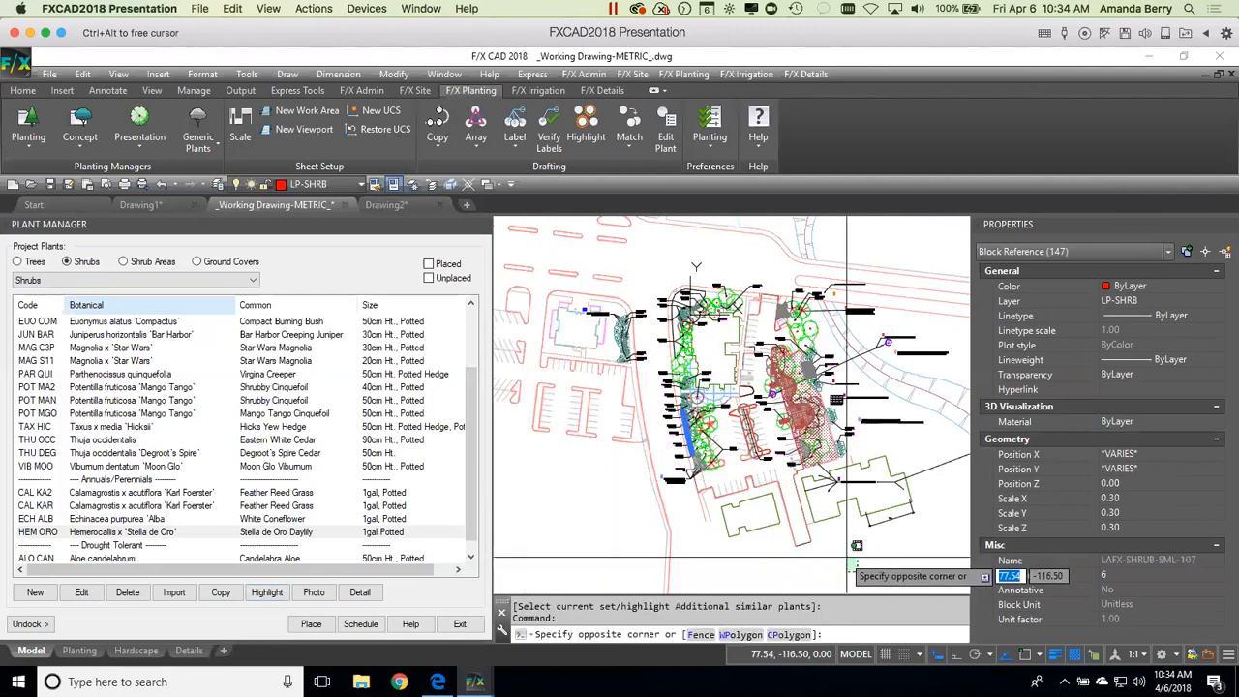
{"action": "left_click", "coordinate": [581, 304]}
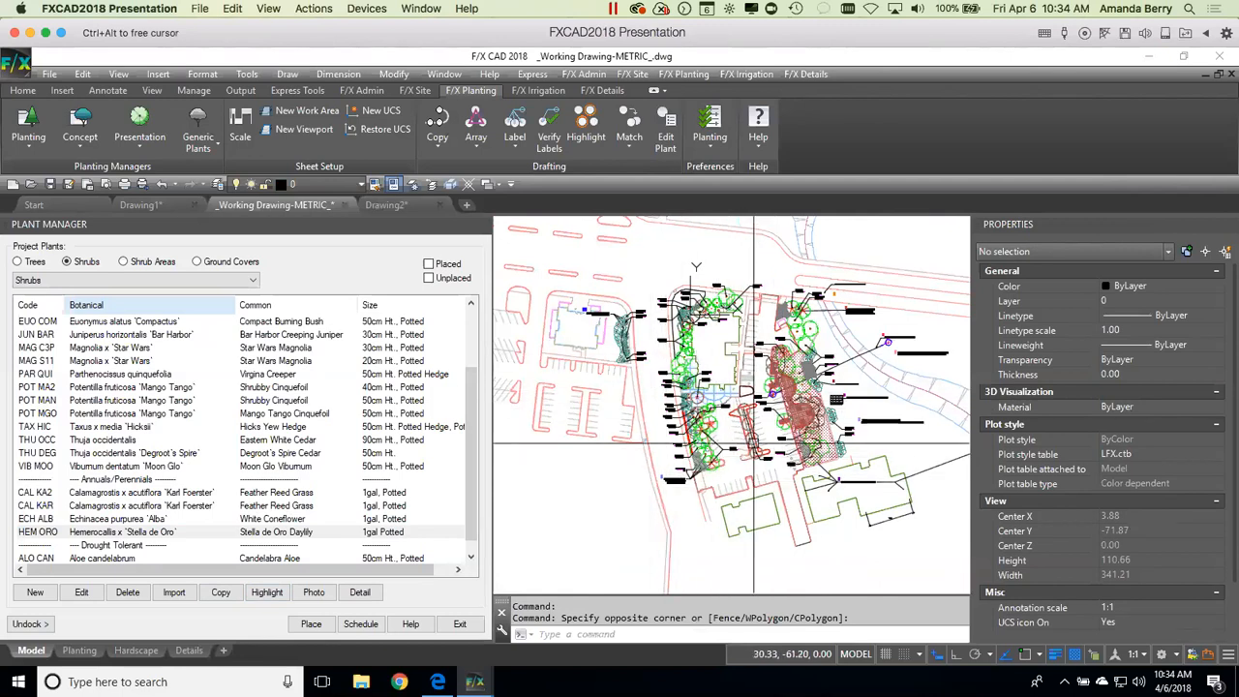
Step: Highlight the Stella de Oro Daylilies together with the similar Annuals/Perennials, and examine the highlighted plants in the bed
{"action": "scroll", "coordinate": [695, 448], "scroll_direction": "up", "scroll_amount": 3}
{"action": "mouse_move", "coordinate": [696, 447]}
{"action": "middle_mouse_down"}
{"action": "mouse_move", "coordinate": [687, 482]}
{"action": "mouse_move", "coordinate": [672, 485]}
{"action": "middle_mouse_up"}
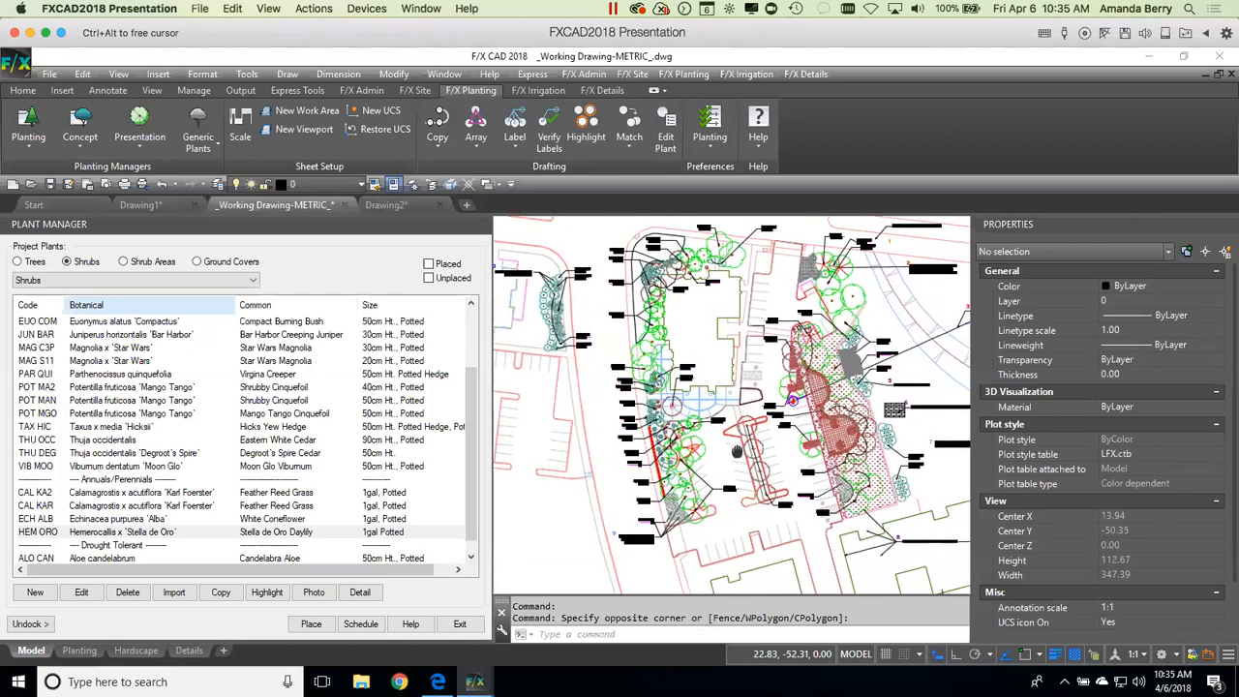
{"action": "left_click", "coordinate": [187, 532]}
{"action": "left_click", "coordinate": [277, 594]}
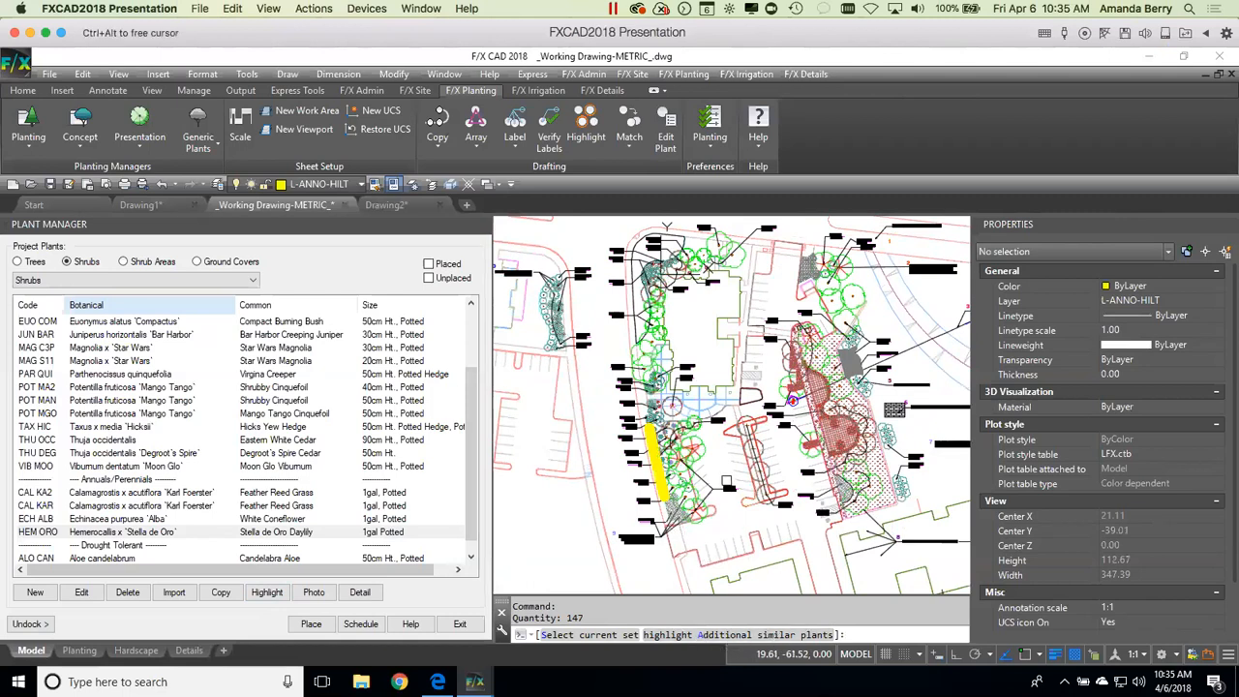
{"action": "left_click", "coordinate": [728, 634]}
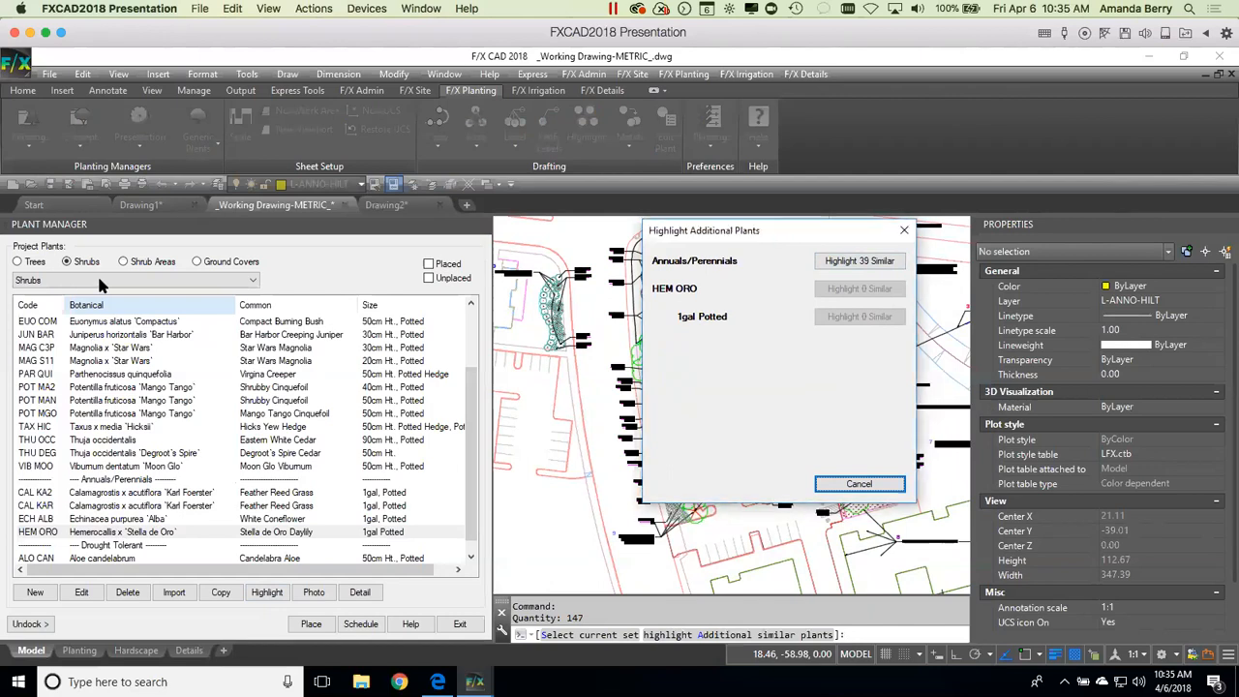
{"action": "left_click", "coordinate": [859, 261]}
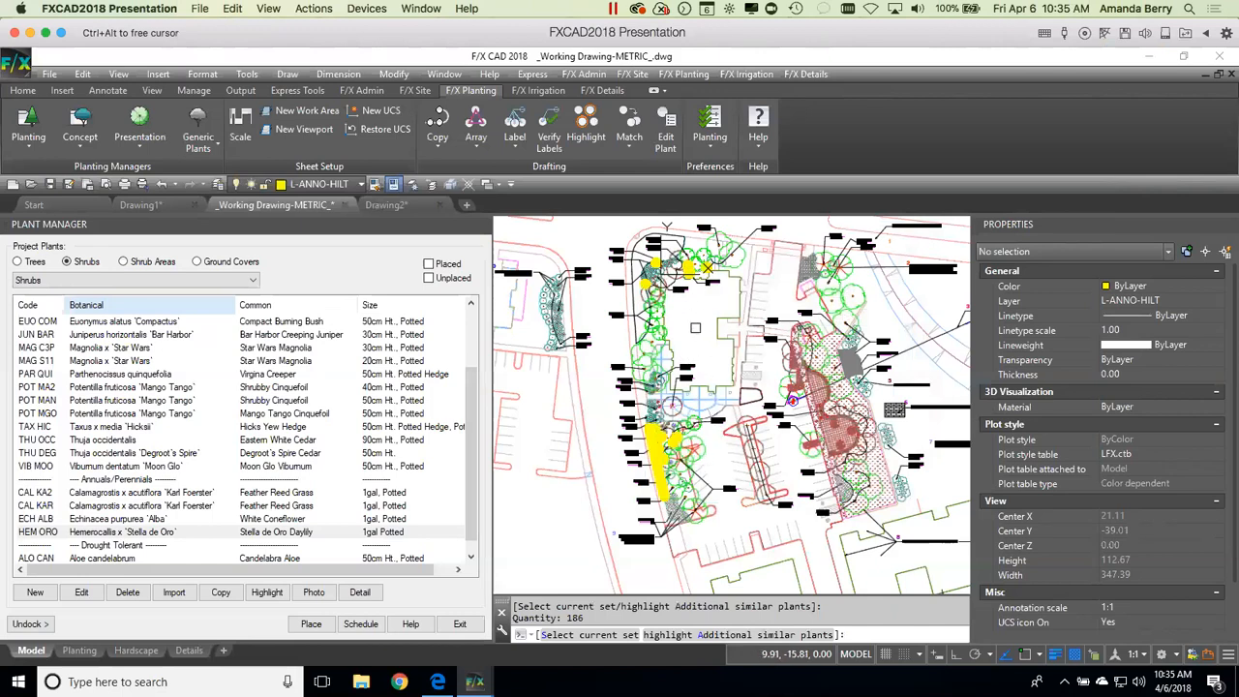
{"action": "key", "text": "Return"}
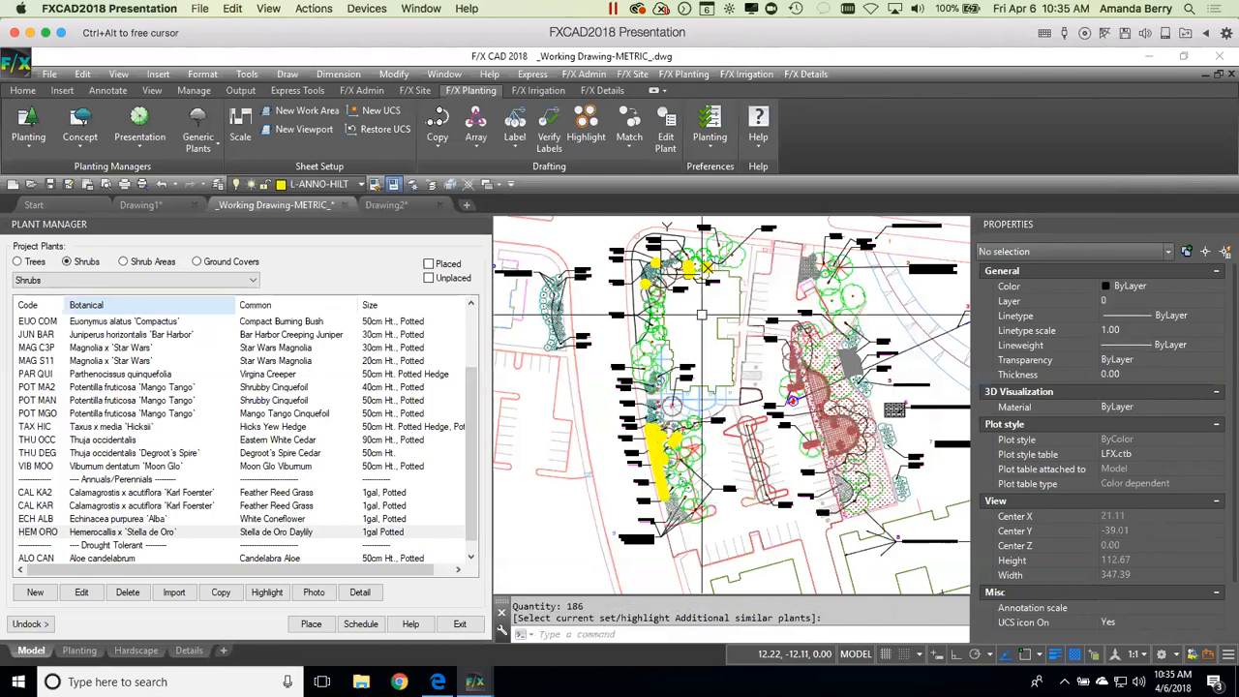
{"action": "mouse_move", "coordinate": [696, 314]}
{"action": "middle_mouse_down"}
{"action": "mouse_move", "coordinate": [707, 327]}
{"action": "mouse_move", "coordinate": [697, 317]}
{"action": "middle_mouse_up"}
{"action": "scroll", "coordinate": [634, 384], "scroll_direction": "up", "scroll_amount": 5}
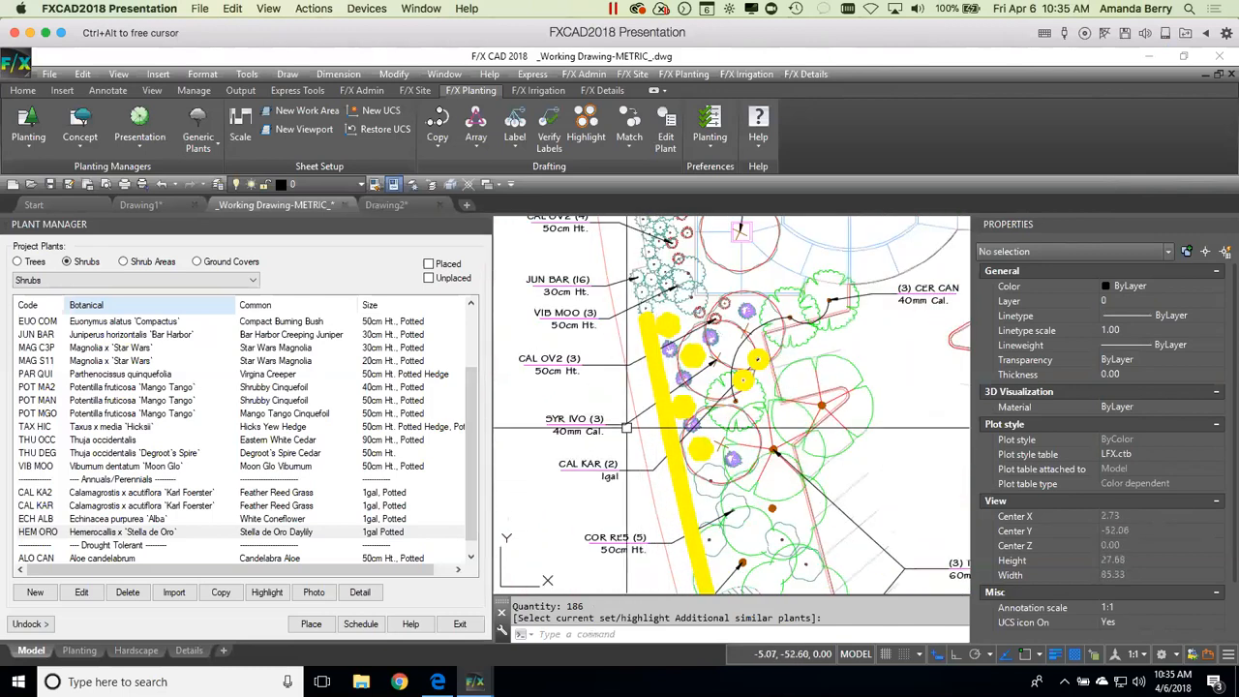
{"action": "scroll", "coordinate": [765, 411], "scroll_direction": "down", "scroll_amount": 2}
{"action": "scroll", "coordinate": [765, 412], "scroll_direction": "down", "scroll_amount": 3}
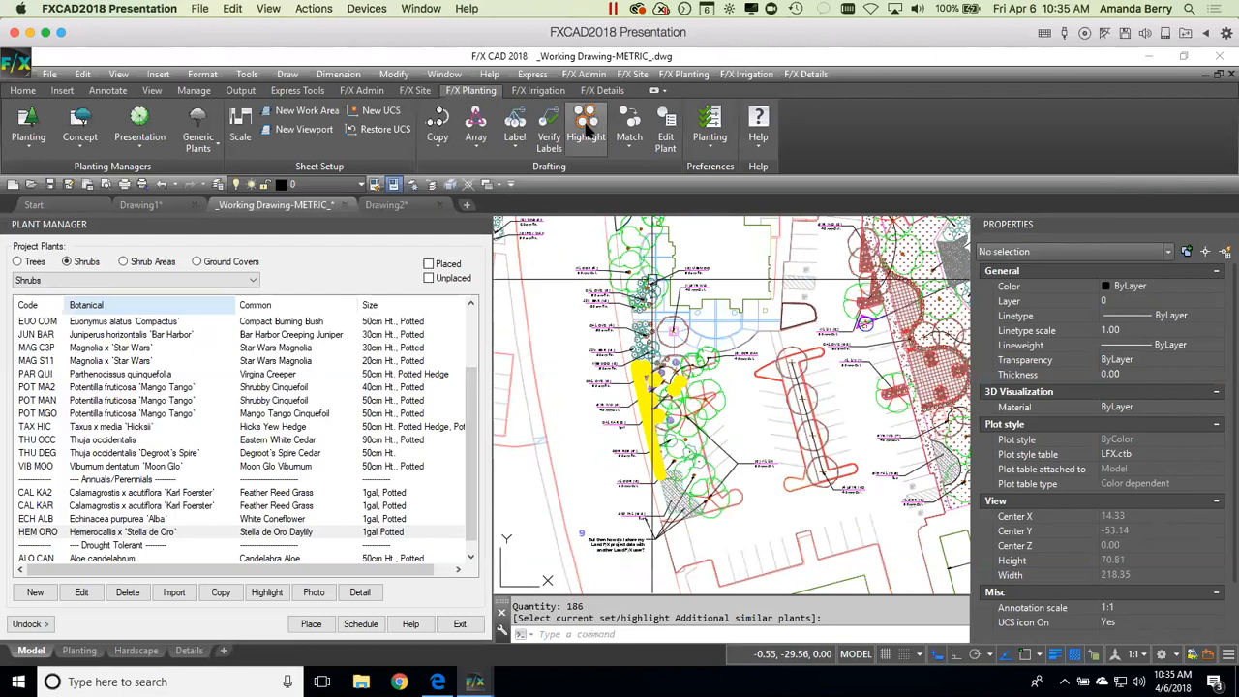
{"action": "left_click", "coordinate": [586, 126]}
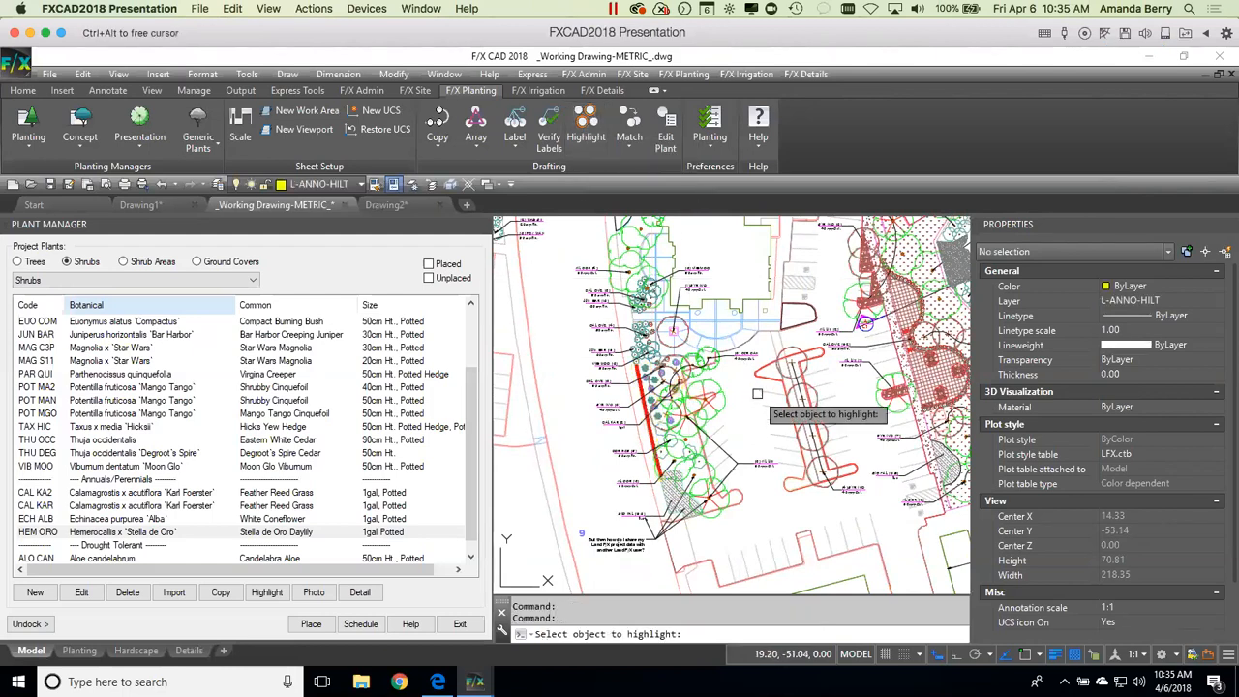
{"action": "scroll", "coordinate": [740, 393], "scroll_direction": "down", "scroll_amount": 2}
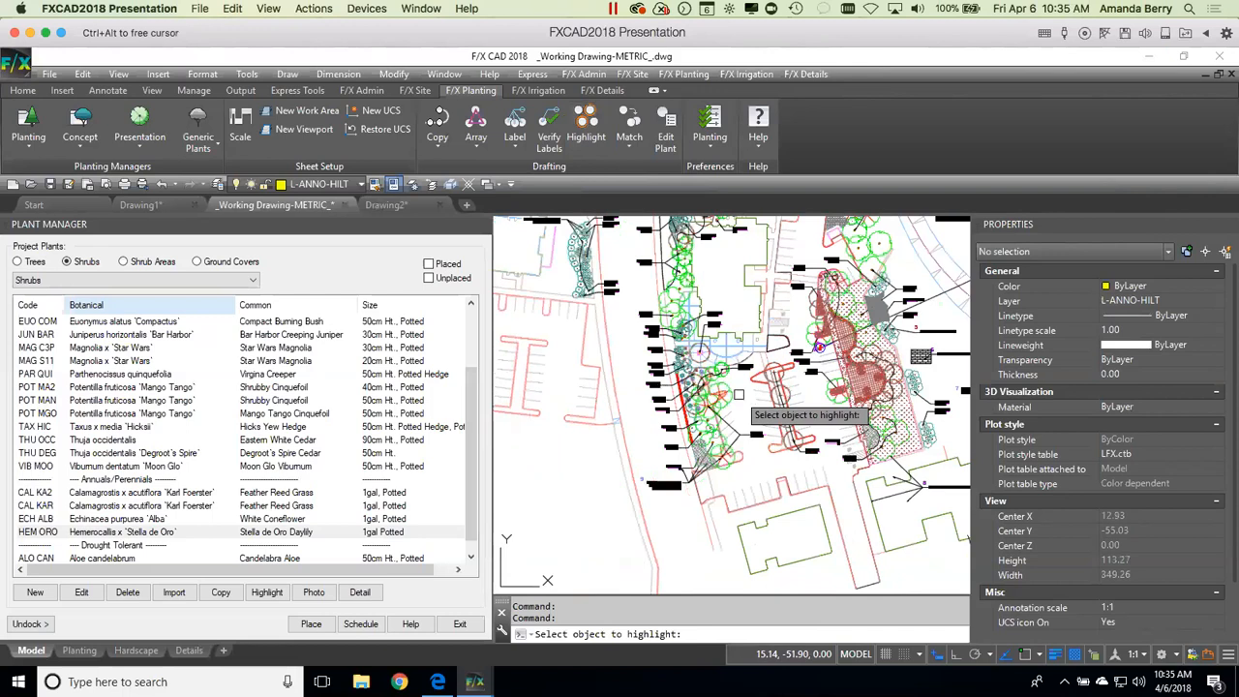
{"action": "left_click", "coordinate": [811, 348]}
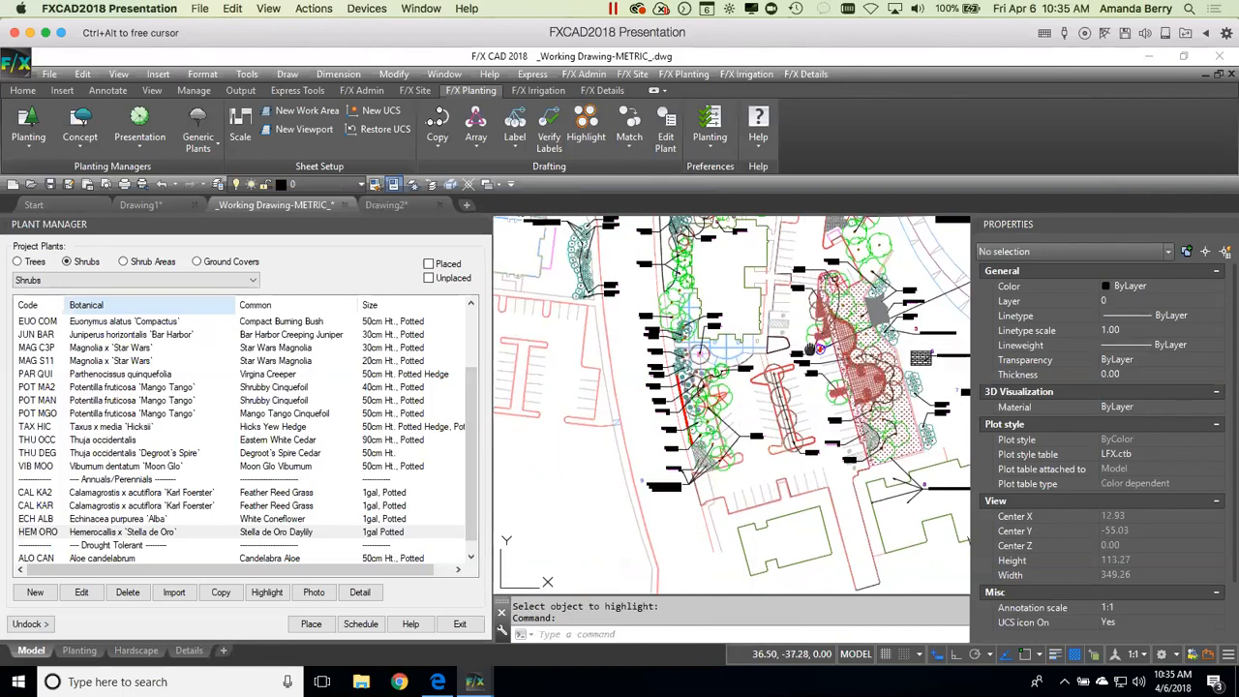
Step: Highlight all plants matching the tree near the building's upper corner with the planting Highlight tool, and end the highlight
{"action": "middle_click_drag", "start_coordinate": [810, 348], "coordinate": [770, 429]}
{"action": "left_click", "coordinate": [589, 141]}
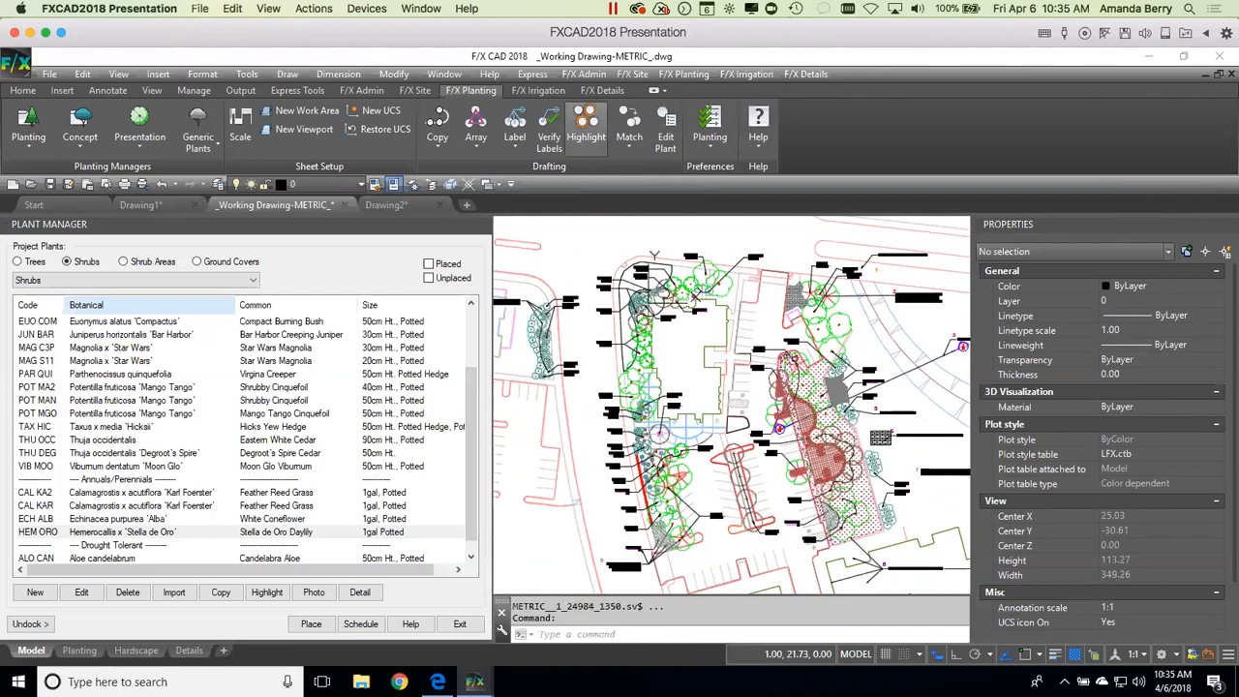
{"action": "left_click", "coordinate": [709, 288]}
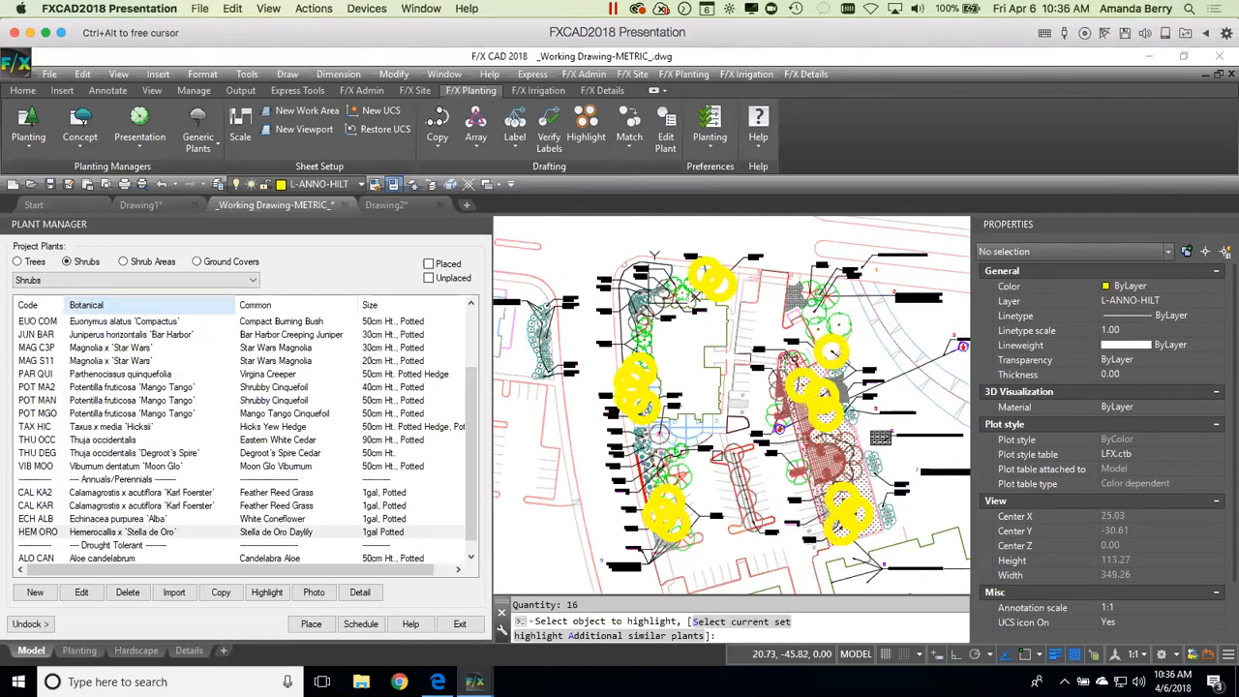
{"action": "key", "text": "Return"}
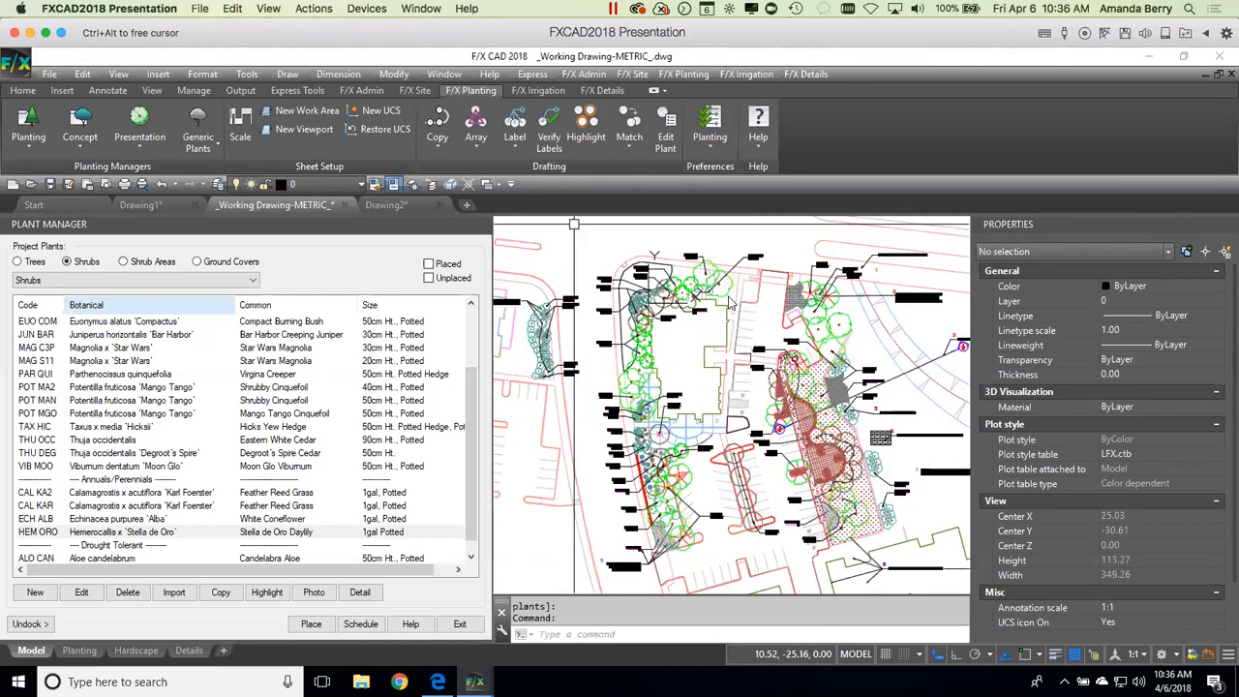
Step: Highlight all site objects matching an umbrella table in the gridded paving area with the site Highlight tool, and end the highlight
{"action": "left_click", "coordinate": [414, 90]}
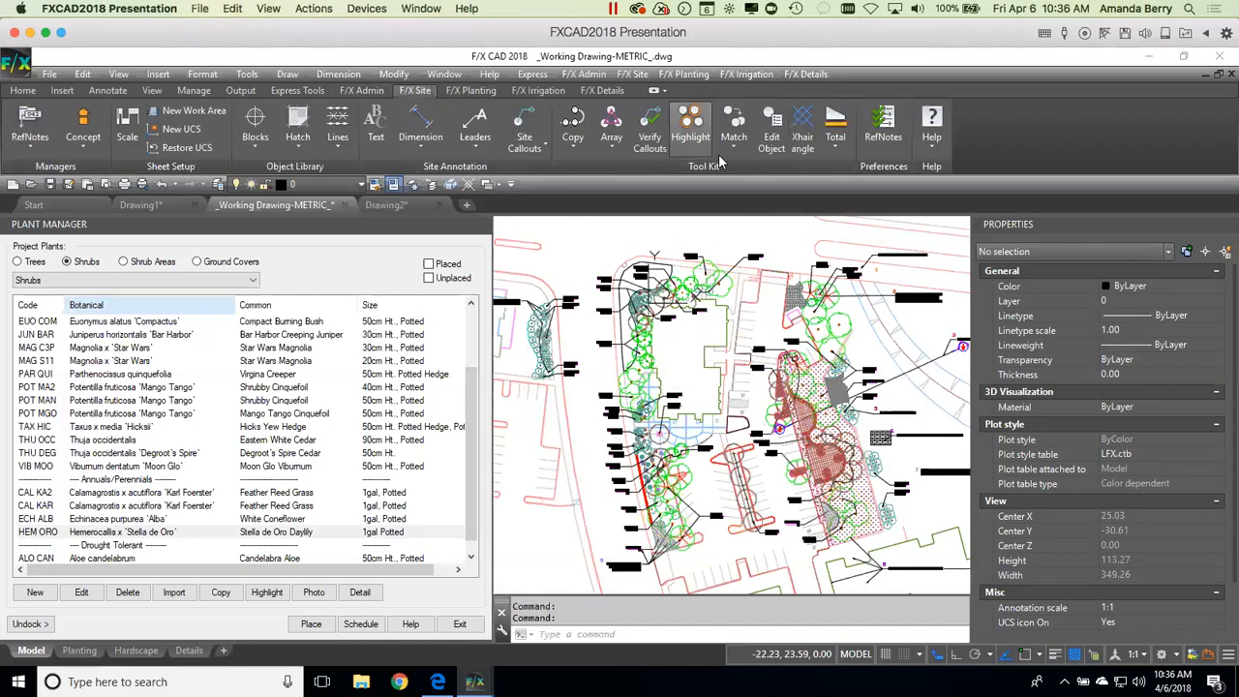
{"action": "left_click", "coordinate": [691, 124]}
{"action": "scroll", "coordinate": [832, 436], "scroll_direction": "up", "scroll_amount": 8}
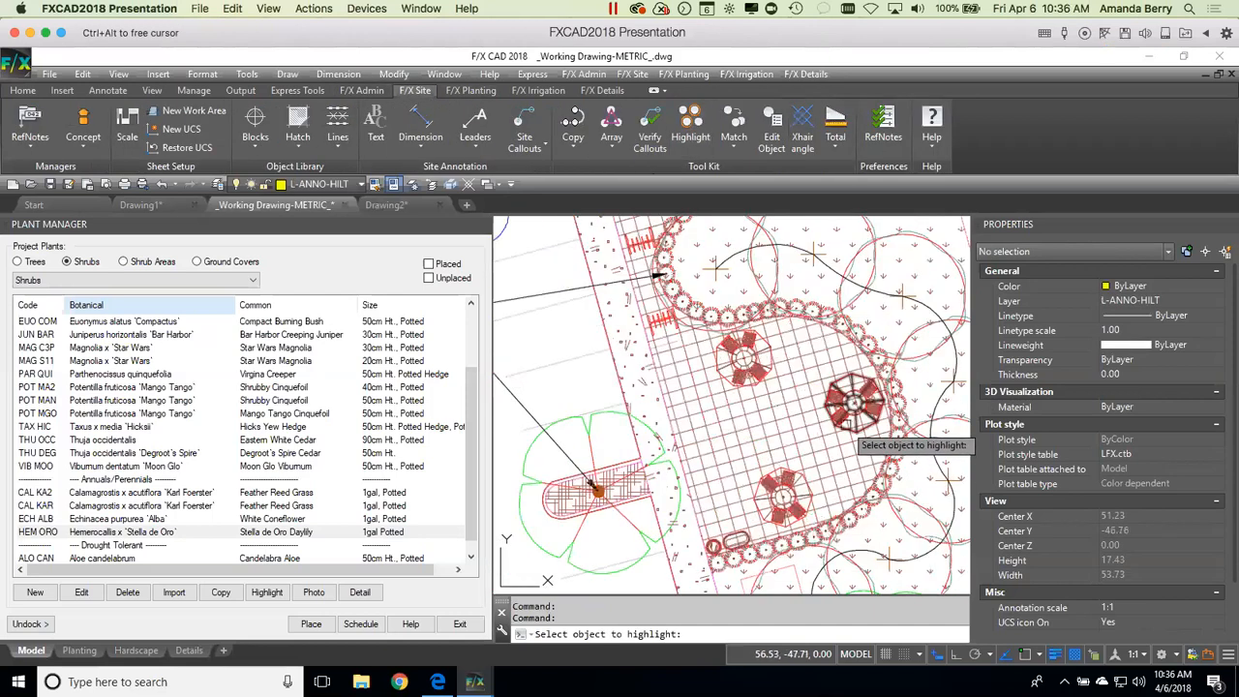
{"action": "left_click", "coordinate": [852, 411]}
{"action": "scroll", "coordinate": [871, 440], "scroll_direction": "down", "scroll_amount": 8}
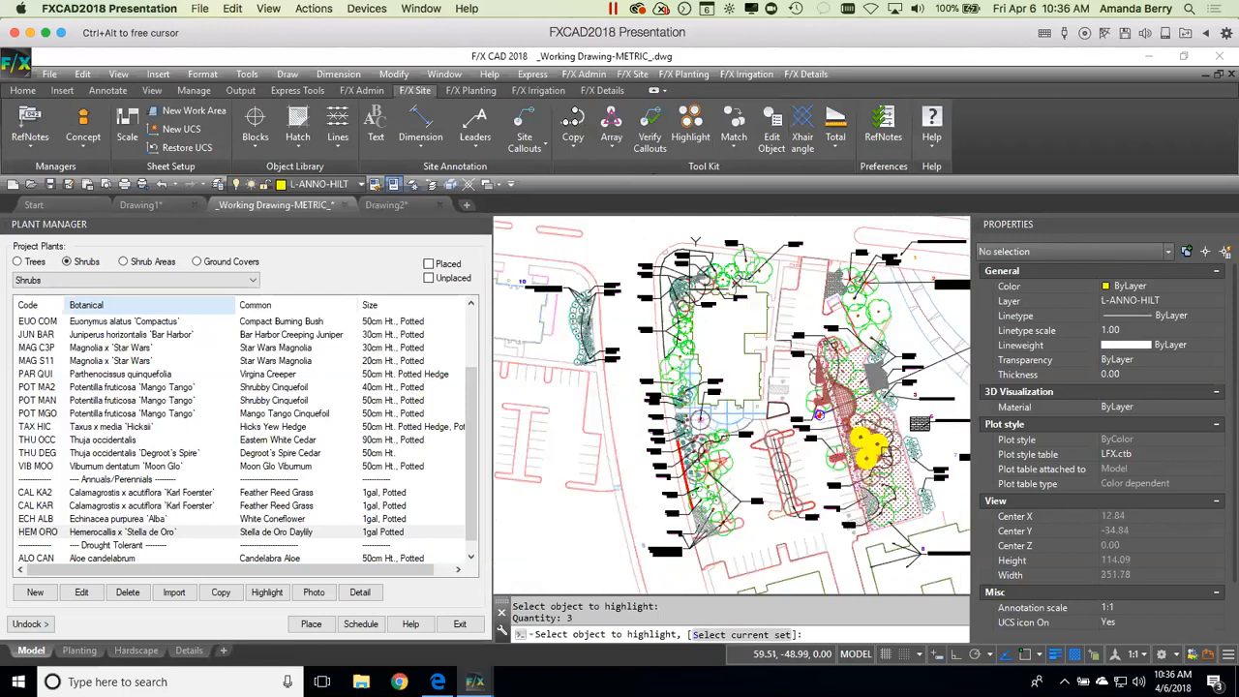
{"action": "middle_click_drag", "start_coordinate": [871, 441], "coordinate": [822, 415]}
{"action": "key", "text": "Return"}
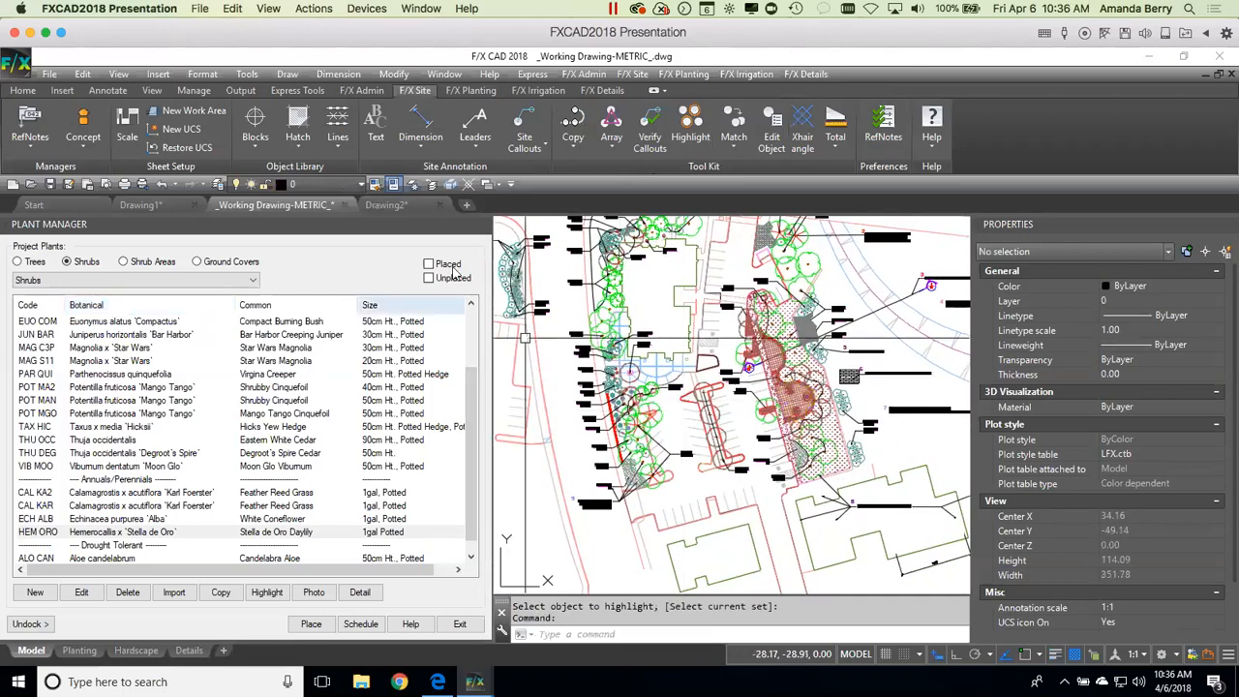
Step: Close the Plant Manager, and check the properties of the gridded paving hatch in the seating area
{"action": "left_click", "coordinate": [483, 225]}
{"action": "scroll", "coordinate": [554, 409], "scroll_direction": "up", "scroll_amount": 4}
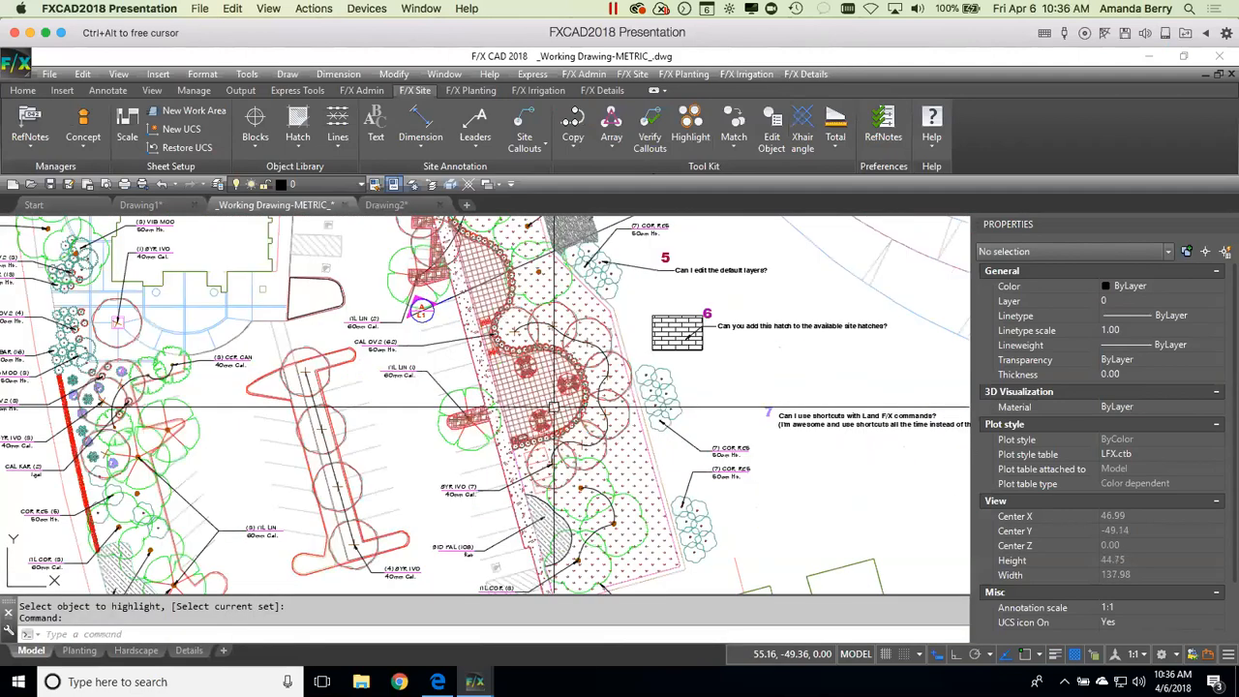
{"action": "mouse_move", "coordinate": [553, 409]}
{"action": "middle_mouse_down"}
{"action": "mouse_move", "coordinate": [746, 443]}
{"action": "mouse_move", "coordinate": [655, 447]}
{"action": "middle_mouse_up"}
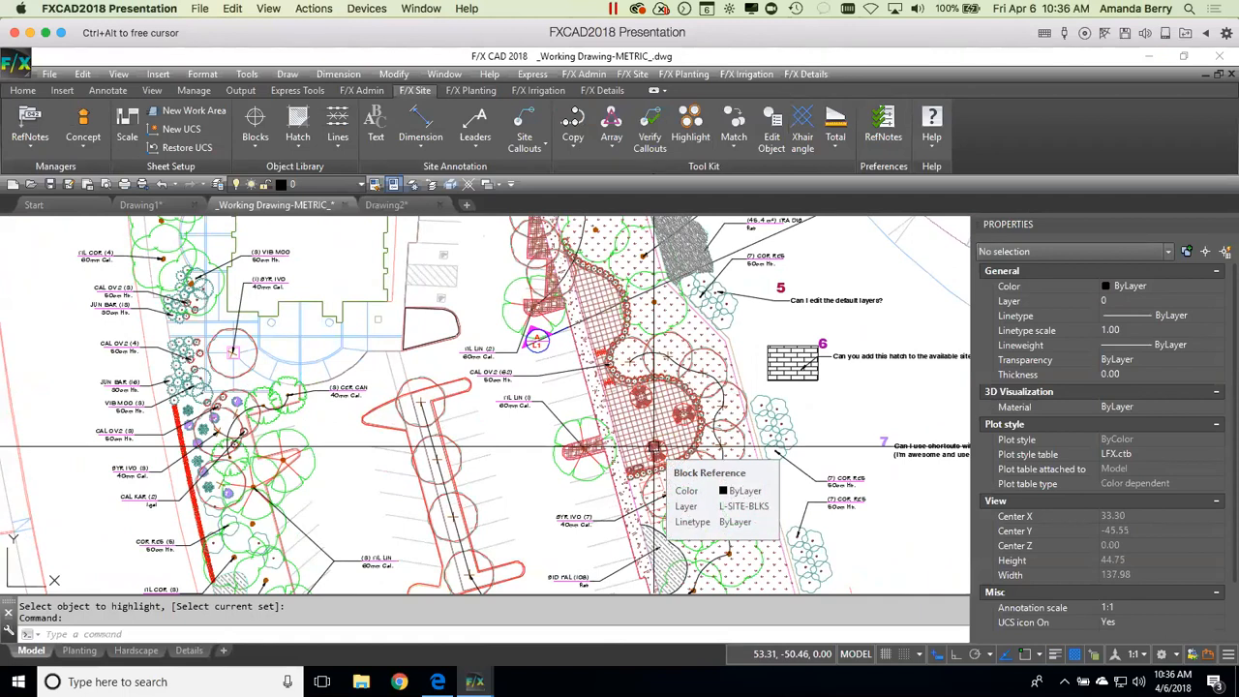
{"action": "left_click", "coordinate": [615, 372]}
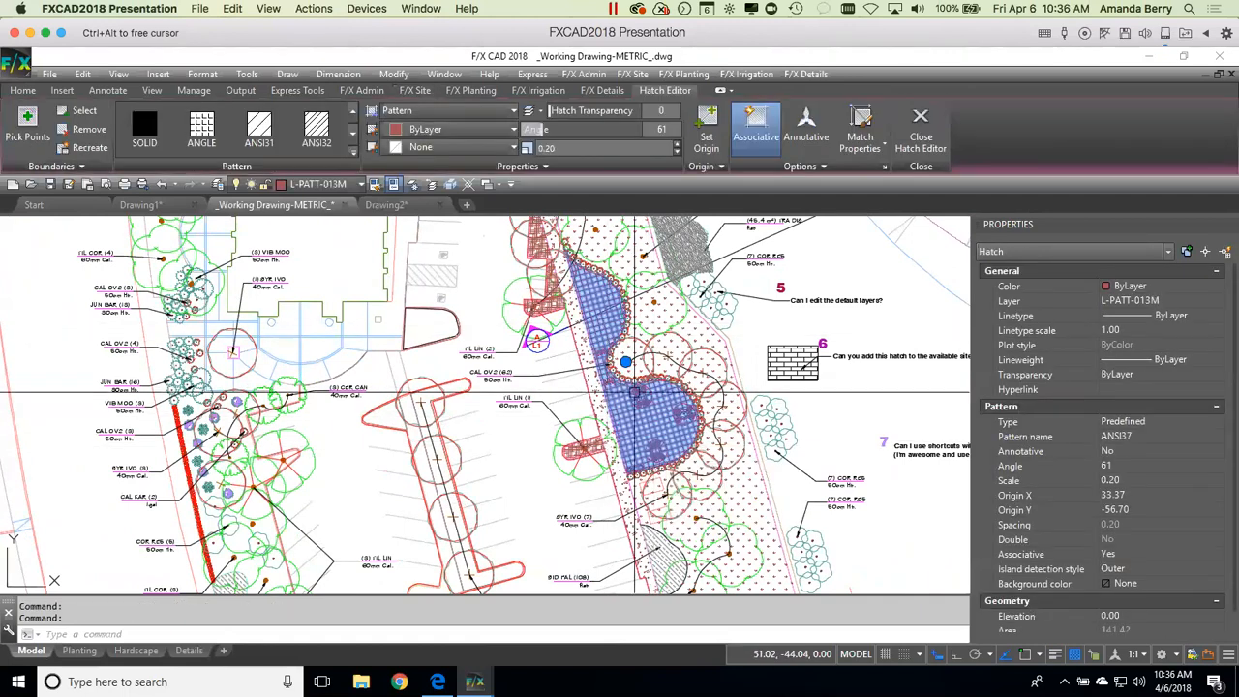
{"action": "key", "text": "Escape"}
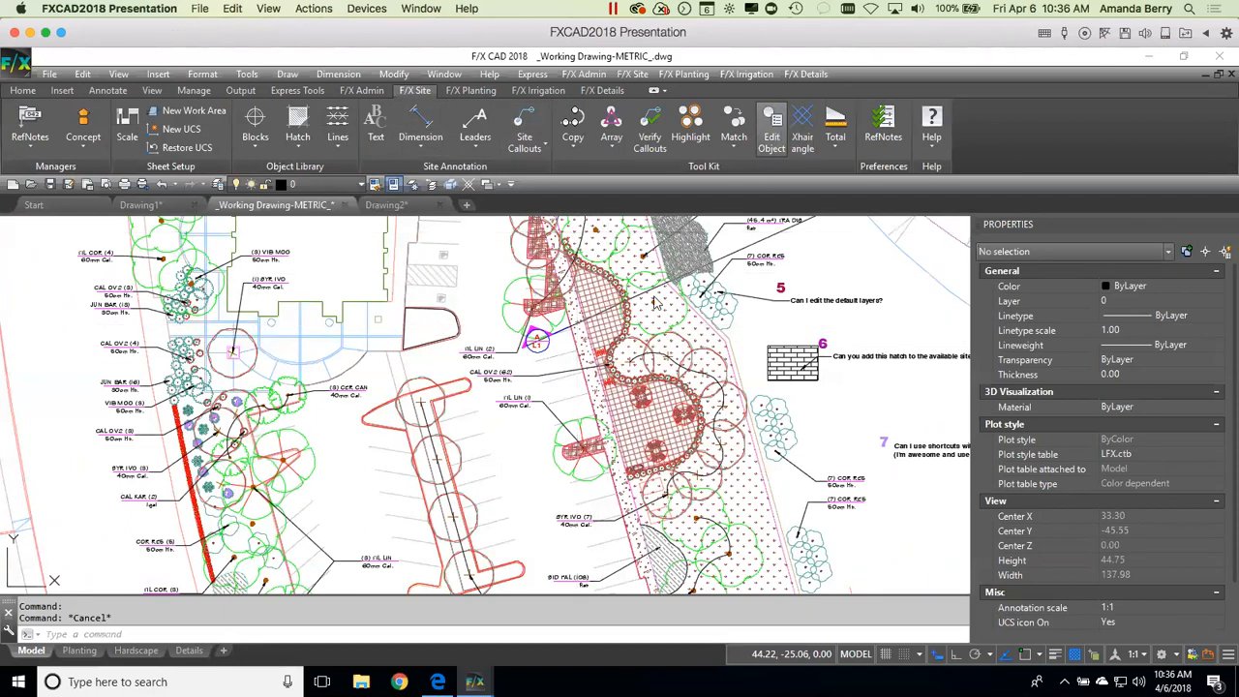
Step: Open the gridded paving hatch's reference note with Edit Object to view its data, and leave it without changes
{"action": "left_click", "coordinate": [774, 140]}
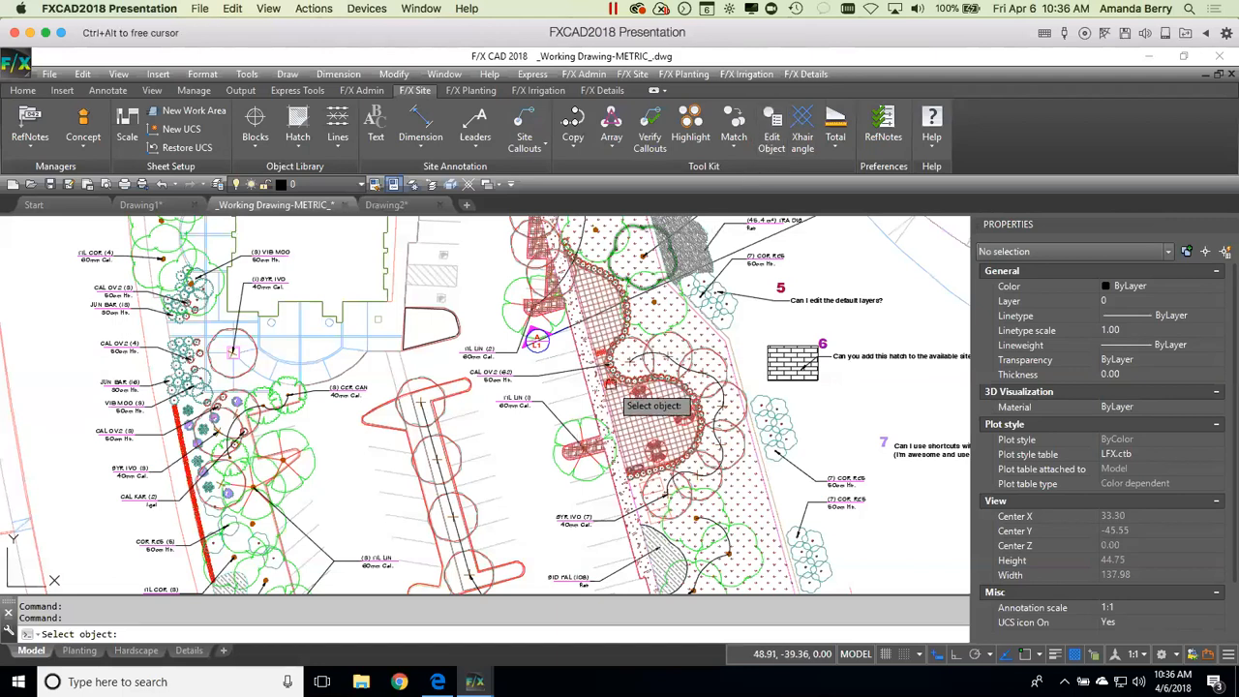
{"action": "left_click", "coordinate": [612, 334]}
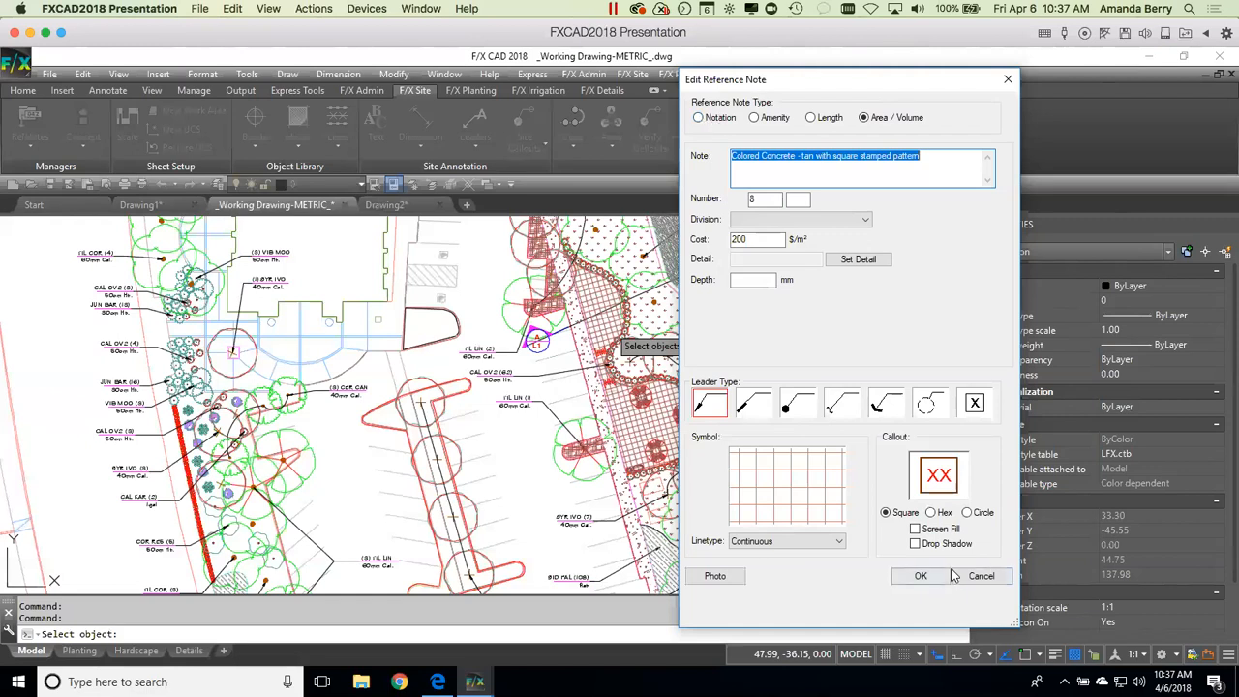
{"action": "left_click", "coordinate": [981, 577]}
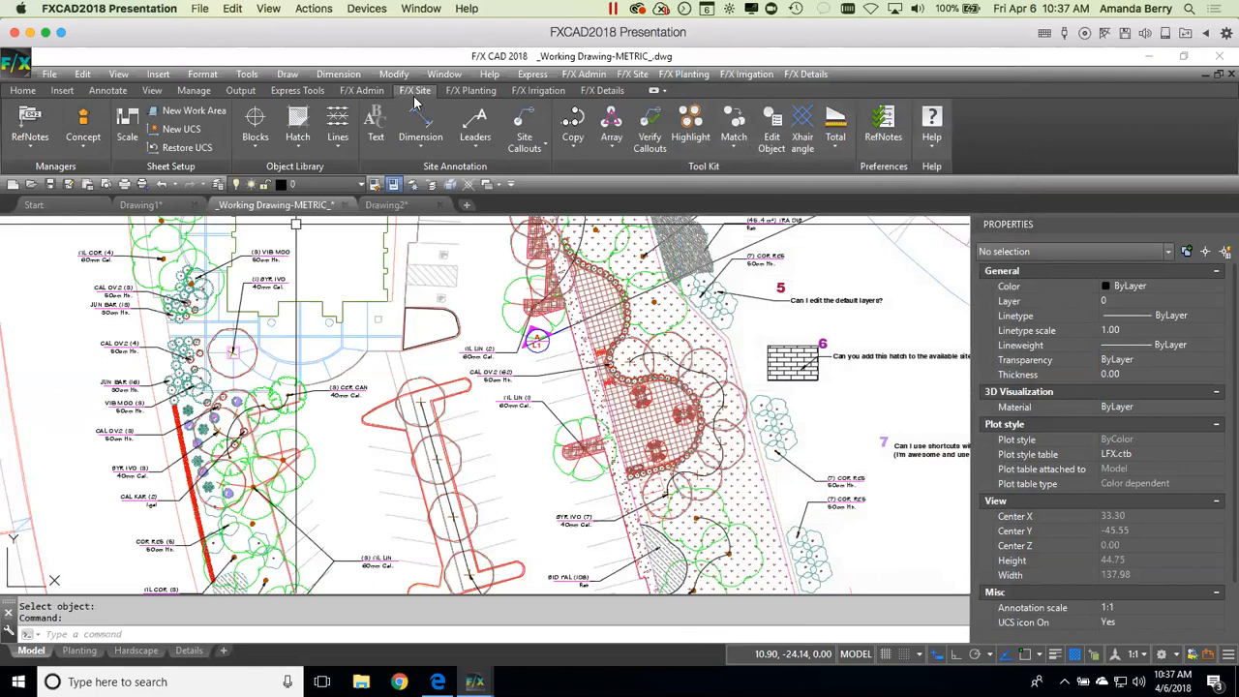
Step: Open the RefNote Manager, narrow its docked palette, and look through the project's reference notes
{"action": "left_click", "coordinate": [470, 90]}
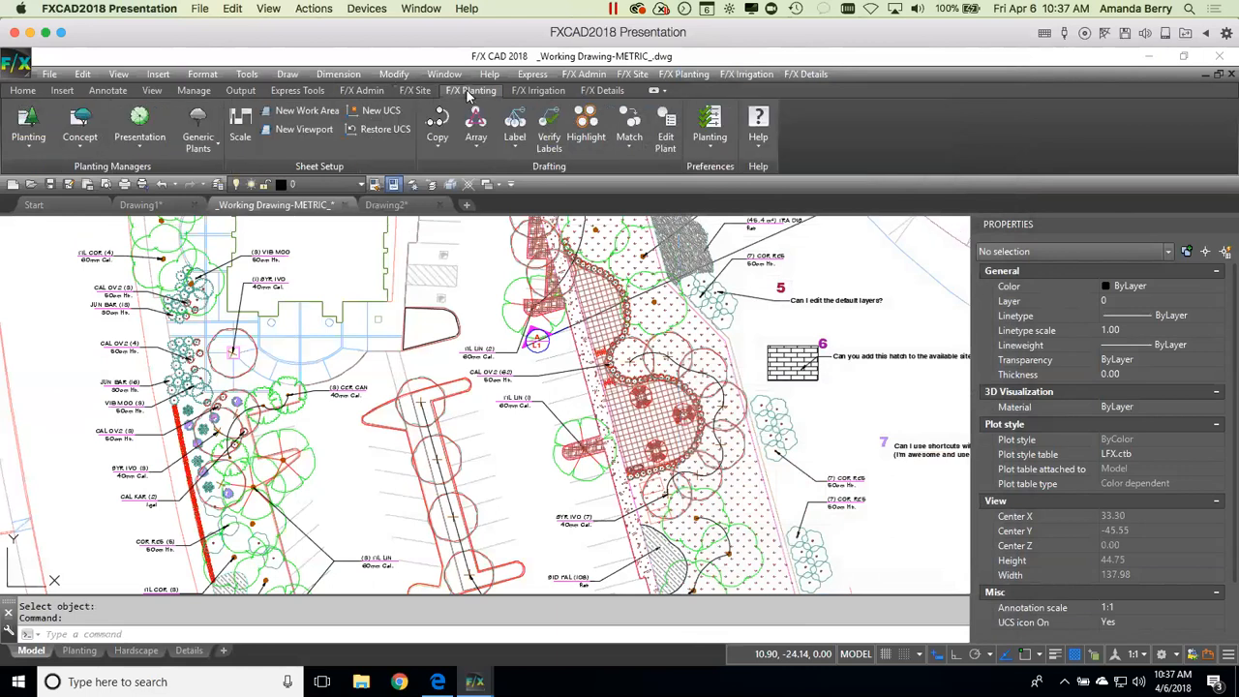
{"action": "left_click", "coordinate": [415, 90]}
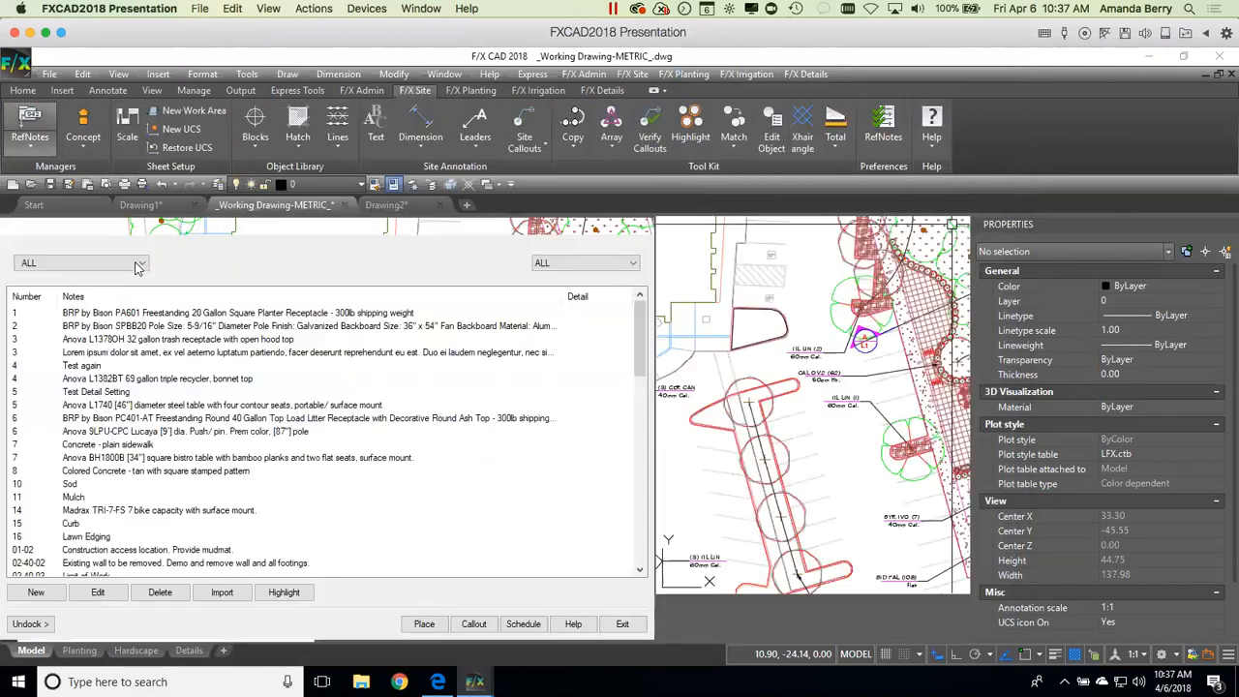
{"action": "left_click_drag", "start_coordinate": [655, 324], "coordinate": [401, 321]}
{"action": "scroll", "coordinate": [199, 365], "scroll_direction": "down", "scroll_amount": 2}
{"action": "scroll", "coordinate": [198, 365], "scroll_direction": "down", "scroll_amount": 4}
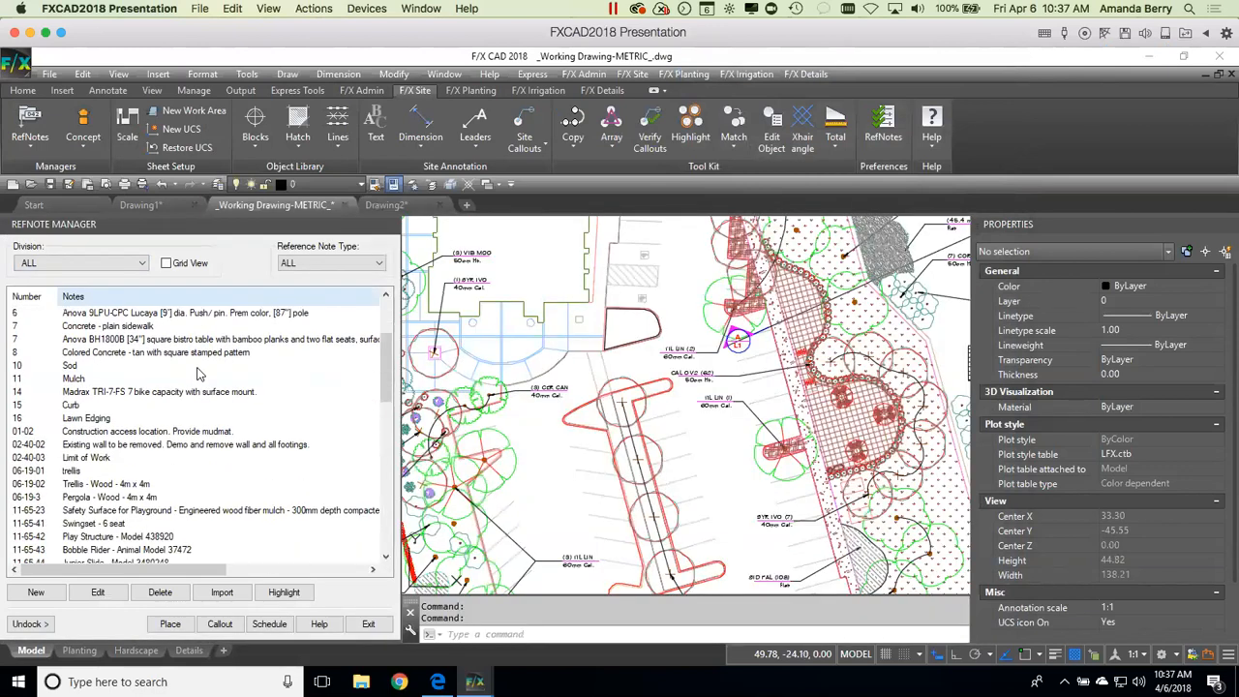
Step: Place a Reference Notes Schedule beside the plan on the Hardscape layout, with codes and symbols for amenities and areas, and costs included
{"action": "left_click", "coordinate": [136, 651]}
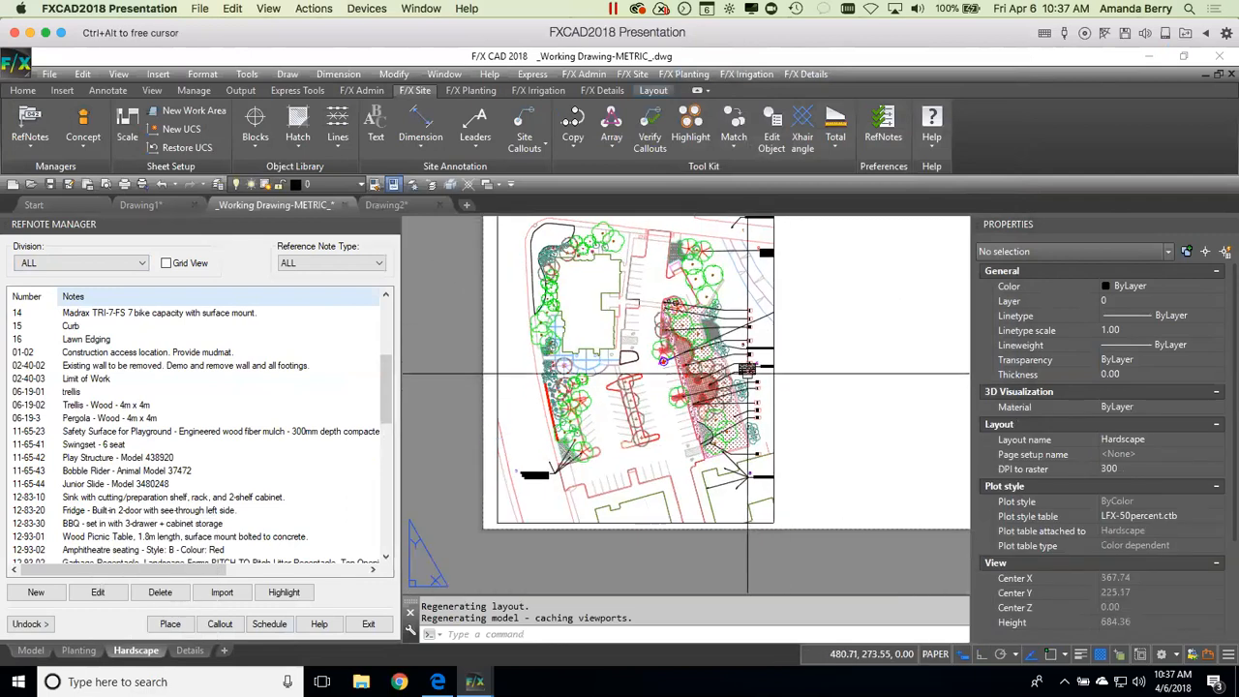
{"action": "scroll", "coordinate": [687, 454], "scroll_direction": "up", "scroll_amount": 2}
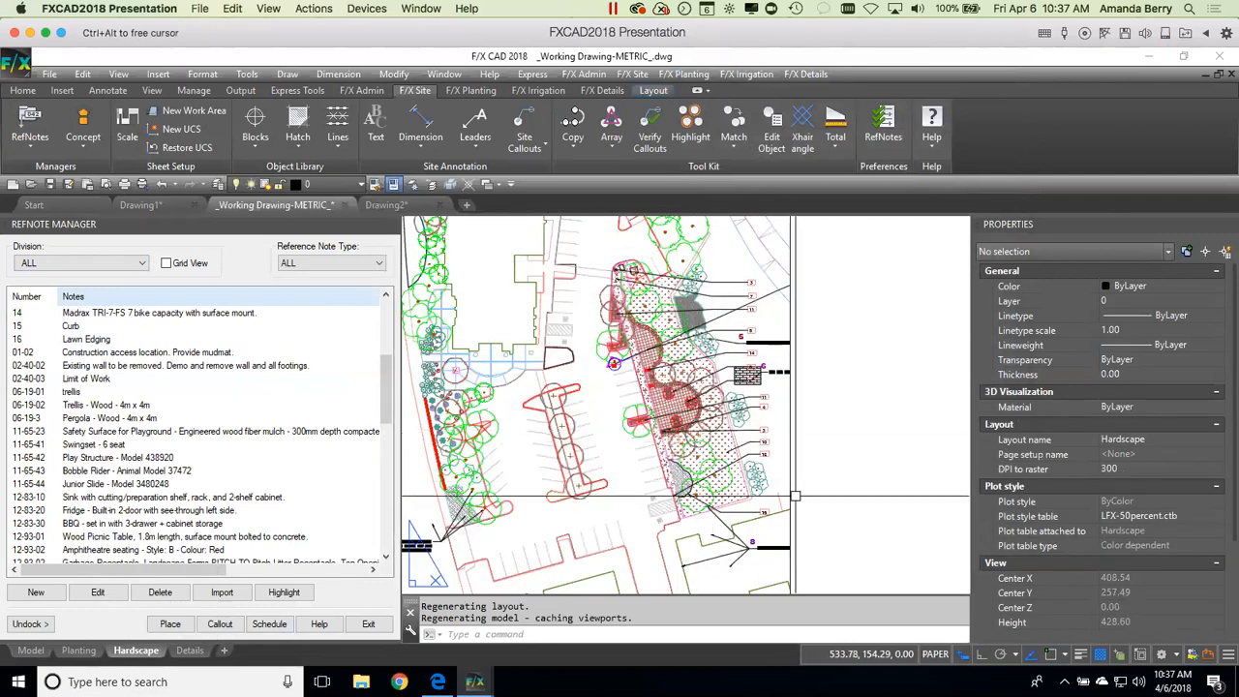
{"action": "scroll", "coordinate": [687, 454], "scroll_direction": "down", "scroll_amount": 3}
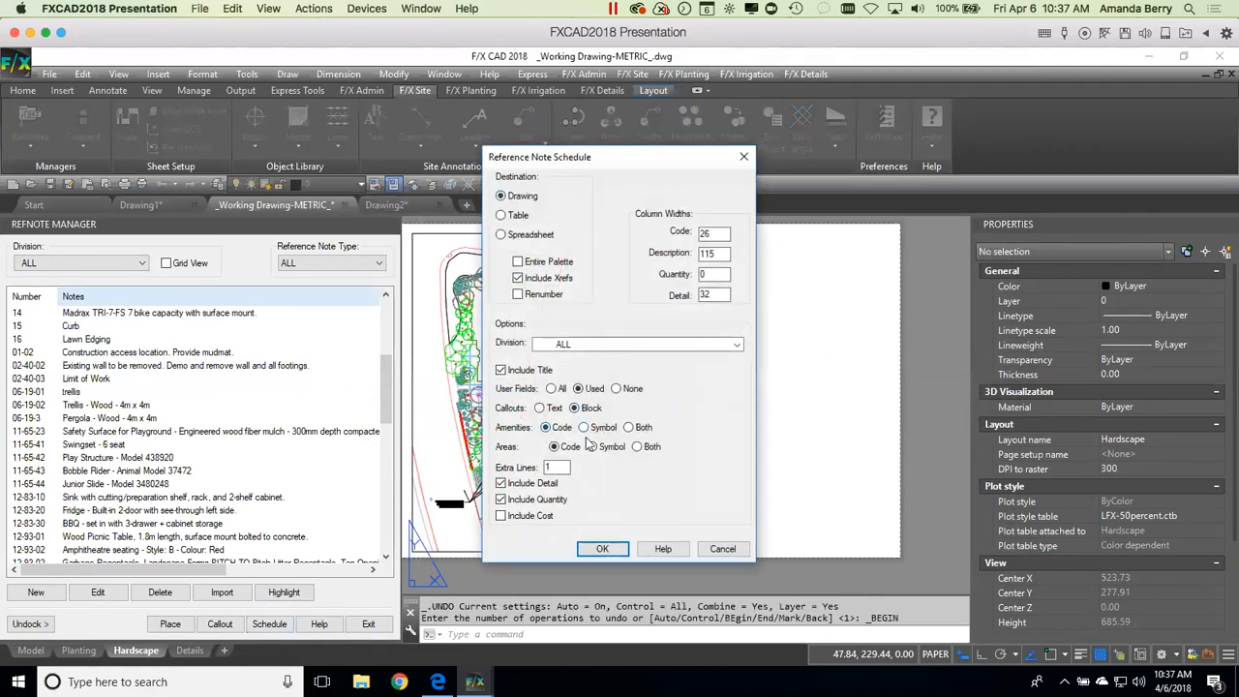
{"action": "left_click", "coordinate": [628, 427]}
{"action": "left_click", "coordinate": [501, 516]}
{"action": "left_click", "coordinate": [601, 549]}
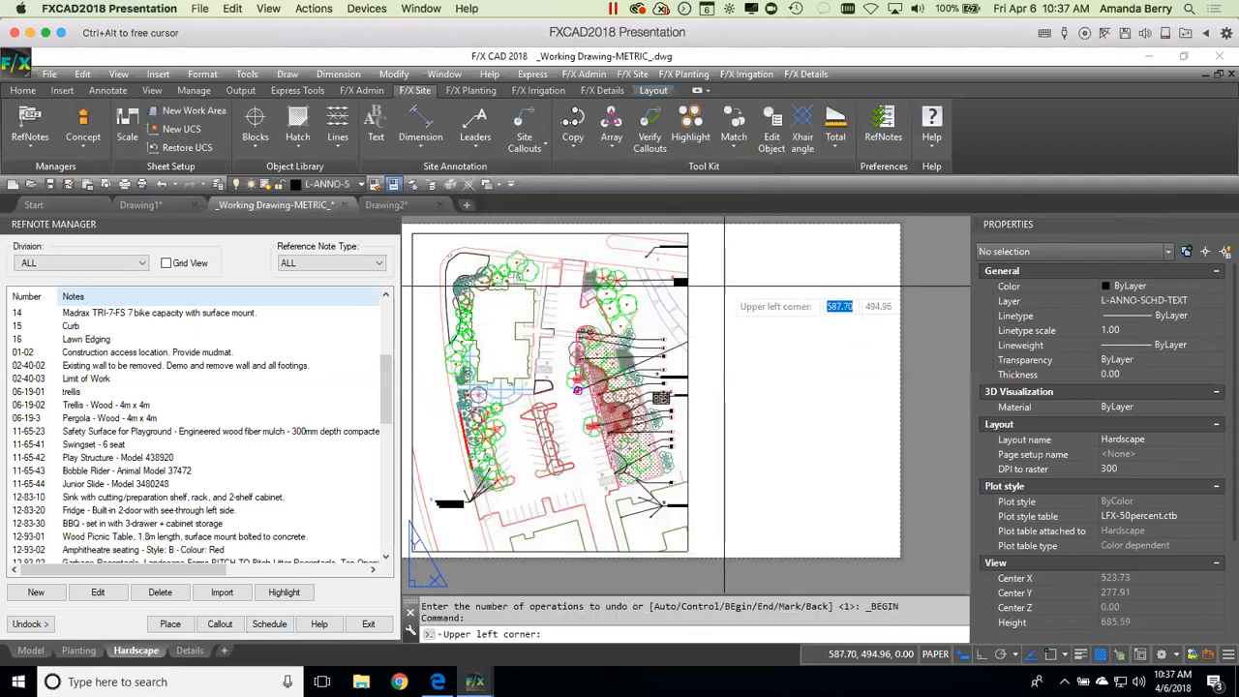
{"action": "left_click", "coordinate": [716, 281]}
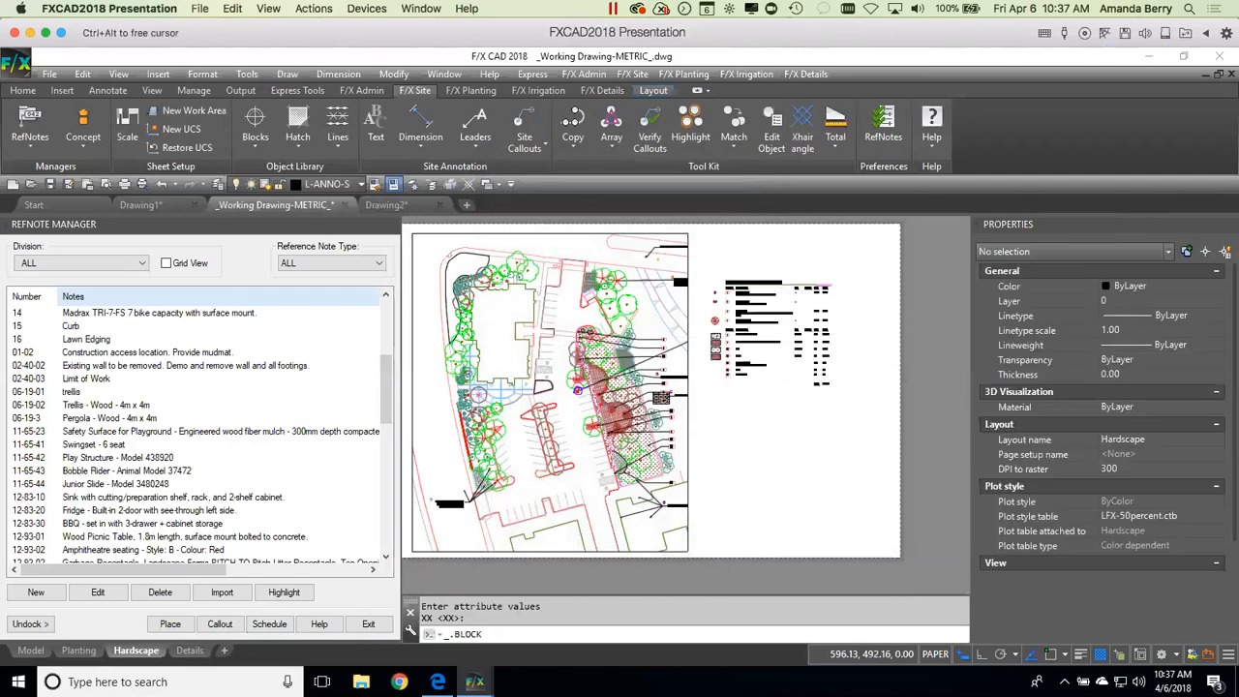
Step: Examine the placed schedule's symbols, quantities, unit costs and totals for the amenities and areas
{"action": "scroll", "coordinate": [782, 330], "scroll_direction": "up", "scroll_amount": 4}
{"action": "middle_click_drag", "start_coordinate": [831, 254], "coordinate": [758, 323]}
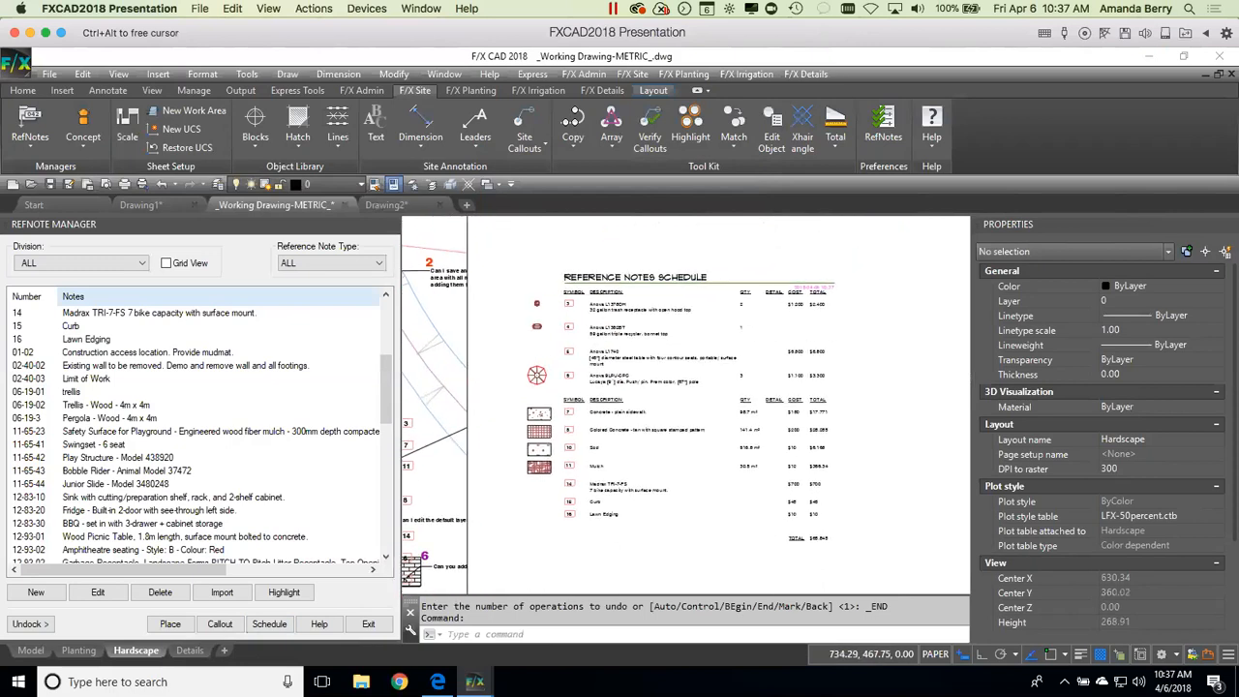
{"action": "scroll", "coordinate": [799, 512], "scroll_direction": "up", "scroll_amount": 5}
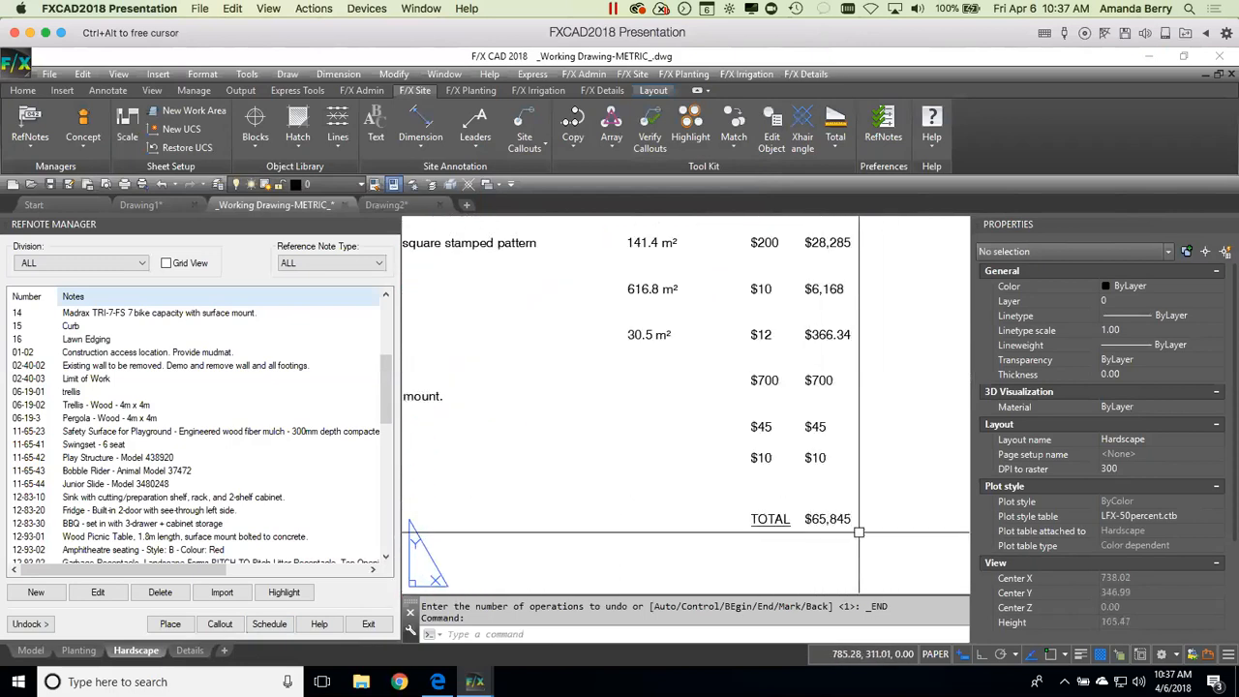
{"action": "scroll", "coordinate": [871, 539], "scroll_direction": "down", "scroll_amount": 4}
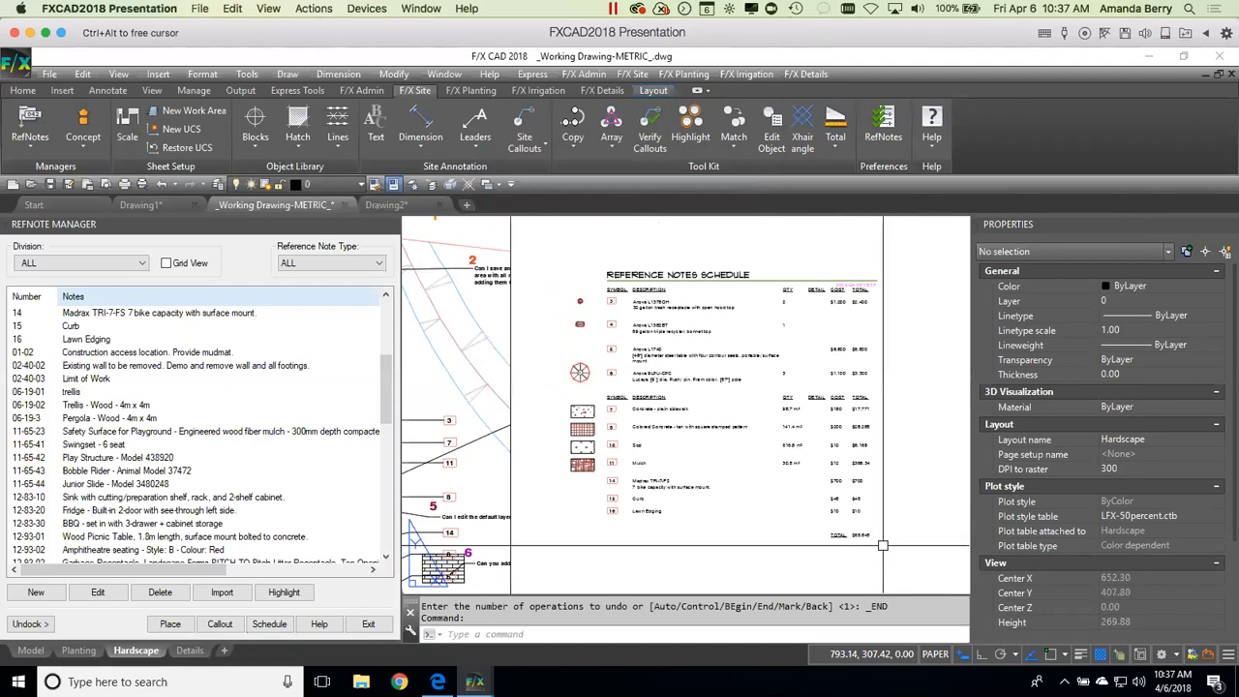
{"action": "scroll", "coordinate": [881, 545], "scroll_direction": "down", "scroll_amount": 5}
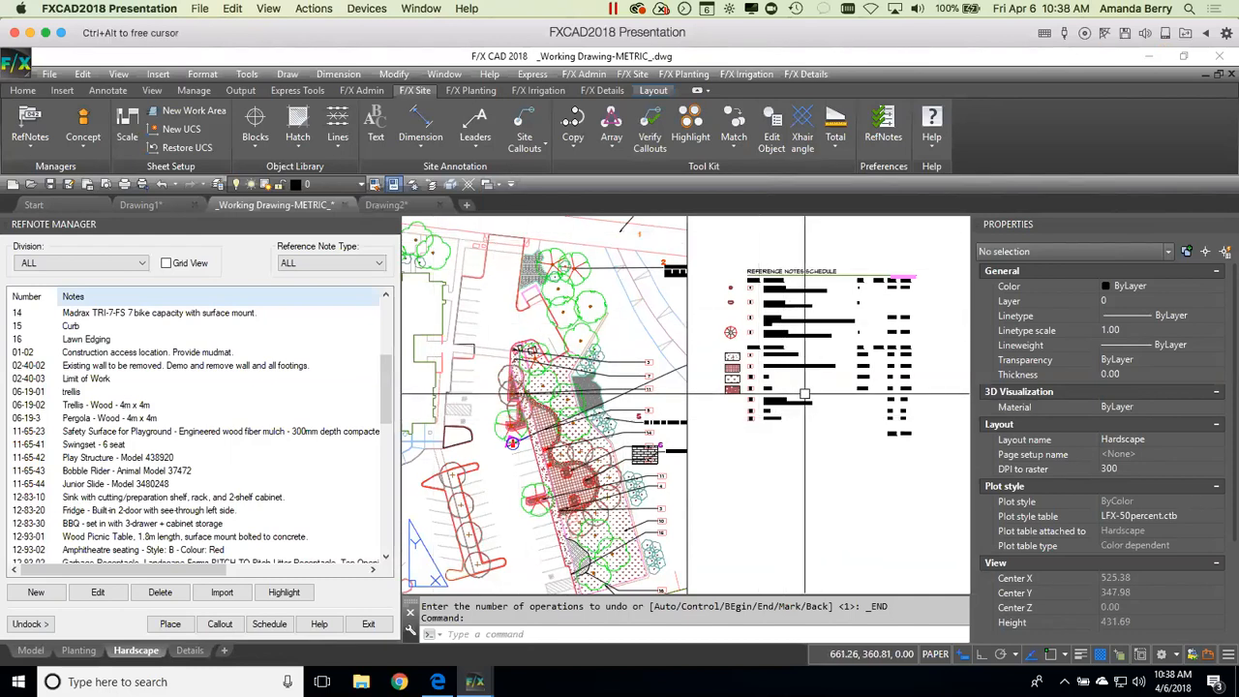
{"action": "scroll", "coordinate": [805, 396], "scroll_direction": "up", "scroll_amount": 2}
{"action": "scroll", "coordinate": [805, 396], "scroll_direction": "up", "scroll_amount": 2}
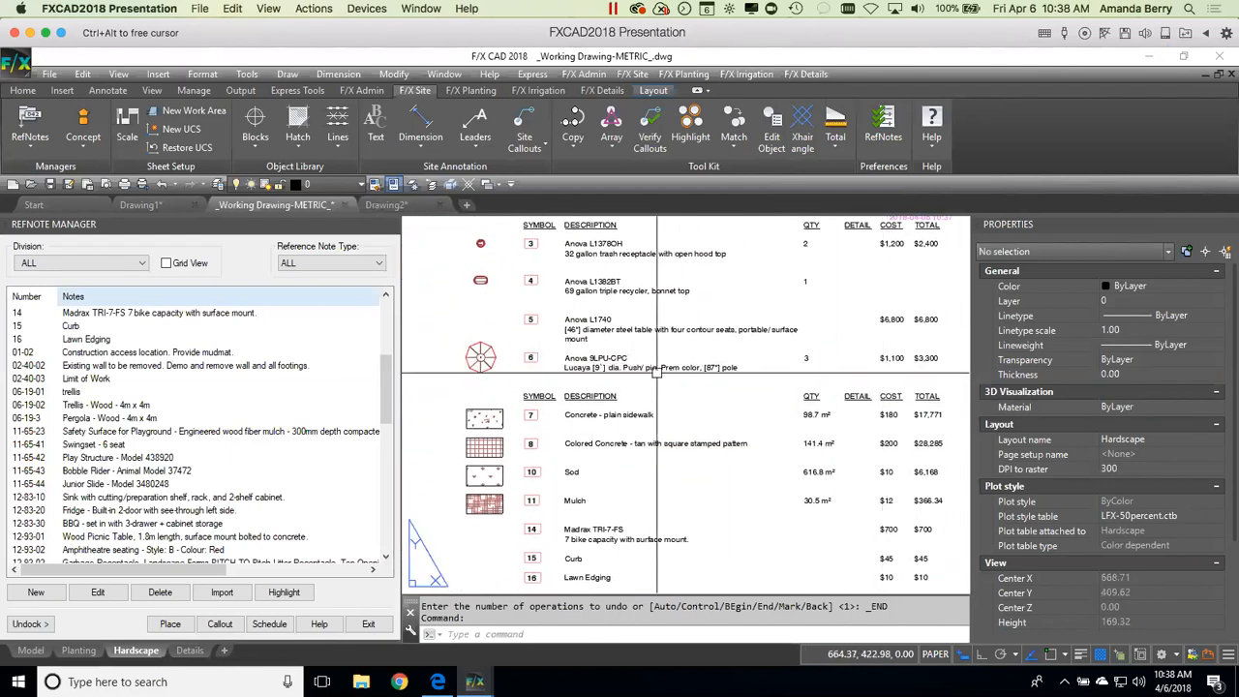
{"action": "scroll", "coordinate": [670, 416], "scroll_direction": "down", "scroll_amount": 2}
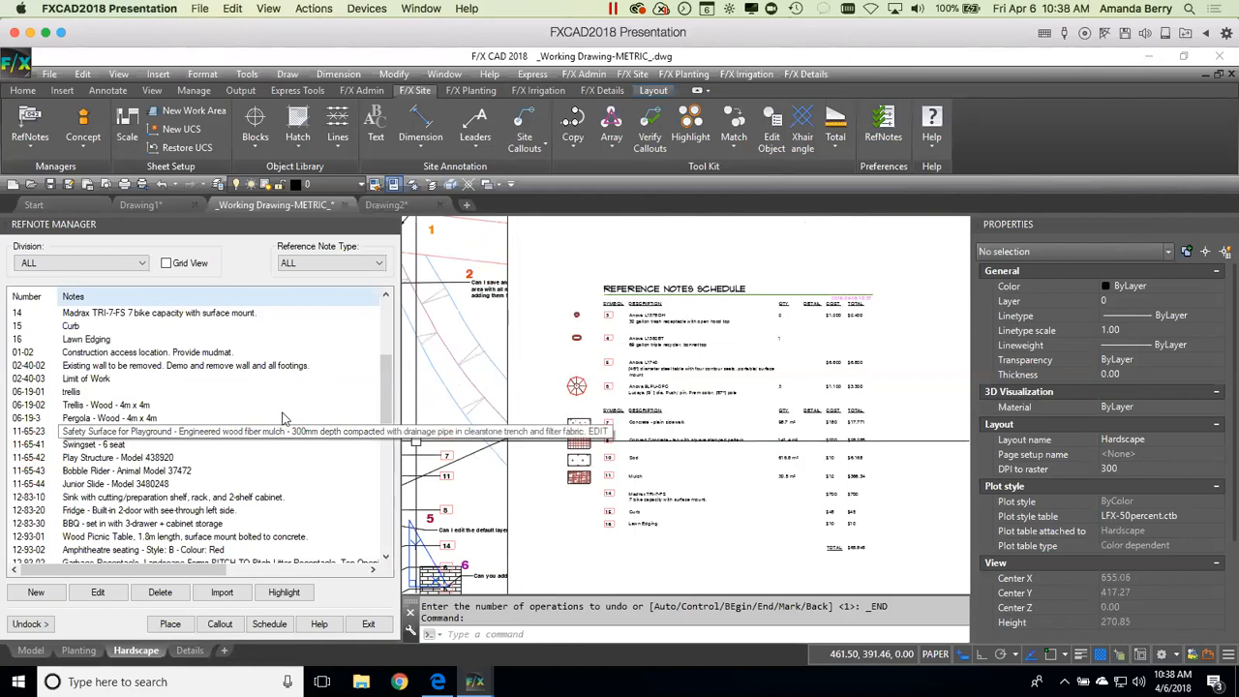
Step: Open the recycled plastic bench note 12-93-06 for editing, and select the colour name in its description
{"action": "scroll", "coordinate": [284, 418], "scroll_direction": "down", "scroll_amount": 3}
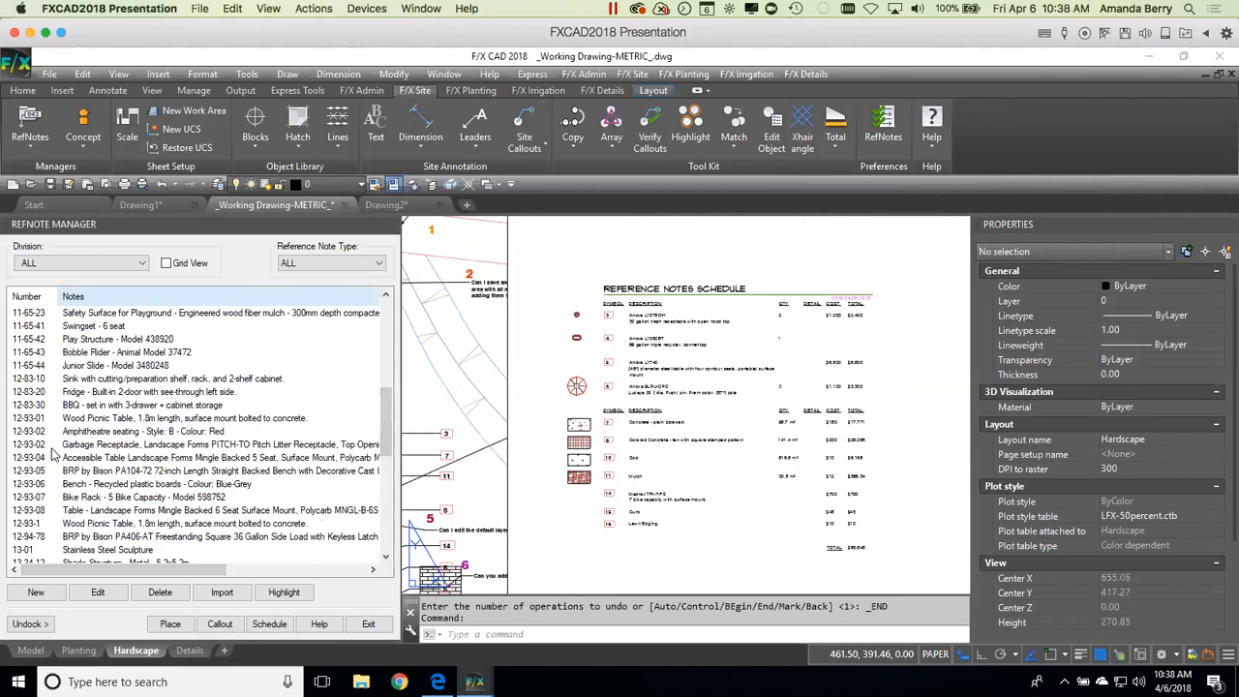
{"action": "left_click", "coordinate": [40, 483]}
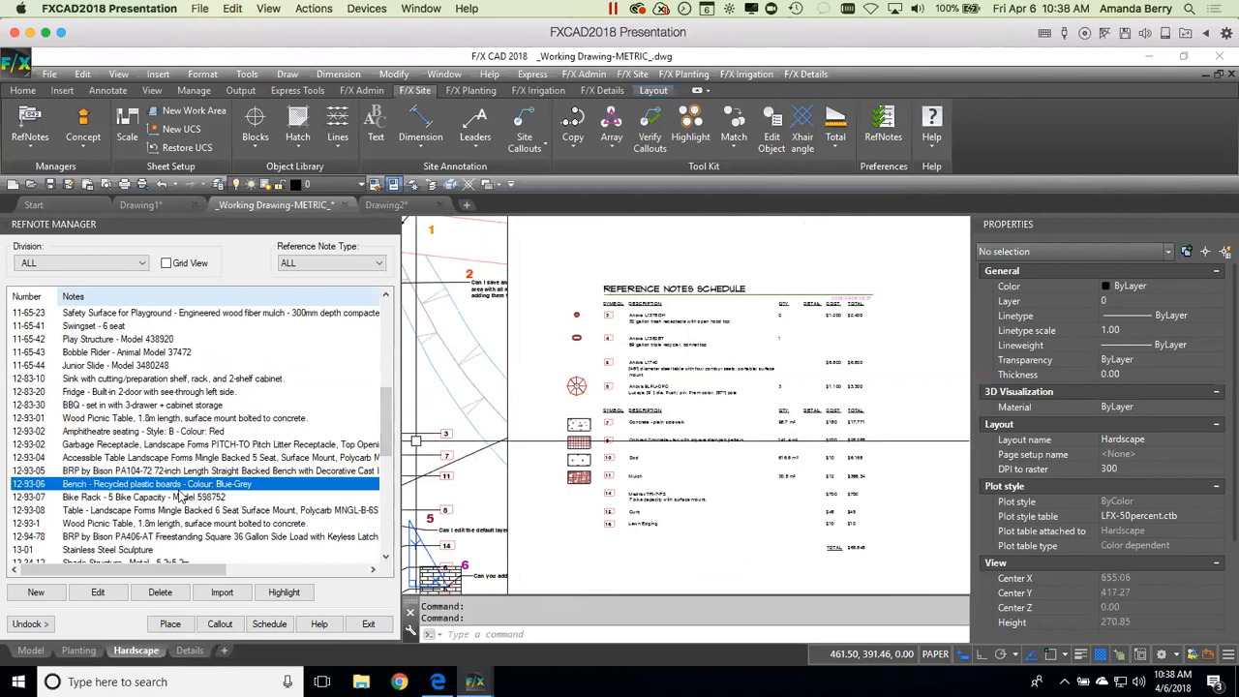
{"action": "left_click", "coordinate": [96, 595]}
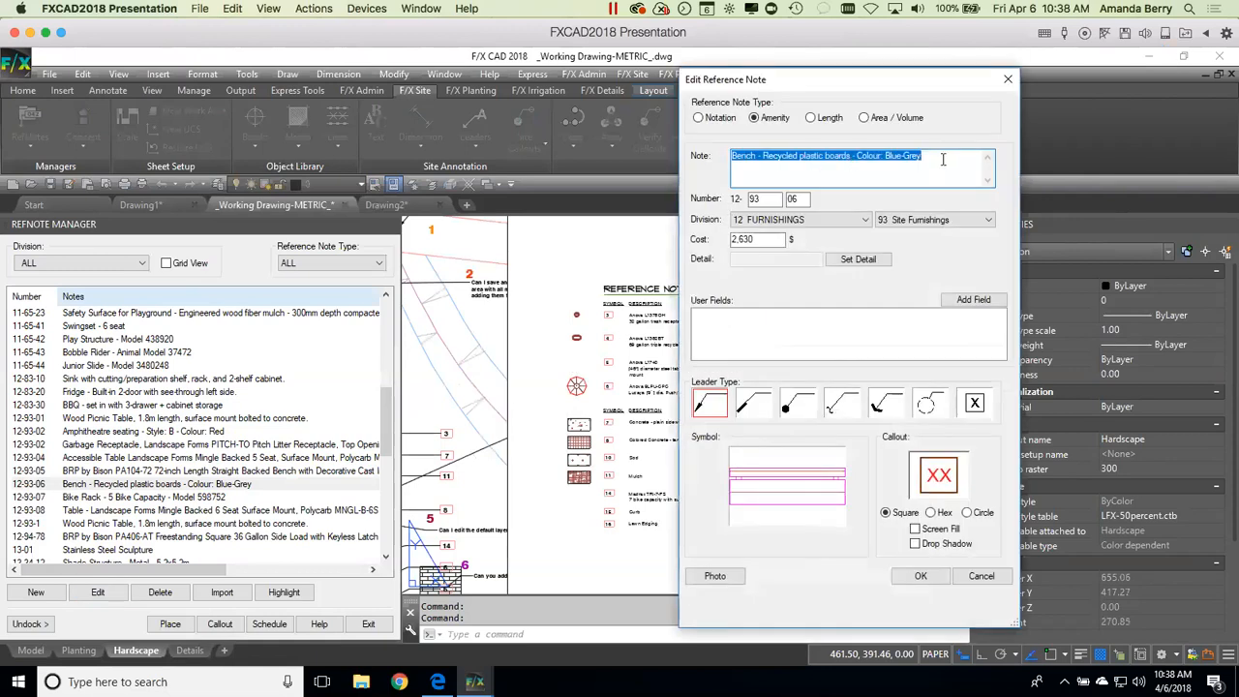
{"action": "left_click", "coordinate": [888, 157]}
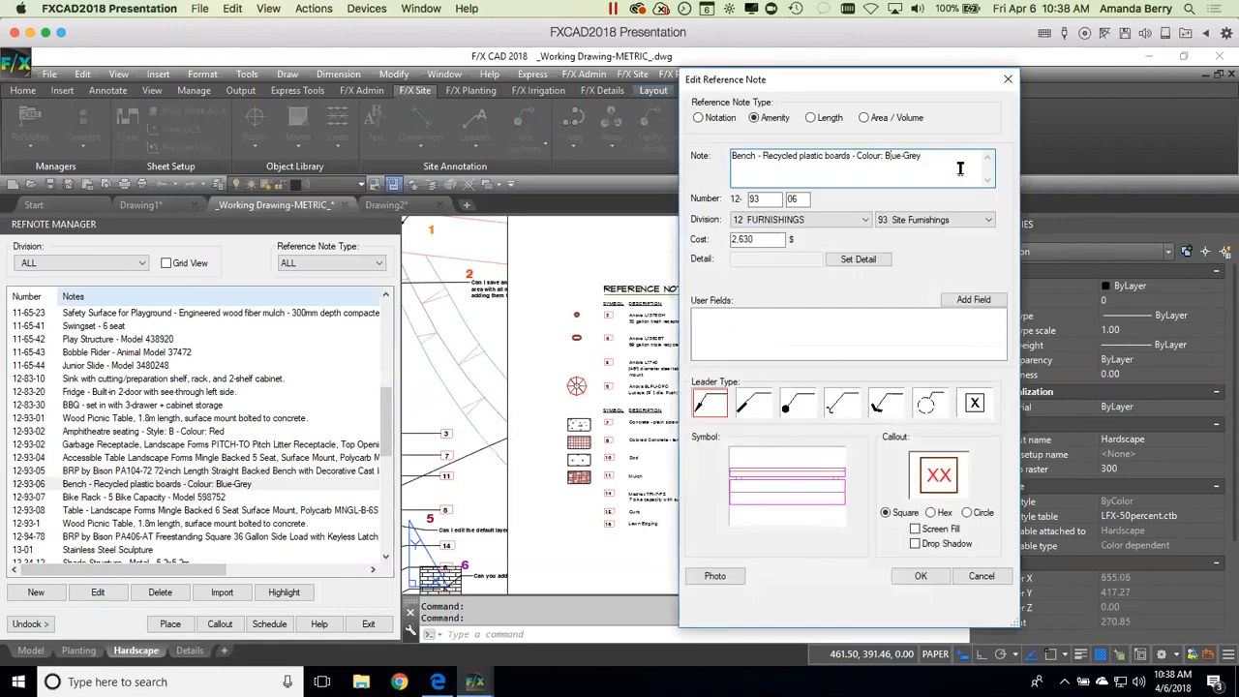
{"action": "left_click_drag", "start_coordinate": [921, 157], "coordinate": [885, 156]}
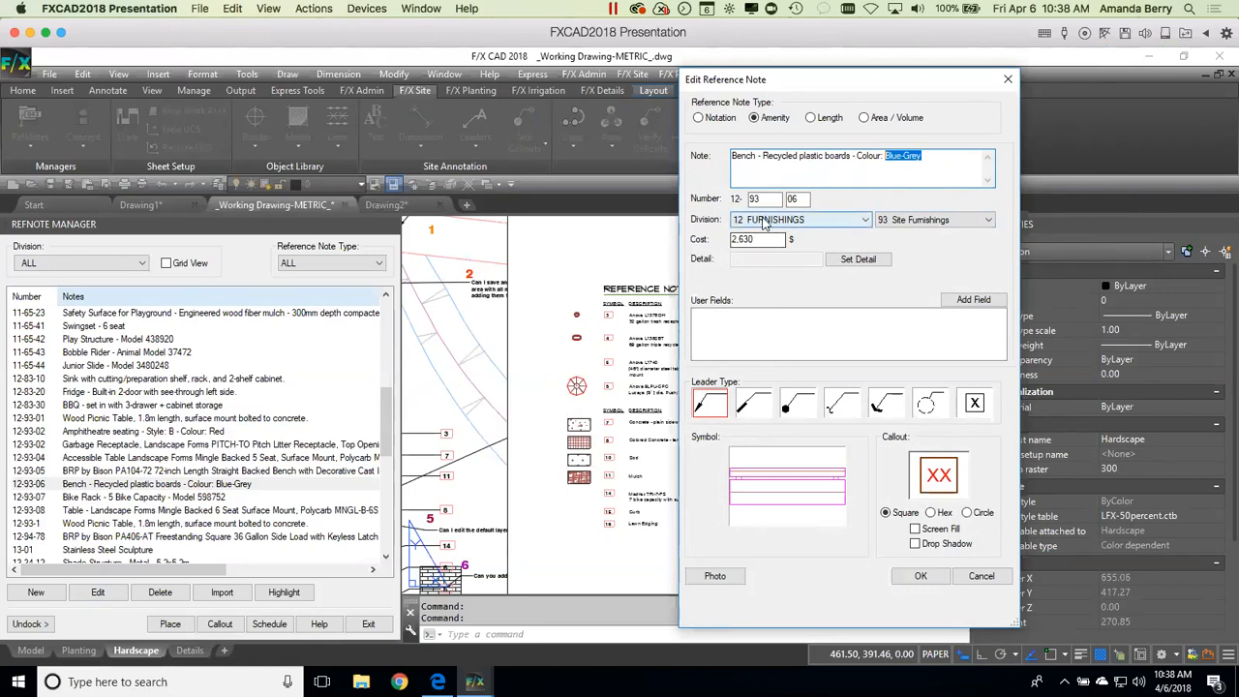
Step: Add a new user field named Color to the bench's reference note
{"action": "left_click", "coordinate": [973, 301]}
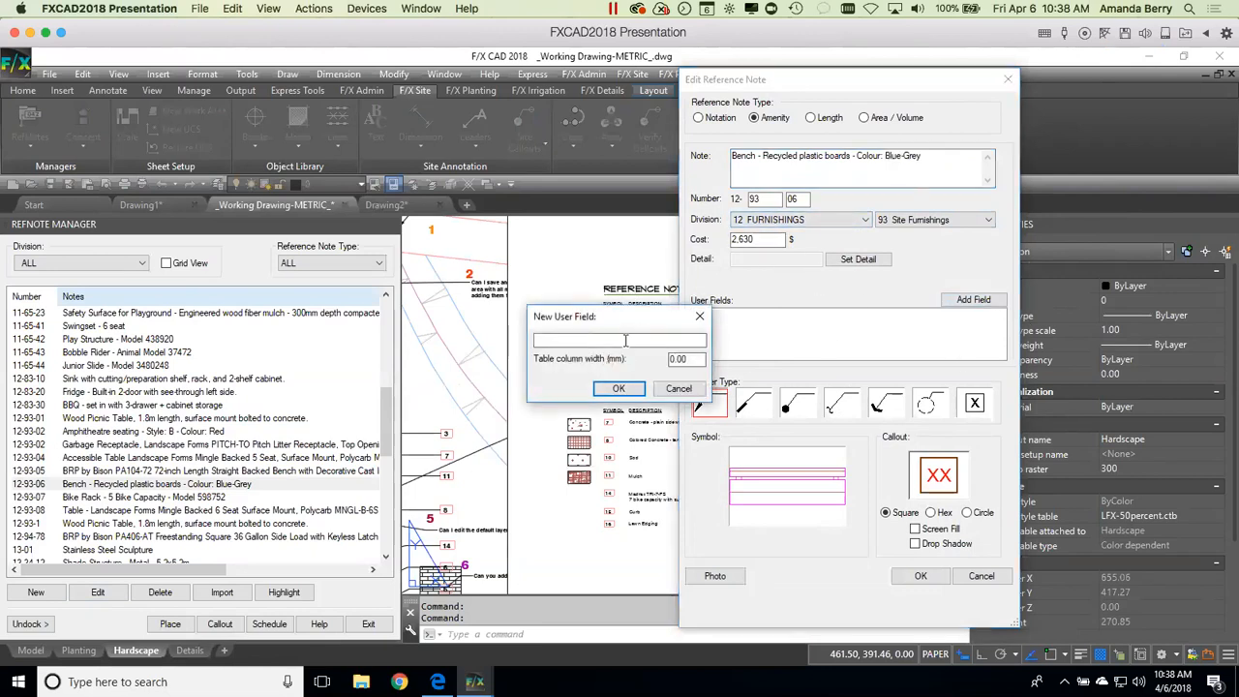
{"action": "left_click", "coordinate": [625, 341]}
{"action": "type", "text": "Color"}
{"action": "left_click", "coordinate": [619, 388]}
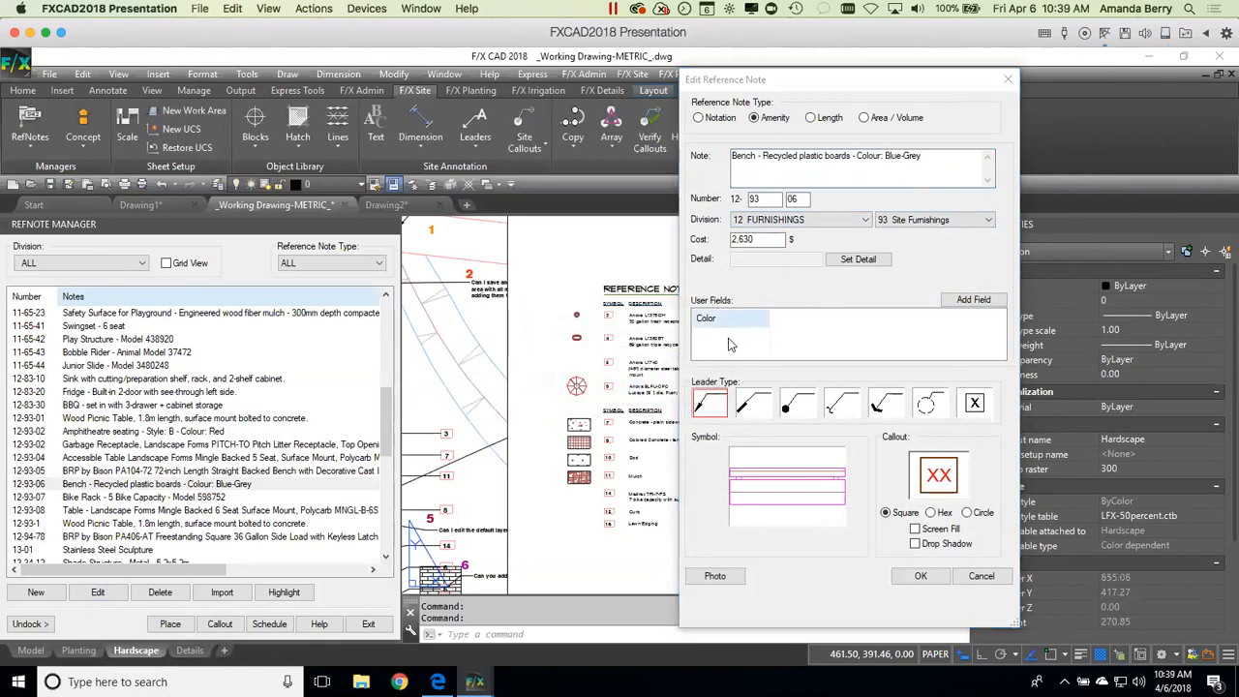
Step: Save the bench note with its Color field set to Blue-Grey, and close the RefNote Manager
{"action": "left_click", "coordinate": [731, 338]}
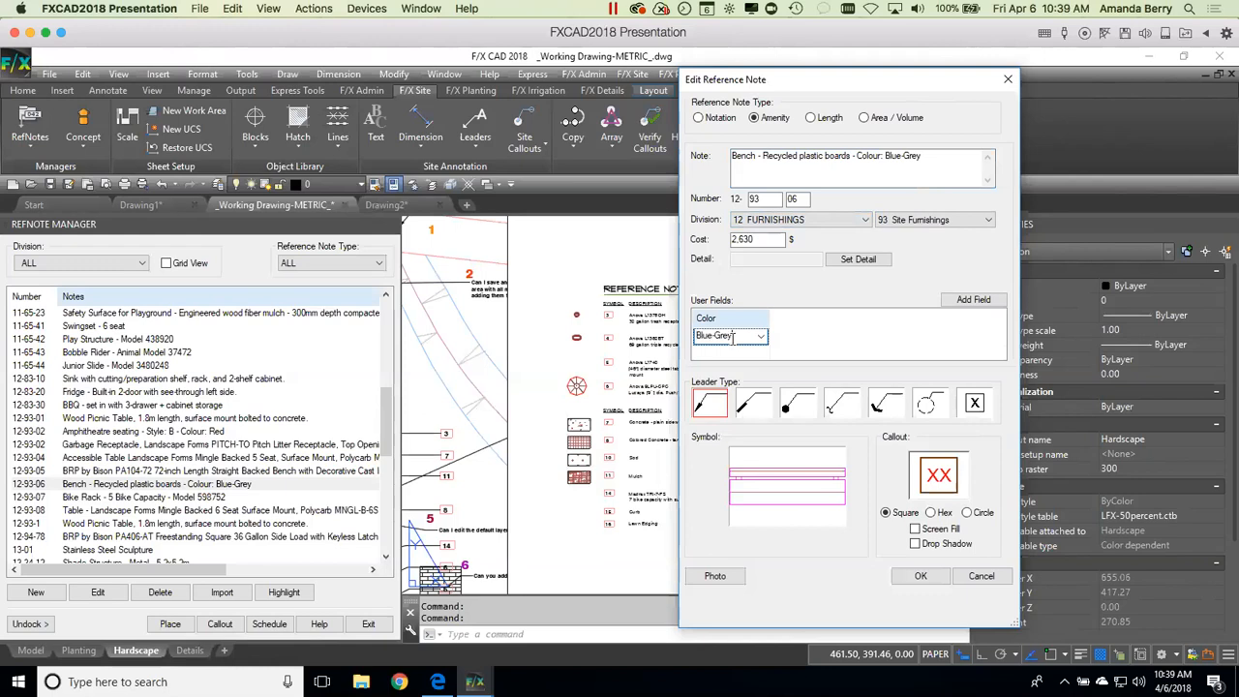
{"action": "left_click", "coordinate": [799, 338]}
{"action": "left_click", "coordinate": [921, 576]}
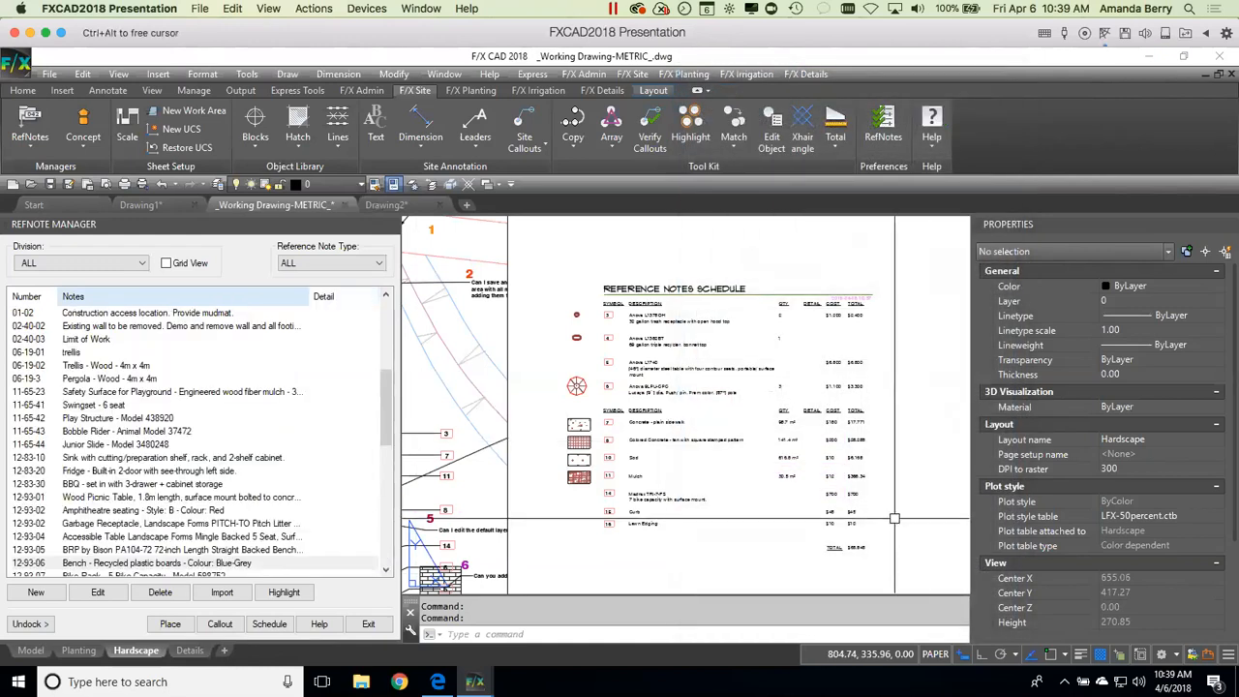
{"action": "left_click", "coordinate": [393, 224]}
{"action": "scroll", "coordinate": [492, 362], "scroll_direction": "down", "scroll_amount": 5}
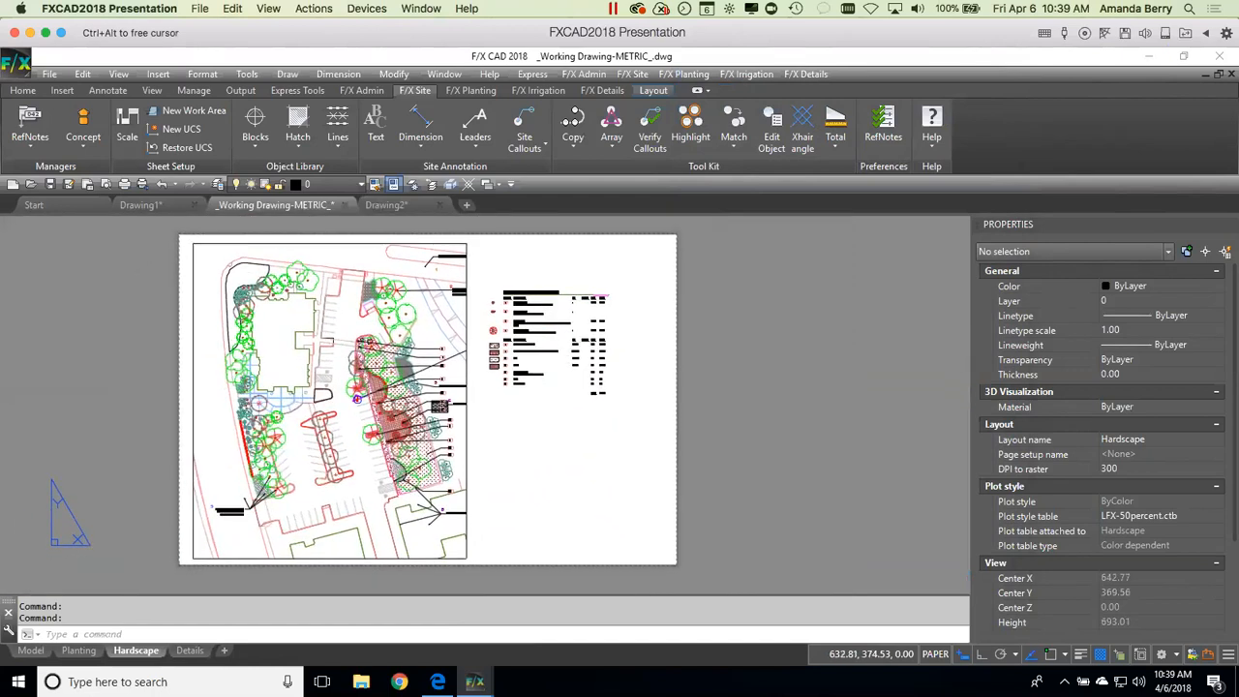
Step: Switch to model space and start a spot elevation callout at the lower end of the swale's flow line beside the road
{"action": "left_click", "coordinate": [31, 651]}
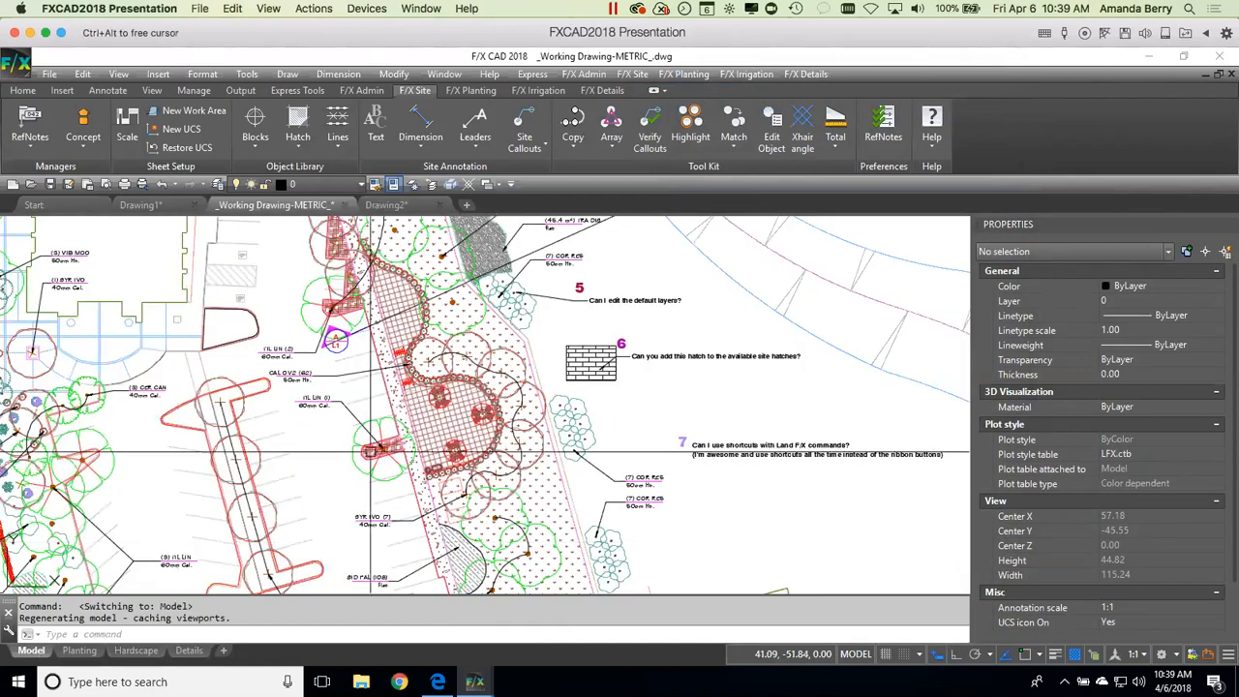
{"action": "scroll", "coordinate": [527, 433], "scroll_direction": "down", "scroll_amount": 4}
{"action": "mouse_move", "coordinate": [518, 311]}
{"action": "middle_mouse_down"}
{"action": "mouse_move", "coordinate": [495, 423]}
{"action": "mouse_move", "coordinate": [530, 390]}
{"action": "middle_mouse_up"}
{"action": "scroll", "coordinate": [538, 310], "scroll_direction": "up", "scroll_amount": 6}
{"action": "middle_click_drag", "start_coordinate": [618, 340], "coordinate": [531, 402]}
{"action": "scroll", "coordinate": [610, 401], "scroll_direction": "up", "scroll_amount": 2}
{"action": "scroll", "coordinate": [581, 374], "scroll_direction": "down", "scroll_amount": 2}
{"action": "scroll", "coordinate": [514, 368], "scroll_direction": "down", "scroll_amount": 2}
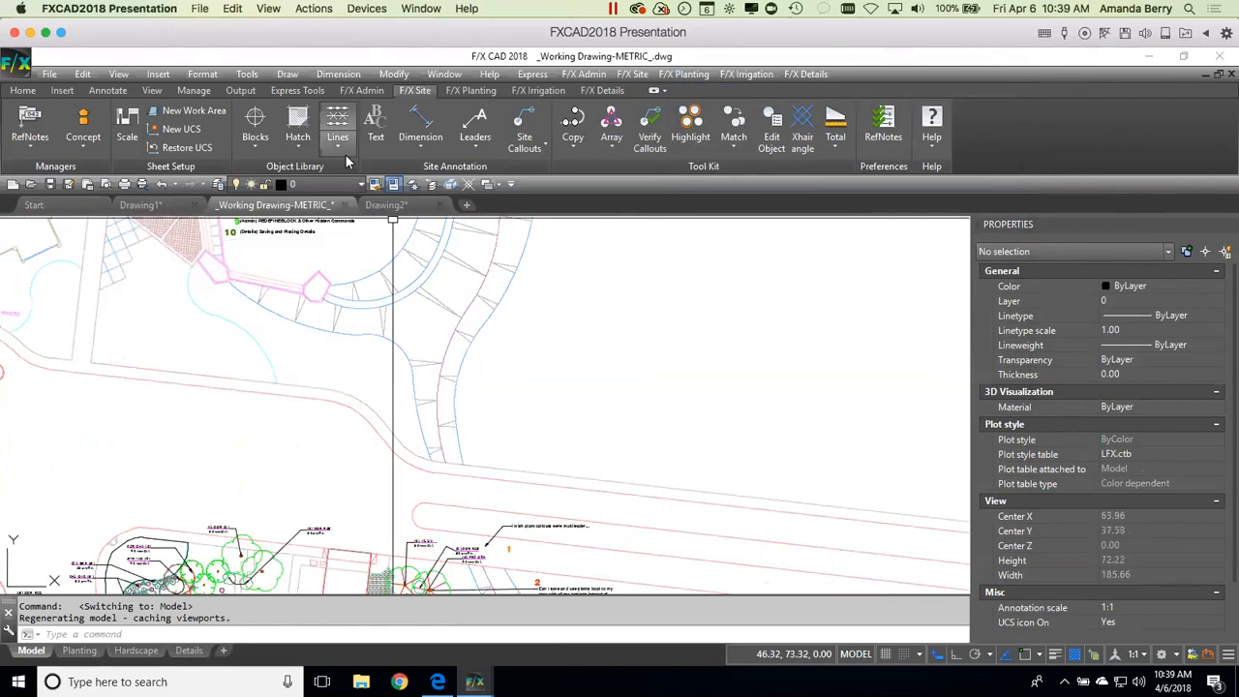
{"action": "left_click", "coordinate": [528, 153]}
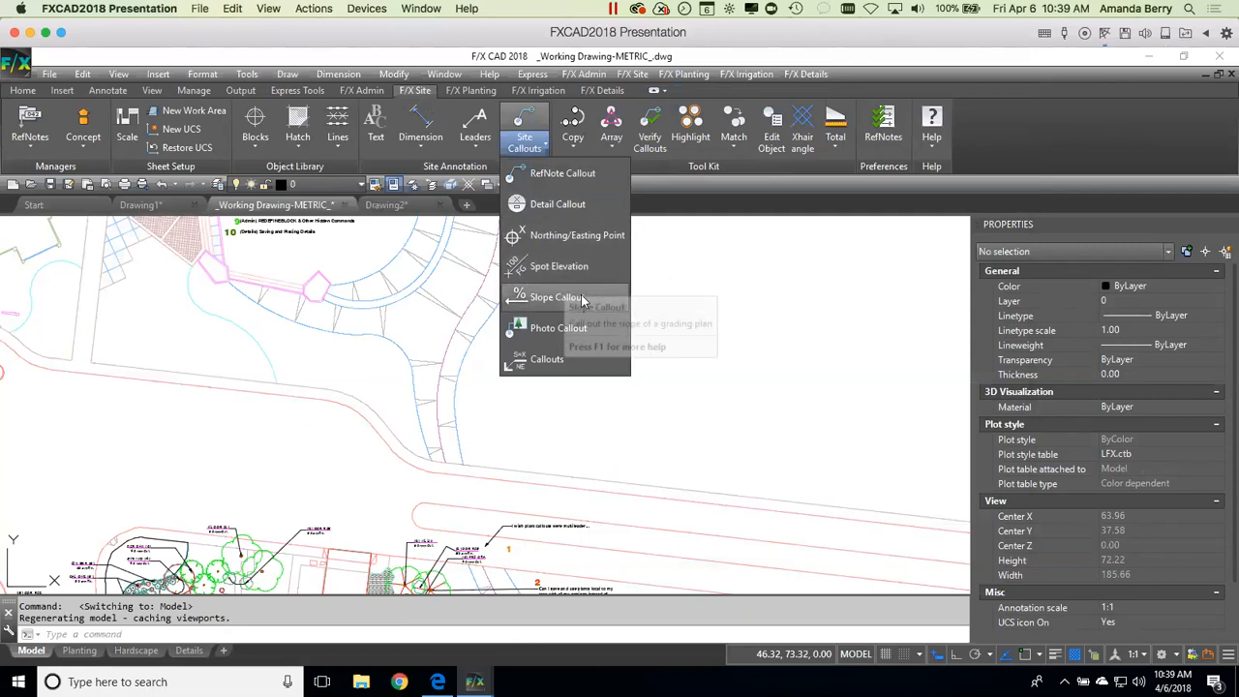
{"action": "left_click", "coordinate": [566, 266]}
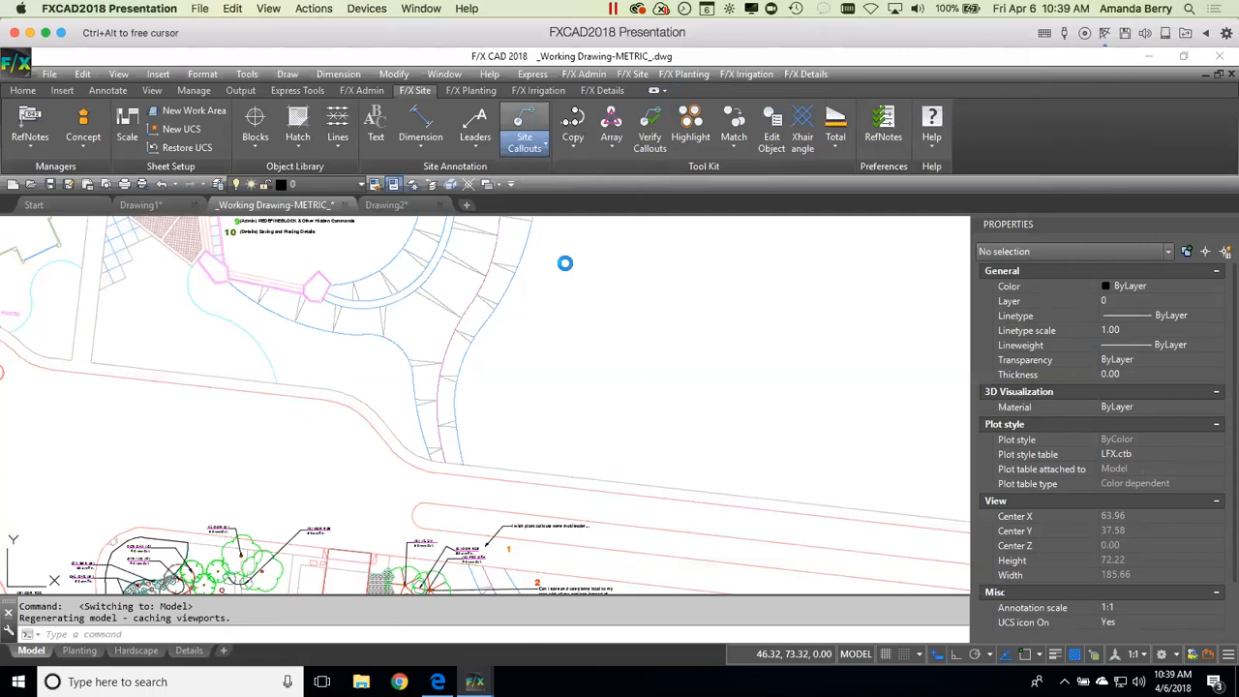
{"action": "scroll", "coordinate": [441, 463], "scroll_direction": "up", "scroll_amount": 3}
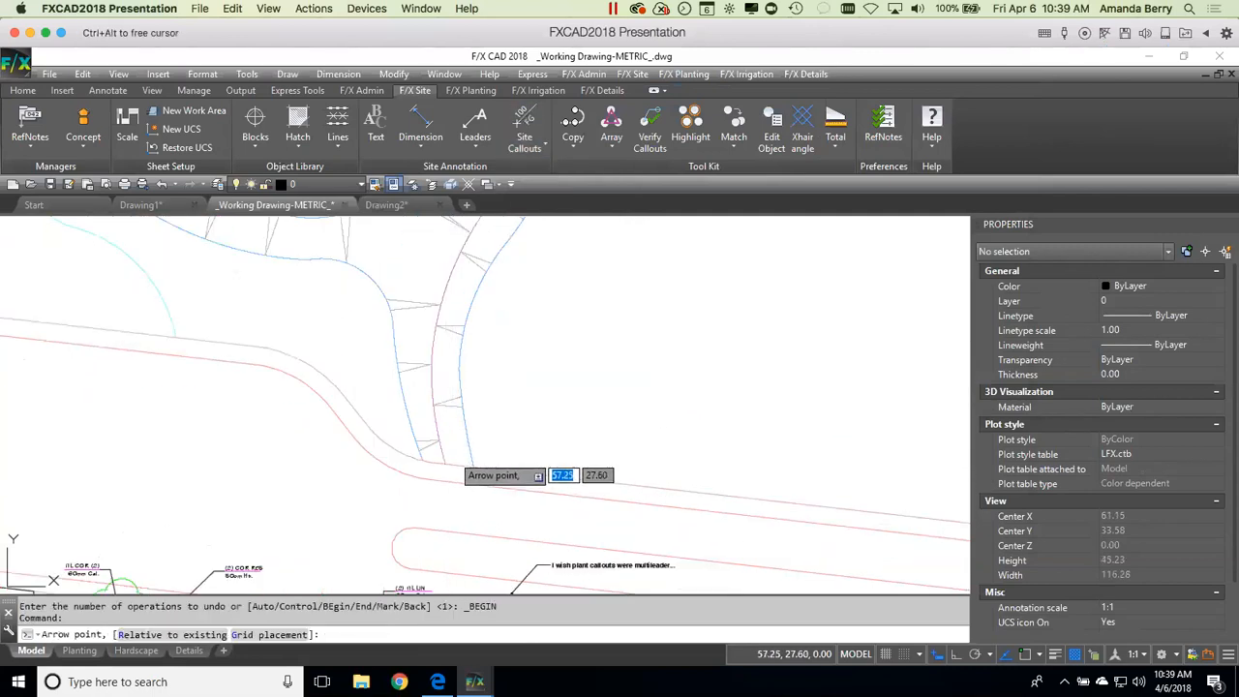
{"action": "left_click", "coordinate": [445, 465]}
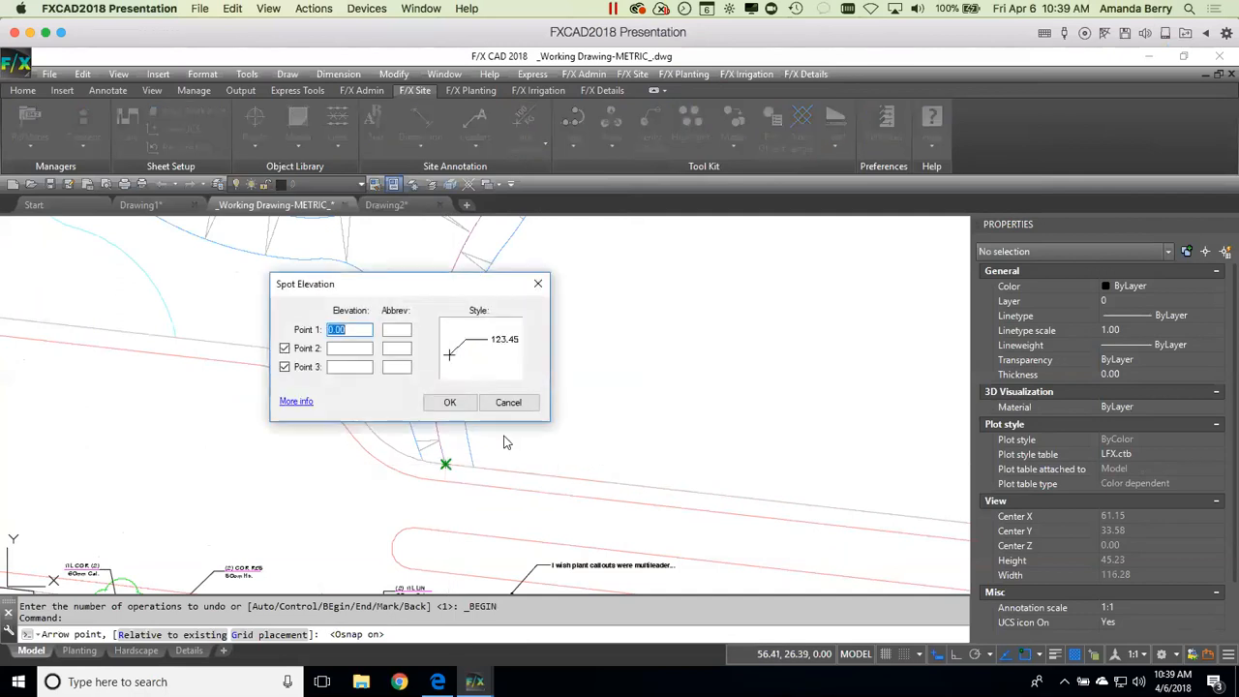
Step: Set the spot elevation's first point to 100.00 with abbreviation FG and use the SPOTELEV-PROP-ULINE style
{"action": "type", "text": "10"}
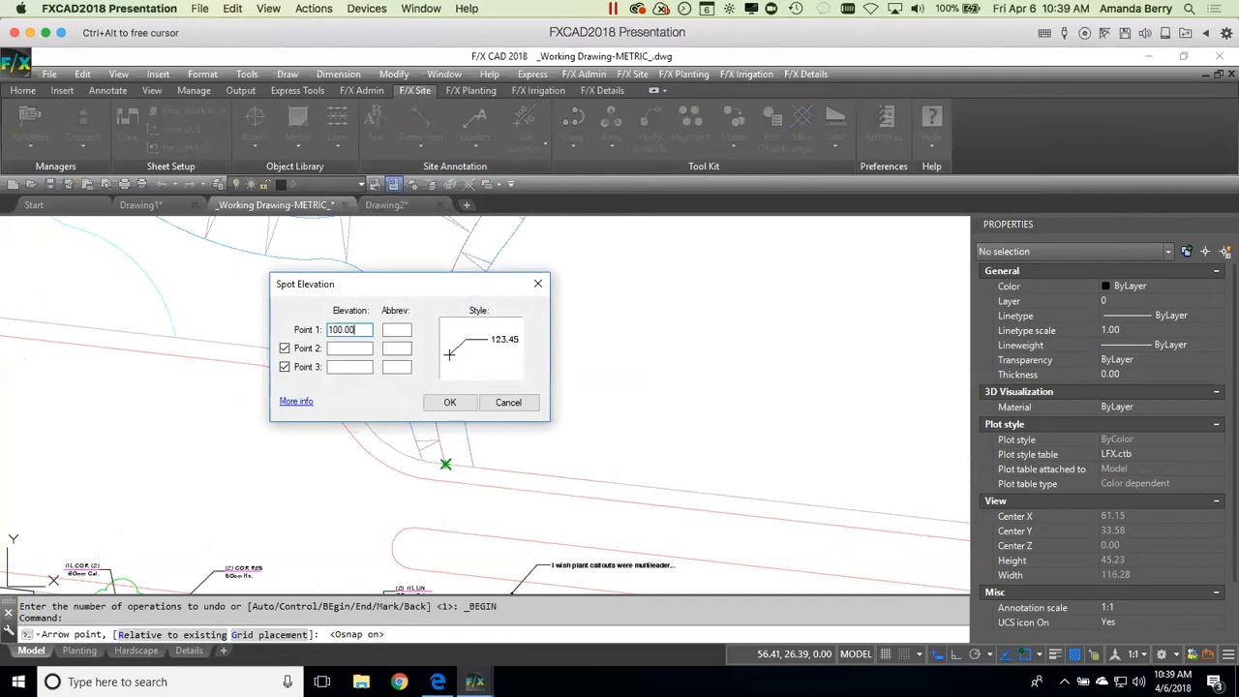
{"action": "left_click", "coordinate": [406, 329]}
{"action": "type", "text": "FG"}
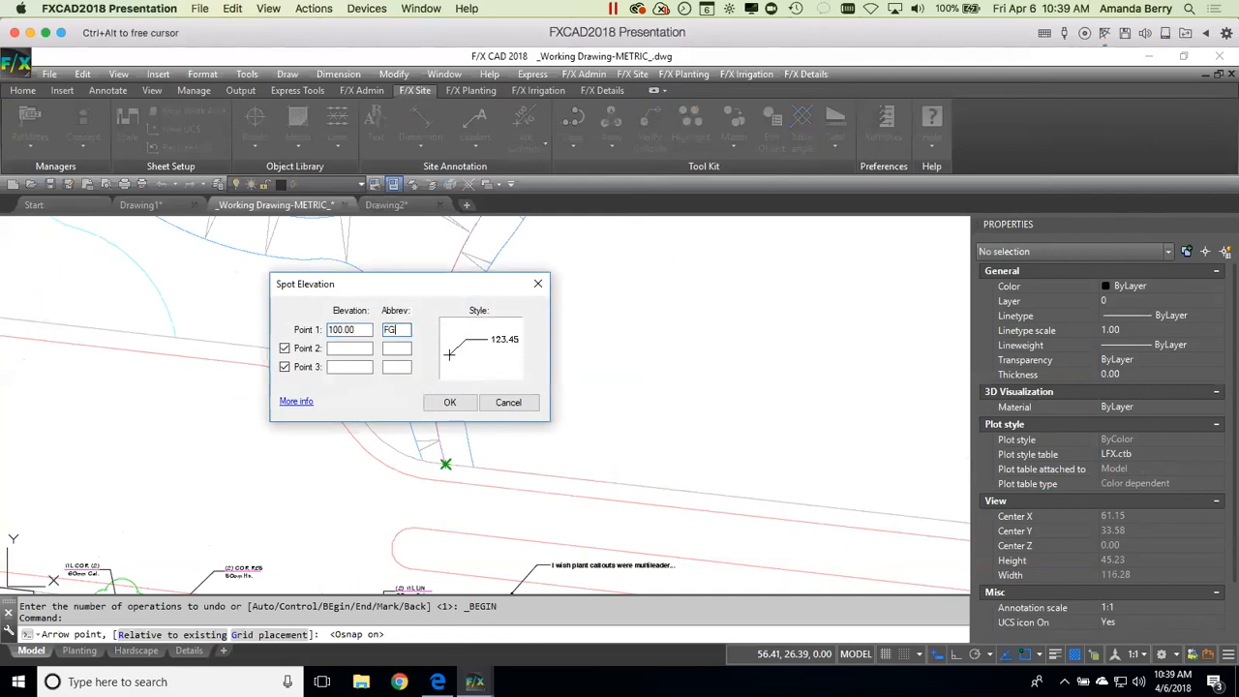
{"action": "left_click", "coordinate": [493, 348]}
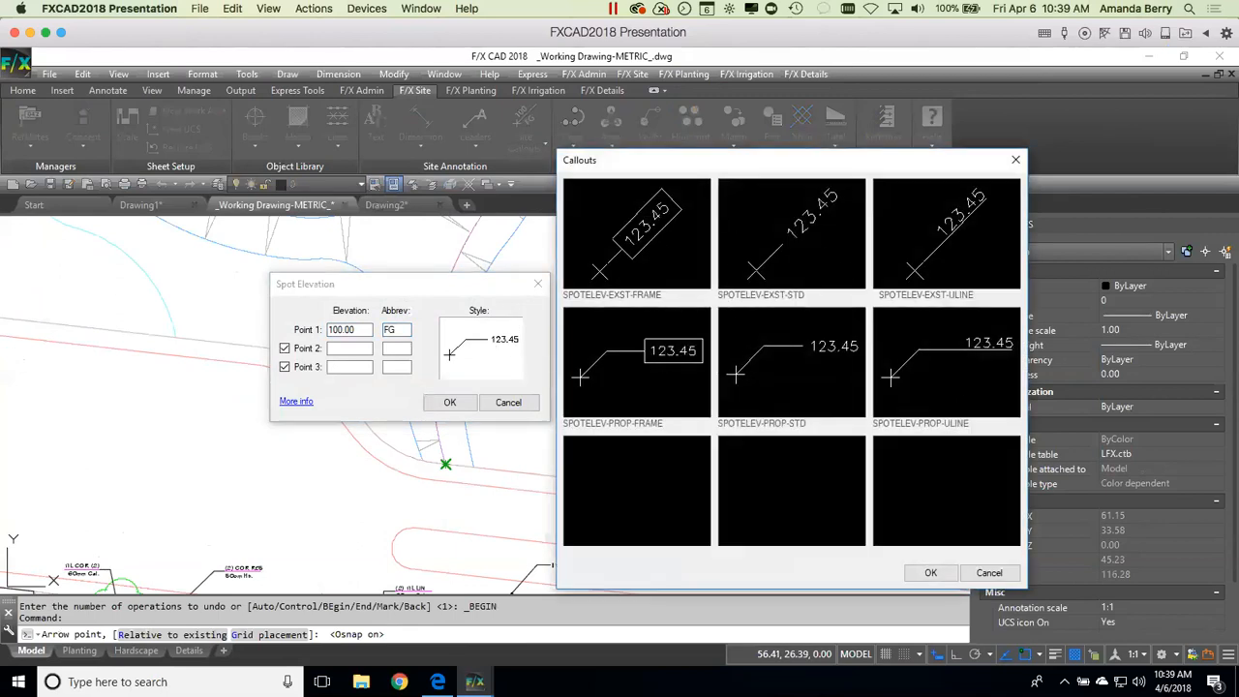
{"action": "left_click", "coordinate": [957, 360]}
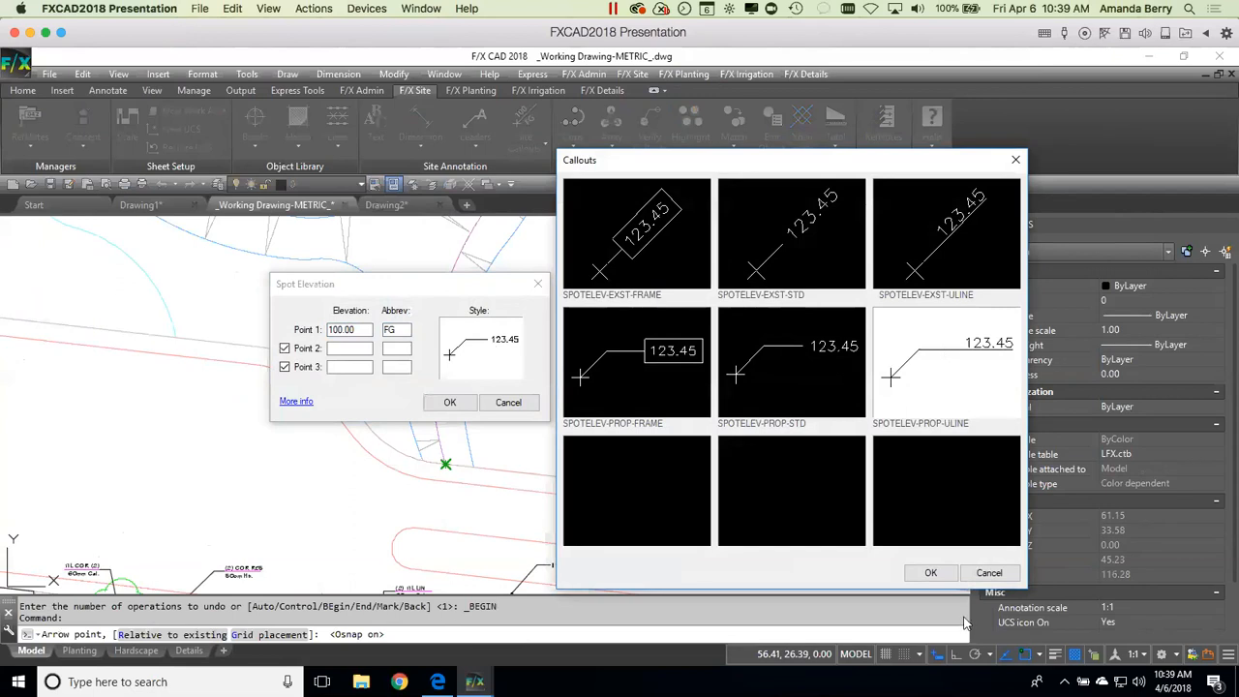
{"action": "left_click", "coordinate": [931, 575]}
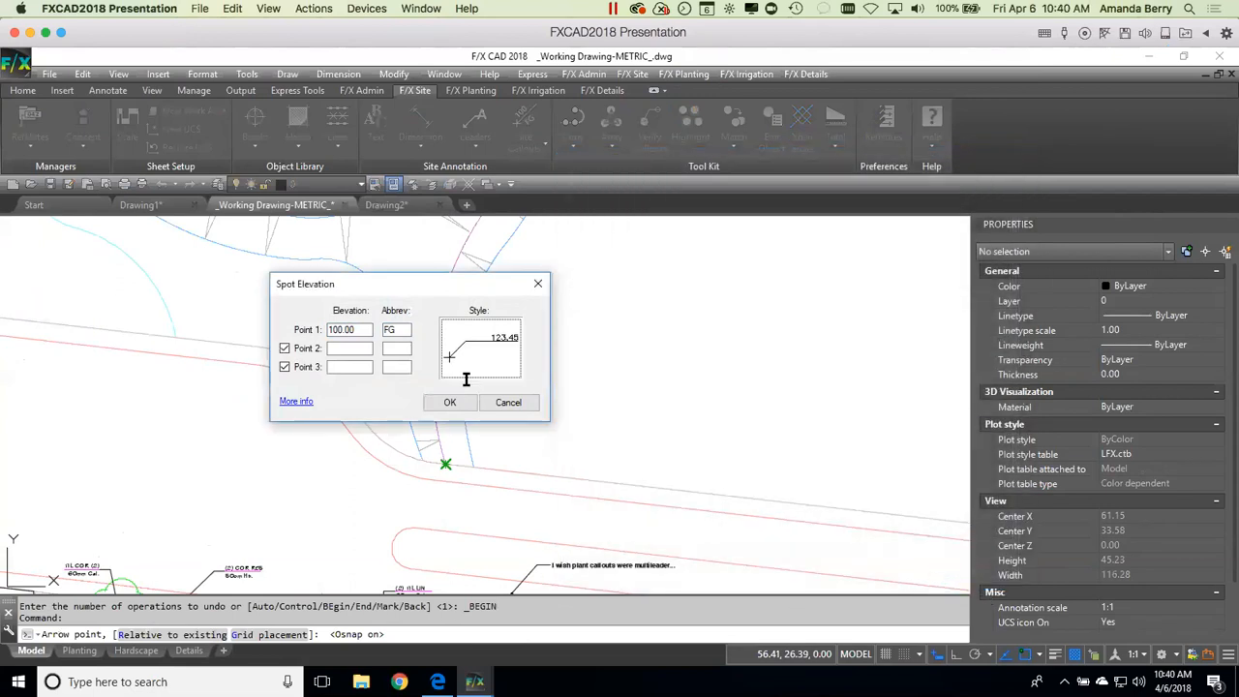
{"action": "left_click", "coordinate": [345, 348]}
{"action": "left_click", "coordinate": [387, 329]}
{"action": "left_click", "coordinate": [449, 401]}
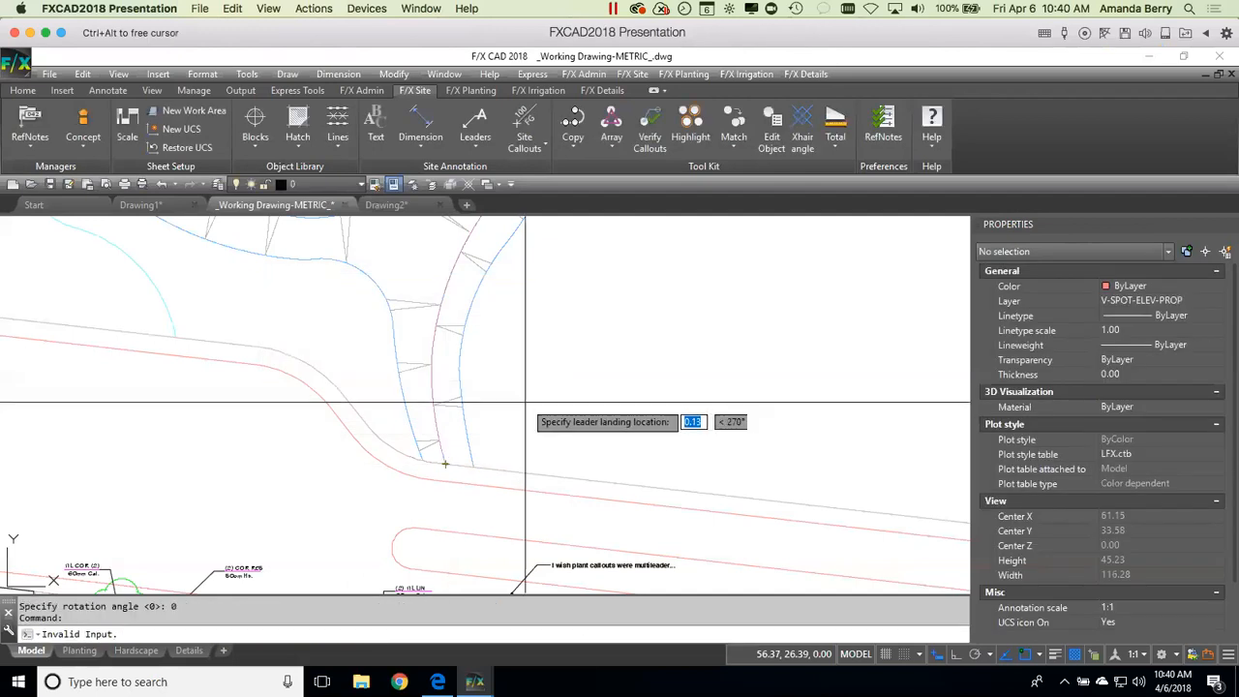
Step: Place the spot elevation's leader landing and text up and to the right of the arrow point
{"action": "left_click", "coordinate": [496, 413]}
{"action": "left_click", "coordinate": [532, 420]}
{"action": "scroll", "coordinate": [538, 448], "scroll_direction": "up", "scroll_amount": 4}
{"action": "key", "text": "Return"}
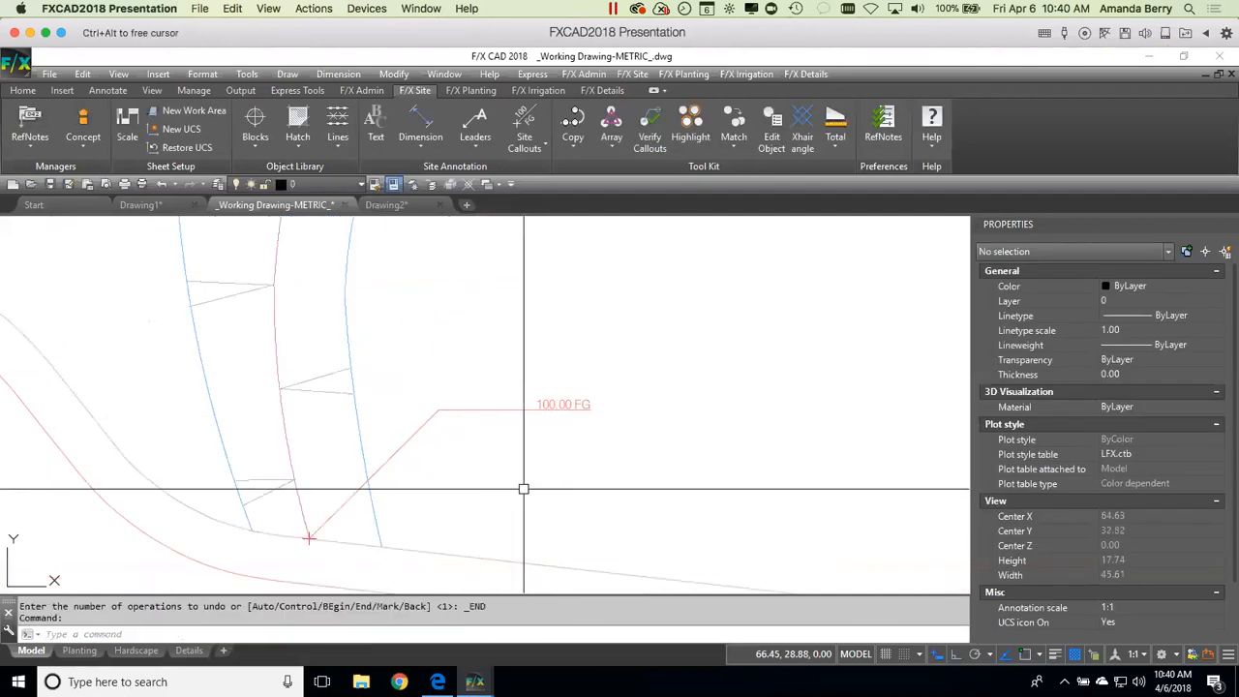
{"action": "scroll", "coordinate": [523, 489], "scroll_direction": "down", "scroll_amount": 4}
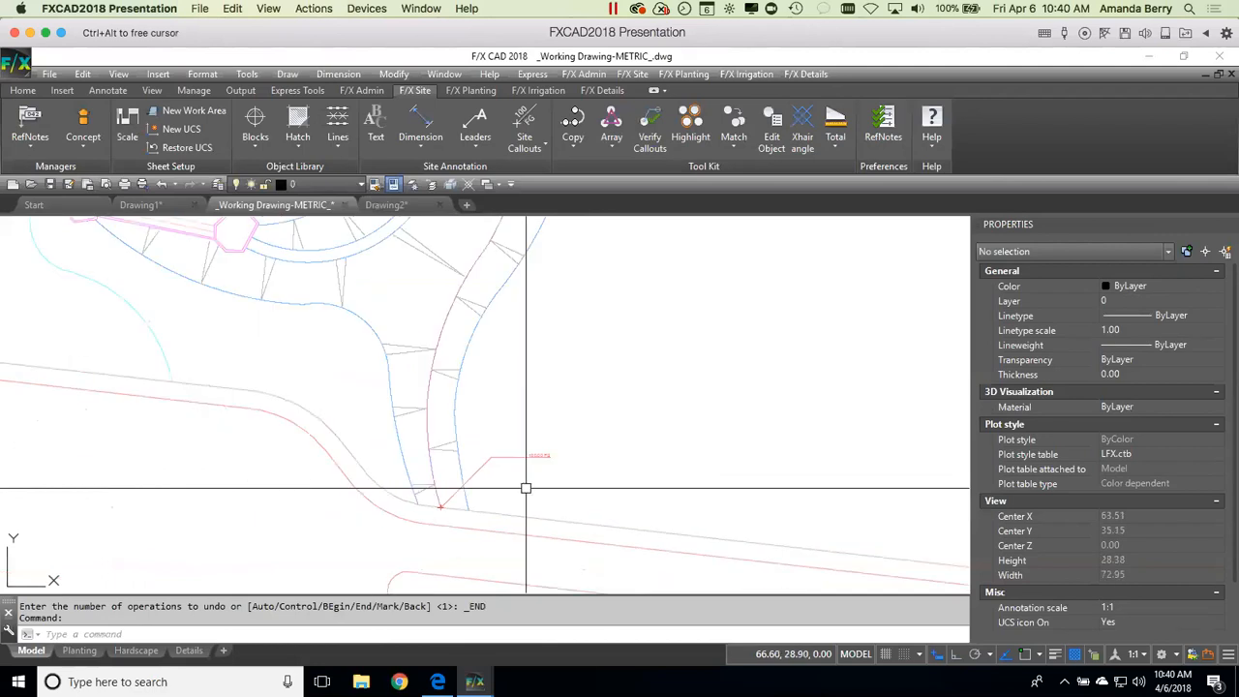
Step: Try to continue from the last spot elevation along the swale polyline at a 2% upward slope, with spot elevations every 20 m horizontally
{"action": "left_click", "coordinate": [528, 121]}
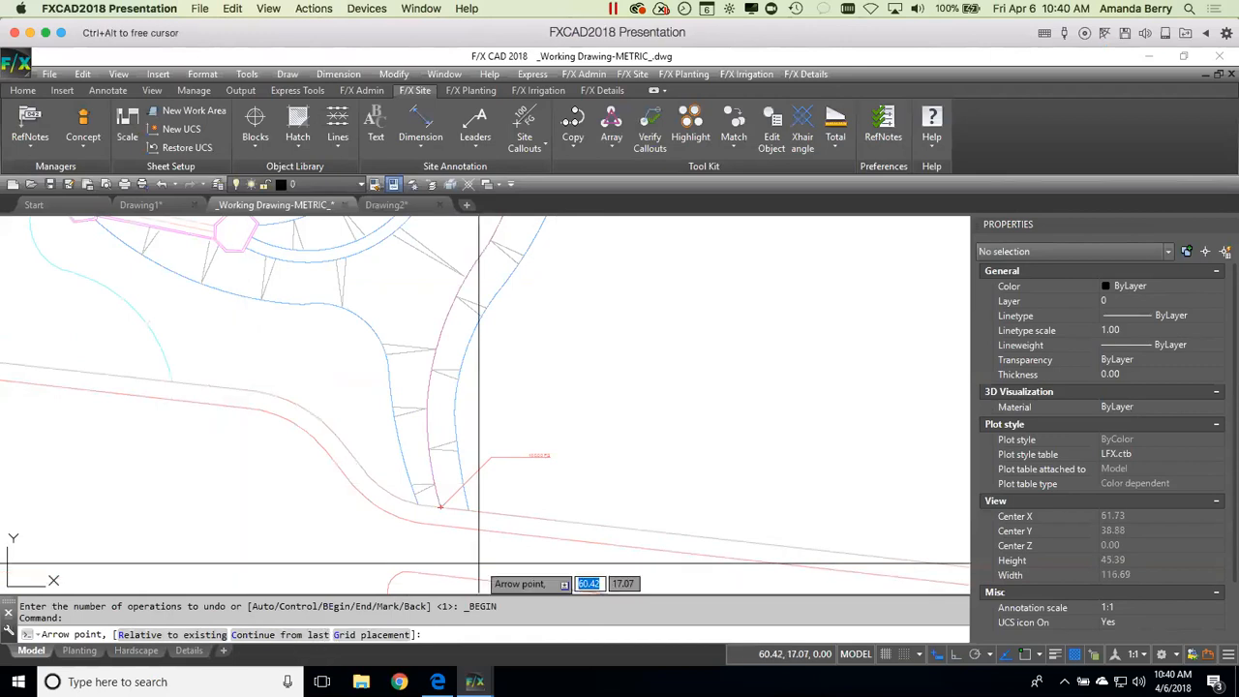
{"action": "type", "text": "c"}
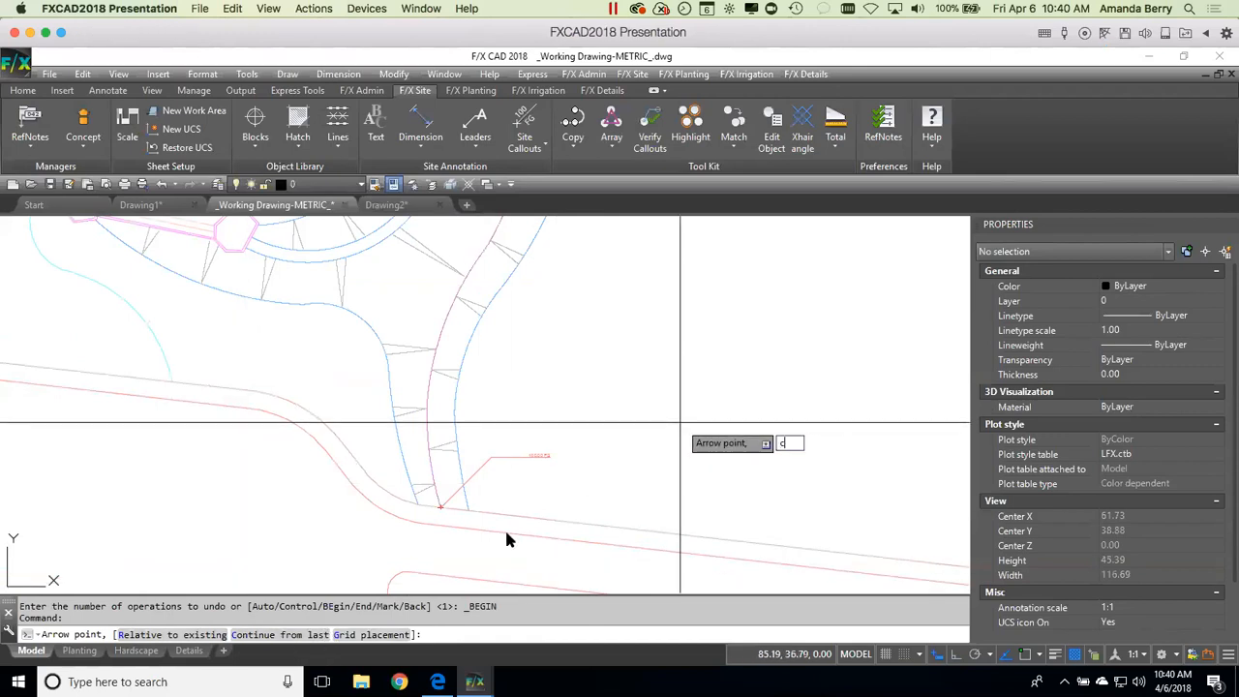
{"action": "key", "text": "Return"}
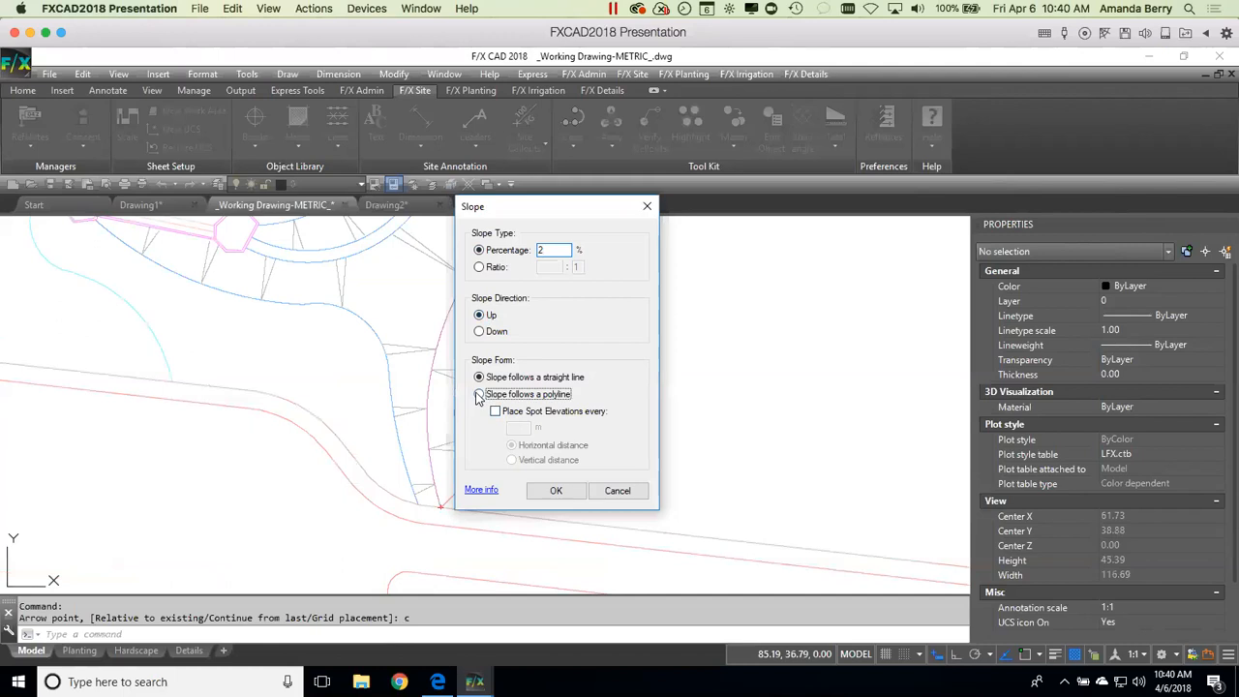
{"action": "left_click", "coordinate": [498, 411]}
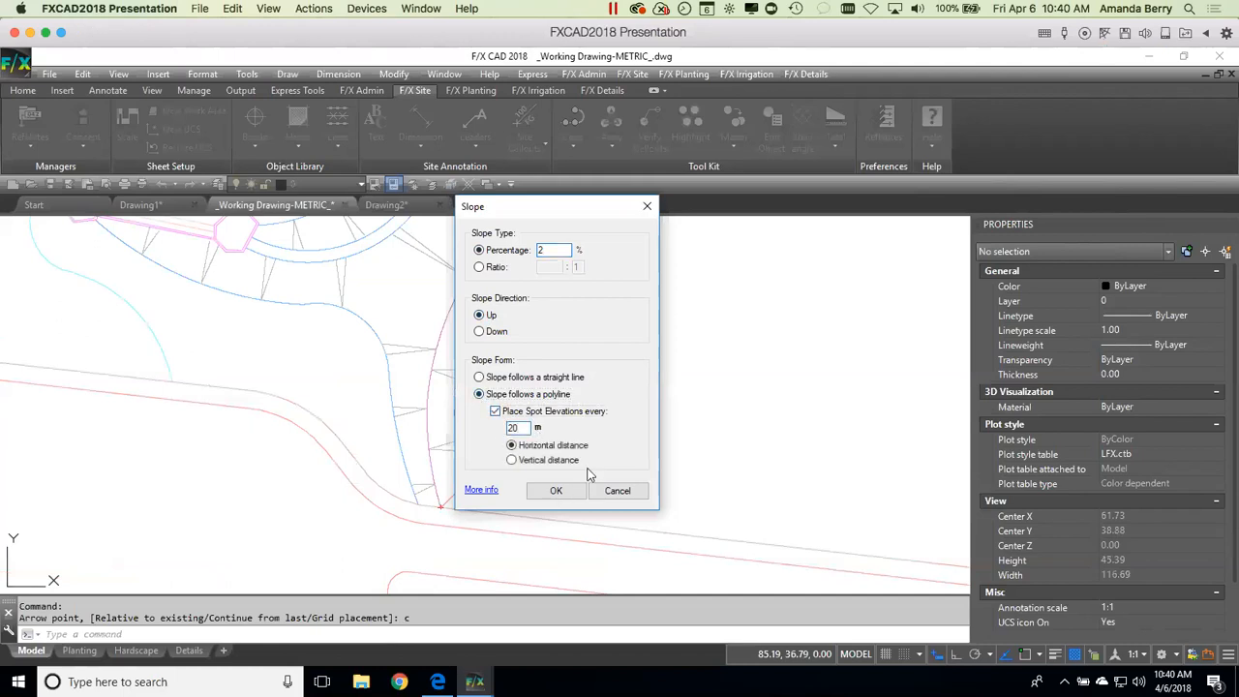
{"action": "left_click", "coordinate": [556, 491]}
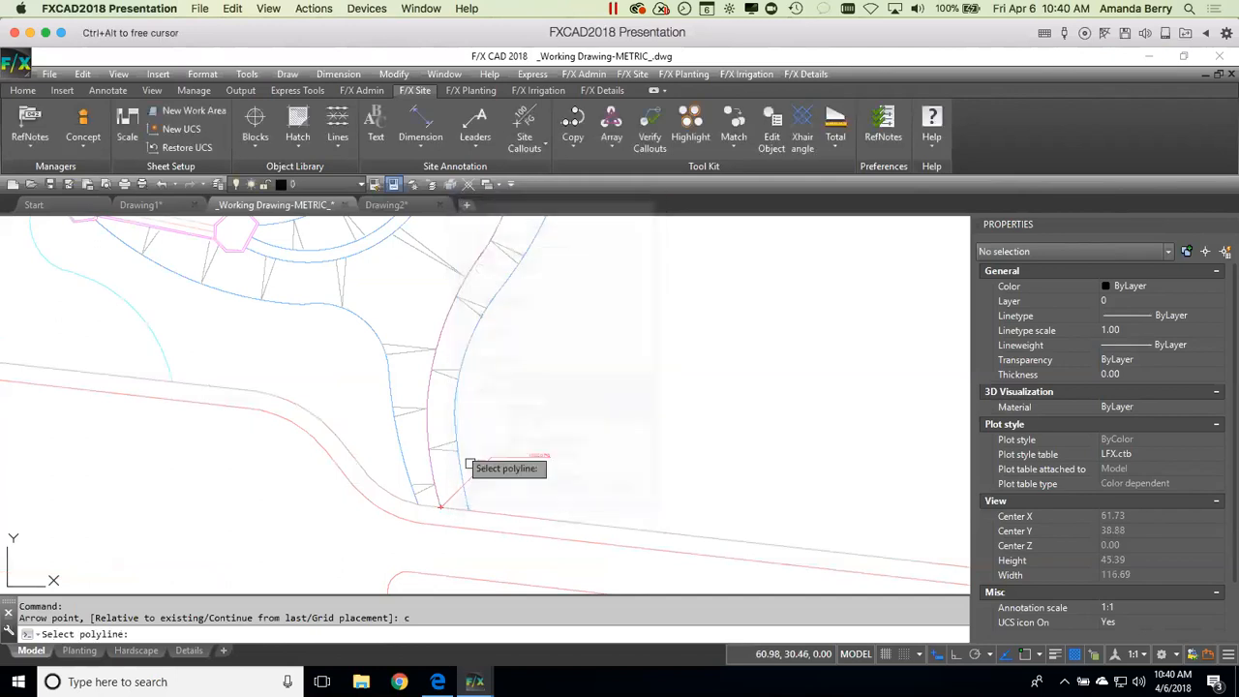
{"action": "left_click", "coordinate": [427, 432]}
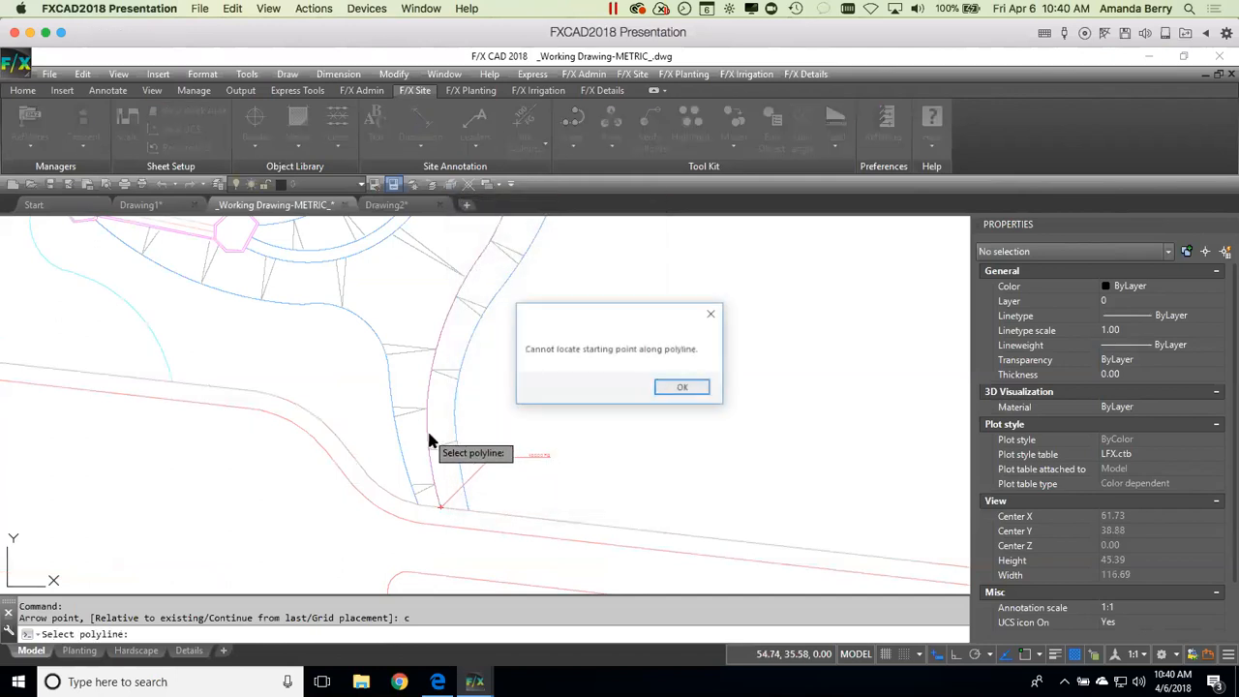
{"action": "left_click", "coordinate": [699, 390]}
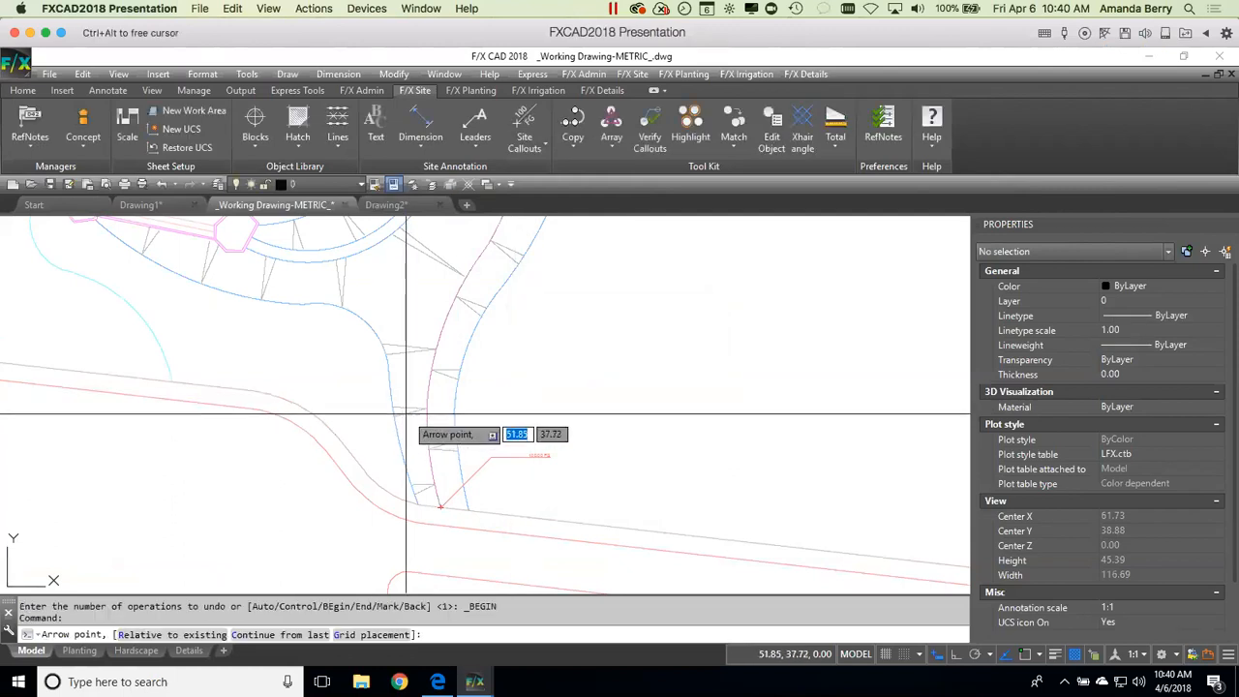
{"action": "key", "text": "Escape"}
{"action": "left_click", "coordinate": [426, 385]}
{"action": "key", "text": "Escape"}
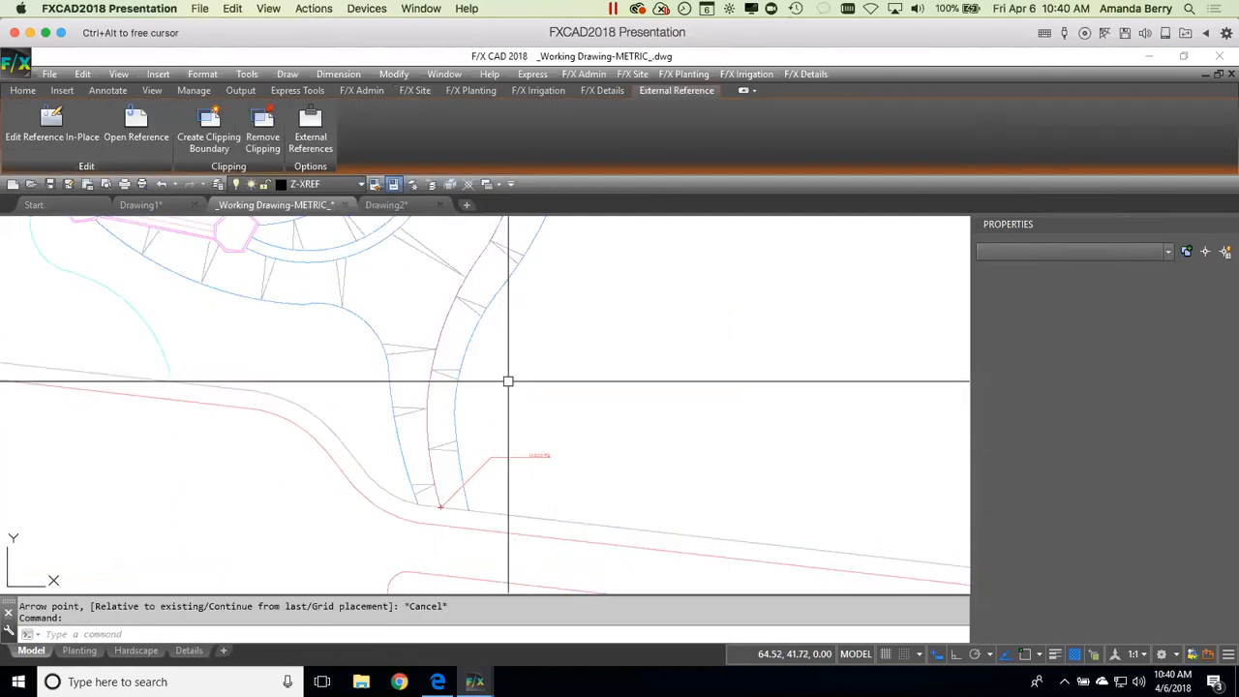
Step: Start NCOPY and select the swale's flow line segments nested in the external reference
{"action": "scroll", "coordinate": [509, 381], "scroll_direction": "down", "scroll_amount": 5}
{"action": "mouse_move", "coordinate": [590, 330]}
{"action": "middle_mouse_down"}
{"action": "mouse_move", "coordinate": [694, 559]}
{"action": "mouse_move", "coordinate": [741, 545]}
{"action": "middle_mouse_up"}
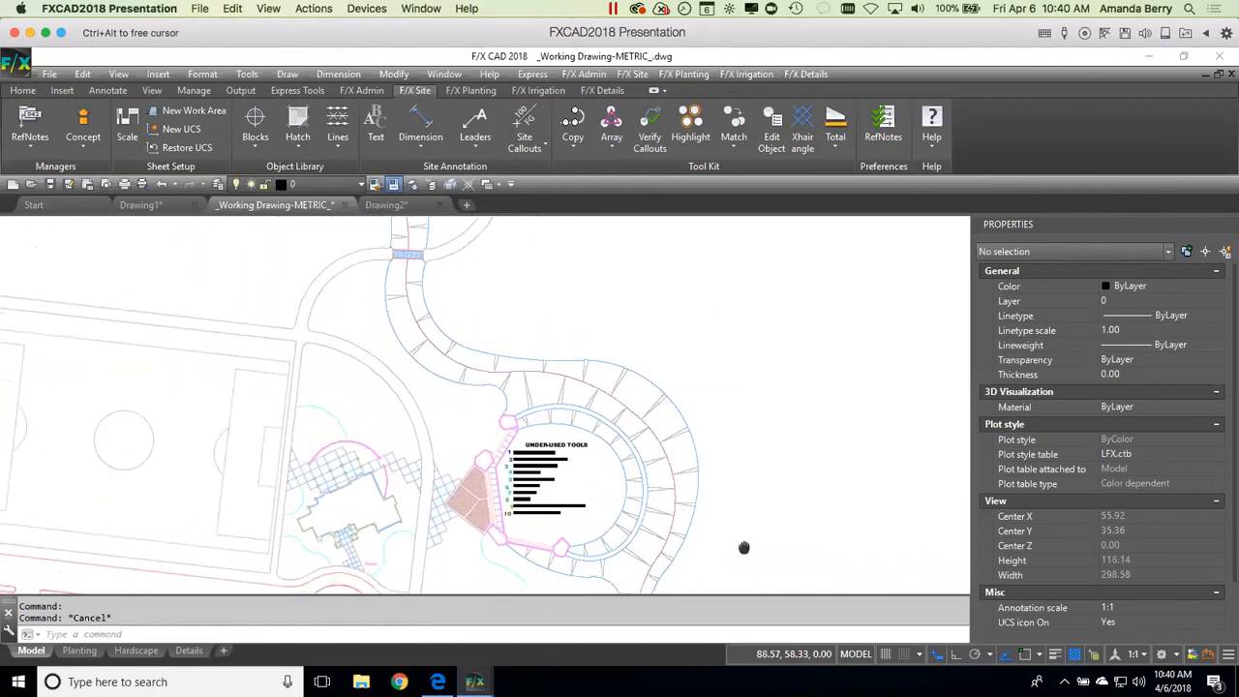
{"action": "scroll", "coordinate": [664, 387], "scroll_direction": "up", "scroll_amount": 5}
{"action": "scroll", "coordinate": [667, 437], "scroll_direction": "down", "scroll_amount": 2}
{"action": "middle_click_drag", "start_coordinate": [719, 414], "coordinate": [669, 419]}
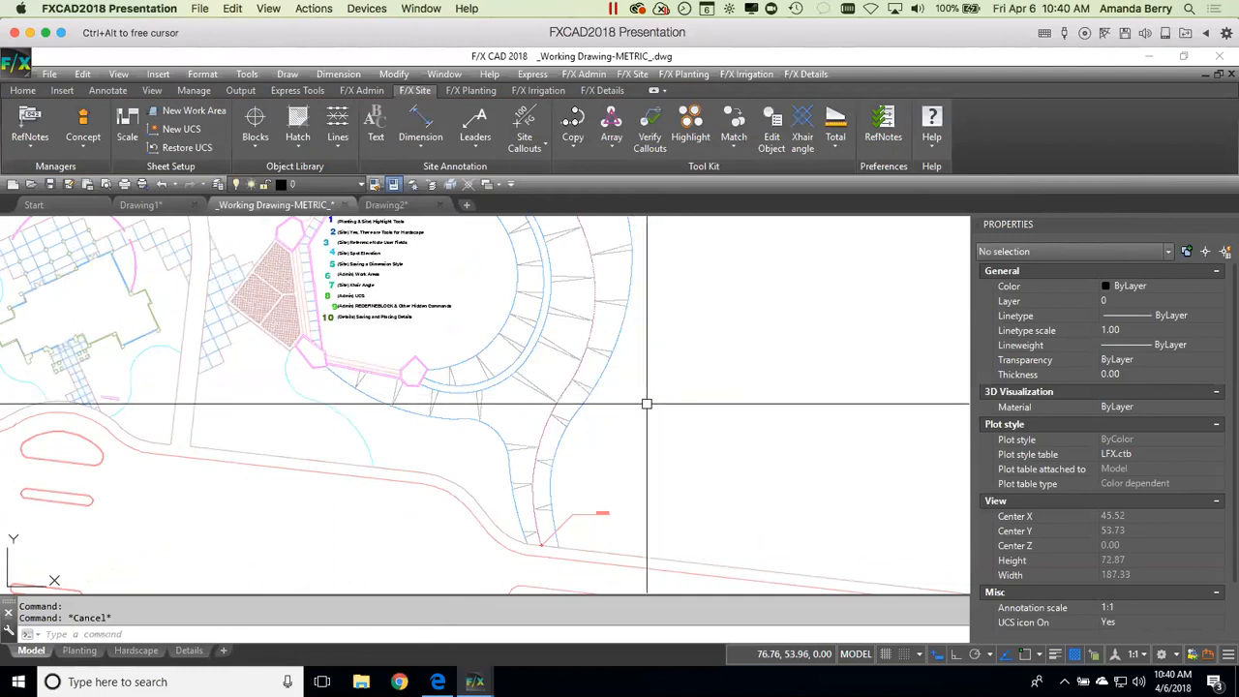
{"action": "type", "text": "NCop"}
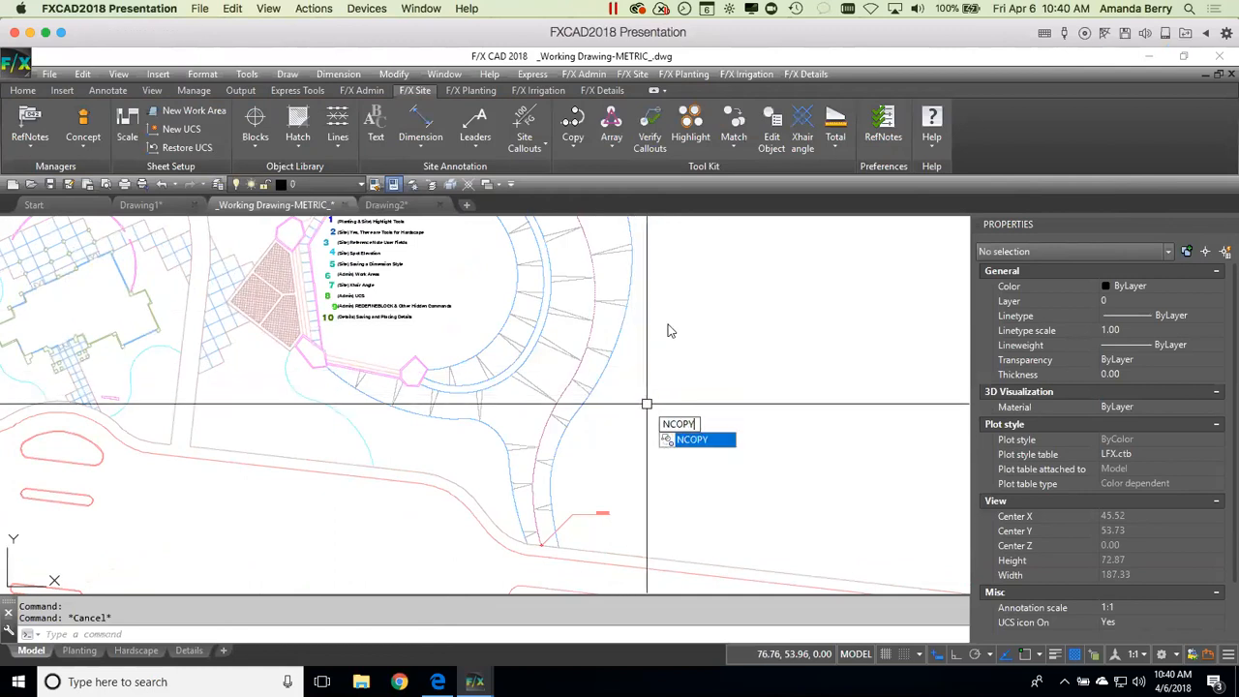
{"action": "type", "text": "y"}
{"action": "key", "text": "Return"}
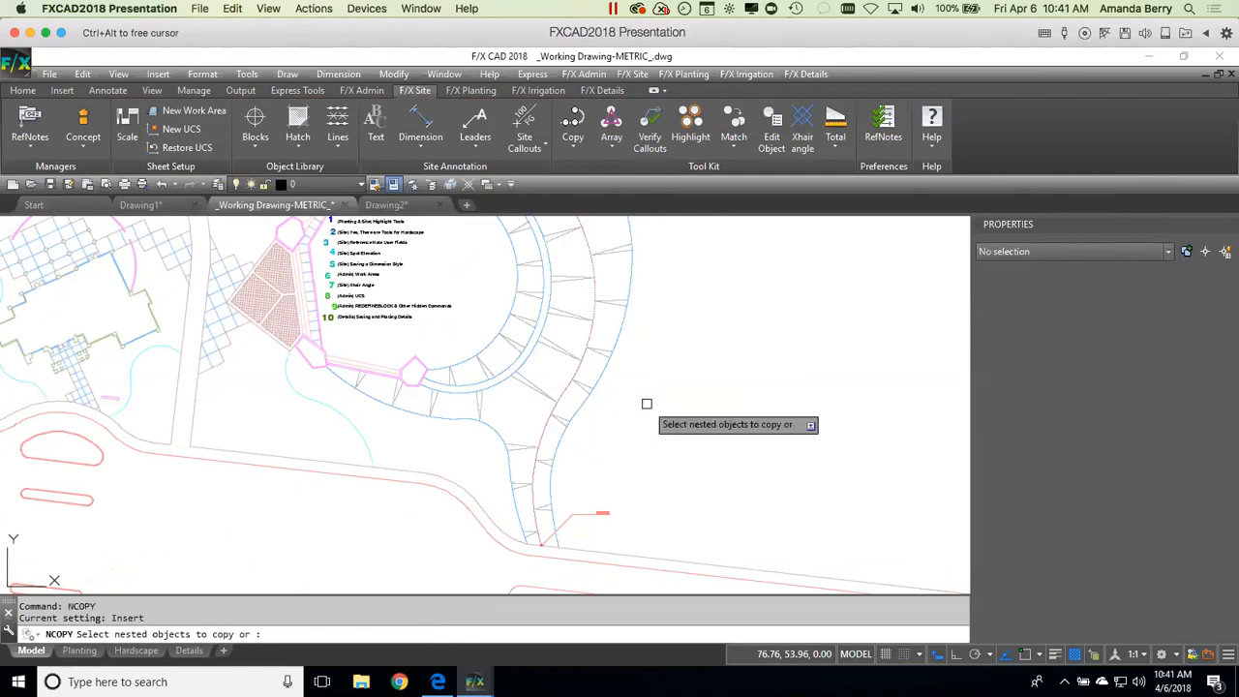
{"action": "left_click", "coordinate": [530, 484]}
{"action": "left_click", "coordinate": [532, 521]}
{"action": "left_click", "coordinate": [579, 370]}
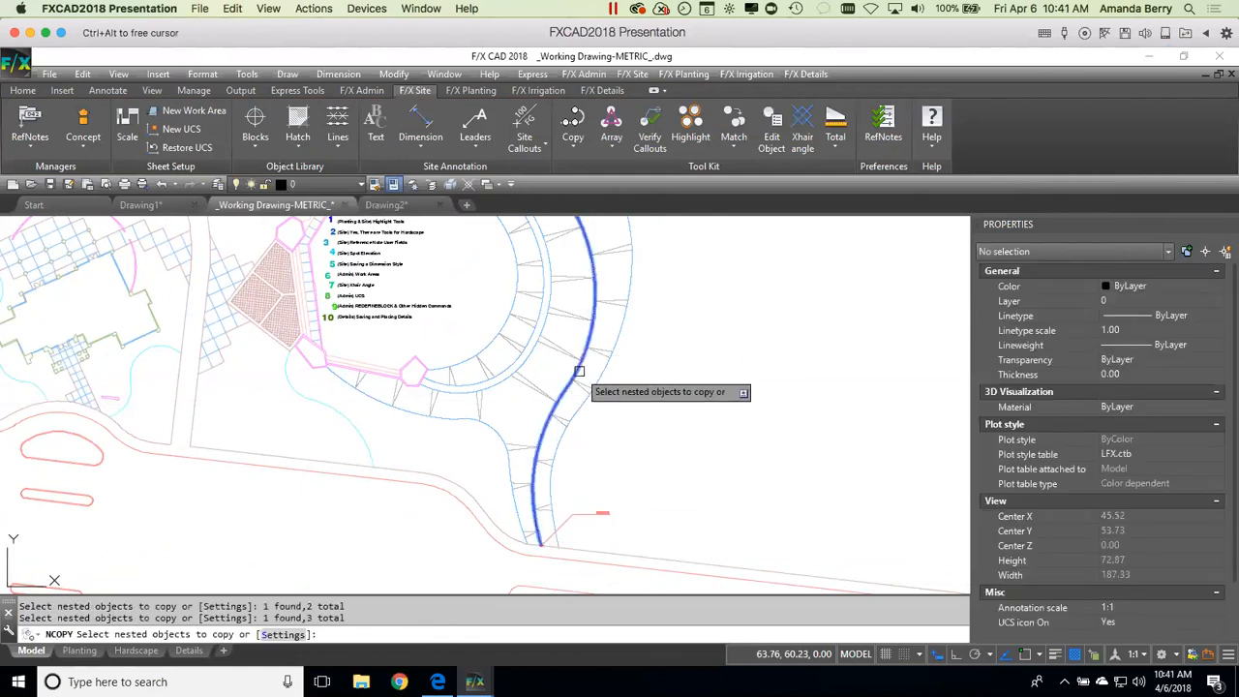
{"action": "middle_click_drag", "start_coordinate": [600, 273], "coordinate": [675, 495]}
{"action": "scroll", "coordinate": [502, 339], "scroll_direction": "down", "scroll_amount": 2}
{"action": "mouse_move", "coordinate": [456, 285]}
{"action": "middle_mouse_down"}
{"action": "mouse_move", "coordinate": [501, 351]}
{"action": "mouse_move", "coordinate": [533, 362]}
{"action": "mouse_move", "coordinate": [400, 249]}
{"action": "middle_mouse_up"}
{"action": "middle_click_drag", "start_coordinate": [538, 430], "coordinate": [529, 383]}
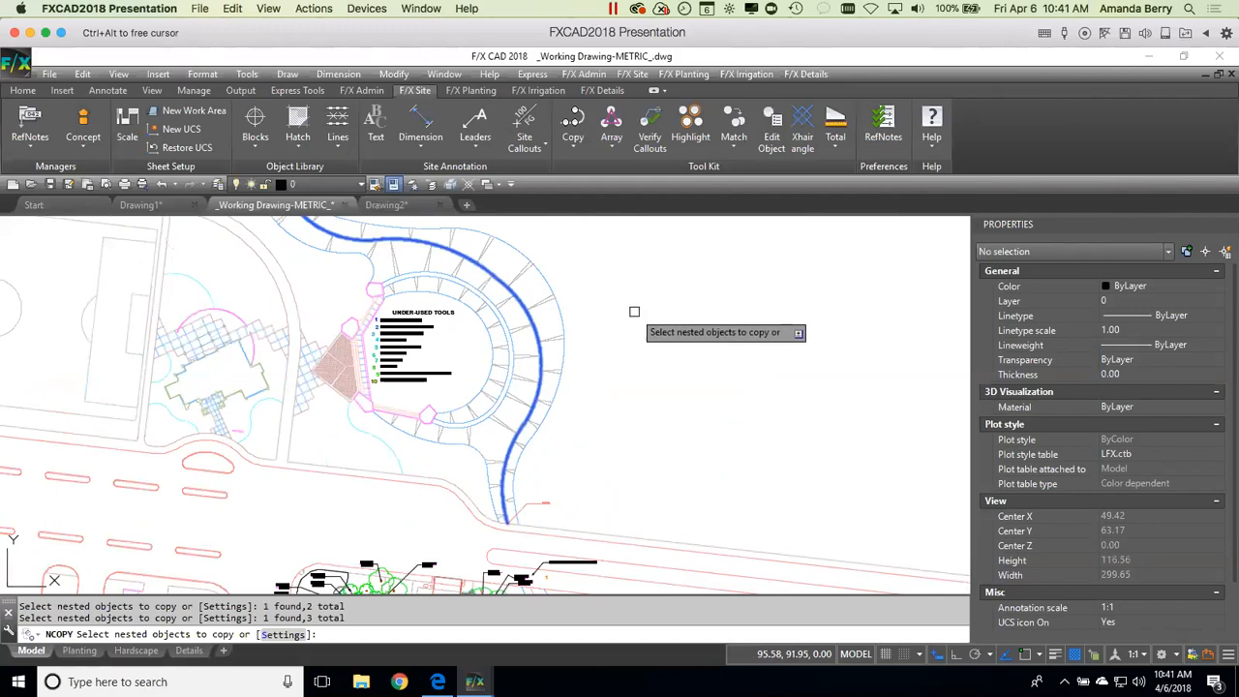
Step: Copy the selected nested flow line segments in place, using 0,0 as both the base point and the second point
{"action": "key", "text": "Return"}
{"action": "type", "text": "0"}
{"action": "key", "text": "Tab"}
{"action": "type", "text": "0"}
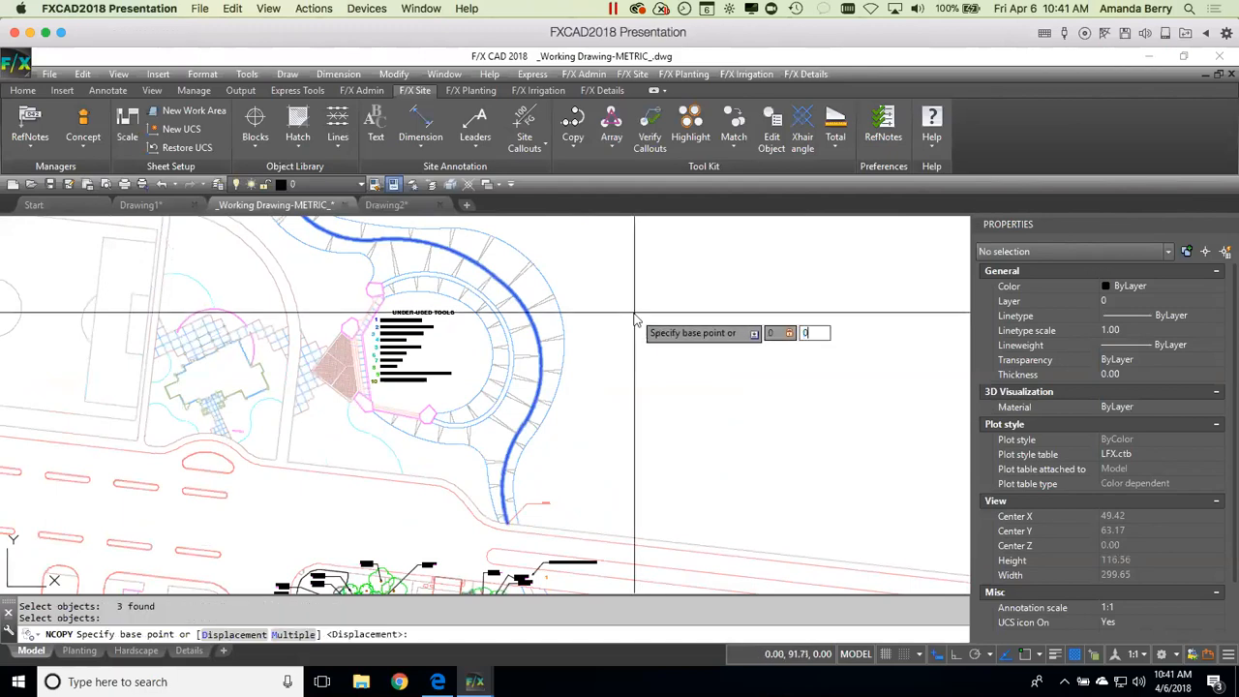
{"action": "key", "text": "Return"}
{"action": "type", "text": "0"}
{"action": "key", "text": "Tab"}
{"action": "type", "text": "0"}
{"action": "key", "text": "Return"}
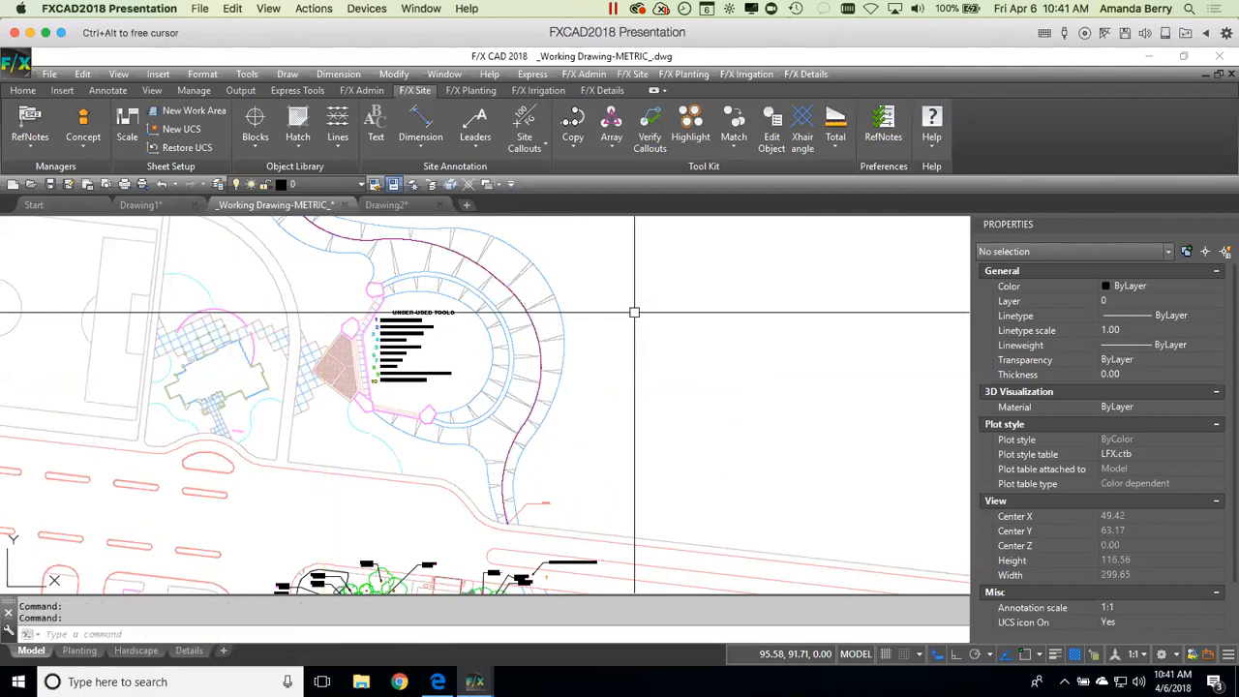
Step: Join the copied swale flow line segments into one polyline with SUPERJOIN and select it to check its full extent
{"action": "left_click", "coordinate": [532, 323]}
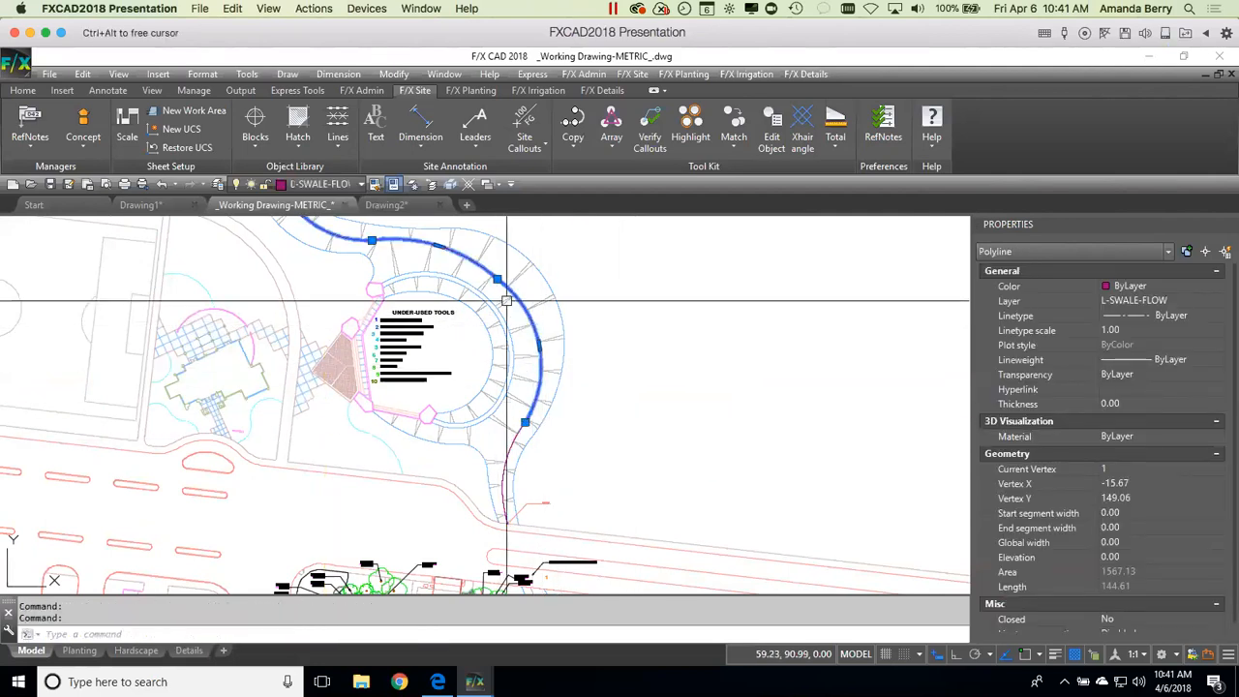
{"action": "scroll", "coordinate": [554, 394], "scroll_direction": "down", "scroll_amount": 2}
{"action": "middle_click_drag", "start_coordinate": [554, 394], "coordinate": [576, 406]}
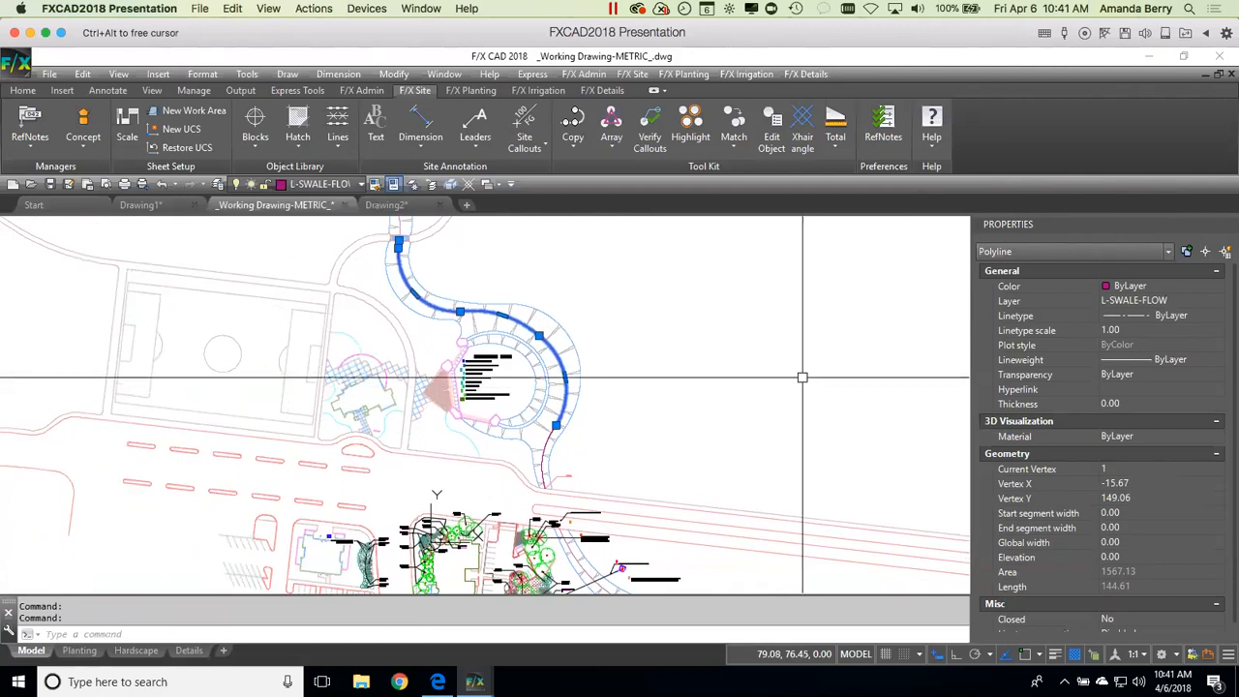
{"action": "key", "text": "Escape"}
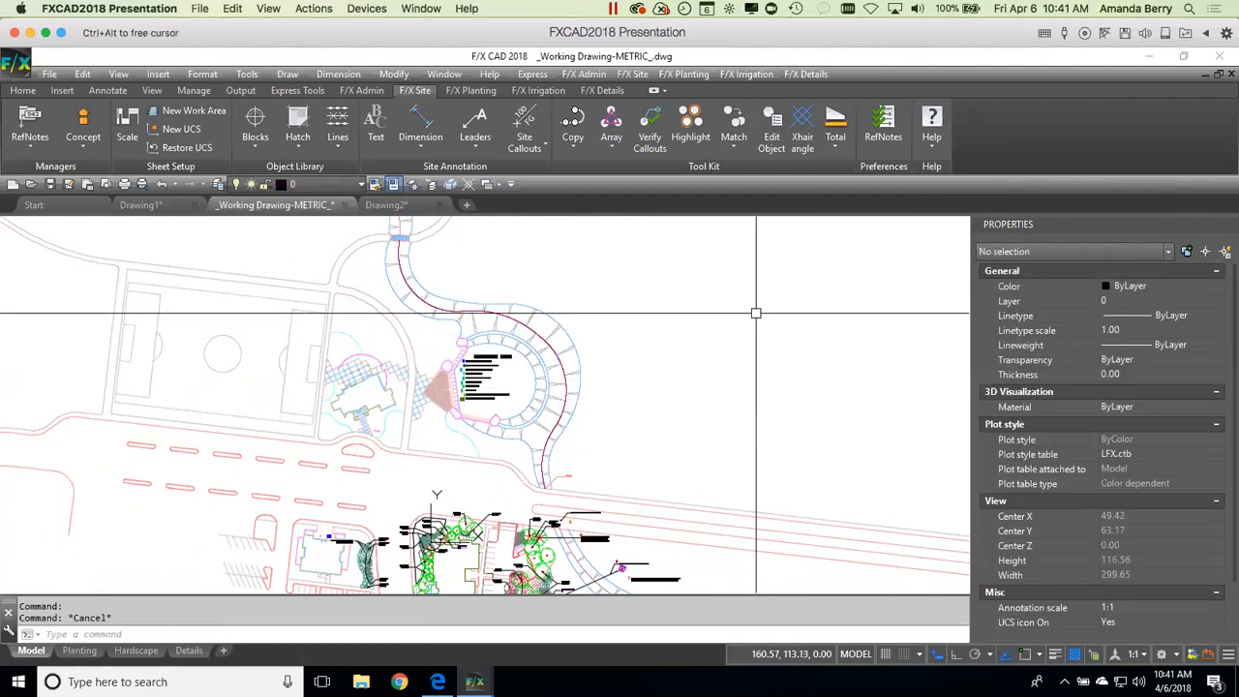
{"action": "type", "text": "superjoin"}
{"action": "key", "text": "Return"}
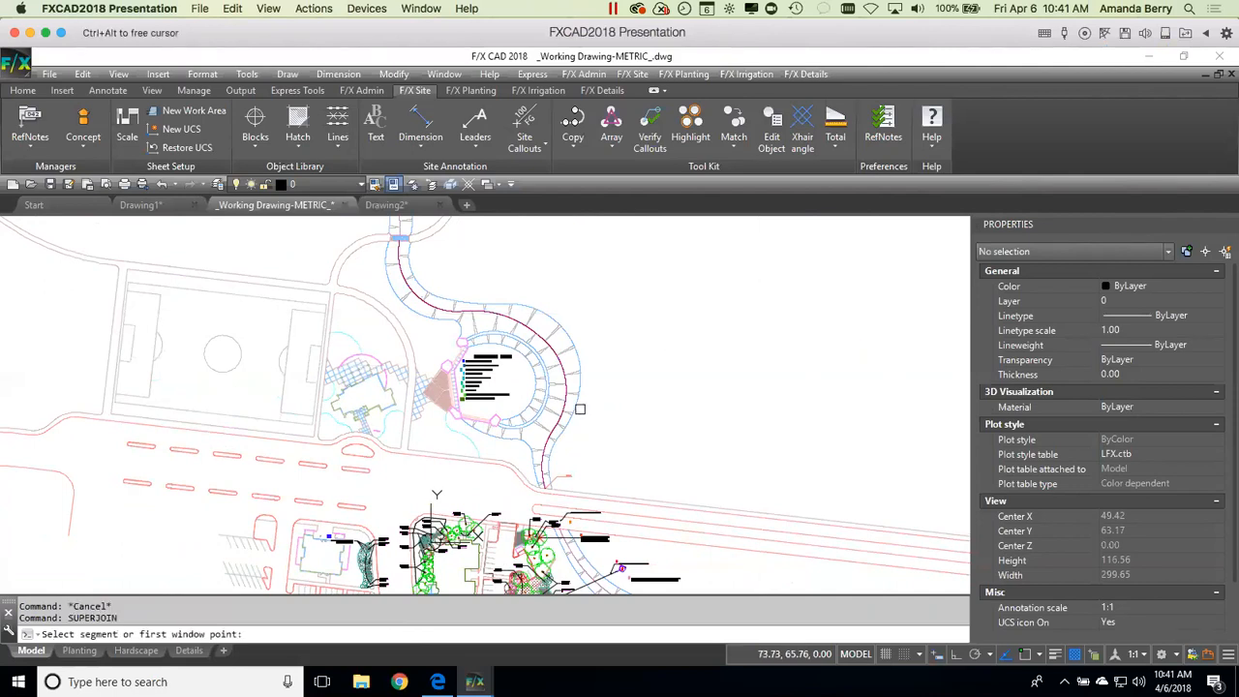
{"action": "scroll", "coordinate": [580, 408], "scroll_direction": "up", "scroll_amount": 3}
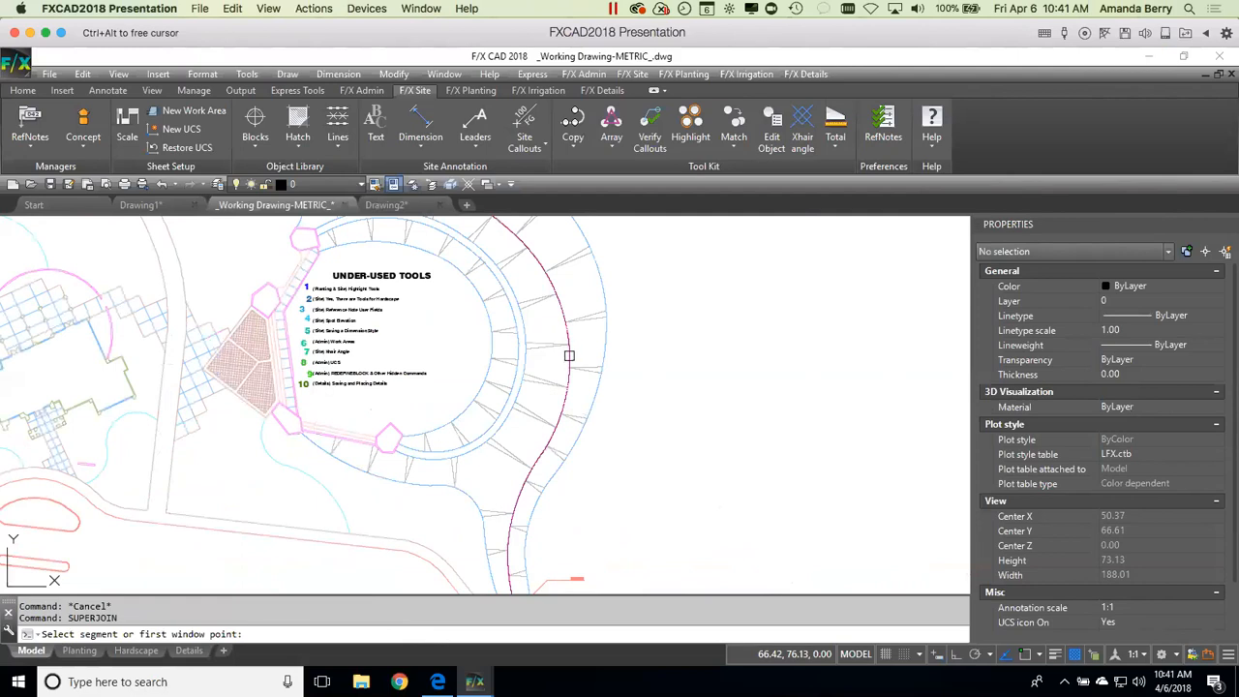
{"action": "key", "text": "Escape"}
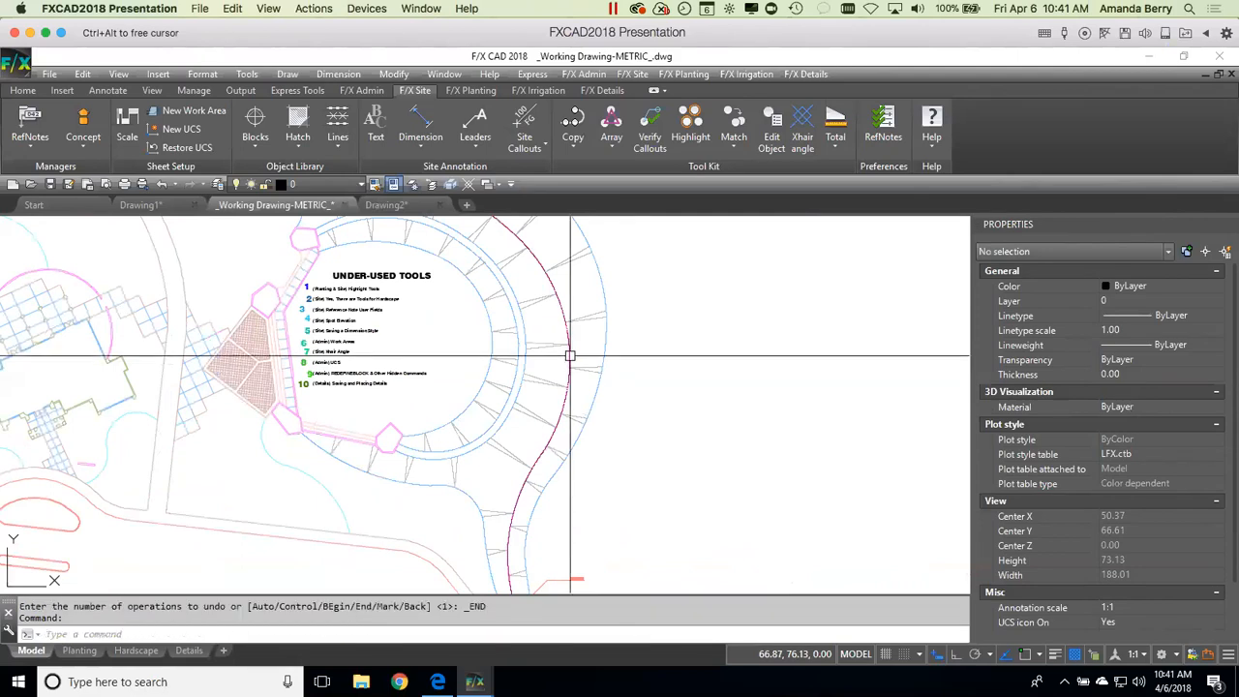
{"action": "scroll", "coordinate": [636, 376], "scroll_direction": "down", "scroll_amount": 2}
{"action": "left_click", "coordinate": [613, 357]}
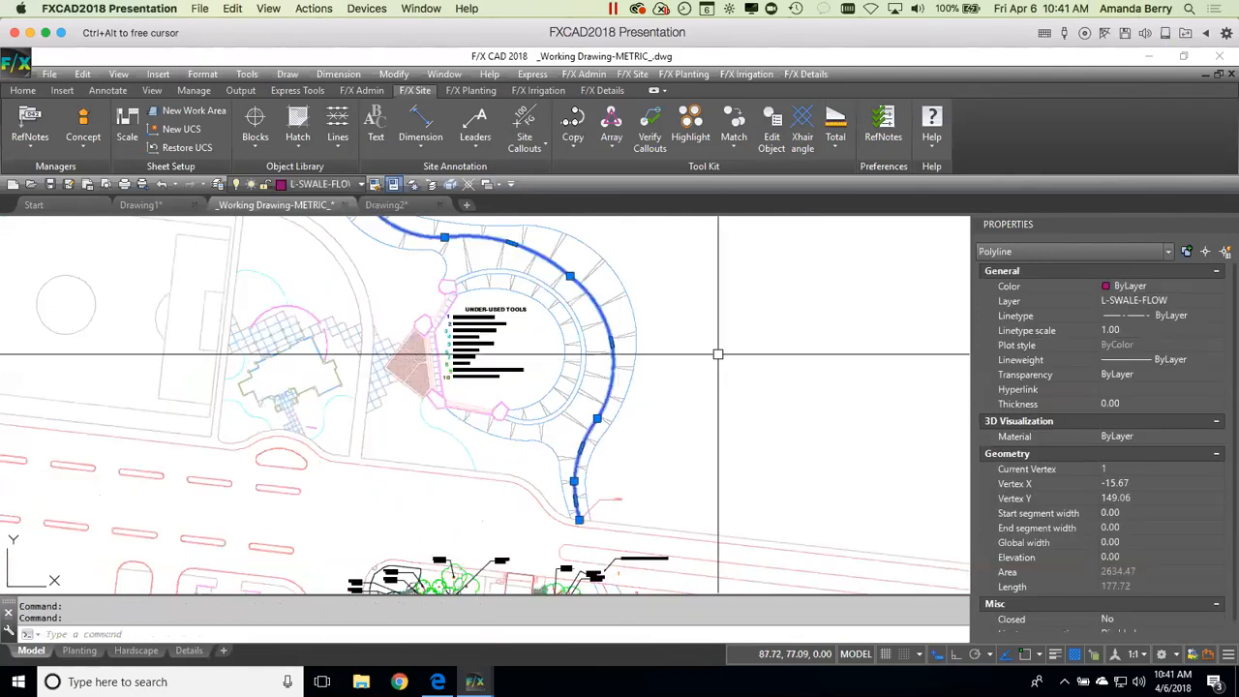
{"action": "scroll", "coordinate": [710, 445], "scroll_direction": "down", "scroll_amount": 2}
{"action": "middle_click_drag", "start_coordinate": [760, 420], "coordinate": [709, 386]}
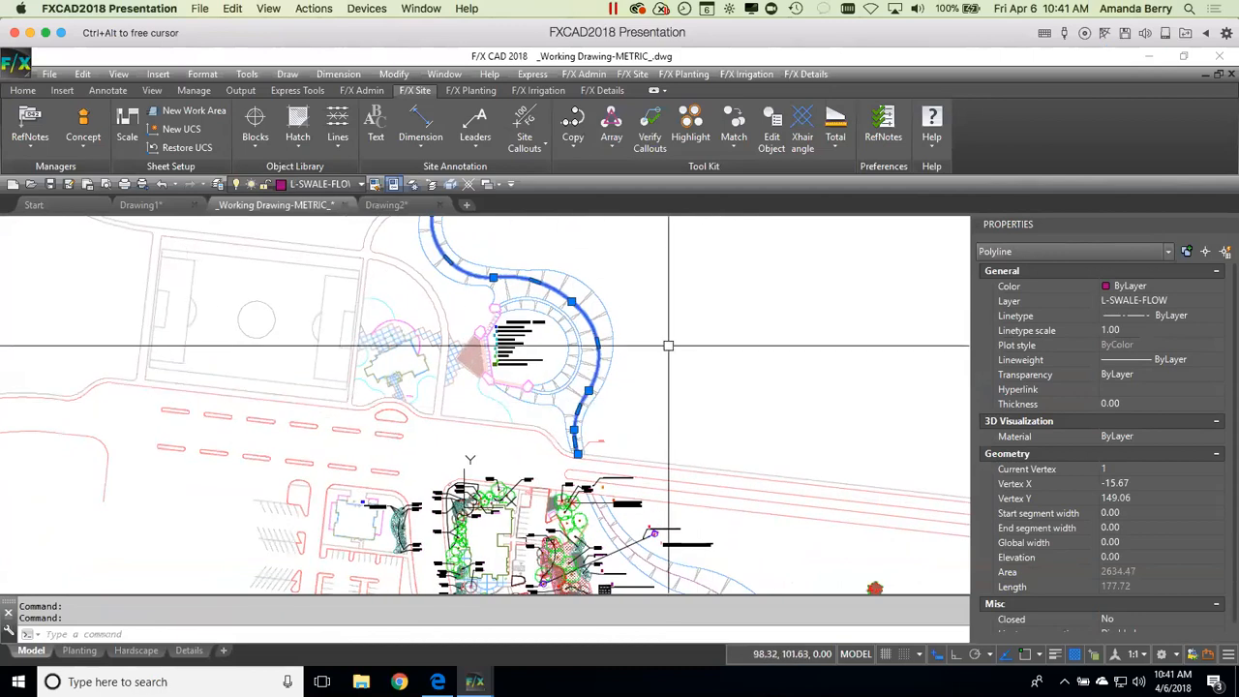
Step: Continue from the last spot elevation along the joined swale polyline at 2% upward, with spot elevations every 20 m horizontal distance
{"action": "scroll", "coordinate": [598, 455], "scroll_direction": "up", "scroll_amount": 4}
{"action": "key", "text": "Escape"}
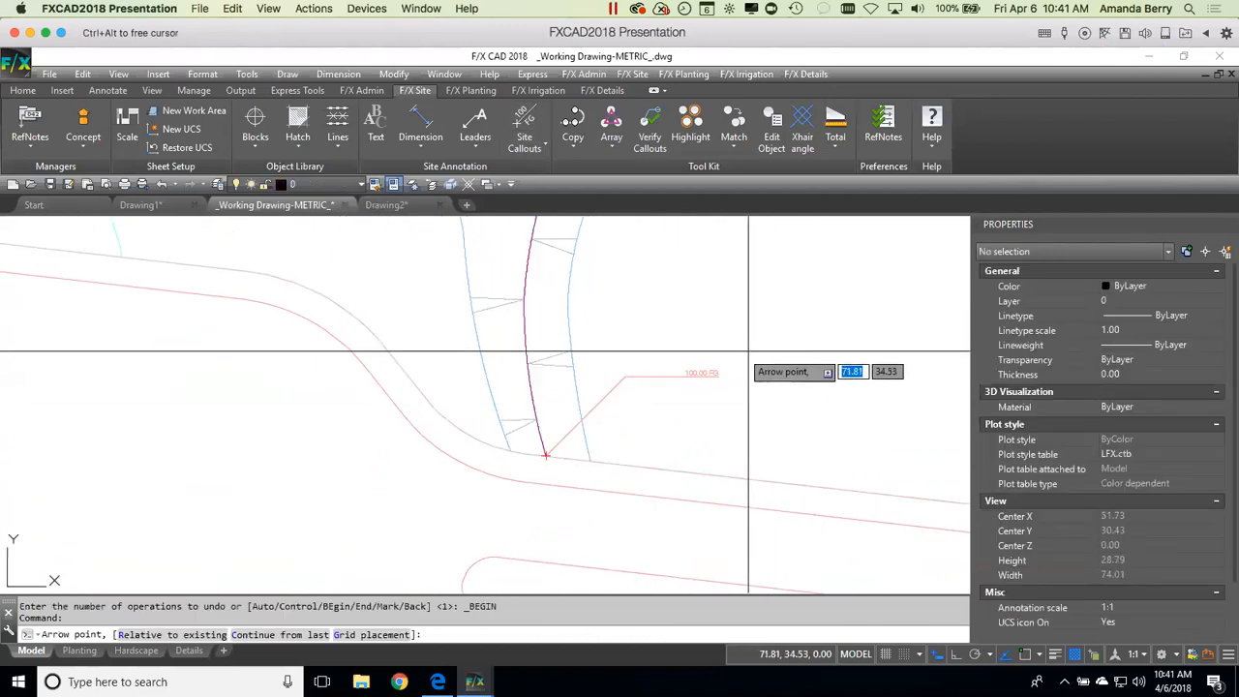
{"action": "type", "text": "c"}
{"action": "key", "text": "Return"}
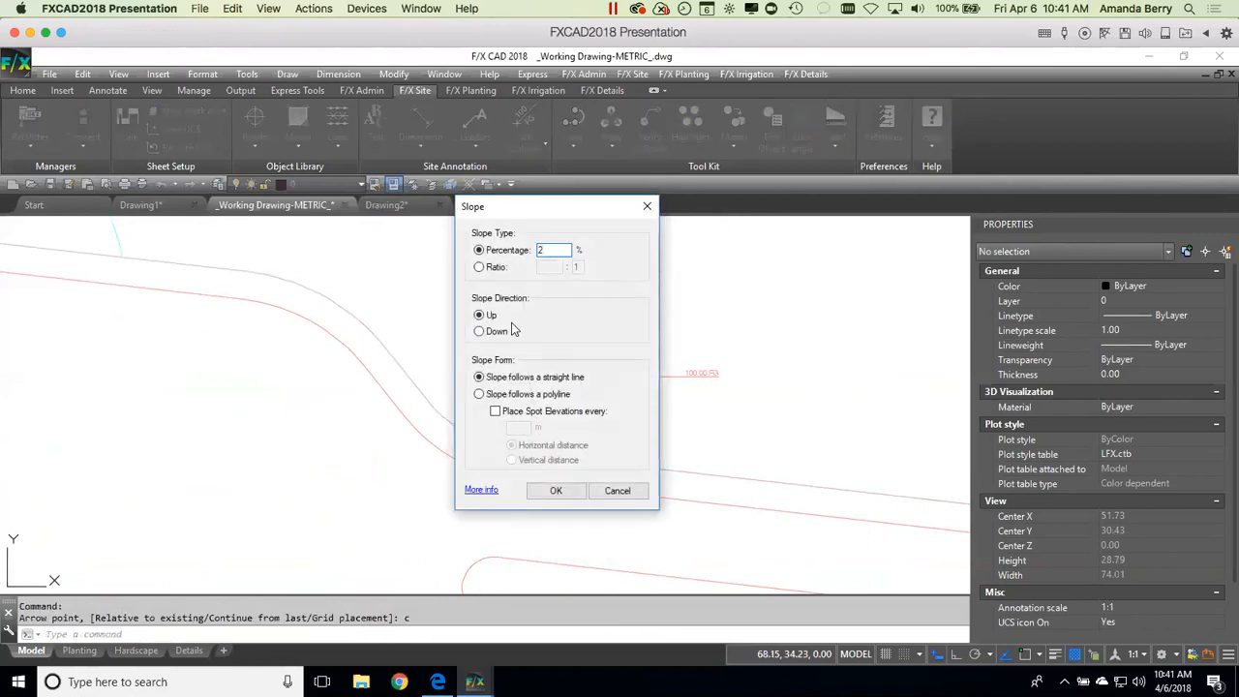
{"action": "left_click", "coordinate": [495, 412]}
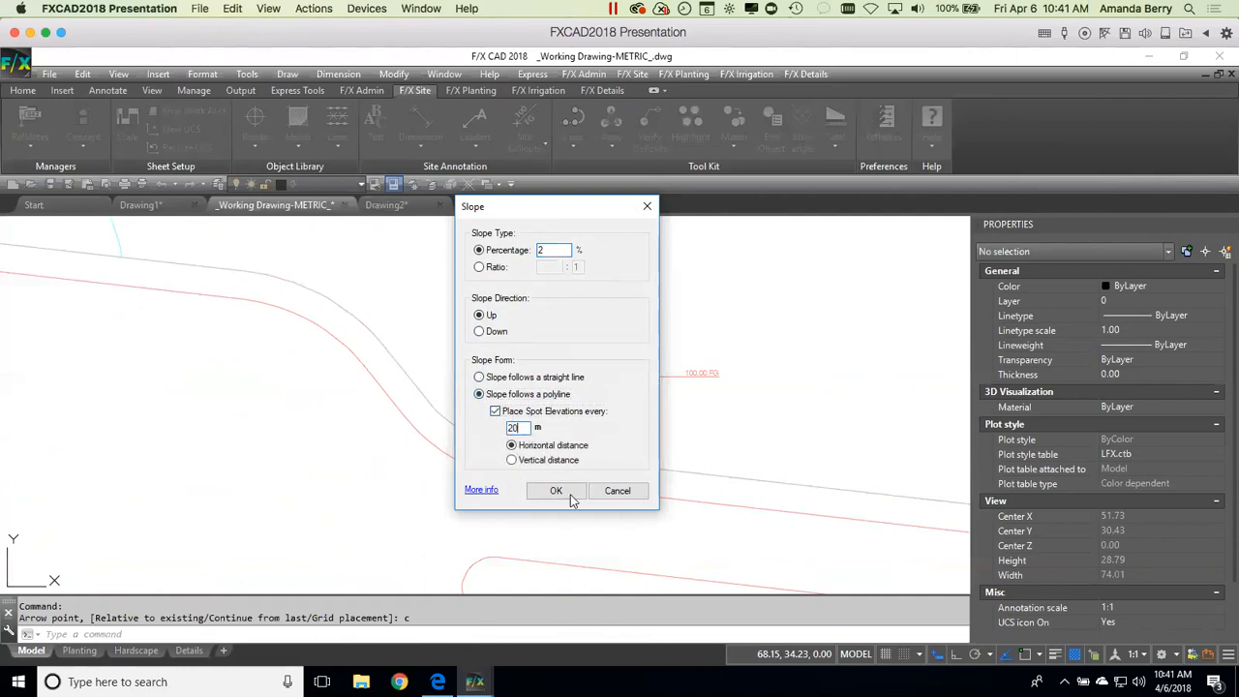
{"action": "key", "text": "Return"}
{"action": "left_click", "coordinate": [532, 380]}
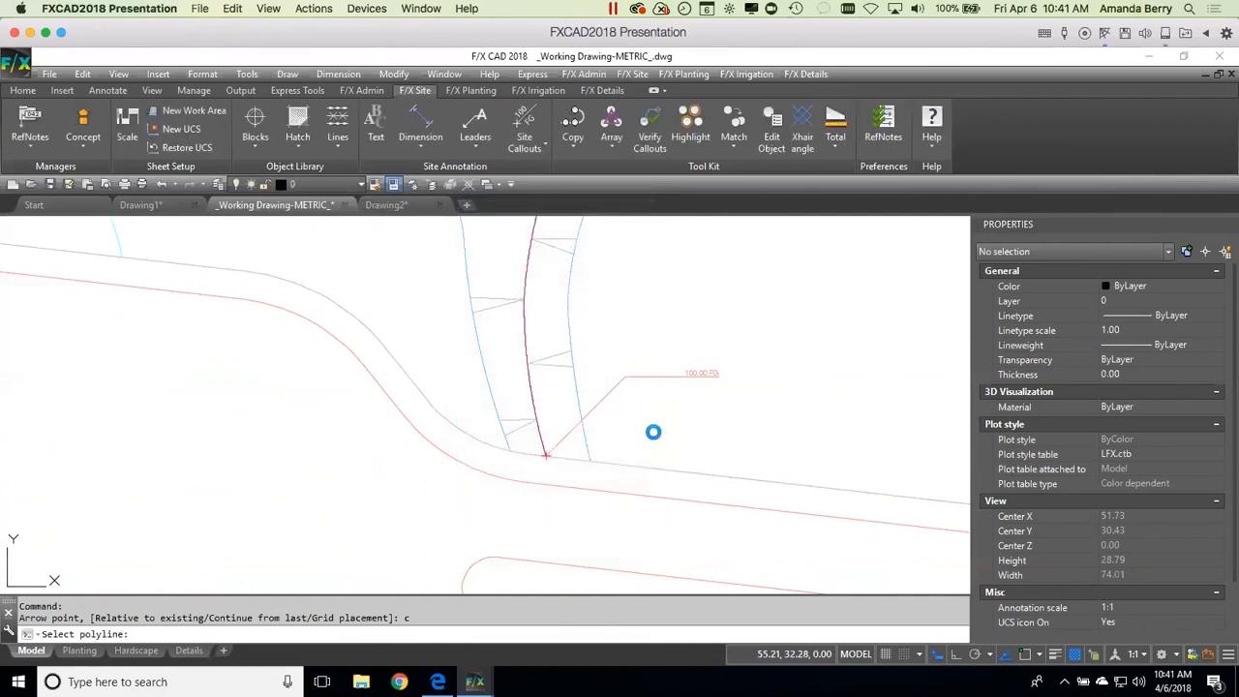
Step: Continue from the last spot elevation at 2% upward in a straight line, placing a final one where the swale polyline meets the footbridge
{"action": "scroll", "coordinate": [631, 416], "scroll_direction": "down", "scroll_amount": 6}
{"action": "mouse_move", "coordinate": [688, 295]}
{"action": "middle_mouse_down"}
{"action": "mouse_move", "coordinate": [744, 462]}
{"action": "mouse_move", "coordinate": [869, 542]}
{"action": "middle_mouse_up"}
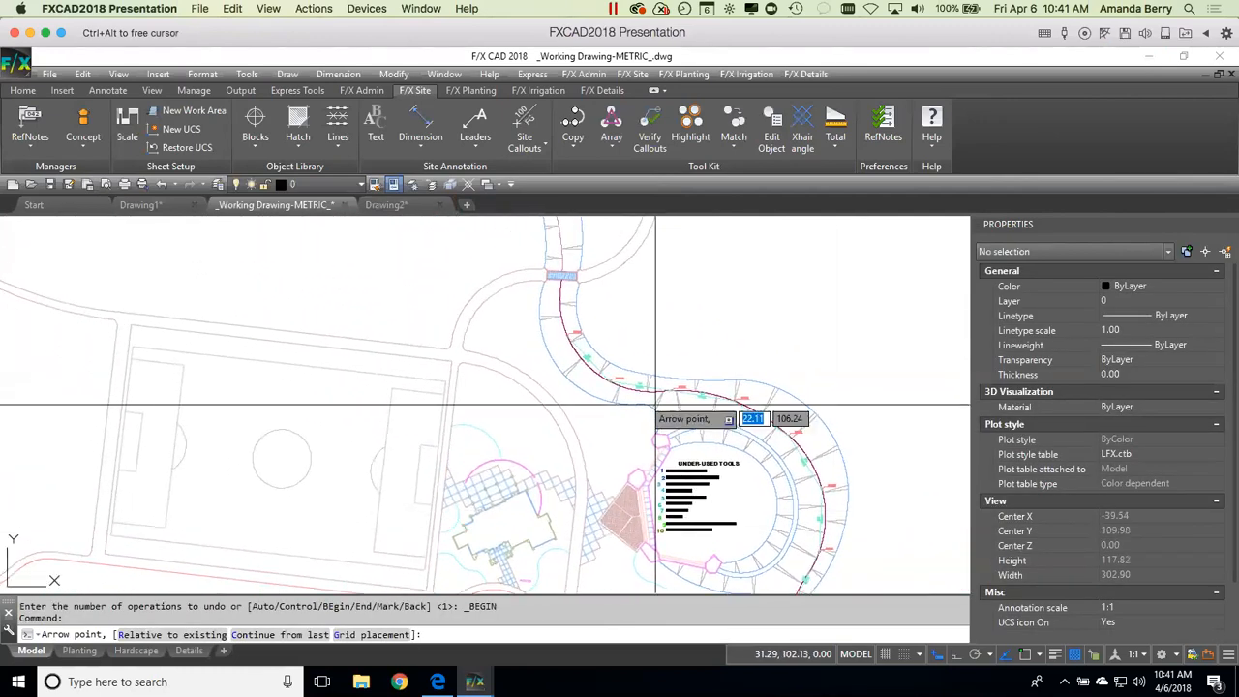
{"action": "scroll", "coordinate": [586, 355], "scroll_direction": "up", "scroll_amount": 6}
{"action": "mouse_move", "coordinate": [586, 255]}
{"action": "middle_mouse_down"}
{"action": "mouse_move", "coordinate": [586, 334]}
{"action": "mouse_move", "coordinate": [716, 397]}
{"action": "middle_mouse_up"}
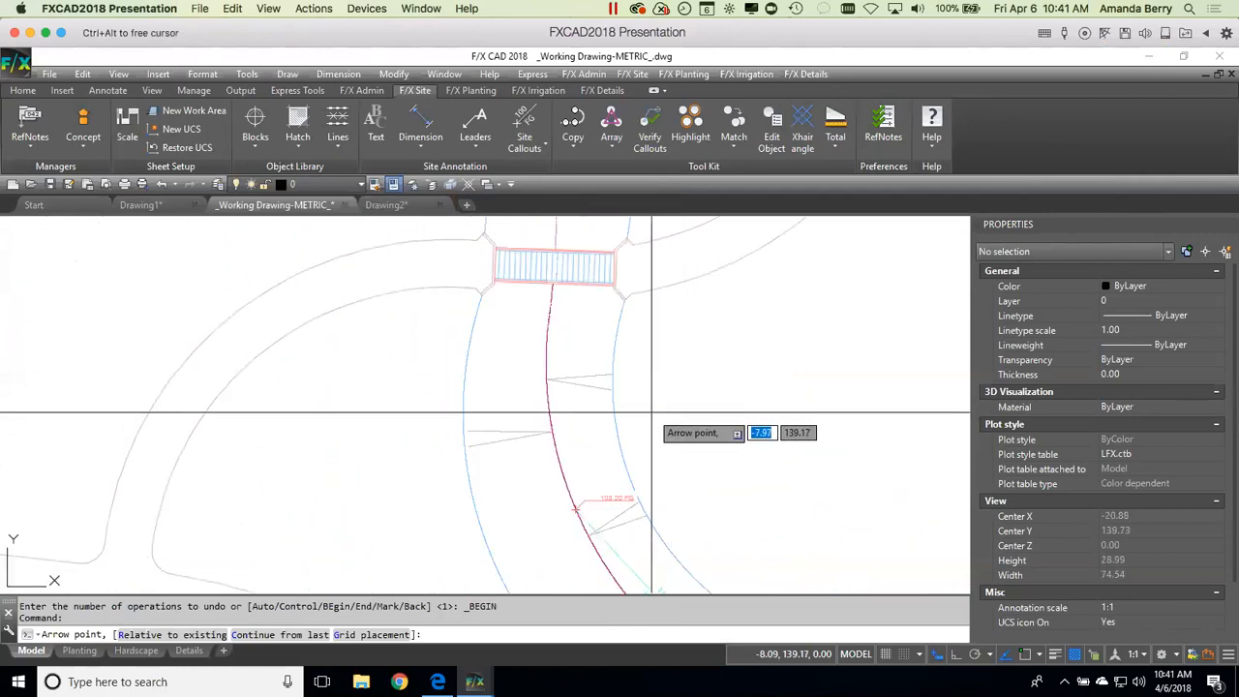
{"action": "type", "text": "c"}
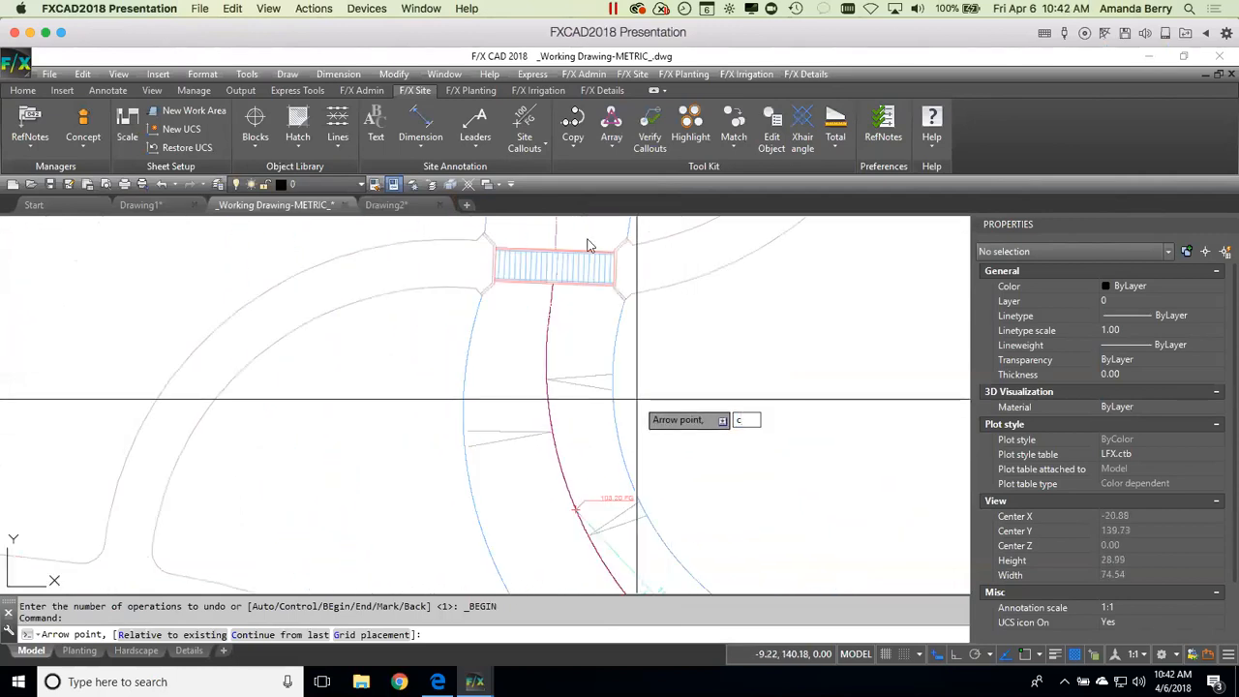
{"action": "key", "text": "Return"}
{"action": "type", "text": "2"}
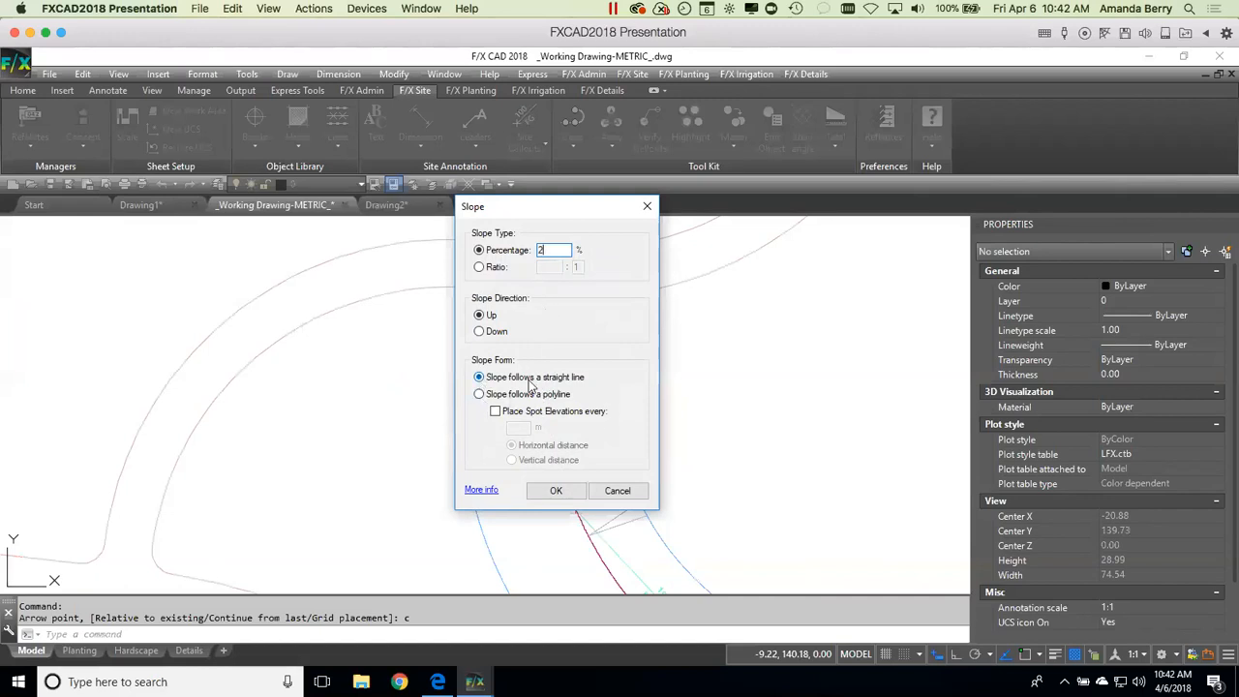
{"action": "left_click", "coordinate": [559, 491]}
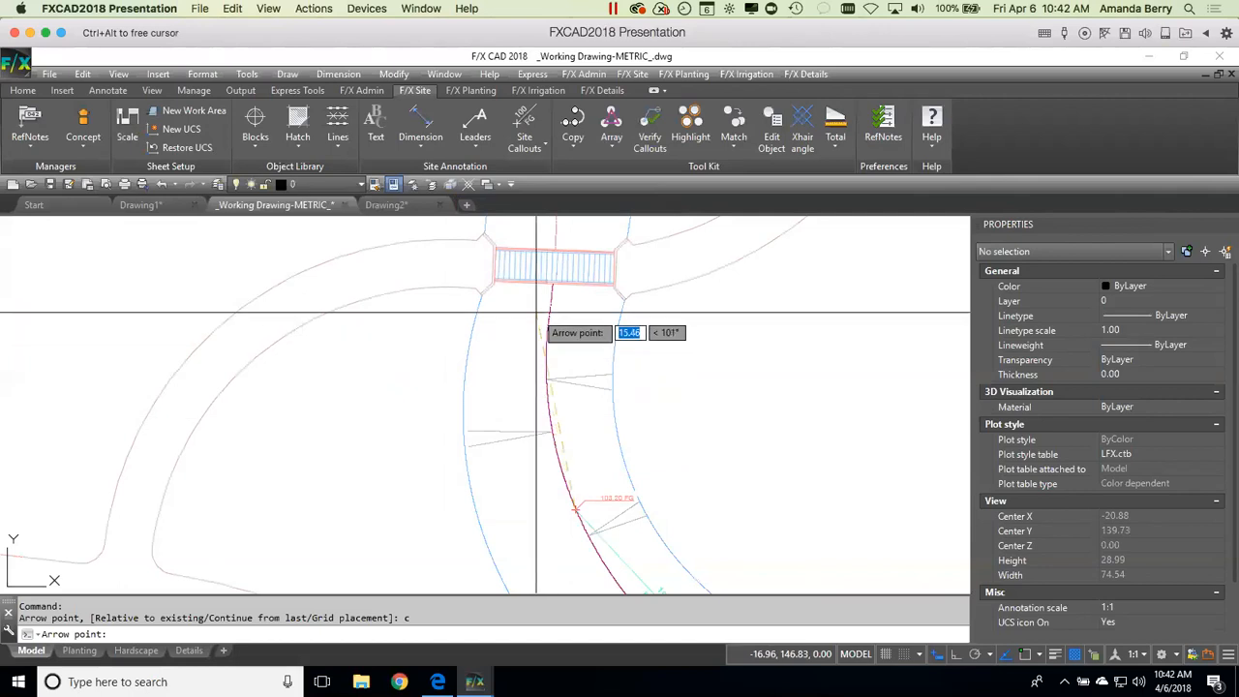
{"action": "key", "text": "Escape"}
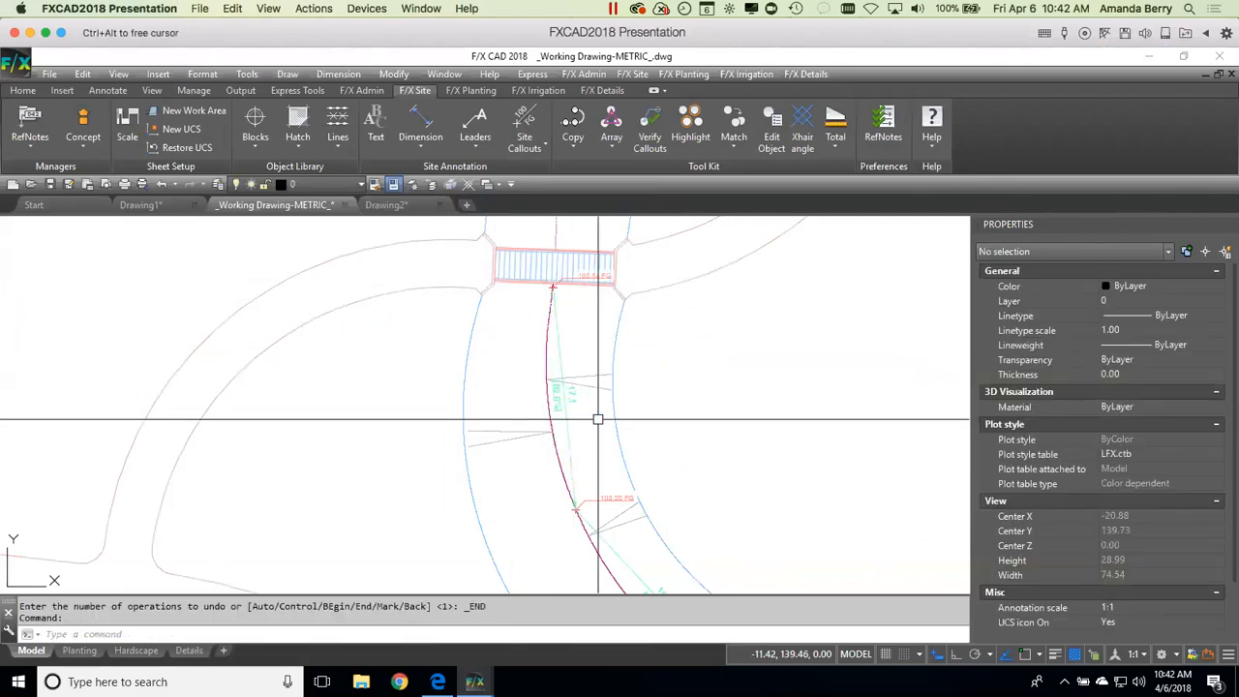
Step: Add a slope callout between the 103.20 FG spot elevation and the adjacent lower spot elevation along the swale
{"action": "left_click", "coordinate": [517, 146]}
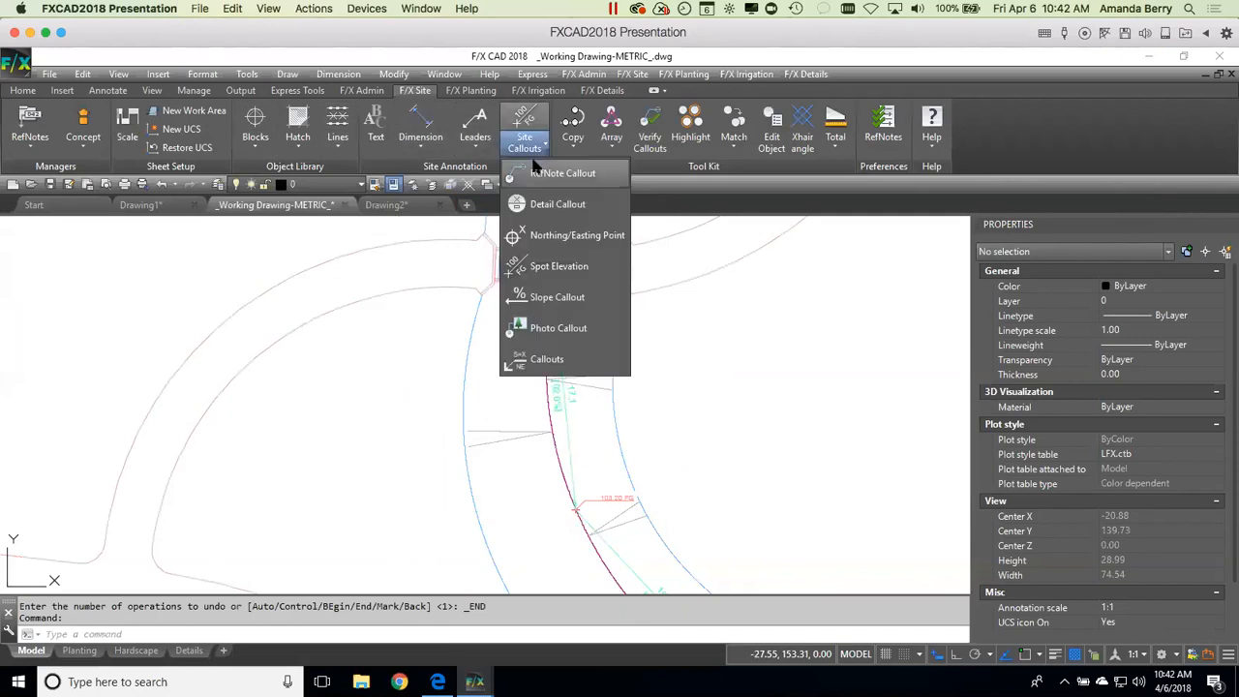
{"action": "left_click", "coordinate": [568, 297]}
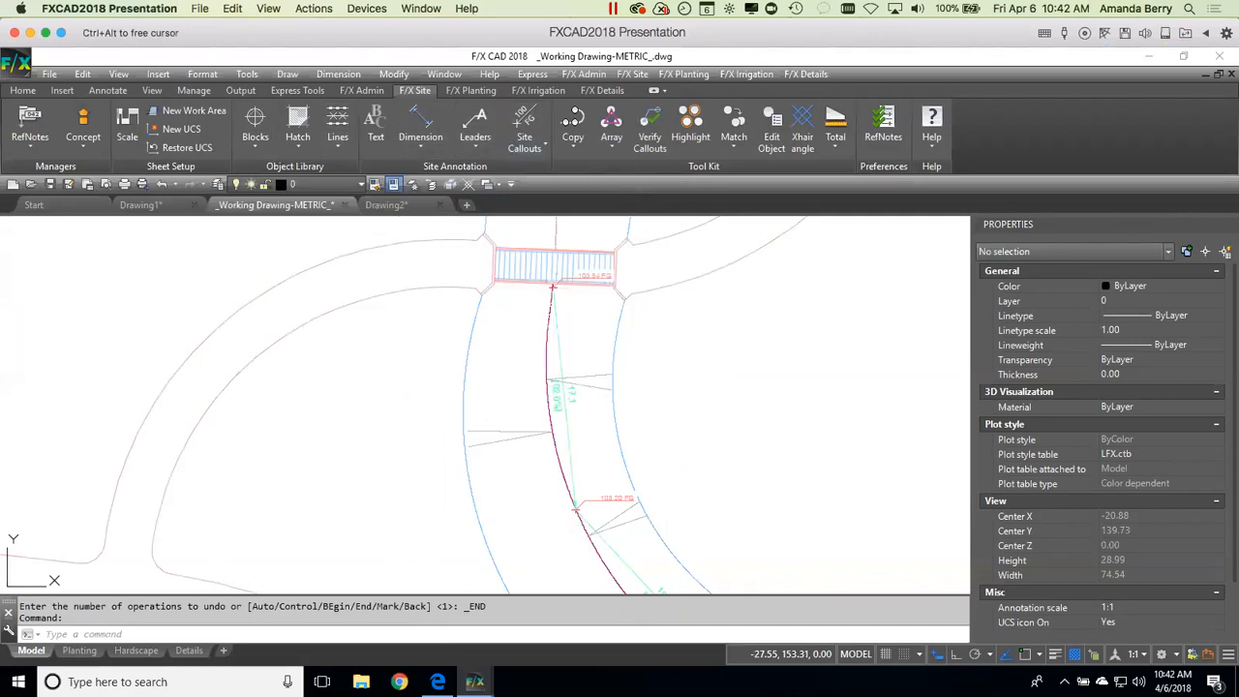
{"action": "middle_click_drag", "start_coordinate": [639, 533], "coordinate": [566, 360]}
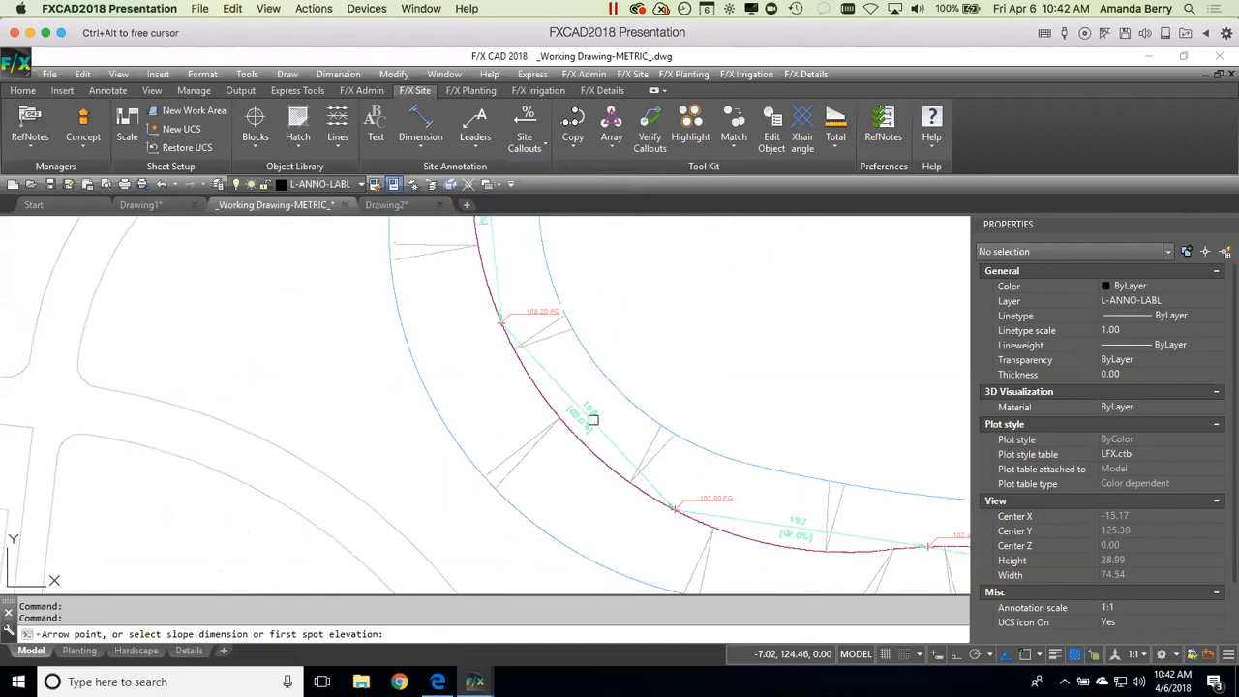
{"action": "left_click", "coordinate": [537, 303]}
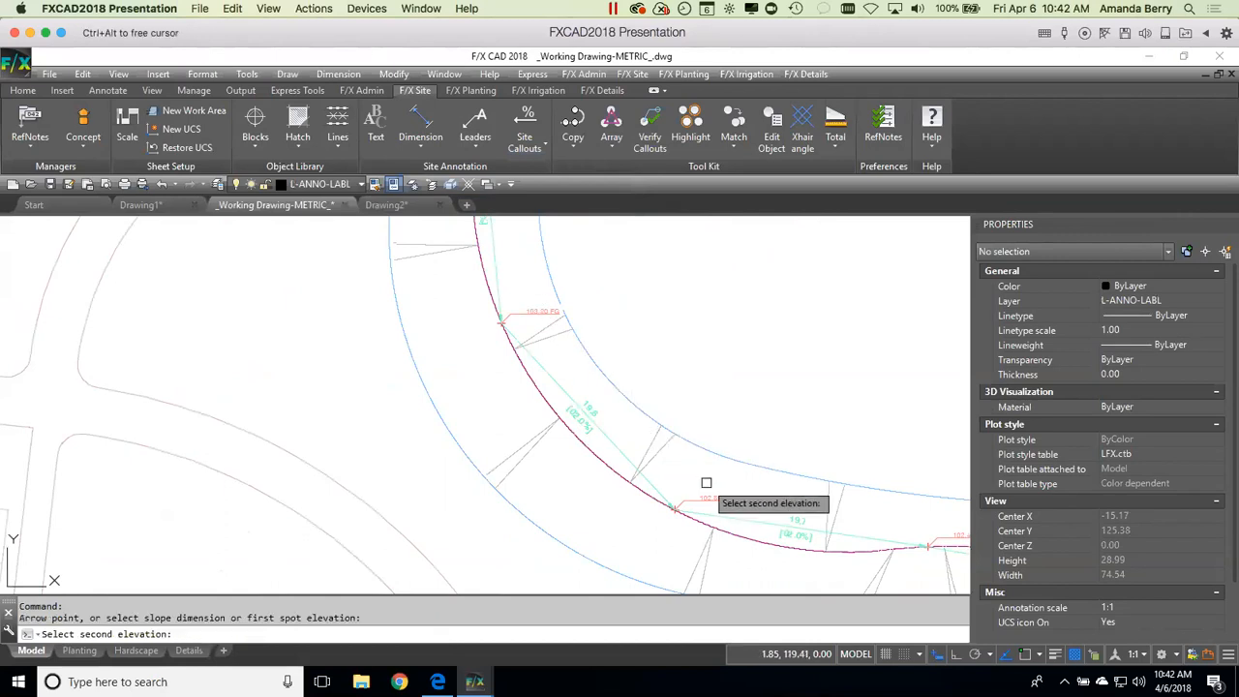
{"action": "left_click", "coordinate": [688, 483]}
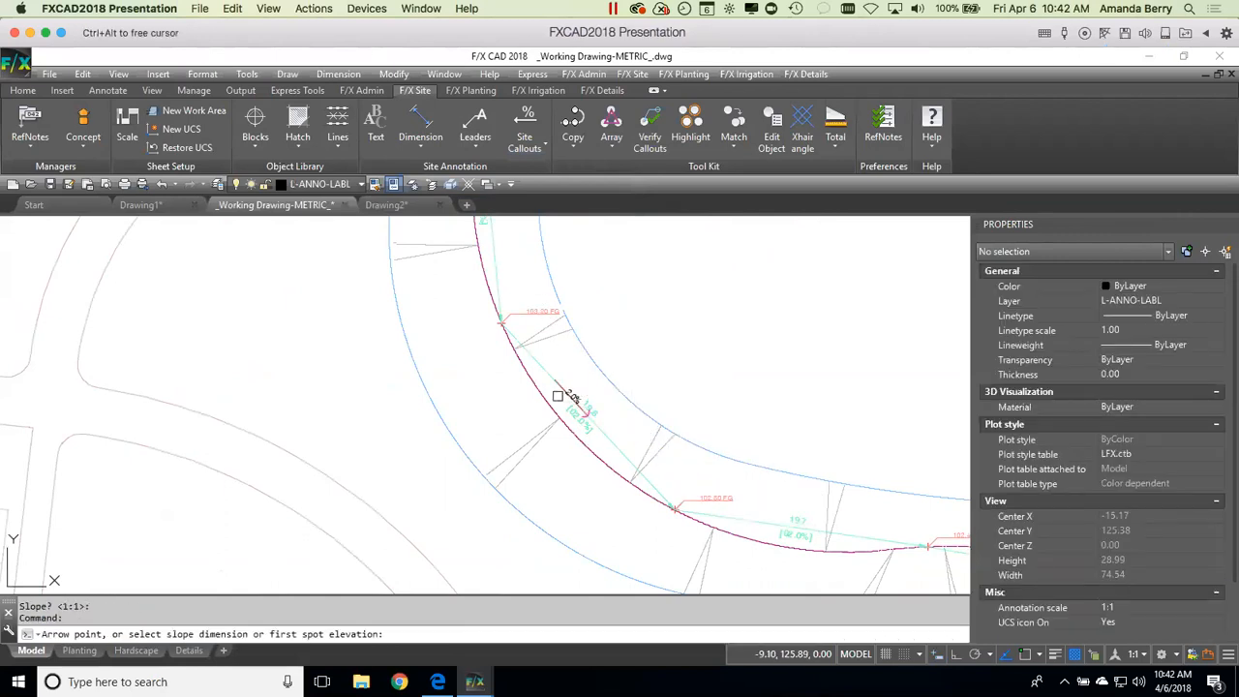
{"action": "key", "text": "Return"}
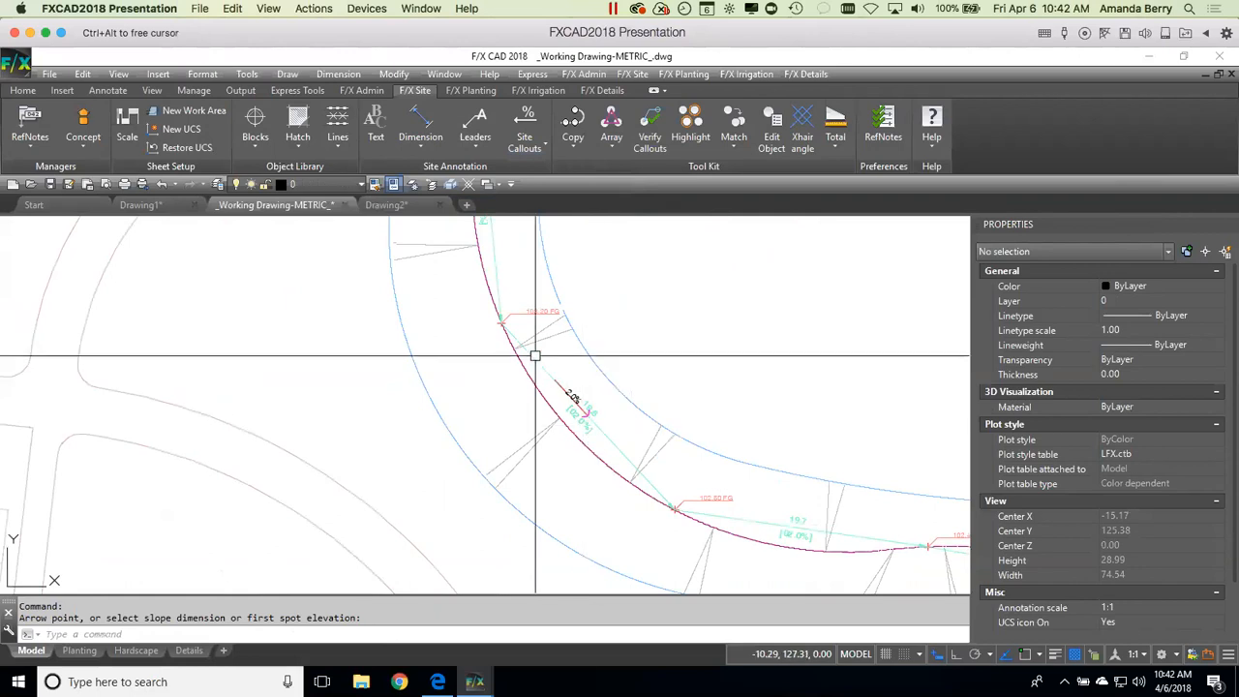
{"action": "left_click", "coordinate": [573, 406]}
{"action": "left_click", "coordinate": [573, 408]}
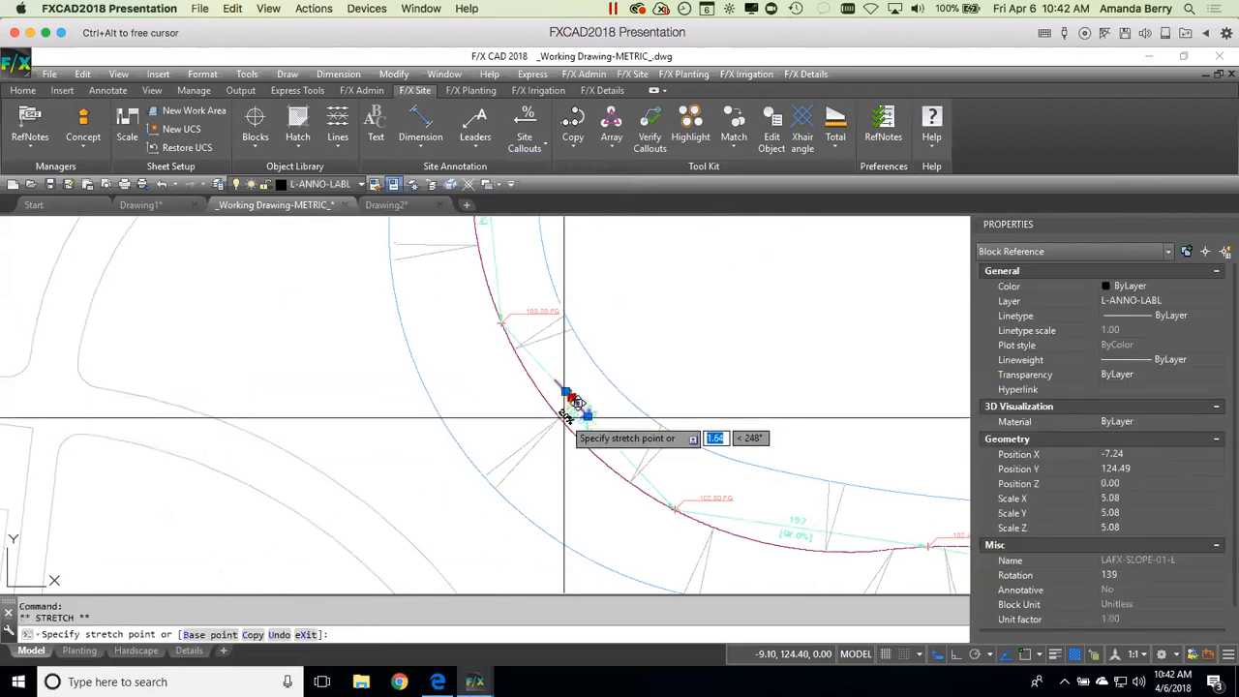
{"action": "key", "text": "Escape"}
Step: Dimension the building's short outer wall, between its outer corner and the recess corner, with the dimension line offset outside the wall
{"action": "scroll", "coordinate": [592, 388], "scroll_direction": "down", "scroll_amount": 5}
{"action": "mouse_move", "coordinate": [717, 412]}
{"action": "middle_mouse_down"}
{"action": "mouse_move", "coordinate": [725, 471]}
{"action": "mouse_move", "coordinate": [484, 376]}
{"action": "middle_mouse_up"}
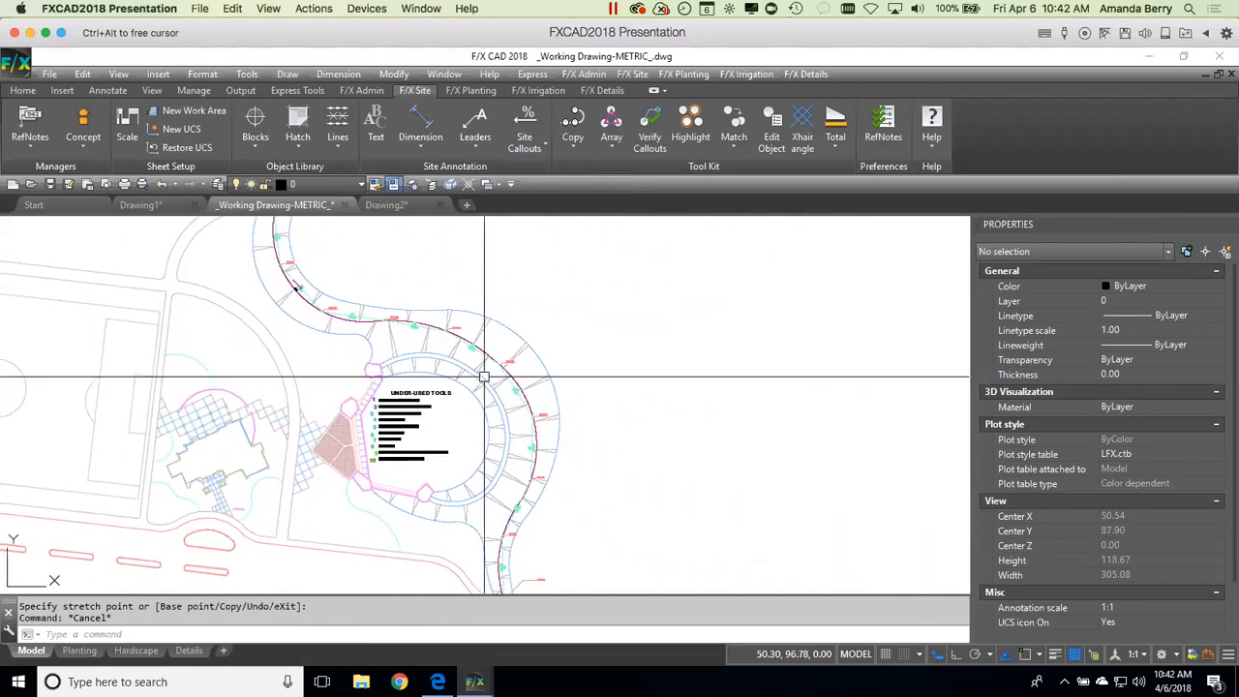
{"action": "scroll", "coordinate": [484, 377], "scroll_direction": "down", "scroll_amount": 4}
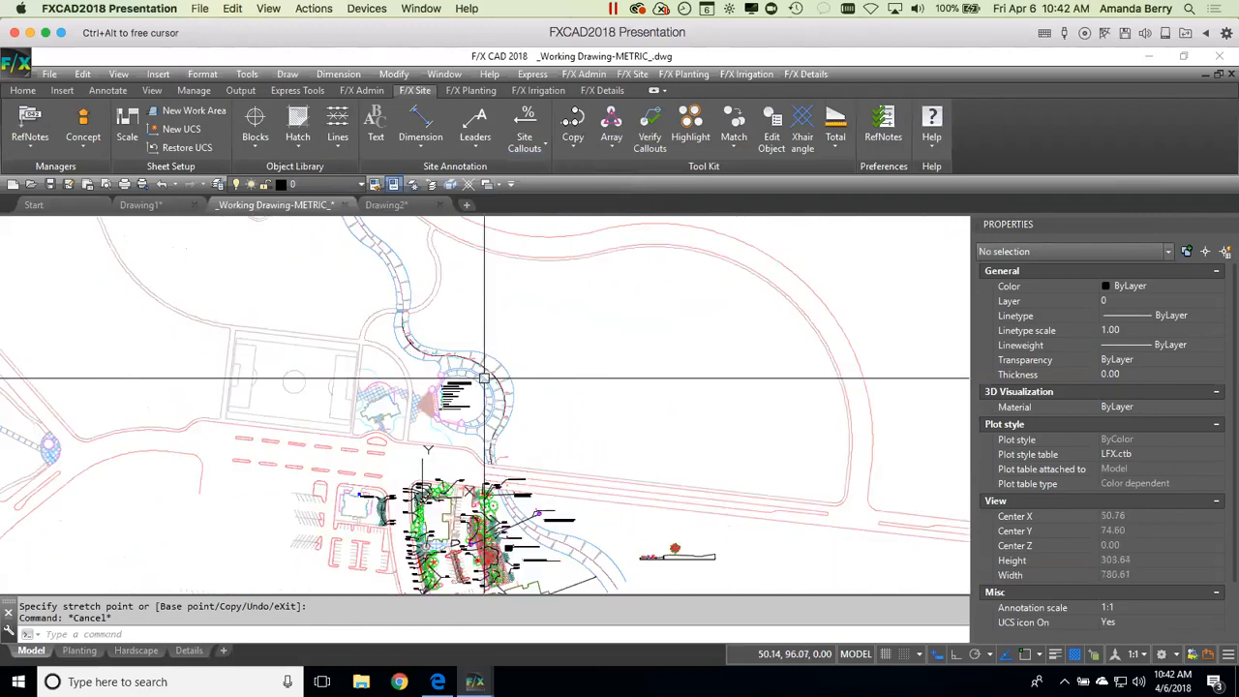
{"action": "mouse_move", "coordinate": [506, 414]}
{"action": "middle_mouse_down"}
{"action": "mouse_move", "coordinate": [429, 397]}
{"action": "mouse_move", "coordinate": [440, 338]}
{"action": "mouse_move", "coordinate": [452, 338]}
{"action": "middle_mouse_up"}
{"action": "scroll", "coordinate": [477, 414], "scroll_direction": "up", "scroll_amount": 10}
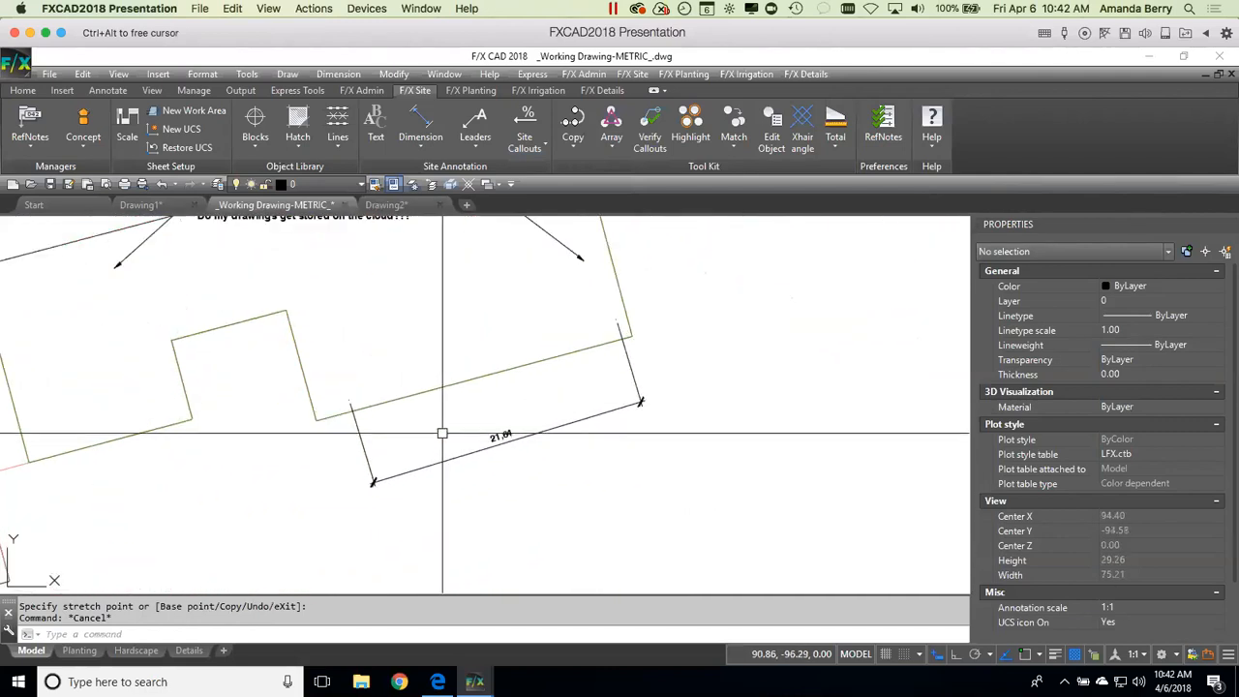
{"action": "mouse_move", "coordinate": [462, 435]}
{"action": "middle_mouse_down"}
{"action": "mouse_move", "coordinate": [530, 400]}
{"action": "mouse_move", "coordinate": [586, 410]}
{"action": "middle_mouse_up"}
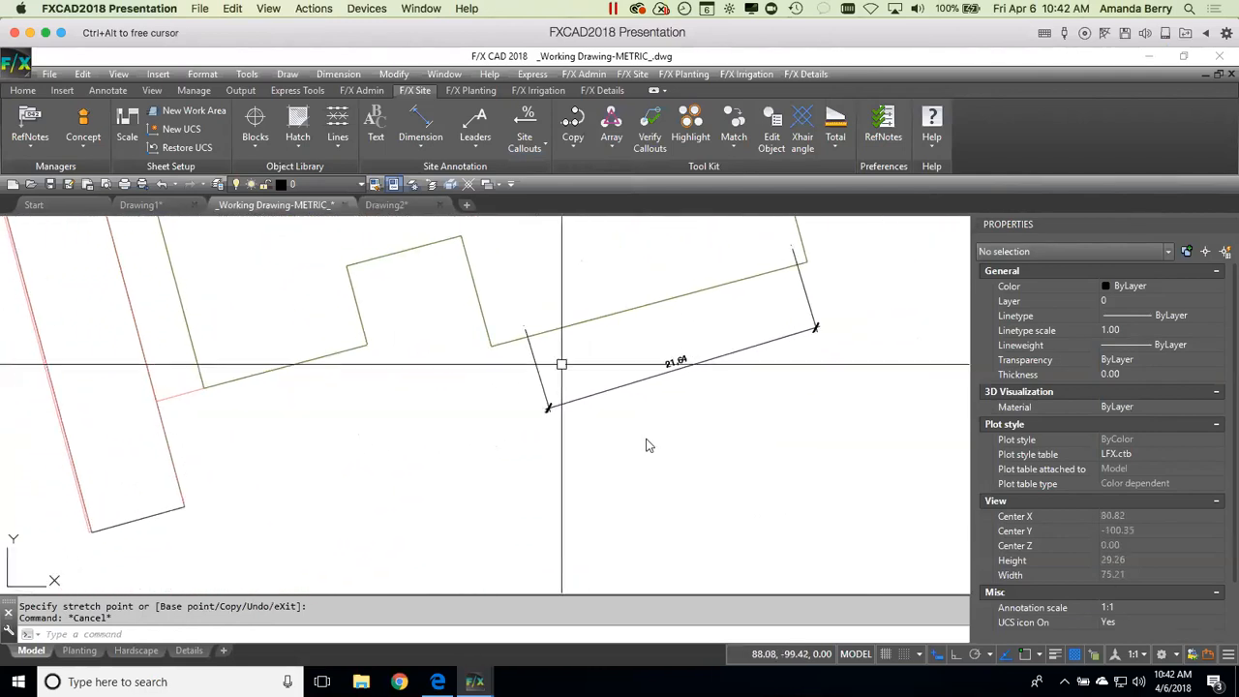
{"action": "left_click", "coordinate": [420, 124]}
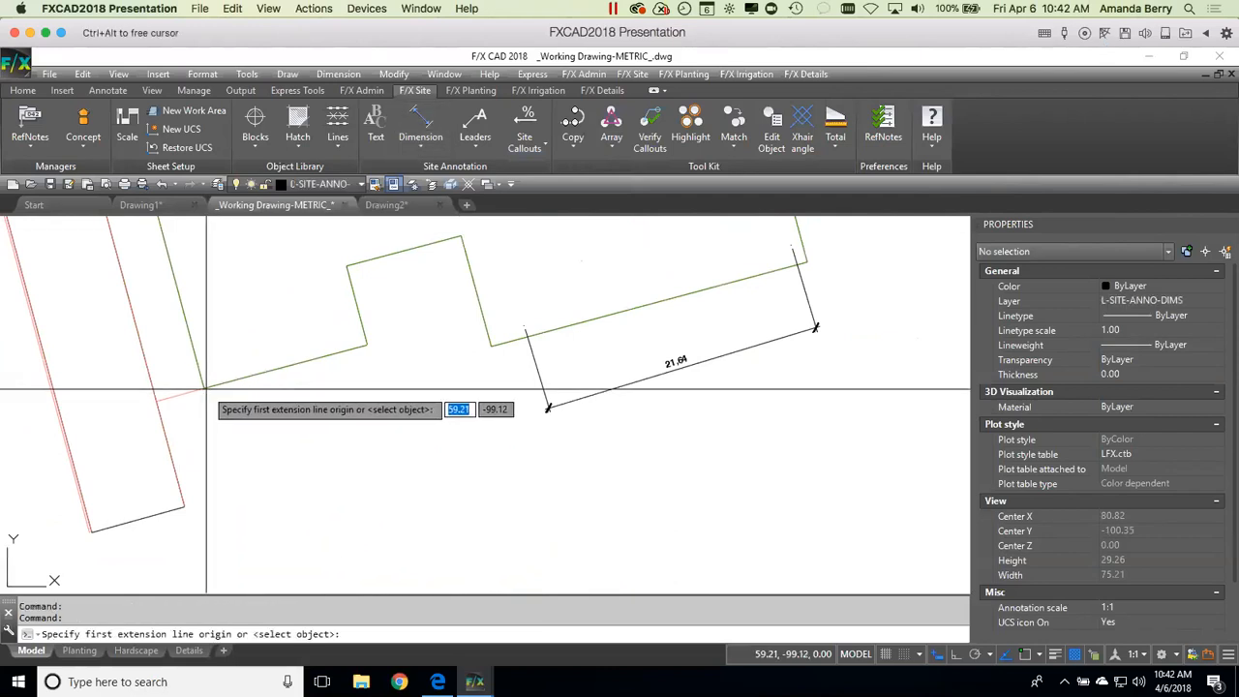
{"action": "left_click", "coordinate": [203, 386]}
{"action": "left_click", "coordinate": [364, 346]}
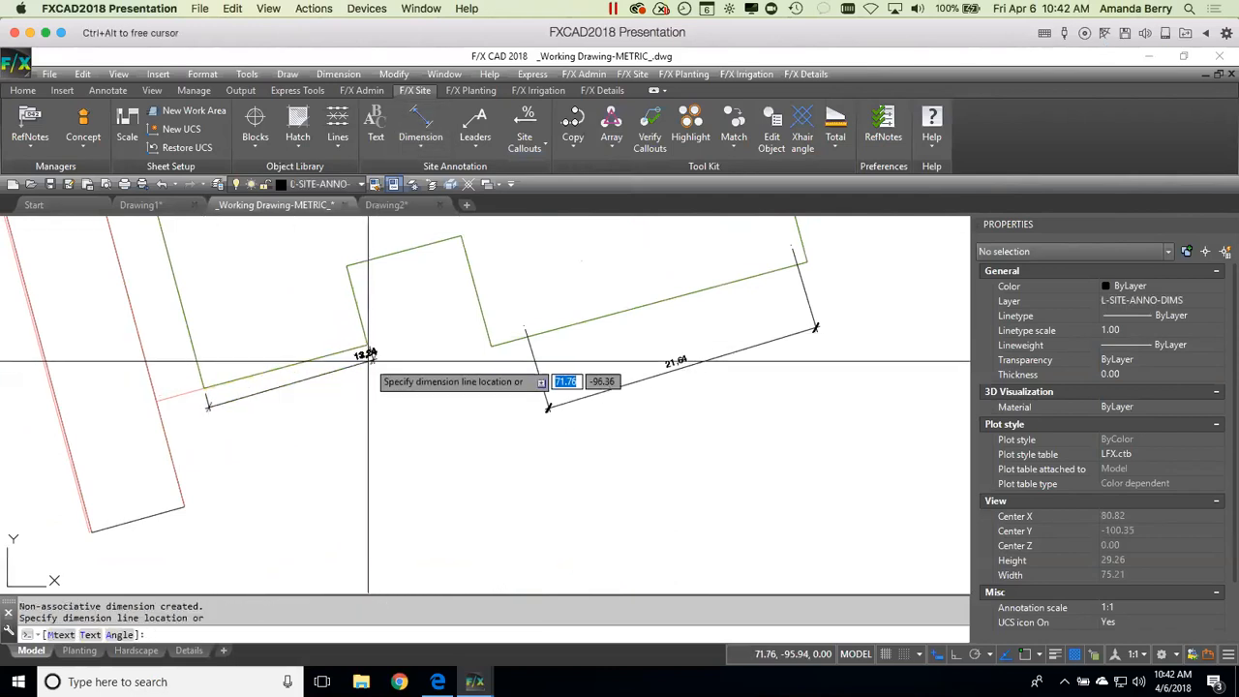
{"action": "left_click", "coordinate": [363, 484]}
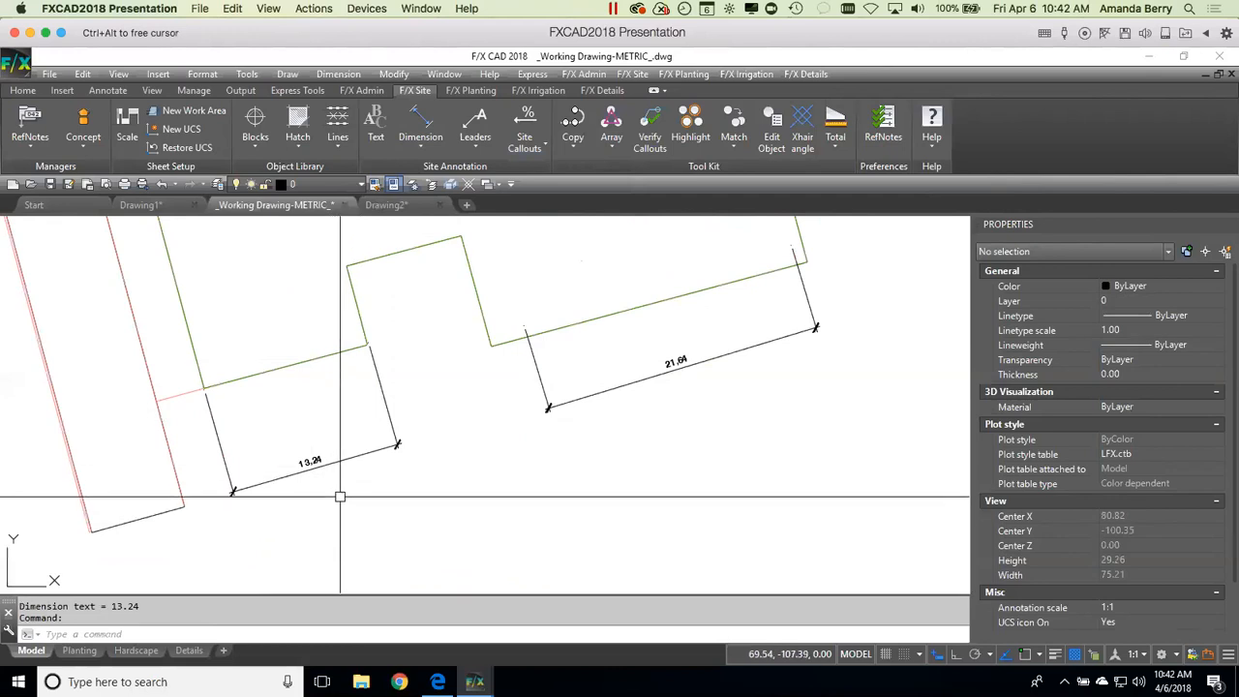
Step: Open the Dimension Style Manager with DIMSTYLE and move it clear of the new wall dimension
{"action": "middle_click_drag", "start_coordinate": [346, 499], "coordinate": [483, 486]}
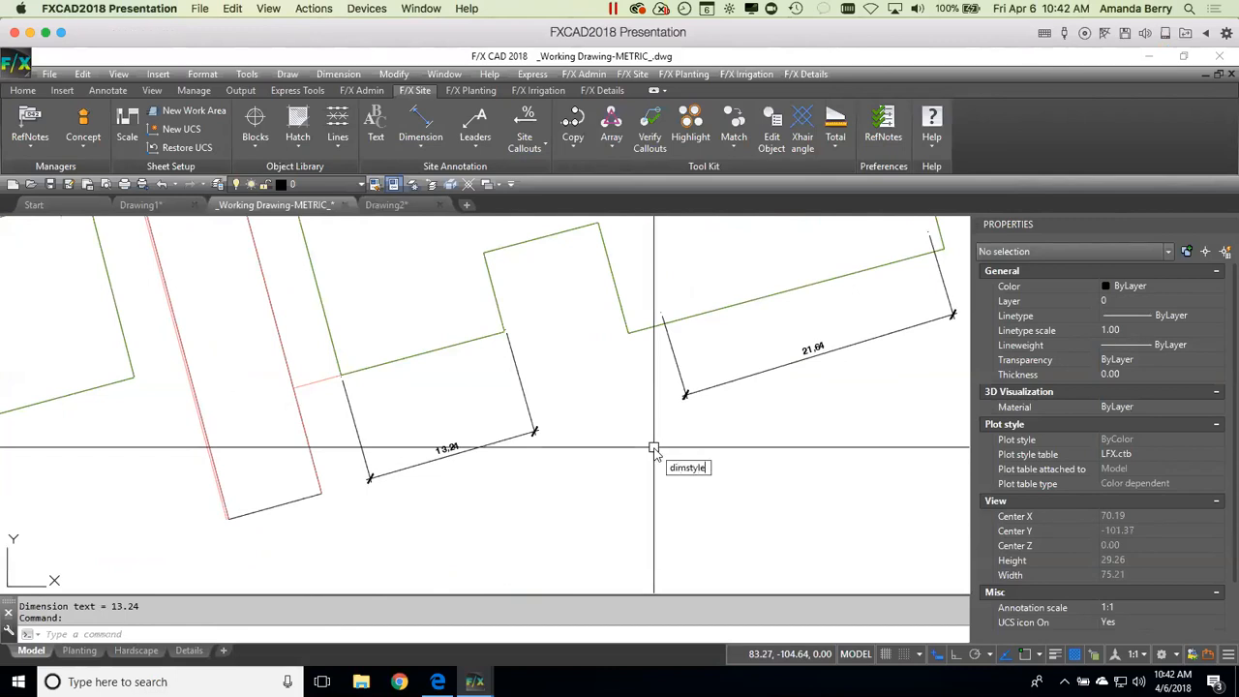
{"action": "key", "text": "Return"}
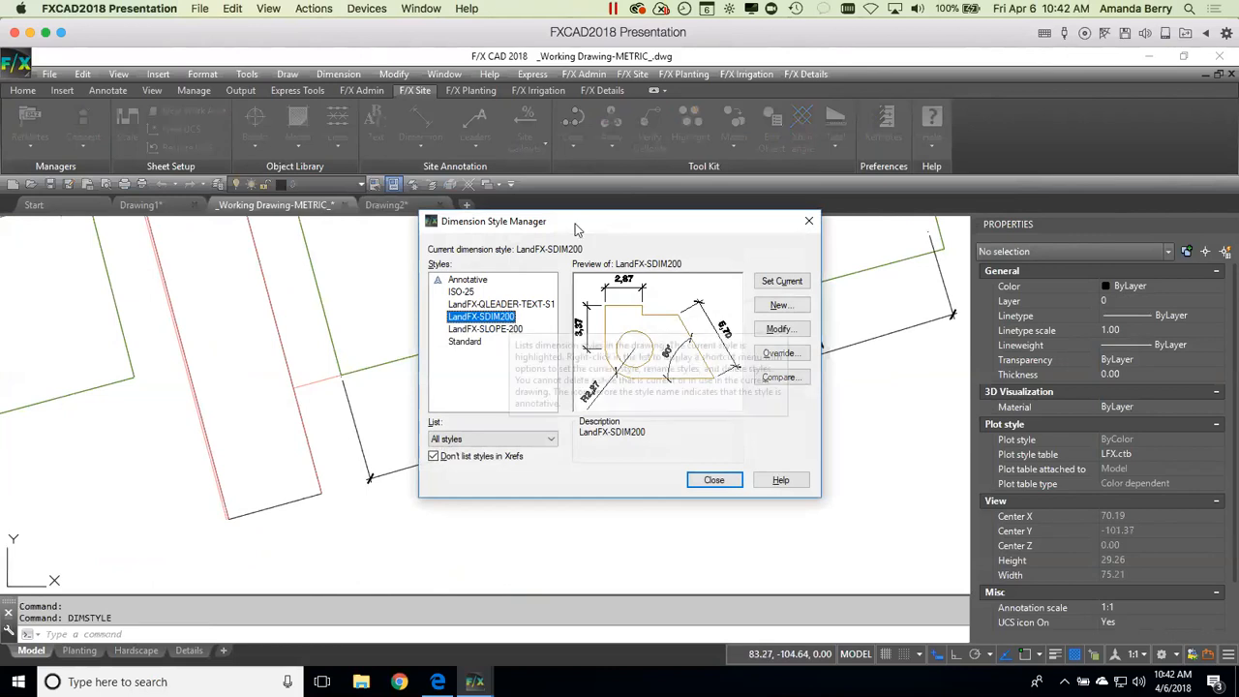
{"action": "left_click_drag", "start_coordinate": [575, 224], "coordinate": [710, 190]}
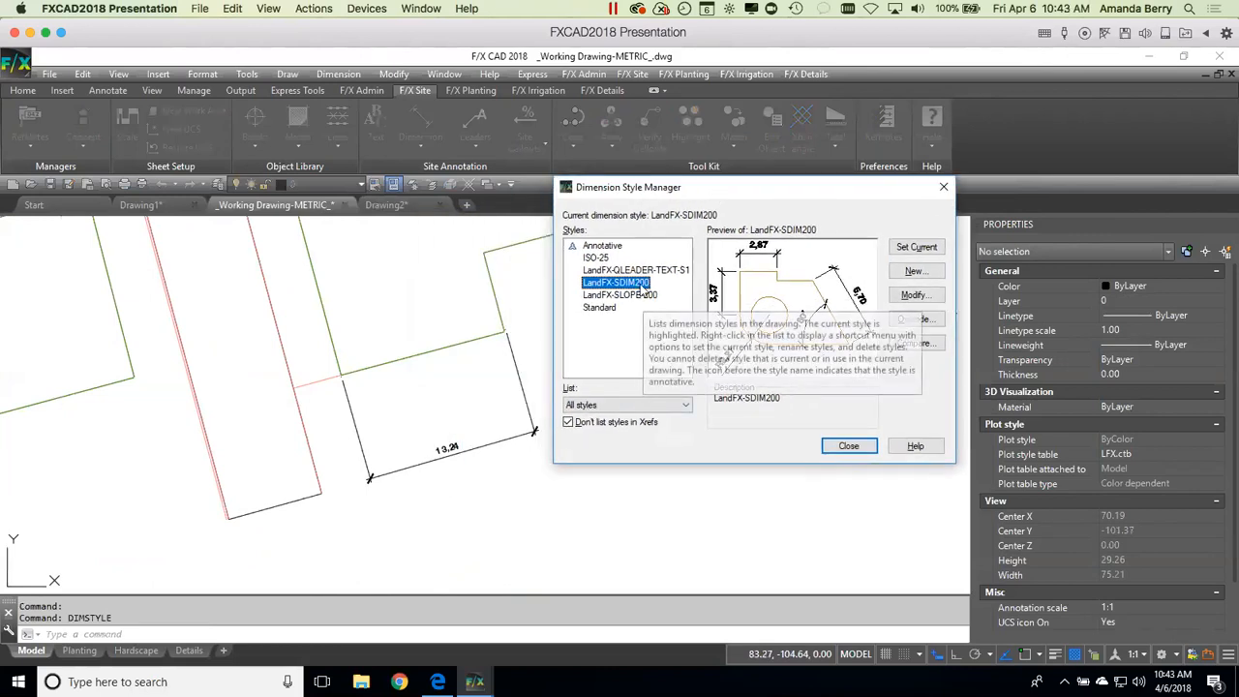
Step: Modify the LandFX-SDIM200 dimension style to use Closed filled arrowheads and close the Dimension Style Manager
{"action": "left_click", "coordinate": [913, 296]}
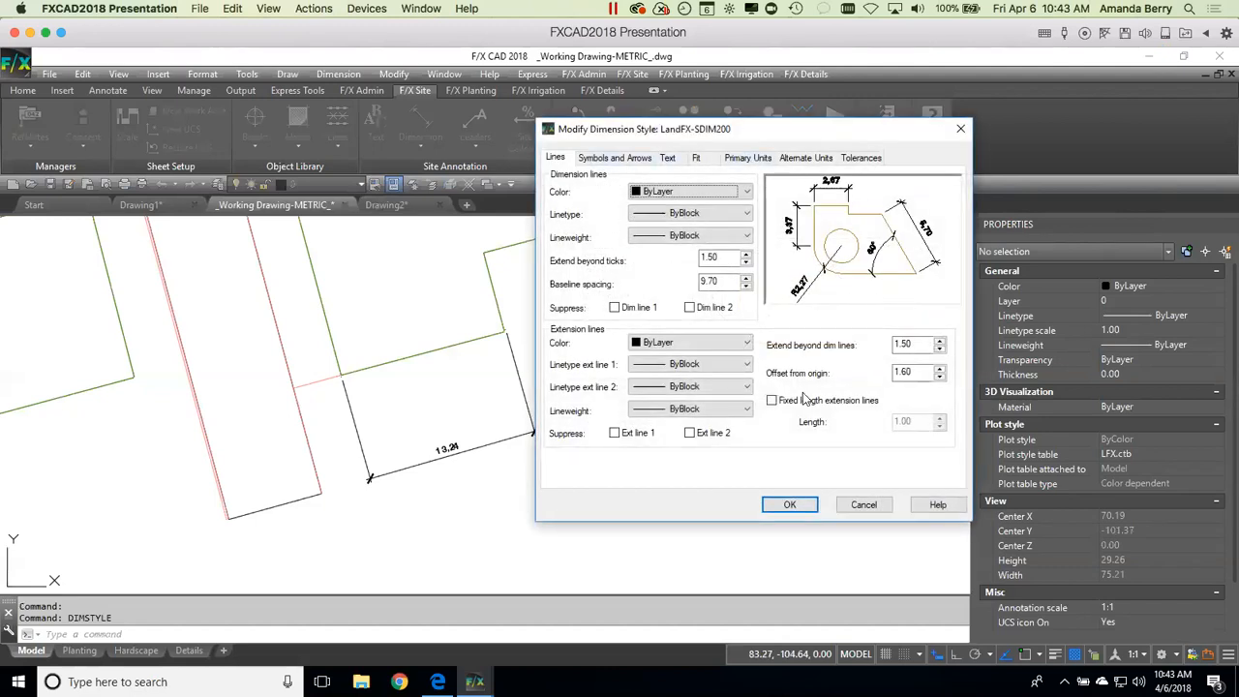
{"action": "left_click", "coordinate": [631, 159]}
{"action": "left_click", "coordinate": [637, 211]}
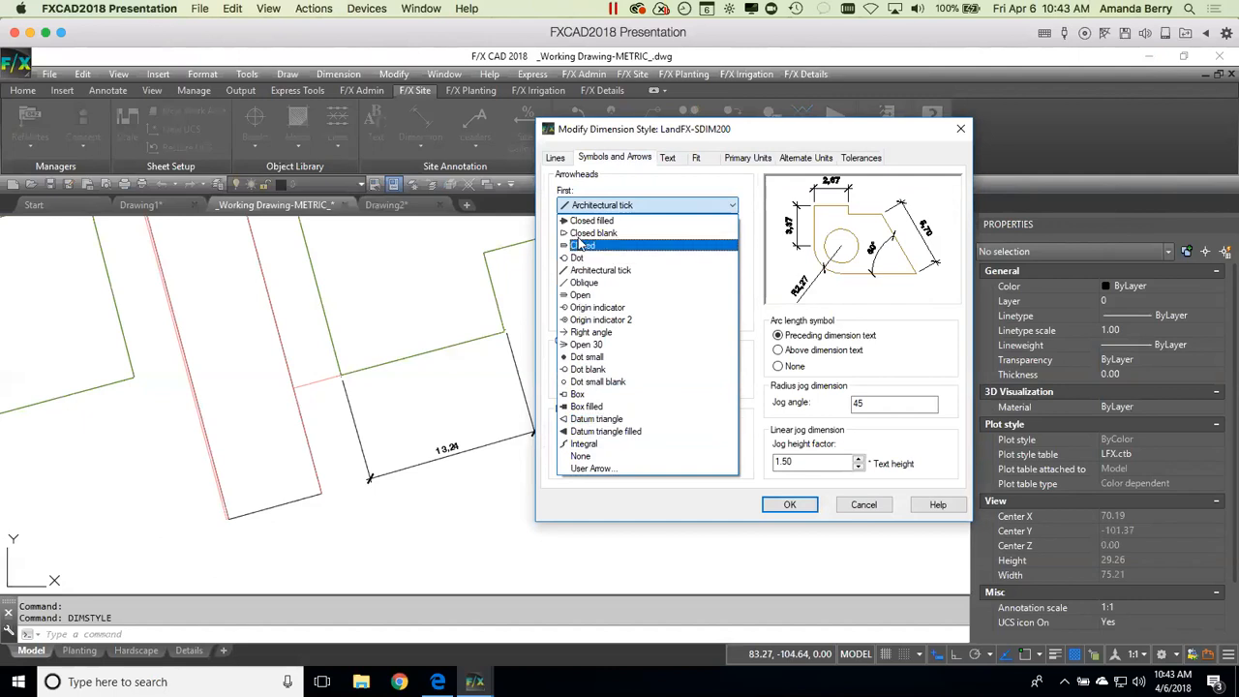
{"action": "left_click", "coordinate": [629, 222]}
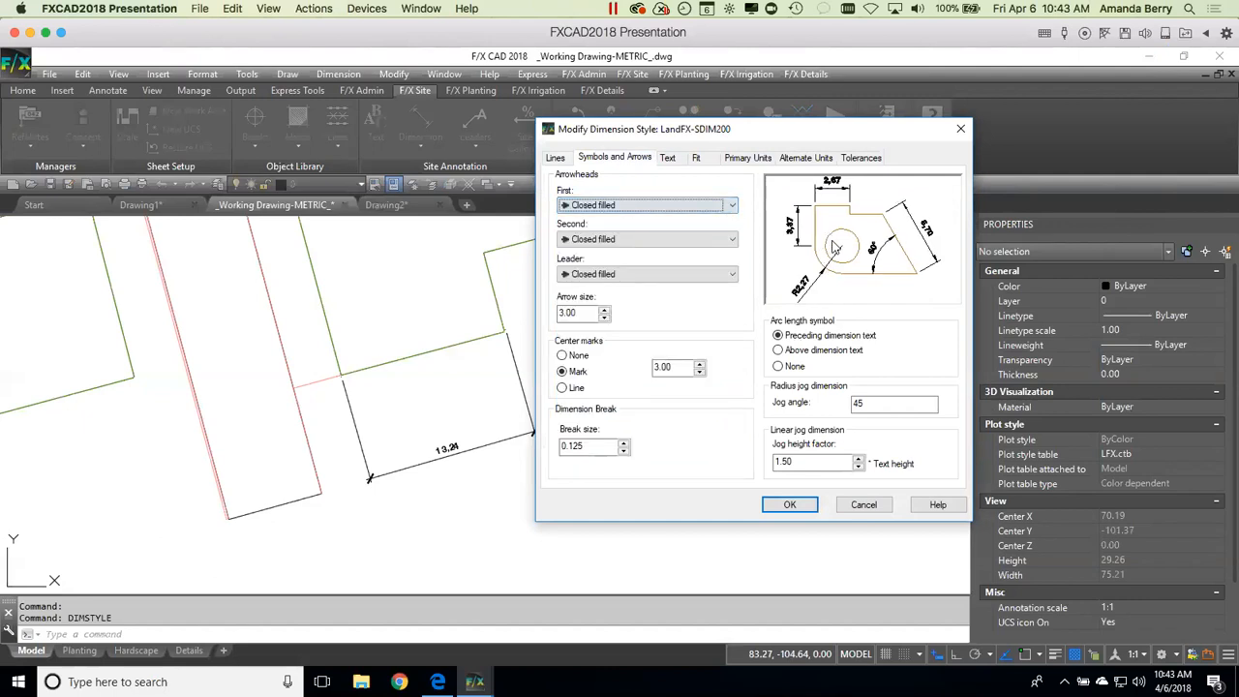
{"action": "left_click", "coordinate": [791, 505]}
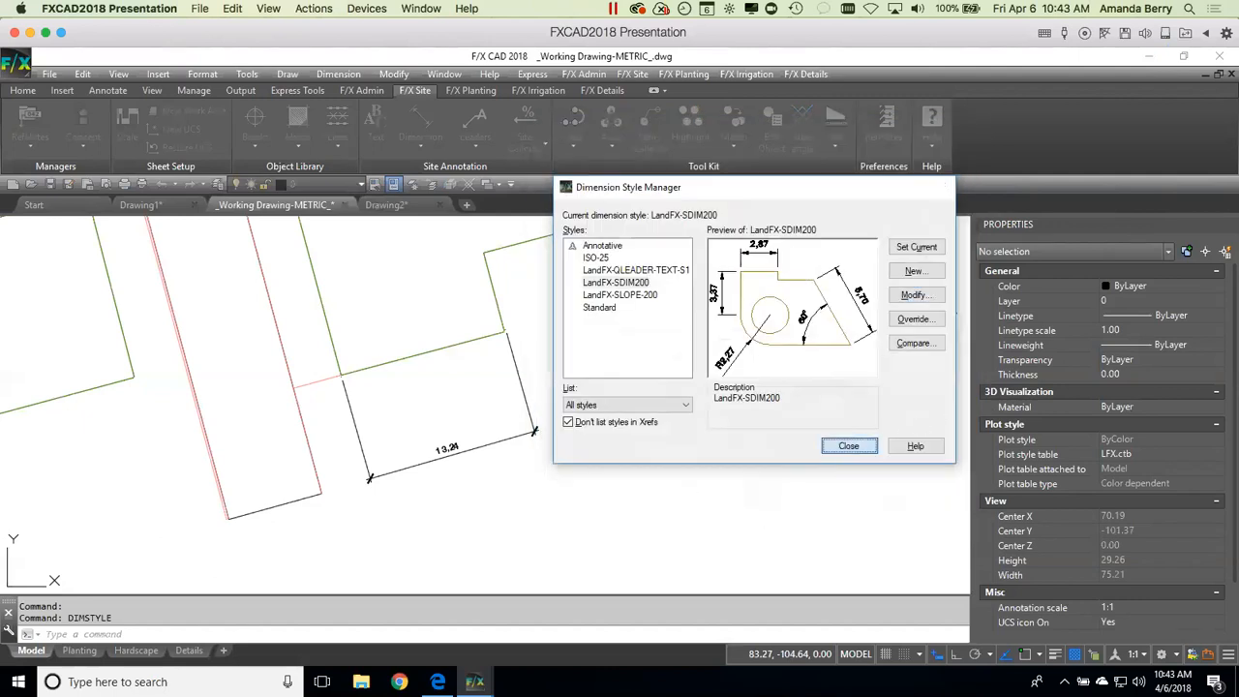
{"action": "left_click", "coordinate": [848, 445]}
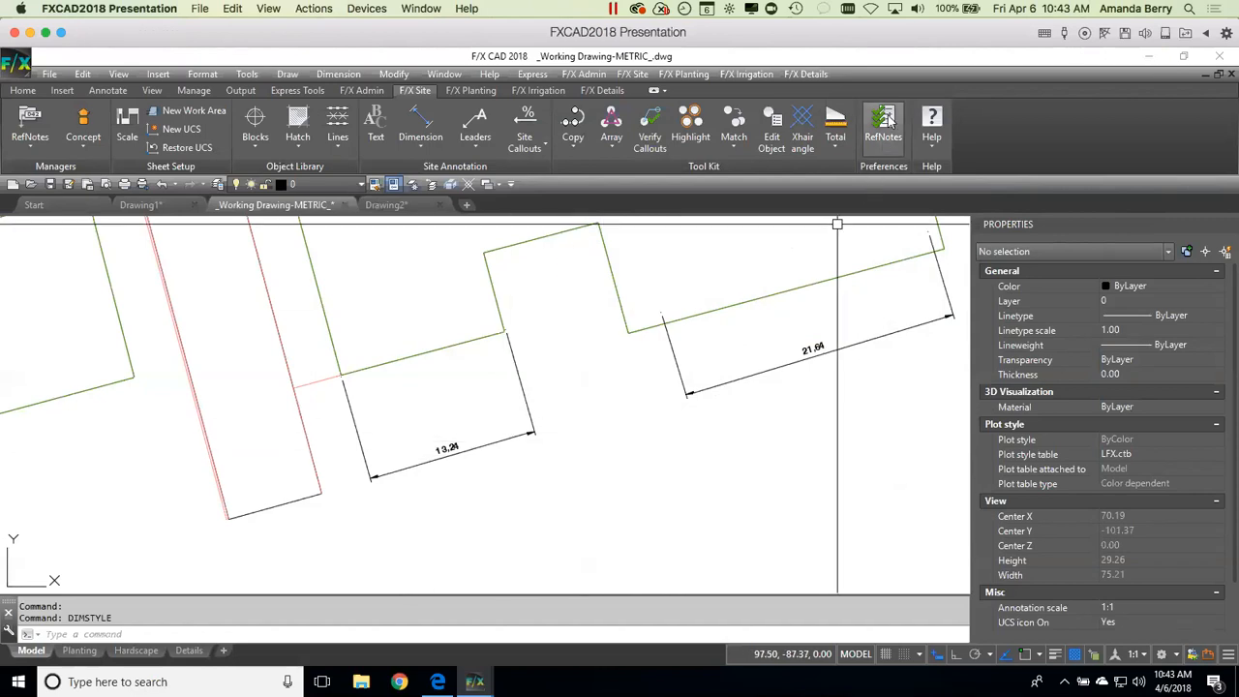
Step: Look over the Save Dimstyle options in the general preferences, and leave the preferences without saving a style
{"action": "left_click", "coordinate": [361, 90]}
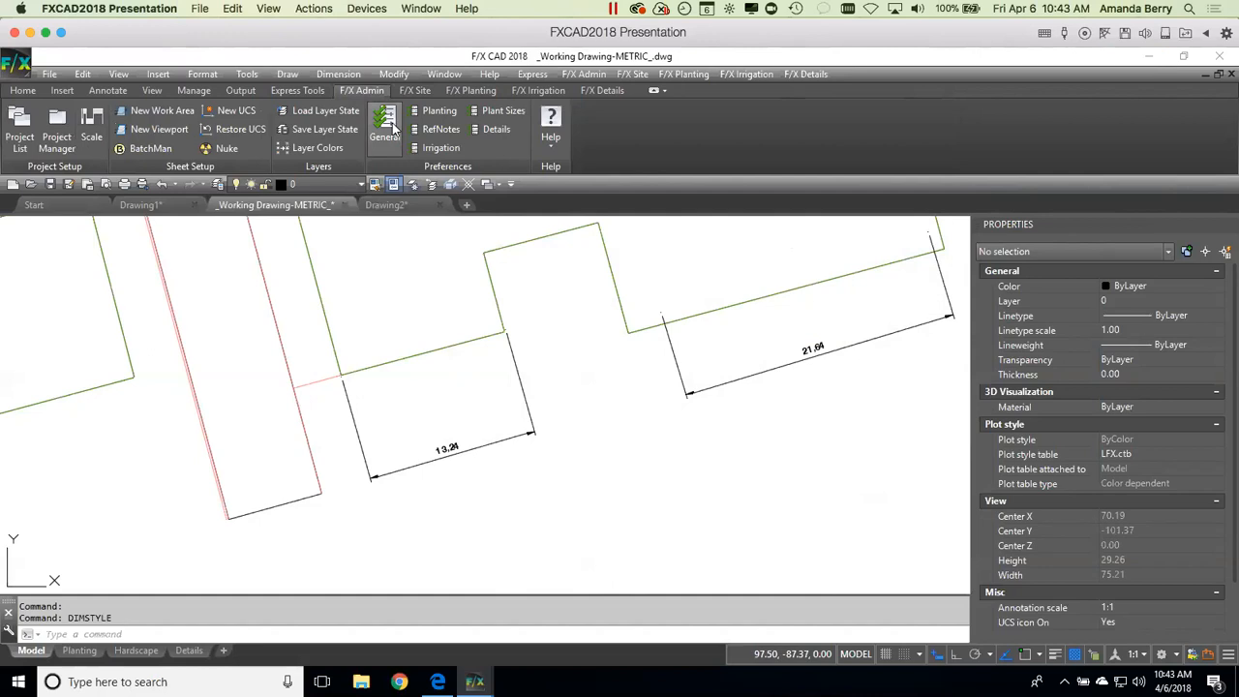
{"action": "left_click", "coordinate": [391, 128]}
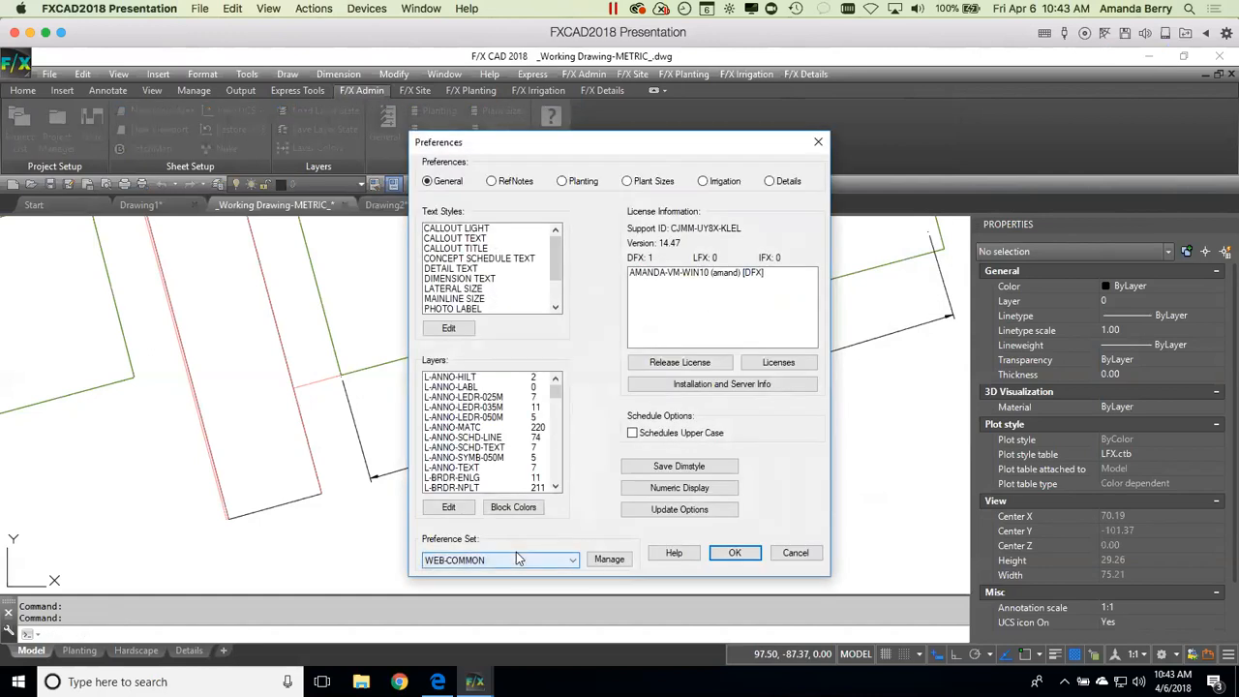
{"action": "left_click", "coordinate": [683, 467]}
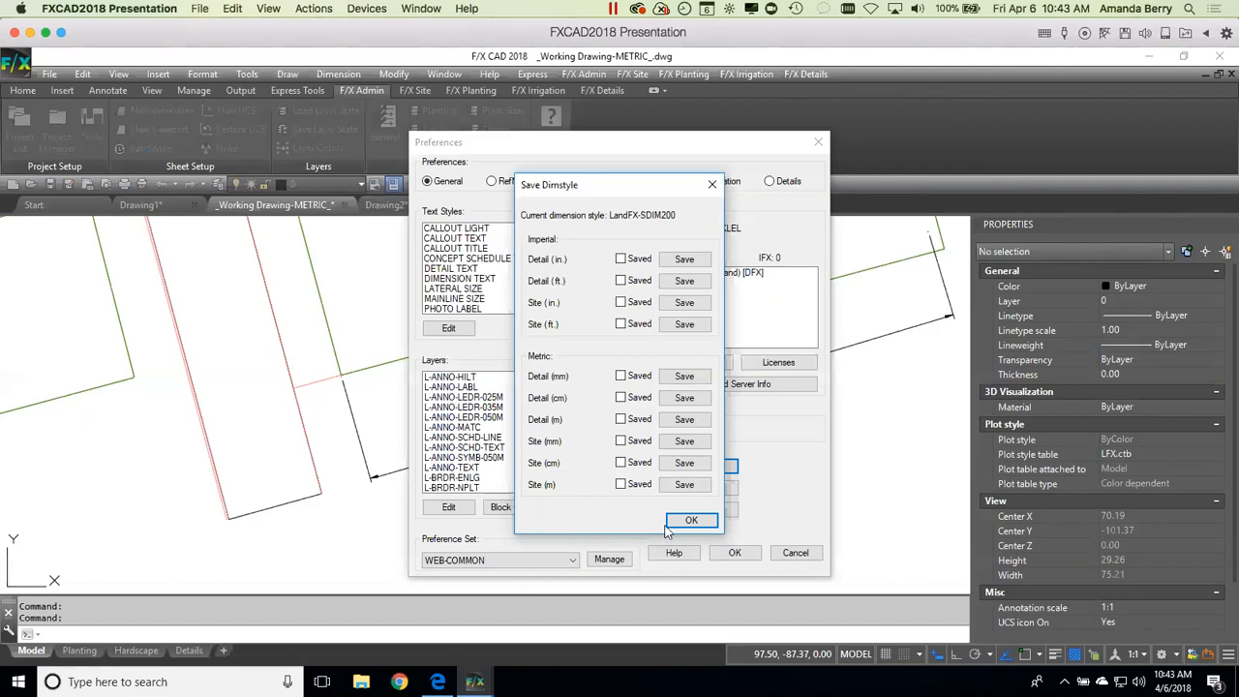
{"action": "left_click", "coordinate": [713, 185]}
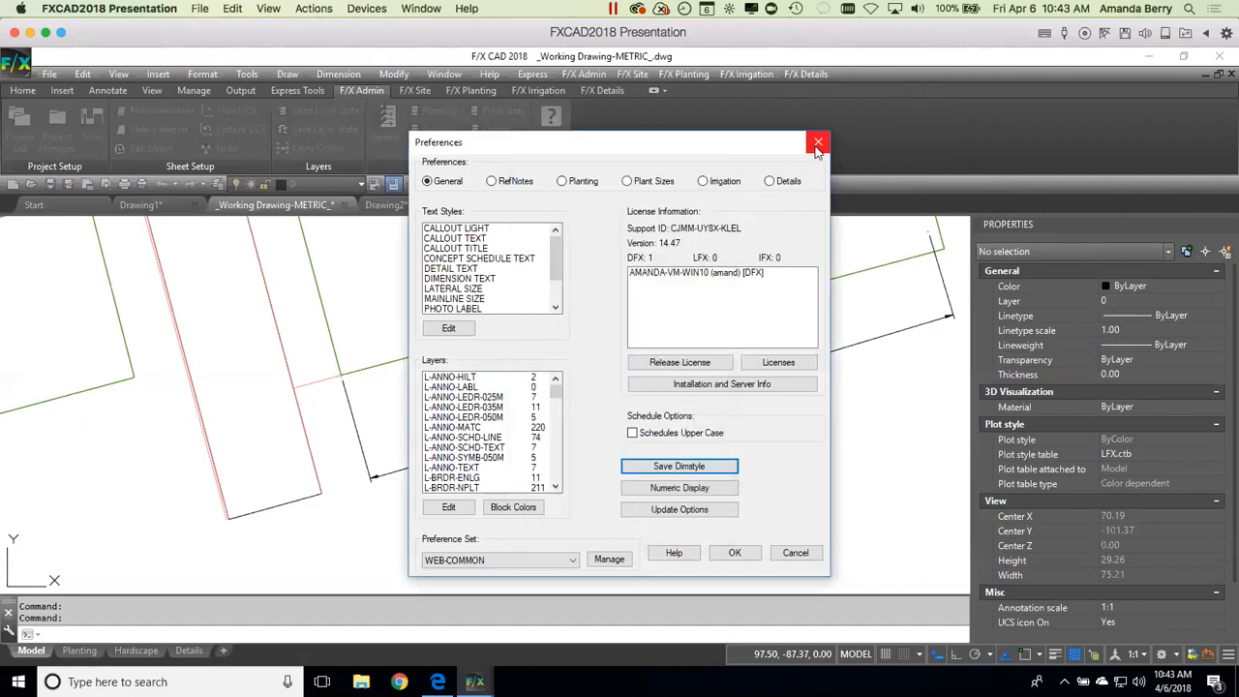
{"action": "left_click", "coordinate": [818, 143]}
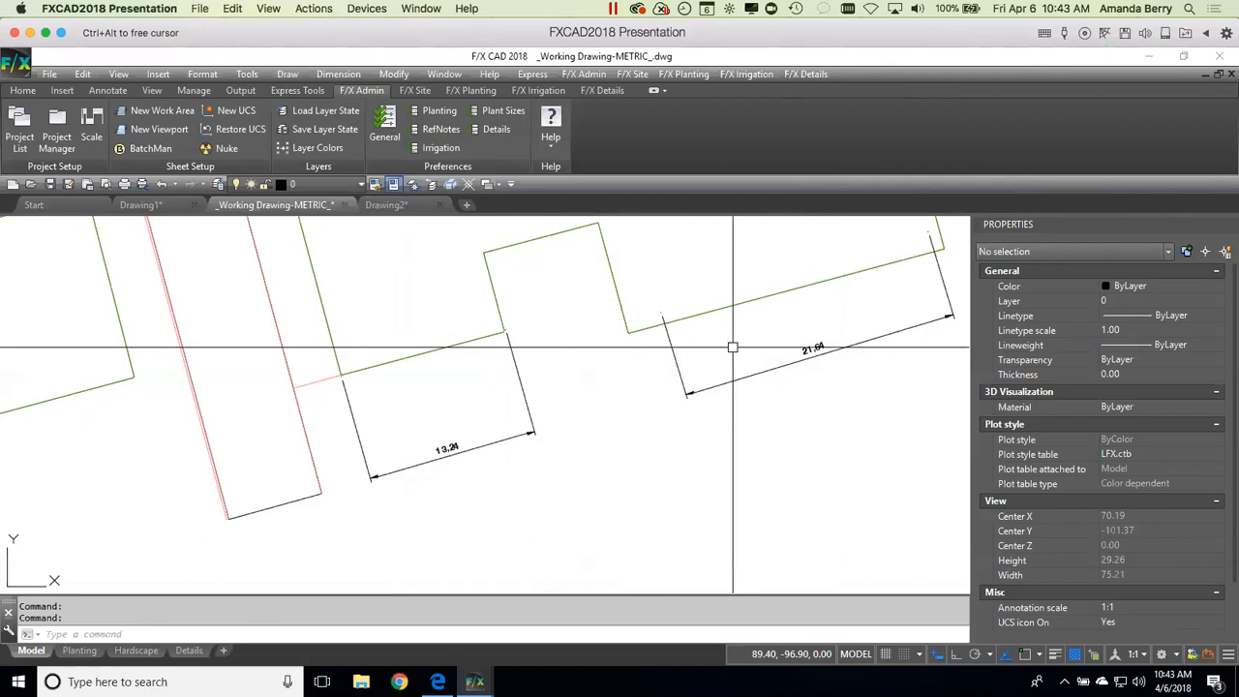
Step: Place a plant schedule with the current options in the empty area below the buildings, and close the Plant Manager
{"action": "scroll", "coordinate": [732, 347], "scroll_direction": "down", "scroll_amount": 8}
{"action": "middle_click_drag", "start_coordinate": [779, 401], "coordinate": [791, 445]}
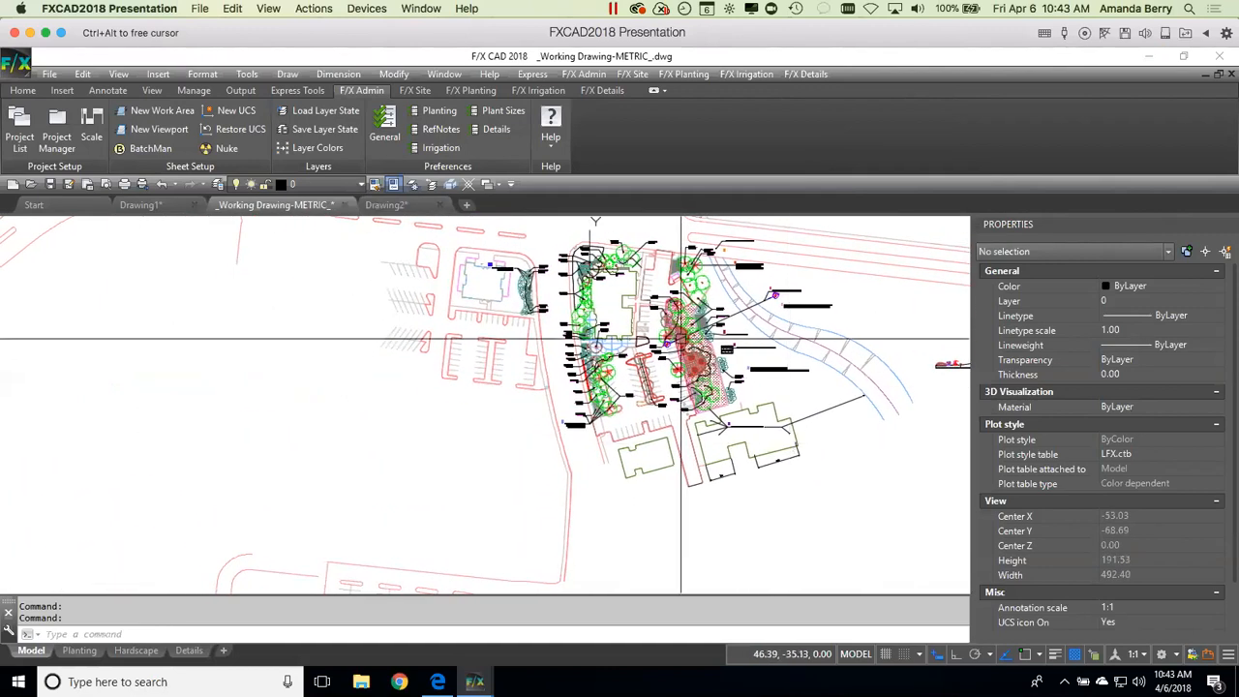
{"action": "scroll", "coordinate": [668, 340], "scroll_direction": "up", "scroll_amount": 8}
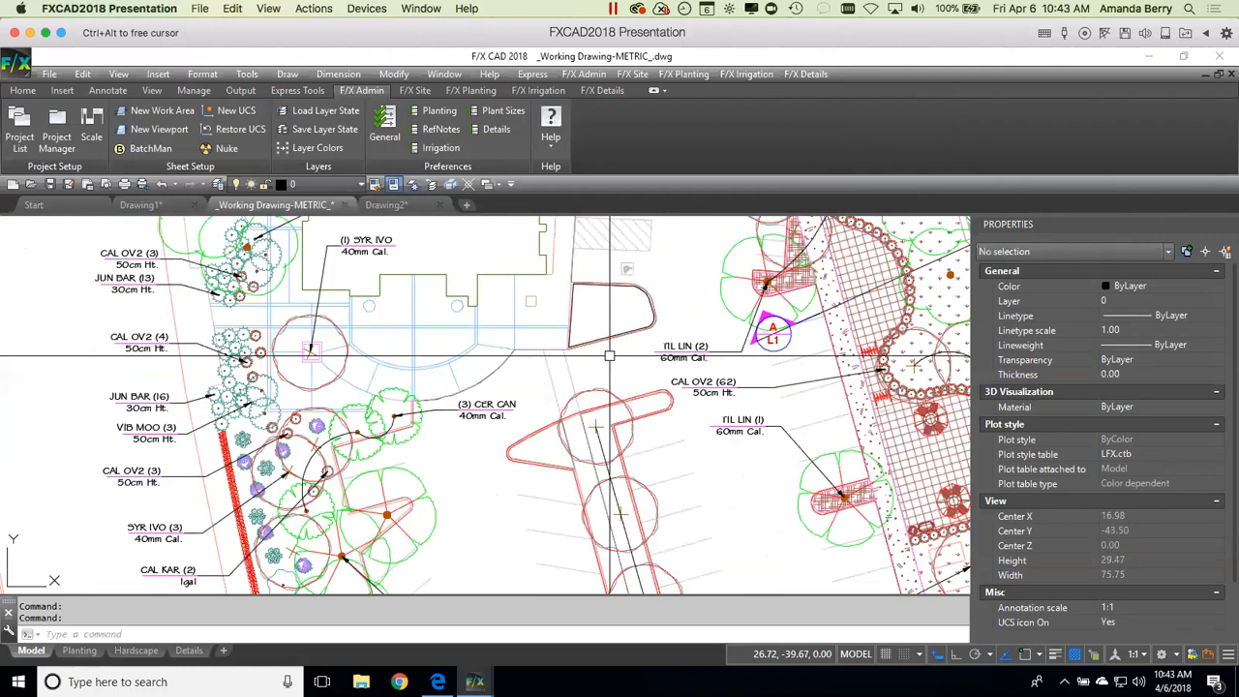
{"action": "scroll", "coordinate": [610, 356], "scroll_direction": "down", "scroll_amount": 6}
{"action": "mouse_move", "coordinate": [790, 400]}
{"action": "middle_mouse_down"}
{"action": "mouse_move", "coordinate": [661, 398]}
{"action": "mouse_move", "coordinate": [589, 339]}
{"action": "middle_mouse_up"}
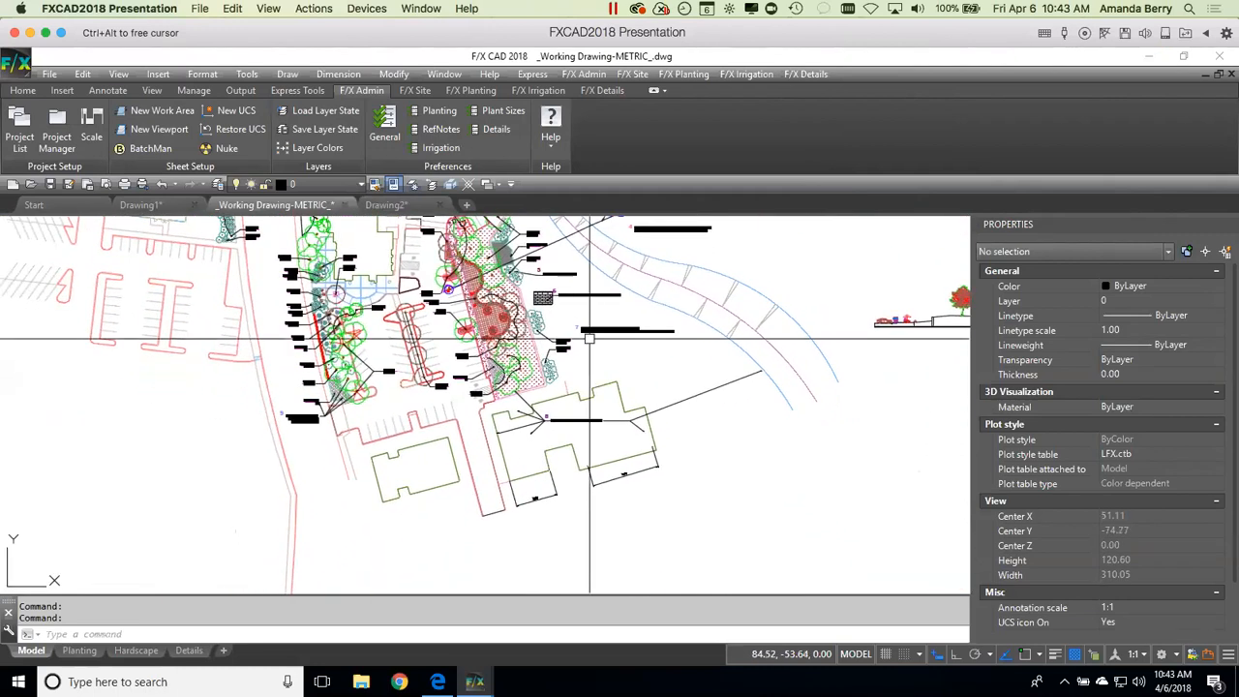
{"action": "left_click", "coordinate": [469, 91]}
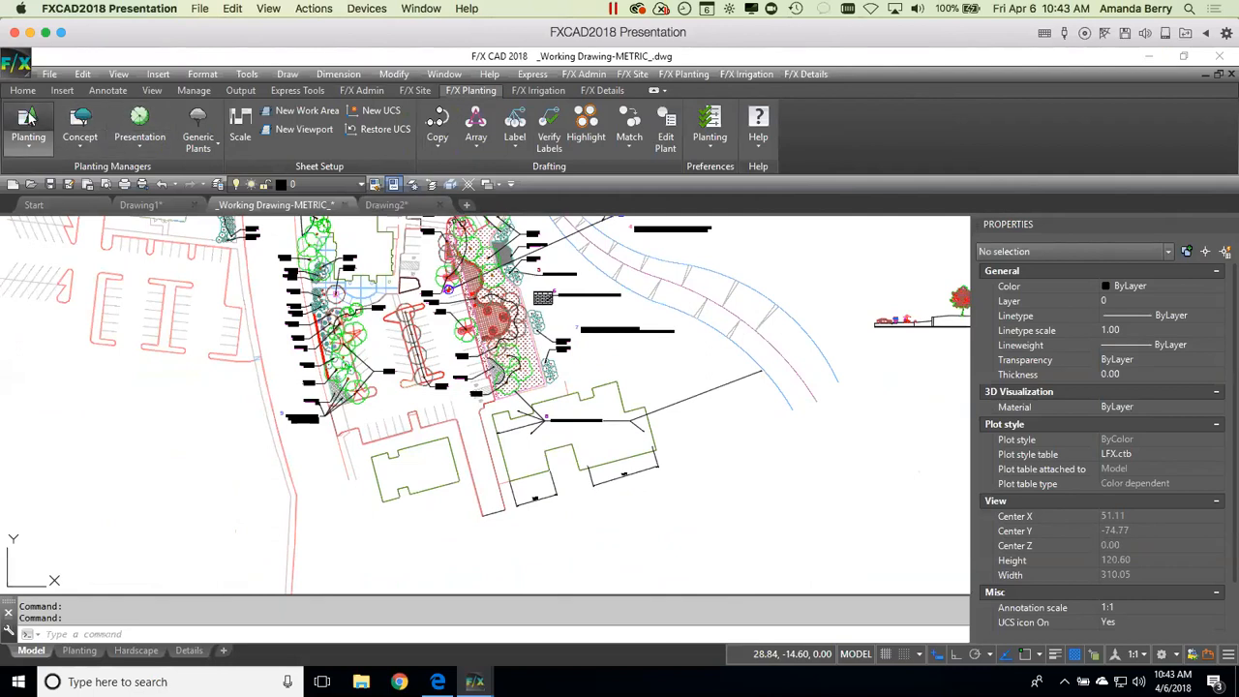
{"action": "left_click", "coordinate": [28, 126]}
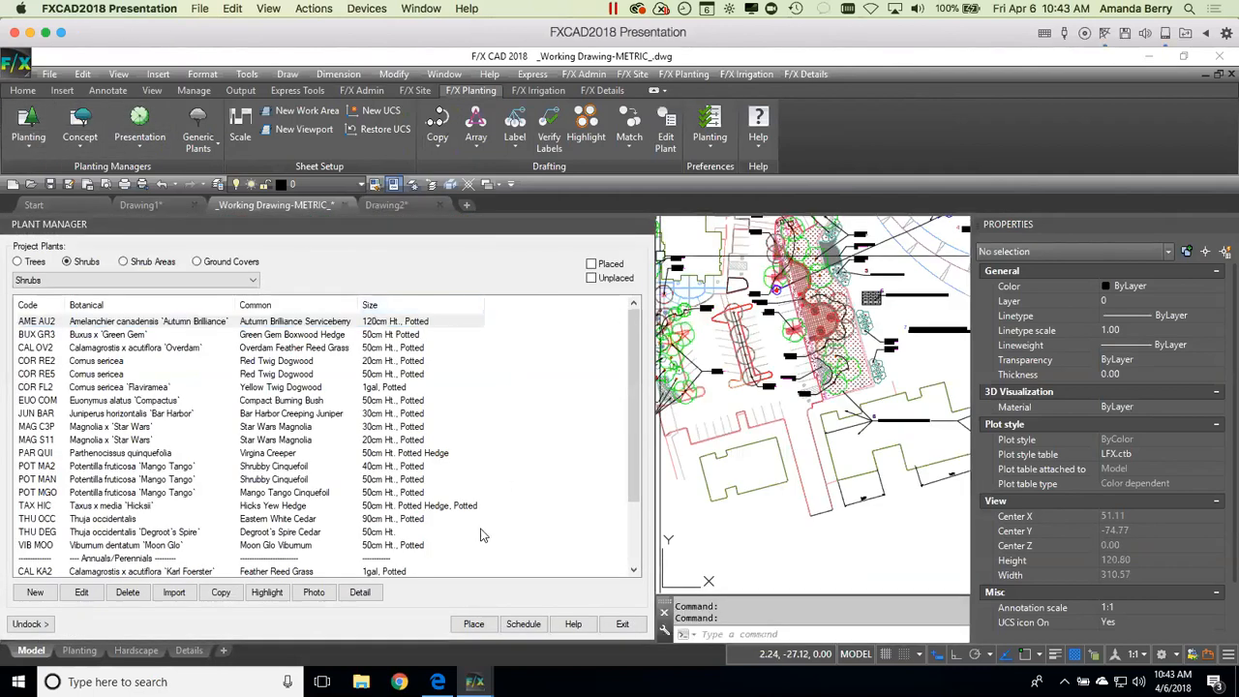
{"action": "left_click", "coordinate": [524, 624]}
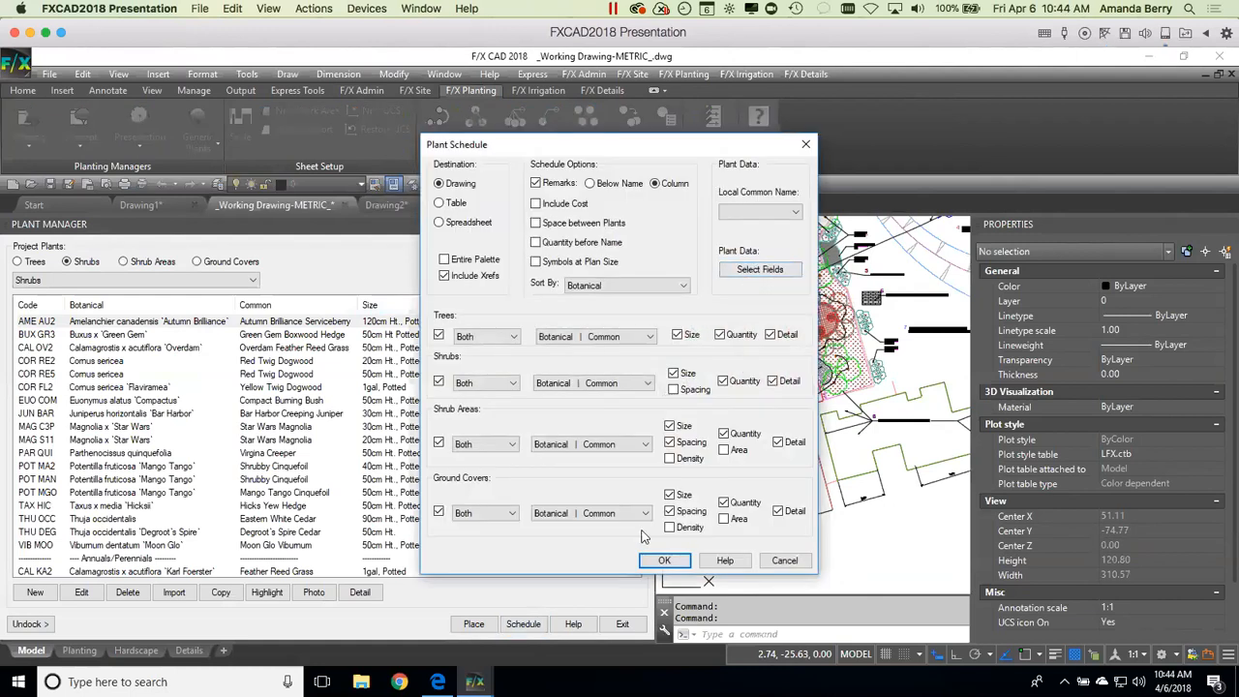
{"action": "left_click", "coordinate": [666, 561]}
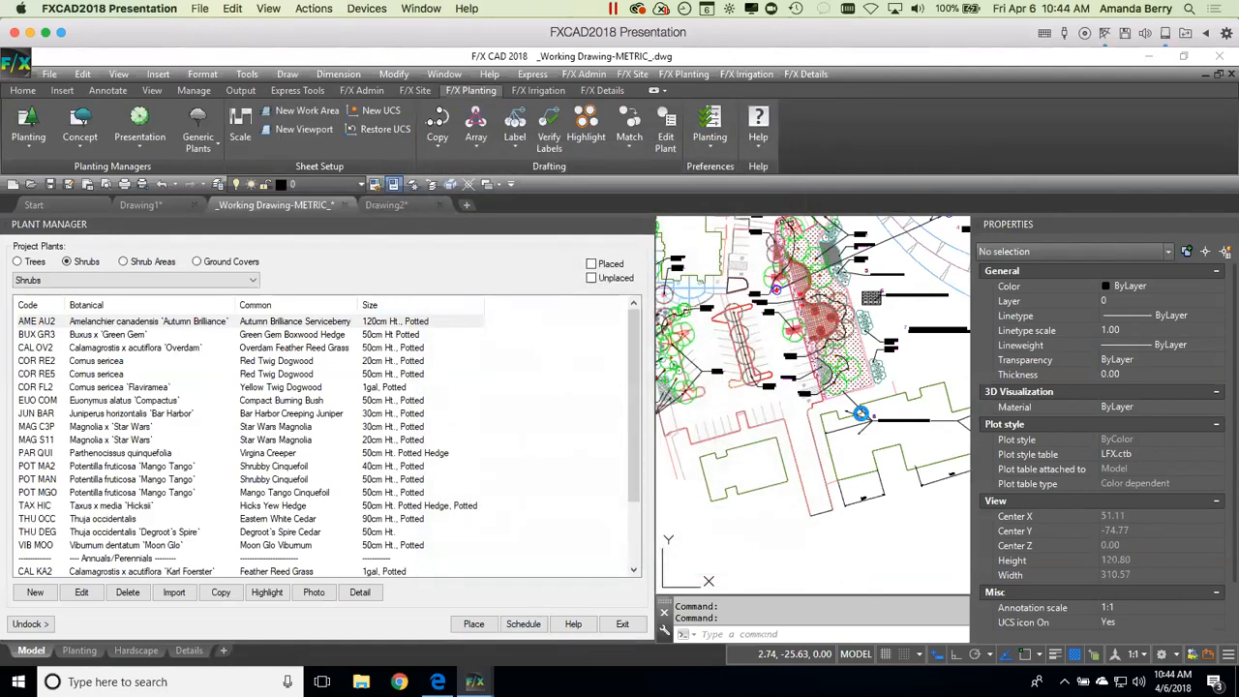
{"action": "left_click", "coordinate": [898, 569]}
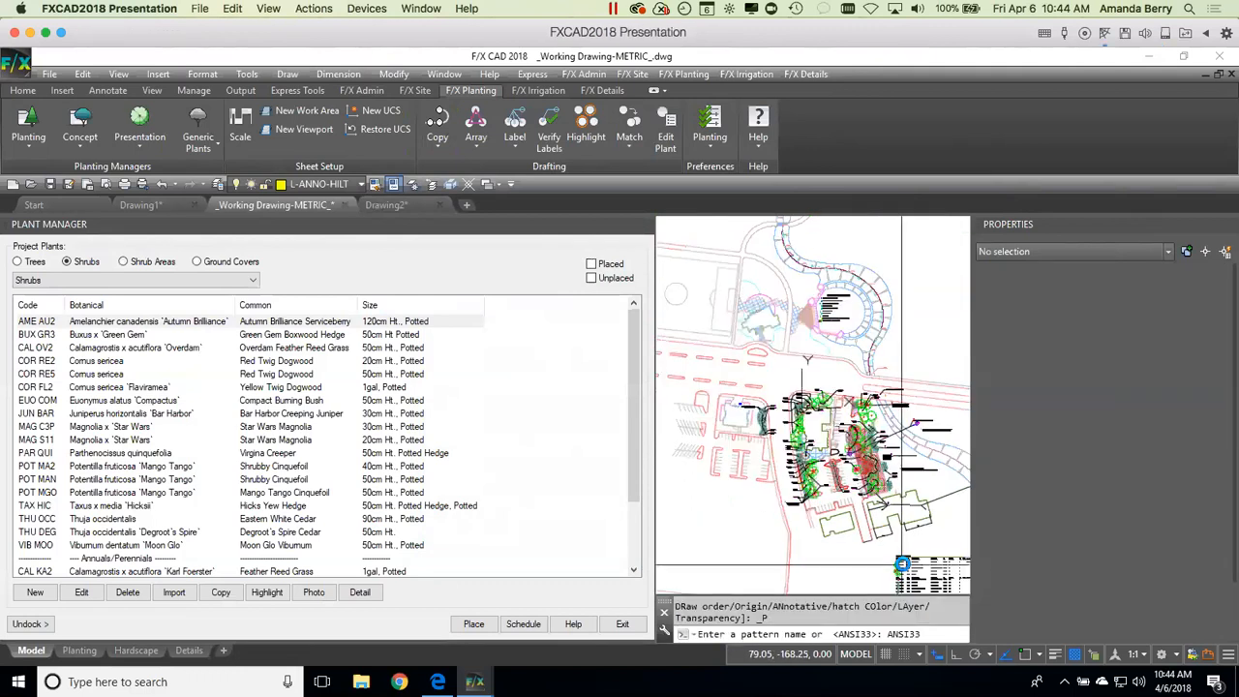
{"action": "scroll", "coordinate": [905, 569], "scroll_direction": "up", "scroll_amount": 4}
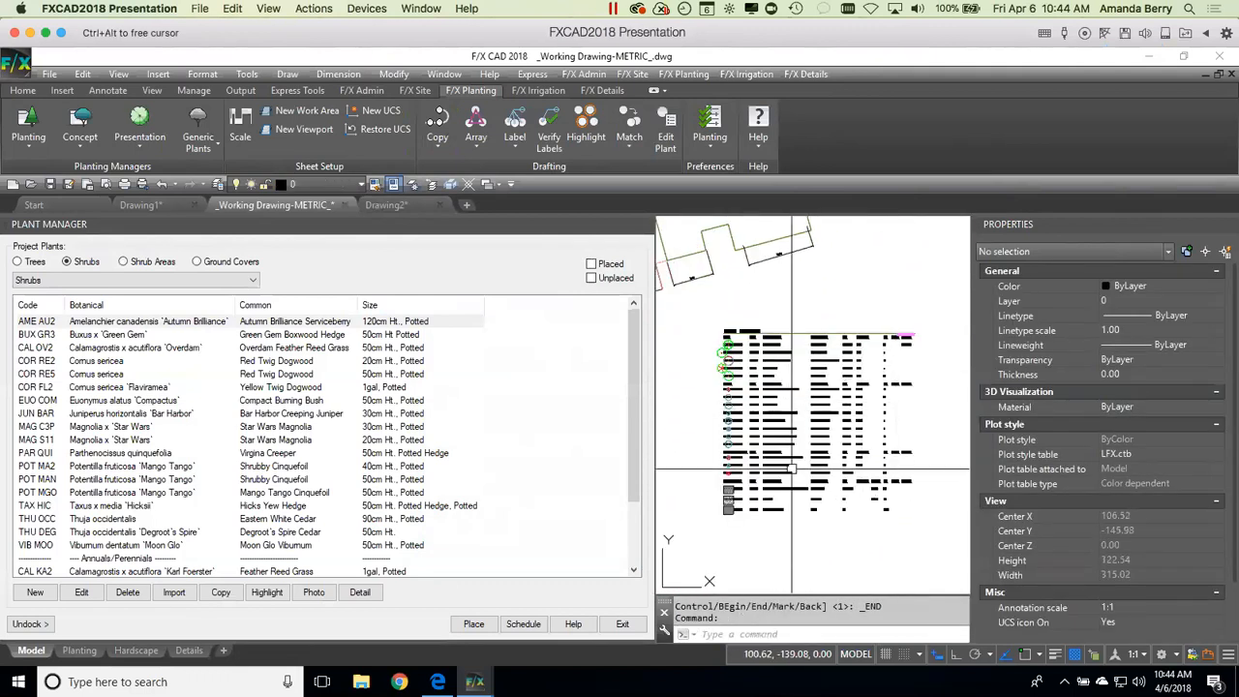
{"action": "left_click", "coordinate": [648, 224]}
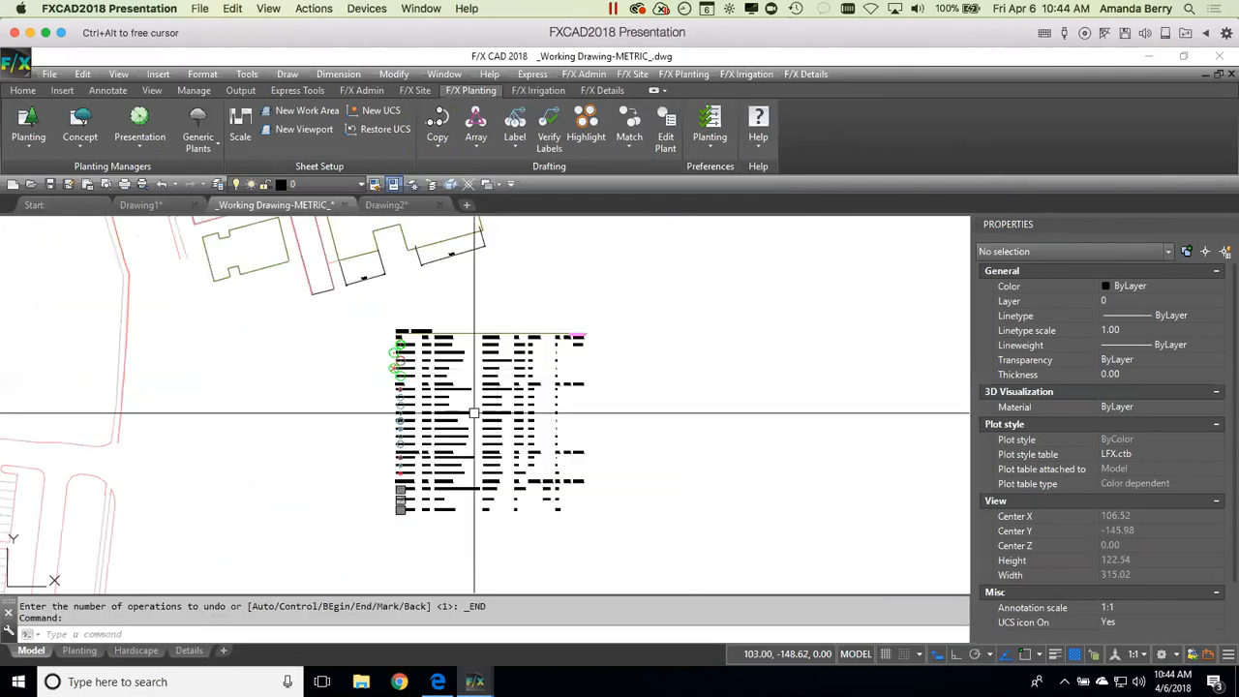
Step: Place three COR RE2 Red Twig Dogwood shrubs from a narrowed Plant Manager inside the empty planting island beside the parking stalls
{"action": "middle_click_drag", "start_coordinate": [445, 296], "coordinate": [726, 586]}
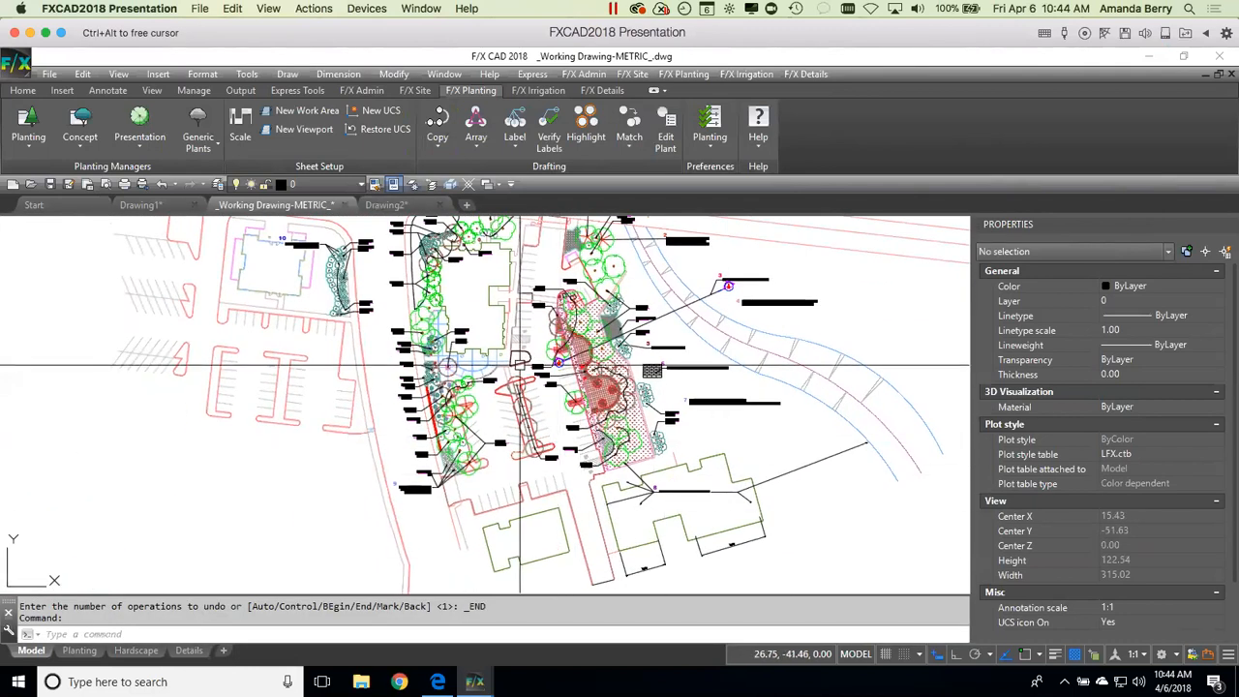
{"action": "scroll", "coordinate": [516, 354], "scroll_direction": "up", "scroll_amount": 2}
{"action": "scroll", "coordinate": [517, 354], "scroll_direction": "up", "scroll_amount": 3}
{"action": "middle_click_drag", "start_coordinate": [516, 354], "coordinate": [537, 405]}
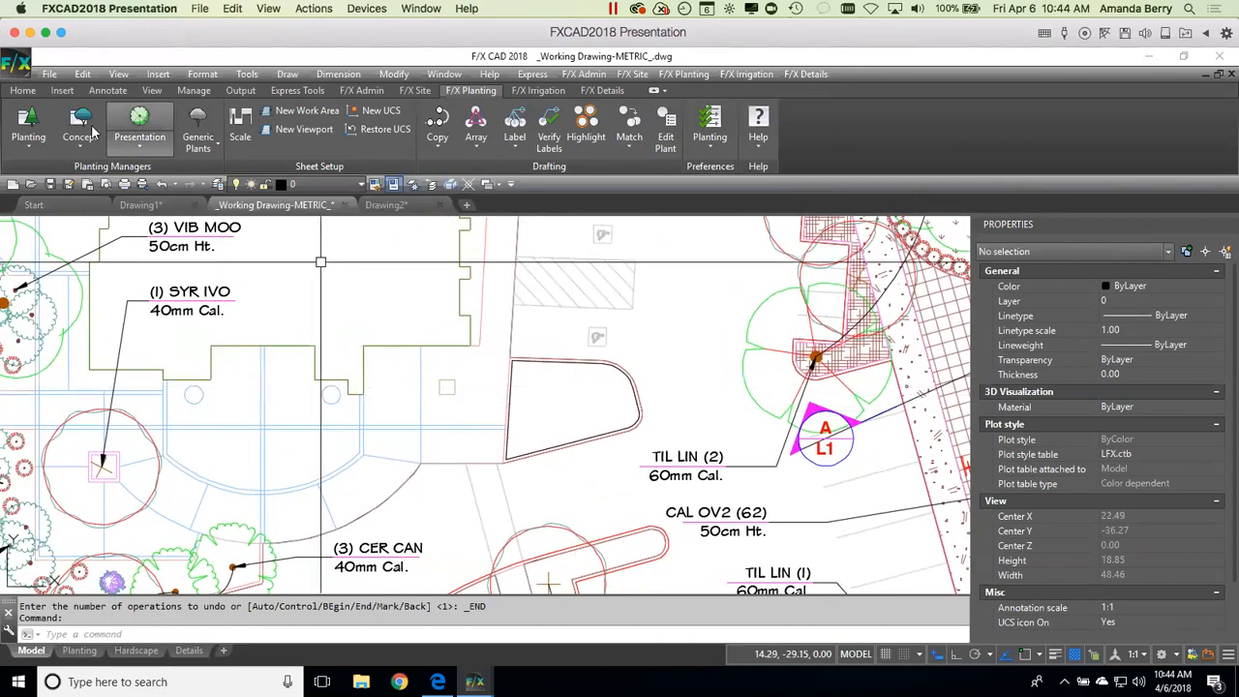
{"action": "left_click", "coordinate": [28, 121]}
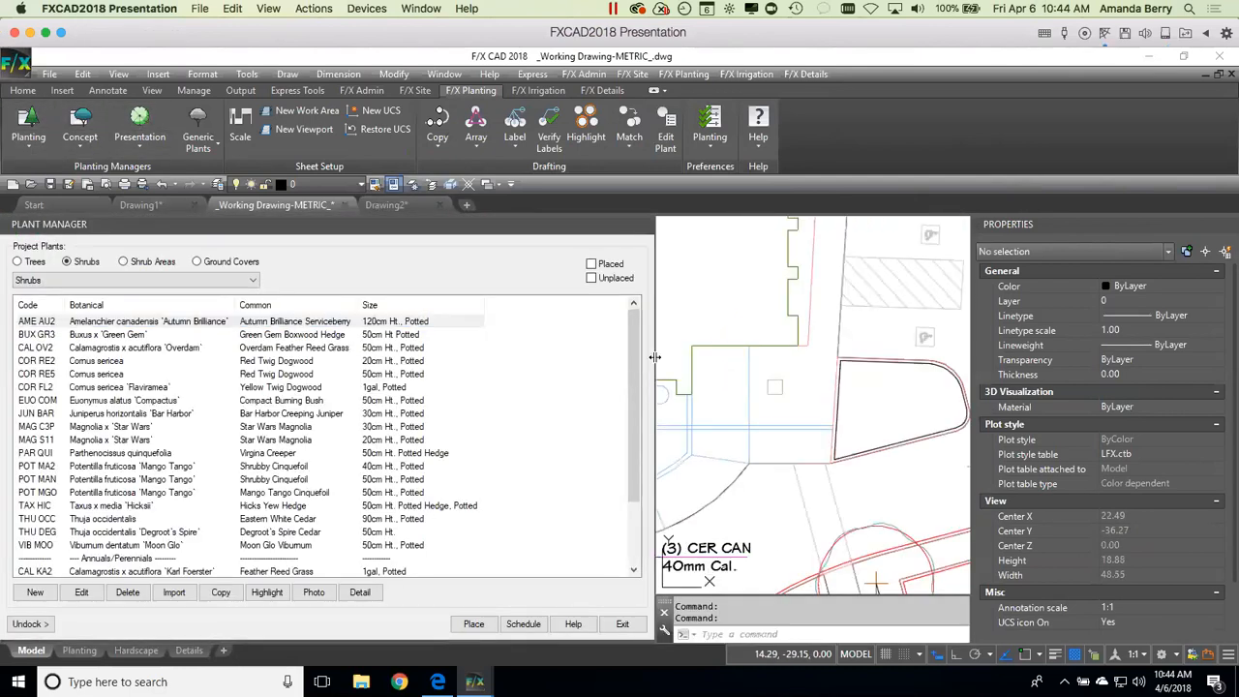
{"action": "left_click_drag", "start_coordinate": [355, 363], "coordinate": [329, 377]}
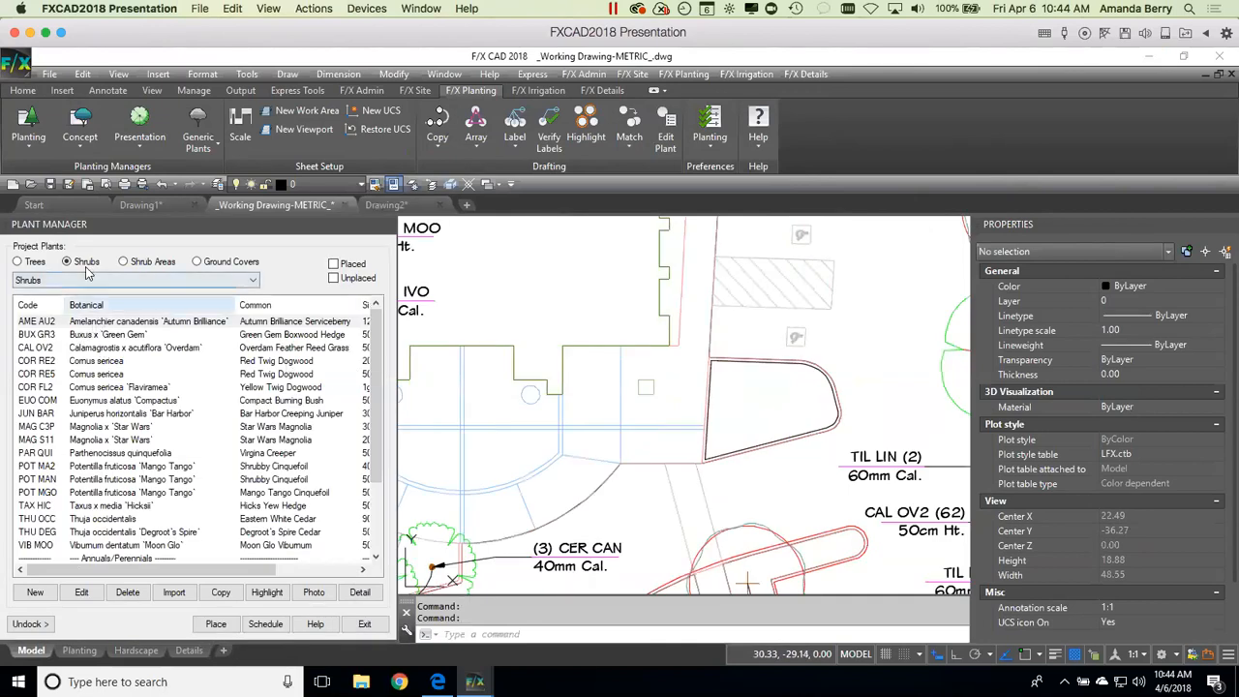
{"action": "double_click", "coordinate": [105, 362]}
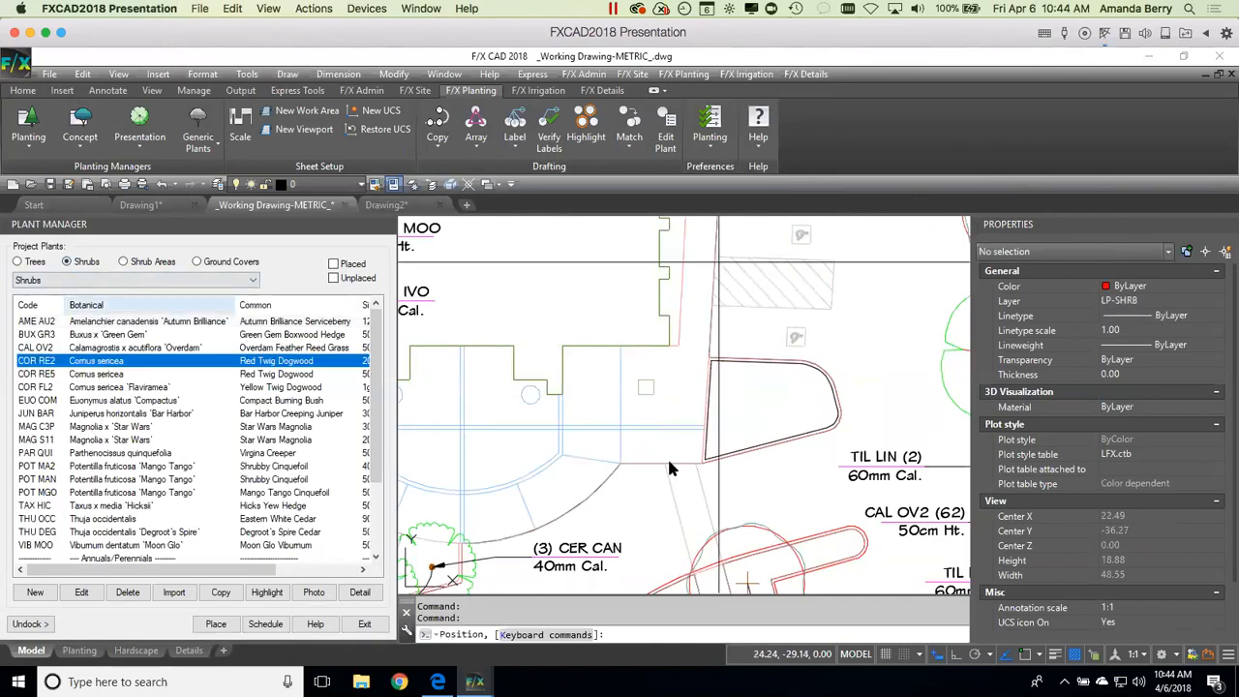
{"action": "left_click", "coordinate": [732, 428]}
{"action": "left_click", "coordinate": [760, 415]}
{"action": "right_click", "coordinate": [838, 392]}
Step: Create a new work area titled TEST with layer suffix TEST, outlining a four-sided boundary around the planting island with the three shrubs
{"action": "middle_click_drag", "start_coordinate": [839, 431], "coordinate": [715, 435]}
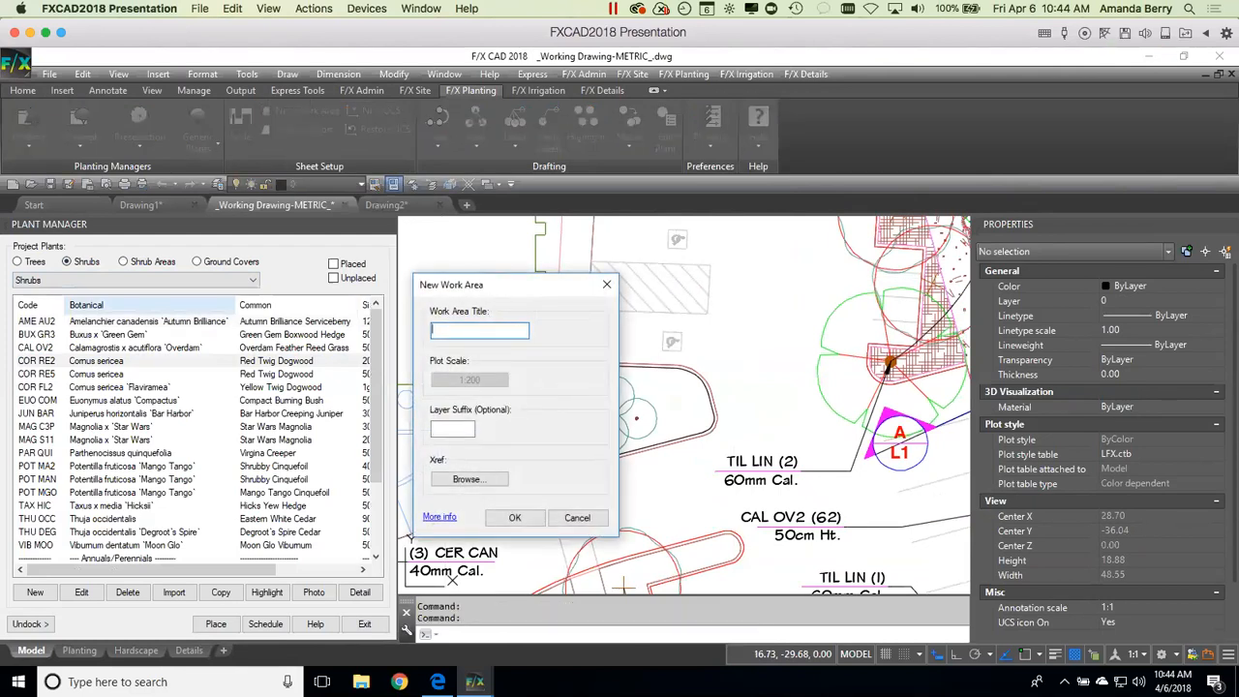
{"action": "left_click_drag", "start_coordinate": [498, 292], "coordinate": [508, 261]}
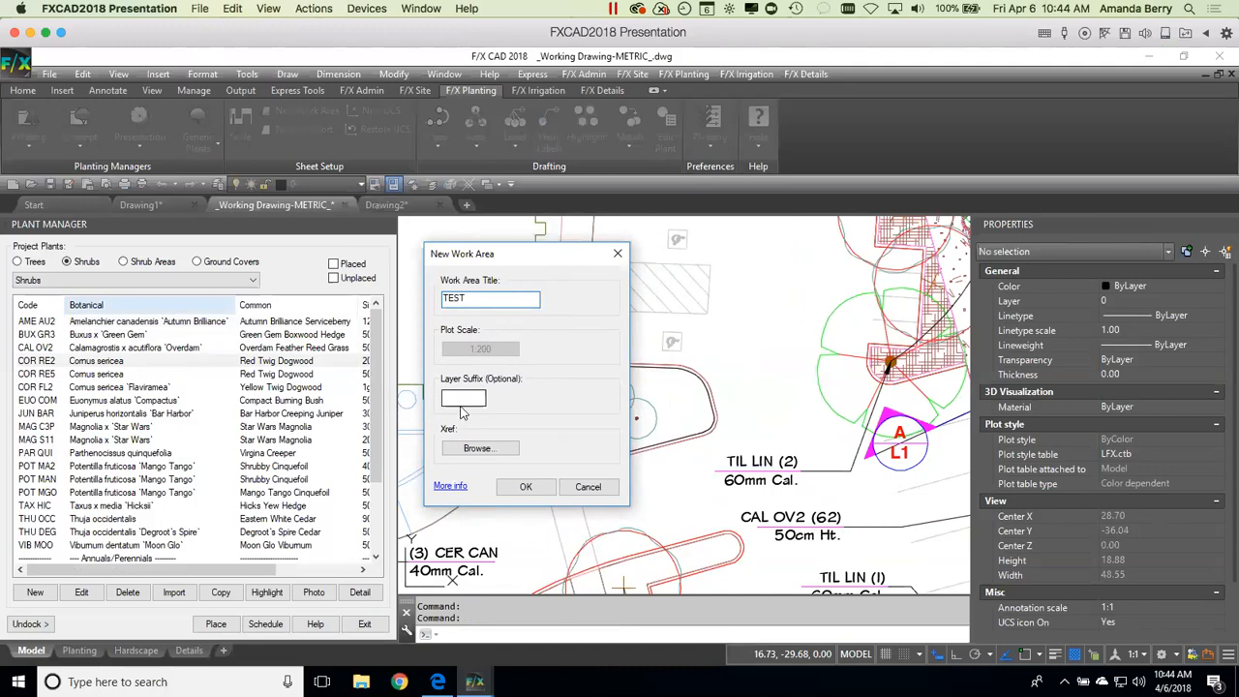
{"action": "type", "text": "TEST"}
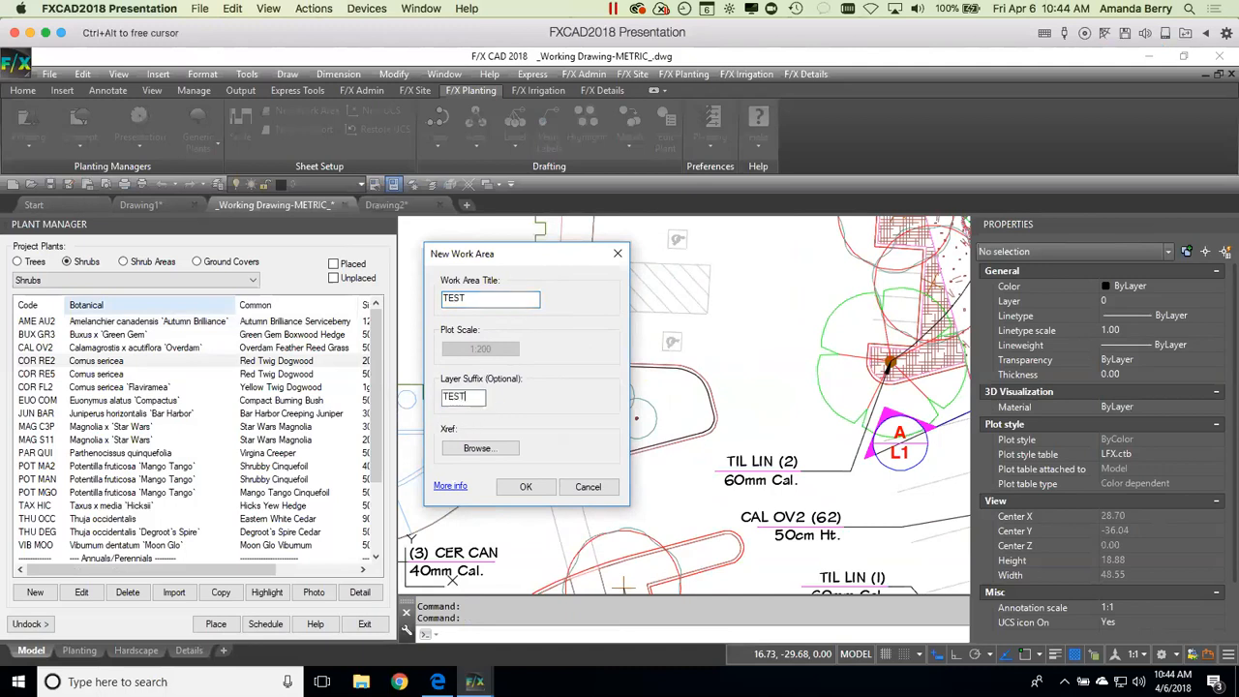
{"action": "left_click", "coordinate": [525, 487]}
{"action": "left_click", "coordinate": [571, 354]}
{"action": "left_click", "coordinate": [558, 499]}
{"action": "left_click", "coordinate": [767, 432]}
{"action": "left_click", "coordinate": [744, 335]}
{"action": "key", "text": "Return"}
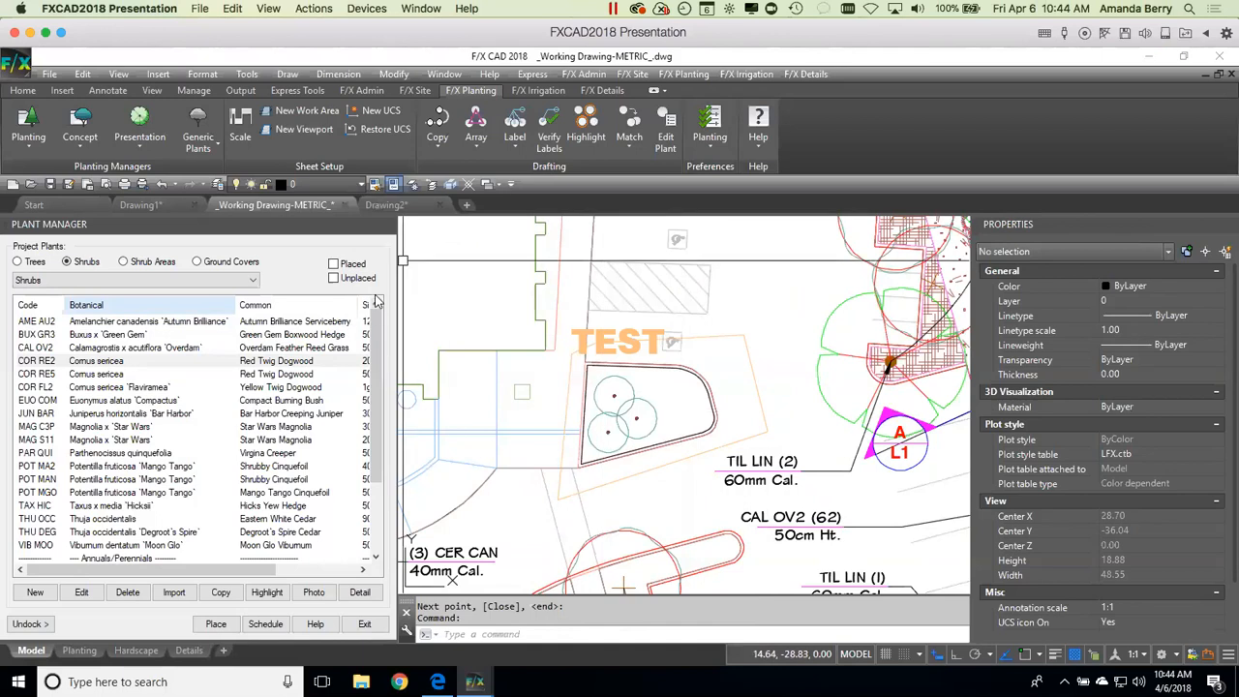
Step: Generate a plant schedule for only the TEST work area and place it beside the first plant schedule
{"action": "left_click", "coordinate": [279, 623]}
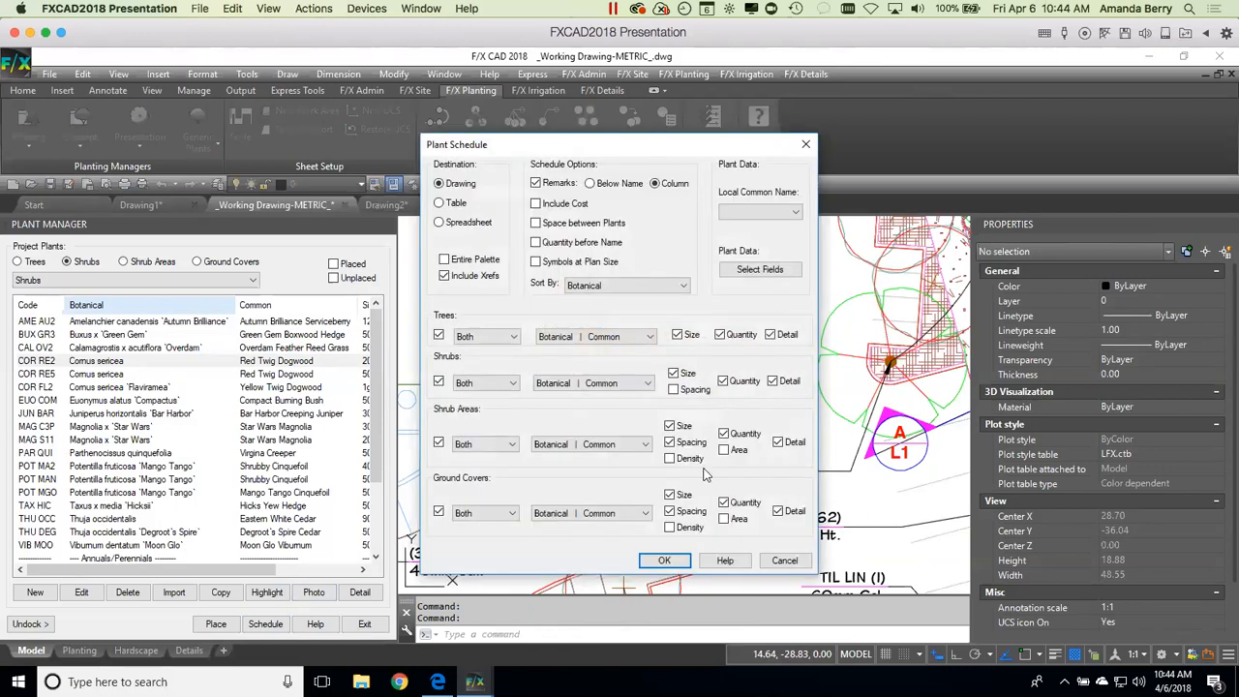
{"action": "left_click", "coordinate": [665, 561]}
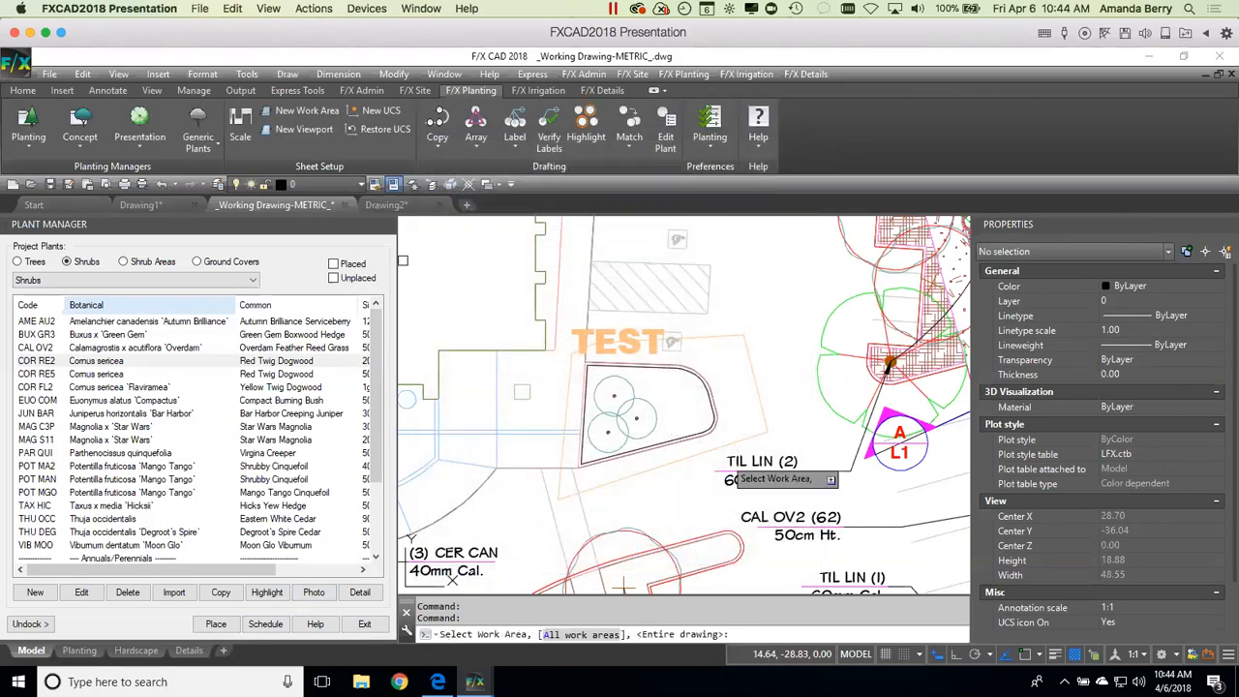
{"action": "left_click", "coordinate": [760, 392]}
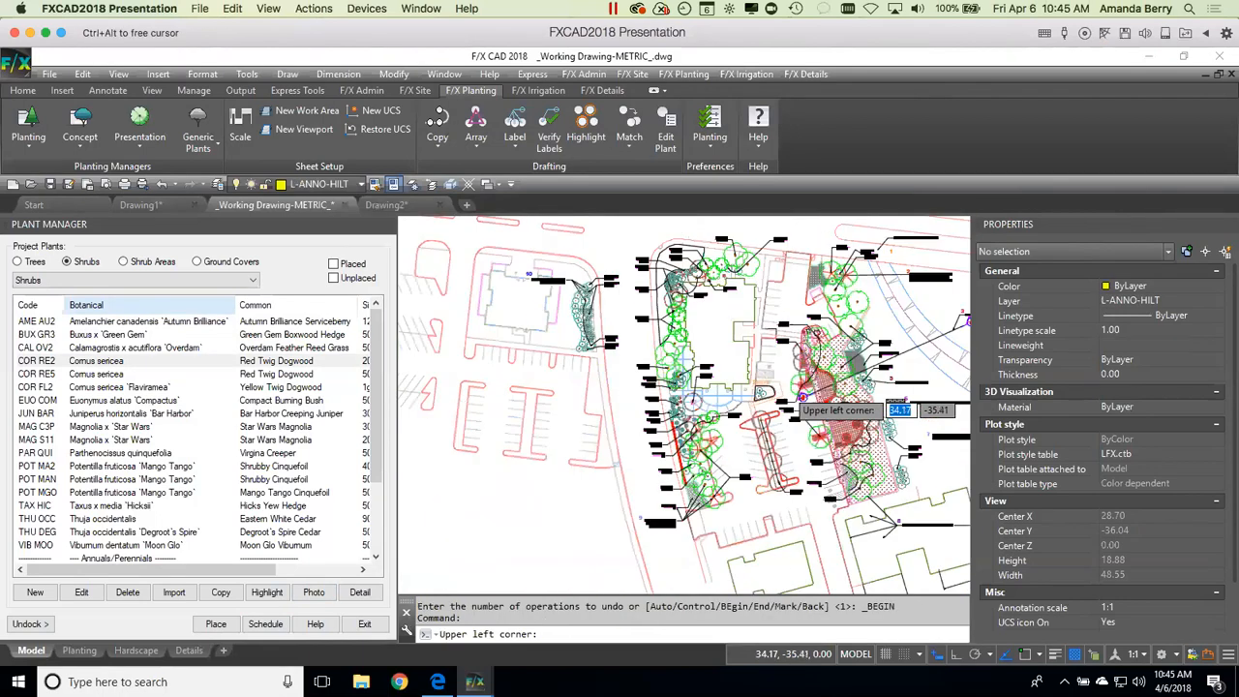
{"action": "middle_click_drag", "start_coordinate": [800, 460], "coordinate": [775, 320]}
{"action": "scroll", "coordinate": [824, 332], "scroll_direction": "up", "scroll_amount": 5}
{"action": "middle_click_drag", "start_coordinate": [879, 337], "coordinate": [656, 367]}
{"action": "left_click", "coordinate": [771, 349]}
{"action": "scroll", "coordinate": [832, 387], "scroll_direction": "up", "scroll_amount": 5}
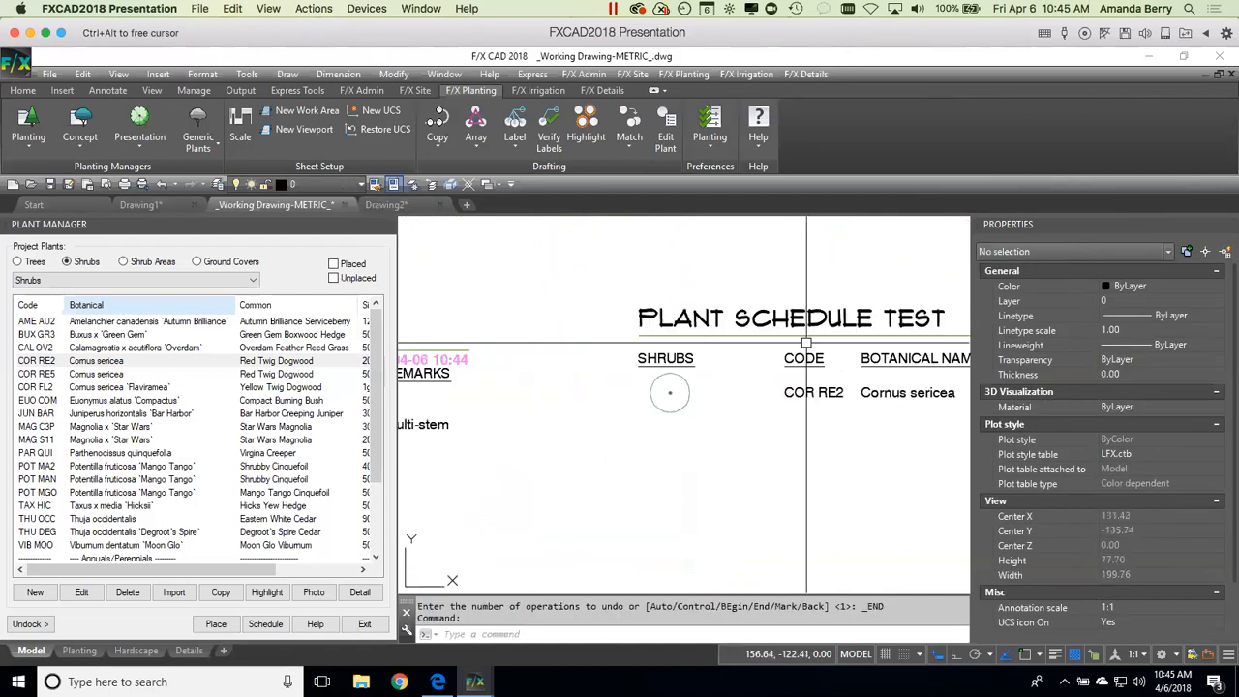
Step: Set the plot scale of the TEST work area to metric 1:50
{"action": "scroll", "coordinate": [838, 395], "scroll_direction": "down", "scroll_amount": 4}
{"action": "mouse_move", "coordinate": [711, 344]}
{"action": "middle_mouse_down"}
{"action": "mouse_move", "coordinate": [871, 489]}
{"action": "mouse_move", "coordinate": [903, 494]}
{"action": "middle_mouse_up"}
{"action": "scroll", "coordinate": [632, 281], "scroll_direction": "up", "scroll_amount": 6}
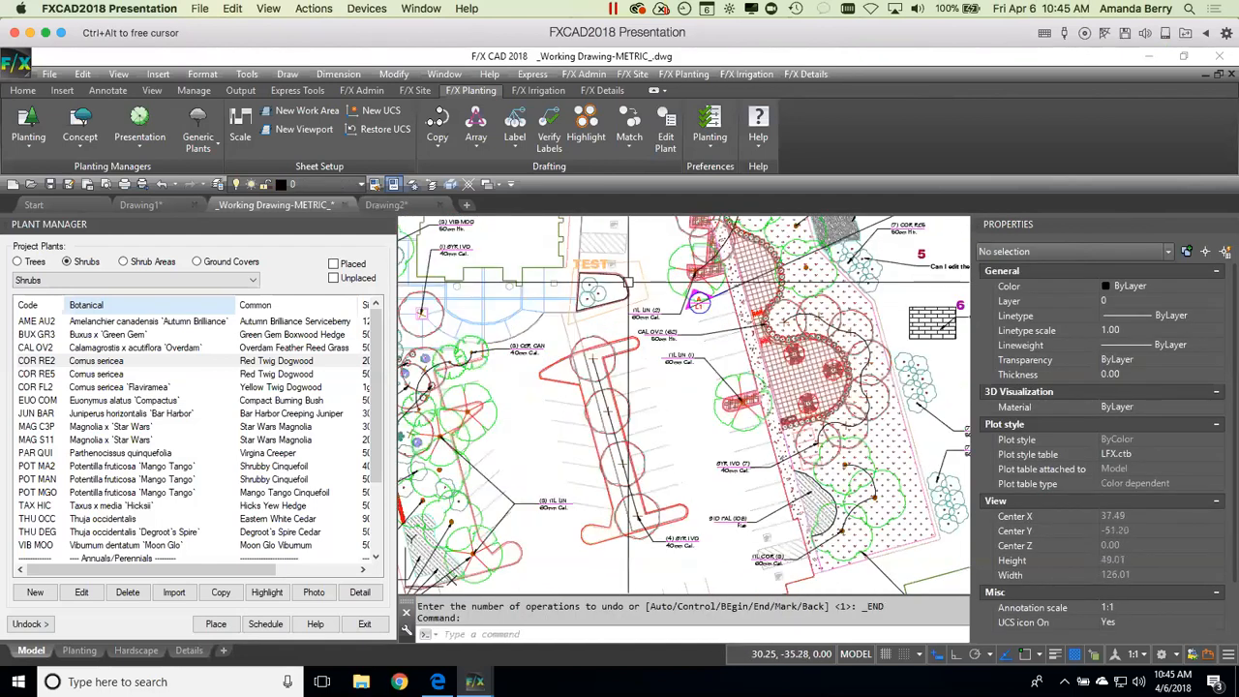
{"action": "left_click", "coordinate": [240, 126]}
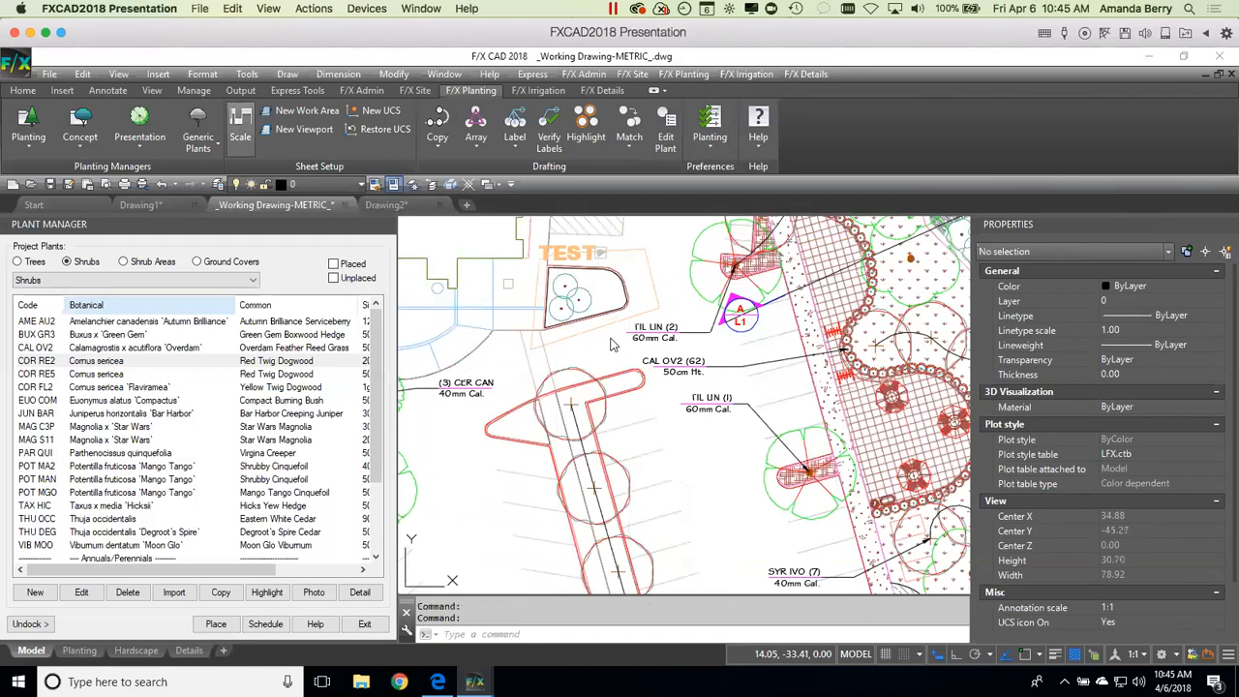
{"action": "left_click", "coordinate": [586, 331]}
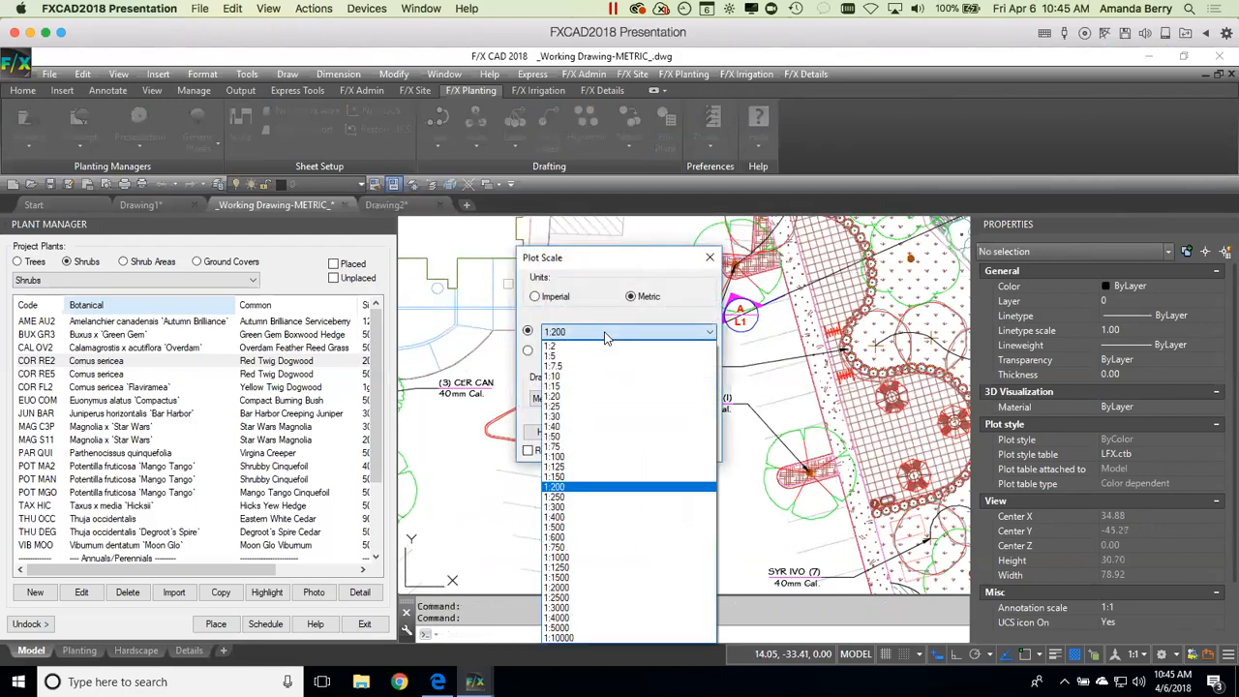
{"action": "left_click", "coordinate": [602, 436]}
{"action": "left_click", "coordinate": [609, 434]}
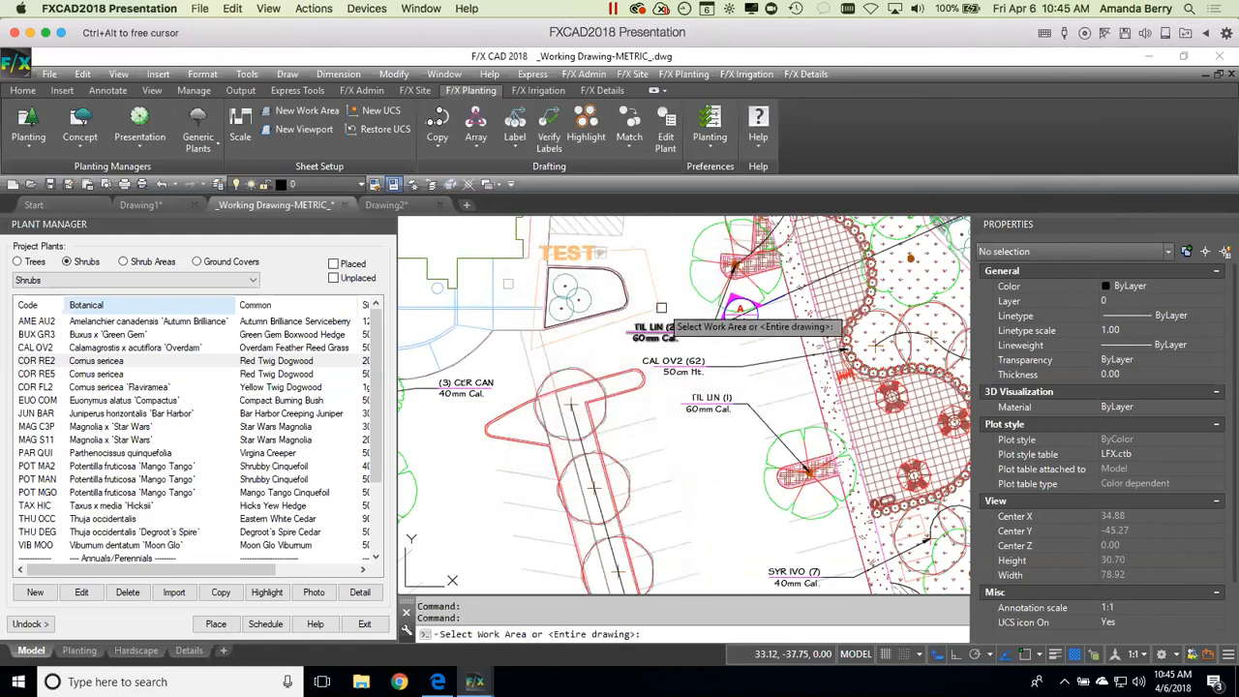
{"action": "middle_click_drag", "start_coordinate": [681, 395], "coordinate": [739, 466]}
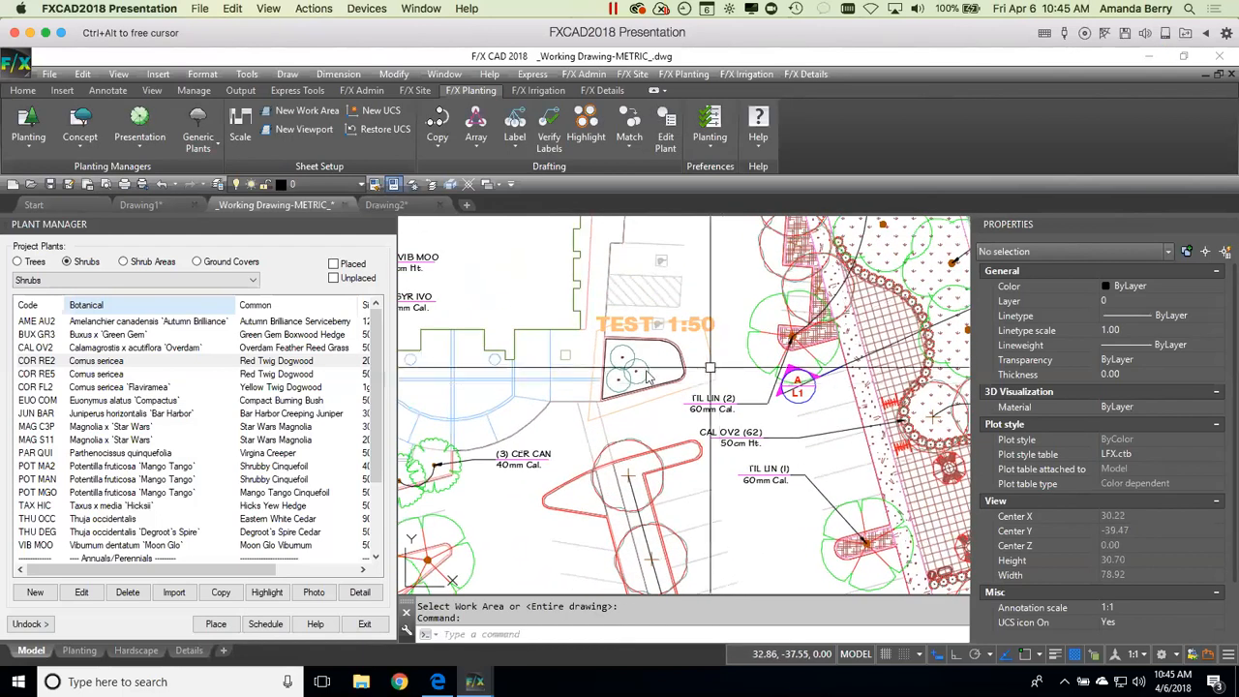
Step: Label the middle COR RE2 shrub in the TEST island, placing the label to its right, and inspect the label block
{"action": "left_click", "coordinate": [514, 141]}
{"action": "left_click", "coordinate": [539, 206]}
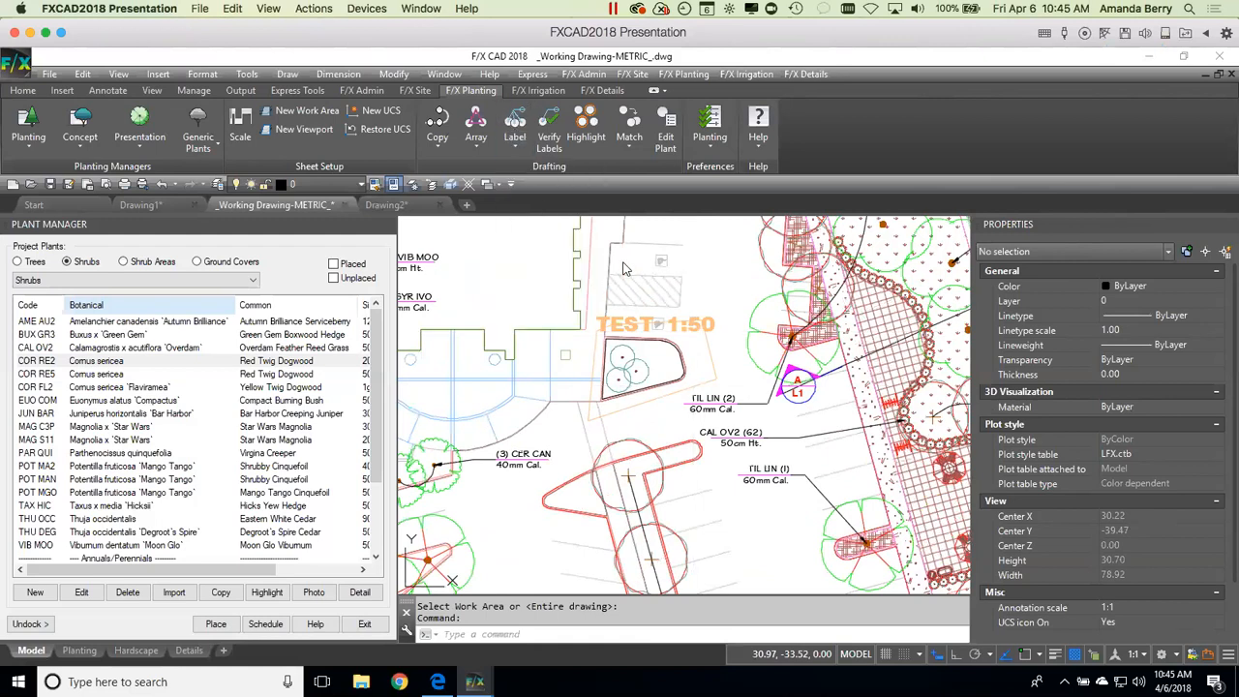
{"action": "left_click", "coordinate": [645, 367]}
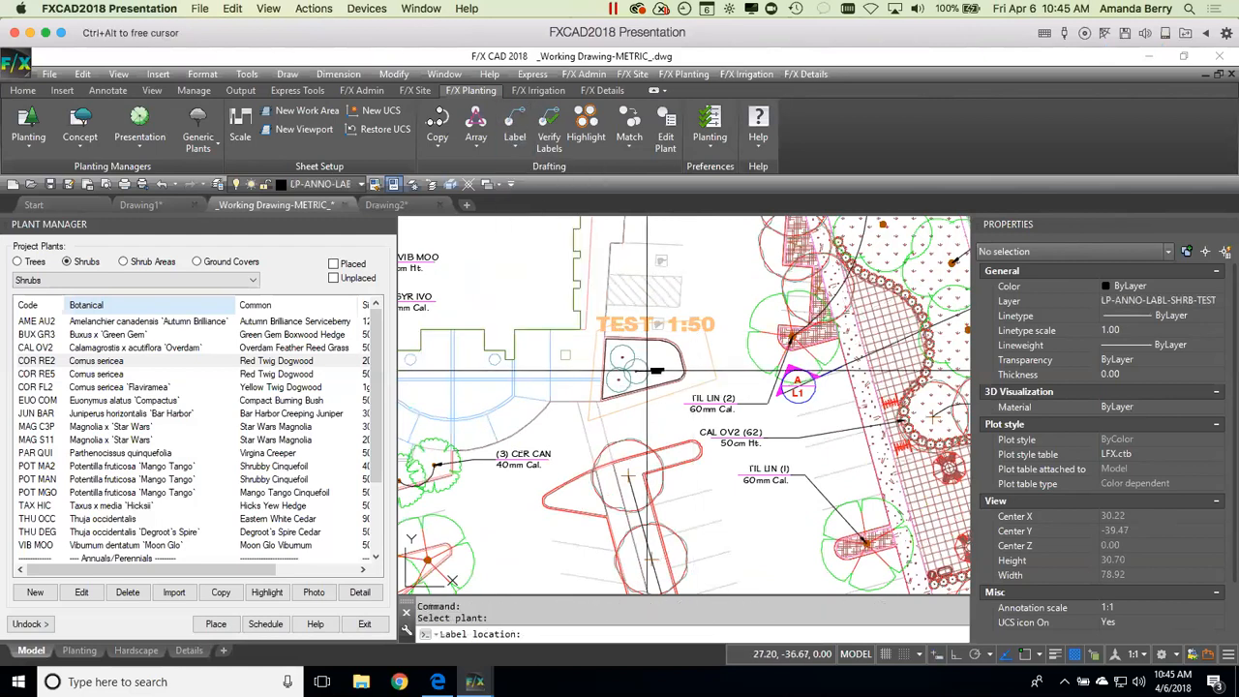
{"action": "left_click", "coordinate": [664, 358]}
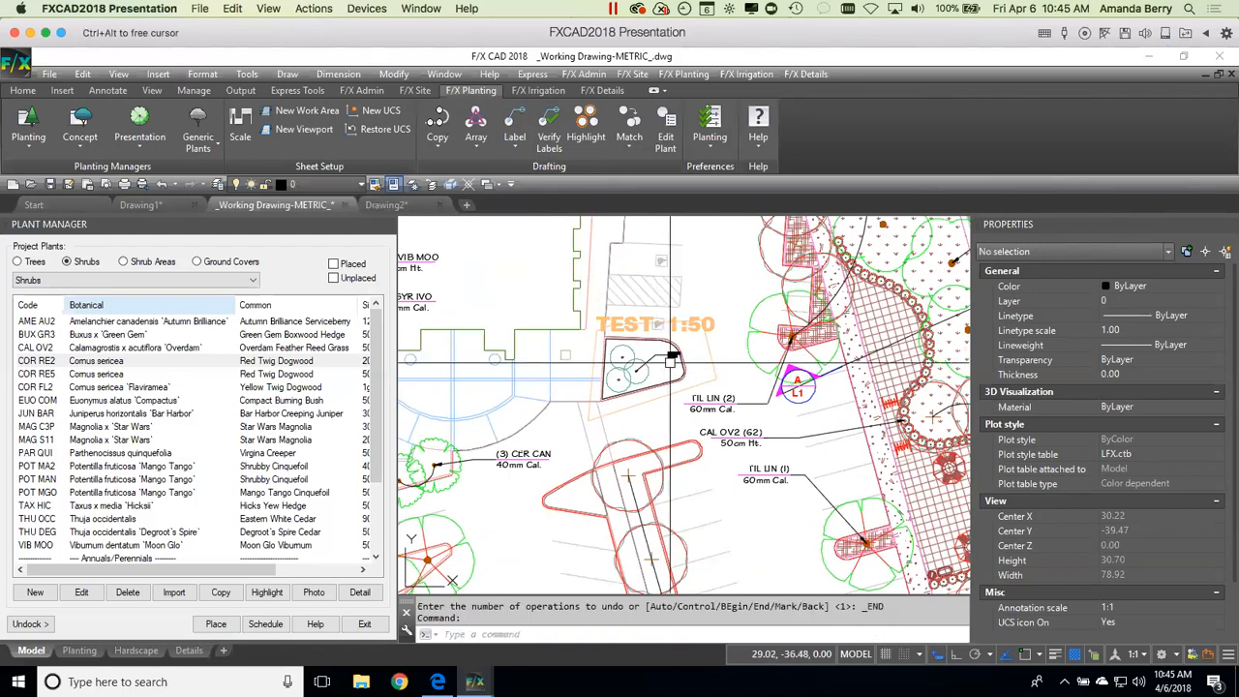
{"action": "scroll", "coordinate": [668, 364], "scroll_direction": "up", "scroll_amount": 5}
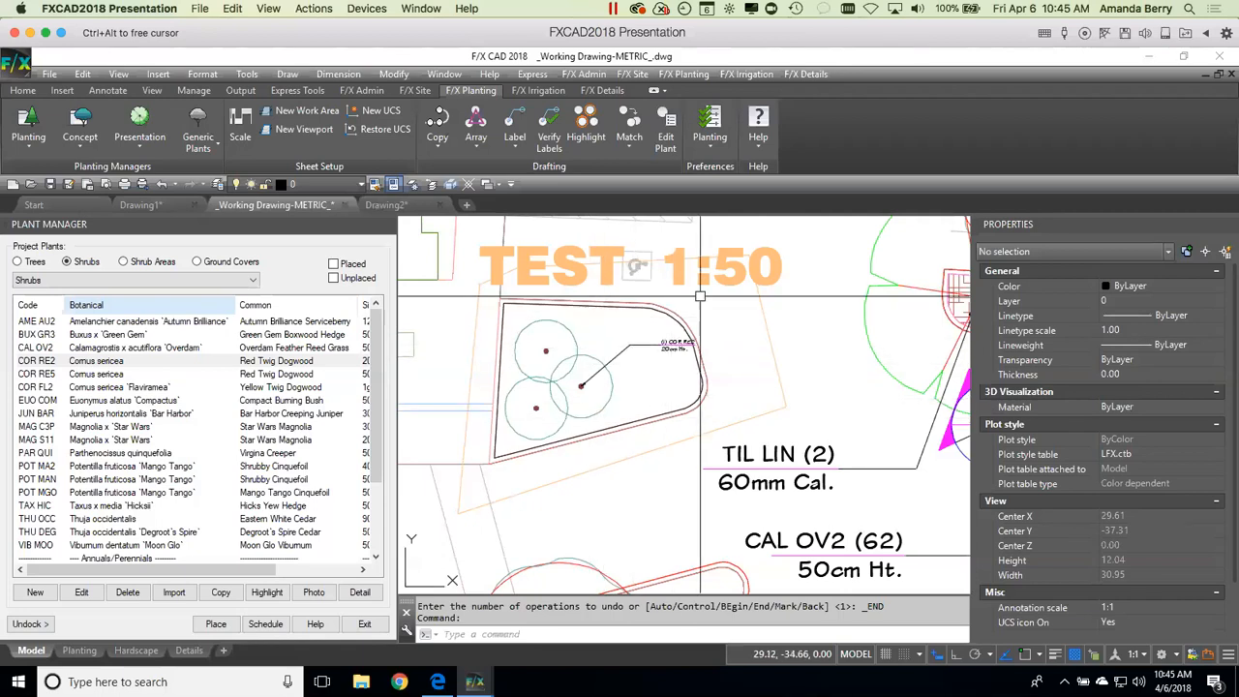
{"action": "left_click", "coordinate": [673, 357]}
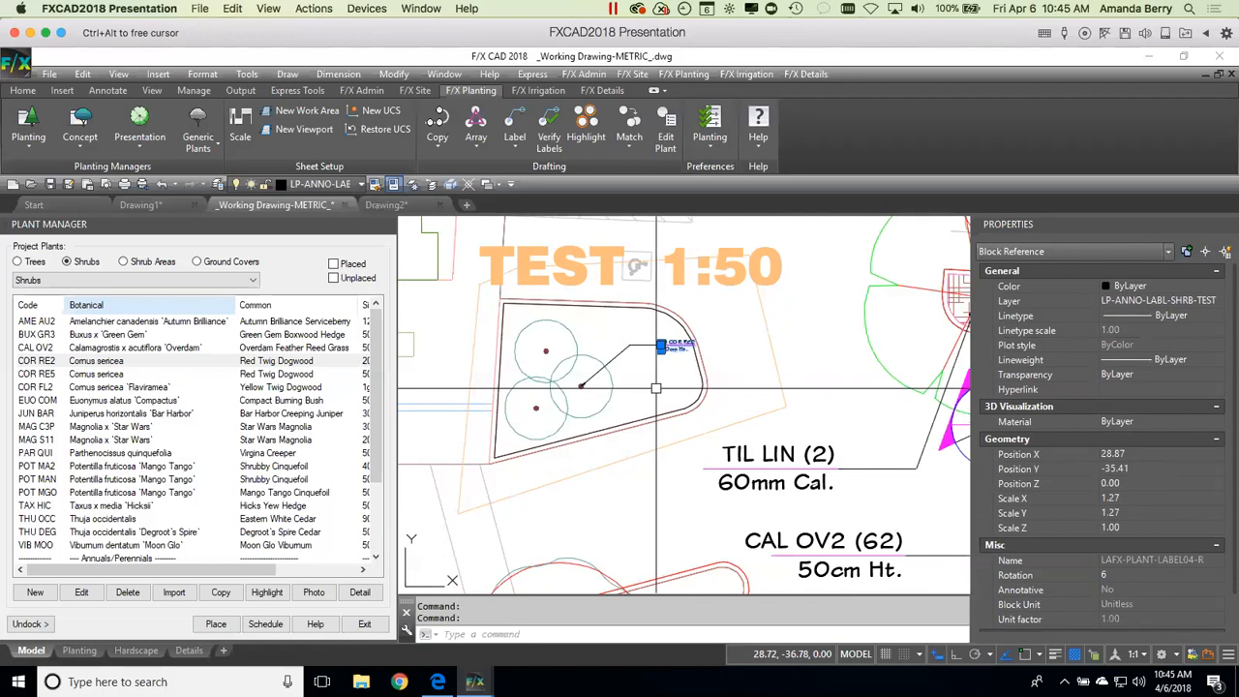
{"action": "scroll", "coordinate": [657, 390], "scroll_direction": "down", "scroll_amount": 5}
{"action": "key", "text": "Escape"}
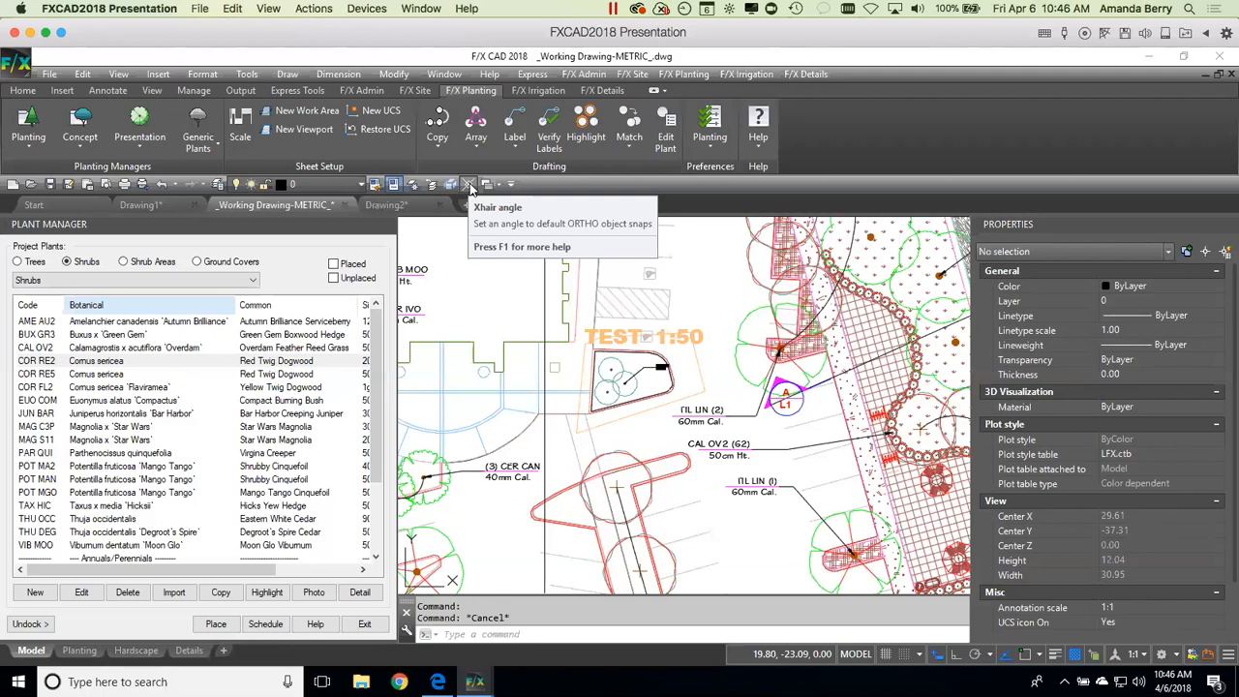
Step: Set the crosshair angle to match the planting island's short straight edge on the building side
{"action": "left_click", "coordinate": [416, 91]}
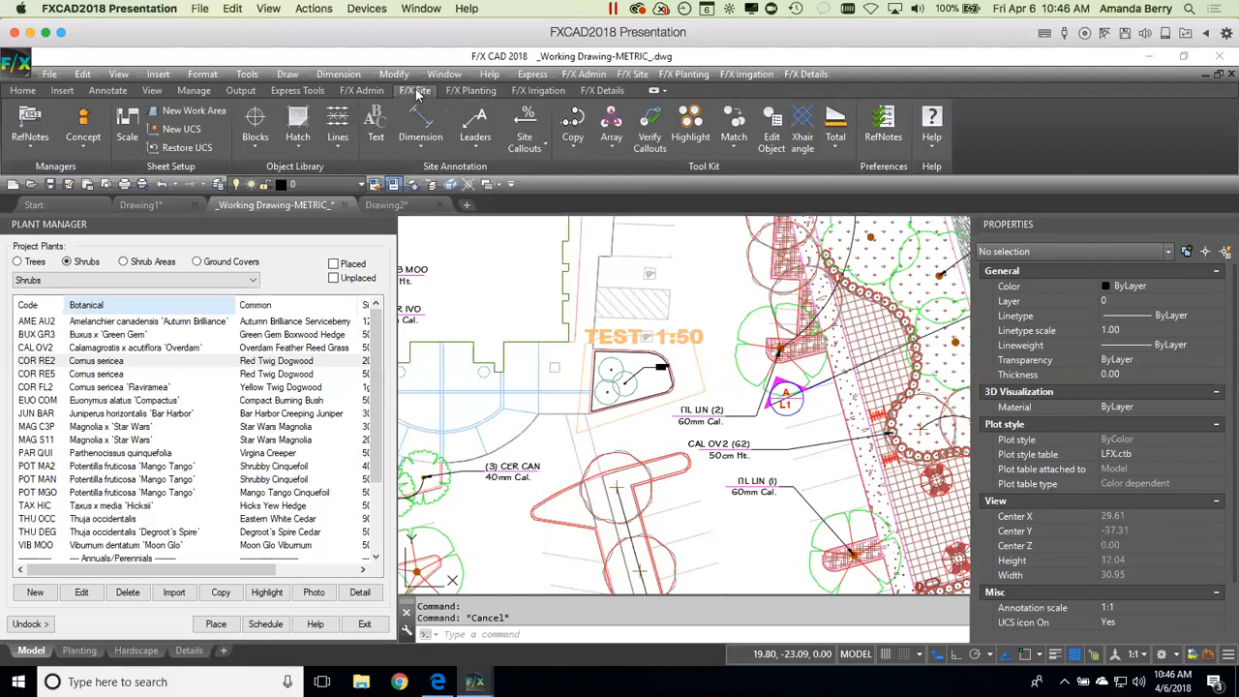
{"action": "left_click", "coordinate": [800, 126]}
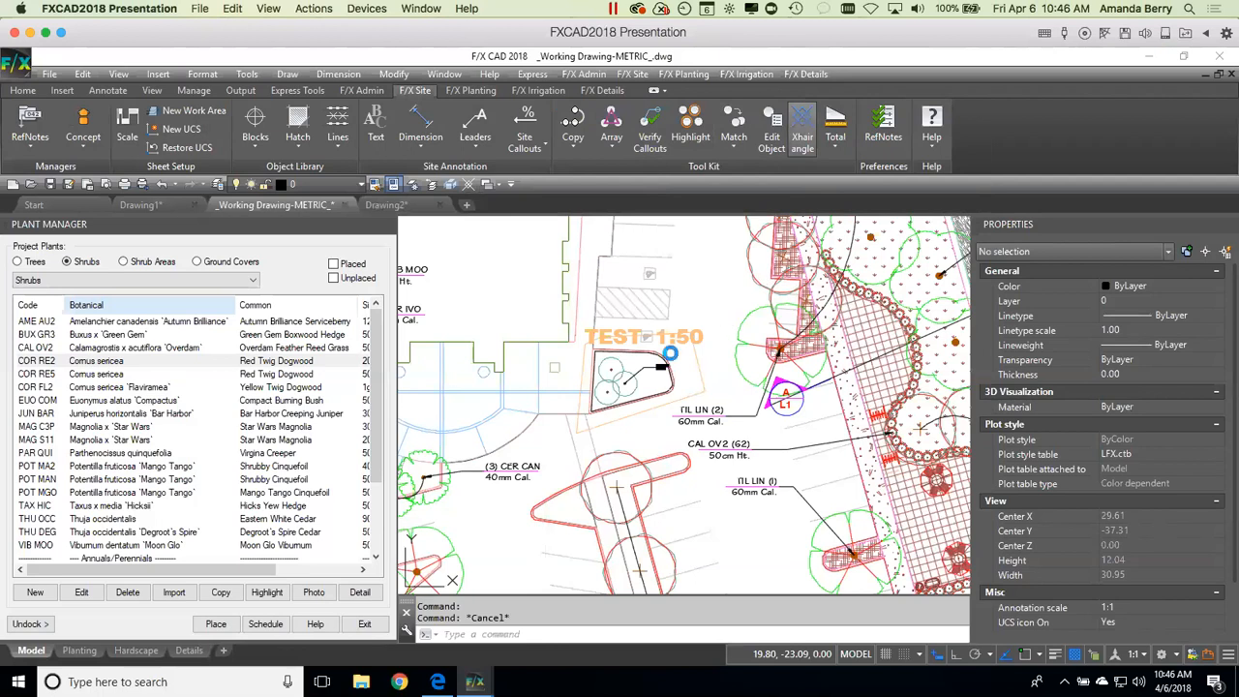
{"action": "scroll", "coordinate": [592, 375], "scroll_direction": "up", "scroll_amount": 3}
{"action": "left_click", "coordinate": [609, 370]}
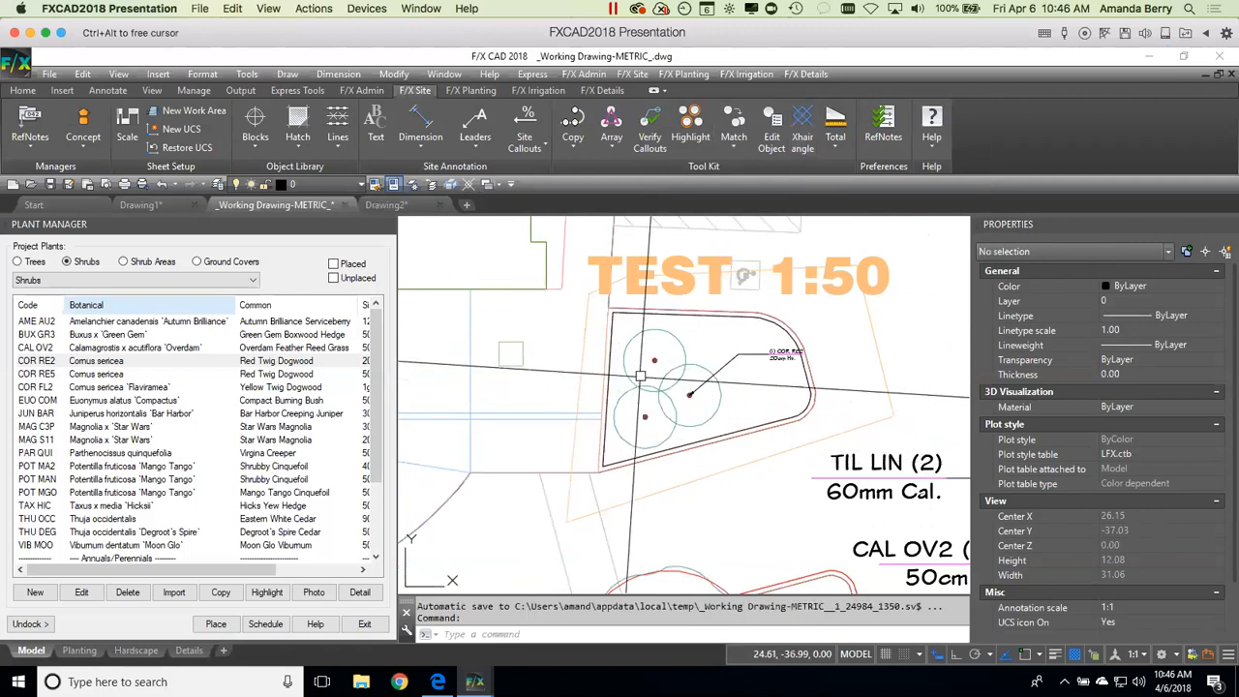
Step: Draw a closed four-sided polyline over the three original shrubs in the island, using Ortho to follow the rotated crosshairs
{"action": "type", "text": "pl"}
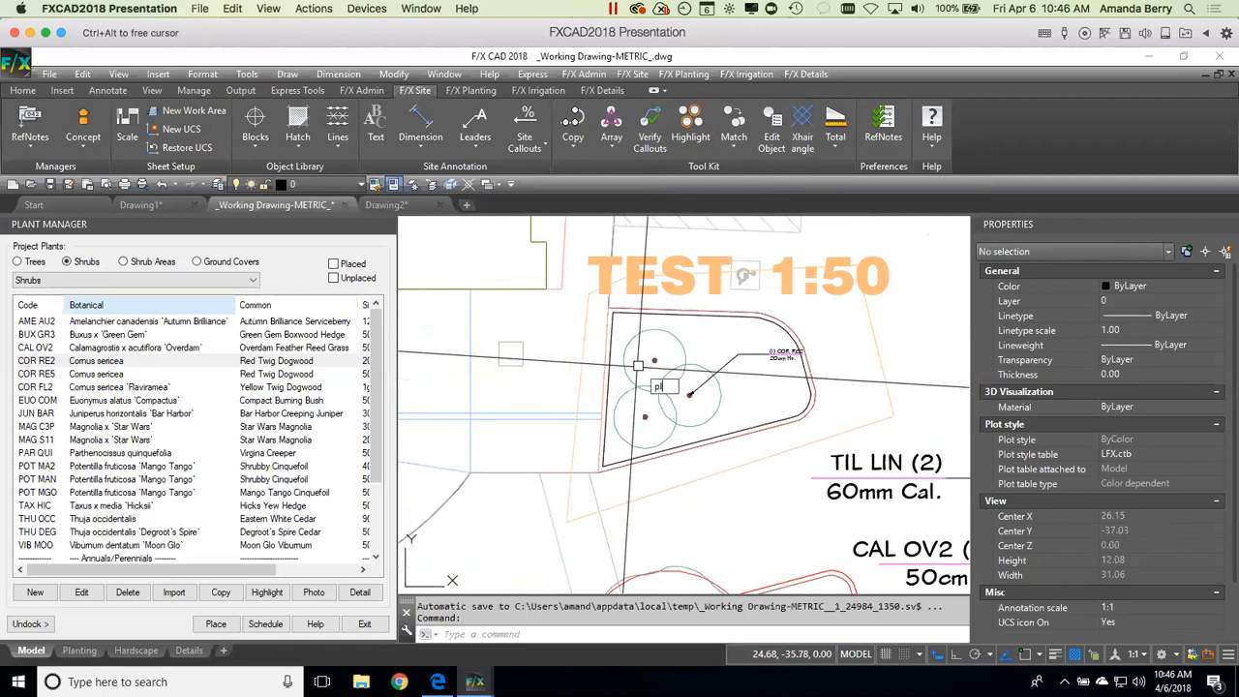
{"action": "type", "text": "'"}
{"action": "key", "text": "Return"}
{"action": "type", "text": "pl"}
{"action": "key", "text": "Return"}
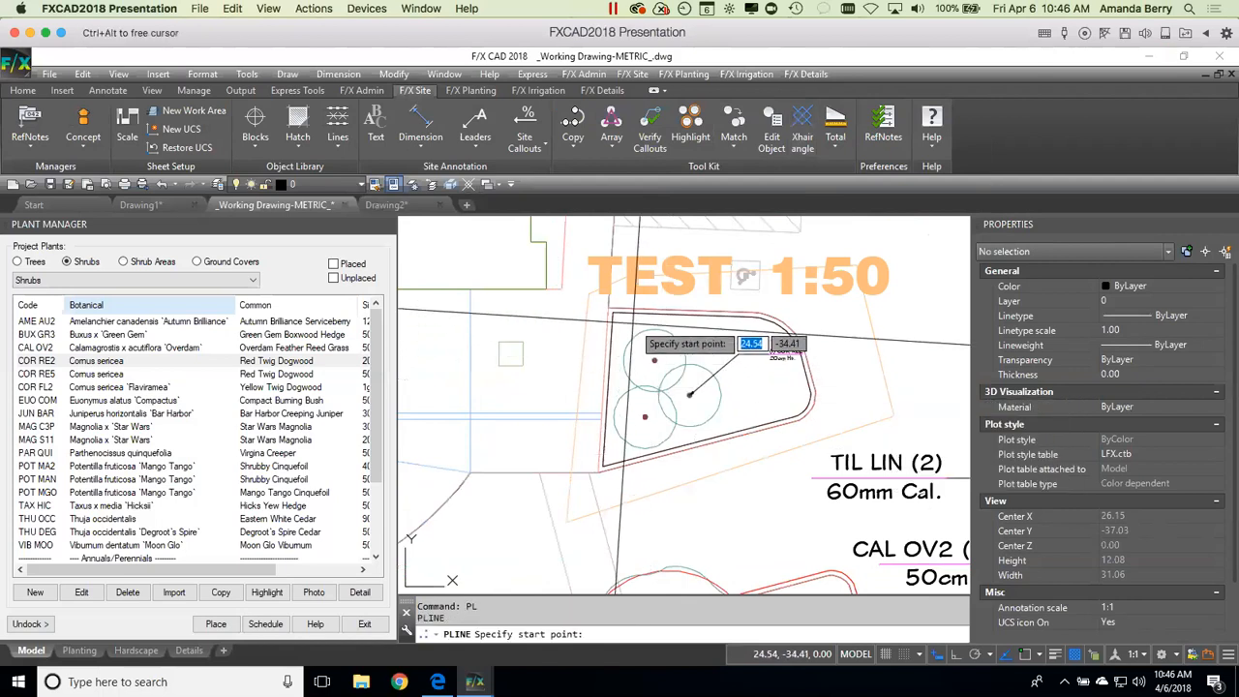
{"action": "left_click", "coordinate": [634, 325]}
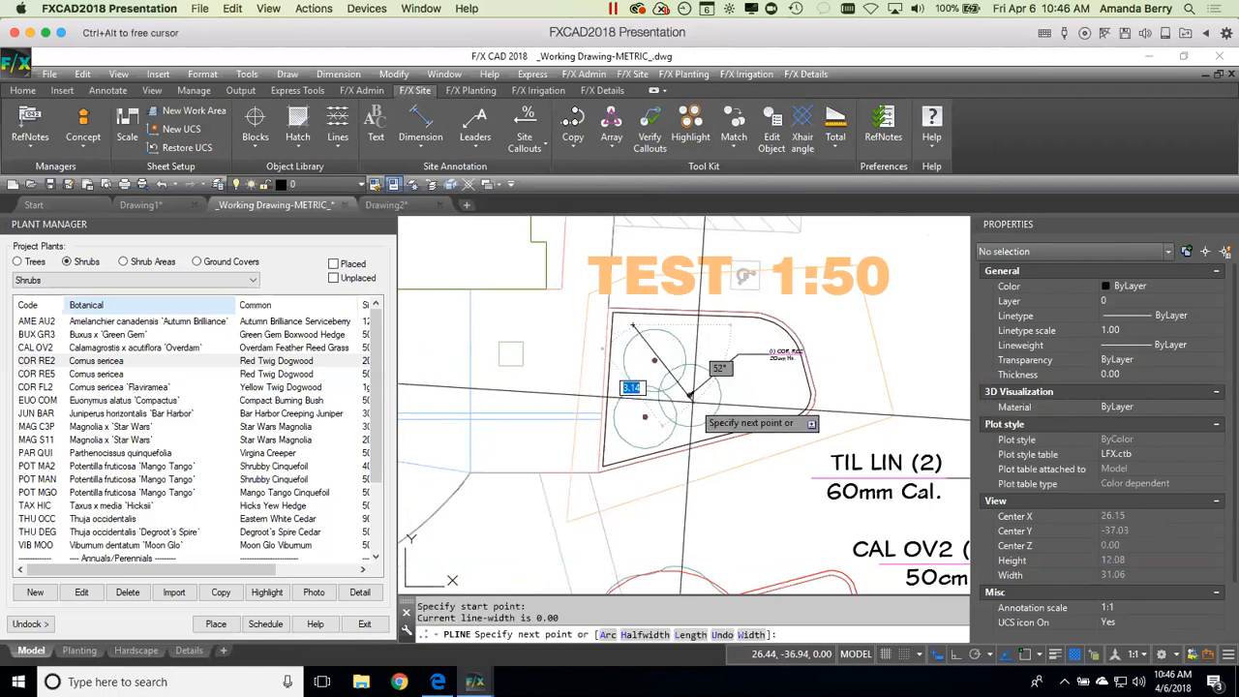
{"action": "key", "text": "F8"}
{"action": "left_click", "coordinate": [691, 433]}
{"action": "left_click", "coordinate": [693, 438]}
{"action": "left_click", "coordinate": [699, 385]}
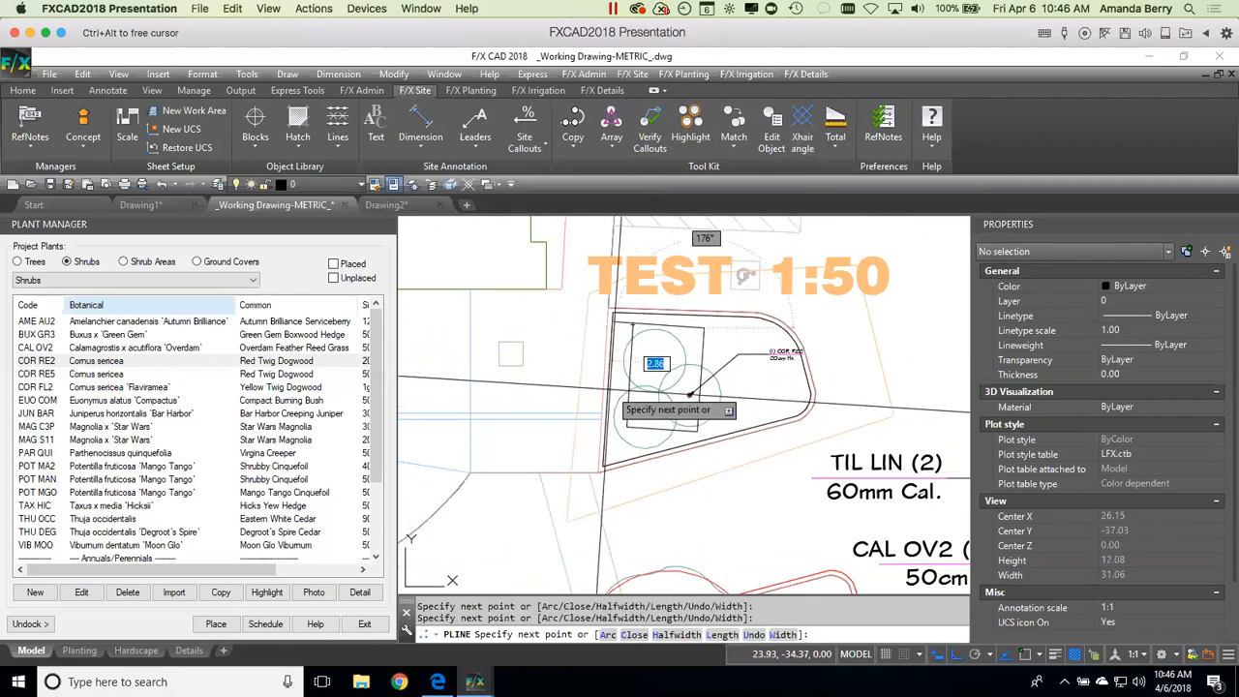
{"action": "type", "text": "cl"}
{"action": "key", "text": "Return"}
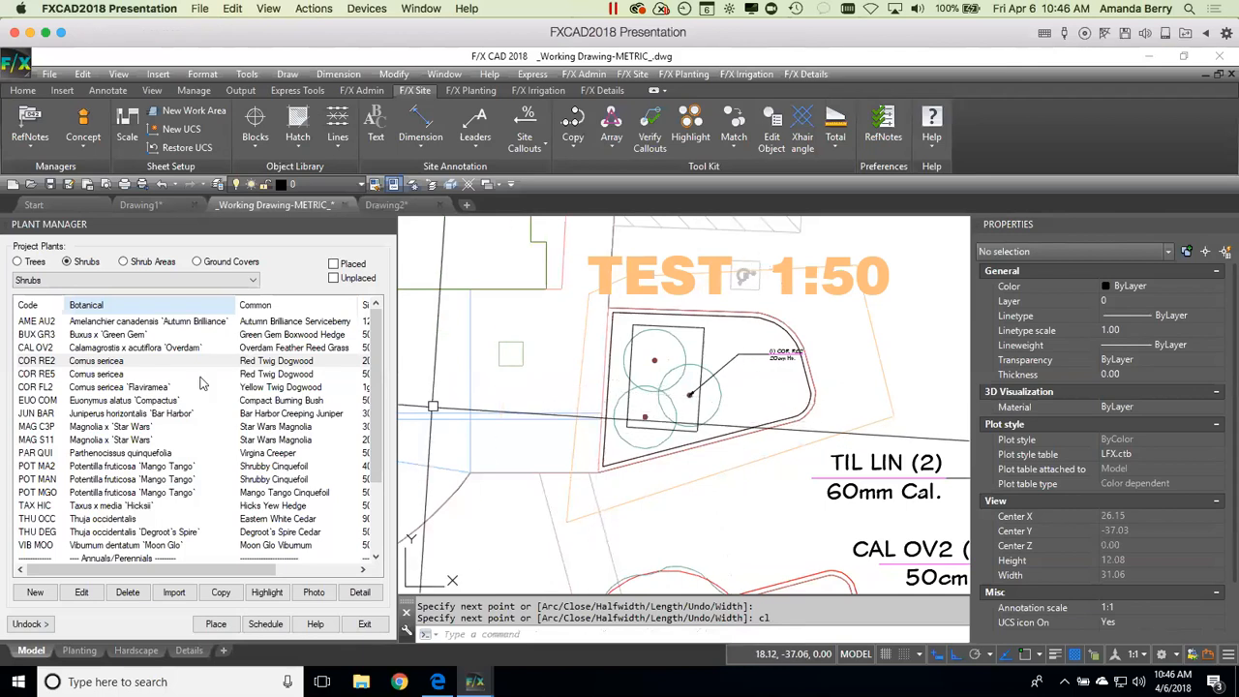
Step: Place additional COR RE2 Red Twig Dogwood shrubs around the rounded end of the island, spaced edge to edge
{"action": "double_click", "coordinate": [133, 363]}
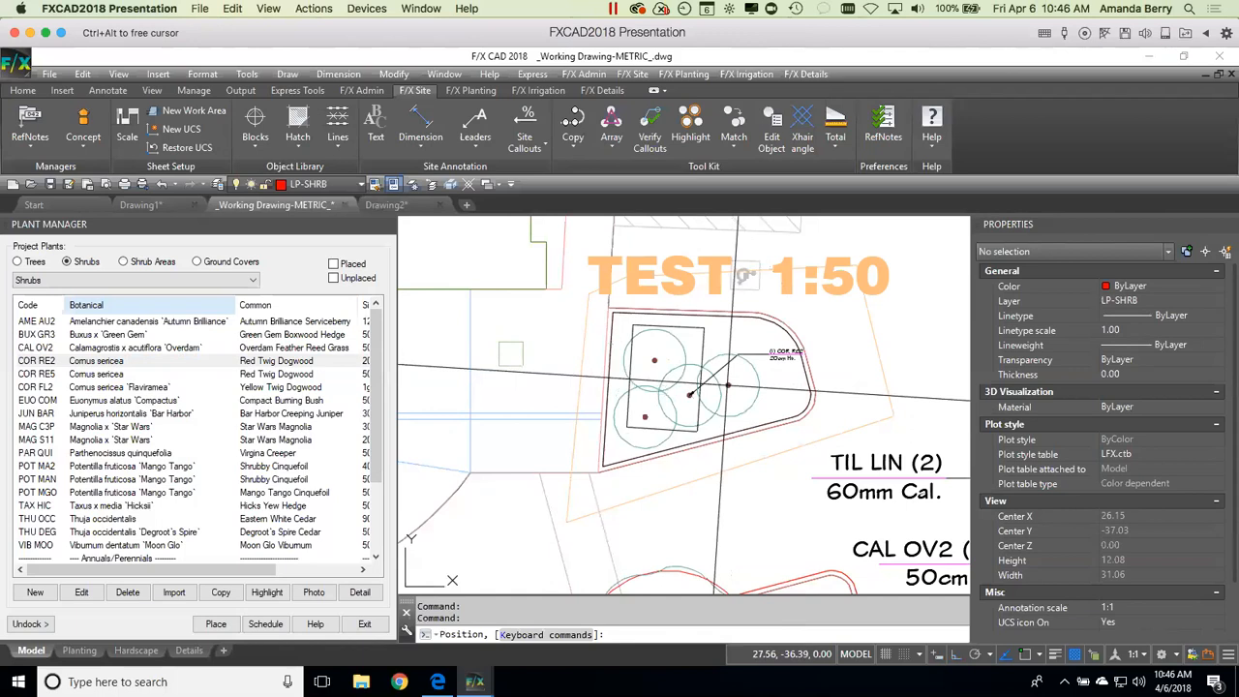
{"action": "left_click", "coordinate": [745, 366]}
{"action": "left_click", "coordinate": [798, 402]}
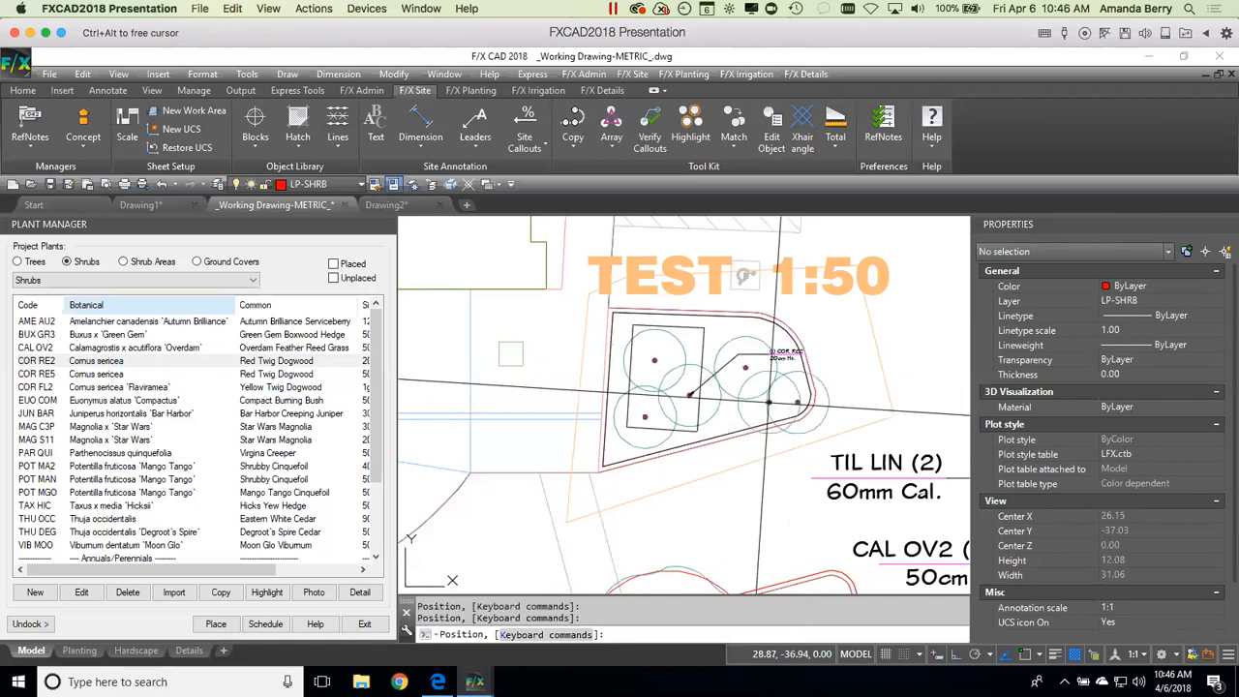
{"action": "left_click", "coordinate": [739, 429]}
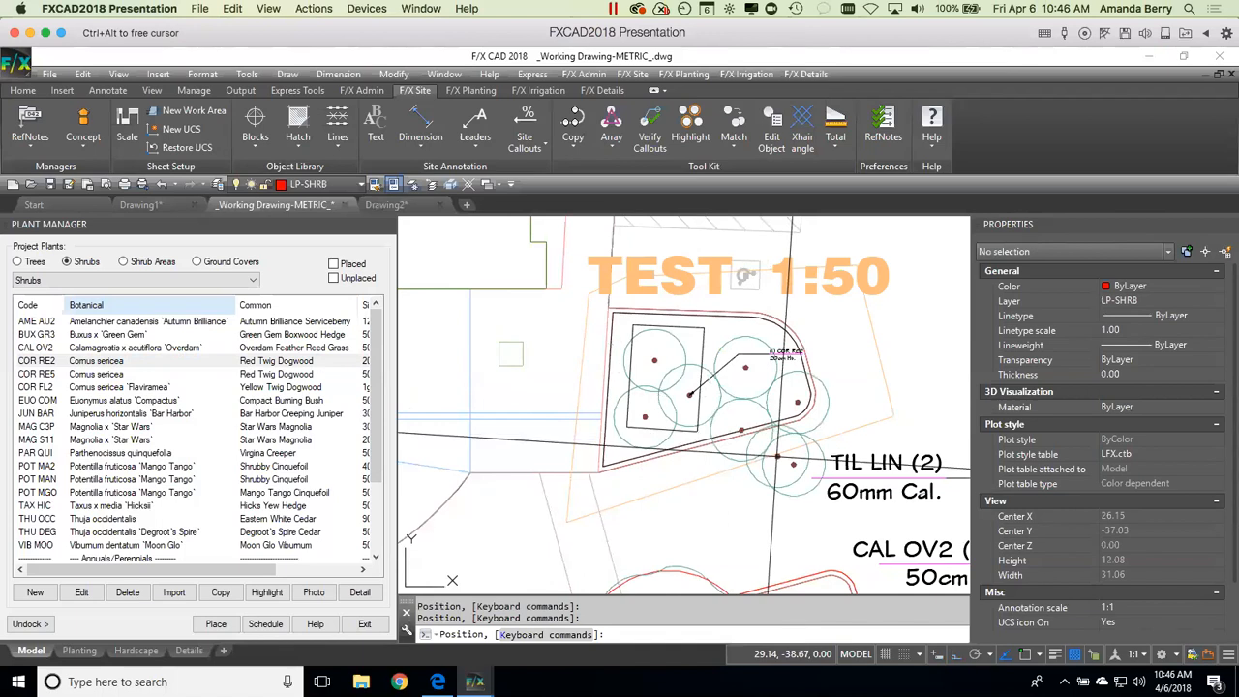
Step: Review the placement keyboard commands, align the crosshairs with the island's lower edge, and continue placing COR RE2 shrubs beyond the rounded end
{"action": "left_click", "coordinate": [547, 634]}
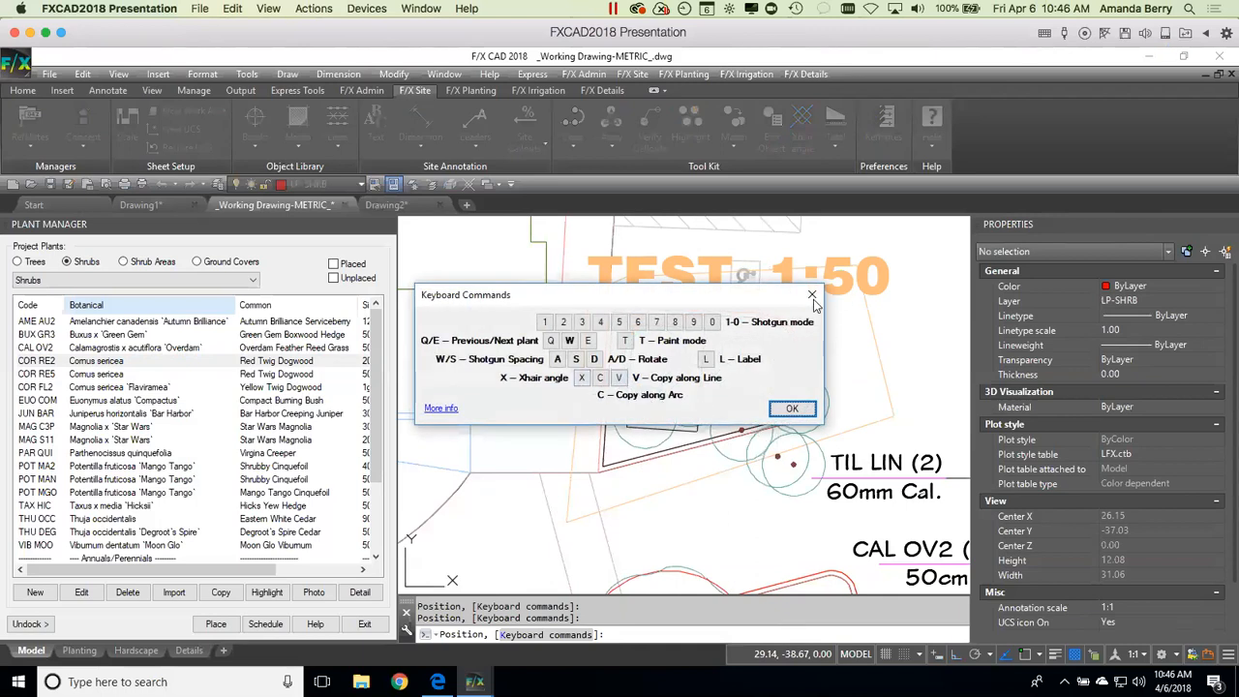
{"action": "left_click", "coordinate": [792, 408]}
{"action": "key", "text": "x"}
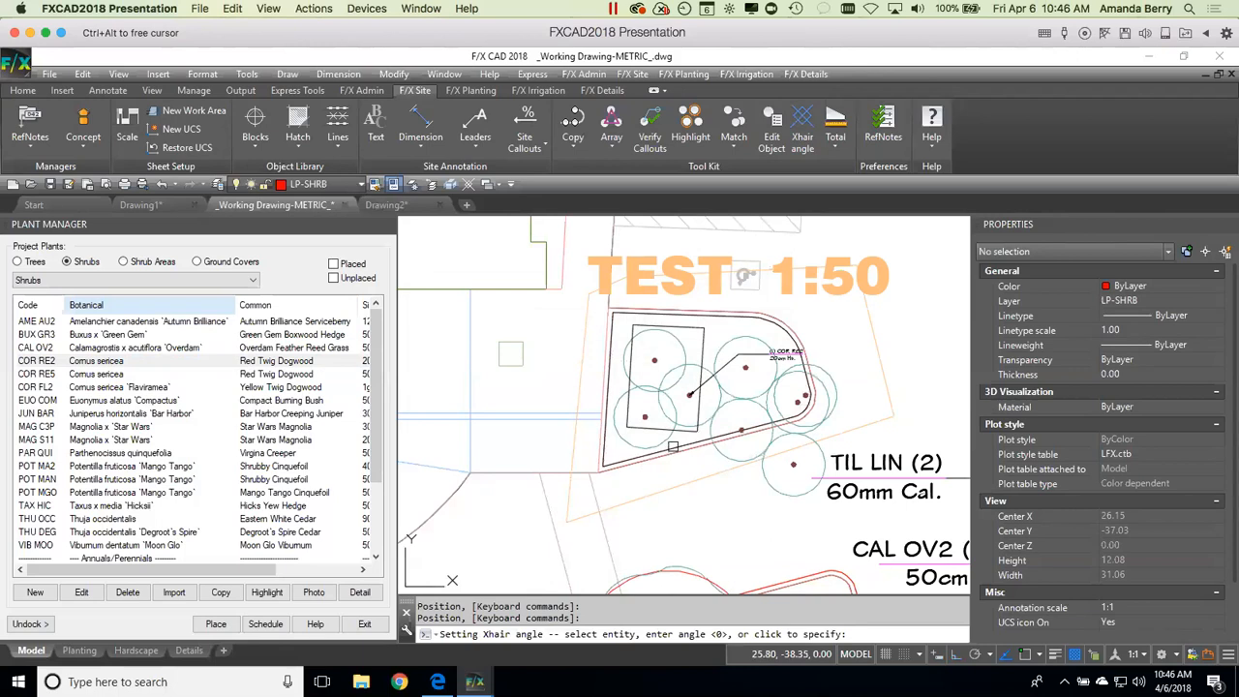
{"action": "left_click", "coordinate": [672, 447]}
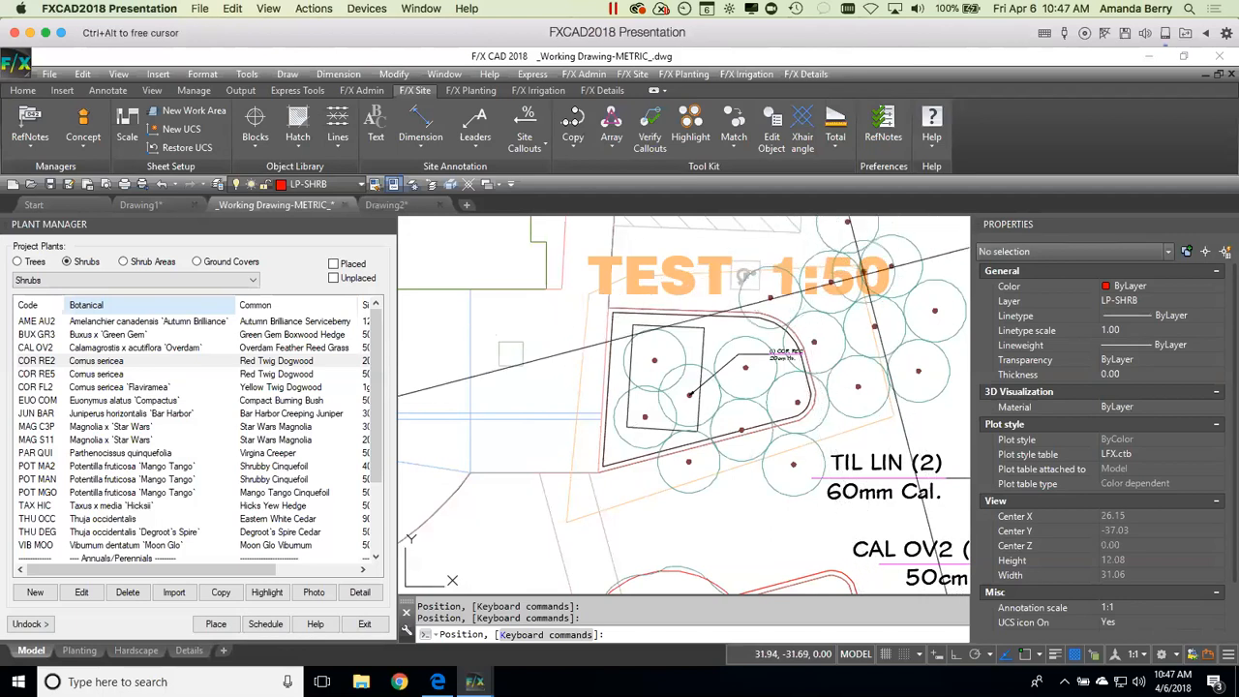
{"action": "left_click", "coordinate": [872, 250]}
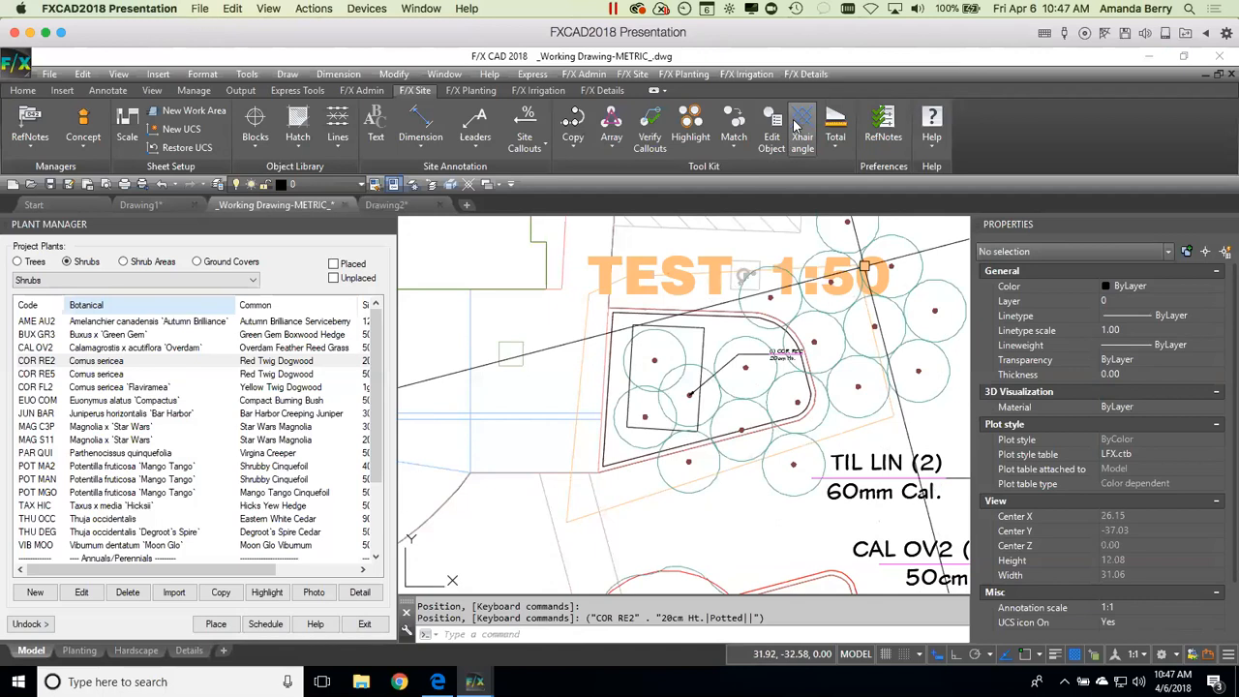
Step: Reset the crosshair angle to its default of 0
{"action": "left_click", "coordinate": [803, 124]}
{"action": "key", "text": "Return"}
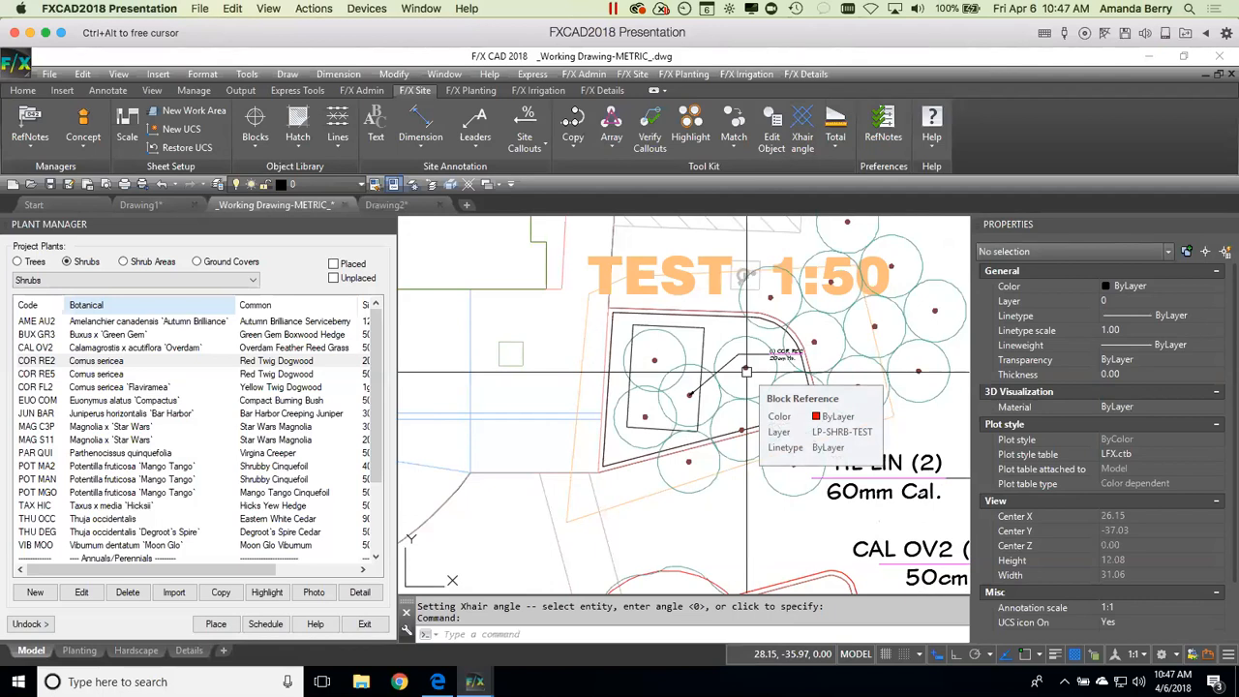
Step: Create a new UCS with its X axis along the island's lower edge and its Y axis toward the building, linked to the TEST work area
{"action": "scroll", "coordinate": [746, 371], "scroll_direction": "down", "scroll_amount": 3}
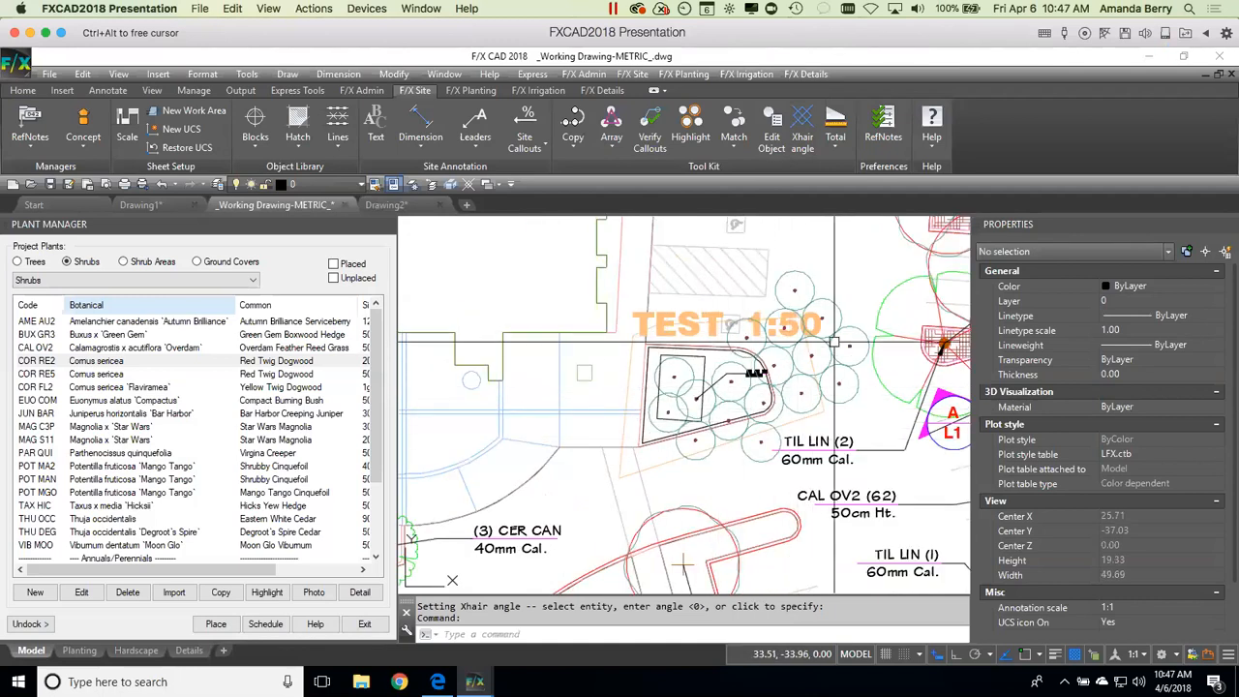
{"action": "scroll", "coordinate": [818, 372], "scroll_direction": "down", "scroll_amount": 3}
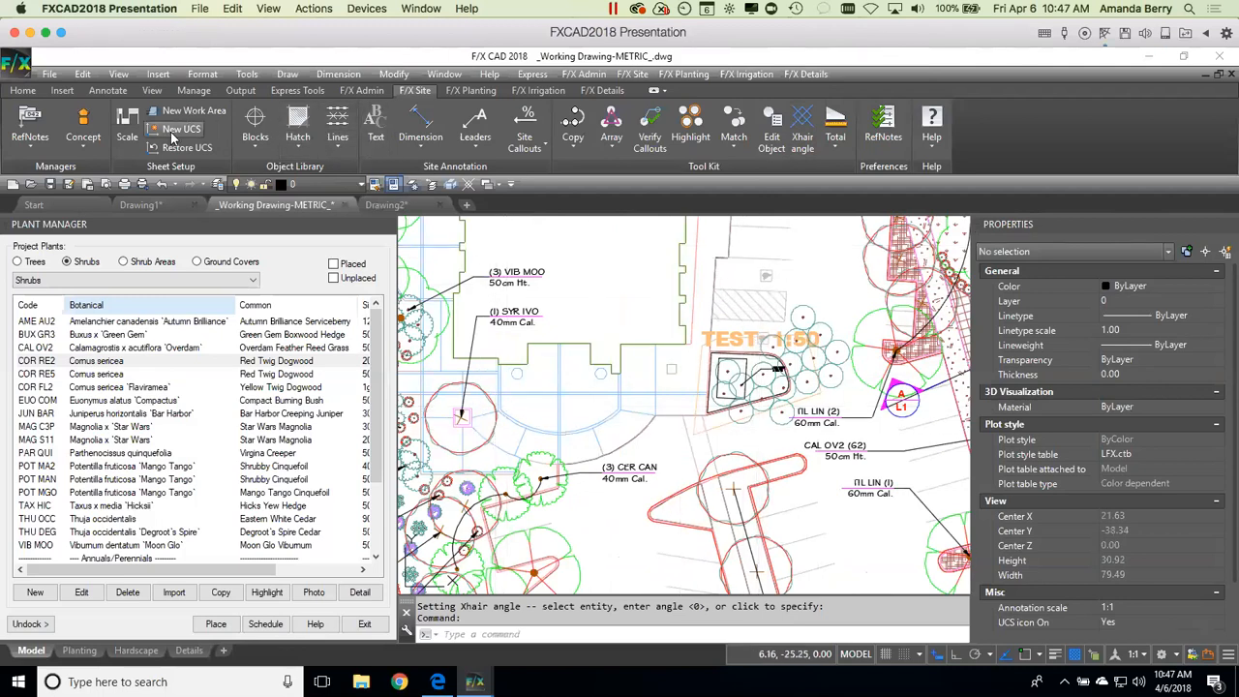
{"action": "left_click", "coordinate": [173, 137]}
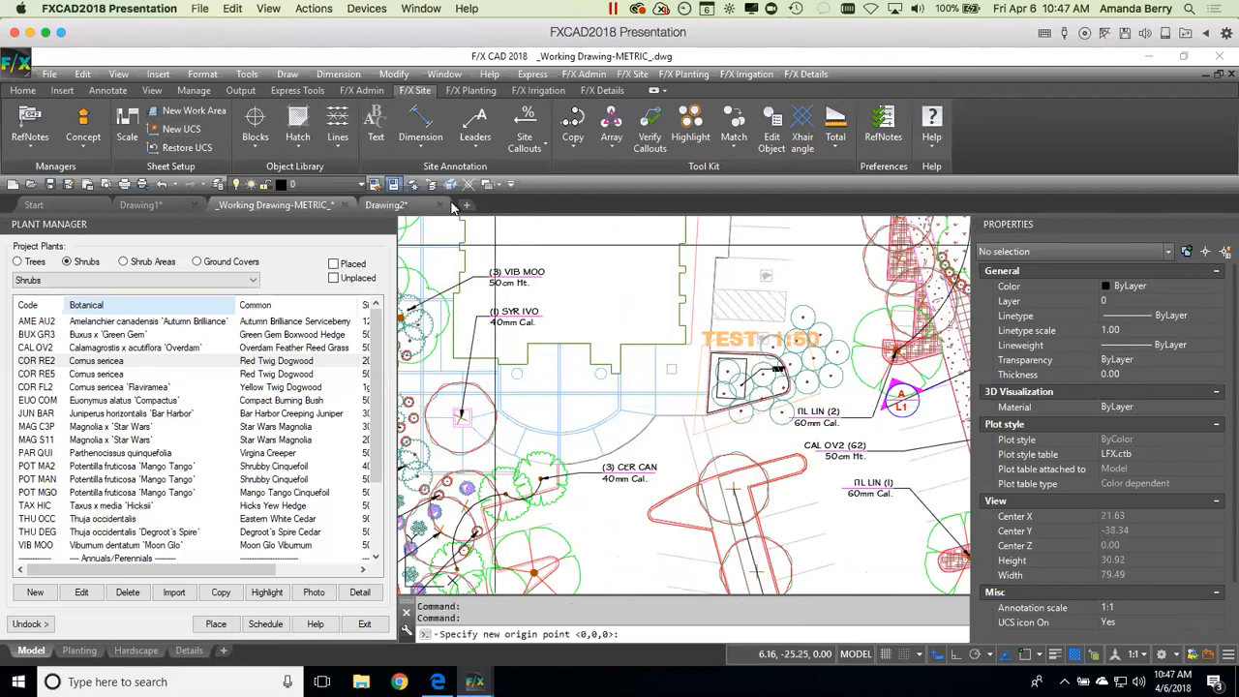
{"action": "left_click", "coordinate": [692, 451]}
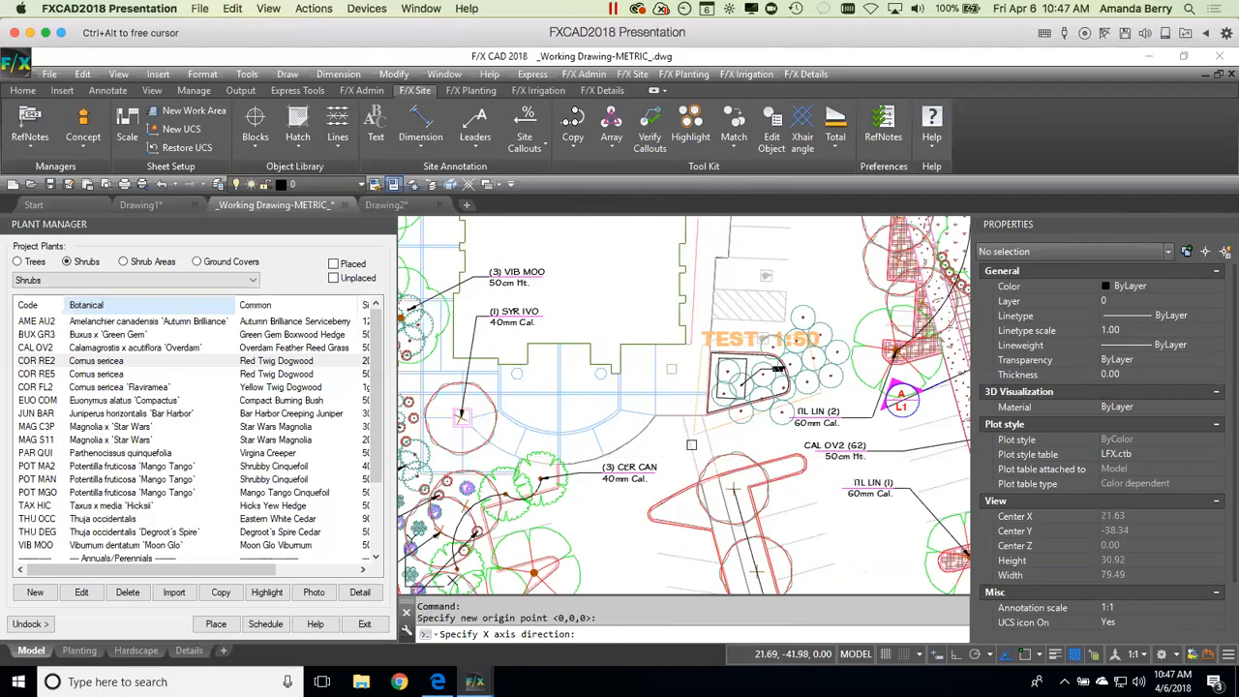
{"action": "scroll", "coordinate": [723, 427], "scroll_direction": "up", "scroll_amount": 5}
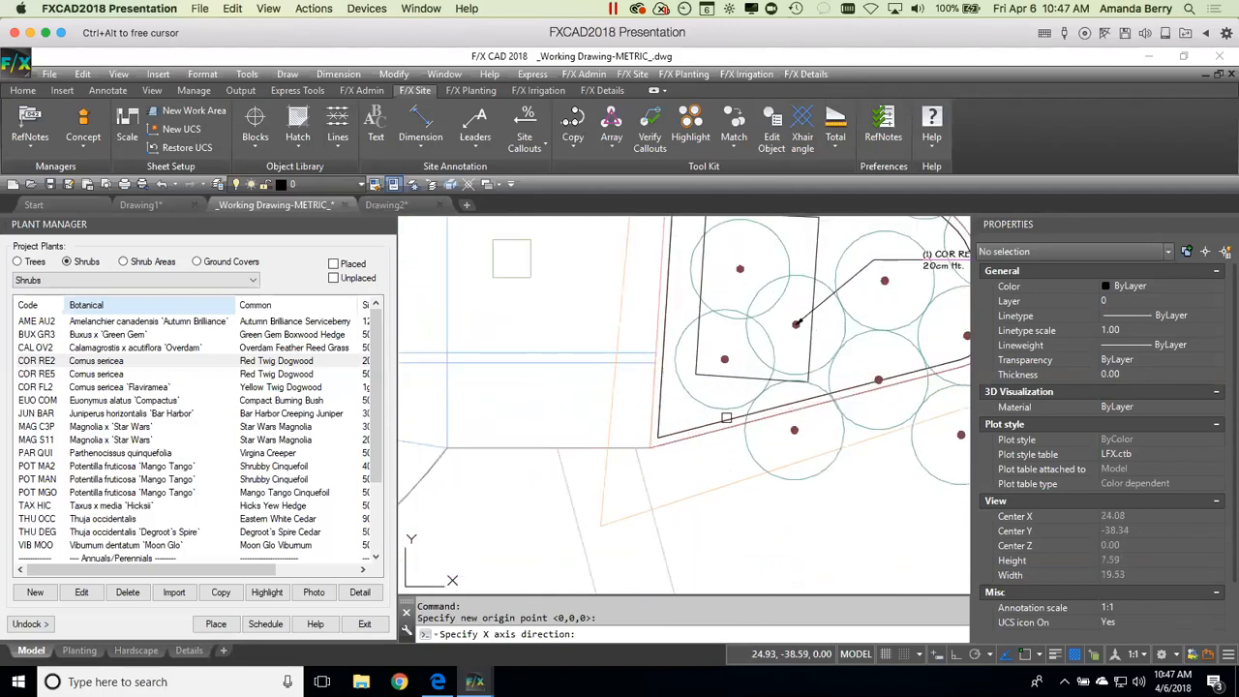
{"action": "left_click", "coordinate": [726, 417]}
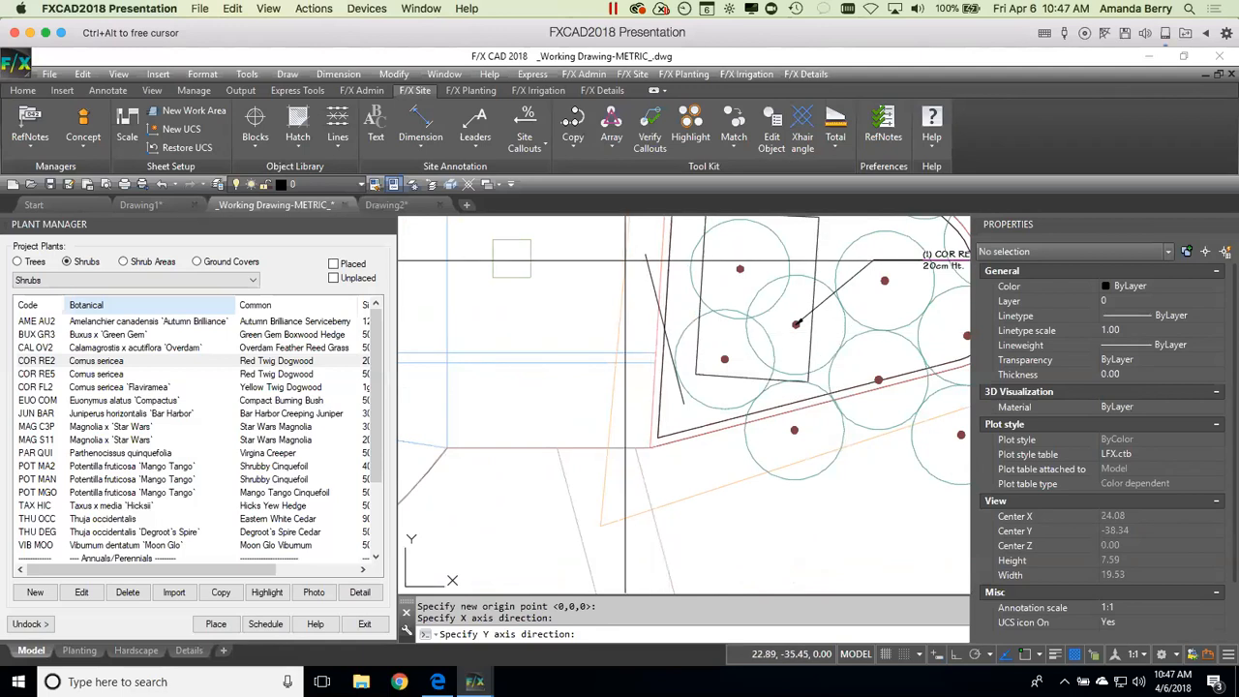
{"action": "left_click", "coordinate": [580, 252]}
{"action": "scroll", "coordinate": [646, 323], "scroll_direction": "down", "scroll_amount": 2}
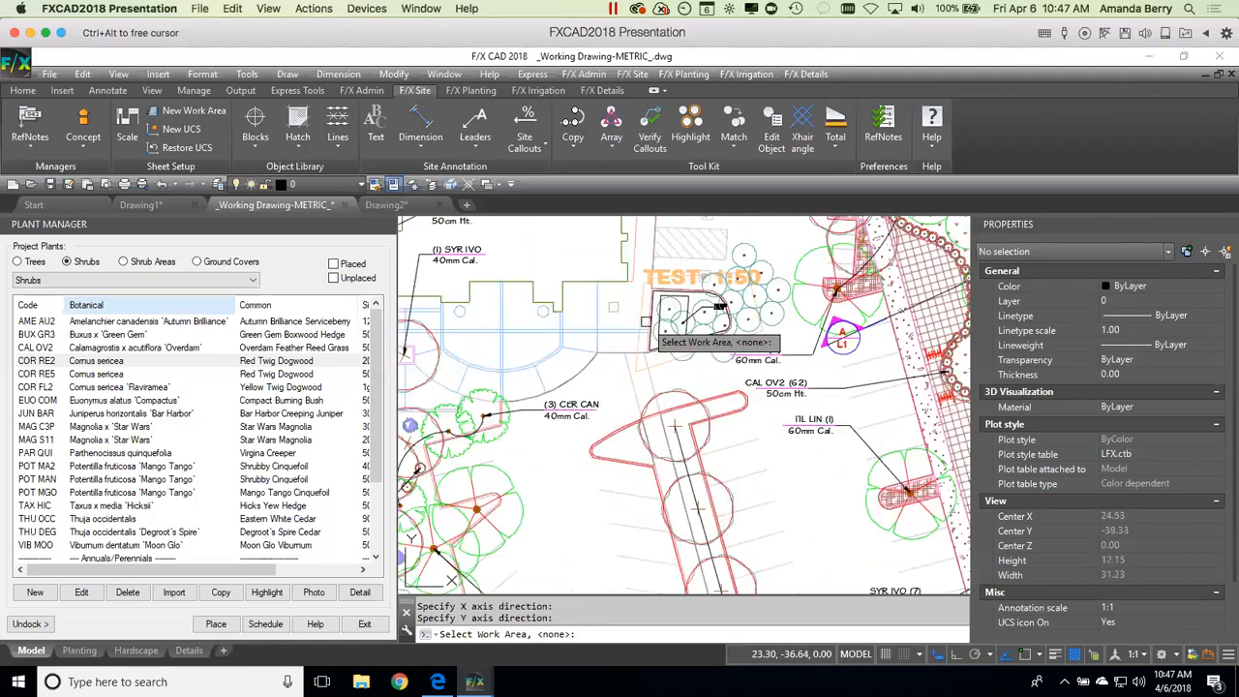
{"action": "left_click", "coordinate": [644, 304]}
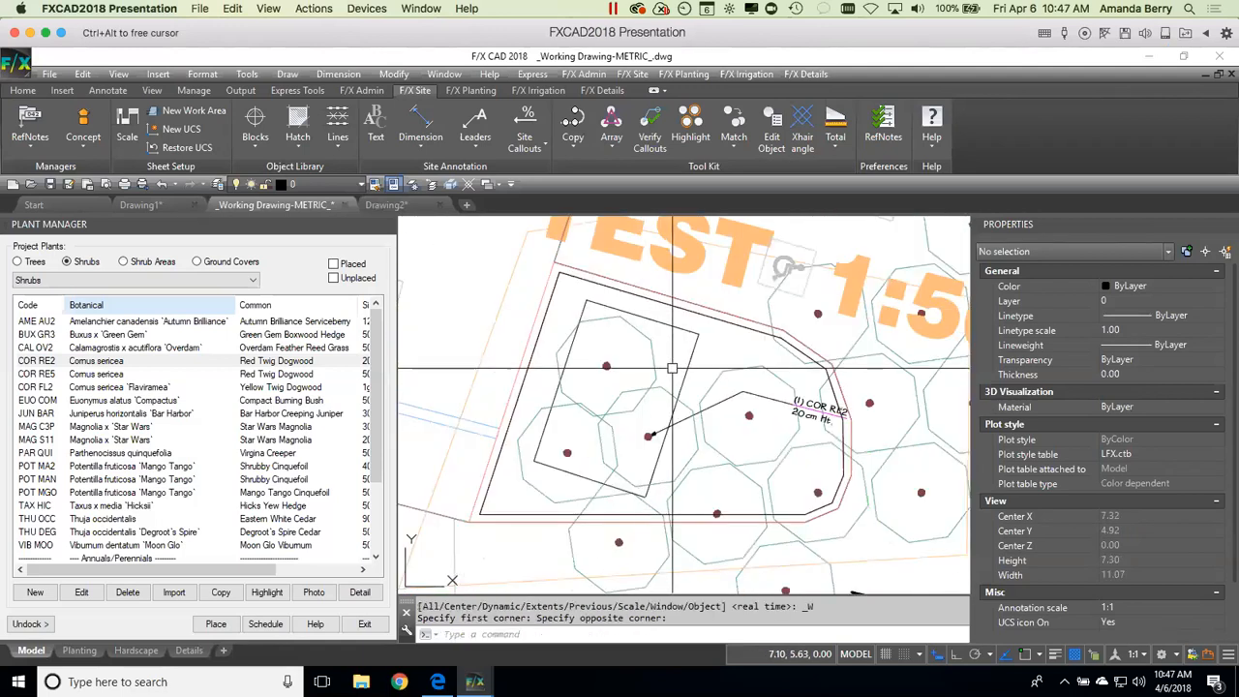
Step: Label the COR RE2 shrub in the upper corner of the TEST island, with its callout just up and right of the plant
{"action": "scroll", "coordinate": [678, 387], "scroll_direction": "down", "scroll_amount": 8}
{"action": "scroll", "coordinate": [707, 426], "scroll_direction": "up", "scroll_amount": 5}
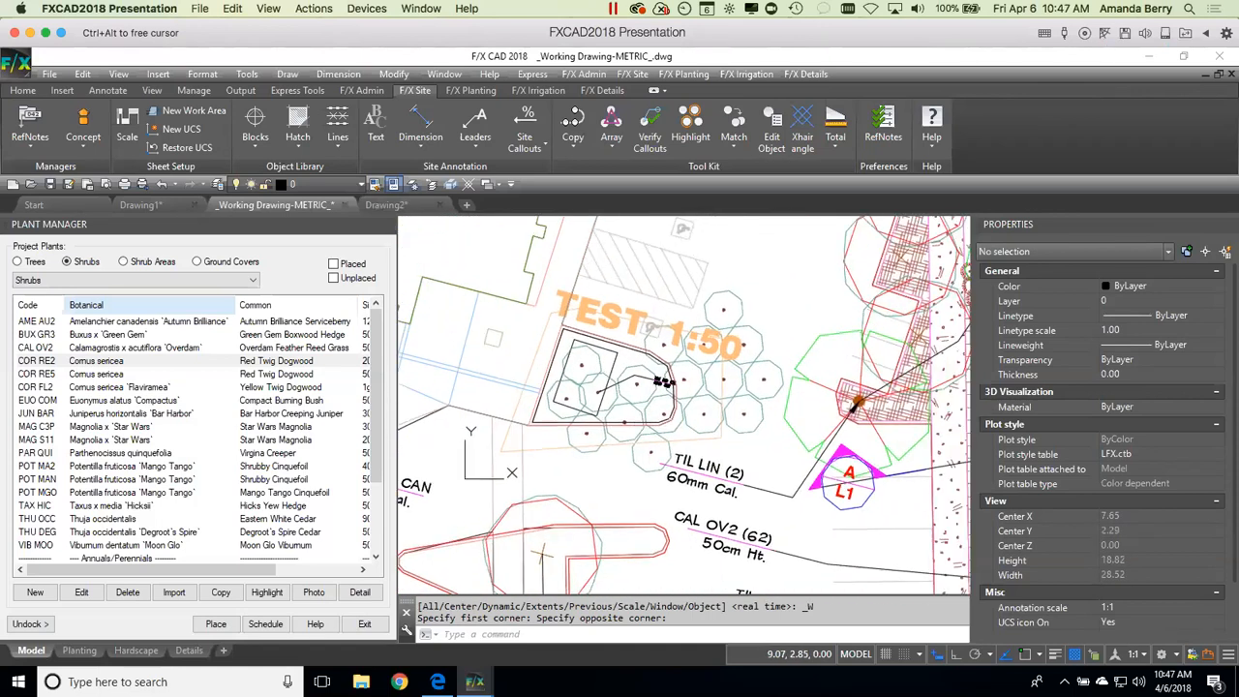
{"action": "left_click", "coordinate": [470, 90]}
{"action": "left_click", "coordinate": [514, 126]}
{"action": "left_click", "coordinate": [582, 364]}
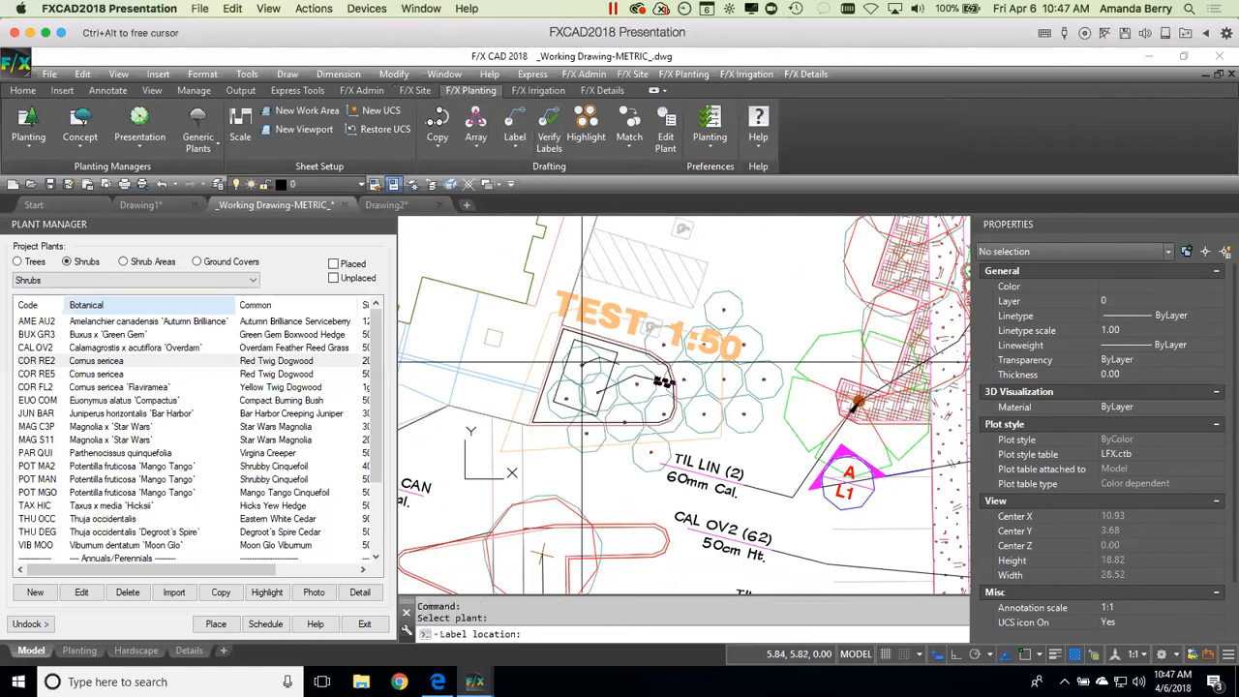
{"action": "left_click", "coordinate": [592, 353]}
{"action": "scroll", "coordinate": [591, 377], "scroll_direction": "up", "scroll_amount": 4}
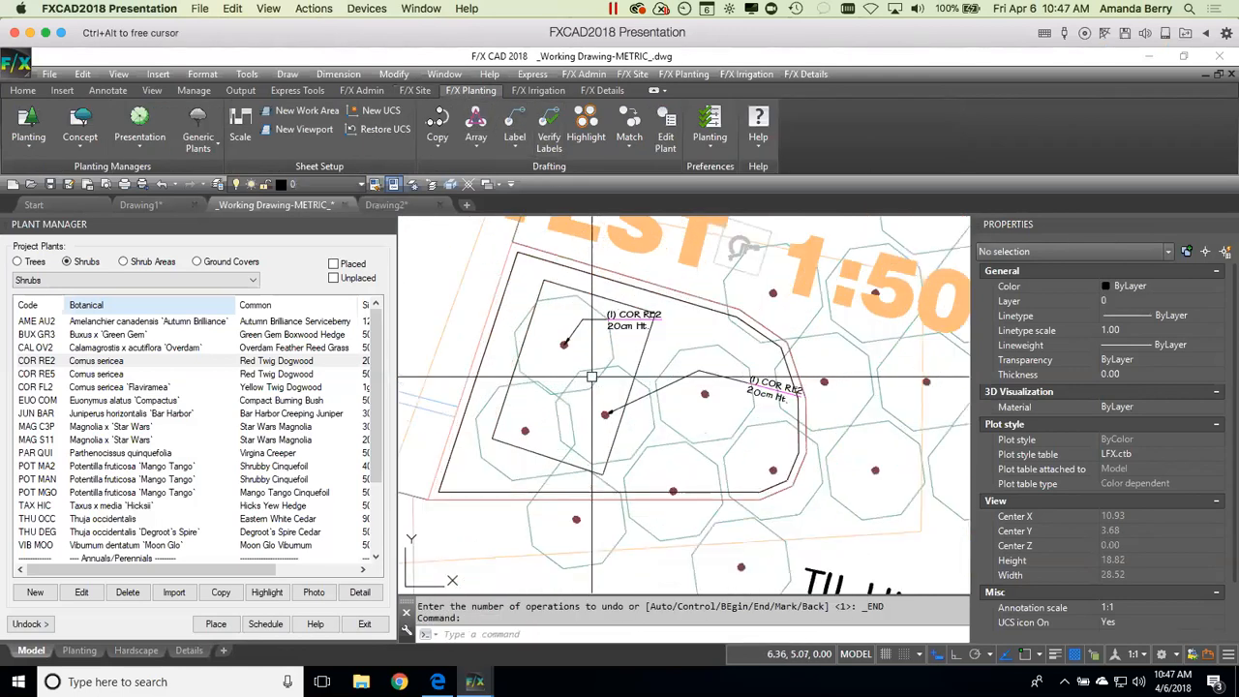
Step: Restore the <World> UCS from the list of saved coordinate systems
{"action": "scroll", "coordinate": [664, 360], "scroll_direction": "down", "scroll_amount": 2}
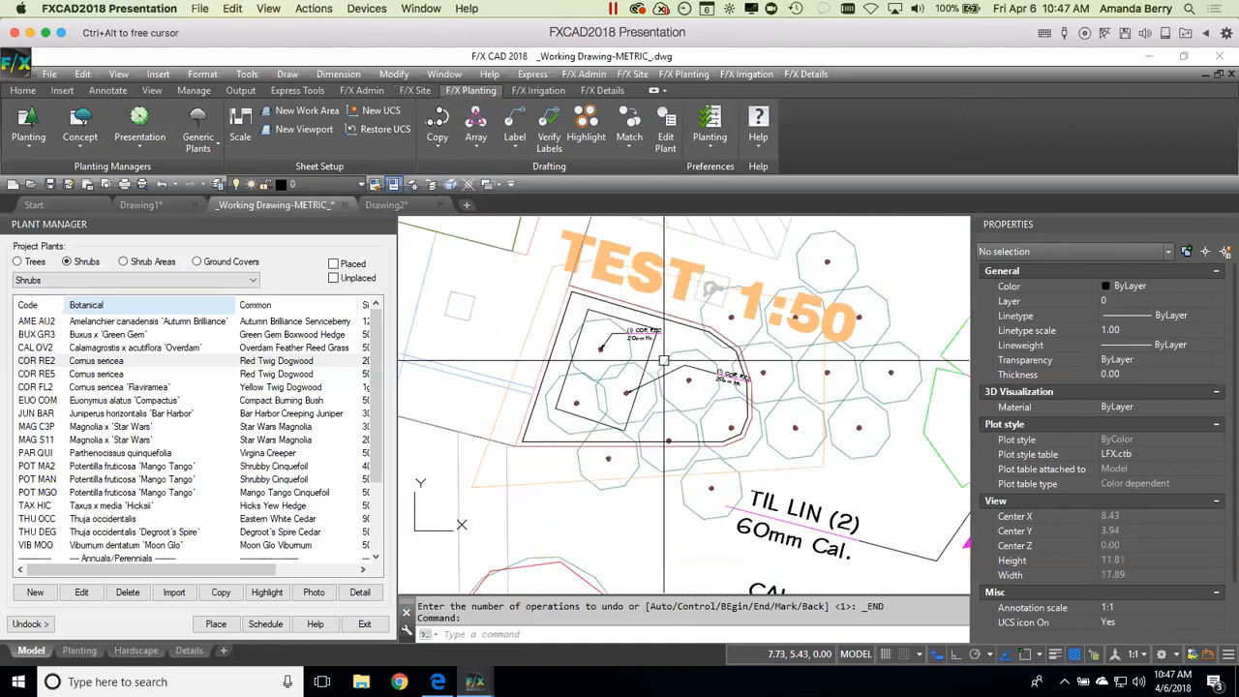
{"action": "scroll", "coordinate": [664, 360], "scroll_direction": "down", "scroll_amount": 2}
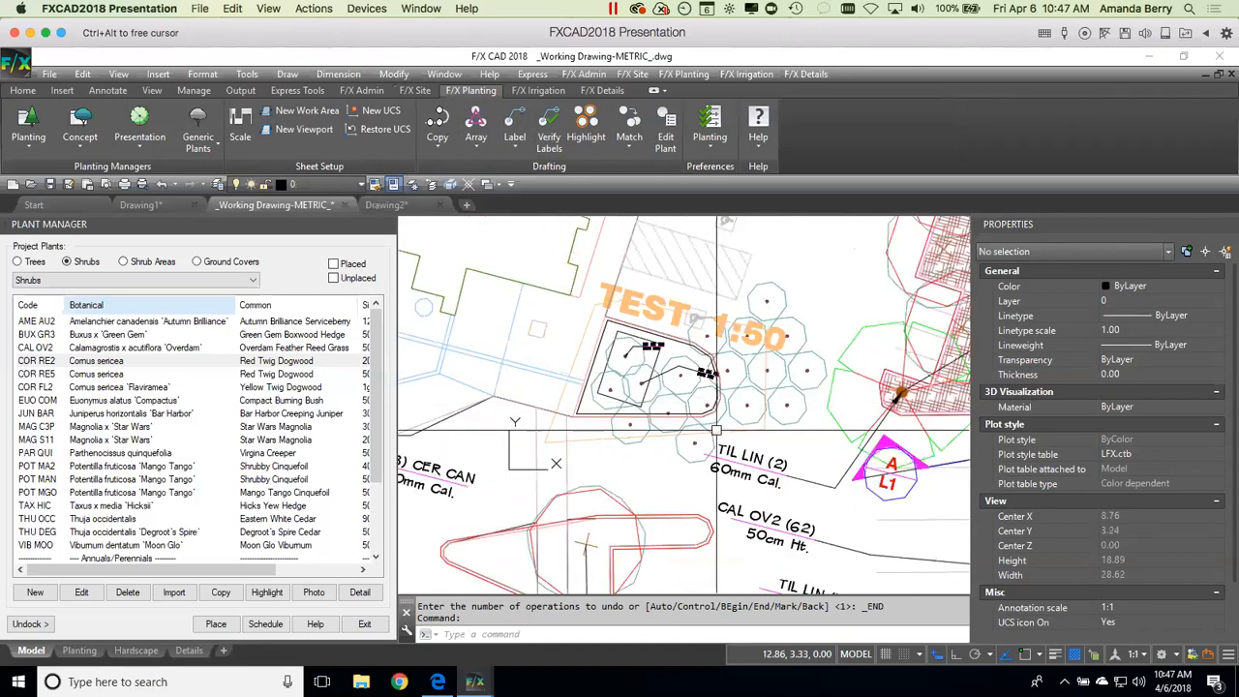
{"action": "left_click", "coordinate": [377, 129]}
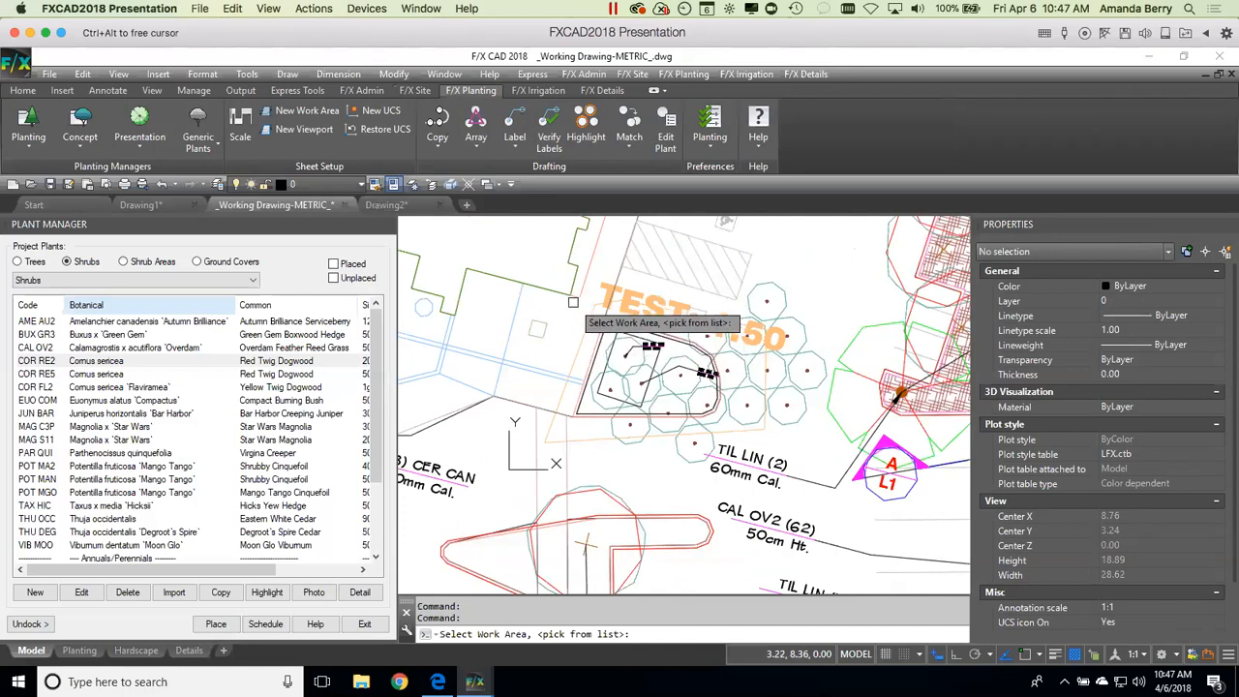
{"action": "key", "text": "Return"}
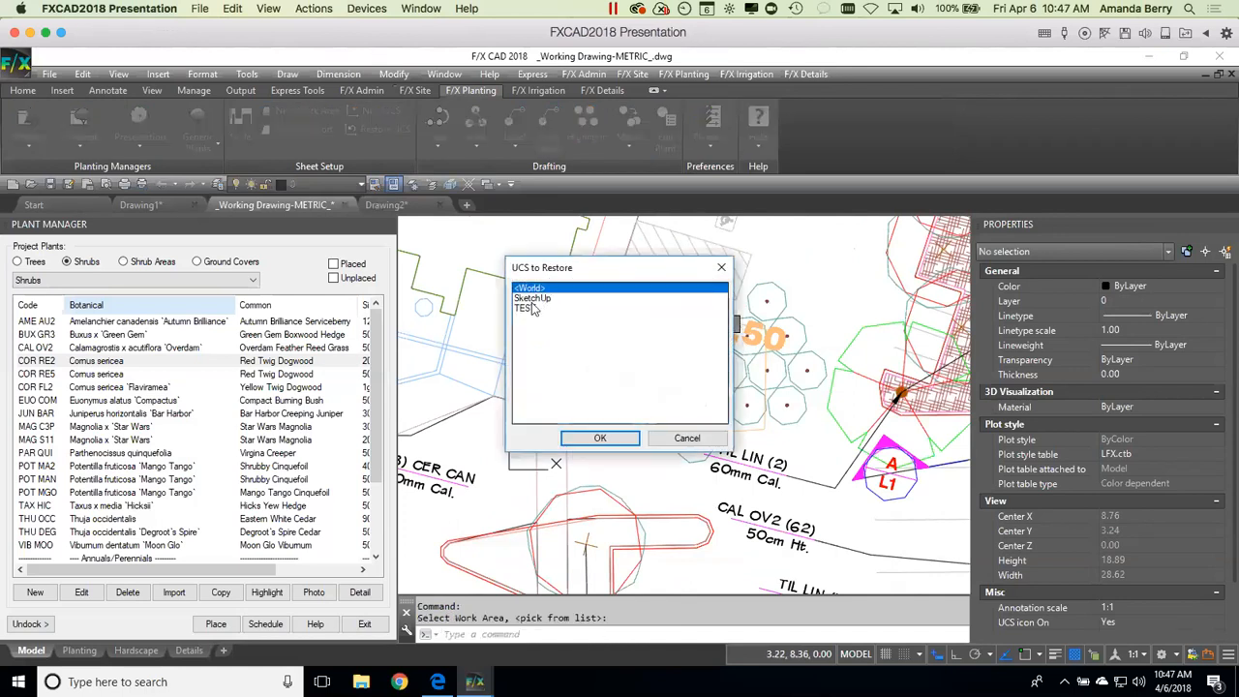
{"action": "left_click", "coordinate": [597, 437]}
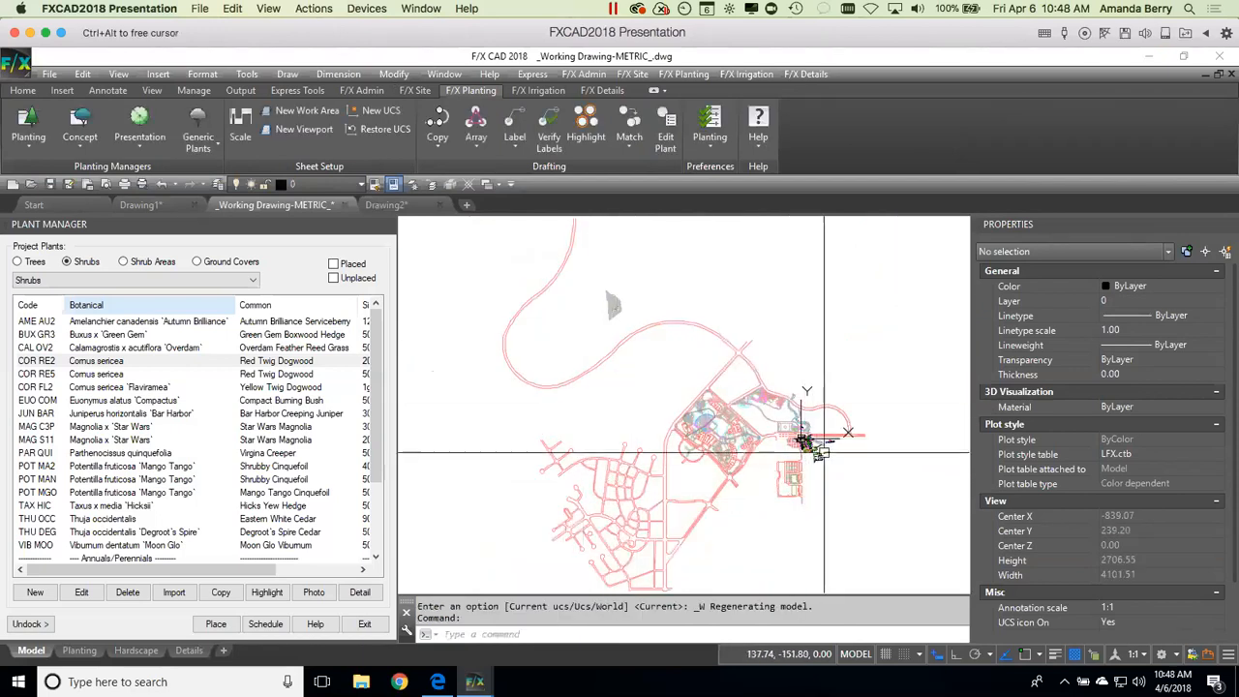
Step: Restore the custom UCS linked to the TEST work area by picking that work area in the drawing
{"action": "scroll", "coordinate": [726, 431], "scroll_direction": "up", "scroll_amount": 10}
{"action": "left_click", "coordinate": [359, 128]}
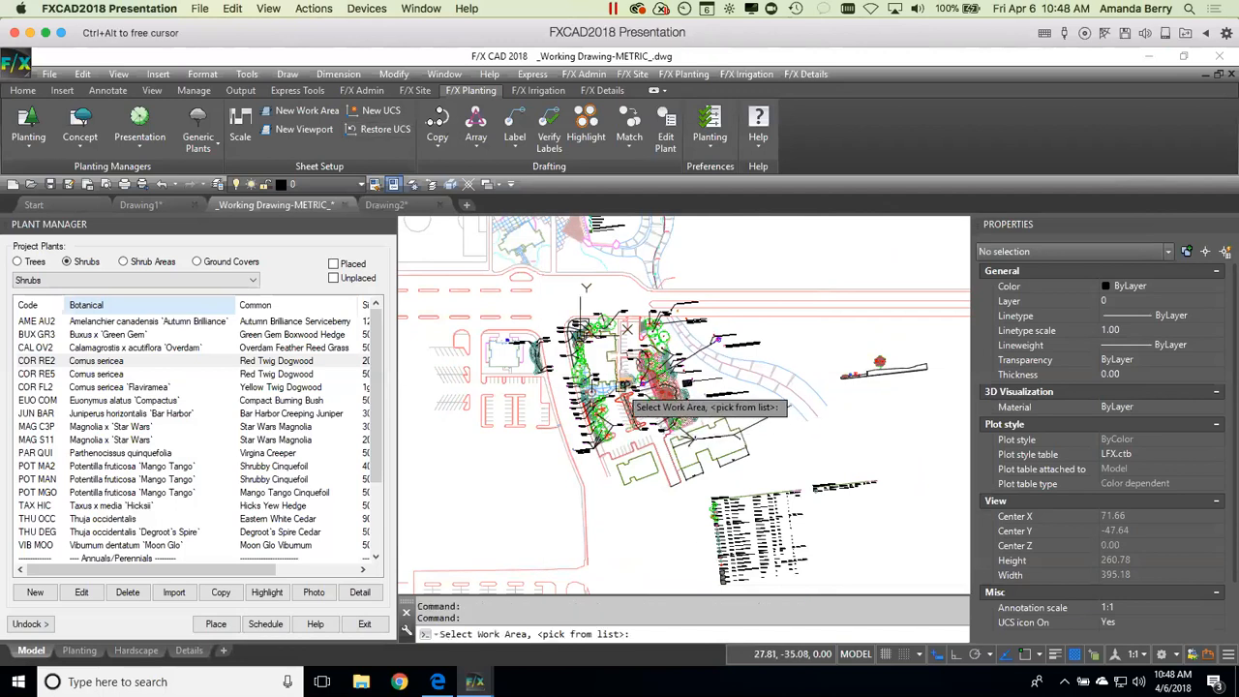
{"action": "left_click", "coordinate": [623, 405]}
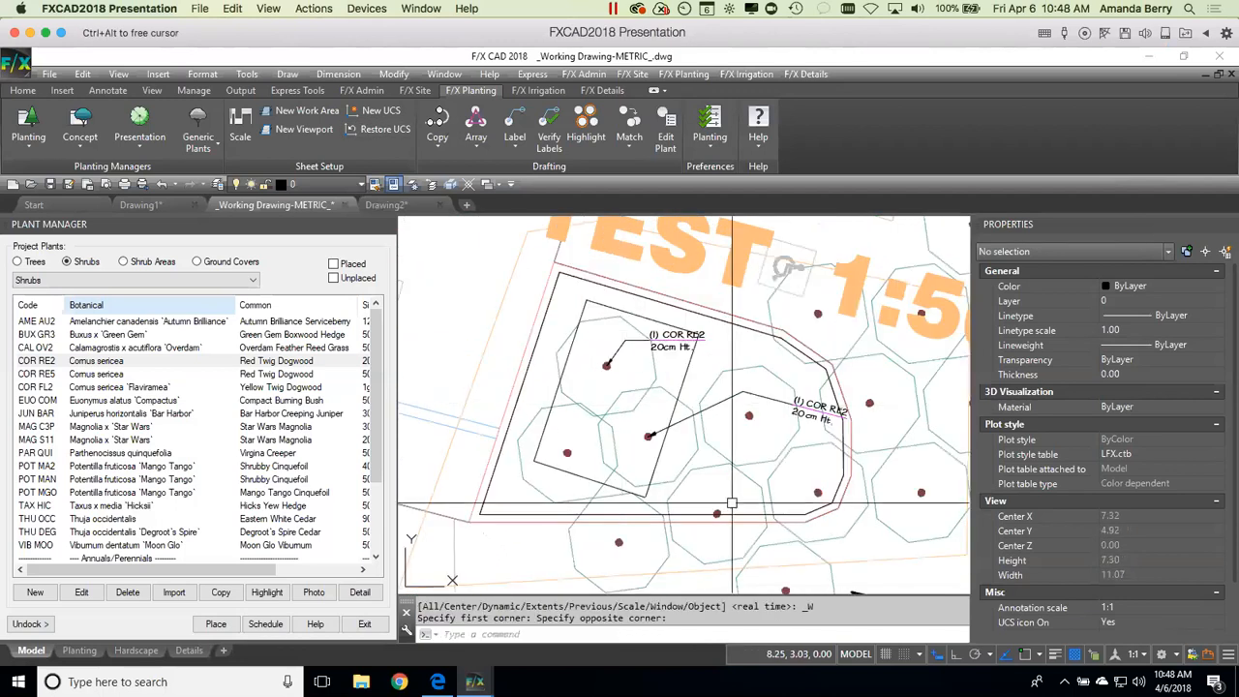
{"action": "scroll", "coordinate": [744, 504], "scroll_direction": "down", "scroll_amount": 4}
{"action": "middle_click_drag", "start_coordinate": [773, 501], "coordinate": [725, 419]}
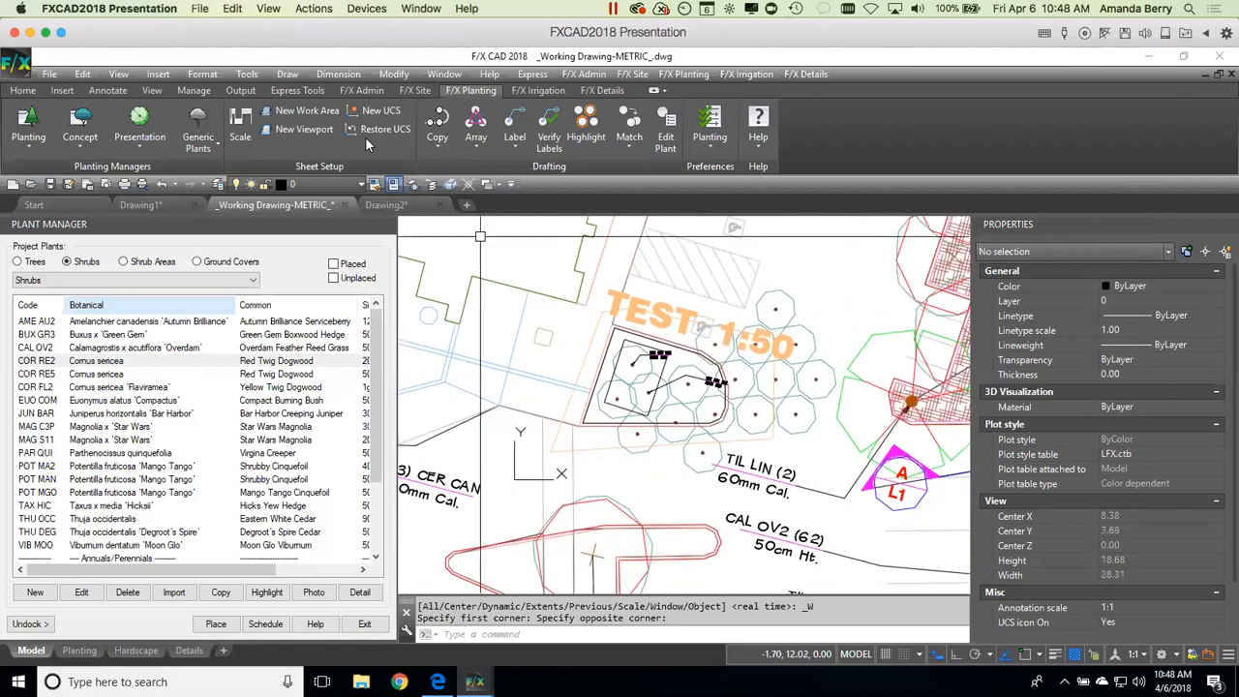
Step: Restore the SketchUp UCS from the list of saved coordinate systems and return to the area around the TEST island
{"action": "key", "text": "Return"}
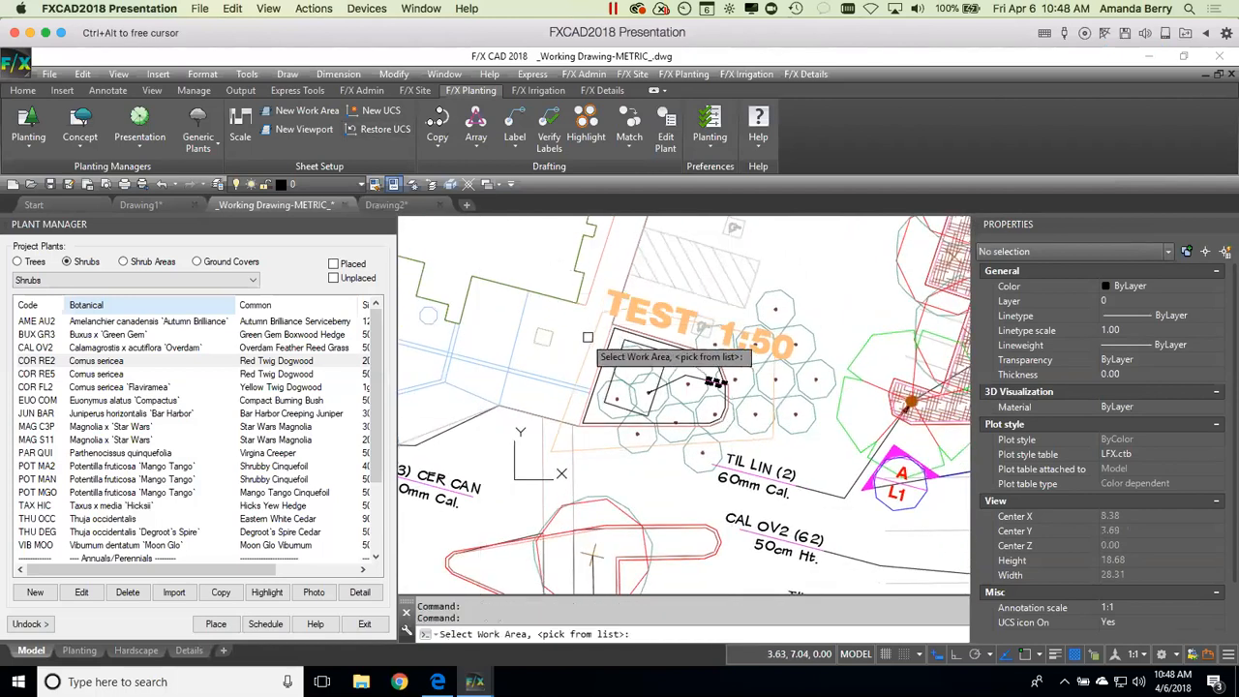
{"action": "key", "text": "Return"}
{"action": "left_click", "coordinate": [532, 303]}
{"action": "left_click", "coordinate": [527, 436]}
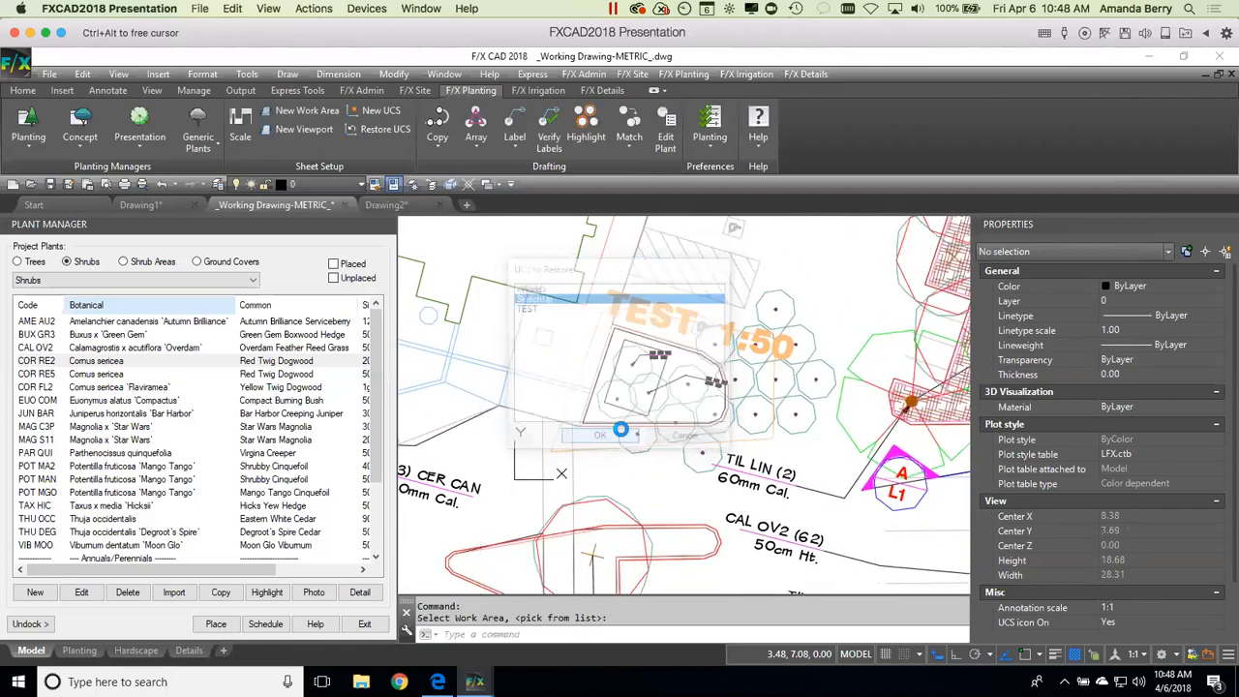
{"action": "scroll", "coordinate": [780, 435], "scroll_direction": "up", "scroll_amount": 12}
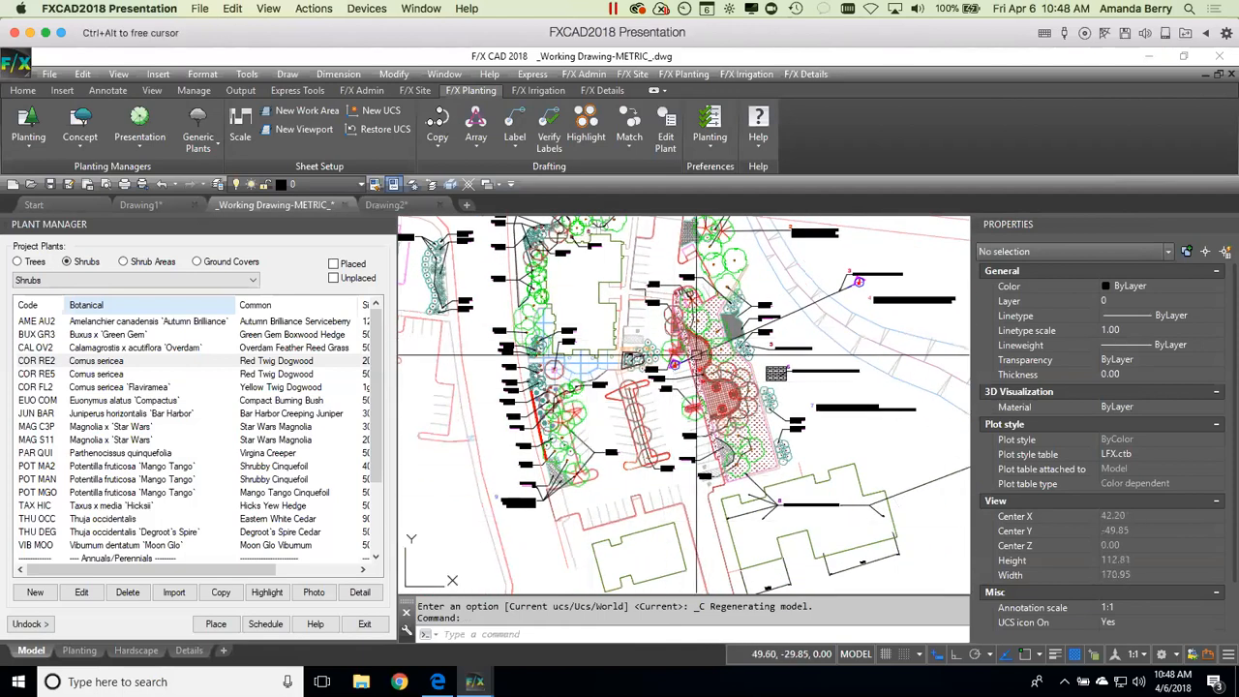
{"action": "scroll", "coordinate": [678, 387], "scroll_direction": "up", "scroll_amount": 3}
{"action": "scroll", "coordinate": [636, 361], "scroll_direction": "up", "scroll_amount": 6}
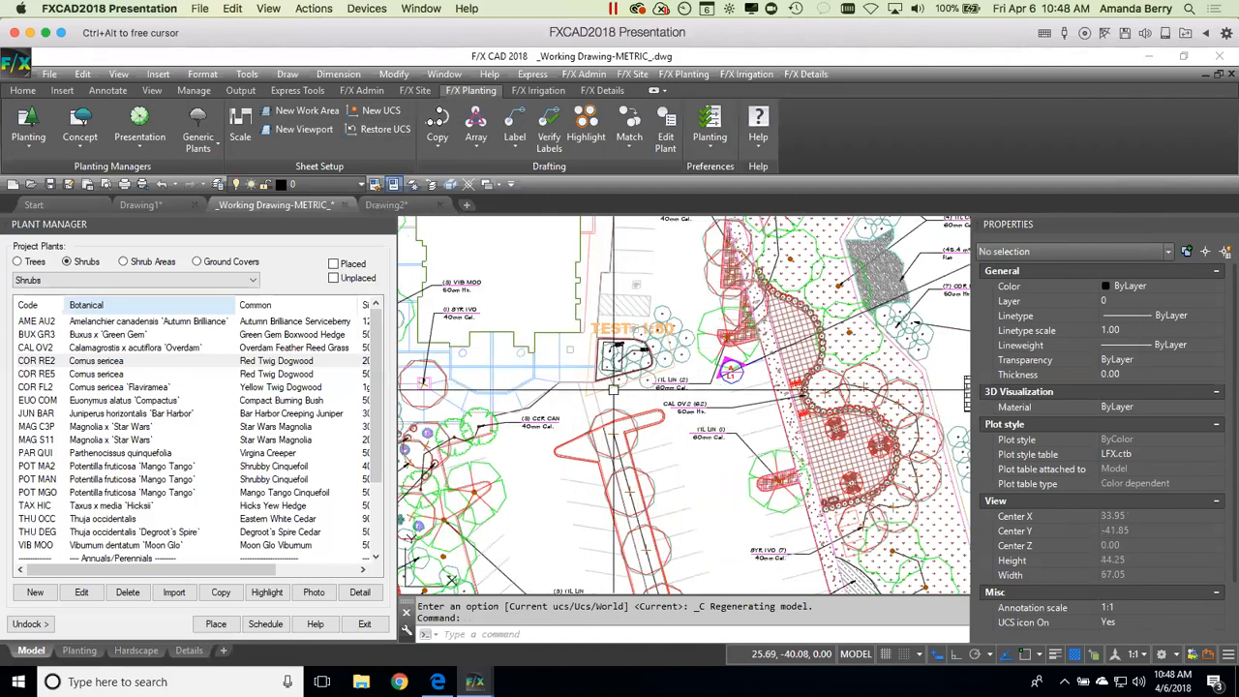
{"action": "scroll", "coordinate": [605, 387], "scroll_direction": "up", "scroll_amount": 3}
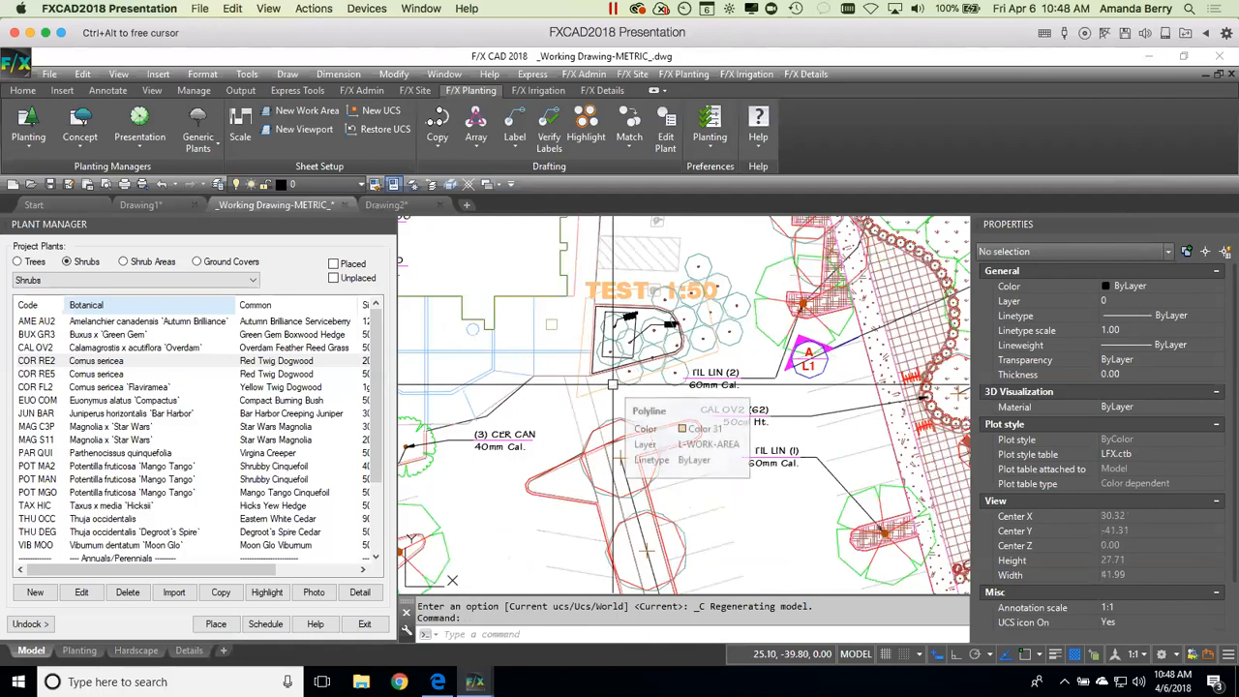
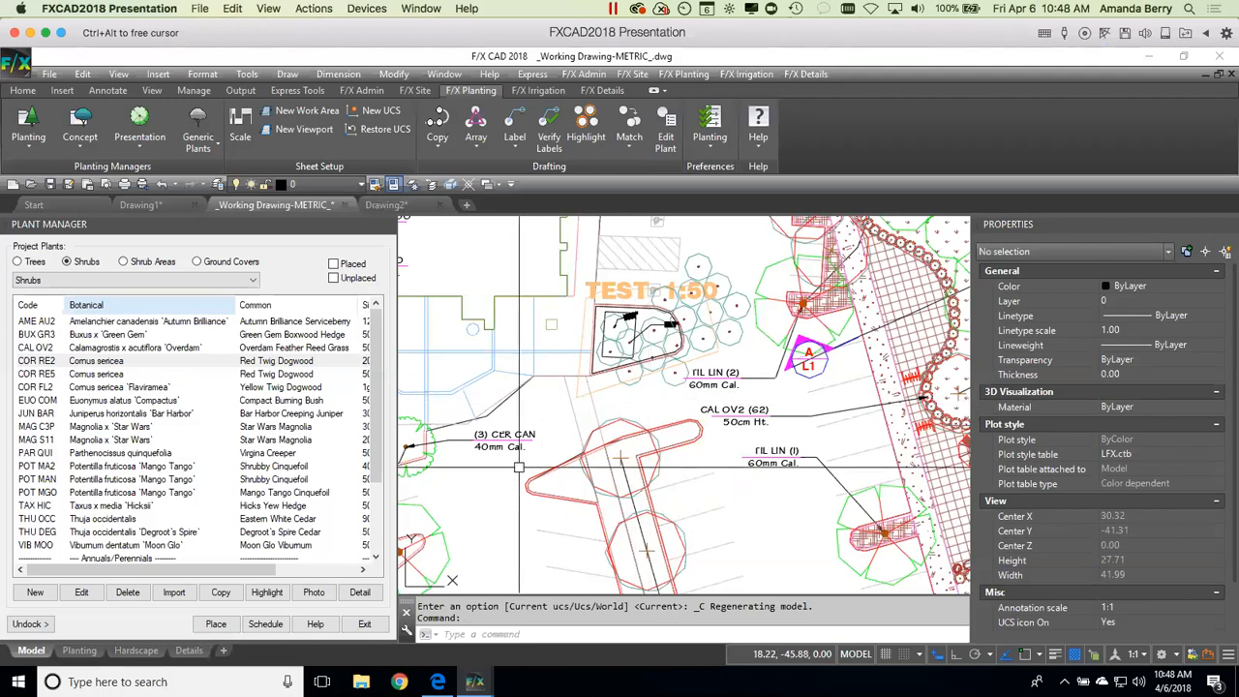
Step: Switch to the Edge browser, open the Secret Keyboard Commands page and review its first commands, highlighting DELREGAPPS
{"action": "mouse_move", "coordinate": [401, 678]}
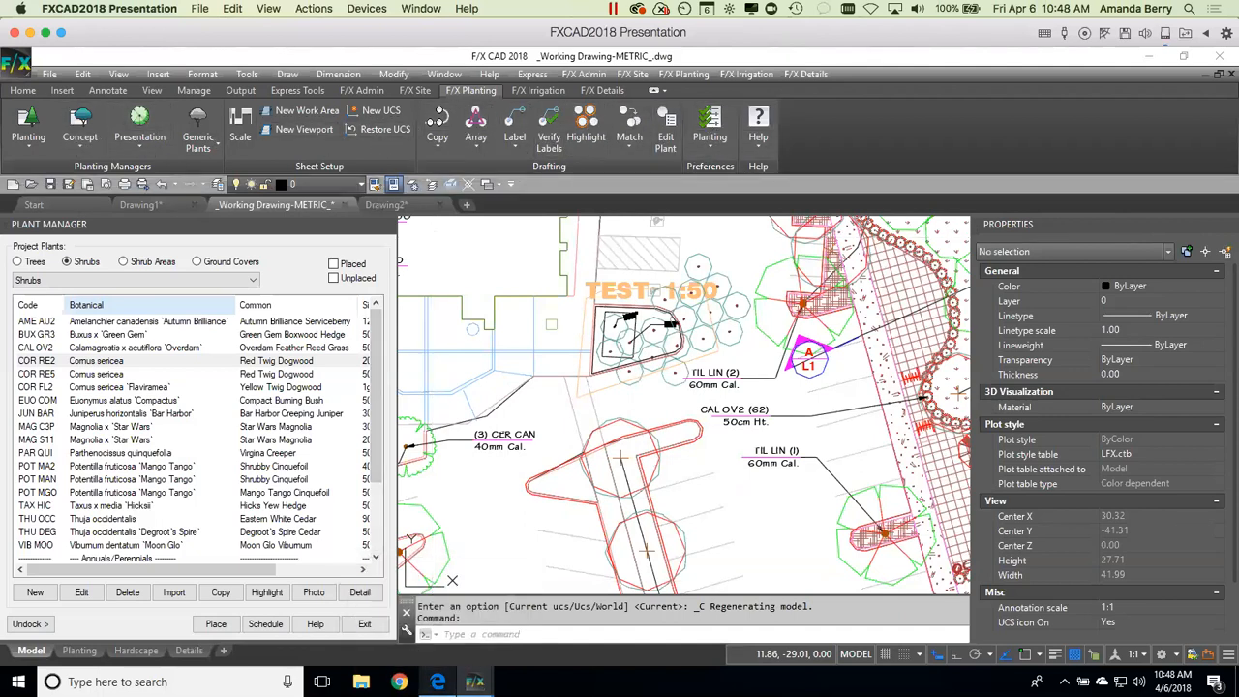
{"action": "left_click", "coordinate": [437, 681]}
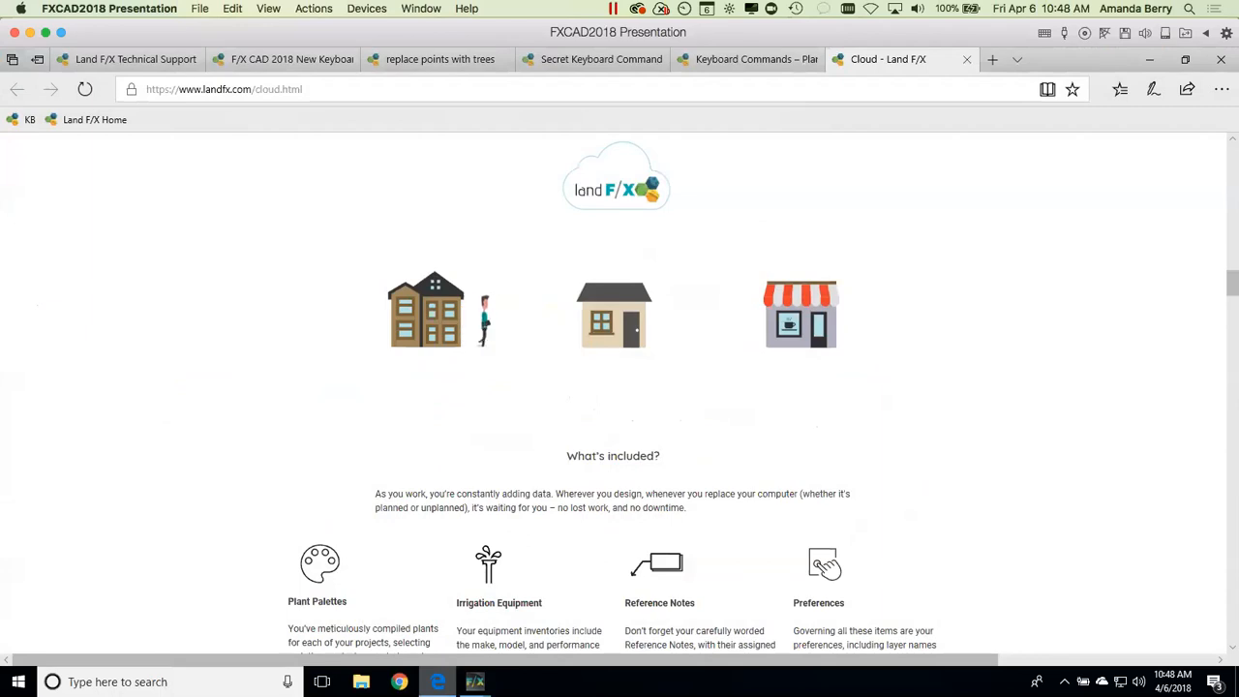
{"action": "left_click", "coordinate": [747, 59]}
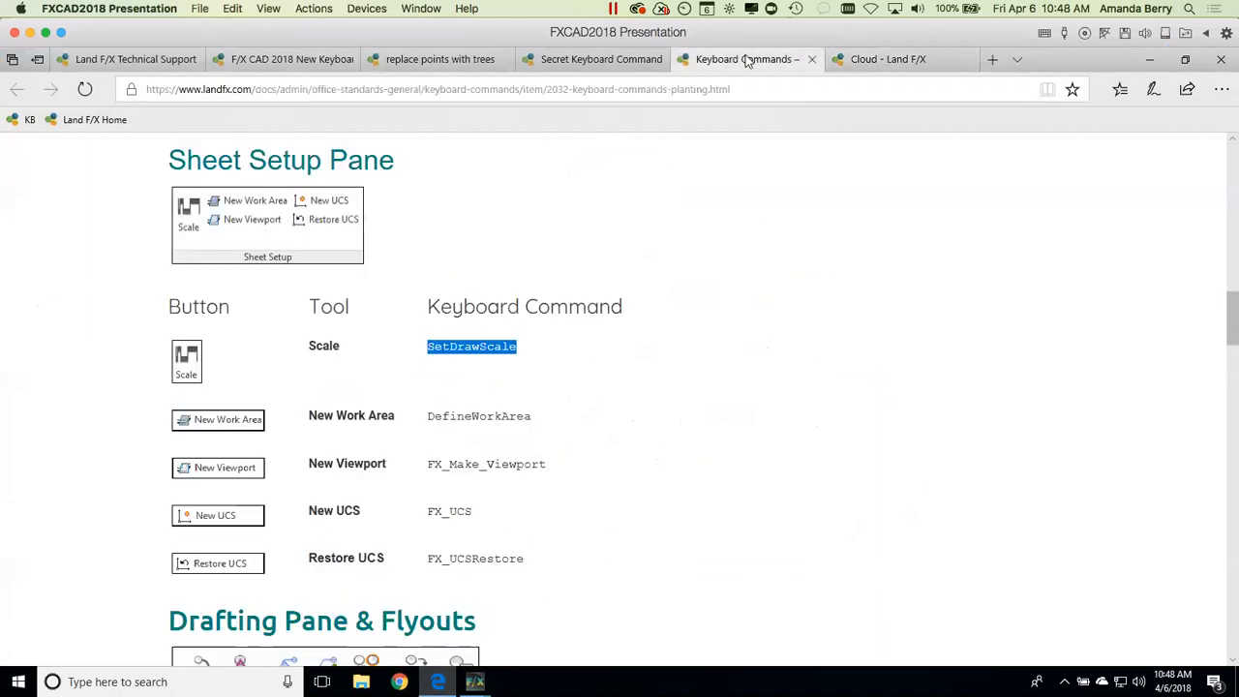
{"action": "left_click", "coordinate": [614, 62]}
{"action": "left_click", "coordinate": [1072, 195]}
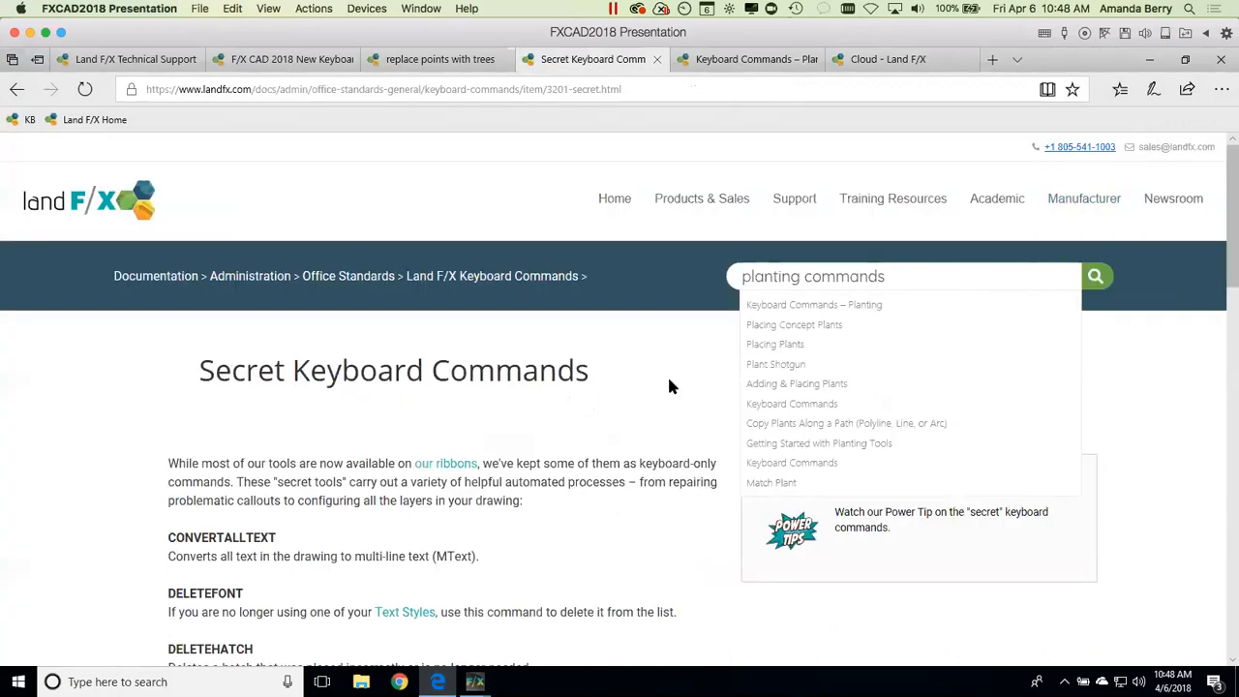
{"action": "scroll", "coordinate": [1175, 400], "scroll_direction": "down", "scroll_amount": 3}
{"action": "scroll", "coordinate": [1175, 400], "scroll_direction": "down", "scroll_amount": 2}
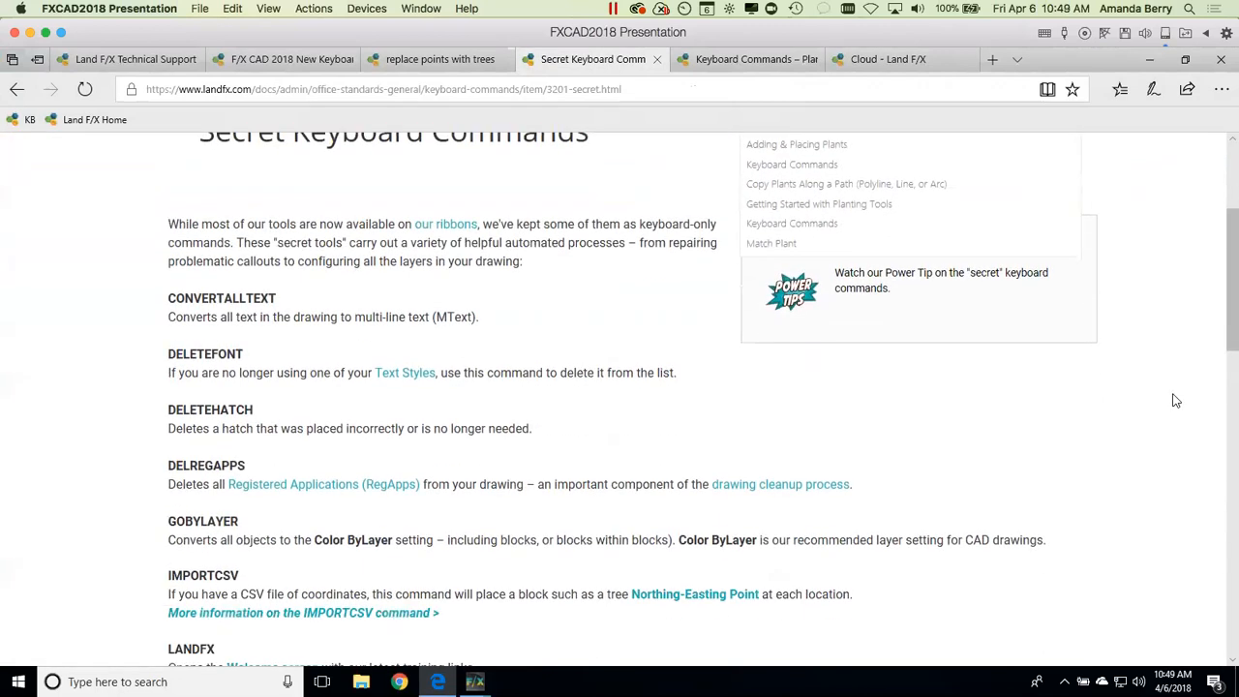
{"action": "scroll", "coordinate": [1175, 399], "scroll_direction": "down", "scroll_amount": 2}
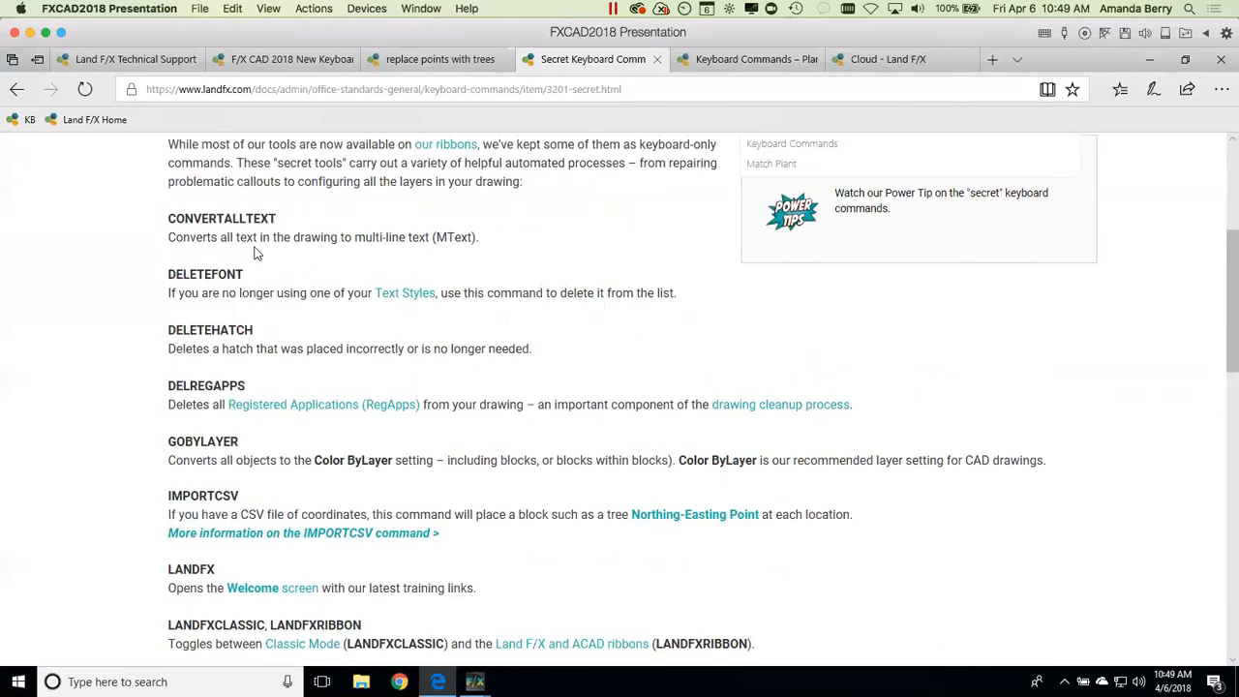
{"action": "scroll", "coordinate": [292, 256], "scroll_direction": "down", "scroll_amount": 2}
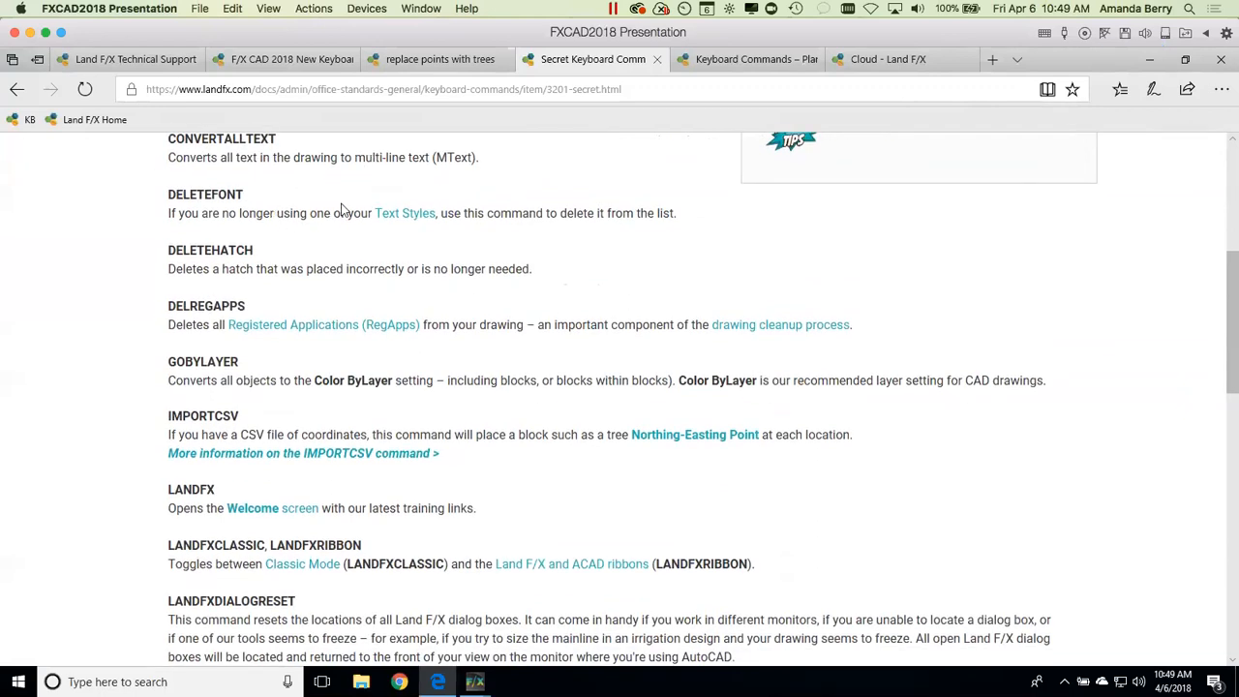
{"action": "left_click_drag", "start_coordinate": [169, 308], "coordinate": [251, 305]}
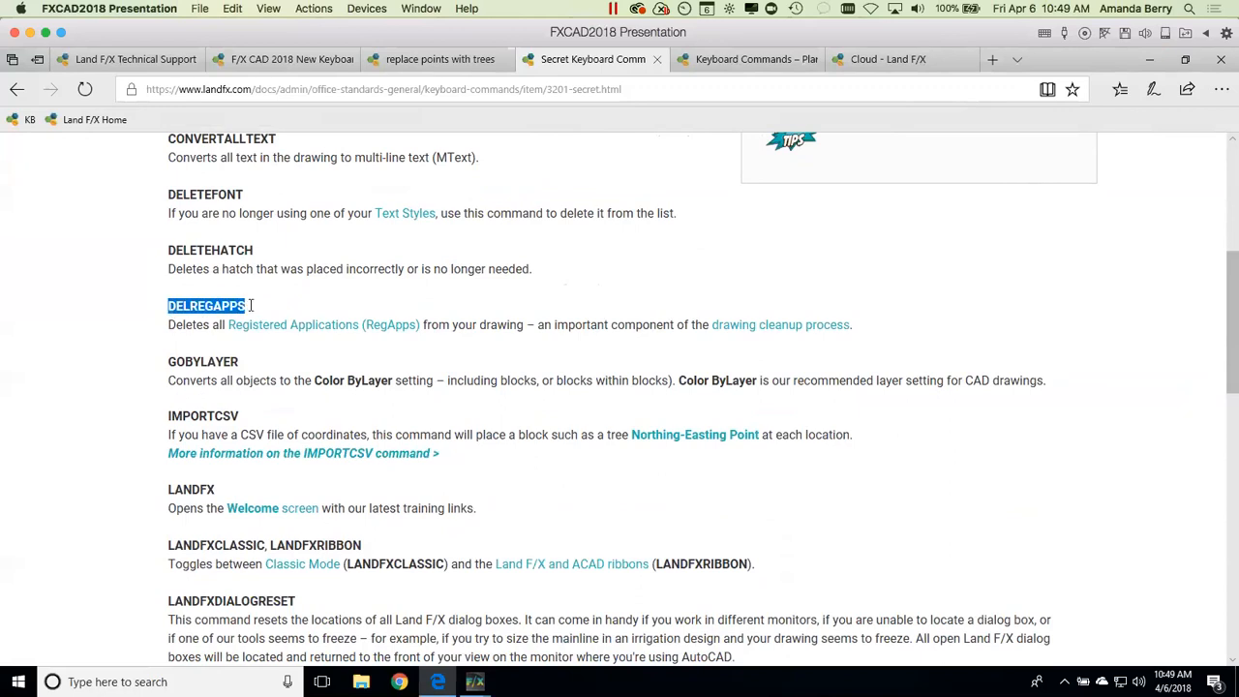
{"action": "left_click", "coordinate": [307, 304]}
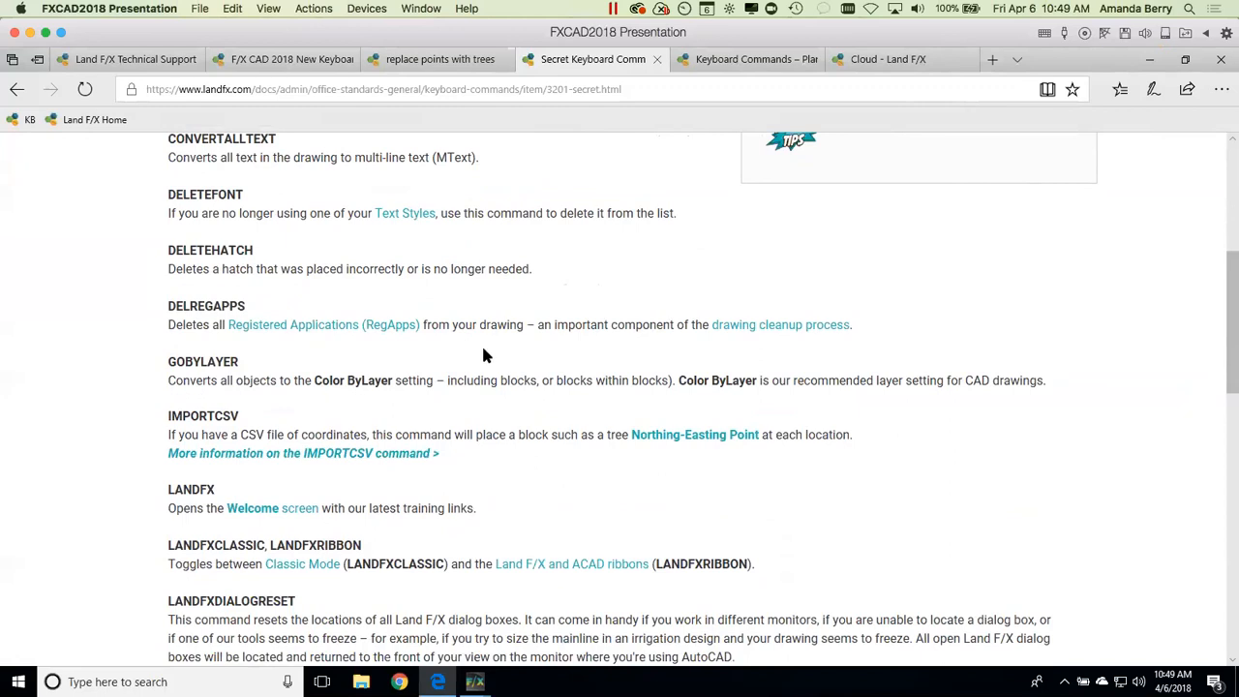
Step: Review the remaining secret keyboard commands to the end of the page, highlighting IMPORTCSV, PRG and TEXT2ATTRIB
{"action": "scroll", "coordinate": [482, 343], "scroll_direction": "down", "scroll_amount": 3}
{"action": "left_click_drag", "start_coordinate": [160, 257], "coordinate": [240, 255]}
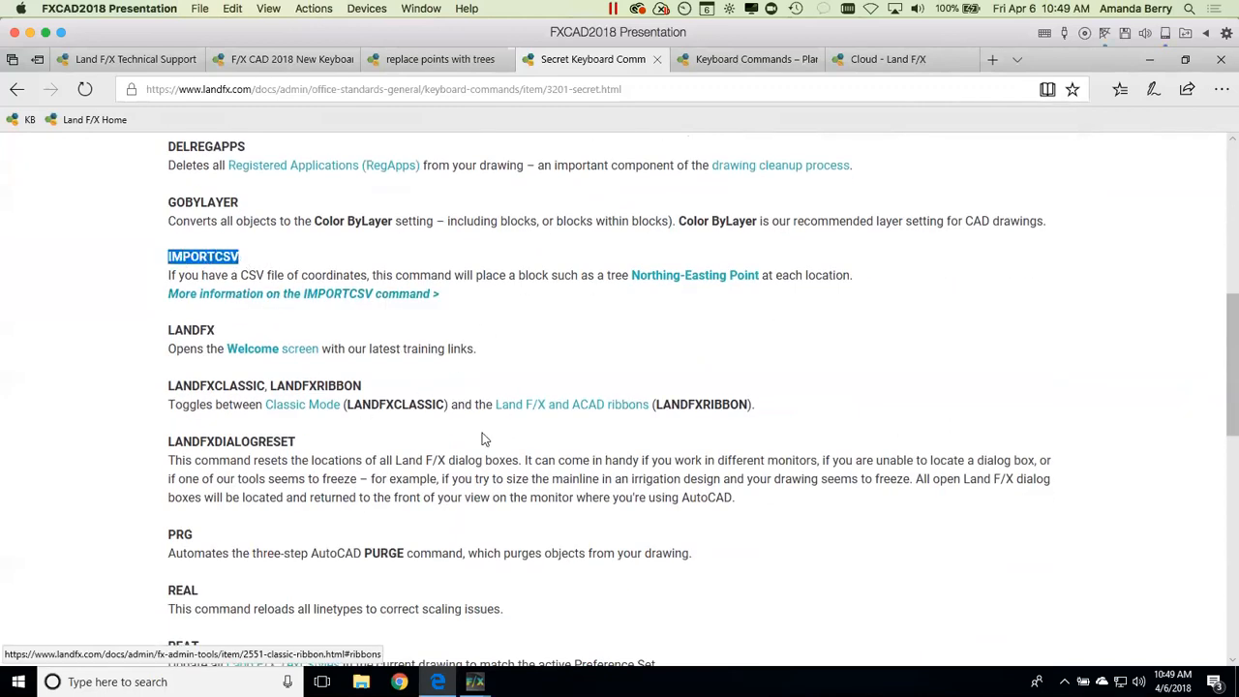
{"action": "scroll", "coordinate": [415, 443], "scroll_direction": "down", "scroll_amount": 3}
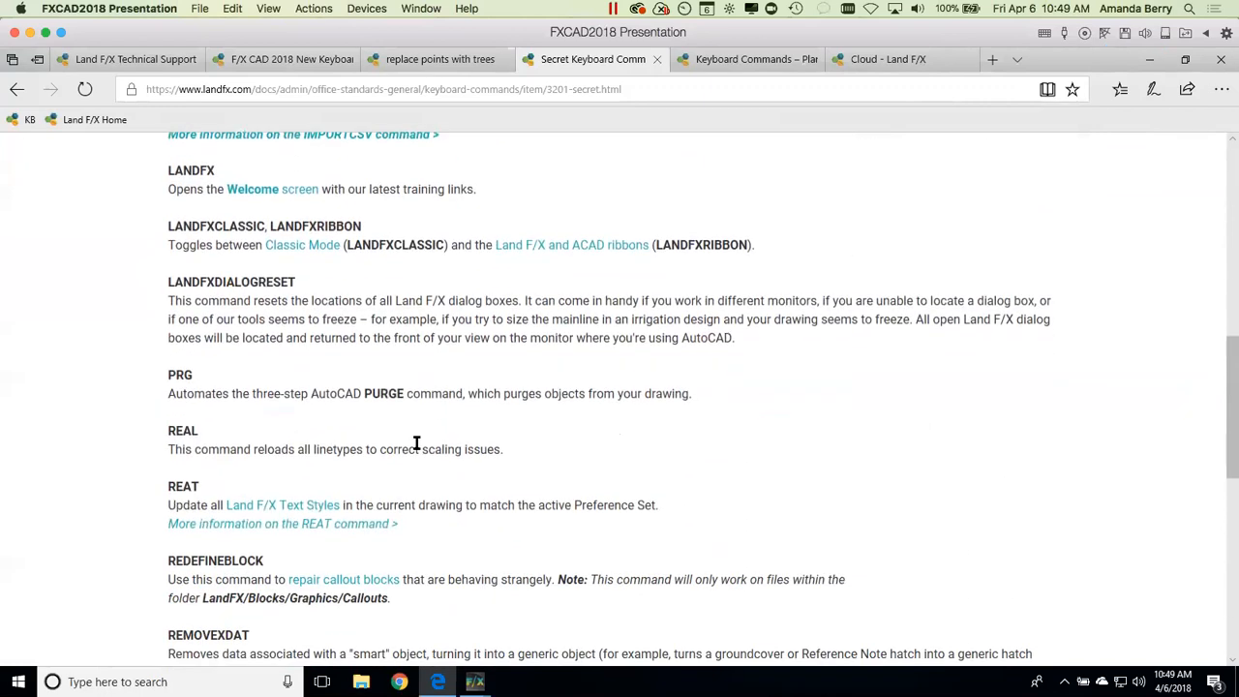
{"action": "scroll", "coordinate": [416, 443], "scroll_direction": "down", "scroll_amount": 2}
{"action": "left_click_drag", "start_coordinate": [169, 294], "coordinate": [196, 297]}
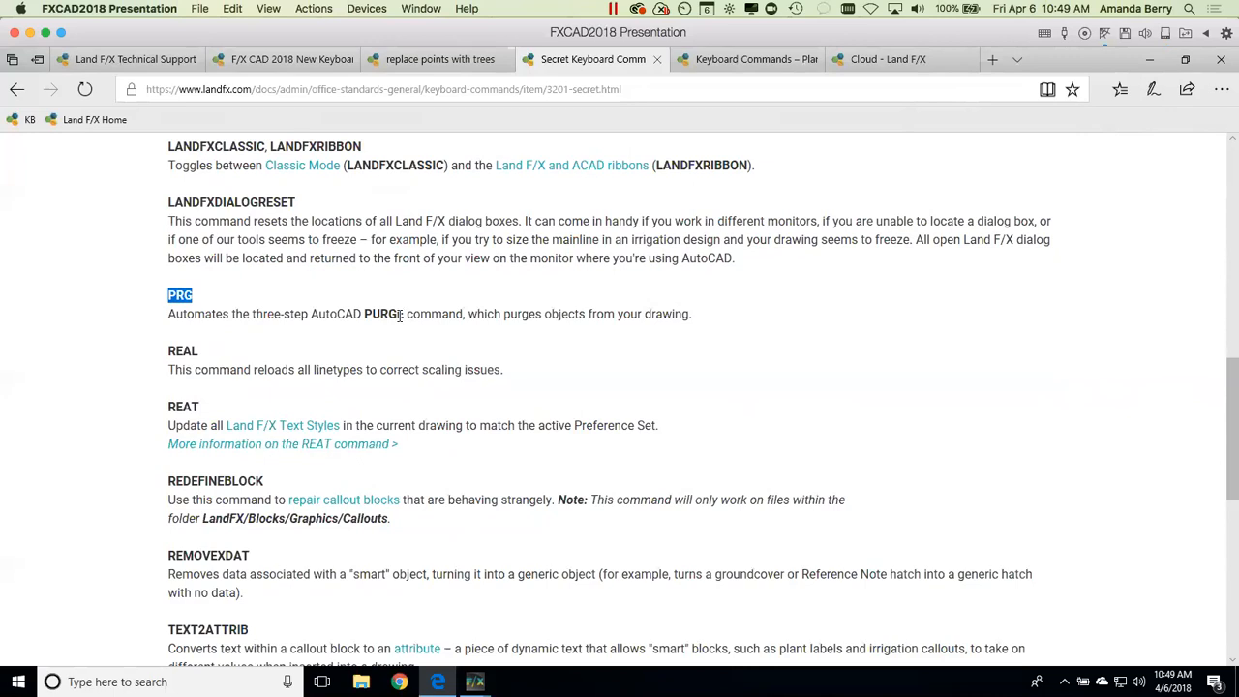
{"action": "scroll", "coordinate": [387, 334], "scroll_direction": "down", "scroll_amount": 3}
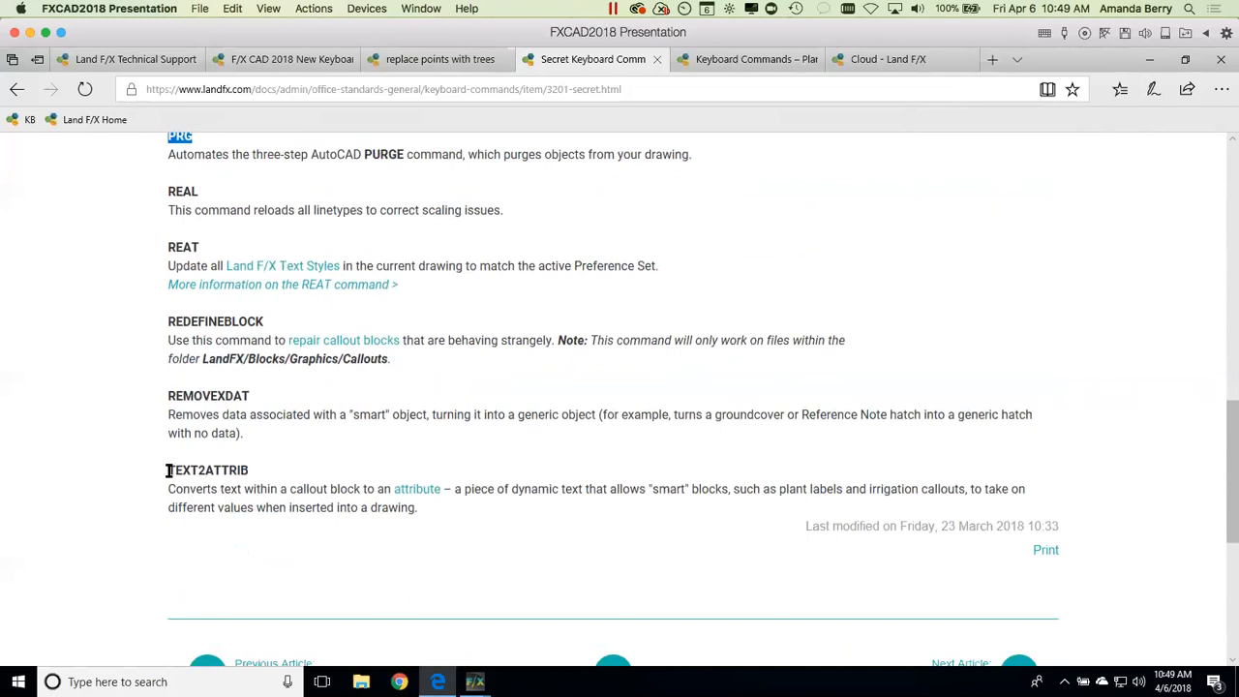
{"action": "left_click_drag", "start_coordinate": [168, 470], "coordinate": [251, 470]}
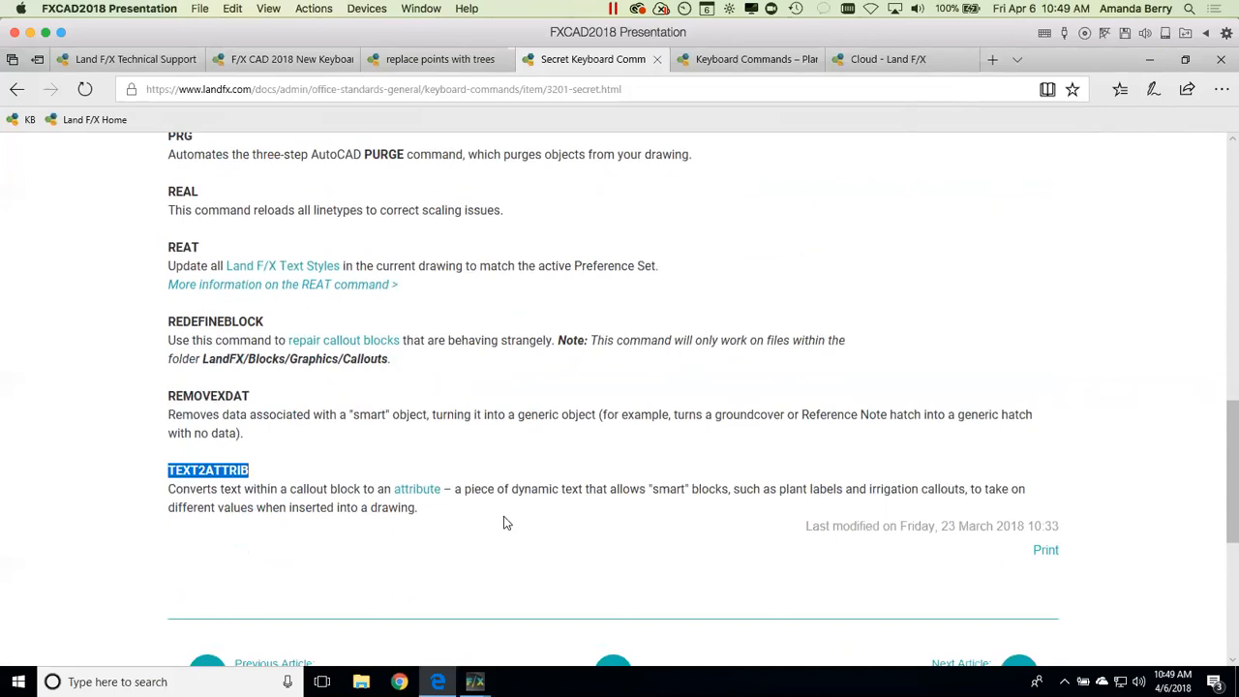
{"action": "scroll", "coordinate": [503, 523], "scroll_direction": "up", "scroll_amount": 1}
{"action": "scroll", "coordinate": [503, 522], "scroll_direction": "up", "scroll_amount": 6}
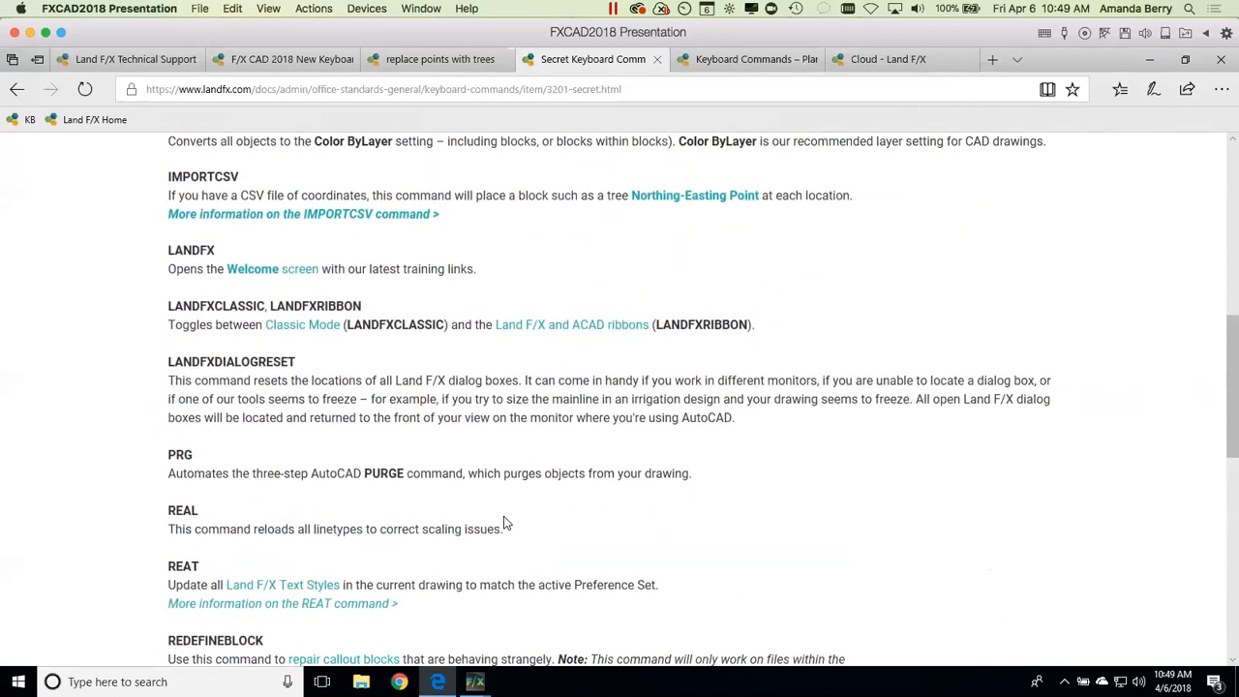
{"action": "scroll", "coordinate": [505, 524], "scroll_direction": "up", "scroll_amount": 2}
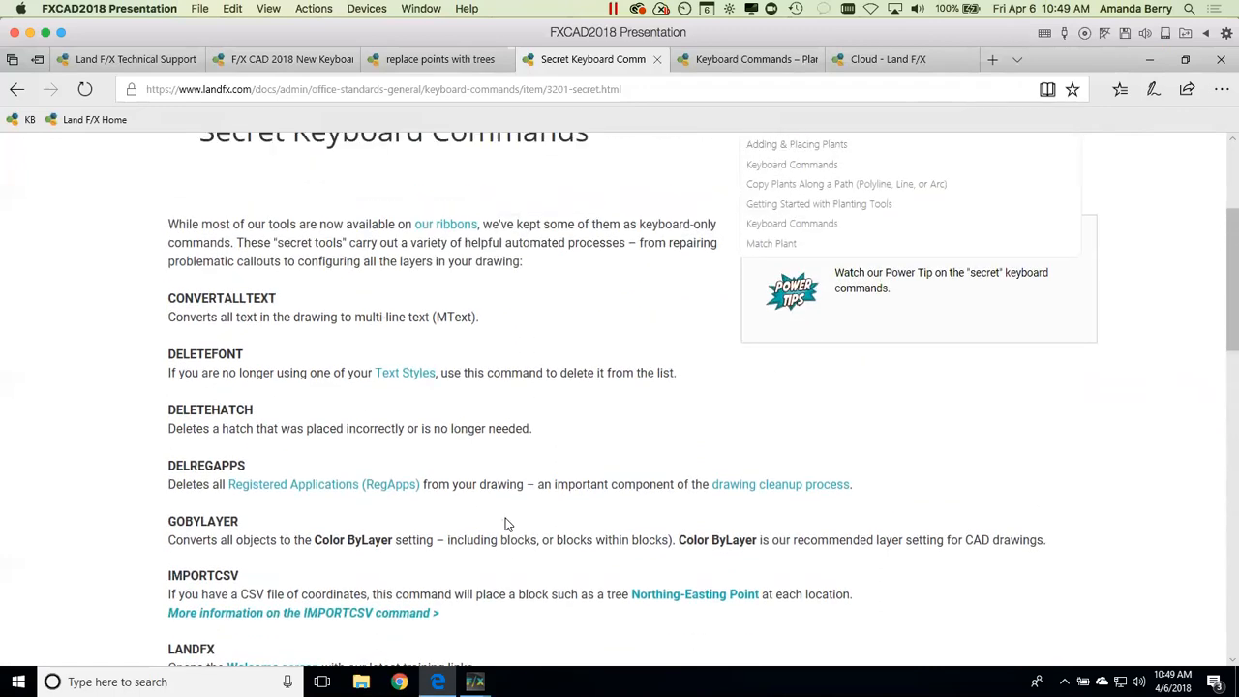
Step: Return to the F/X CAD drawing and close the Plant Manager
{"action": "left_click", "coordinate": [1149, 59]}
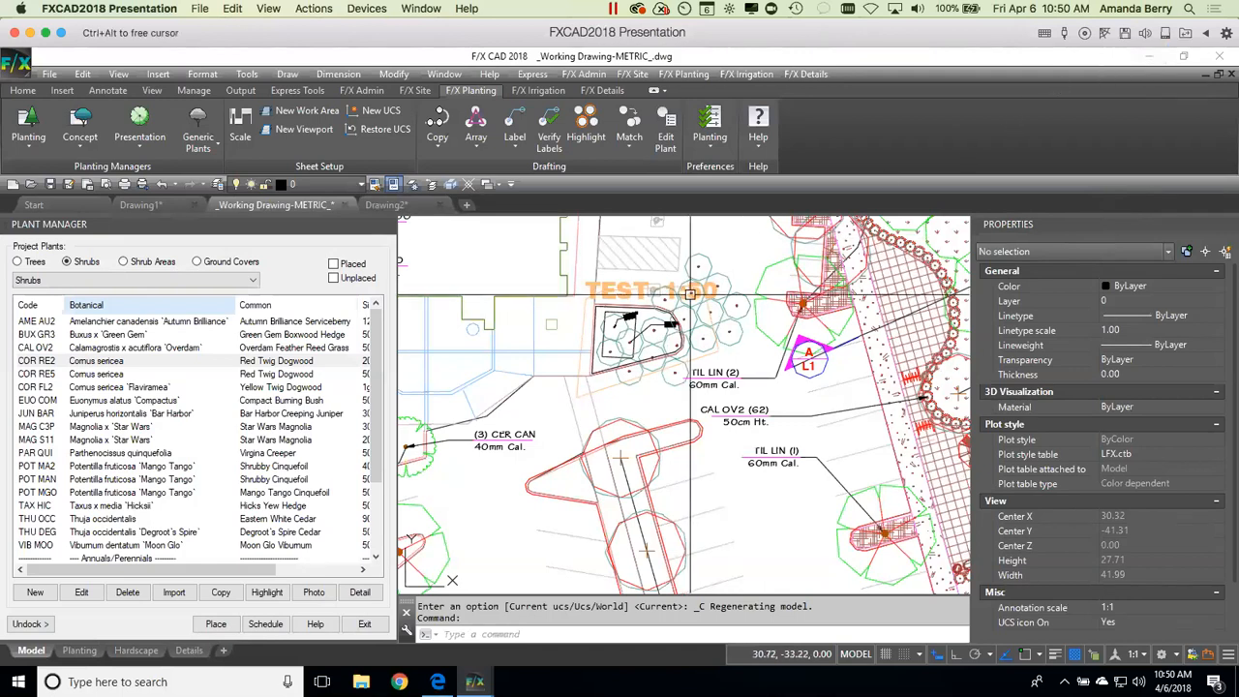
{"action": "left_click", "coordinate": [385, 226]}
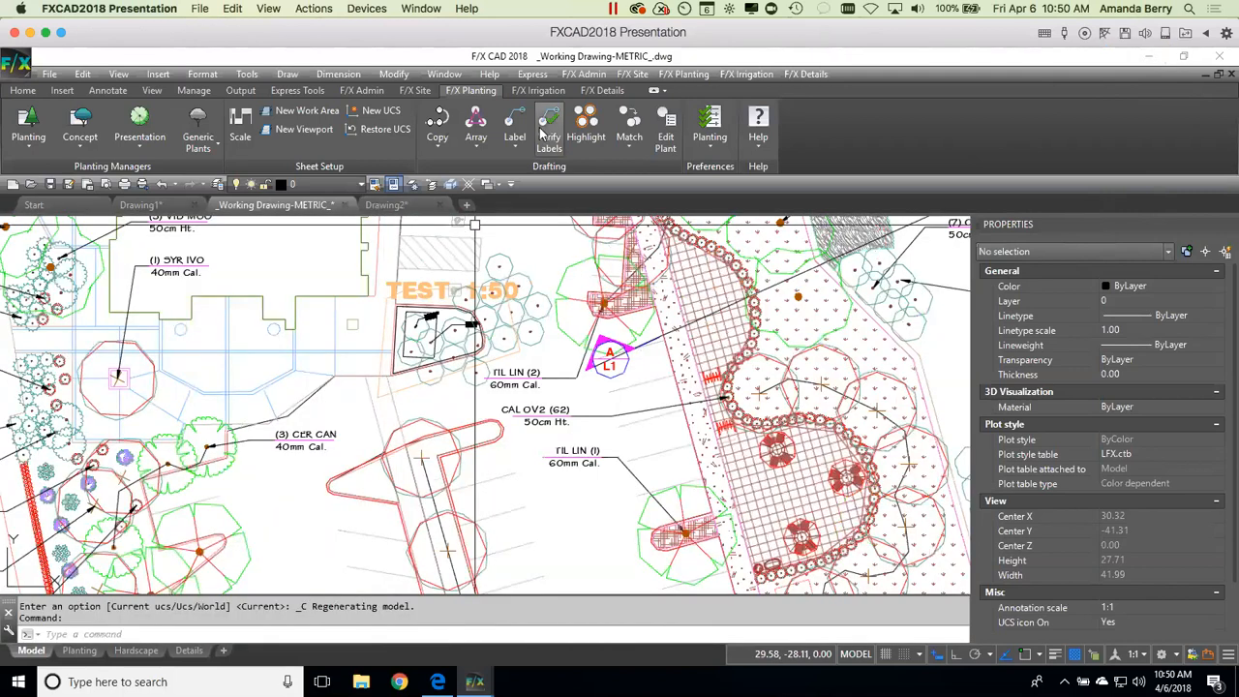
Step: Start a new drawing from the acadiso.dwt template and check its drawing units
{"action": "left_click", "coordinate": [604, 90]}
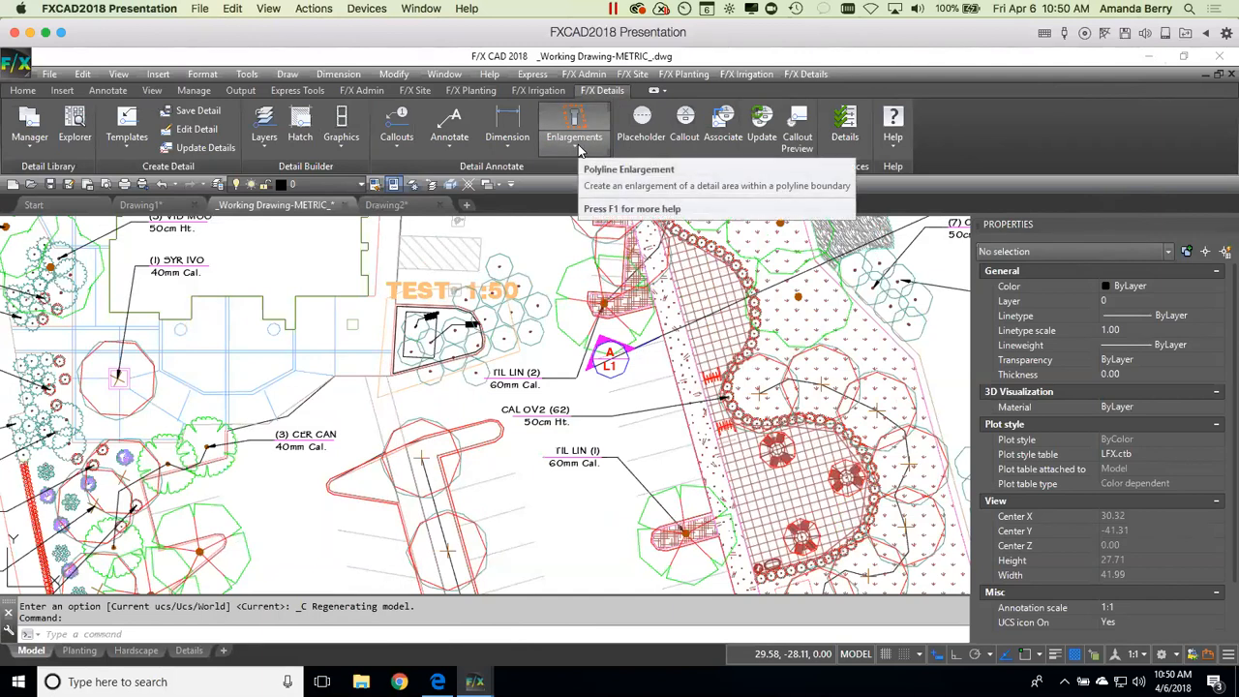
{"action": "left_click", "coordinate": [68, 205]}
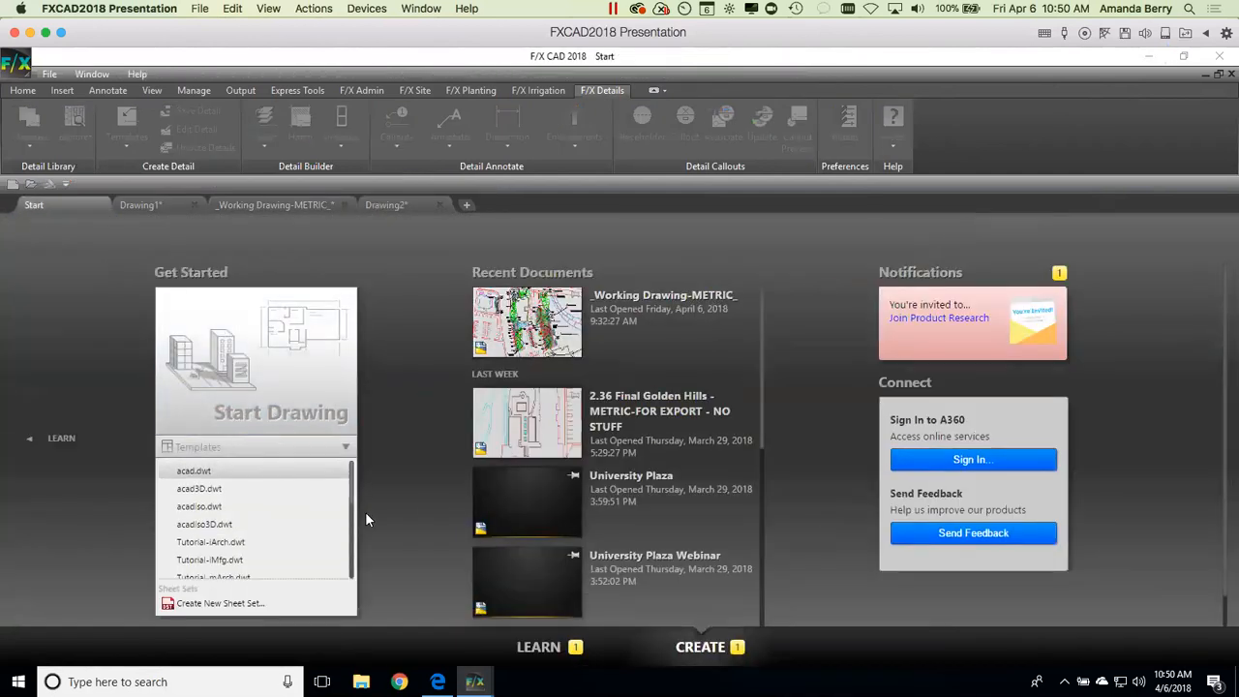
{"action": "left_click_drag", "start_coordinate": [351, 494], "coordinate": [356, 470]}
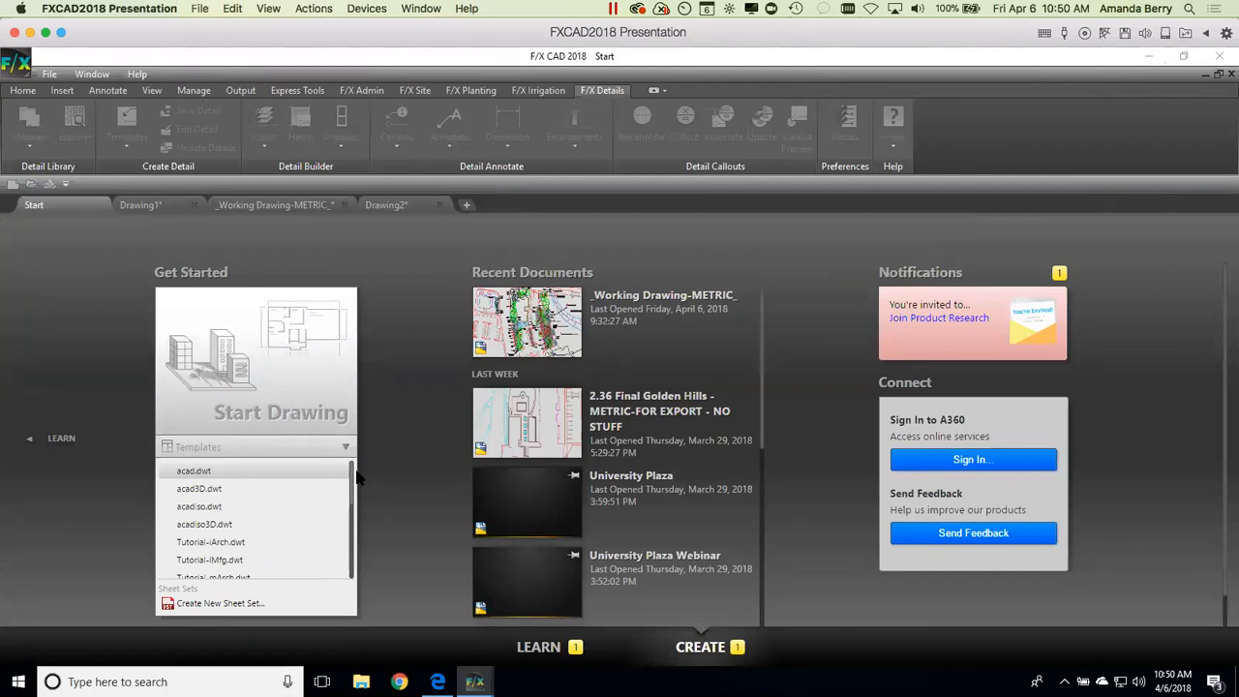
{"action": "left_click", "coordinate": [209, 506]}
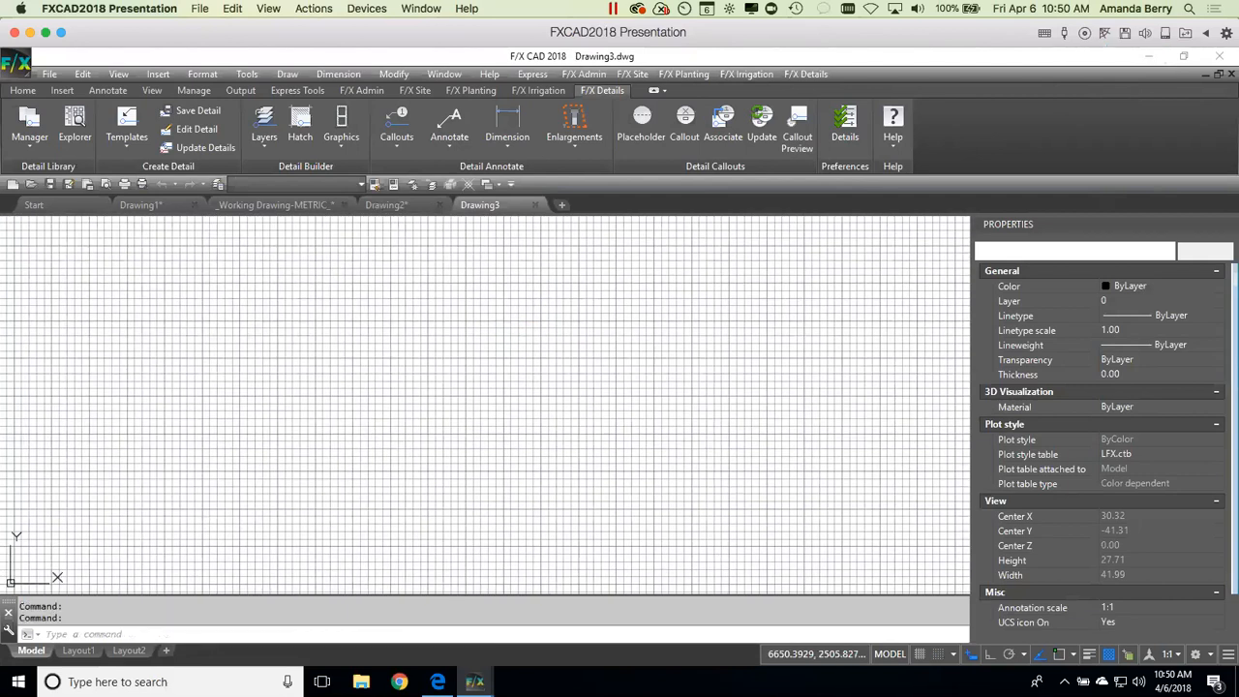
{"action": "type", "text": "un"}
{"action": "key", "text": "Return"}
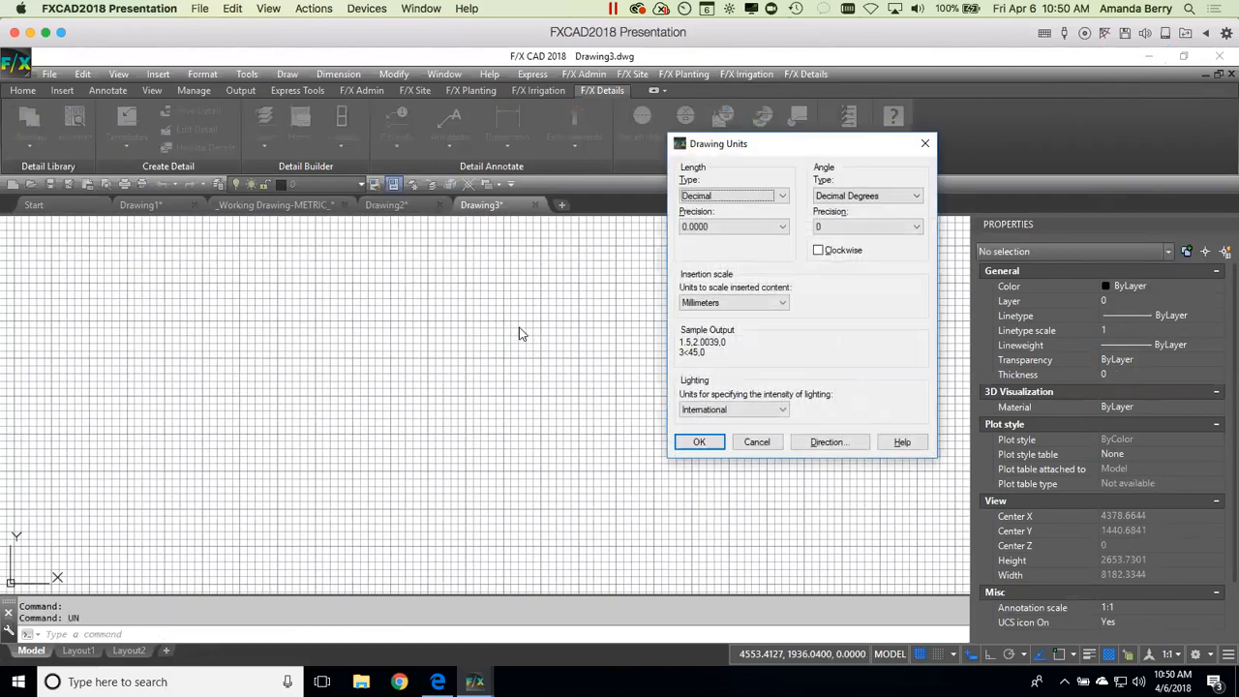
{"action": "left_click", "coordinate": [697, 441]}
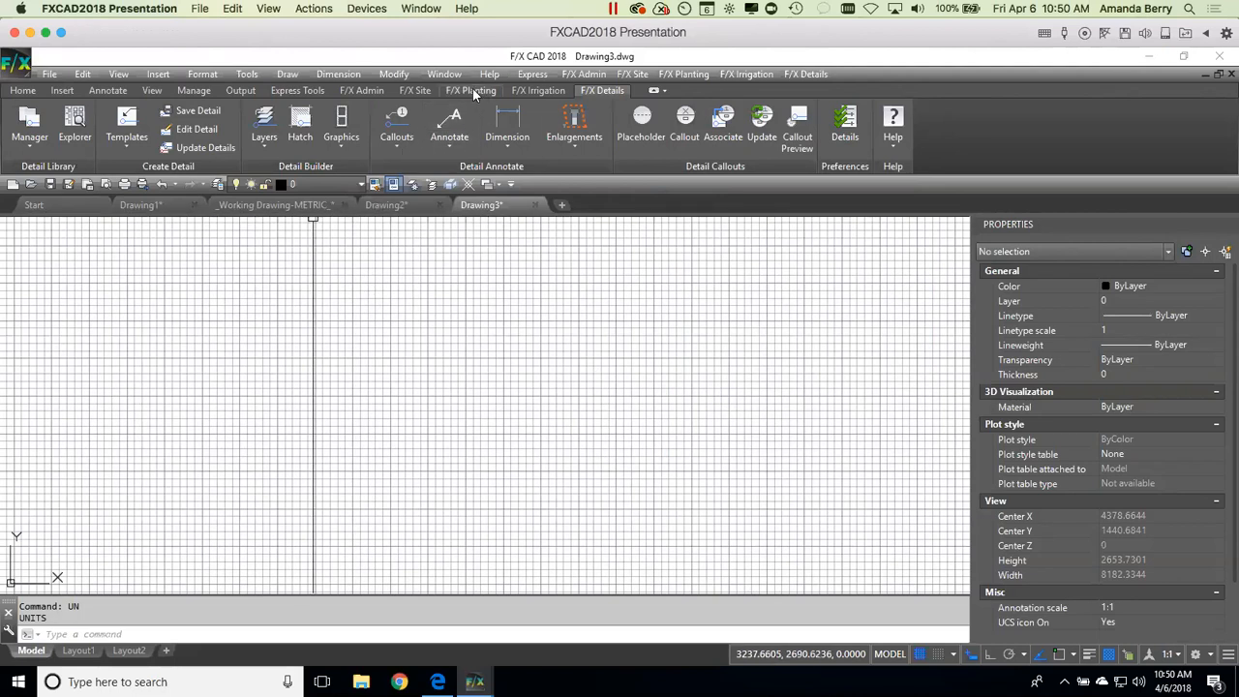
Step: Place one BENCH-O-04 elevation graphic from the Site Furnishings benches in the empty drawing
{"action": "left_click", "coordinate": [415, 90]}
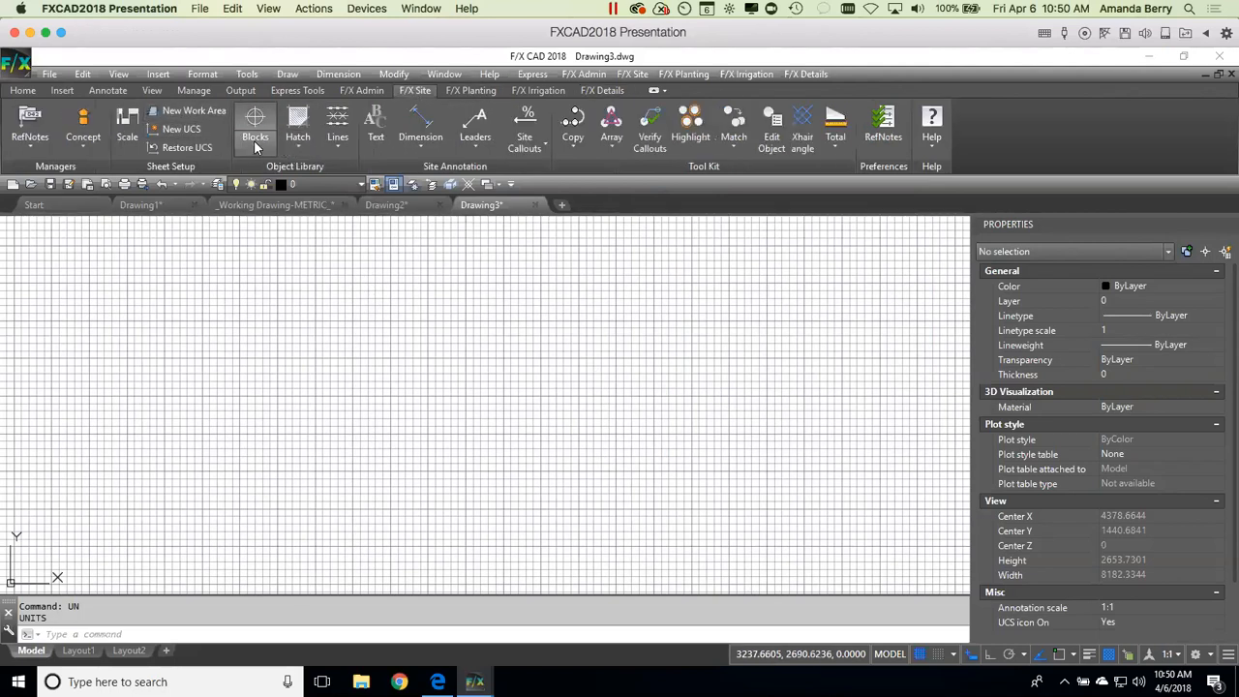
{"action": "left_click", "coordinate": [253, 139]}
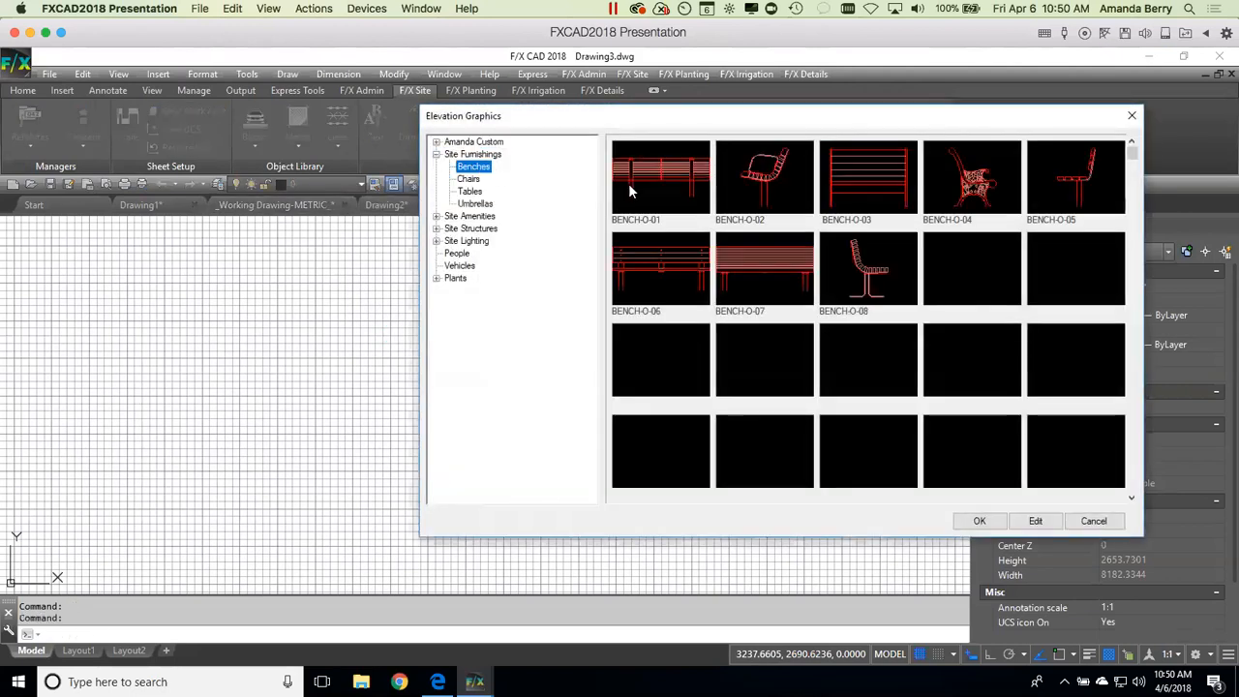
{"action": "left_click", "coordinate": [1007, 175]}
{"action": "left_click", "coordinate": [981, 522]}
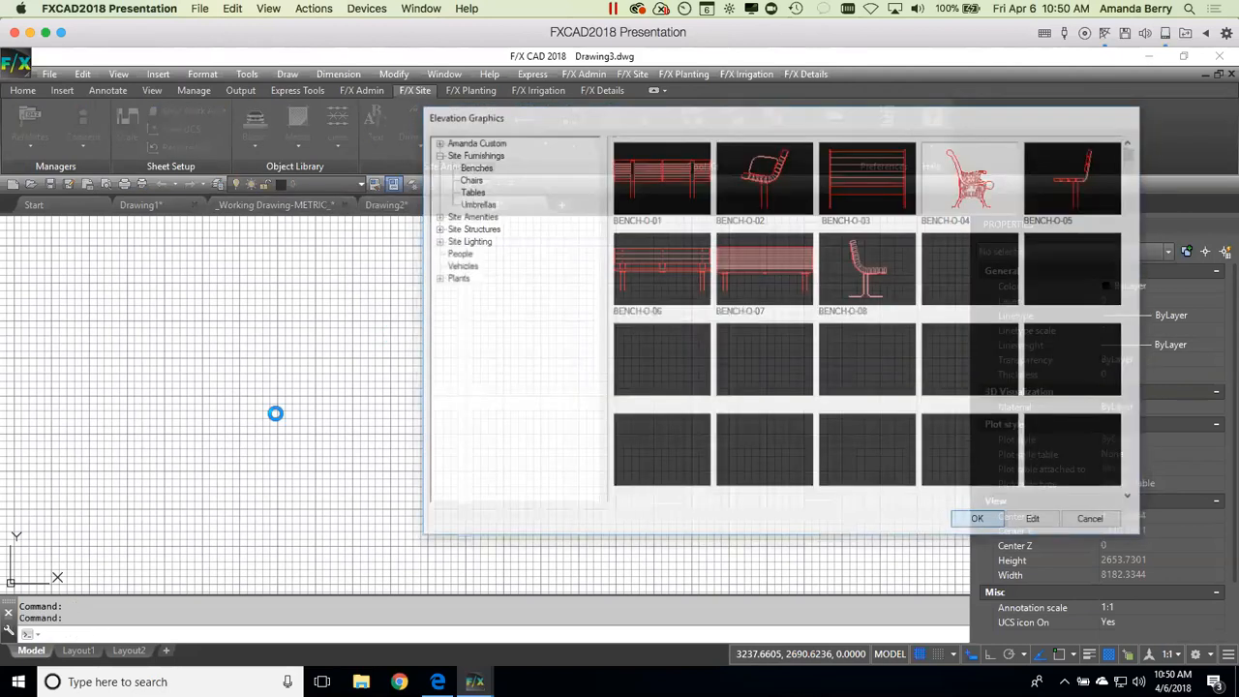
{"action": "left_click", "coordinate": [318, 380]}
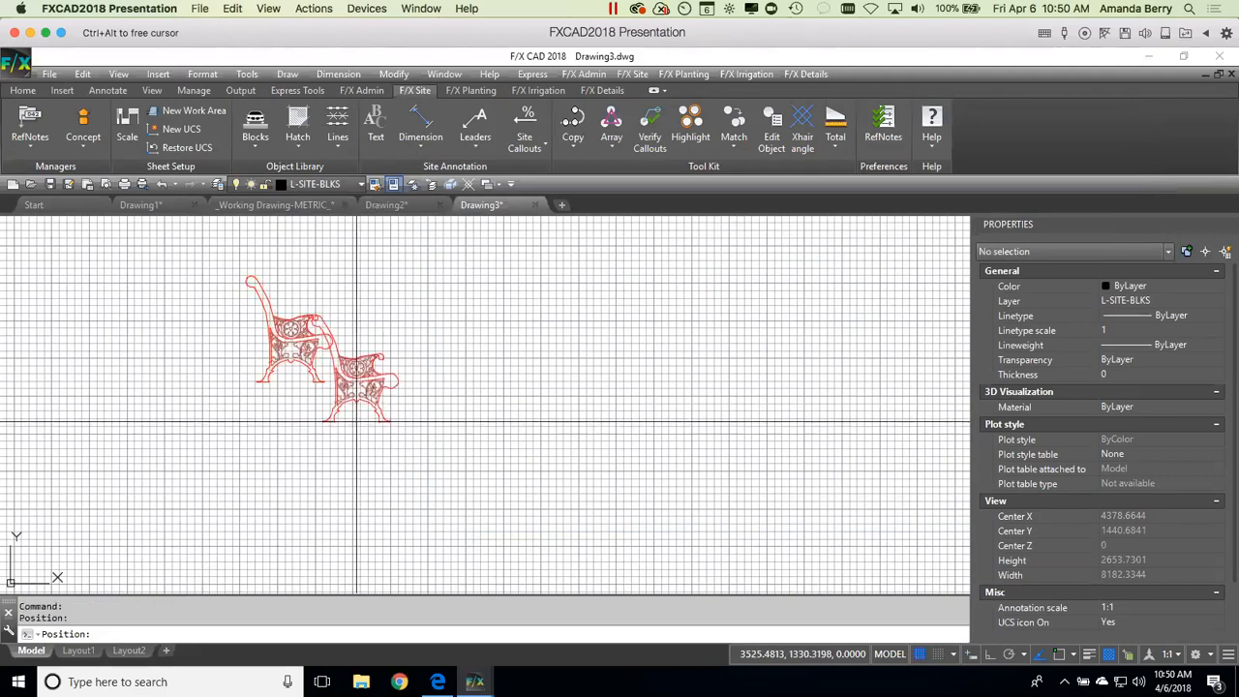
{"action": "middle_click_drag", "start_coordinate": [332, 354], "coordinate": [485, 422]}
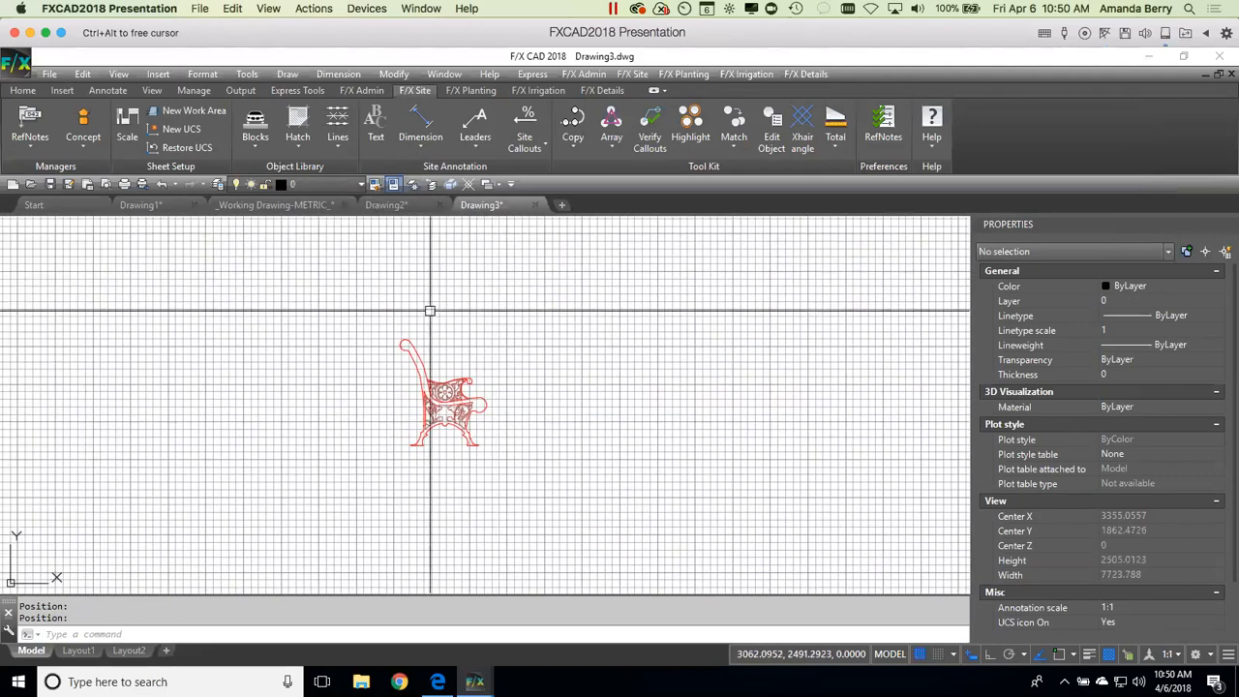
Step: Place a detail template around the bench at 1:15 scale in millimetres, using the Metric preference set
{"action": "left_click", "coordinate": [601, 91]}
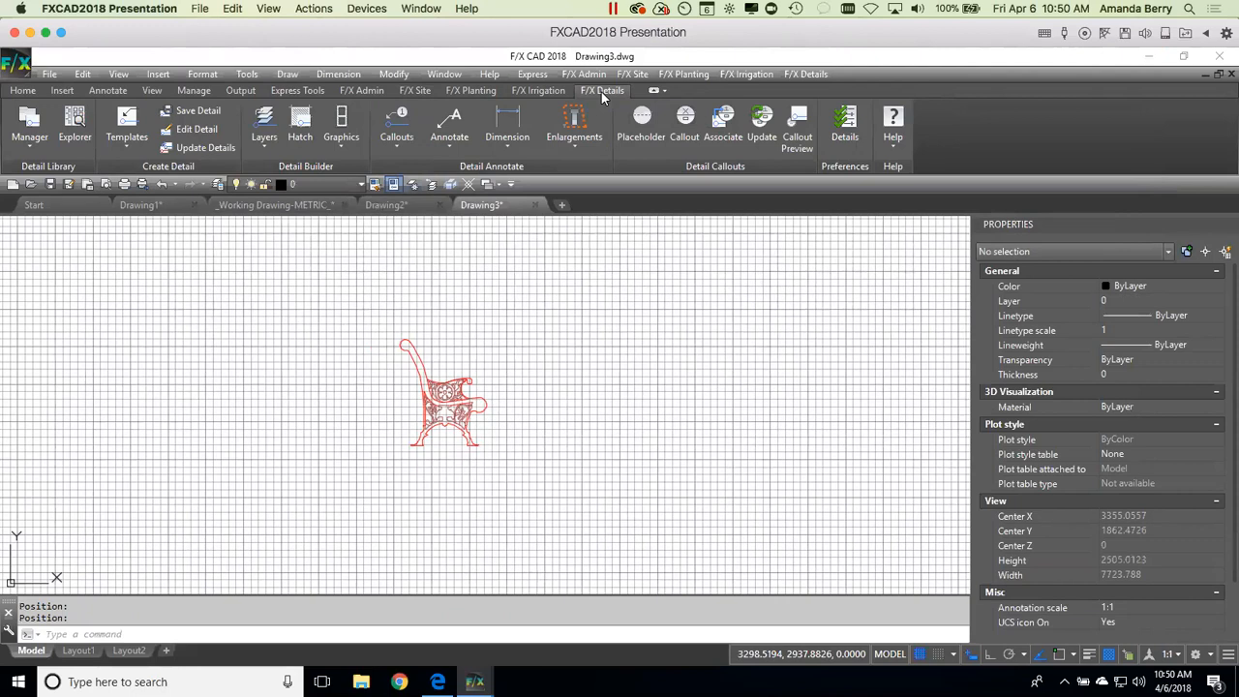
{"action": "left_click", "coordinate": [126, 120]}
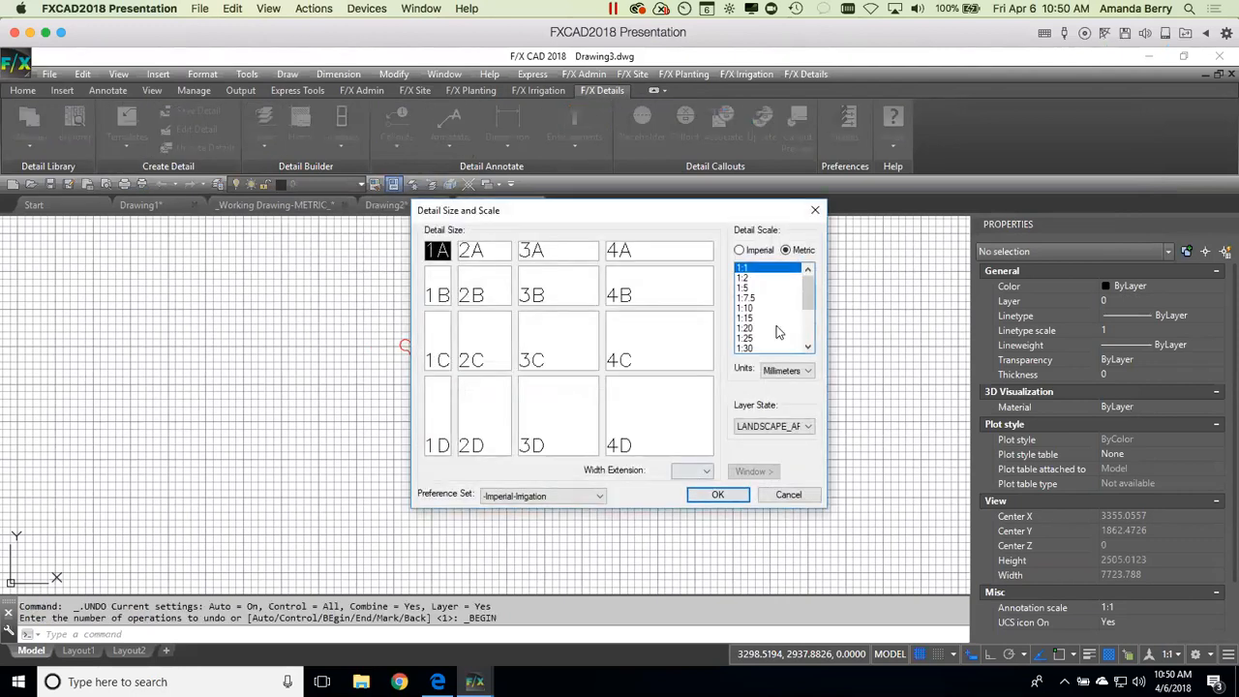
{"action": "left_click", "coordinate": [753, 317]}
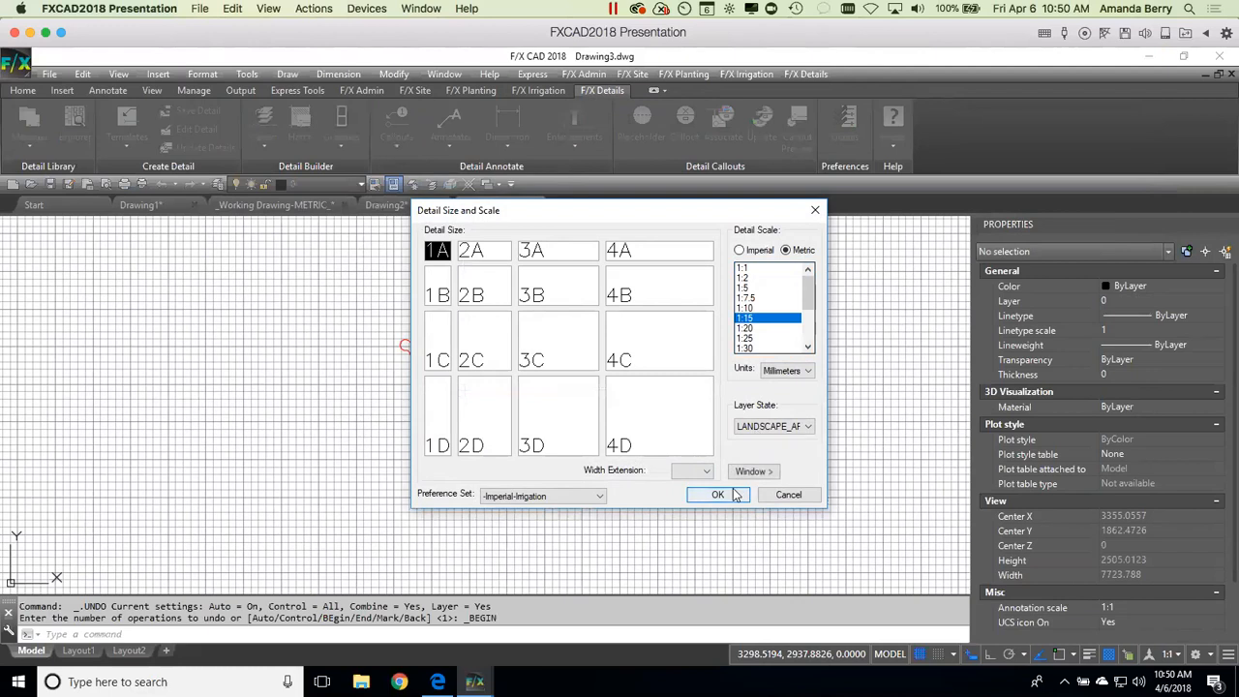
{"action": "left_click", "coordinate": [566, 495]}
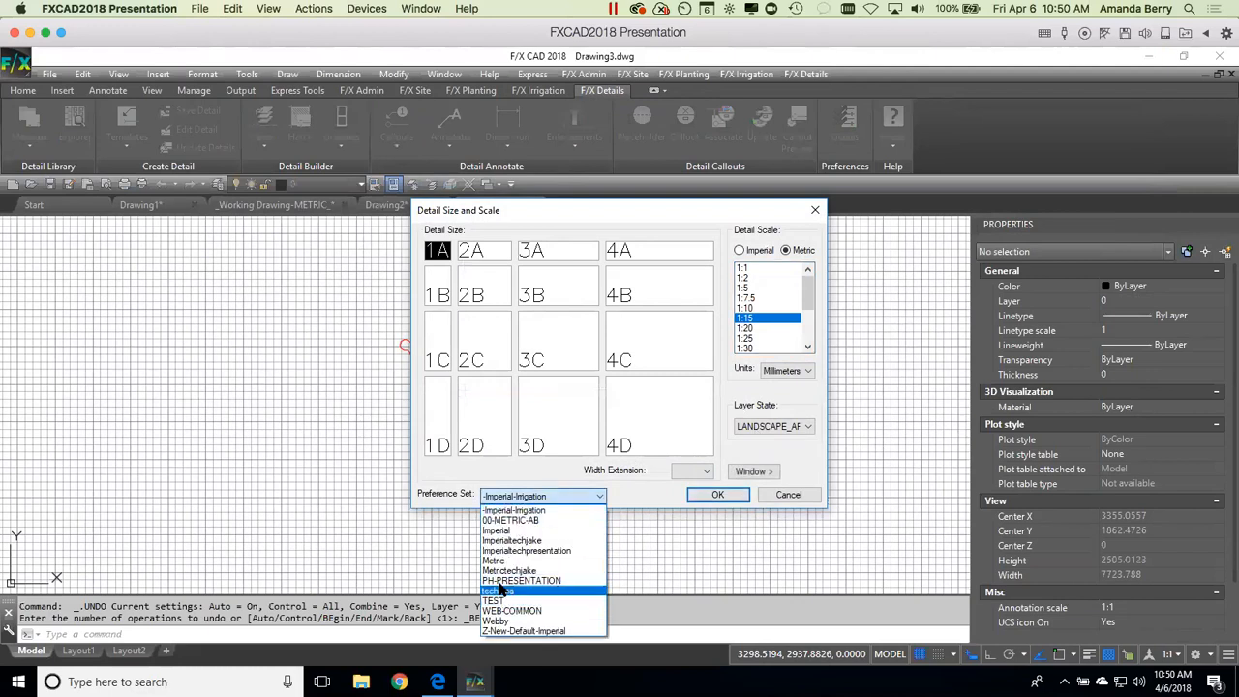
{"action": "left_click", "coordinate": [501, 564]}
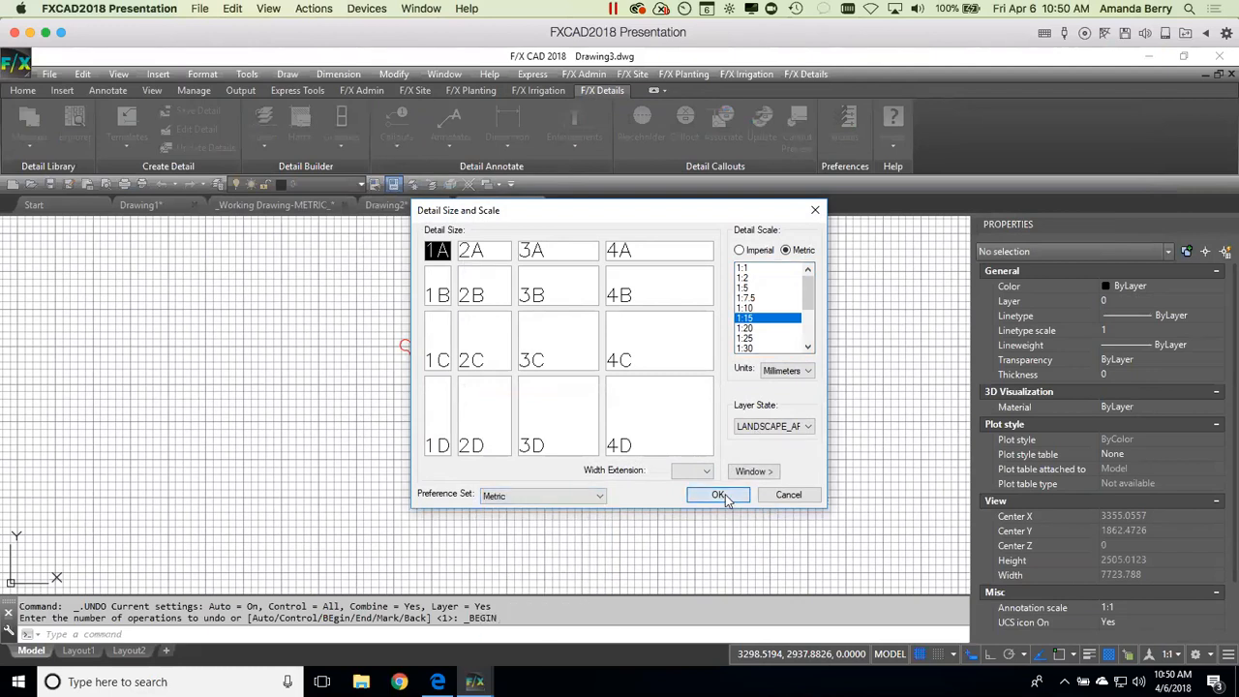
{"action": "left_click", "coordinate": [717, 495]}
{"action": "scroll", "coordinate": [413, 452], "scroll_direction": "down", "scroll_amount": 6}
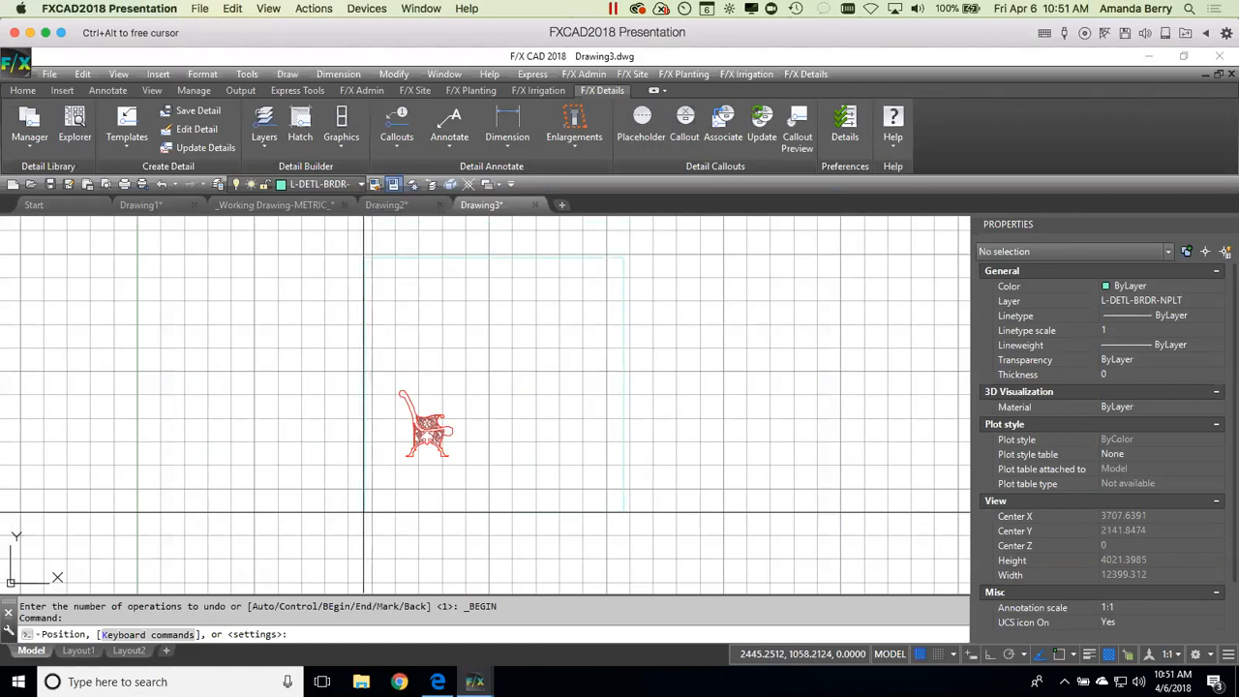
{"action": "key", "text": "minus"}
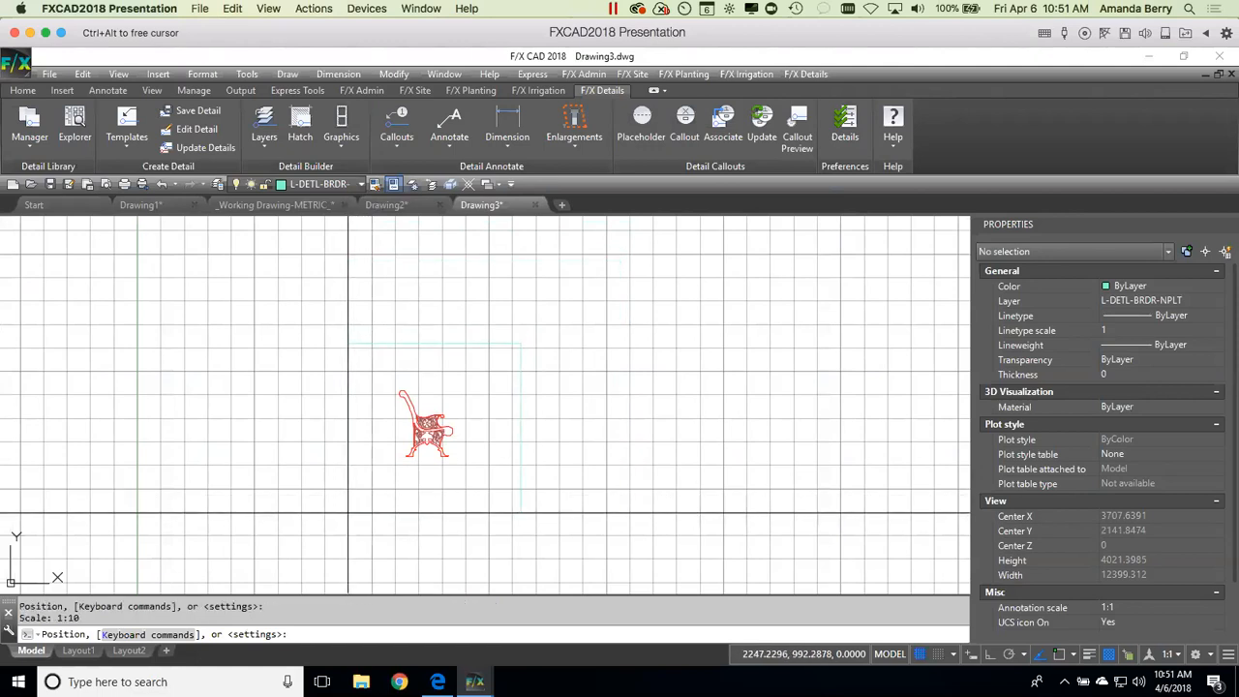
{"action": "key", "text": "plus"}
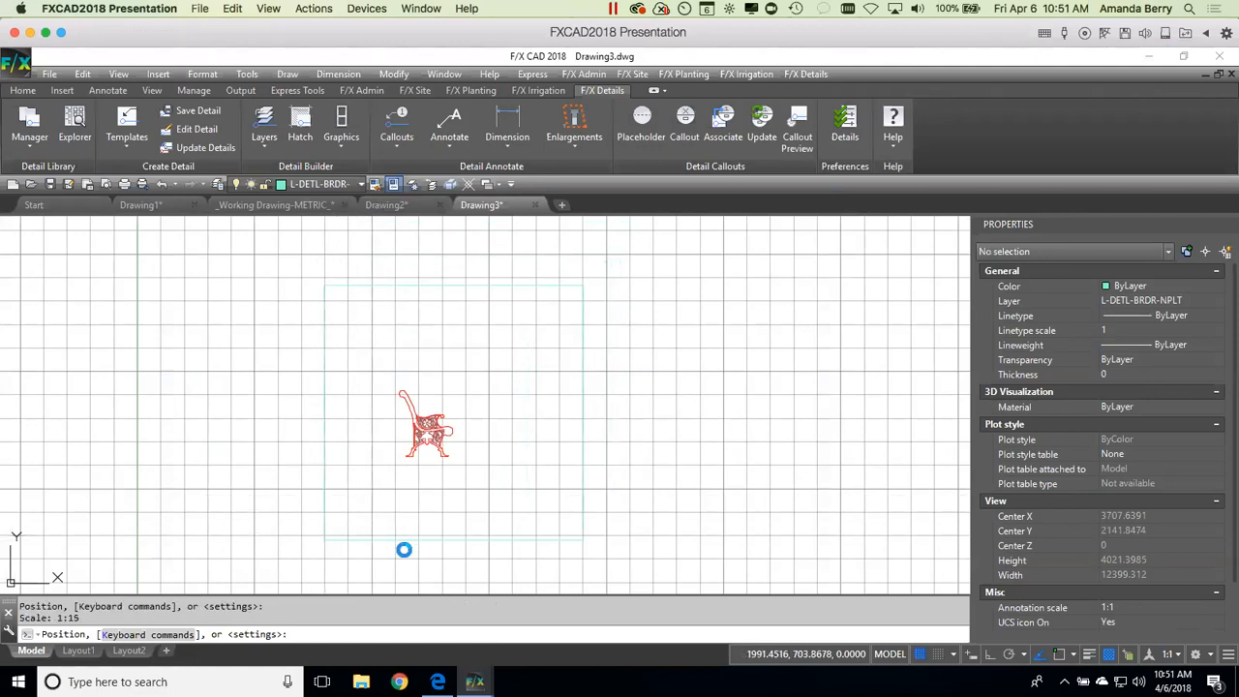
{"action": "left_click", "coordinate": [404, 550]}
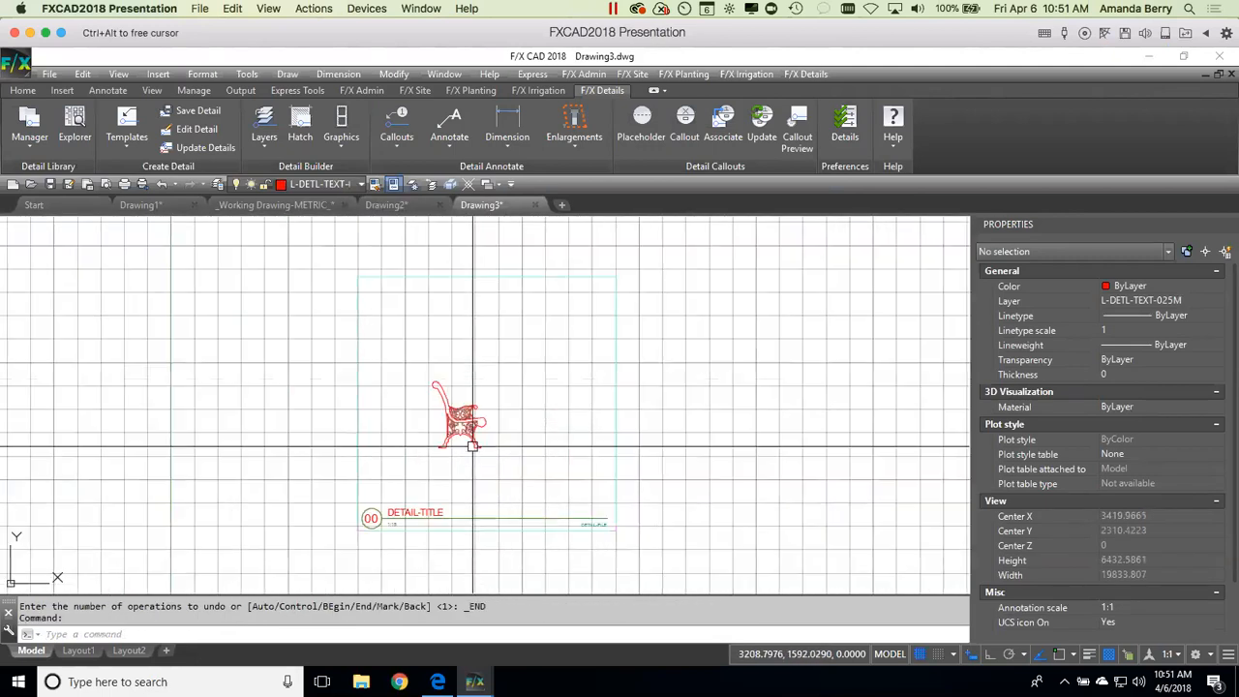
Step: Turn off the grid and dimension the bench's overall height beside its backrest
{"action": "key", "text": "F7"}
{"action": "scroll", "coordinate": [479, 493], "scroll_direction": "up", "scroll_amount": 2}
{"action": "scroll", "coordinate": [479, 493], "scroll_direction": "down", "scroll_amount": 3}
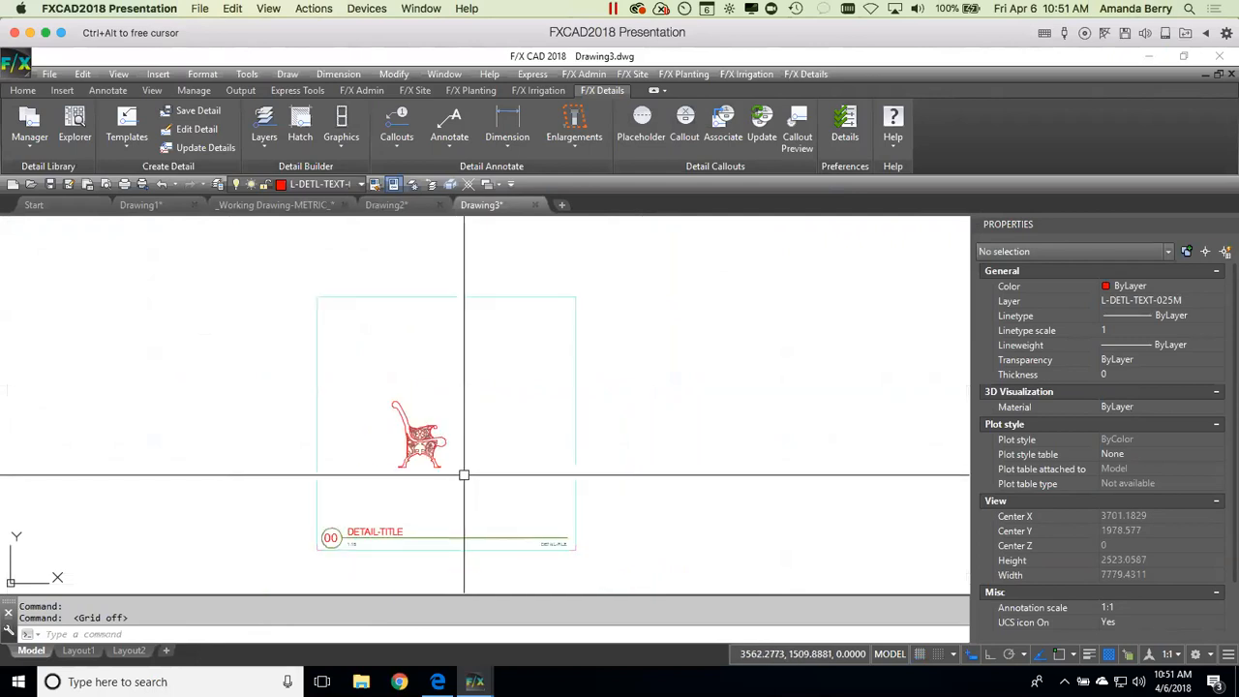
{"action": "scroll", "coordinate": [446, 435], "scroll_direction": "down", "scroll_amount": 2}
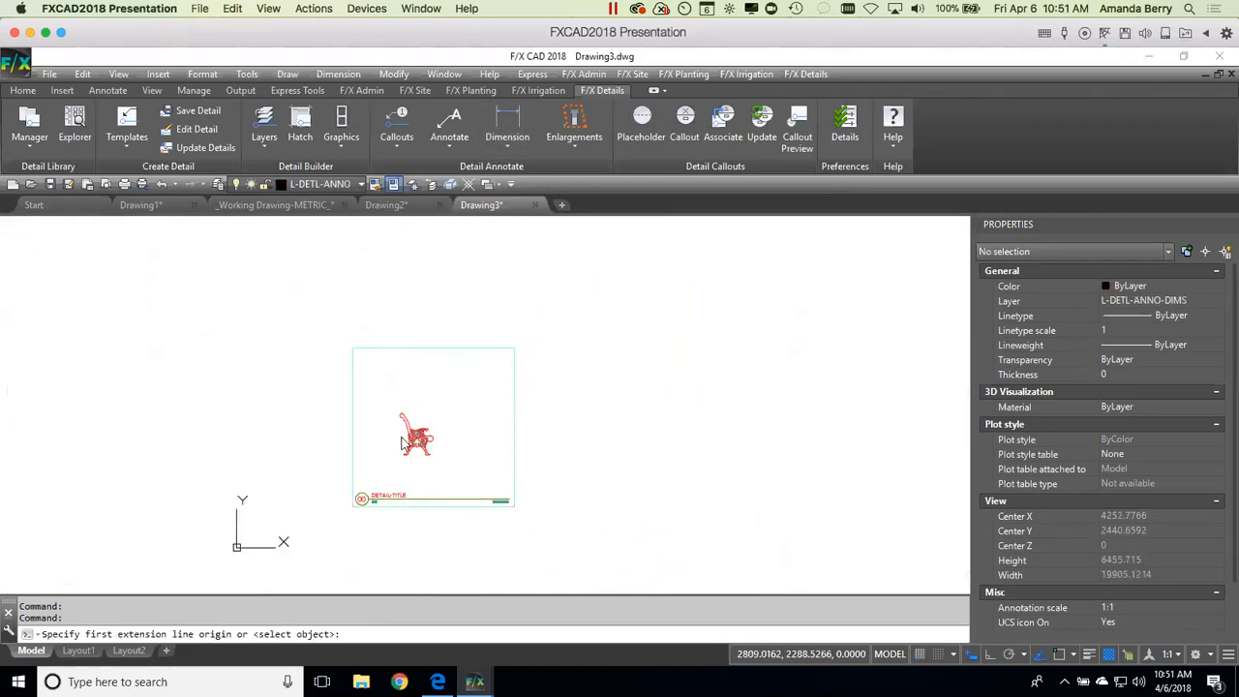
{"action": "left_click", "coordinate": [626, 394]}
{"action": "left_click", "coordinate": [401, 414]}
{"action": "left_click", "coordinate": [403, 459]}
{"action": "left_click", "coordinate": [385, 437]}
{"action": "scroll", "coordinate": [416, 443], "scroll_direction": "up", "scroll_amount": 4}
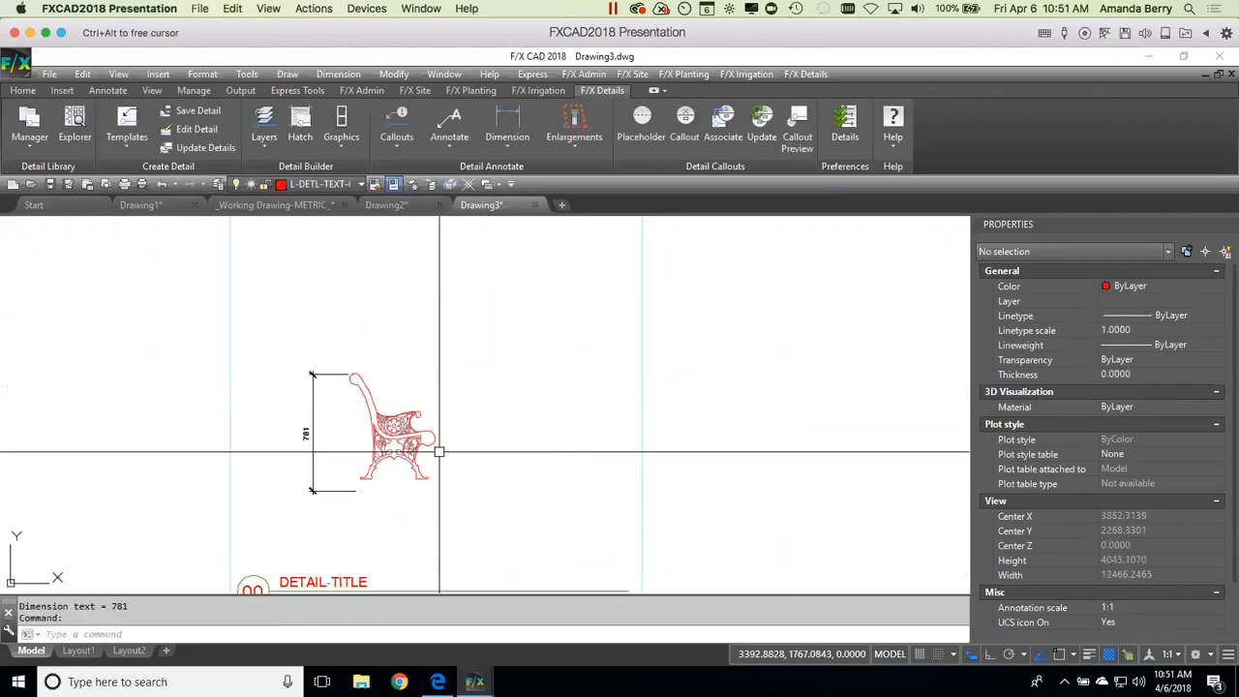
Step: Create a 1:5 circle enlargement of the bench's armrest area and place it above and to the right of the bench
{"action": "left_click", "coordinate": [584, 156]}
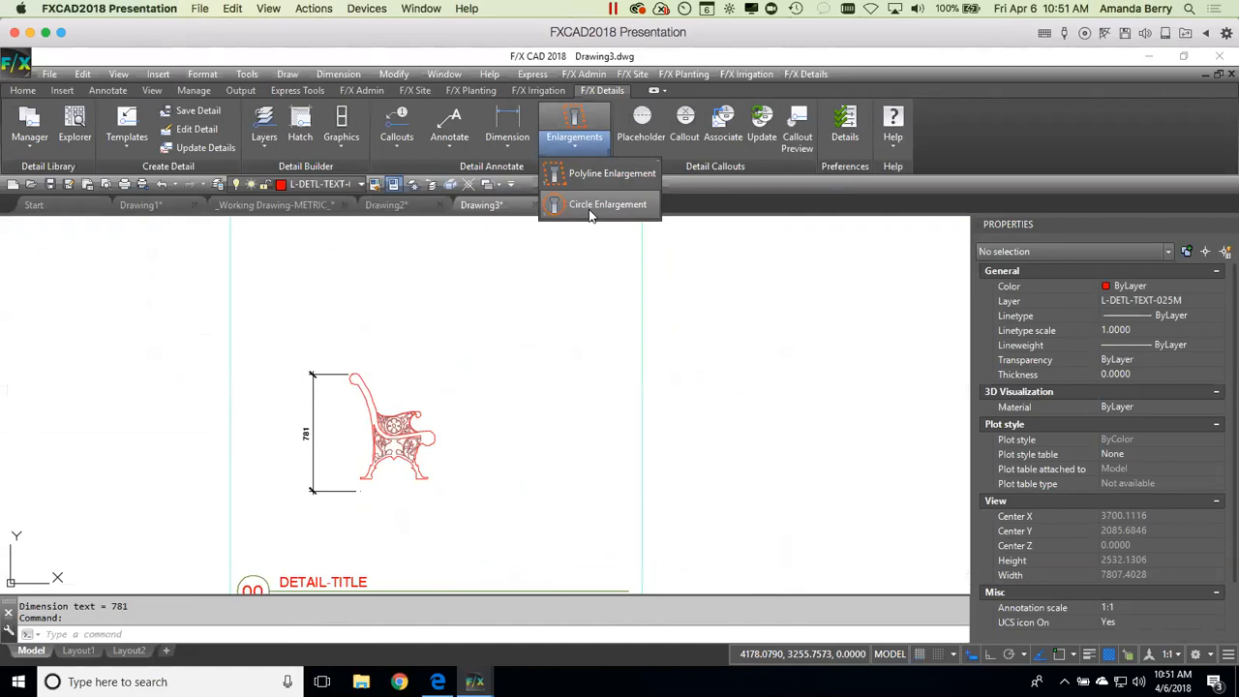
{"action": "left_click", "coordinate": [566, 205]}
{"action": "left_click", "coordinate": [402, 429]}
{"action": "left_click", "coordinate": [419, 436]}
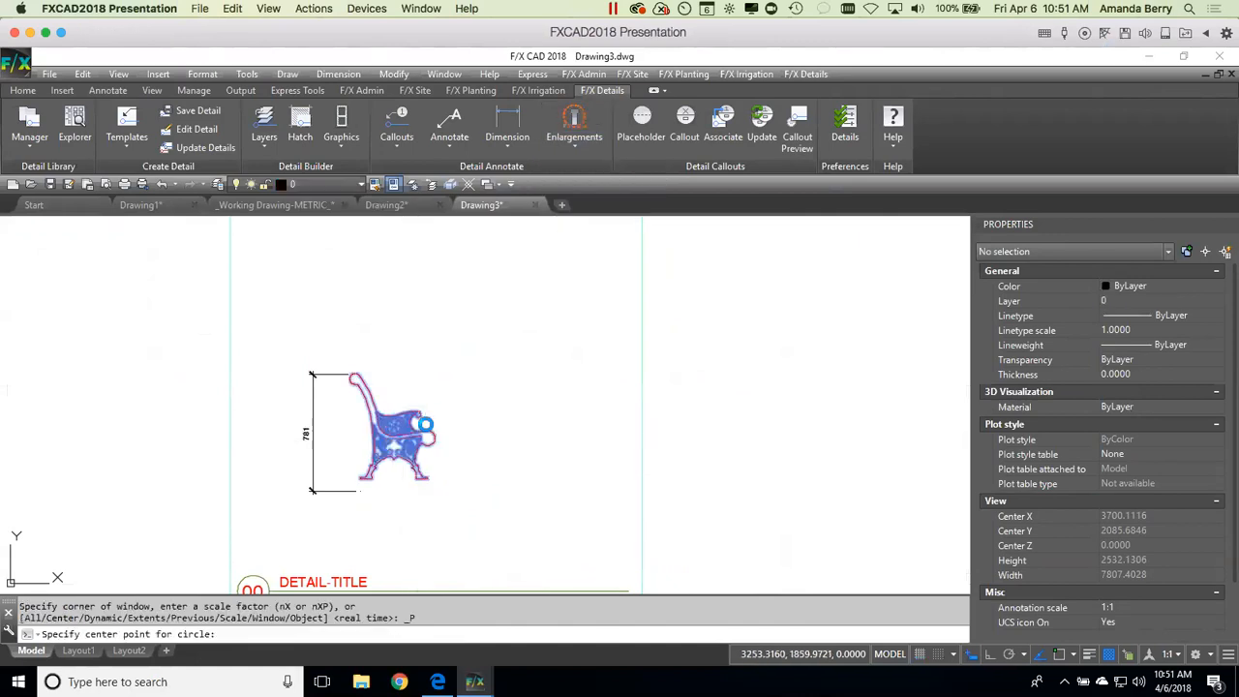
{"action": "key", "text": "e"}
{"action": "key", "text": "e"}
{"action": "key", "text": "e"}
{"action": "key", "text": "q"}
{"action": "left_click", "coordinate": [534, 327]}
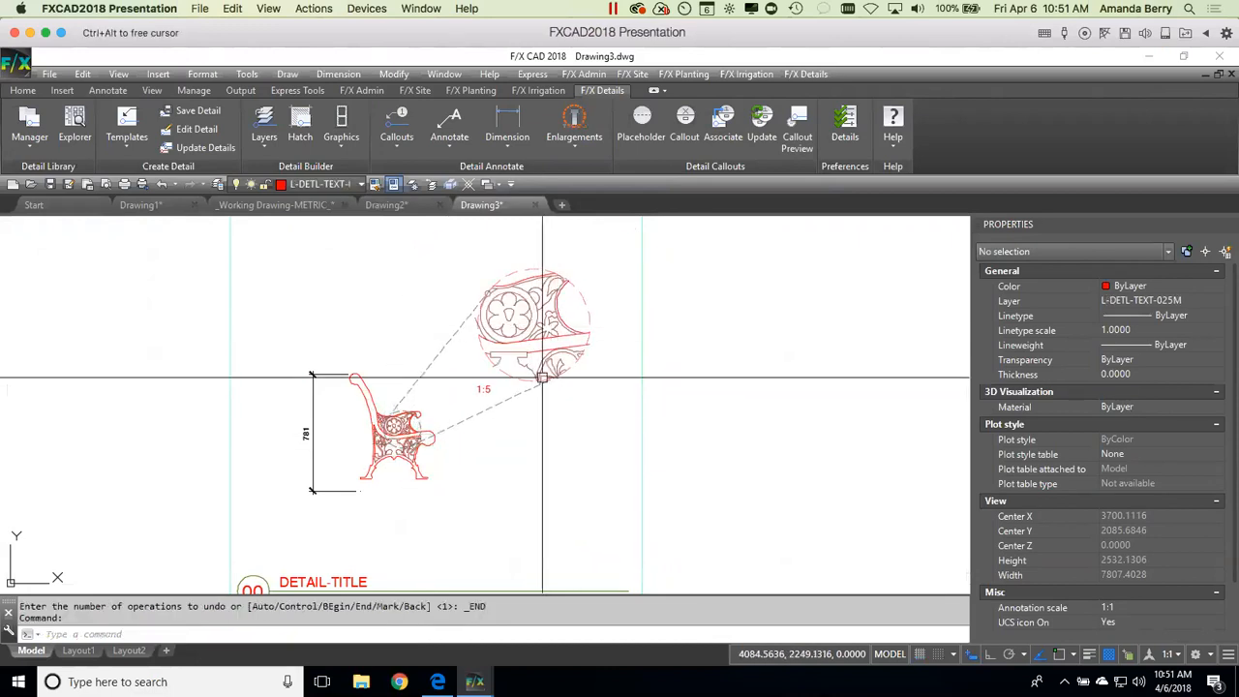
Step: Dimension the thickness of the armrest rail inside the circular enlargement
{"action": "left_click", "coordinate": [508, 123]}
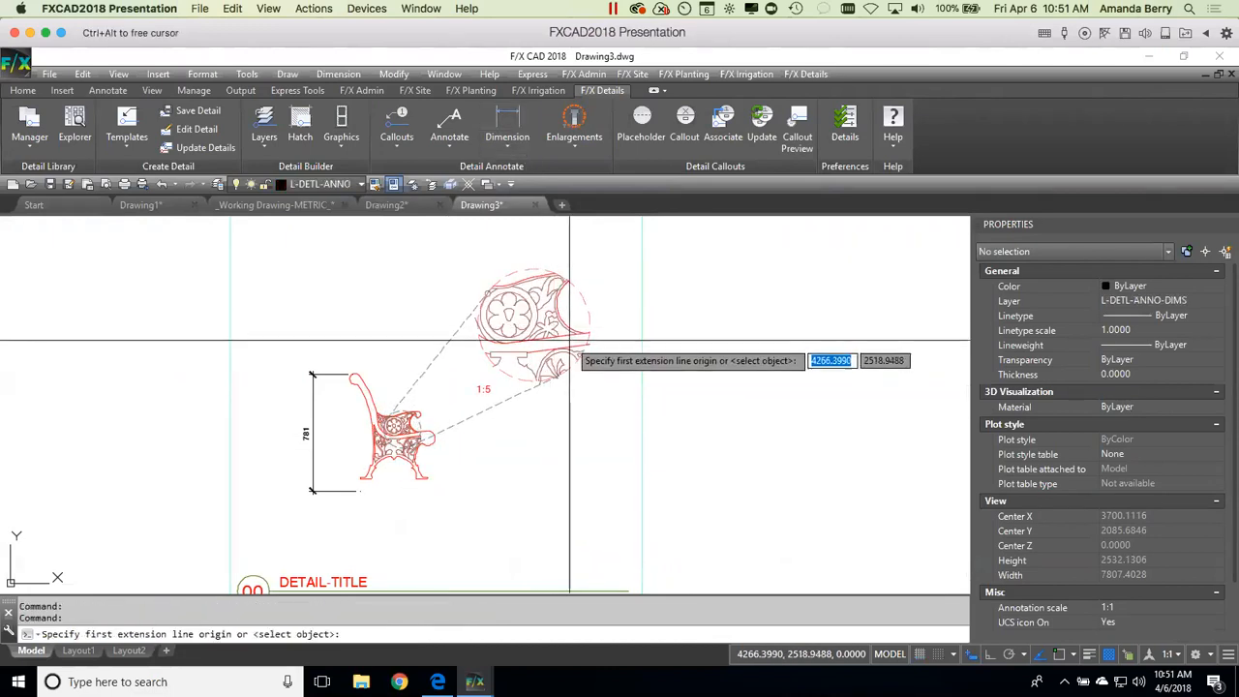
{"action": "left_click", "coordinate": [569, 348]}
{"action": "left_click", "coordinate": [575, 342]}
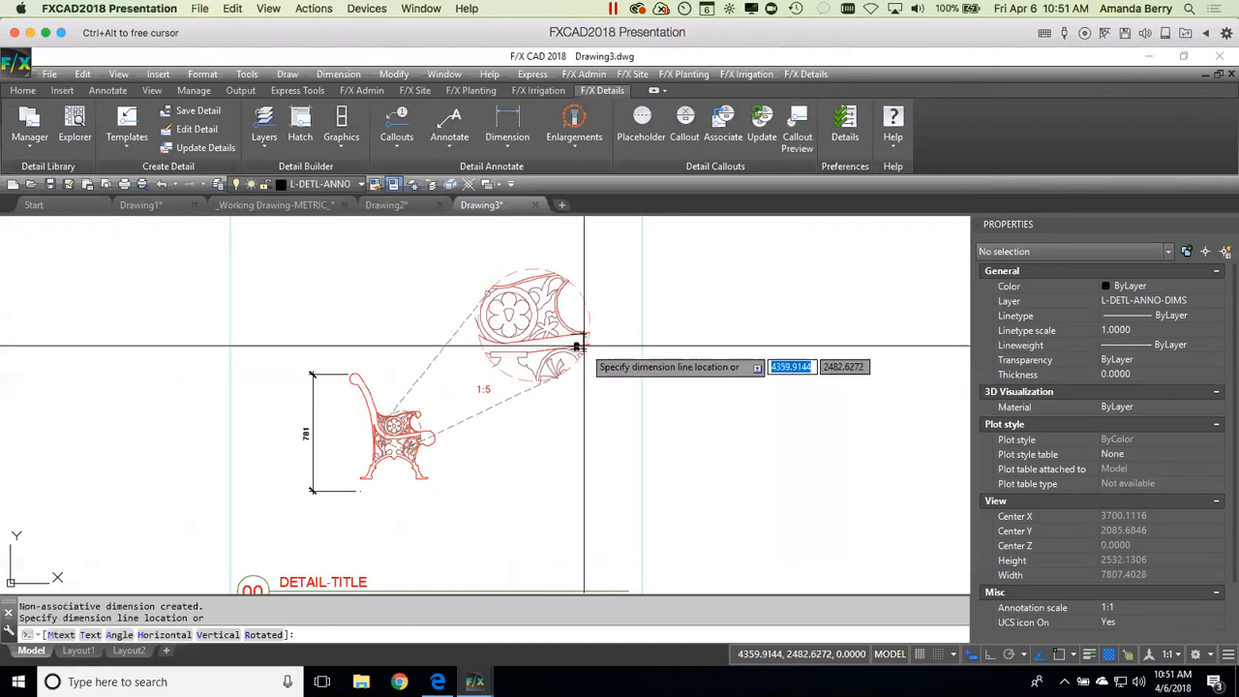
{"action": "left_click", "coordinate": [577, 338]}
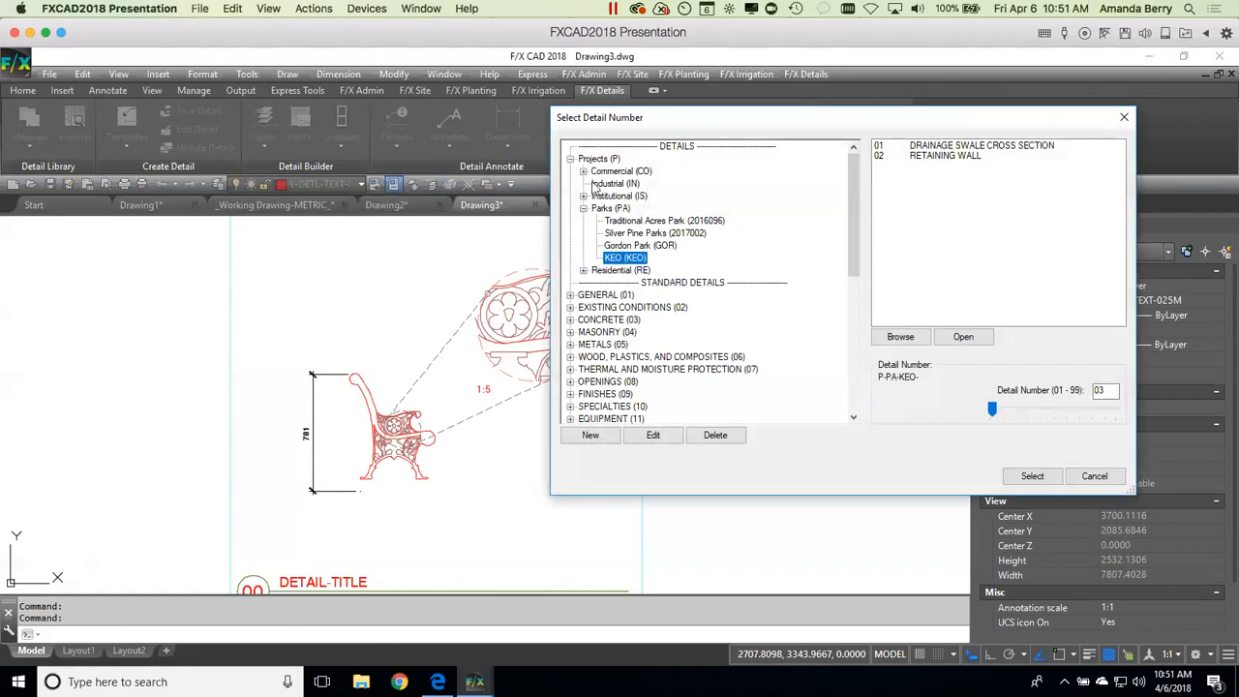
Step: Save the detail as number 02 under the commercial High Price Resort project with the title Bench
{"action": "left_click", "coordinate": [584, 172]}
{"action": "left_click", "coordinate": [639, 209]}
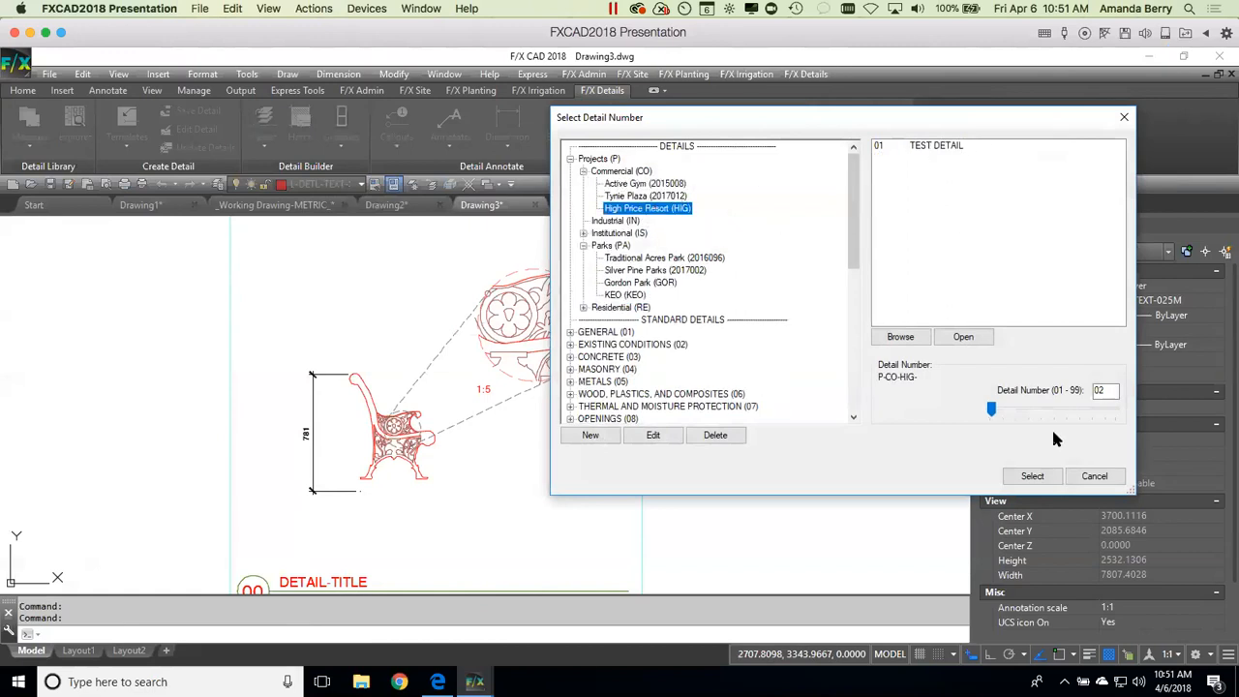
{"action": "left_click", "coordinate": [1032, 477]}
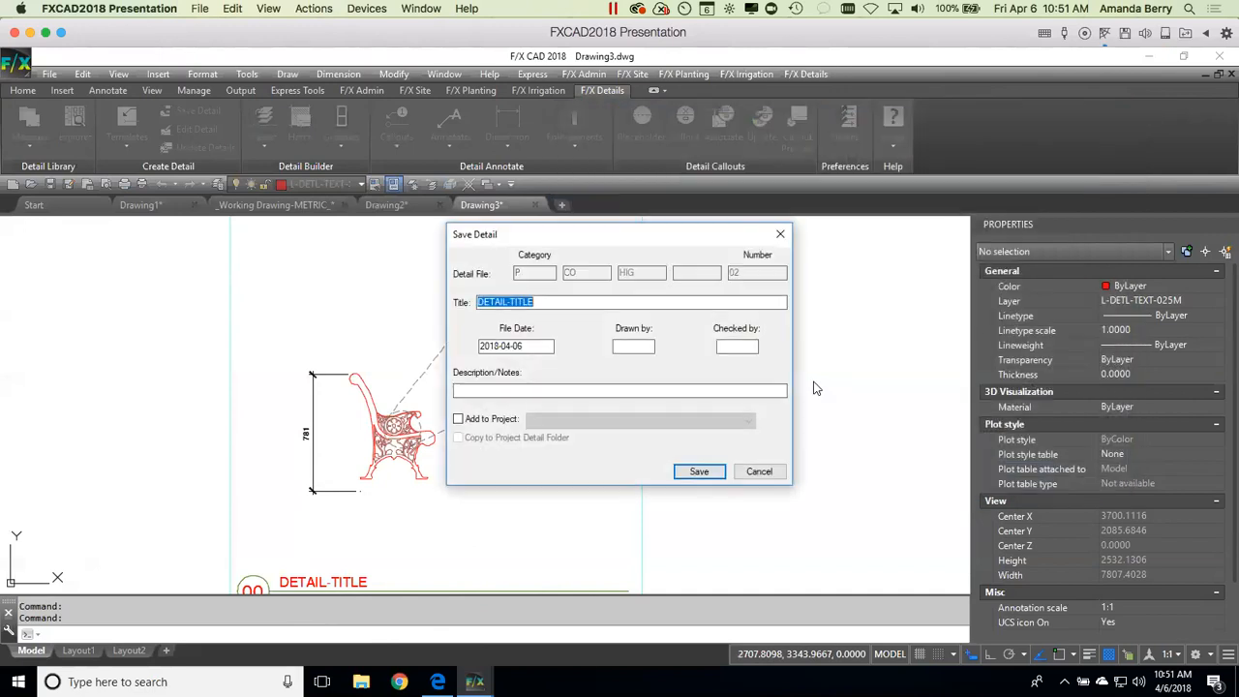
{"action": "type", "text": "Bench"}
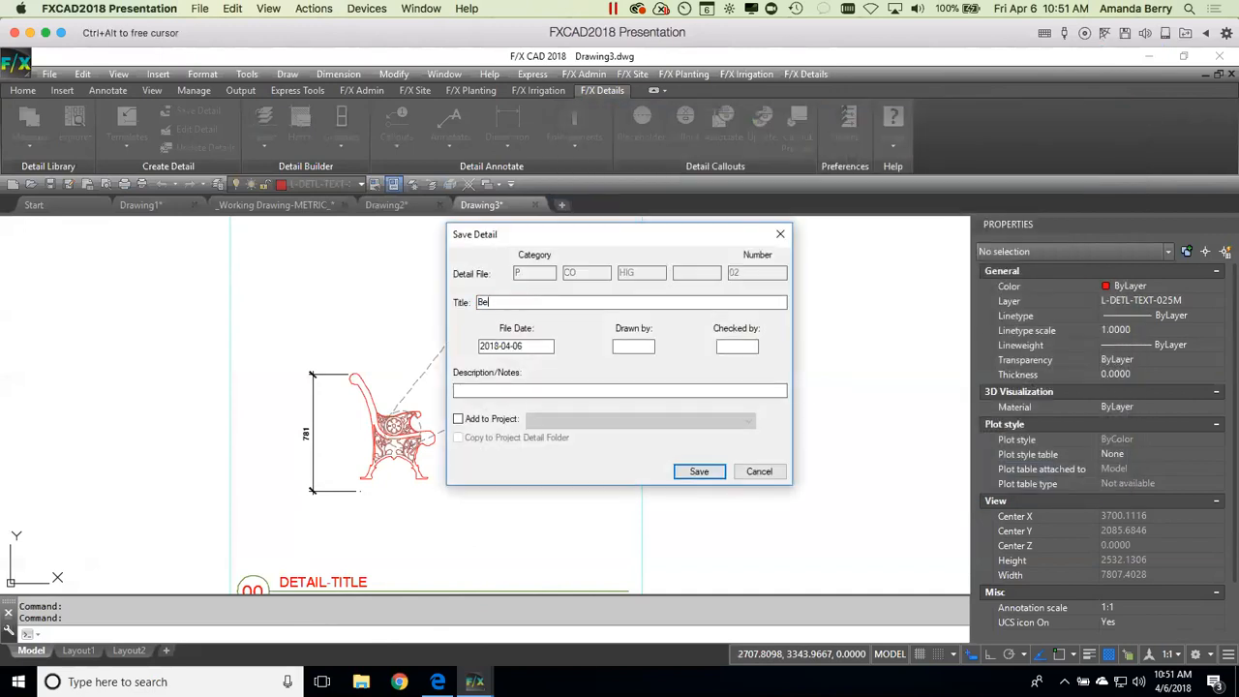
{"action": "left_click", "coordinate": [699, 472]}
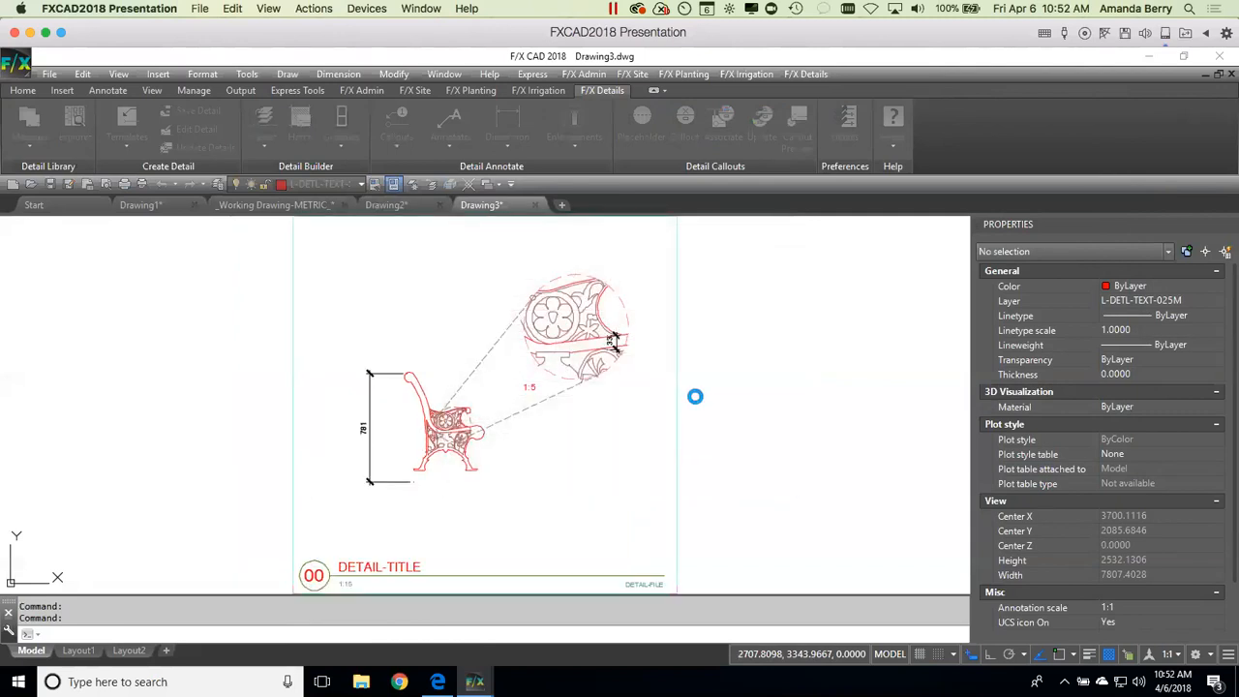
Step: On the Details layout of the metric working drawing, add detail 02 Bench from High Price Resort to the project details
{"action": "left_click", "coordinate": [732, 391]}
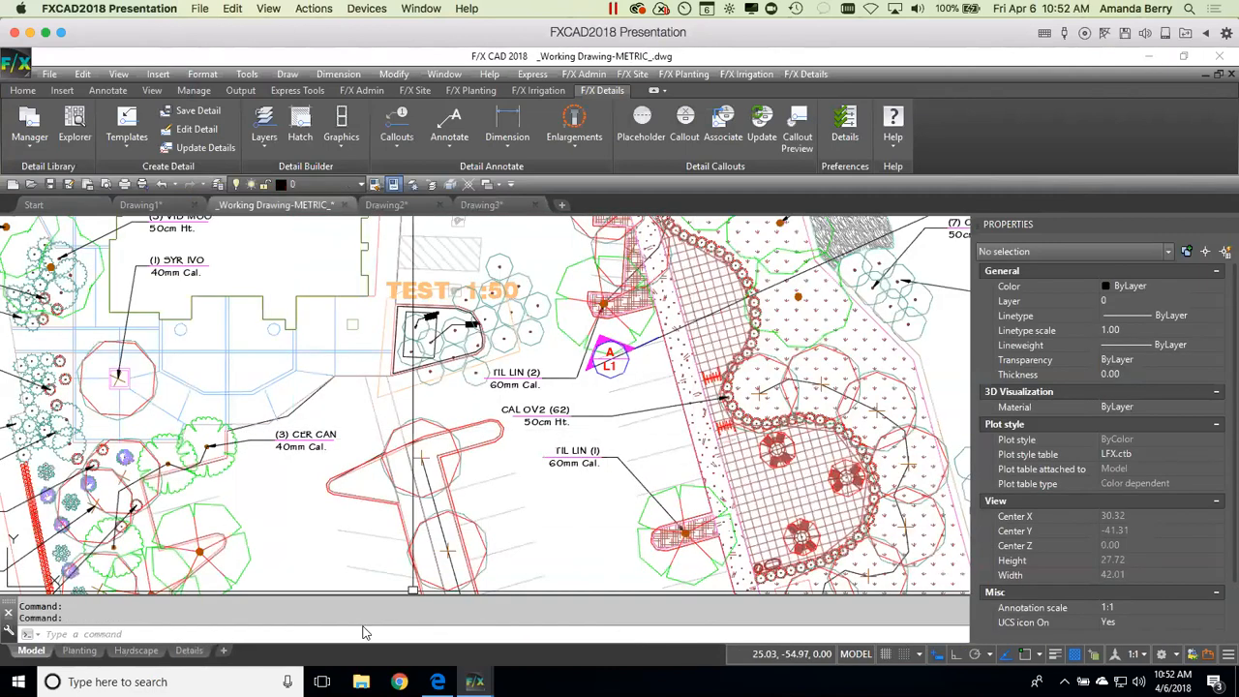
{"action": "left_click", "coordinate": [187, 650]}
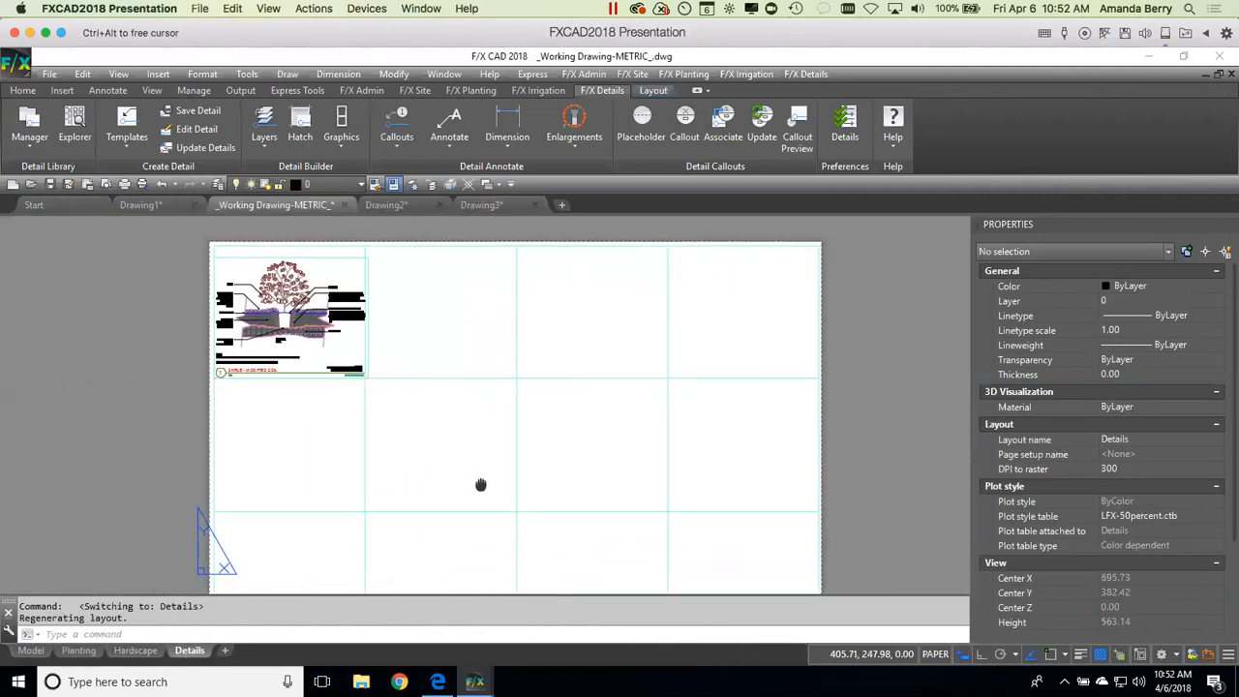
{"action": "left_click", "coordinate": [30, 118]}
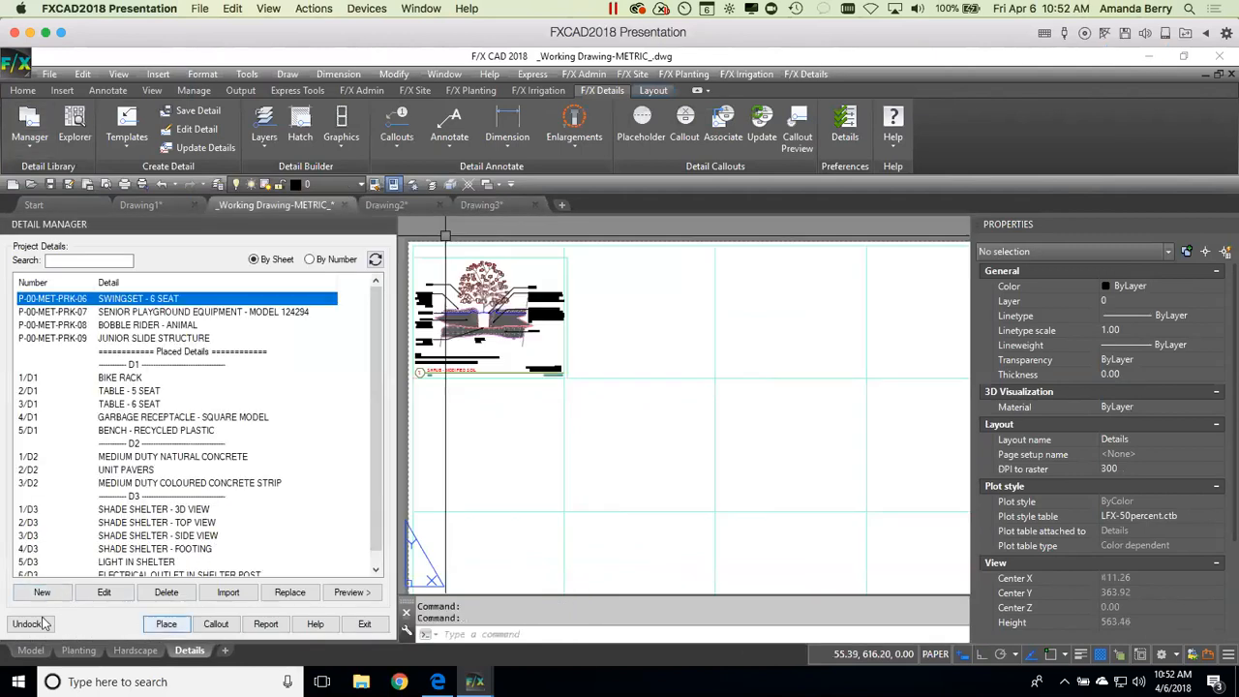
{"action": "left_click", "coordinate": [45, 600]}
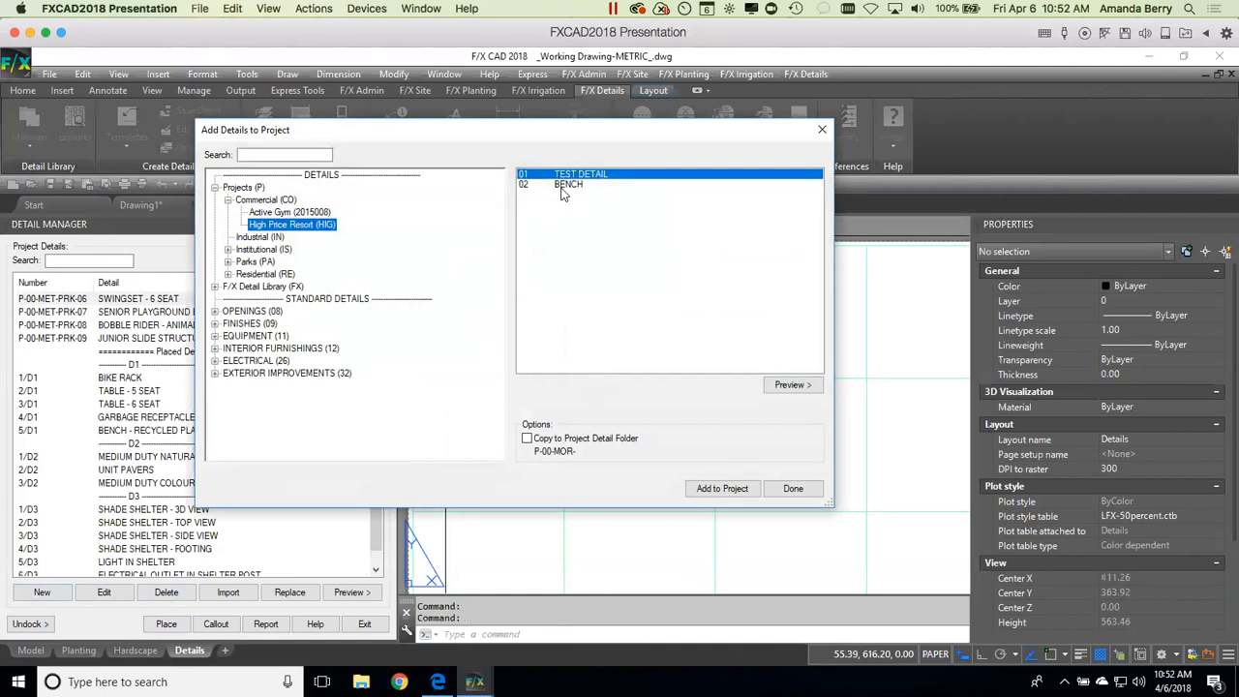
{"action": "left_click", "coordinate": [560, 186]}
{"action": "left_click", "coordinate": [698, 490]}
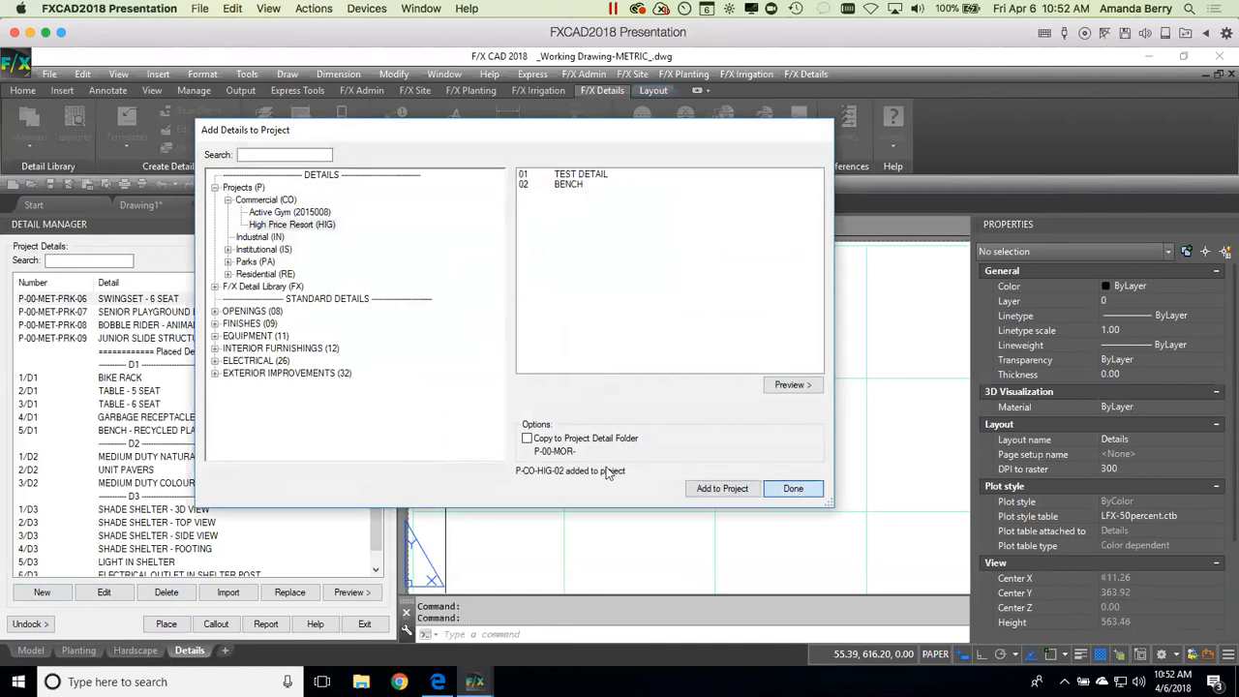
{"action": "left_click", "coordinate": [793, 488]}
Step: Place the Bench detail as number 2 on new sheet d4, in the third cell of the details grid's top row
{"action": "double_click", "coordinate": [187, 352]}
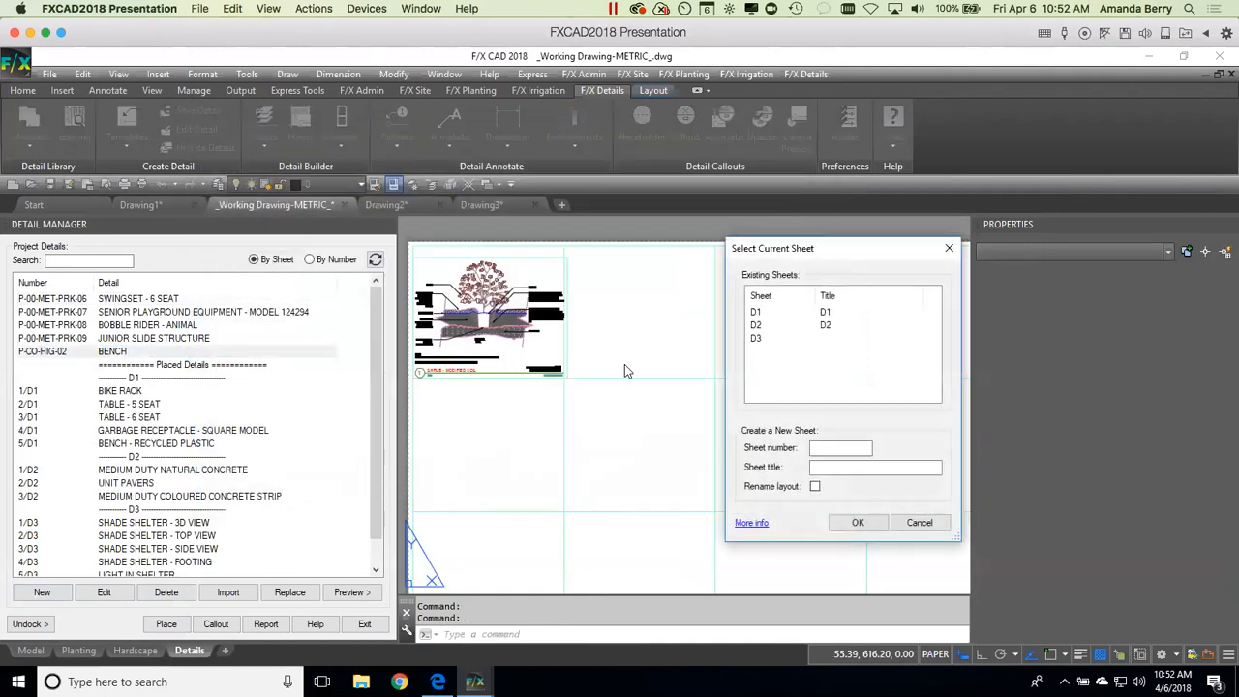
{"action": "left_click", "coordinate": [822, 452]}
{"action": "type", "text": "d4"}
{"action": "left_click", "coordinate": [849, 523]}
{"action": "left_click", "coordinate": [842, 320]}
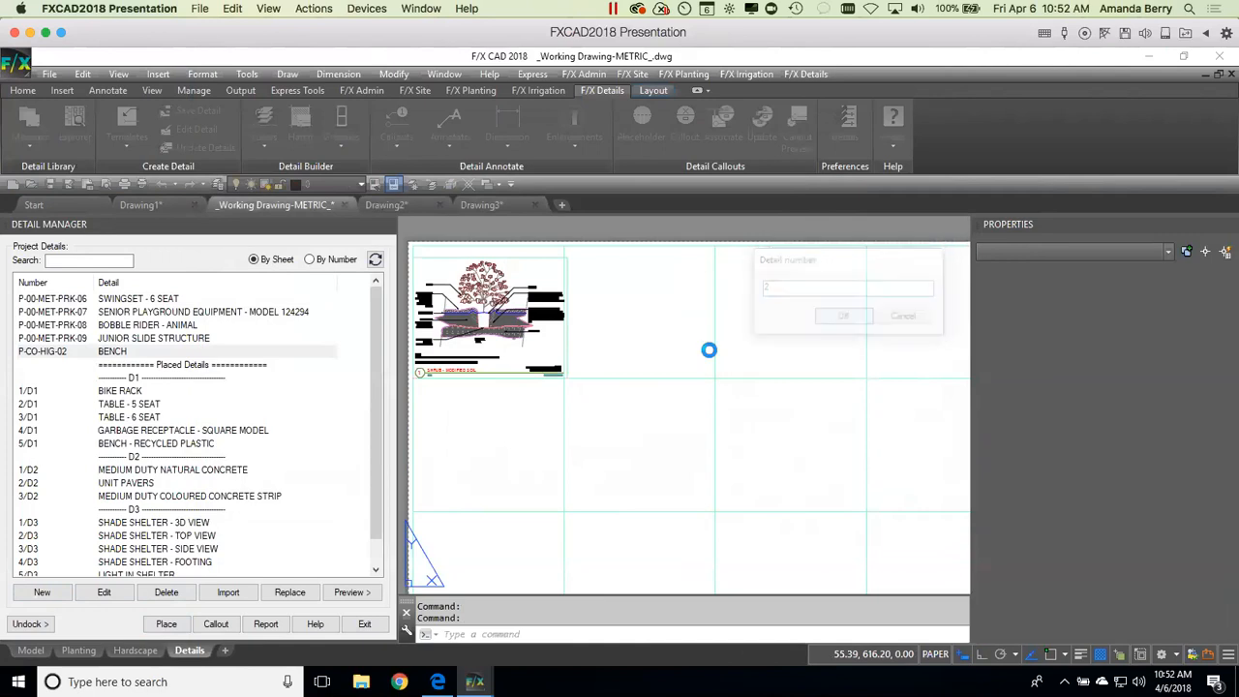
{"action": "left_click", "coordinate": [737, 445]}
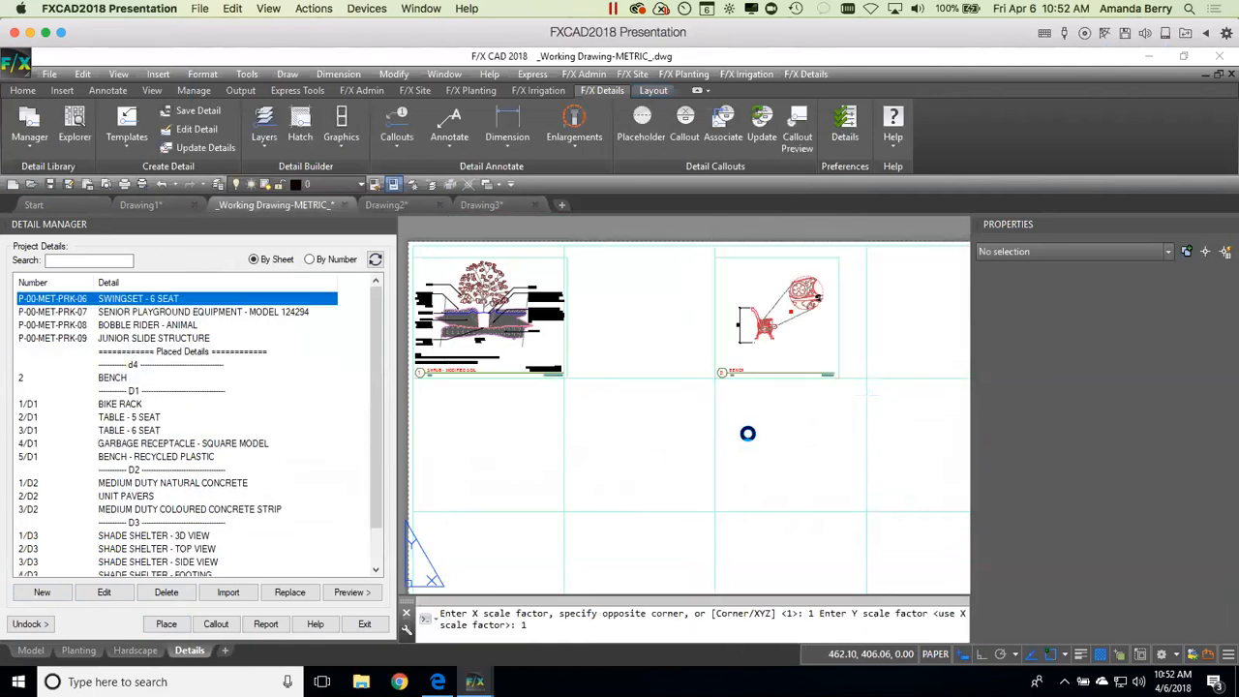
{"action": "middle_click_drag", "start_coordinate": [830, 331], "coordinate": [830, 410]}
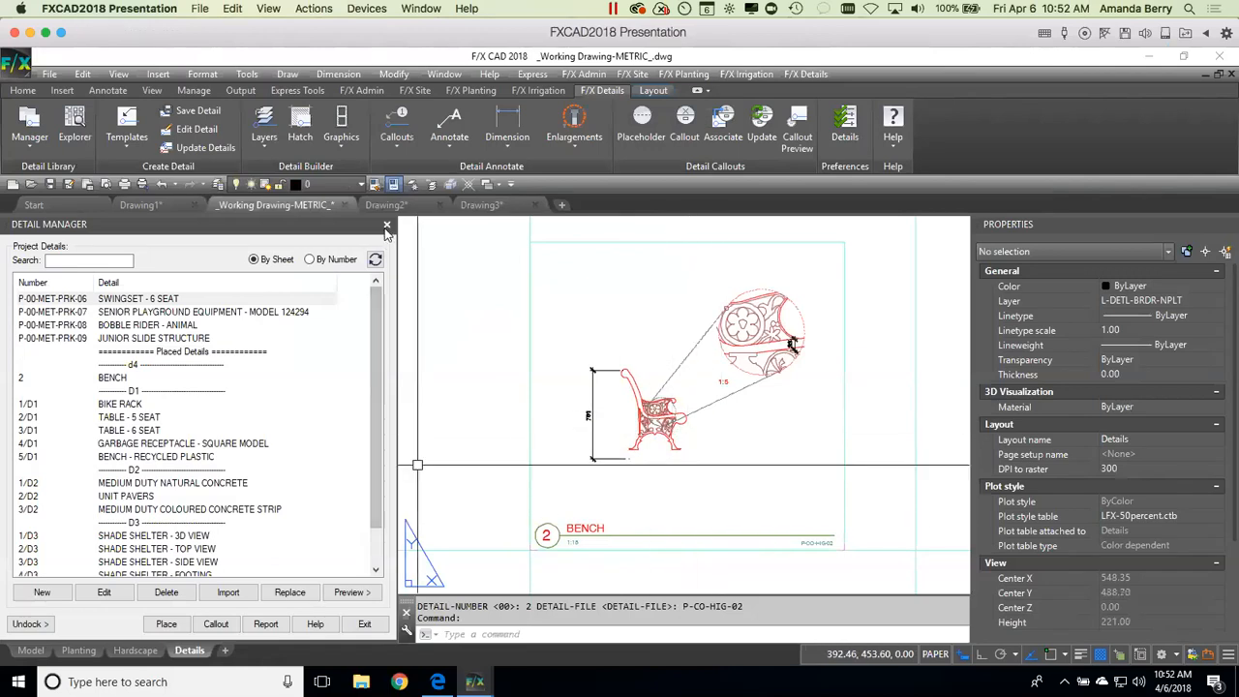
{"action": "scroll", "coordinate": [639, 365], "scroll_direction": "down", "scroll_amount": 5}
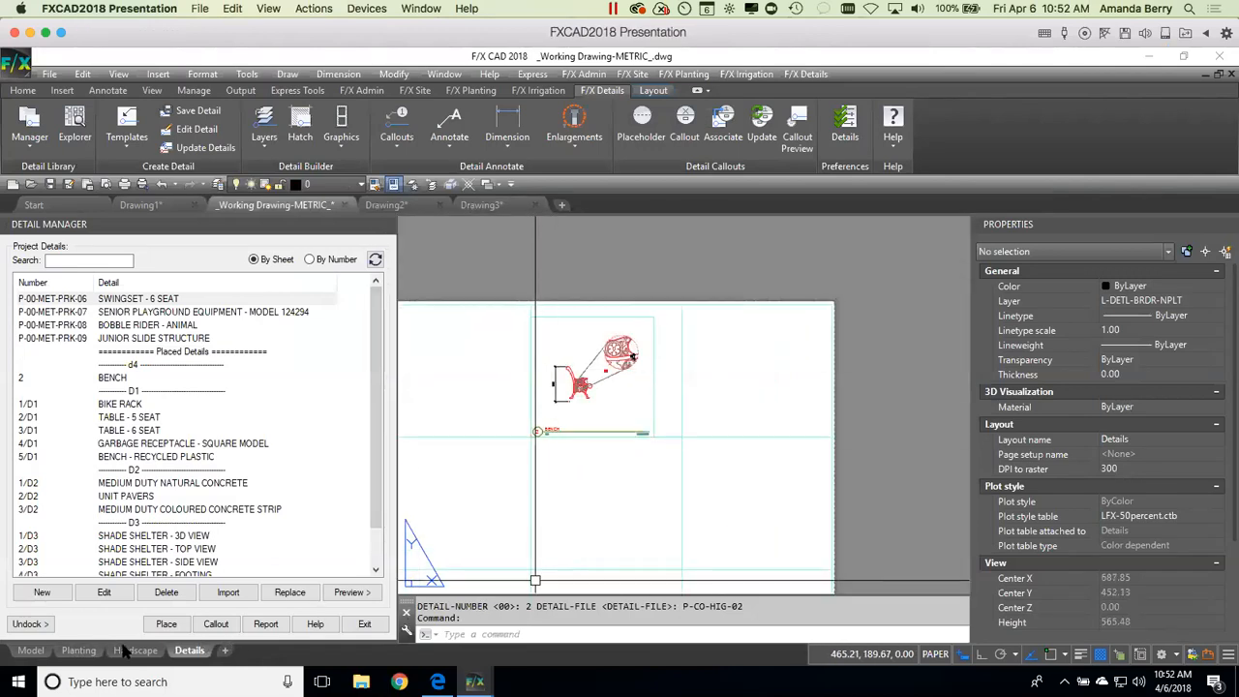
Step: On the Hardscape layout, choose detail 2/d4 Bench for a callout and create current sheet number l2
{"action": "left_click", "coordinate": [126, 650]}
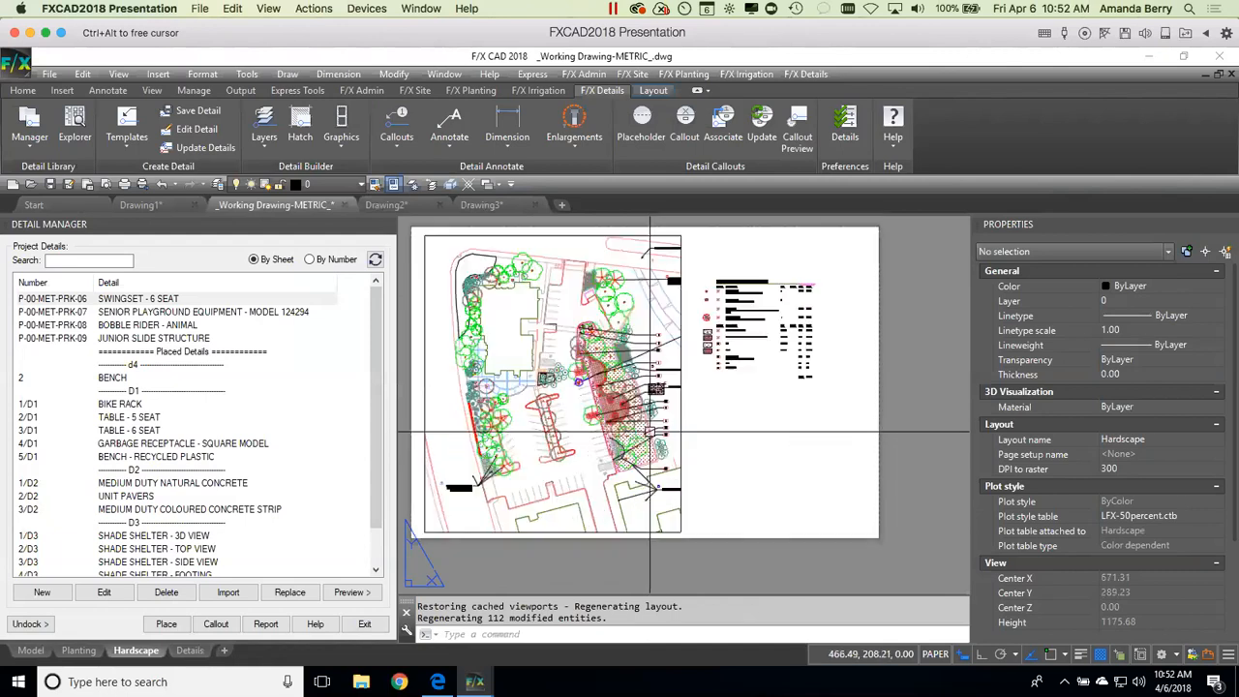
{"action": "scroll", "coordinate": [649, 434], "scroll_direction": "up", "scroll_amount": 4}
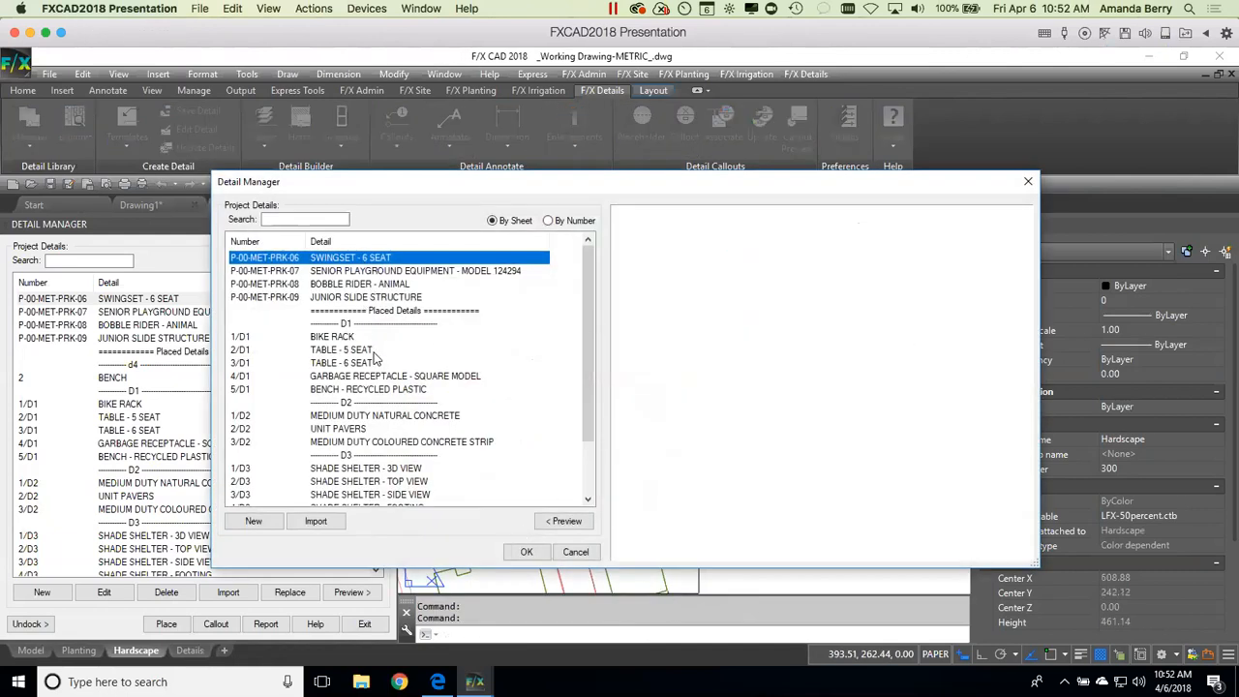
{"action": "left_click_drag", "start_coordinate": [590, 306], "coordinate": [574, 426]}
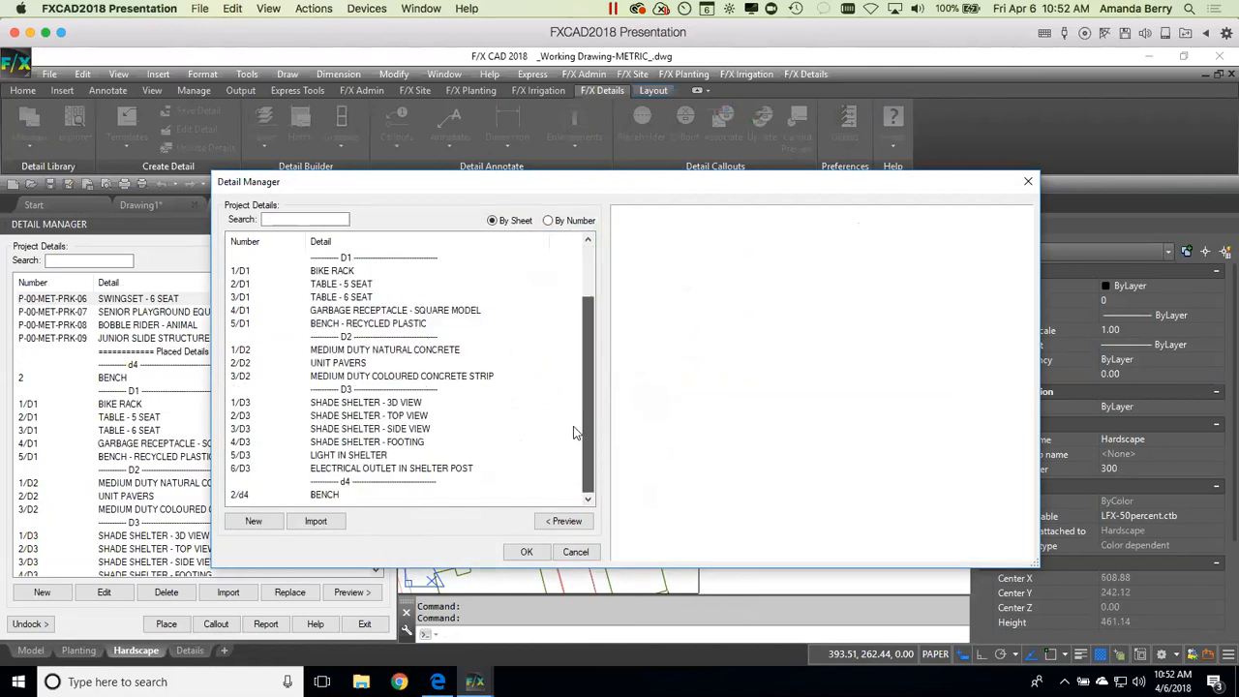
{"action": "left_click", "coordinate": [315, 496]}
{"action": "left_click", "coordinate": [523, 551]}
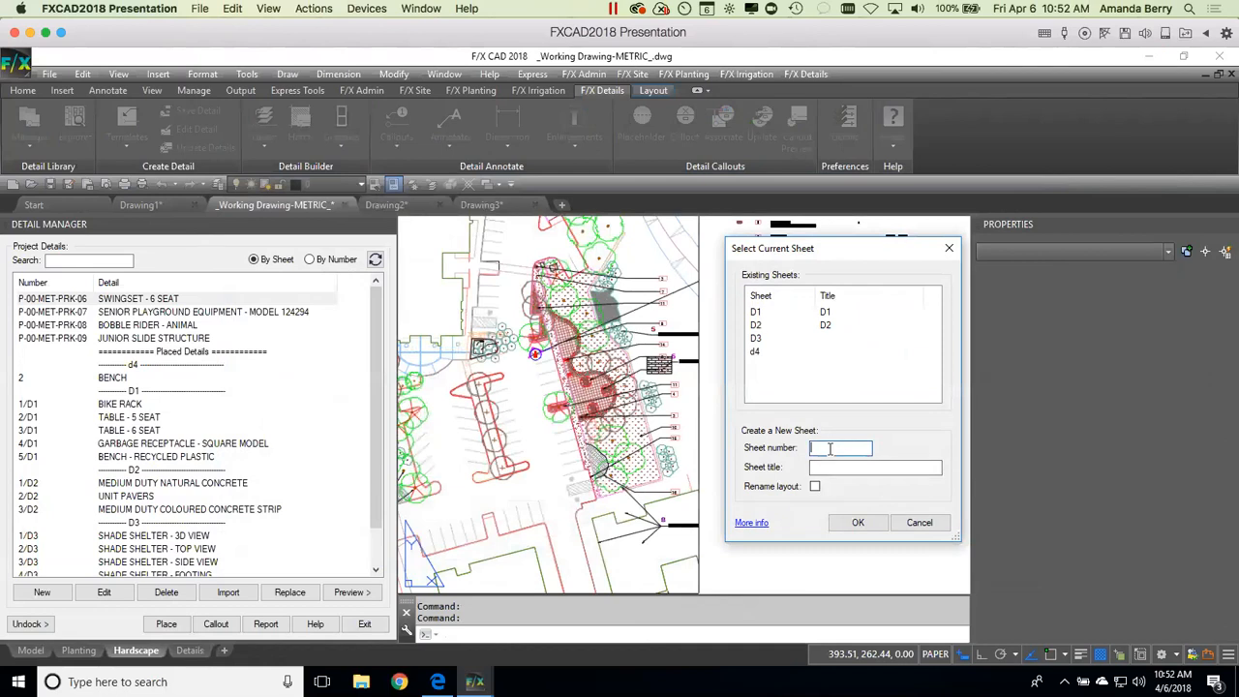
{"action": "type", "text": "l2"}
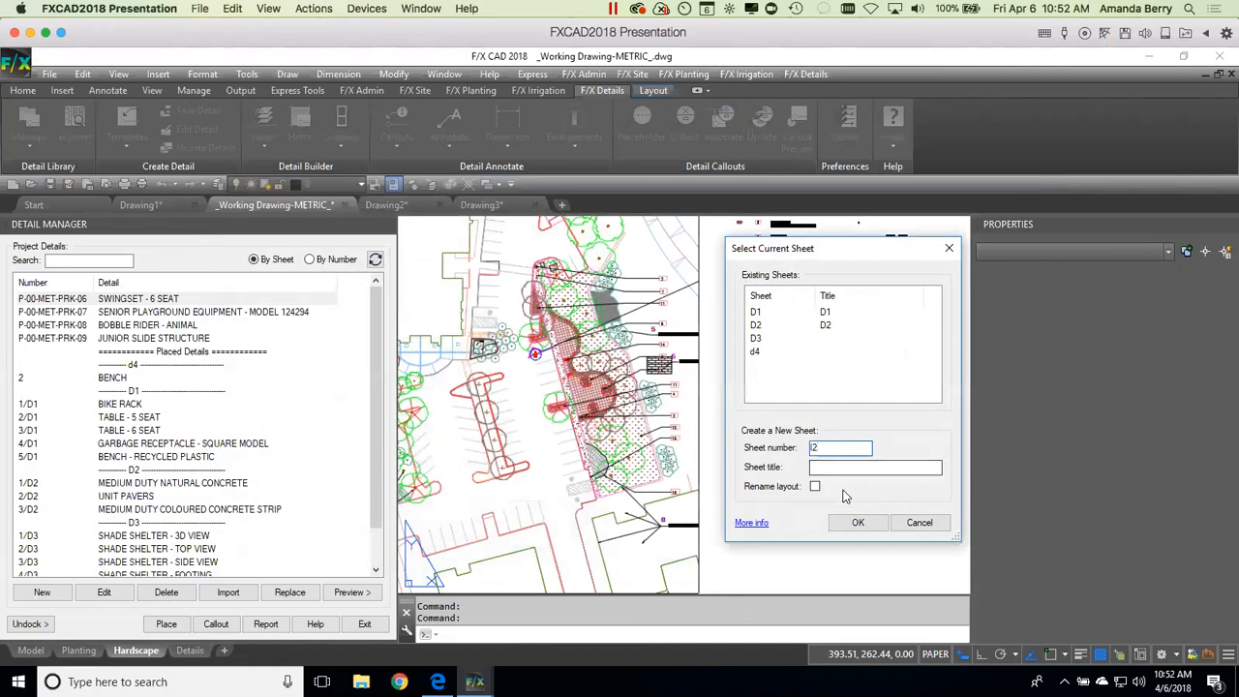
{"action": "left_click", "coordinate": [857, 522]}
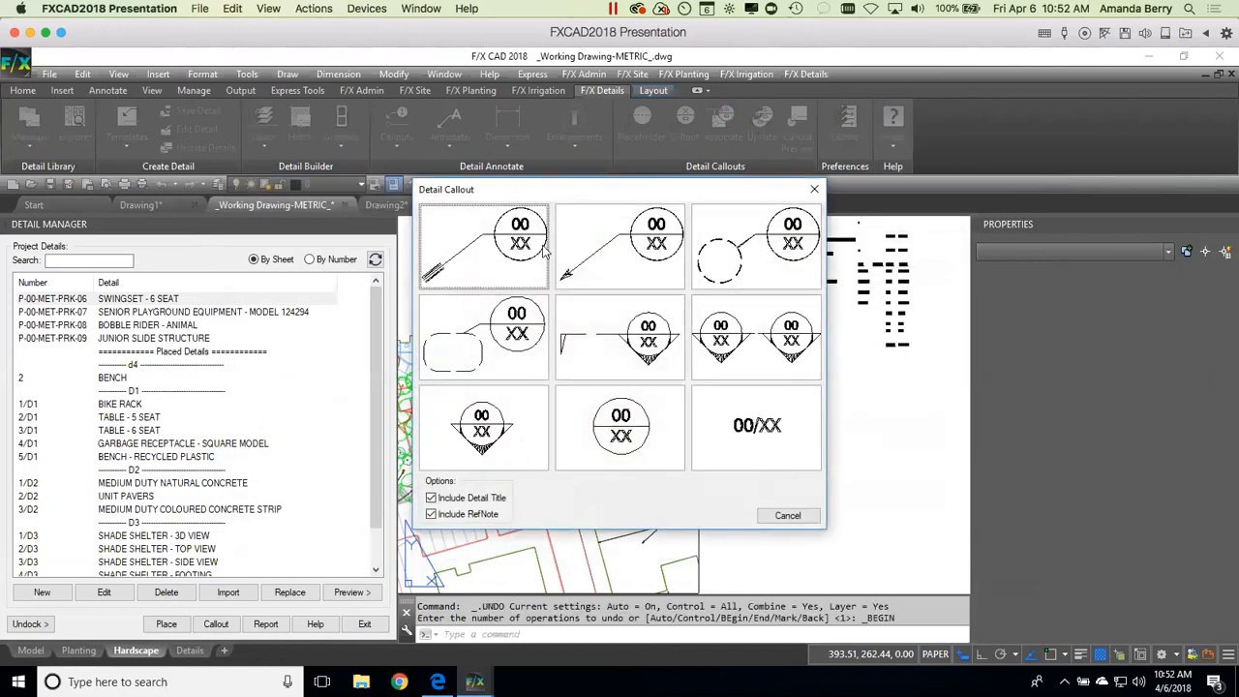
Step: Place an arrow-leader callout for the Bench detail from the paved area to the blank space beyond the viewport, and close the Detail Manager
{"action": "left_click", "coordinate": [598, 252]}
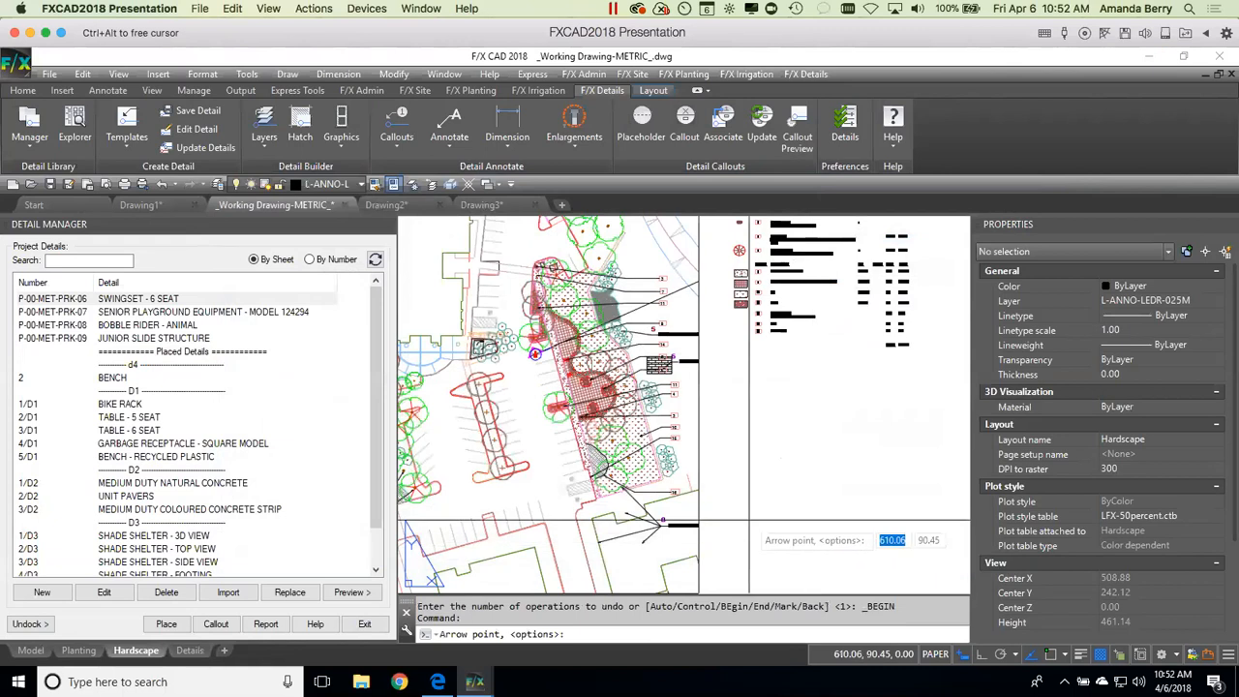
{"action": "left_click", "coordinate": [586, 416]}
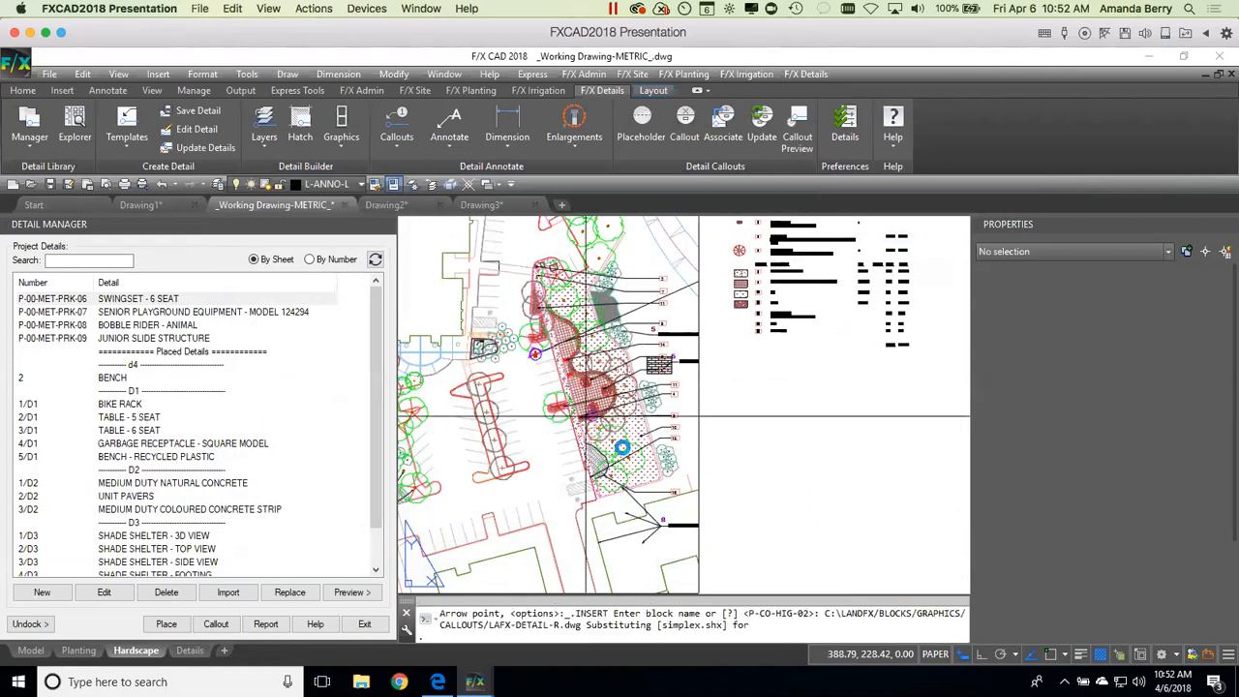
{"action": "left_click", "coordinate": [724, 451]}
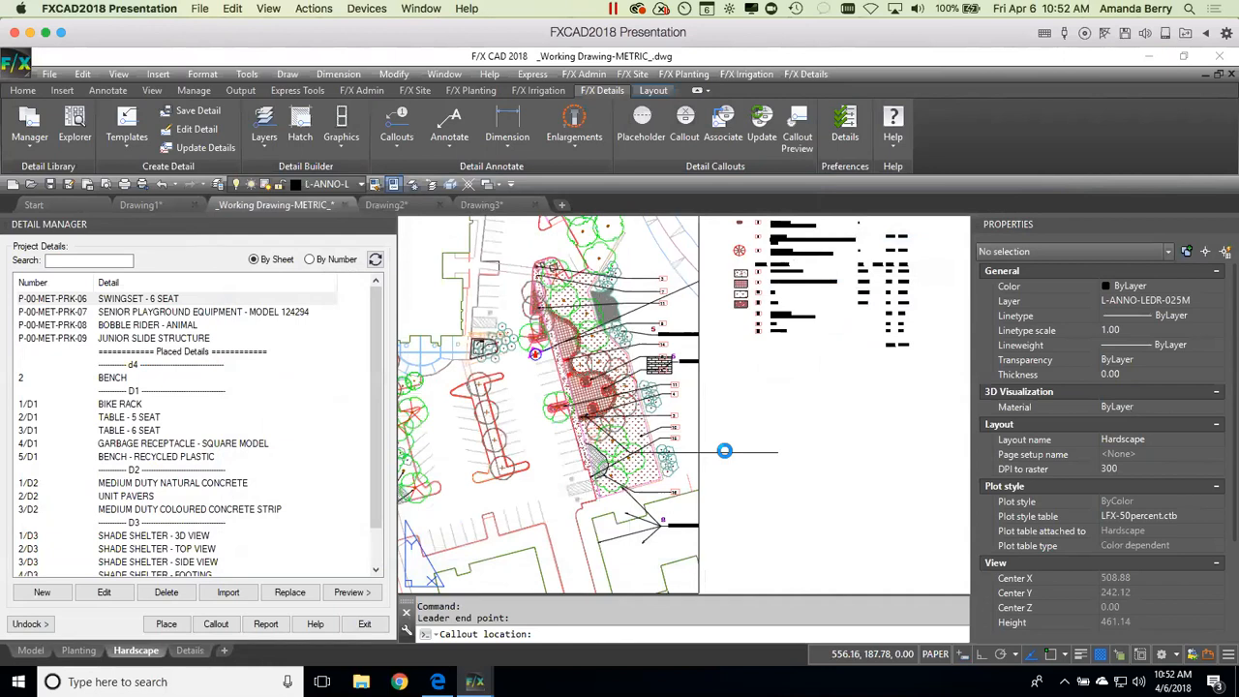
{"action": "left_click", "coordinate": [724, 451]}
{"action": "scroll", "coordinate": [717, 448], "scroll_direction": "up", "scroll_amount": 5}
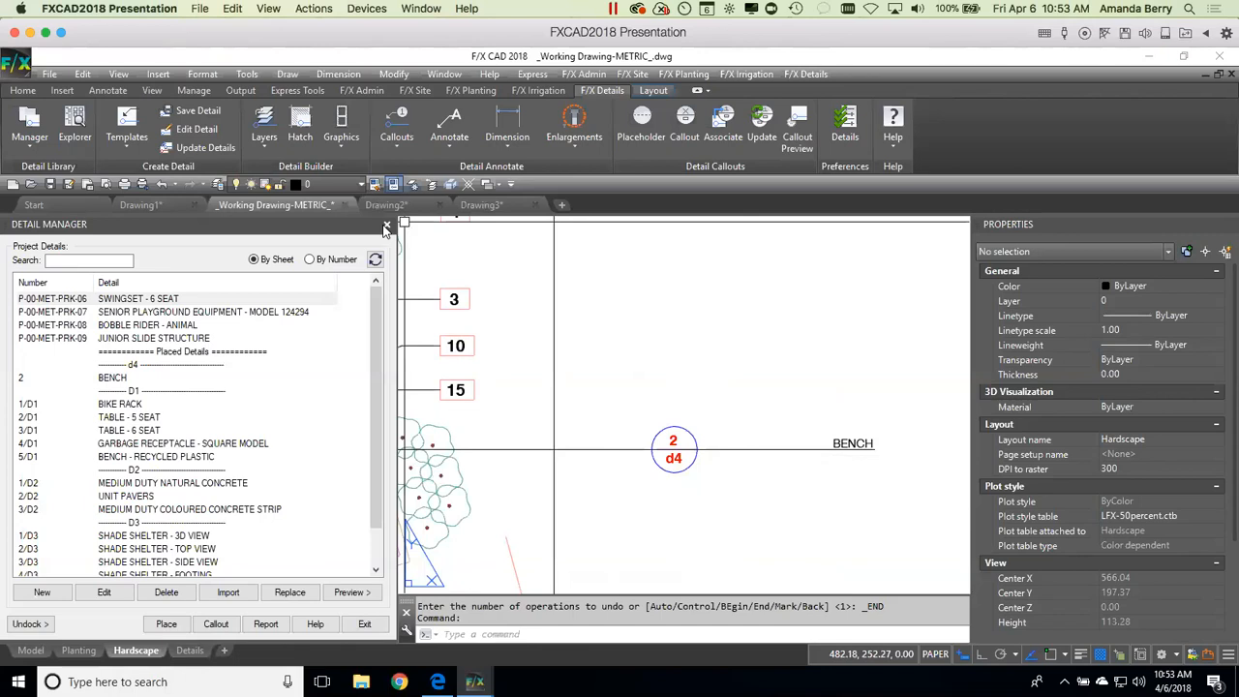
{"action": "left_click", "coordinate": [385, 228]}
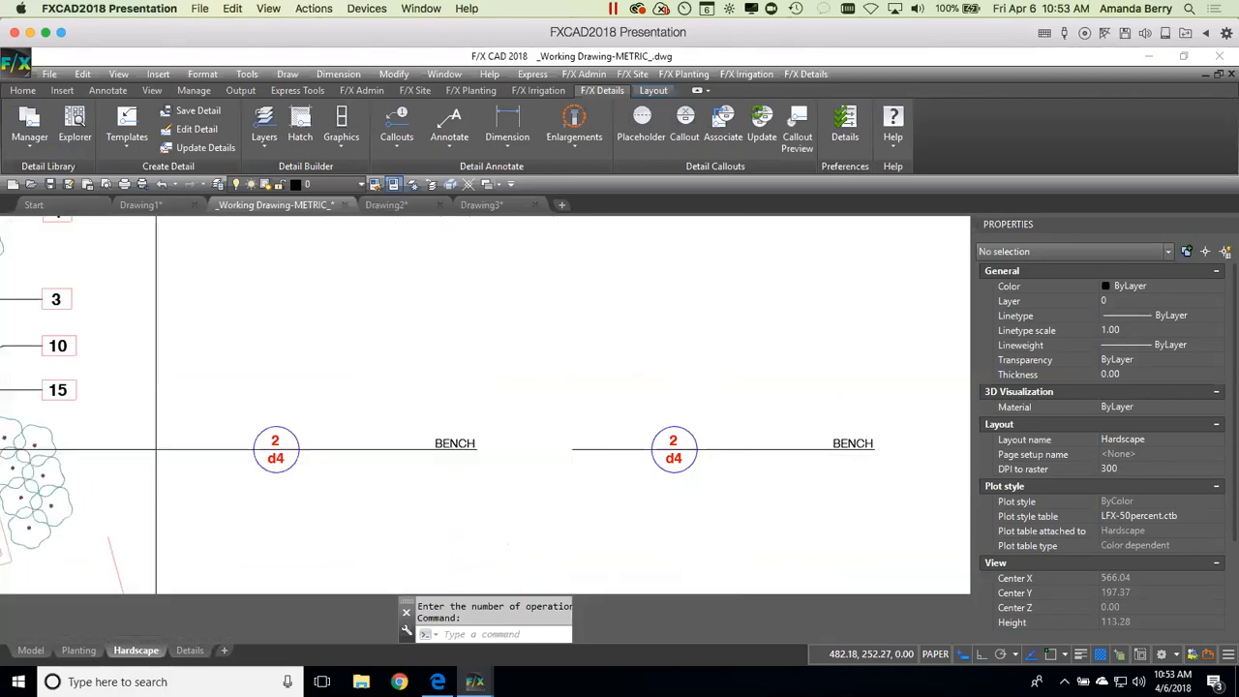
{"action": "scroll", "coordinate": [392, 309], "scroll_direction": "down", "scroll_amount": 6}
{"action": "middle_click_drag", "start_coordinate": [404, 329], "coordinate": [539, 434]}
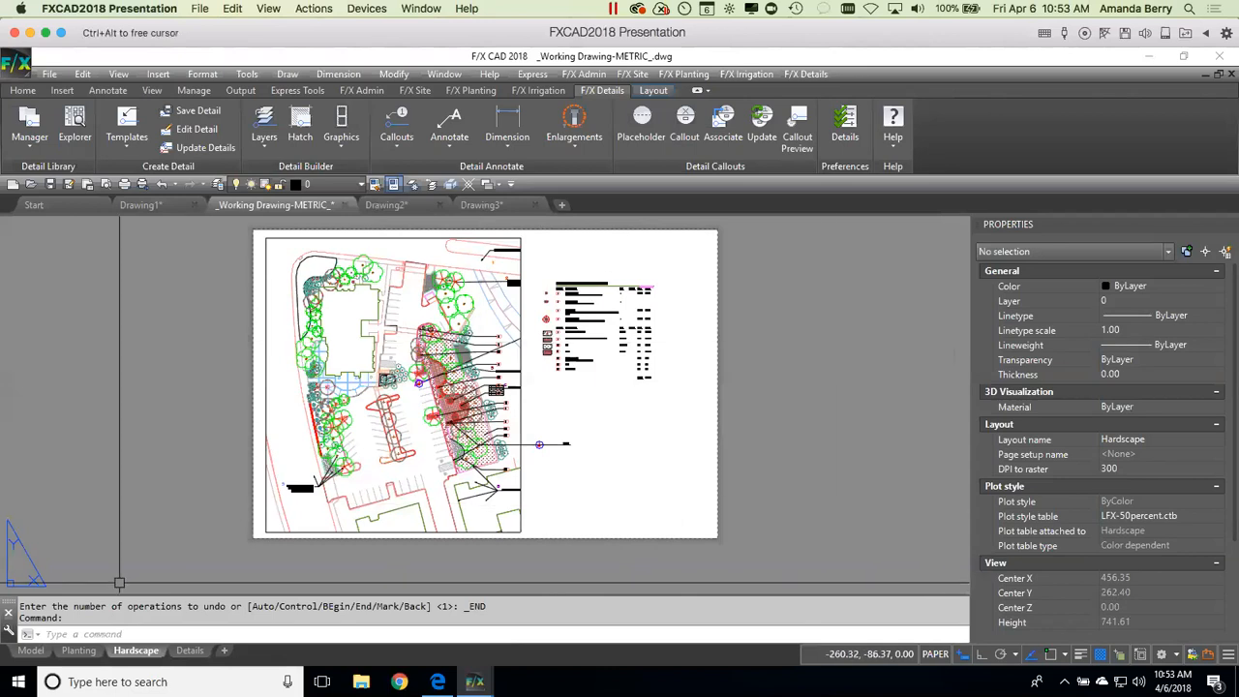
Step: Return to model space and locate the plant schedule below the site plan
{"action": "left_click", "coordinate": [31, 651]}
{"action": "scroll", "coordinate": [547, 426], "scroll_direction": "down", "scroll_amount": 4}
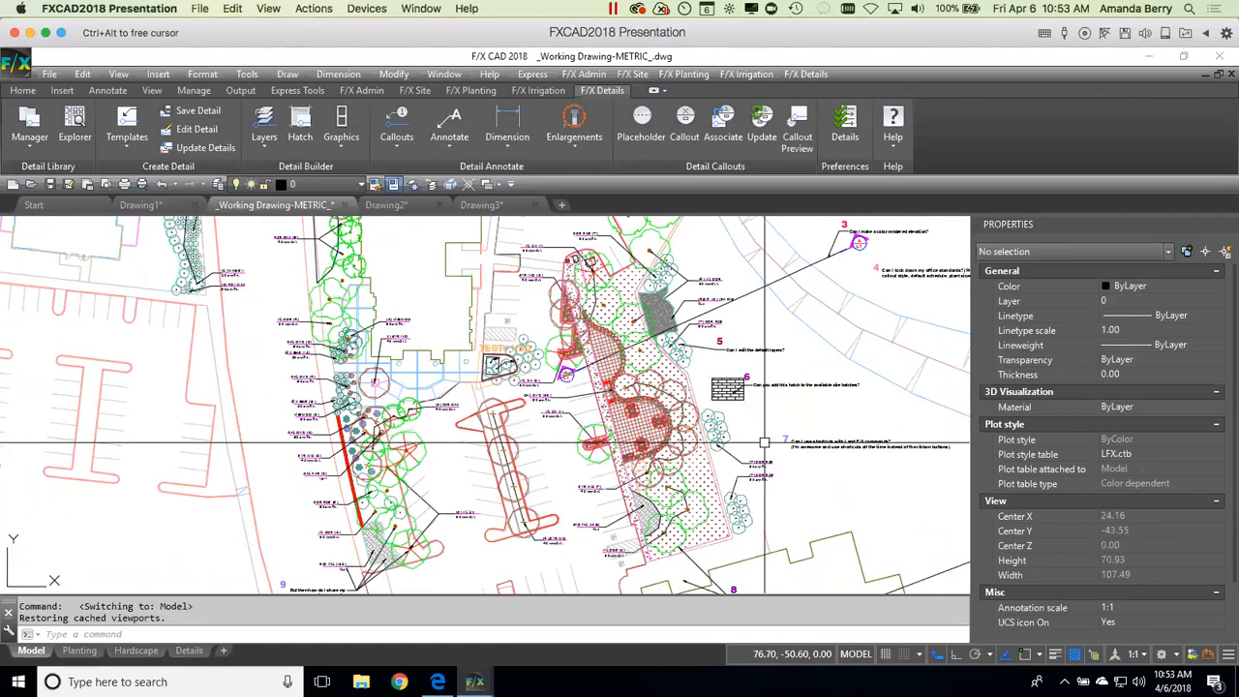
{"action": "mouse_move", "coordinate": [763, 443]}
{"action": "middle_mouse_down"}
{"action": "mouse_move", "coordinate": [736, 397]}
{"action": "mouse_move", "coordinate": [635, 306]}
{"action": "mouse_move", "coordinate": [606, 242]}
{"action": "middle_mouse_up"}
{"action": "scroll", "coordinate": [608, 247], "scroll_direction": "down", "scroll_amount": 2}
{"action": "middle_click_drag", "start_coordinate": [640, 543], "coordinate": [619, 359]}
{"action": "scroll", "coordinate": [678, 376], "scroll_direction": "up", "scroll_amount": 2}
{"action": "scroll", "coordinate": [679, 376], "scroll_direction": "up", "scroll_amount": 3}
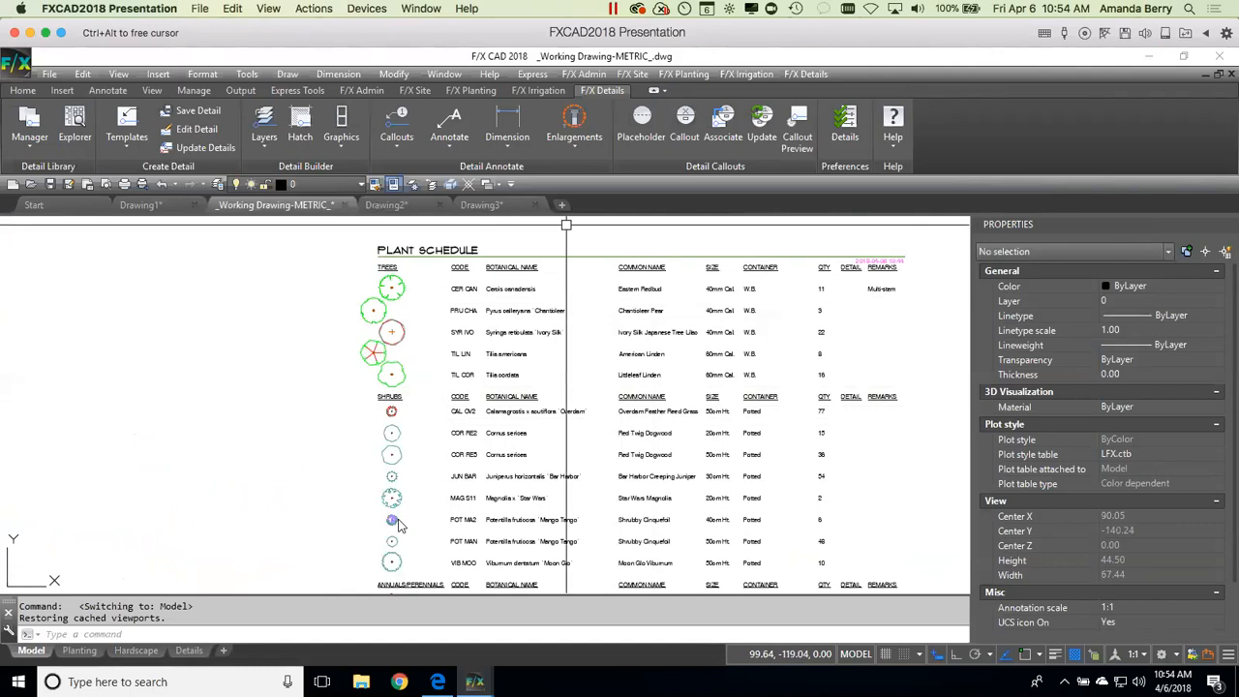
Step: Review the Plant Schedule options, including Quantity before Name, without regenerating the existing schedules, and leave them unapplied
{"action": "left_click", "coordinate": [460, 90]}
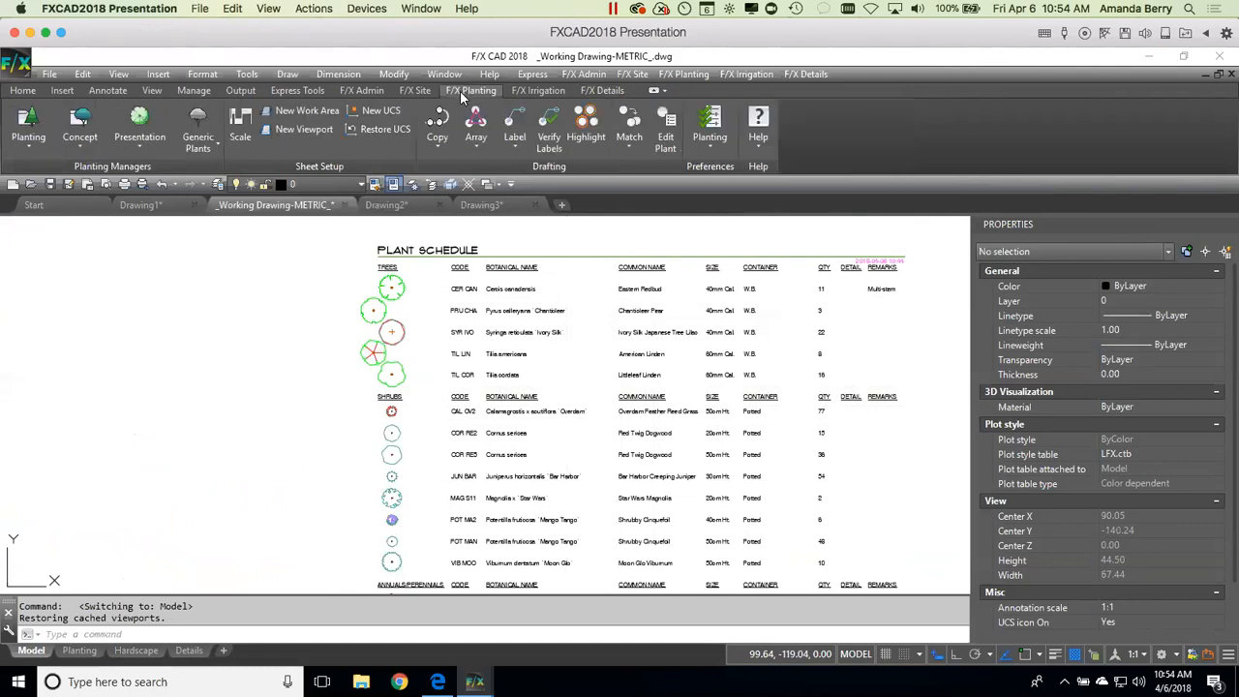
{"action": "left_click", "coordinate": [20, 121]}
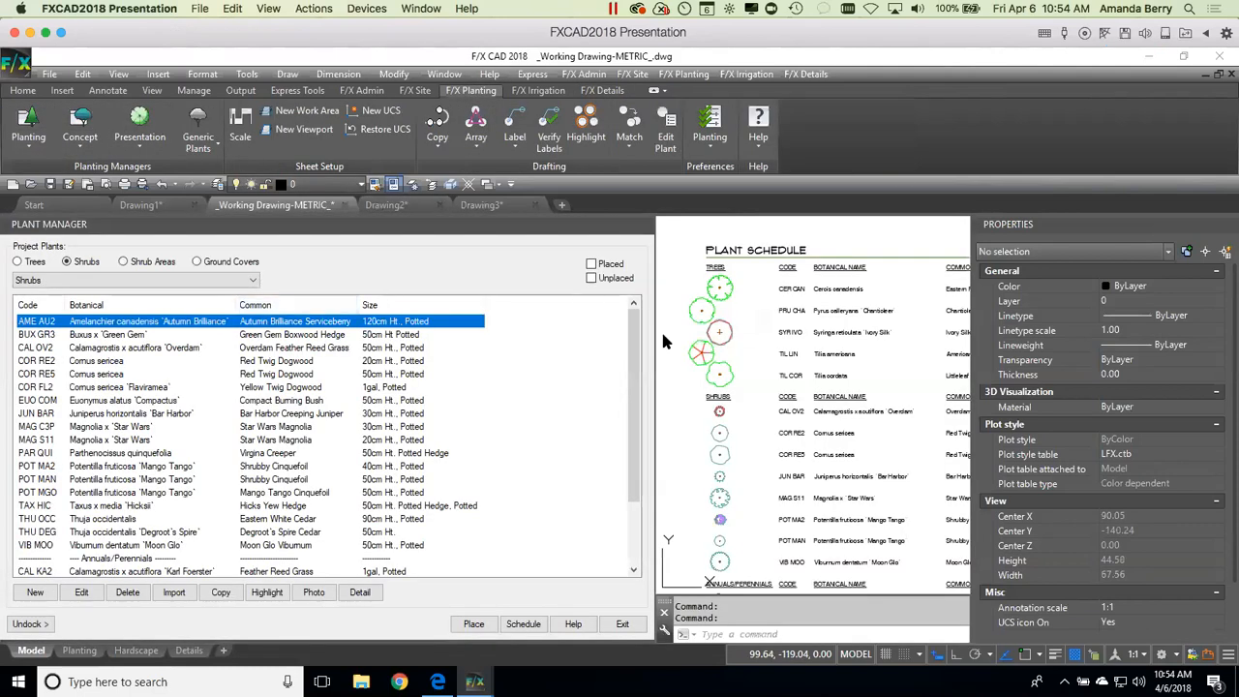
{"action": "left_click_drag", "start_coordinate": [654, 338], "coordinate": [419, 344]}
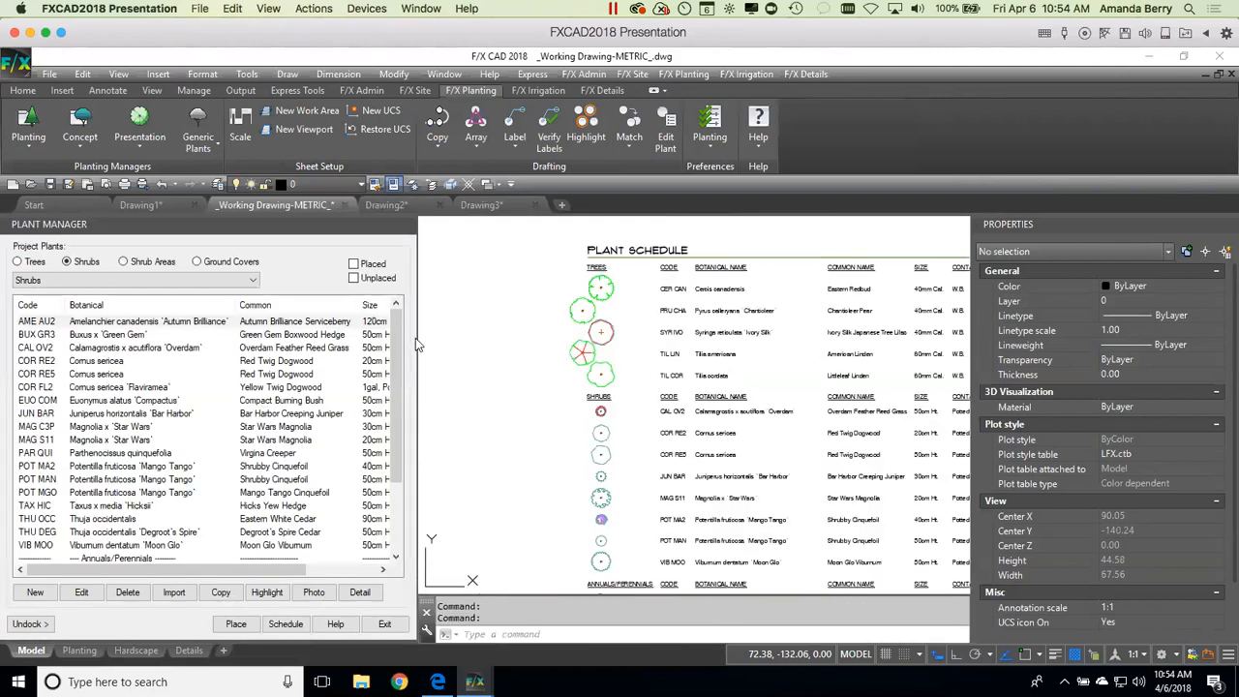
{"action": "left_click", "coordinate": [308, 627]}
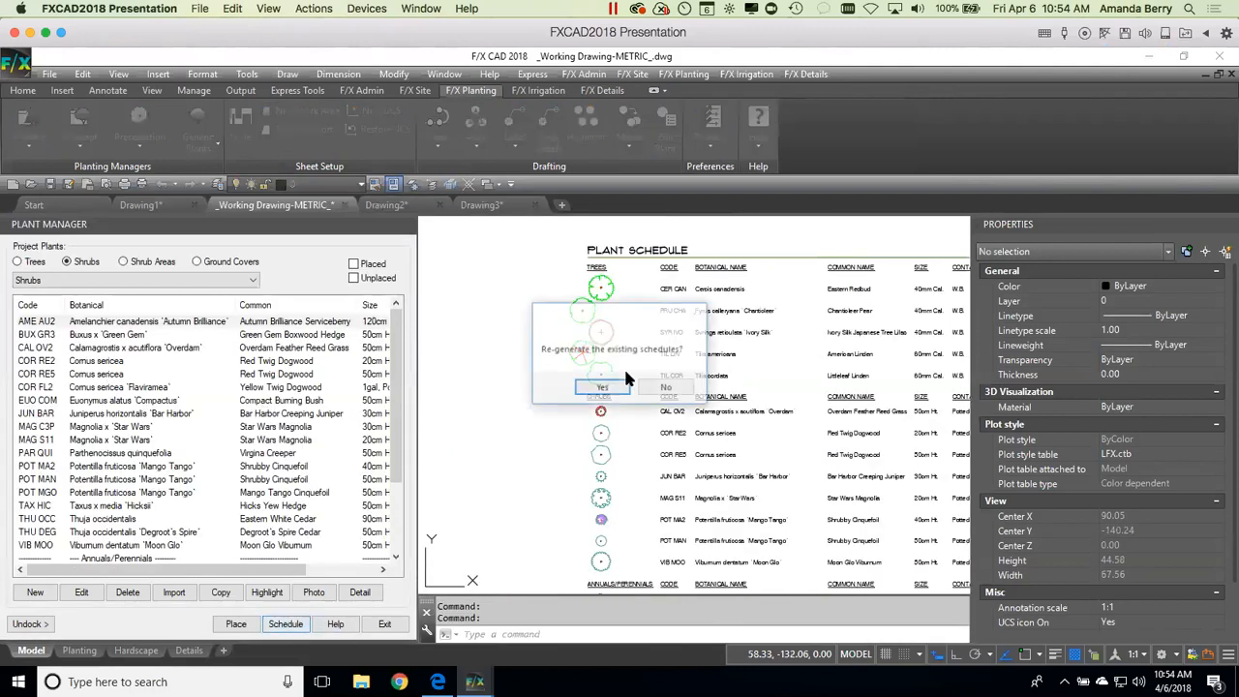
{"action": "left_click", "coordinate": [665, 387]}
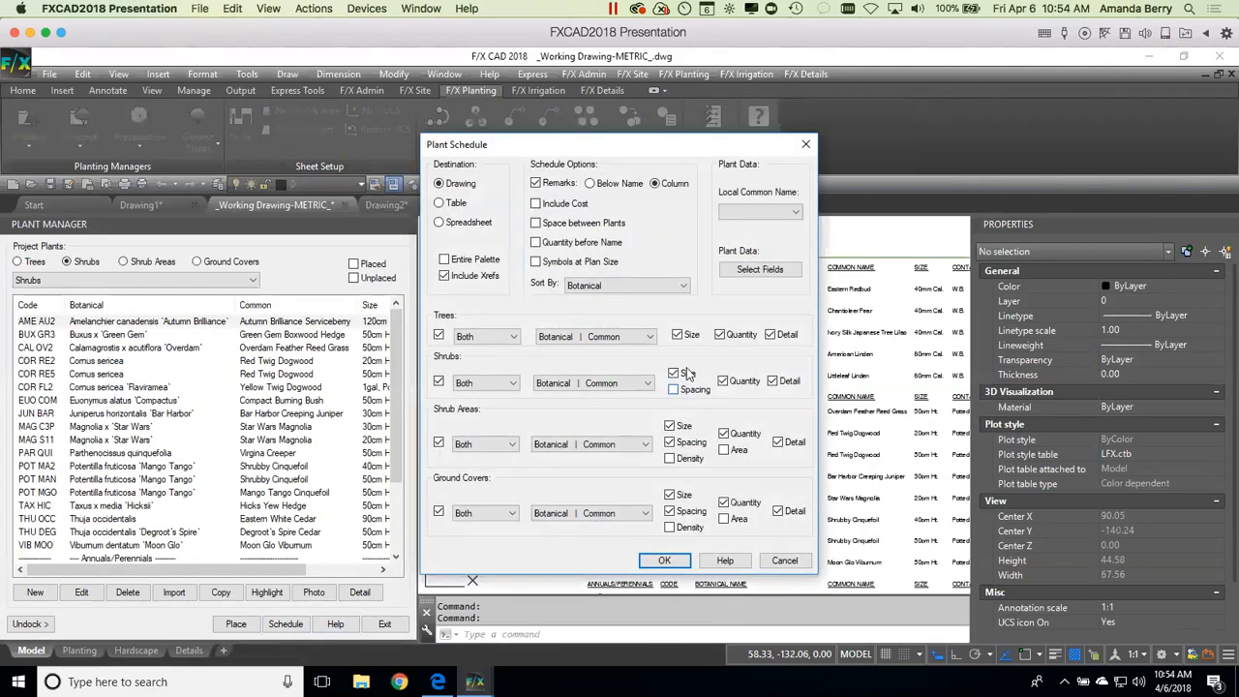
{"action": "left_click_drag", "start_coordinate": [639, 145], "coordinate": [356, 138]}
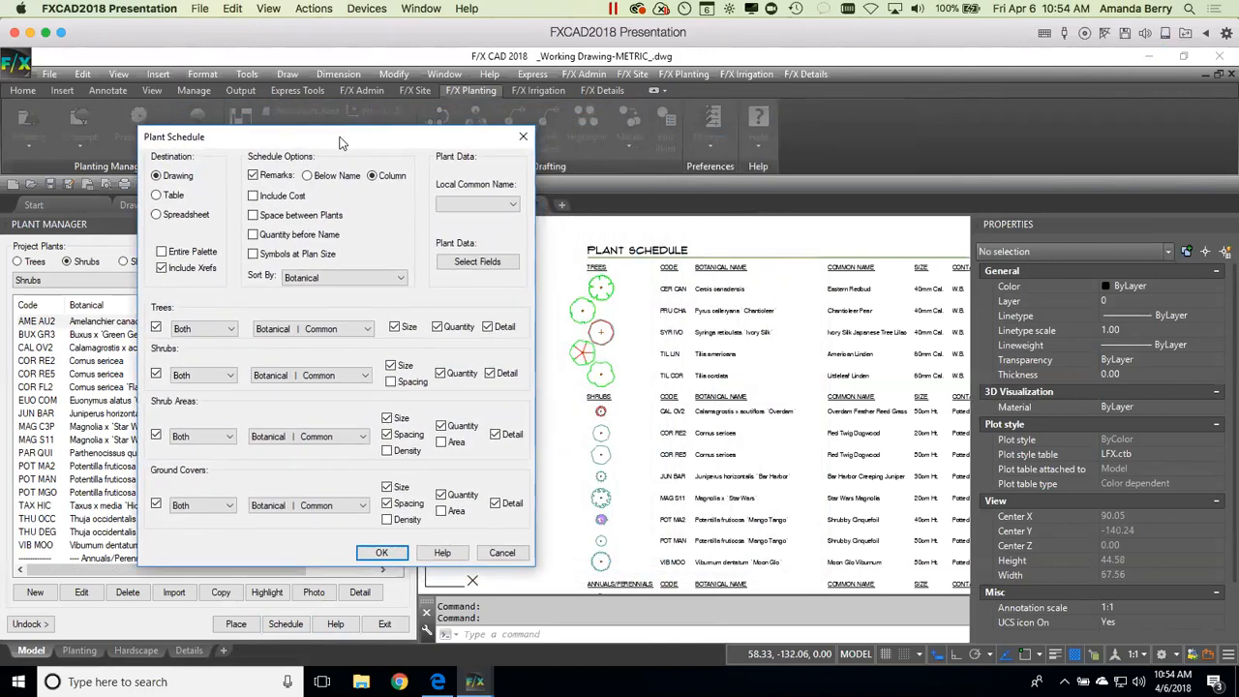
{"action": "left_click", "coordinate": [254, 235]}
{"action": "left_click", "coordinate": [501, 553]}
Step: Examine the existing plant schedule's symbols, codes, plant names and quantity, detail and remarks columns
{"action": "middle_click_drag", "start_coordinate": [782, 355], "coordinate": [587, 383]}
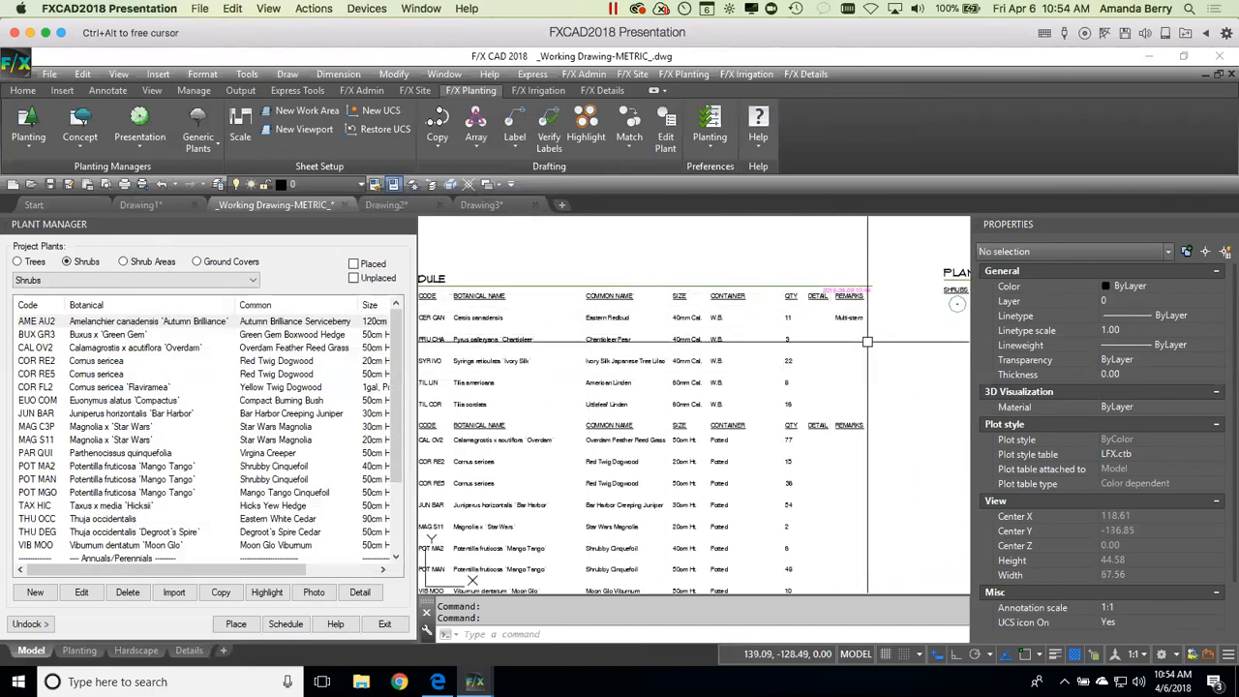
{"action": "middle_click_drag", "start_coordinate": [539, 415], "coordinate": [752, 377]}
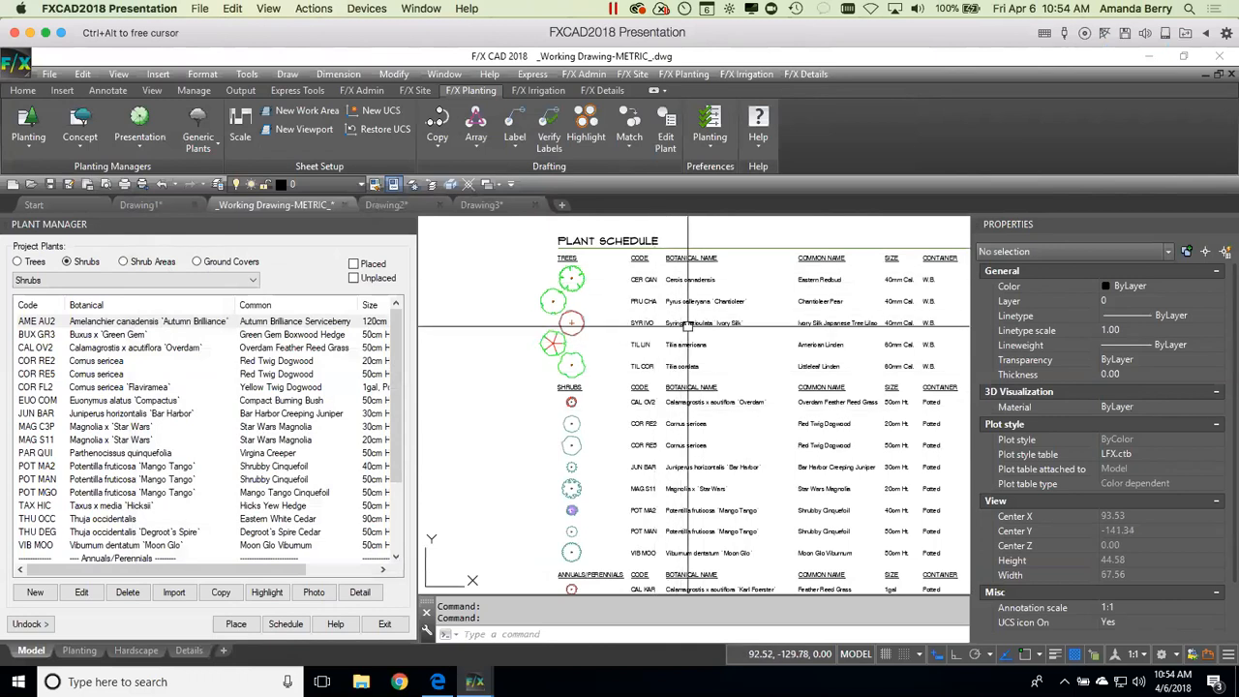
{"action": "scroll", "coordinate": [691, 335], "scroll_direction": "down", "scroll_amount": 3}
{"action": "middle_click_drag", "start_coordinate": [684, 357], "coordinate": [673, 337]}
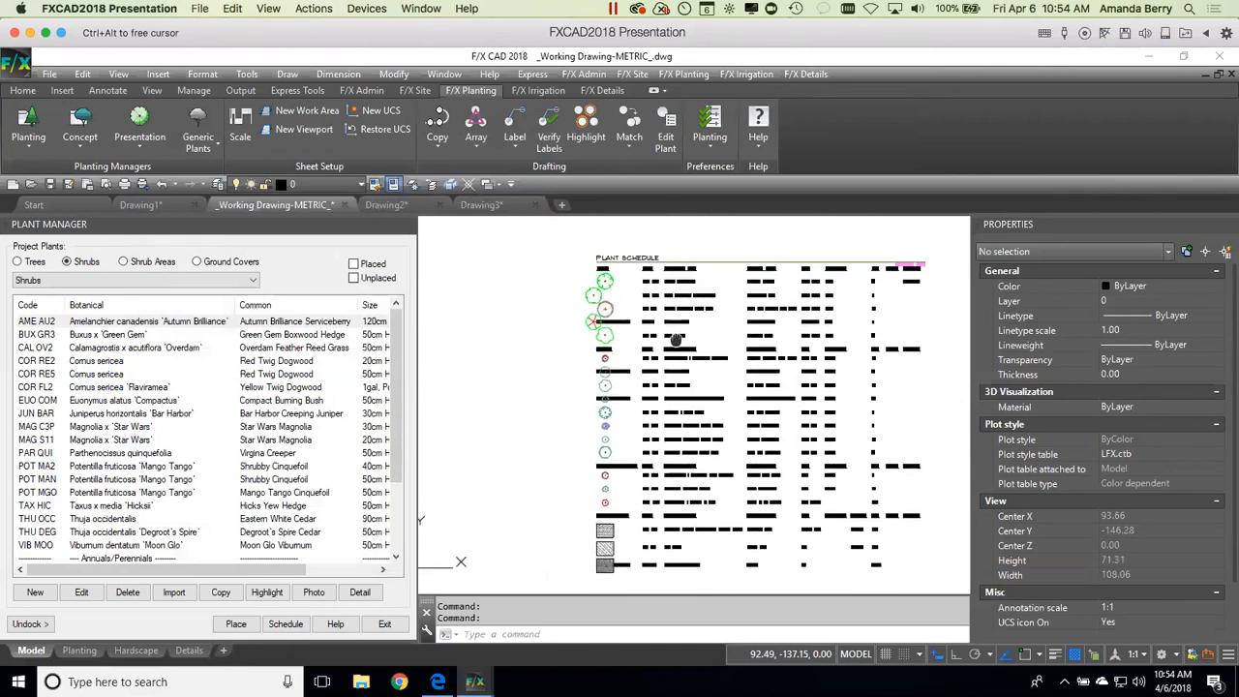
{"action": "scroll", "coordinate": [645, 297], "scroll_direction": "up", "scroll_amount": 3}
{"action": "scroll", "coordinate": [544, 340], "scroll_direction": "up", "scroll_amount": 3}
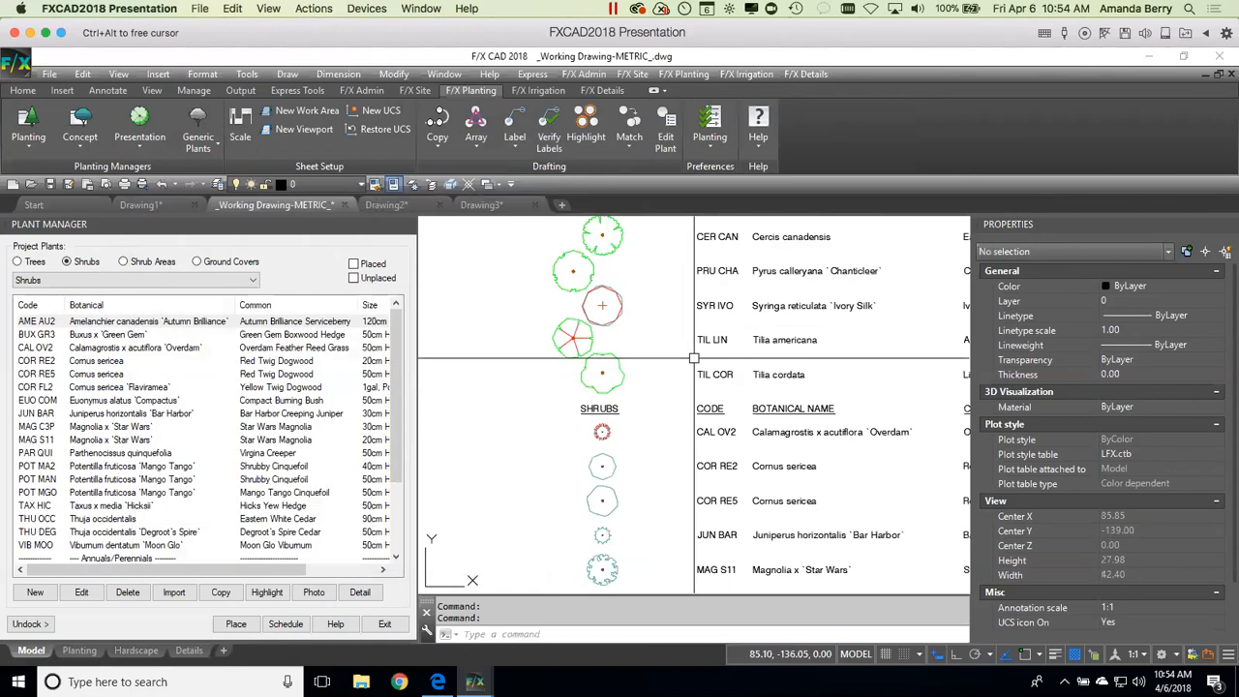
{"action": "scroll", "coordinate": [699, 385], "scroll_direction": "down", "scroll_amount": 3}
{"action": "middle_click_drag", "start_coordinate": [699, 386], "coordinate": [645, 391]}
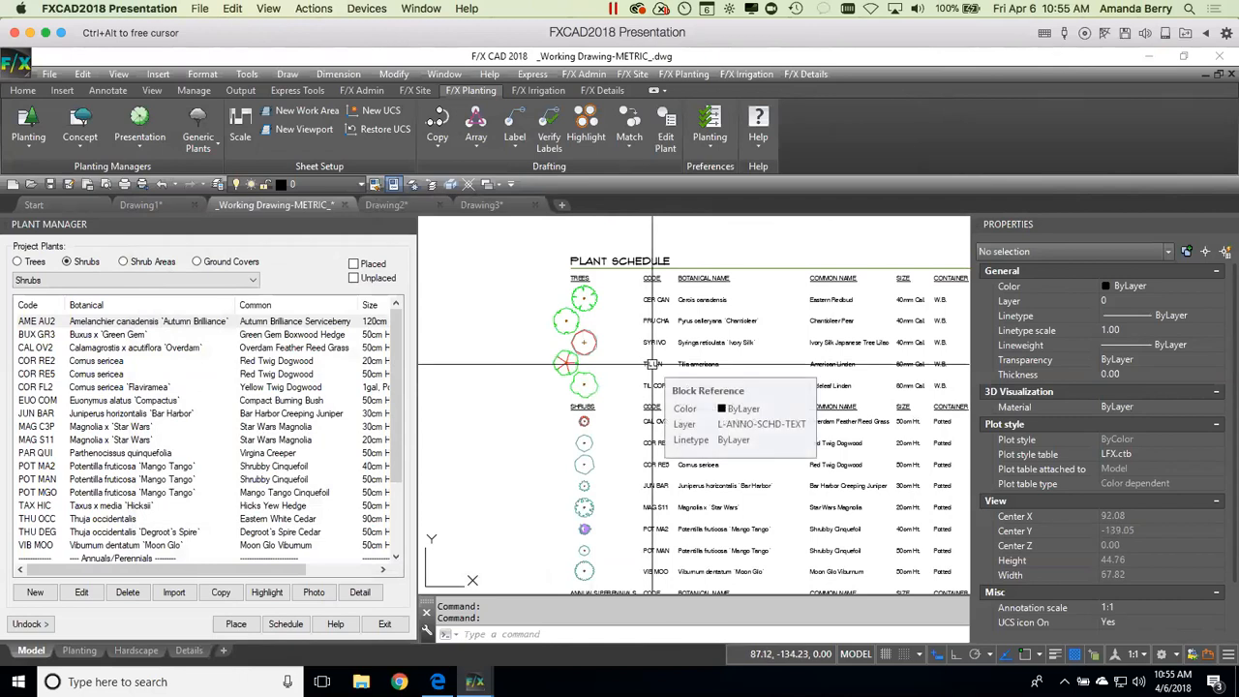
Step: Select the plant schedule block, view its available block editing commands, and deselect it without editing
{"action": "left_click", "coordinate": [651, 363]}
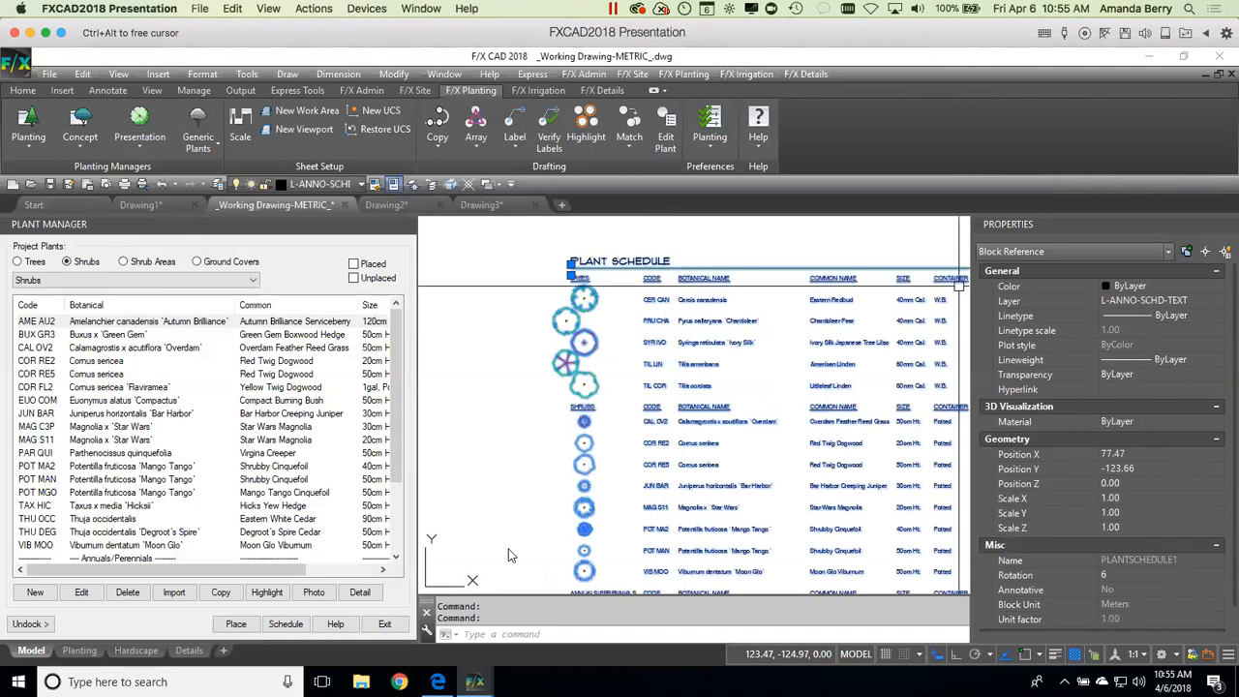
{"action": "right_click", "coordinate": [686, 291]}
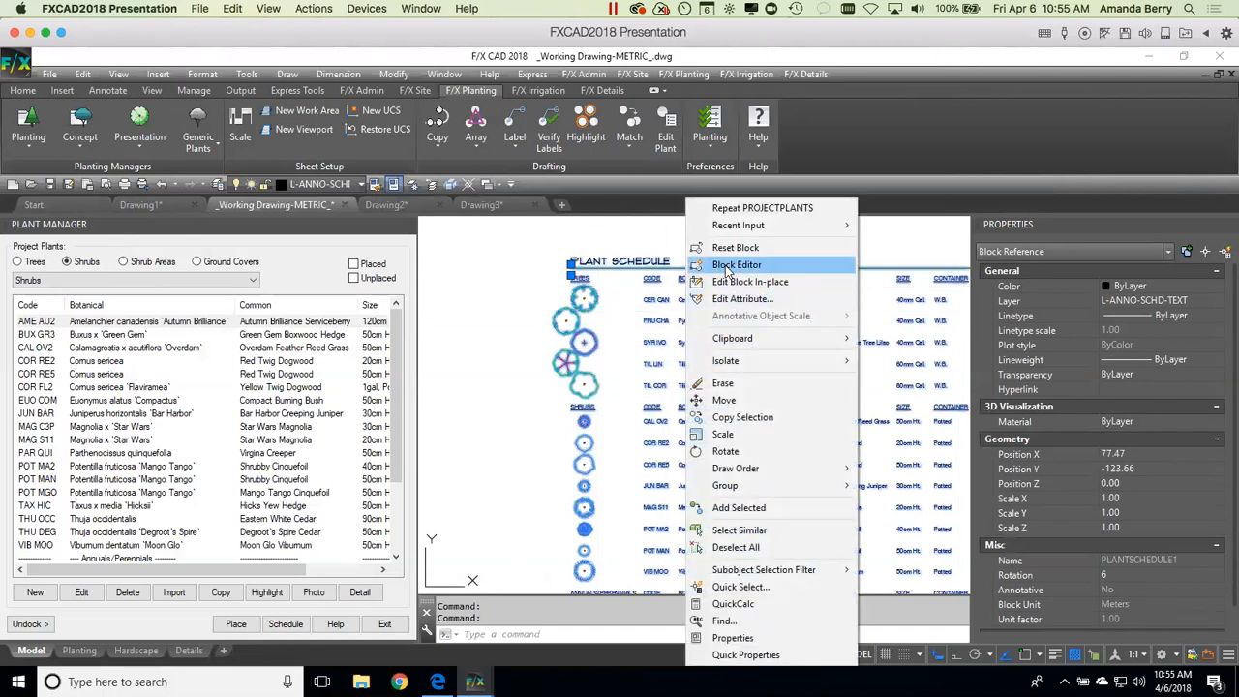
{"action": "left_click", "coordinate": [515, 301]}
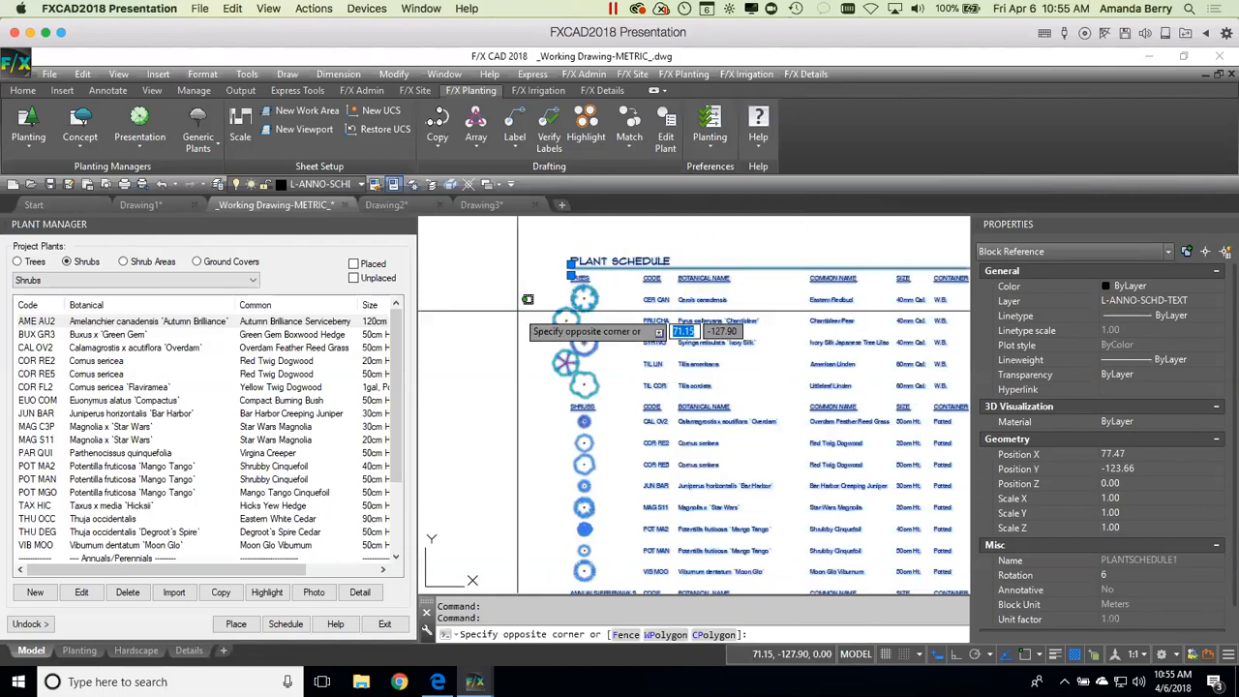
{"action": "key", "text": "Escape"}
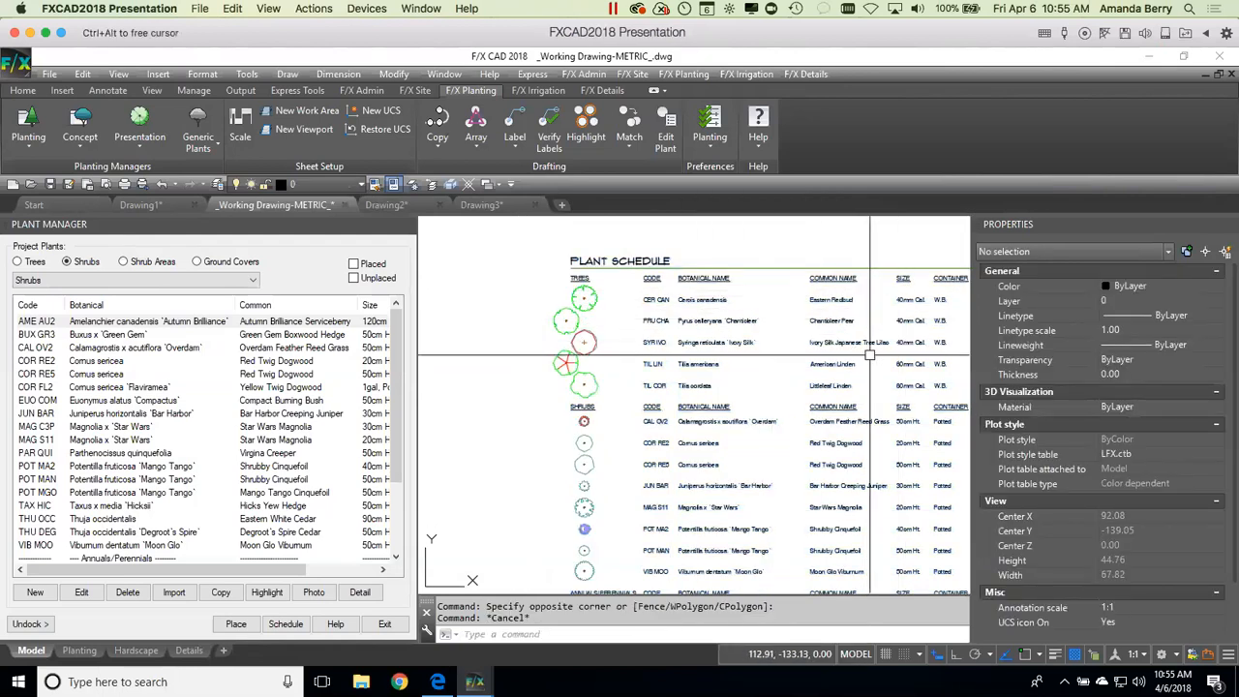
Step: Examine the plant schedule's tree and shrub rows and its overall extent down to the ground covers
{"action": "middle_click_drag", "start_coordinate": [872, 355], "coordinate": [789, 362]}
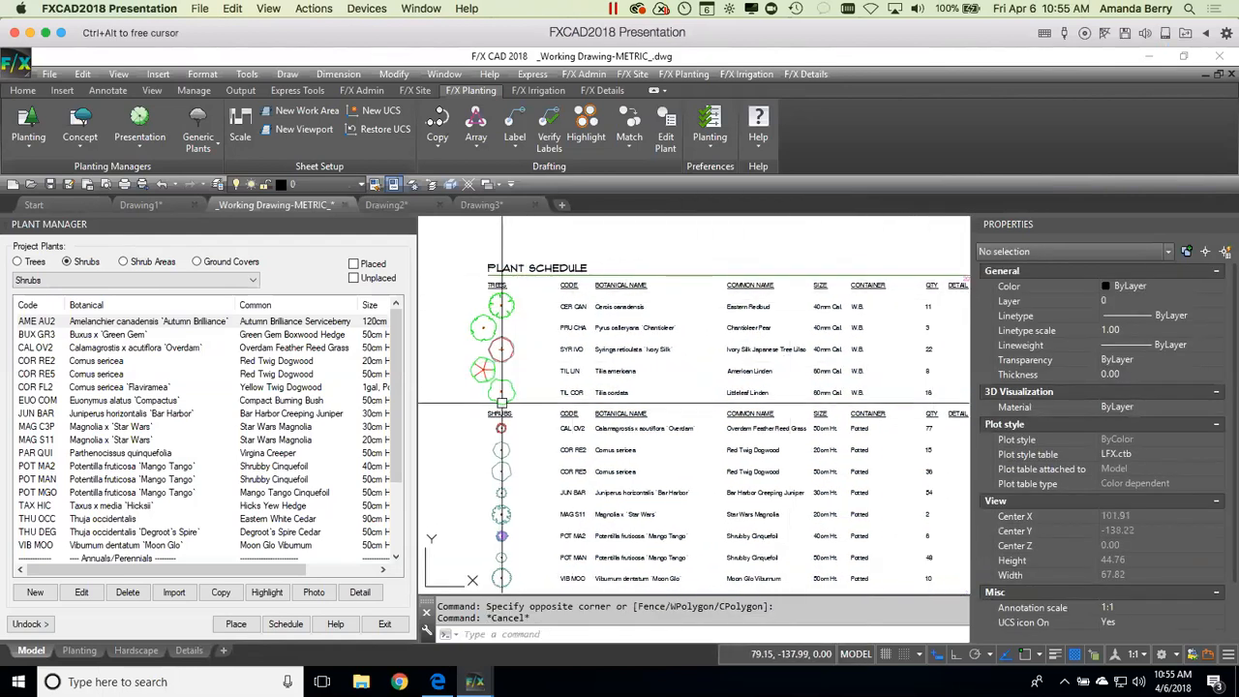
{"action": "mouse_move", "coordinate": [500, 414]}
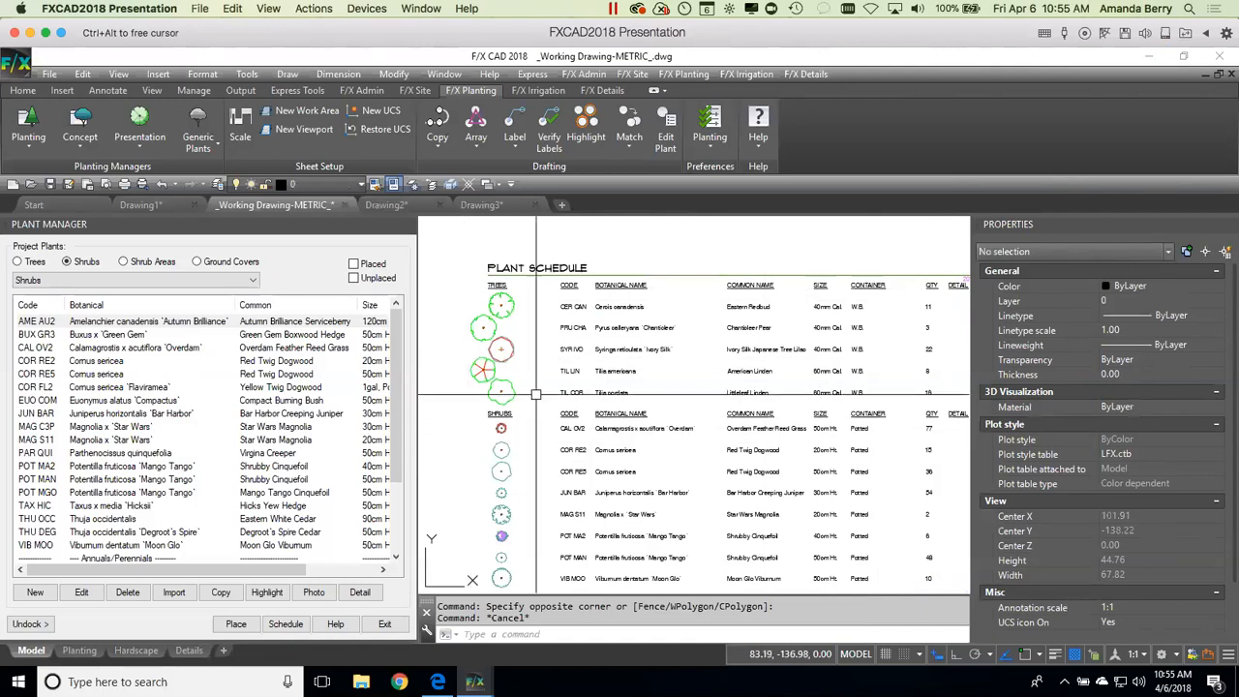
{"action": "scroll", "coordinate": [601, 397], "scroll_direction": "down", "scroll_amount": 2}
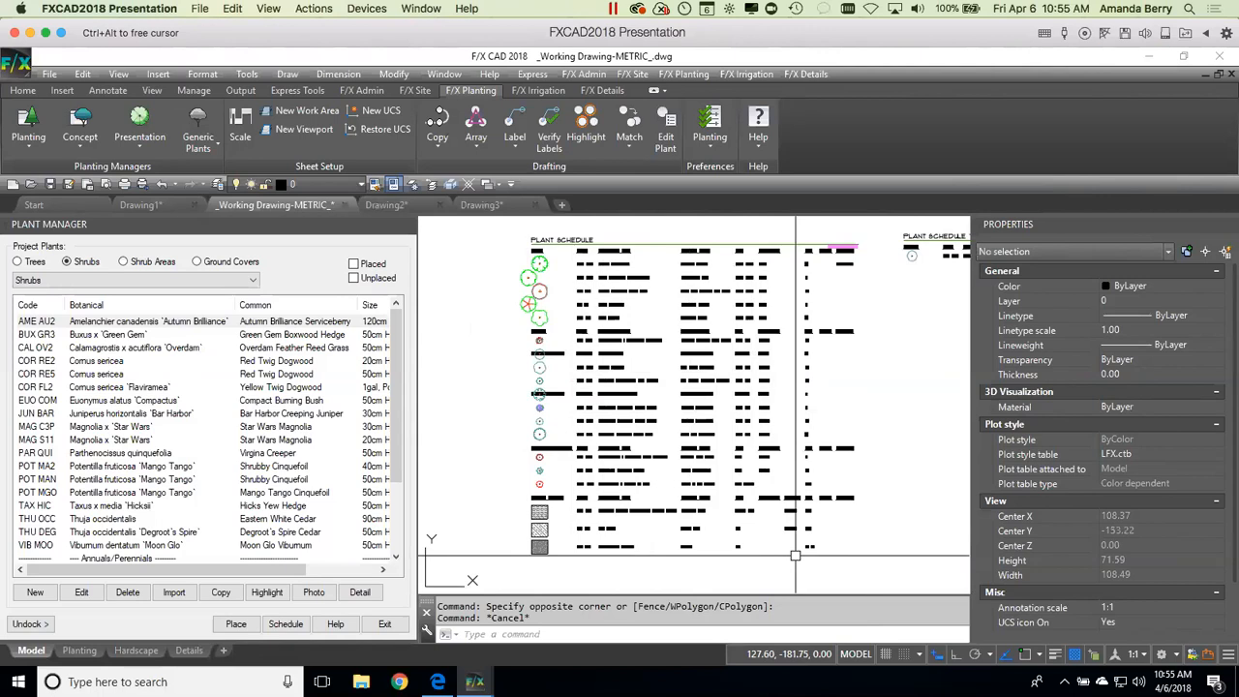
{"action": "scroll", "coordinate": [812, 257], "scroll_direction": "up", "scroll_amount": 2}
{"action": "middle_click_drag", "start_coordinate": [772, 285], "coordinate": [849, 304]}
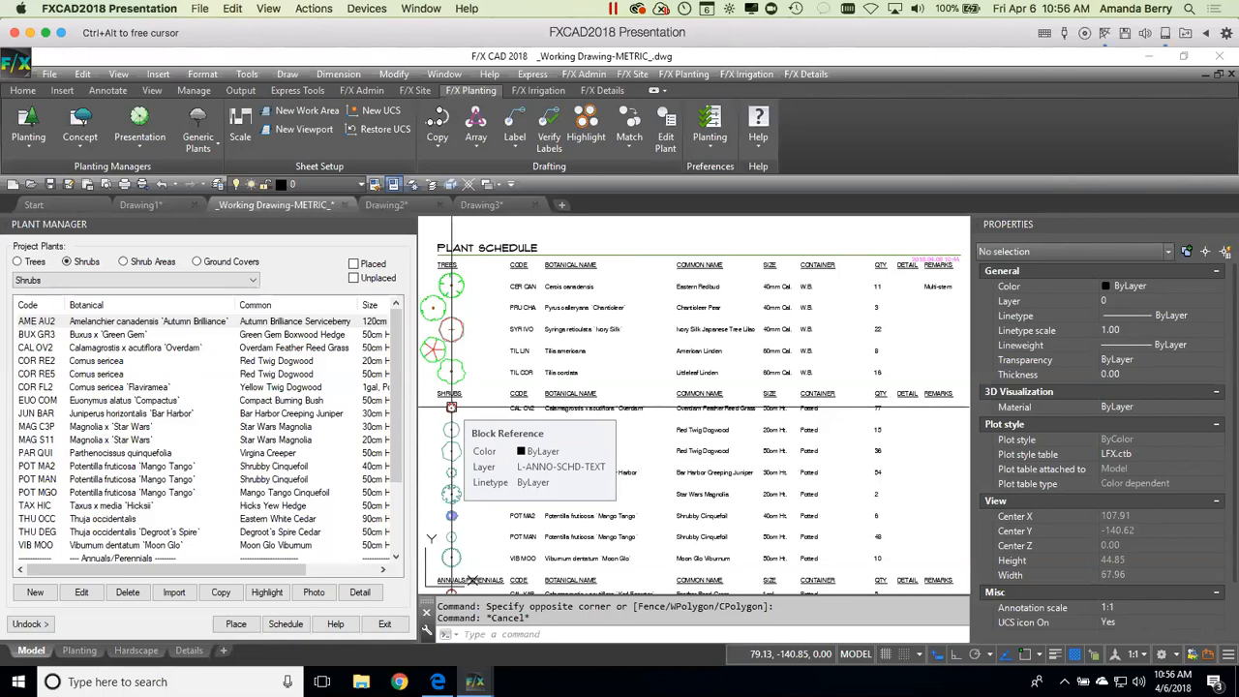
Step: Switch to the Hardscape layout, go to the Bench detail callout beside the viewport, and close the Plant Manager
{"action": "scroll", "coordinate": [544, 335], "scroll_direction": "down", "scroll_amount": 4}
{"action": "middle_click_drag", "start_coordinate": [592, 307], "coordinate": [715, 528]}
{"action": "scroll", "coordinate": [643, 416], "scroll_direction": "down", "scroll_amount": 2}
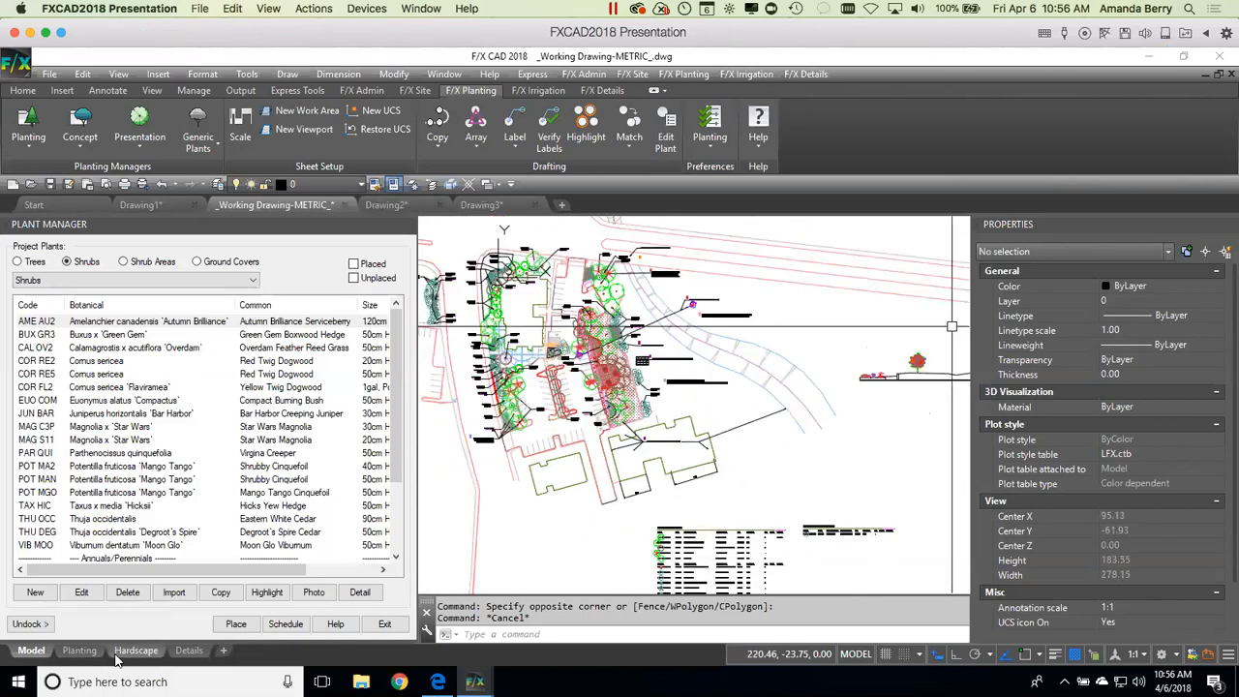
{"action": "left_click", "coordinate": [135, 649]}
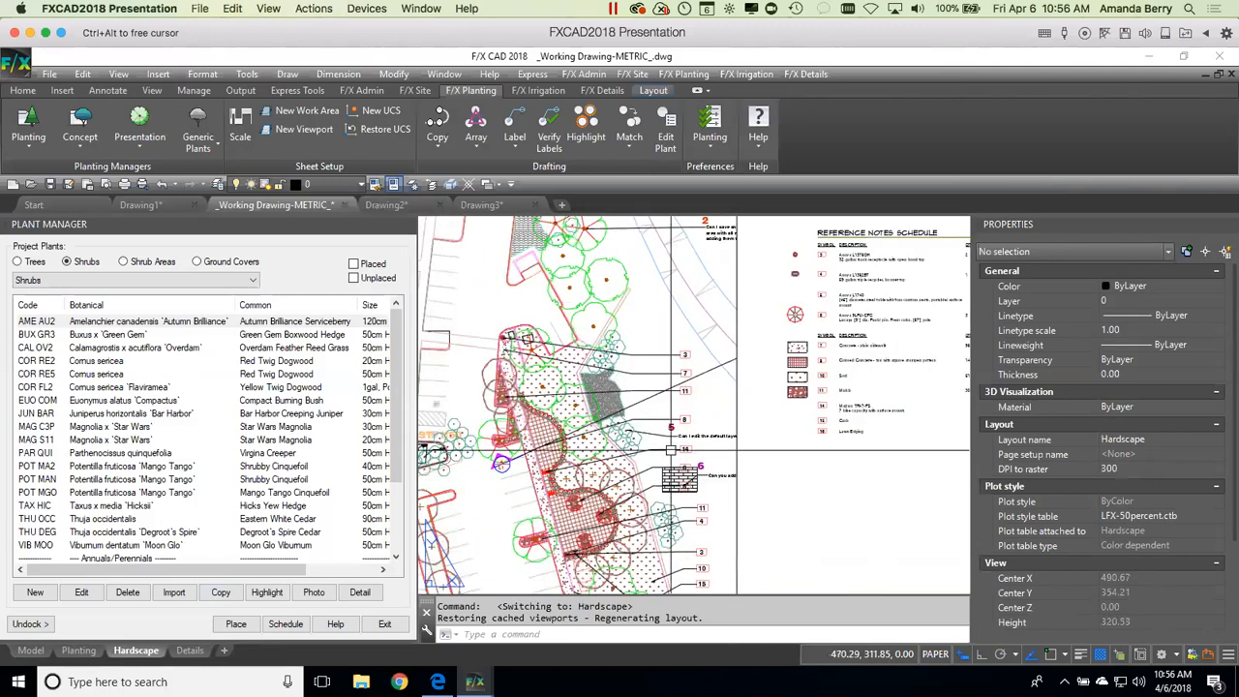
{"action": "scroll", "coordinate": [658, 406], "scroll_direction": "up", "scroll_amount": 2}
{"action": "middle_click_drag", "start_coordinate": [630, 435], "coordinate": [758, 373]}
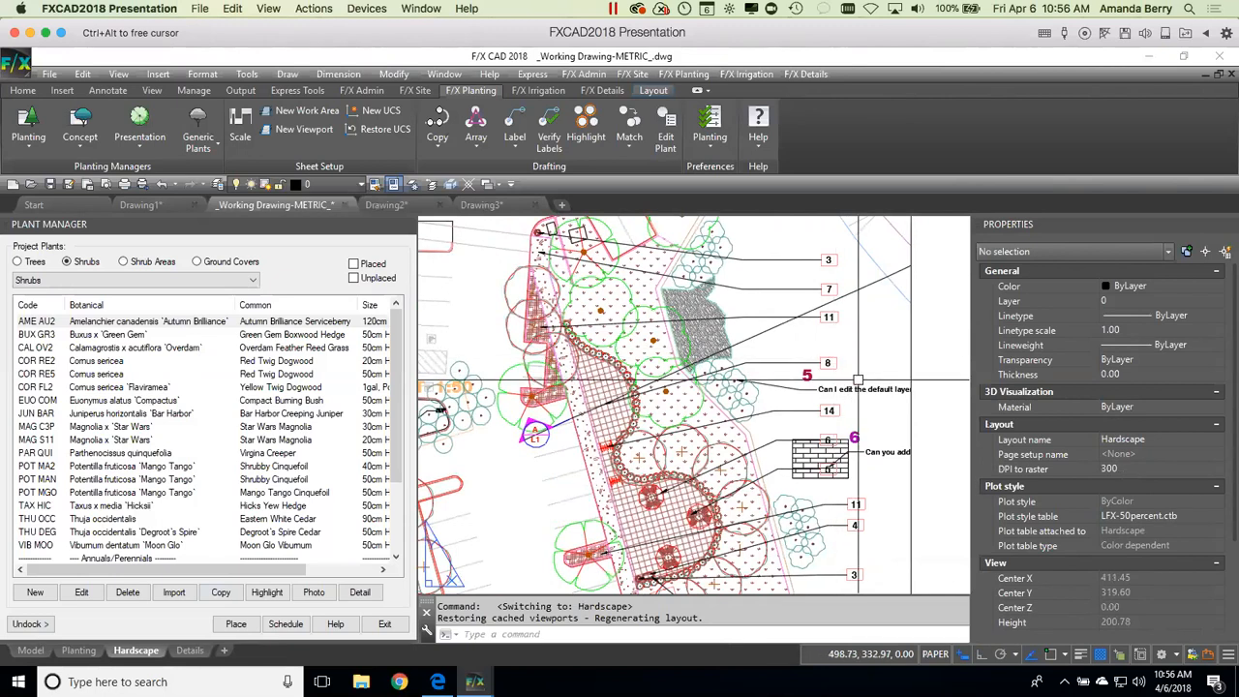
{"action": "scroll", "coordinate": [855, 383], "scroll_direction": "down", "scroll_amount": 2}
{"action": "middle_click_drag", "start_coordinate": [899, 462], "coordinate": [696, 298]}
{"action": "scroll", "coordinate": [708, 400], "scroll_direction": "up", "scroll_amount": 2}
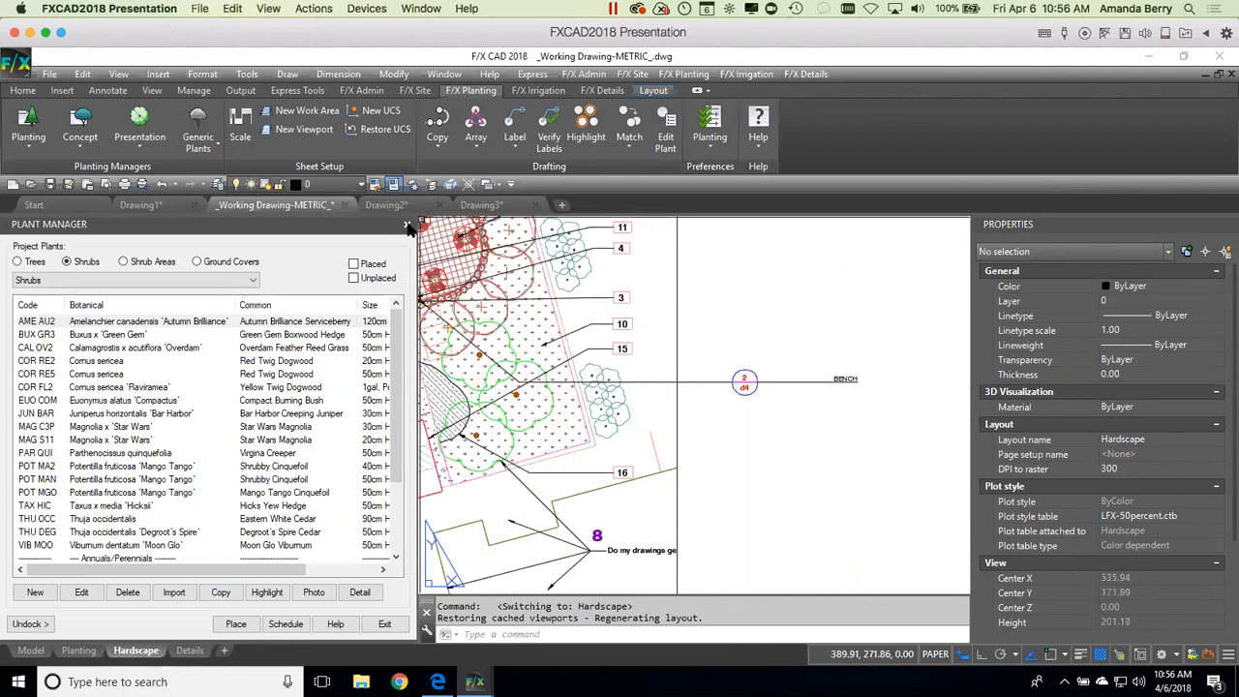
{"action": "left_click", "coordinate": [407, 225]}
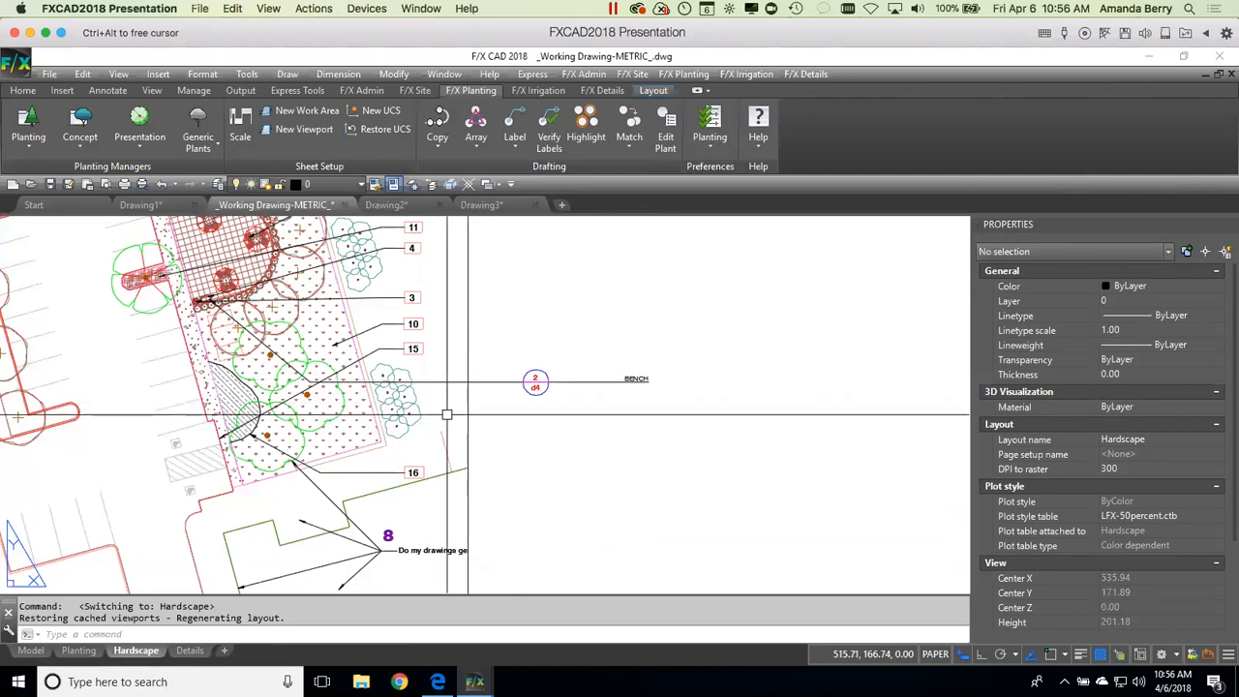
{"action": "middle_click_drag", "start_coordinate": [451, 407], "coordinate": [549, 405]}
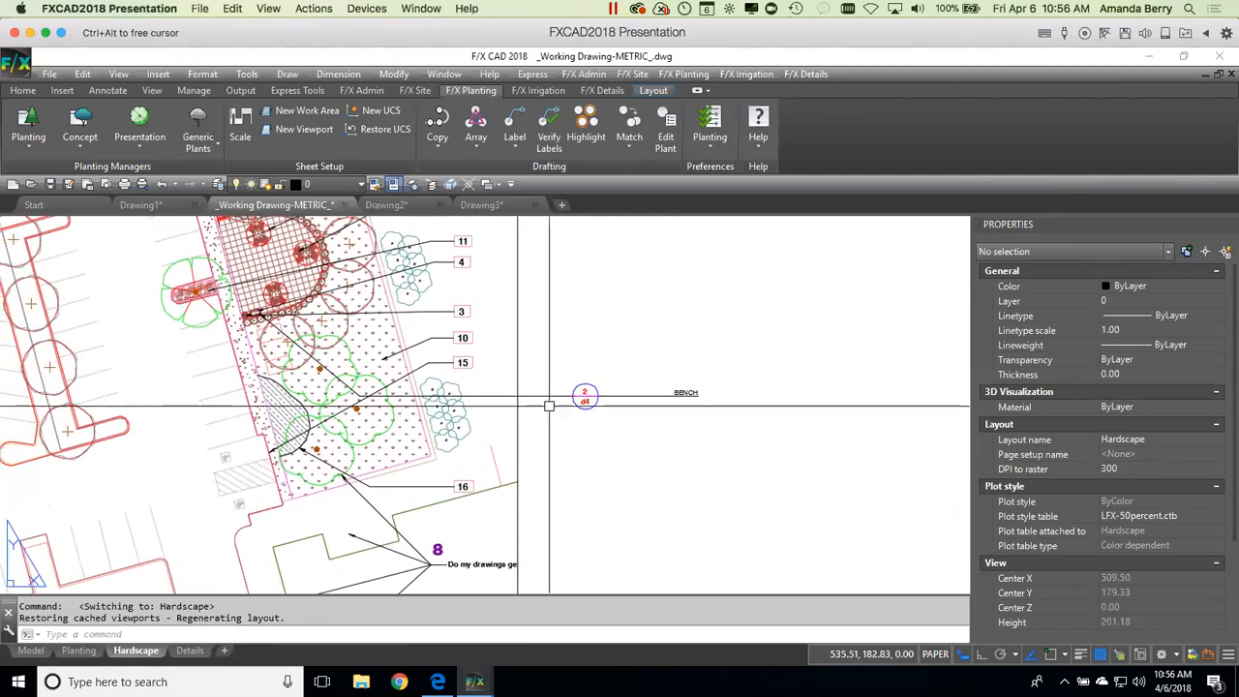
Step: Place an arrow-leader callout for the Bike Rack detail (1/D1) from the shrubs beside the planting bed to the blank space below the Bench callout
{"action": "left_click", "coordinate": [600, 90]}
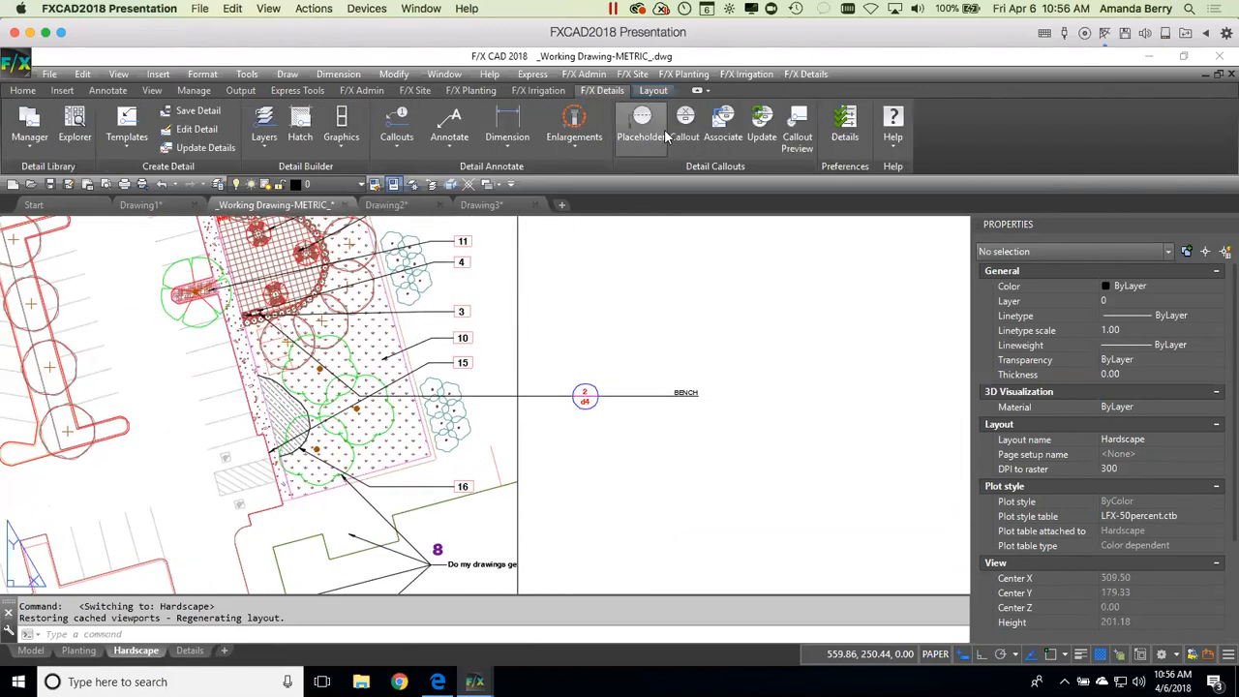
{"action": "left_click", "coordinate": [664, 128]}
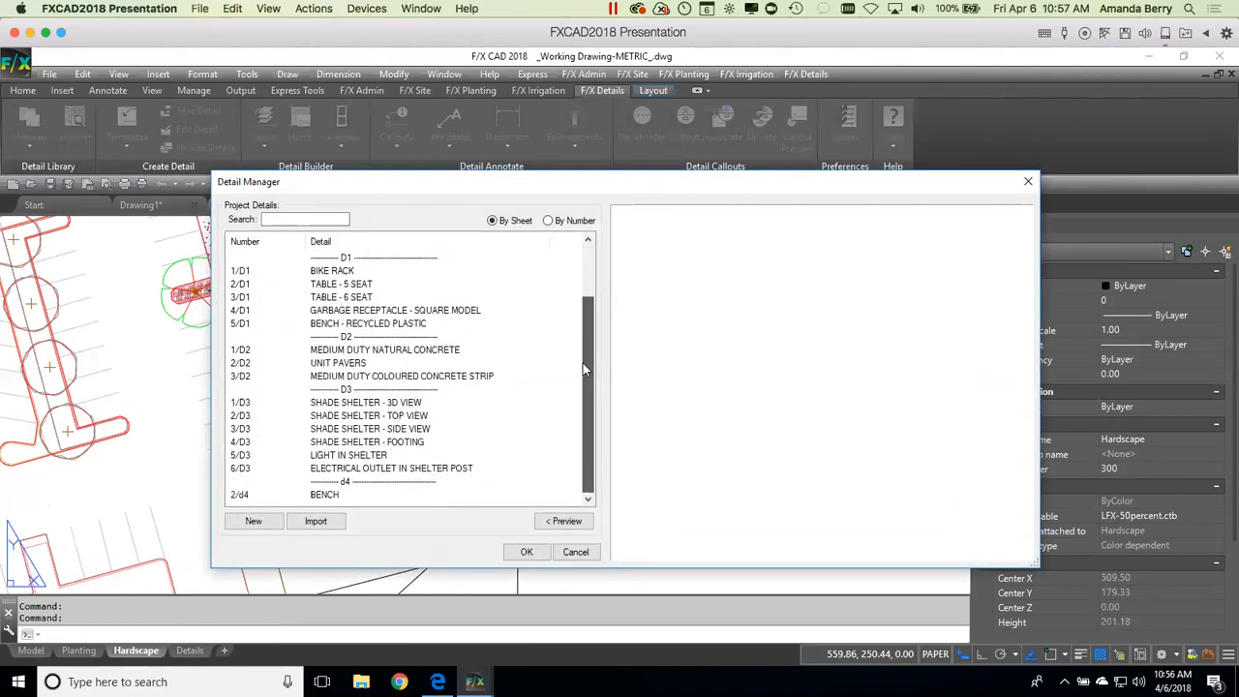
{"action": "left_click", "coordinate": [329, 271]}
{"action": "left_click", "coordinate": [527, 552]}
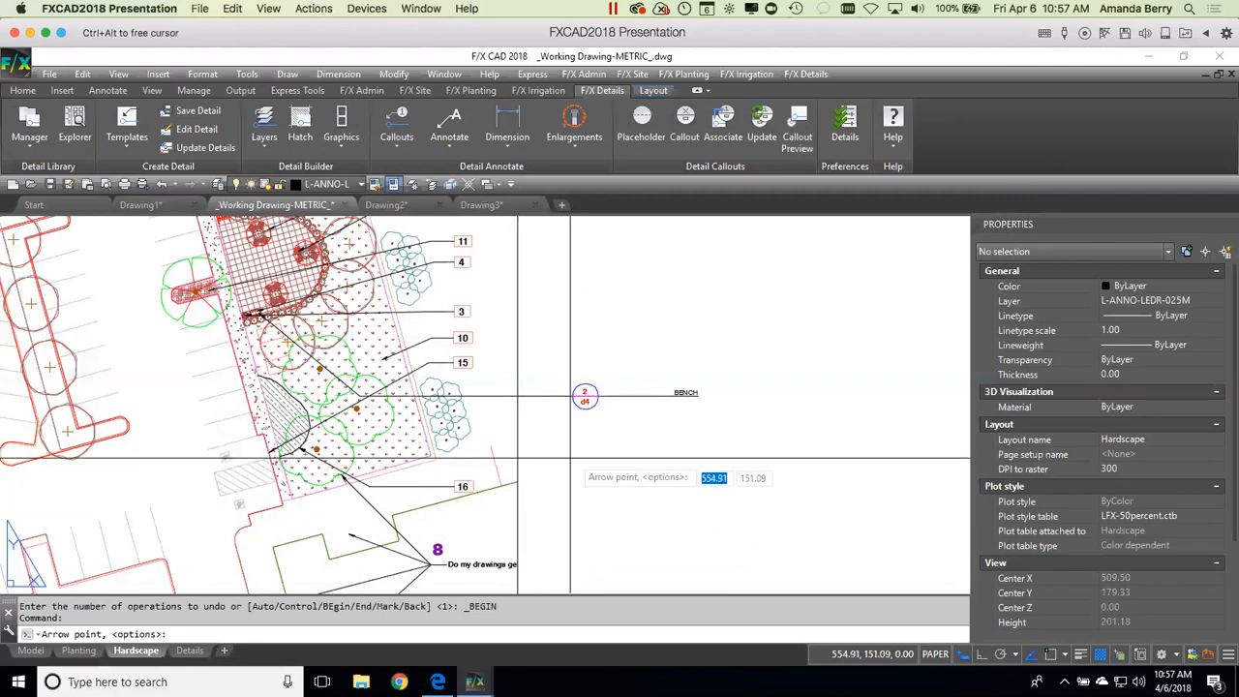
{"action": "key", "text": "Return"}
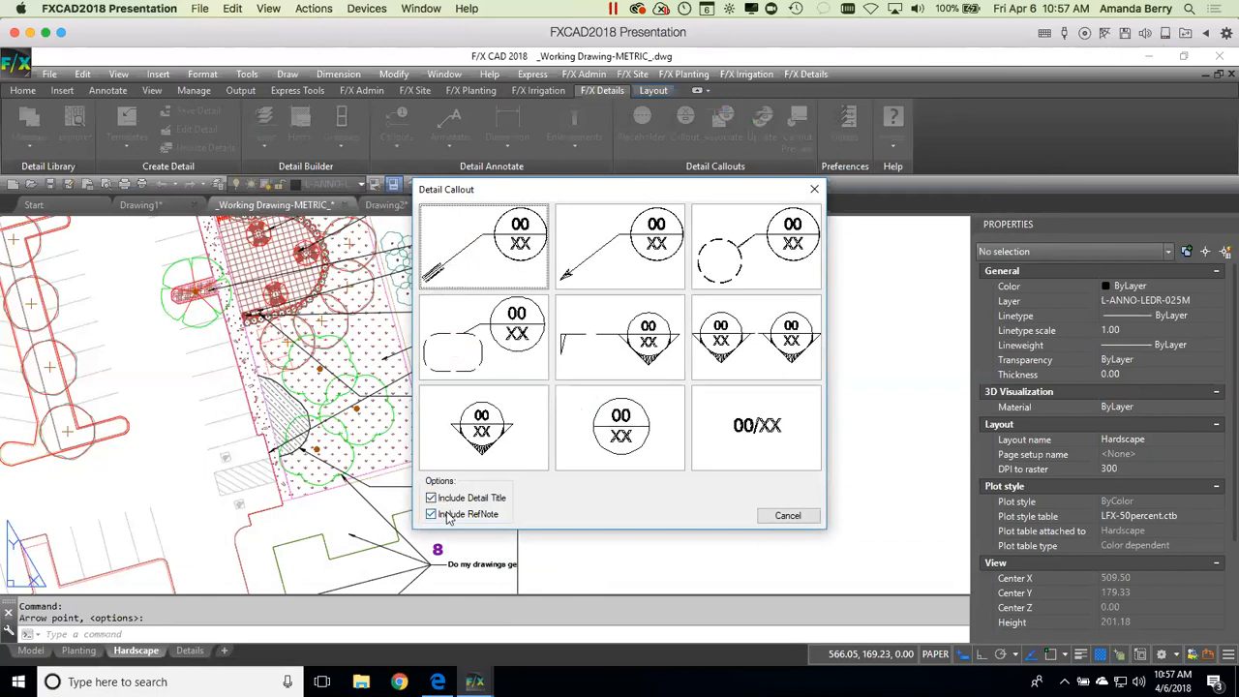
{"action": "left_click", "coordinate": [620, 247]}
{"action": "left_click", "coordinate": [467, 447]}
{"action": "left_click", "coordinate": [561, 517]}
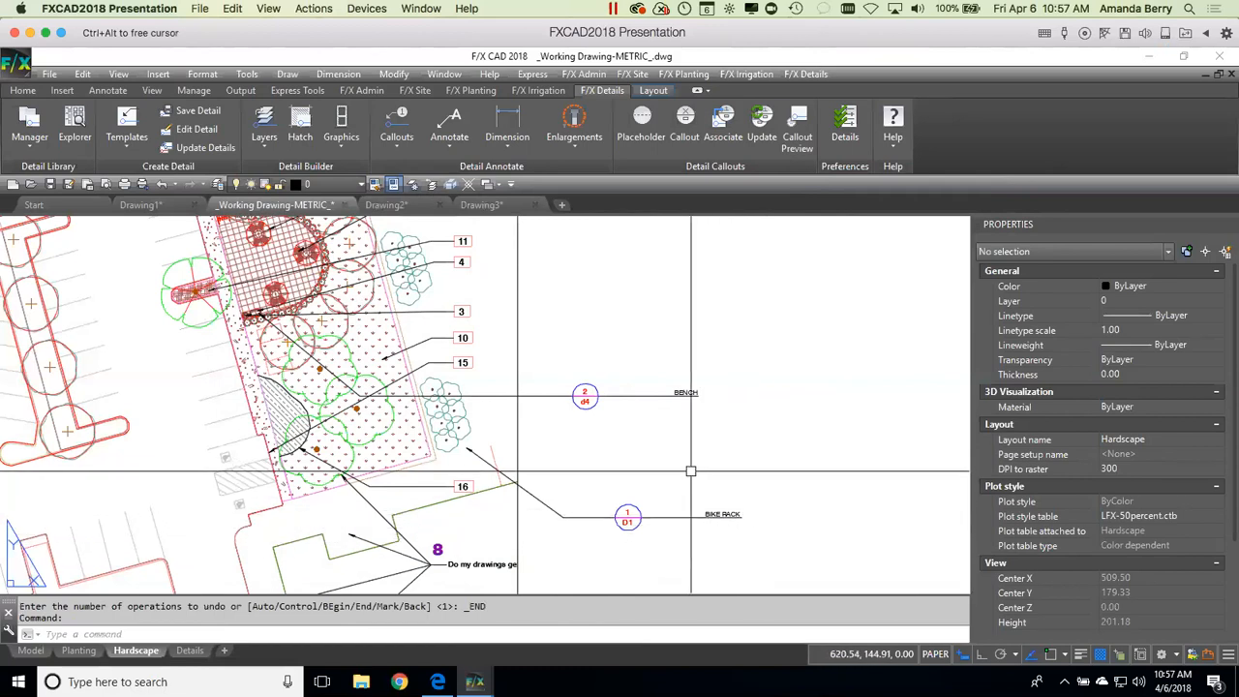
{"action": "mouse_move", "coordinate": [744, 521]}
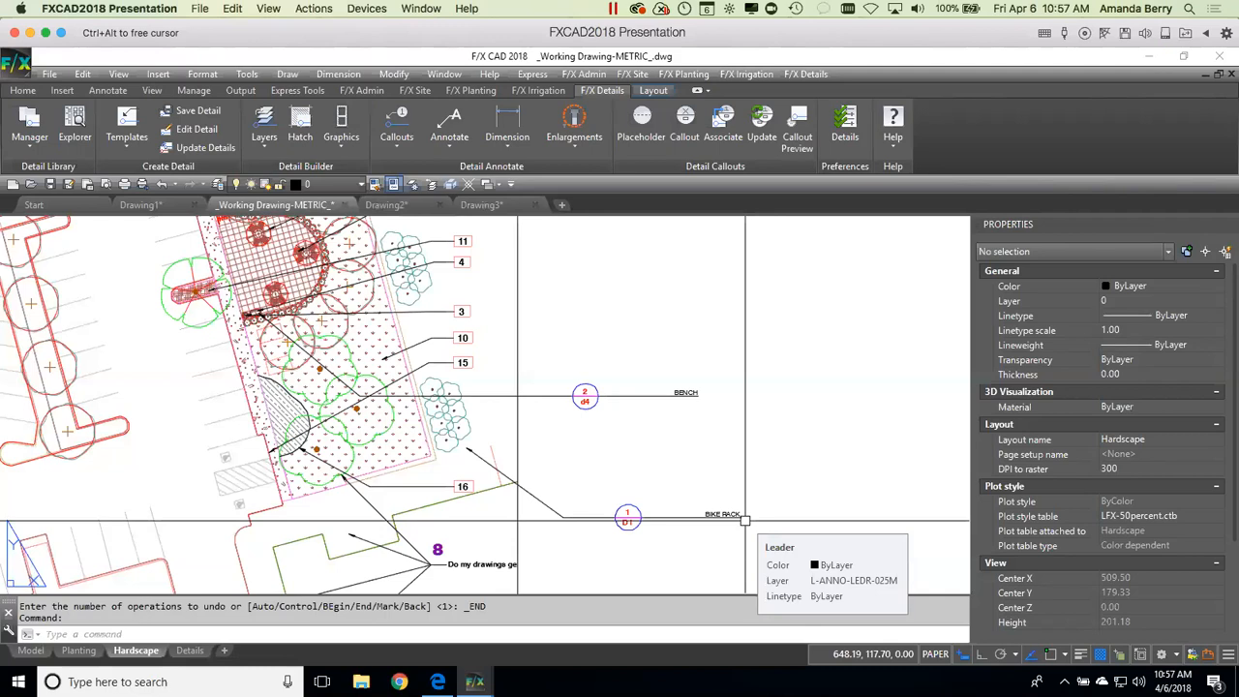
Step: Return to model space and examine the plant schedule's categories, from trees and shrubs to annuals/perennials and ground covers
{"action": "left_click", "coordinate": [32, 650]}
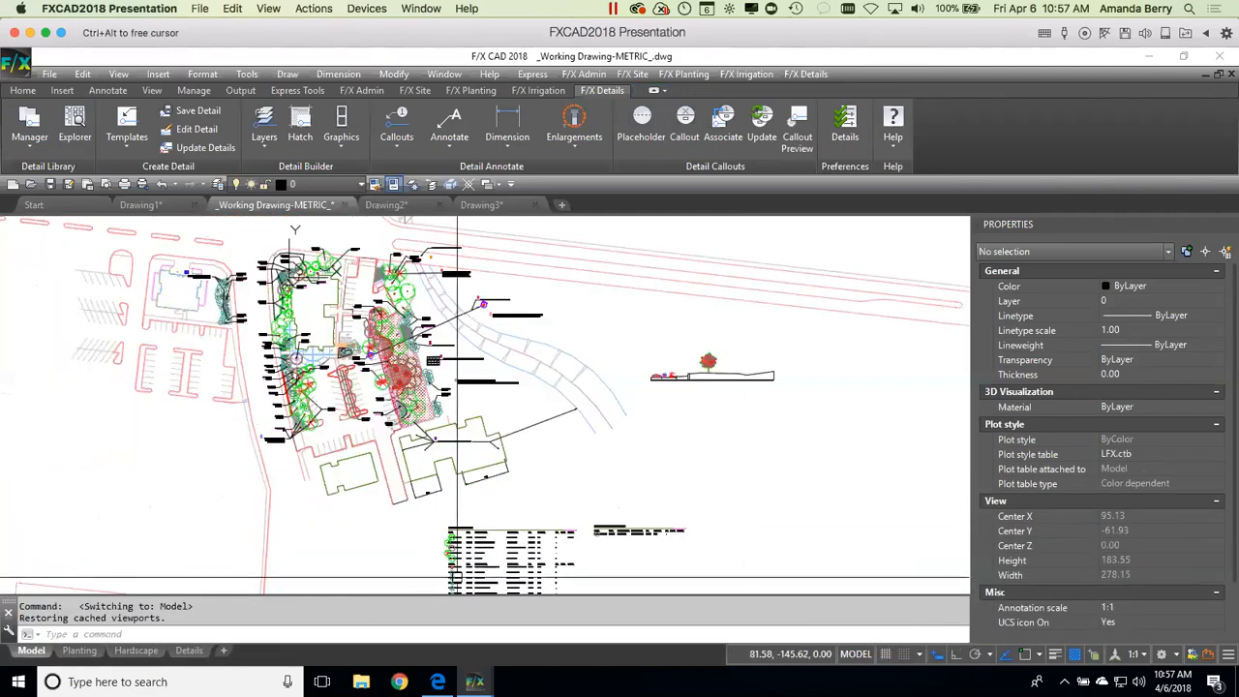
{"action": "scroll", "coordinate": [448, 461], "scroll_direction": "up", "scroll_amount": 3}
{"action": "scroll", "coordinate": [449, 460], "scroll_direction": "up", "scroll_amount": 4}
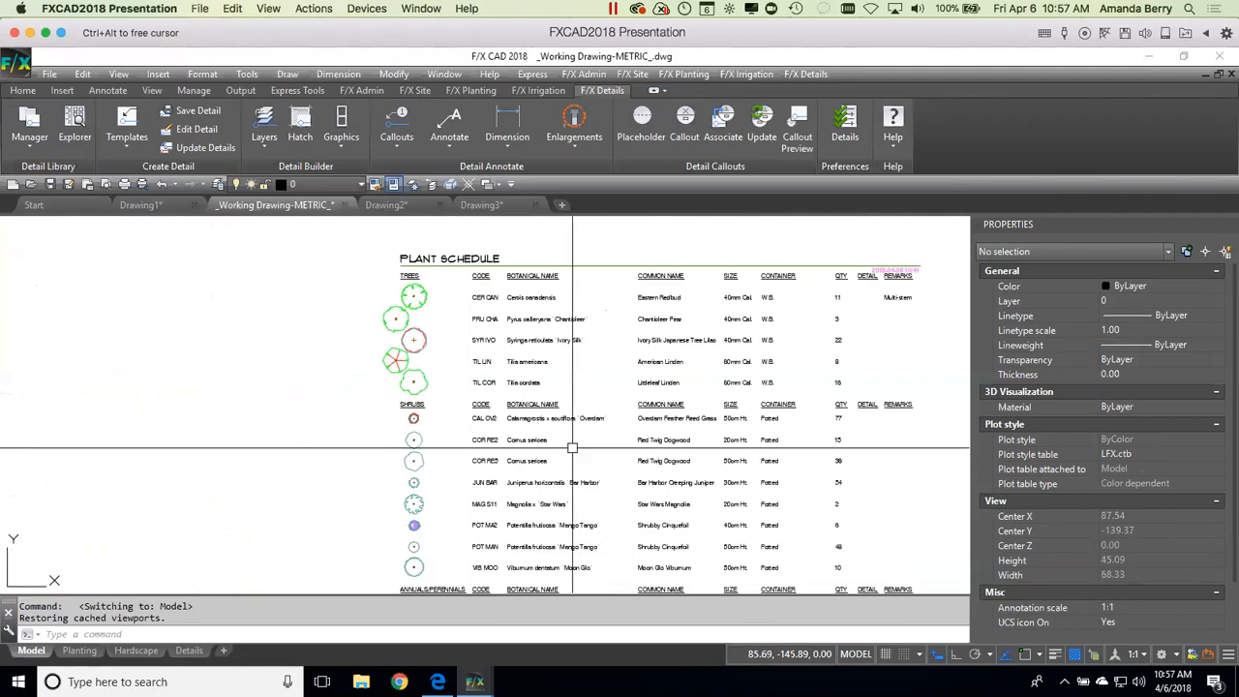
{"action": "middle_click_drag", "start_coordinate": [776, 437], "coordinate": [752, 405]}
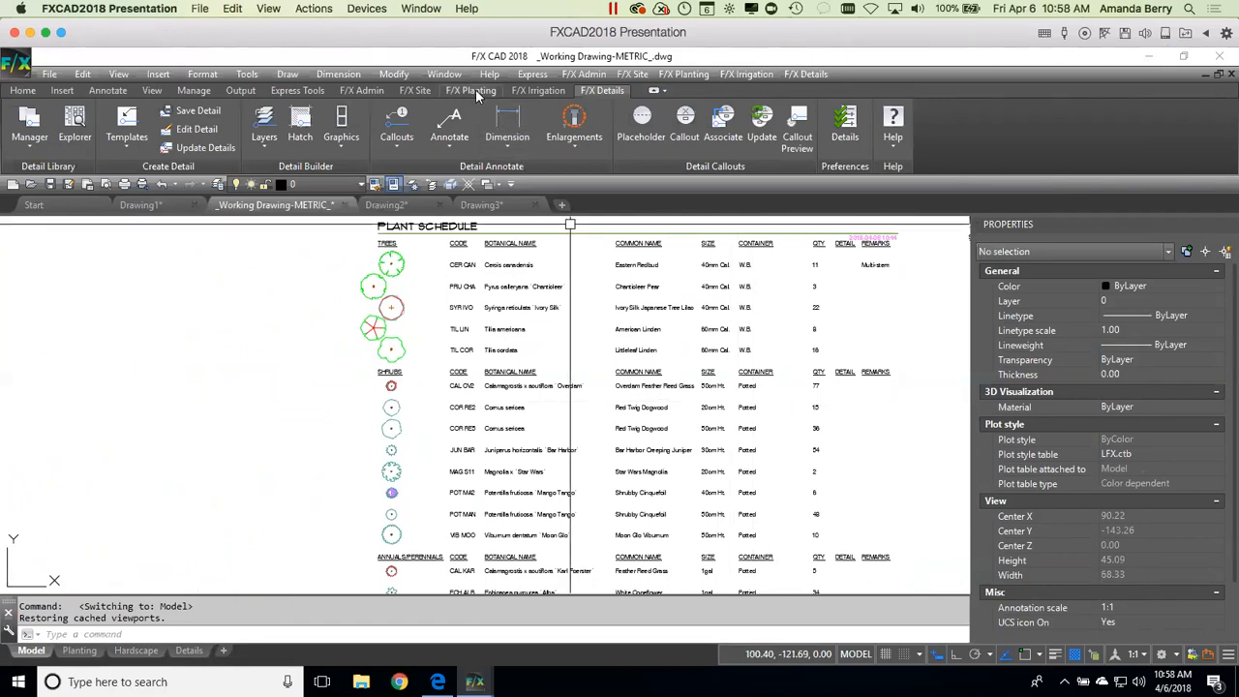
{"action": "middle_click_drag", "start_coordinate": [394, 379], "coordinate": [432, 370]}
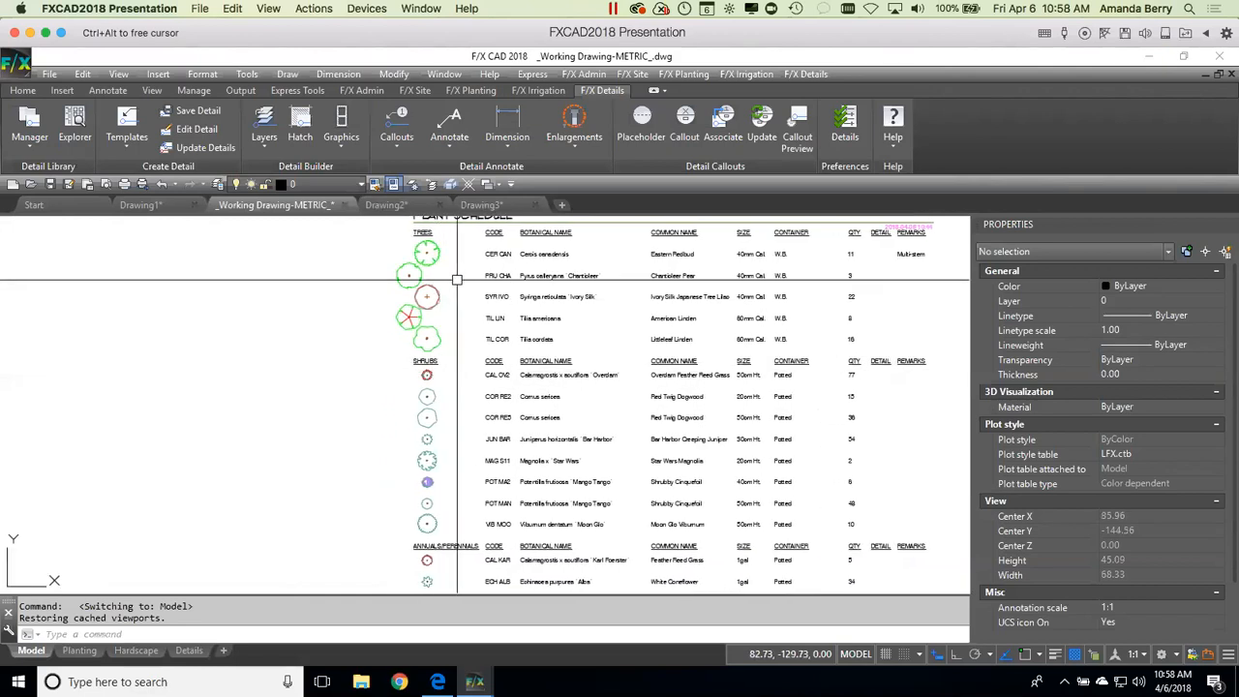
{"action": "scroll", "coordinate": [452, 292], "scroll_direction": "down", "scroll_amount": 2}
{"action": "middle_click_drag", "start_coordinate": [462, 291], "coordinate": [466, 282]}
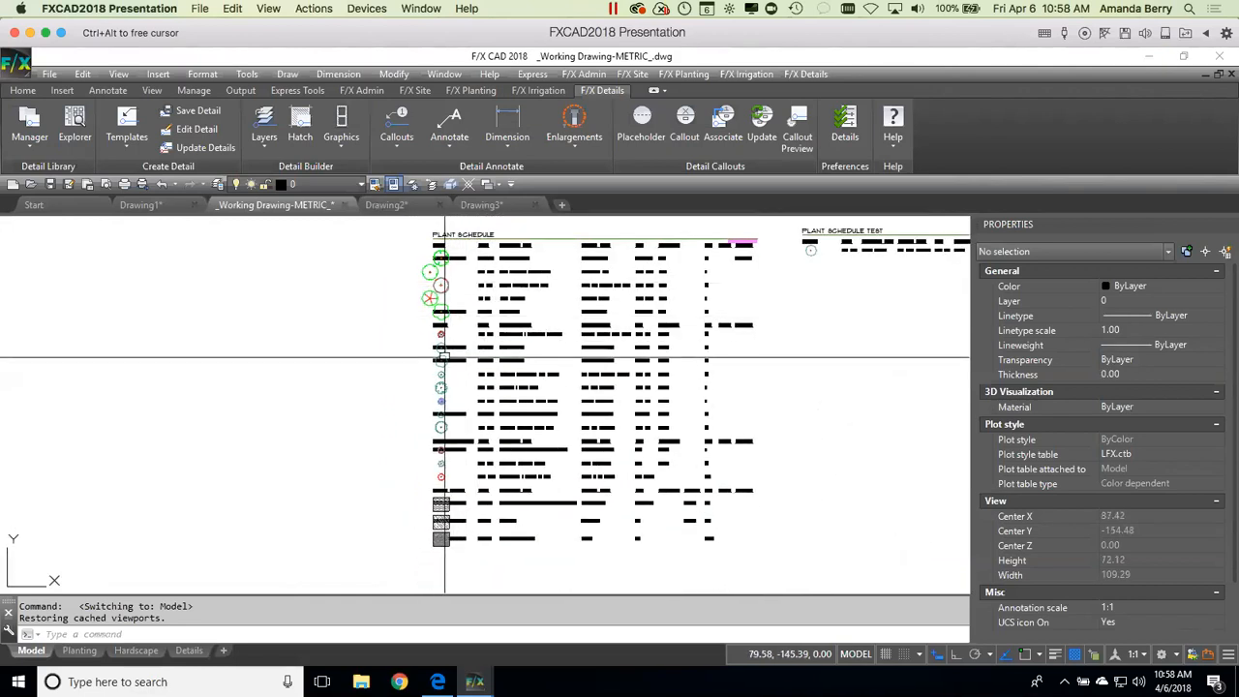
{"action": "scroll", "coordinate": [453, 542], "scroll_direction": "up", "scroll_amount": 4}
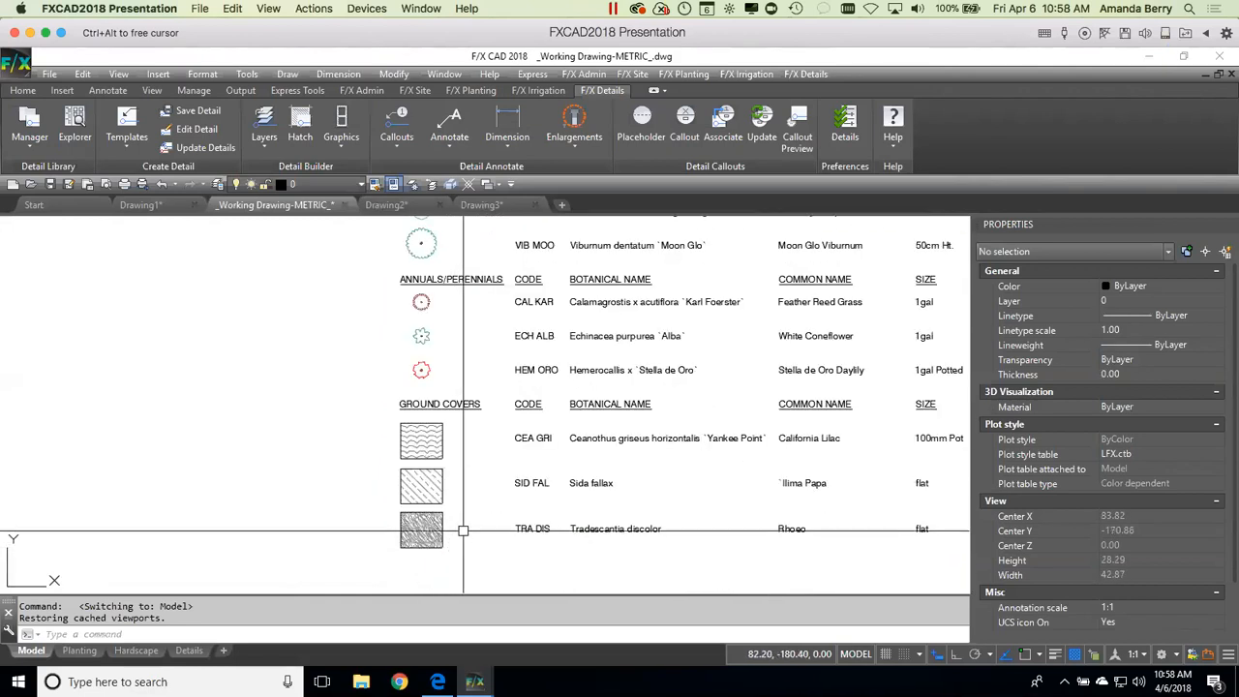
{"action": "scroll", "coordinate": [461, 524], "scroll_direction": "down", "scroll_amount": 2}
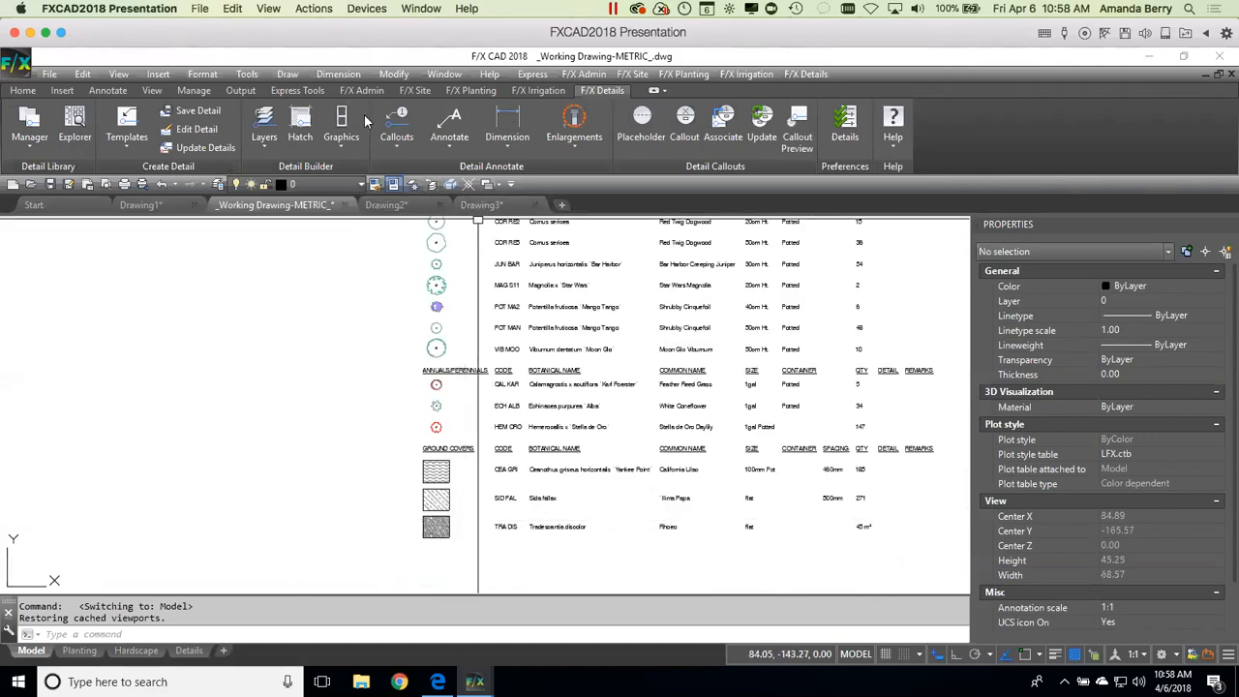
Step: Restrict the Plant Schedule options to shrubs by excluding trees, shrub areas and ground covers, and close them without generating a schedule
{"action": "left_click", "coordinate": [473, 90]}
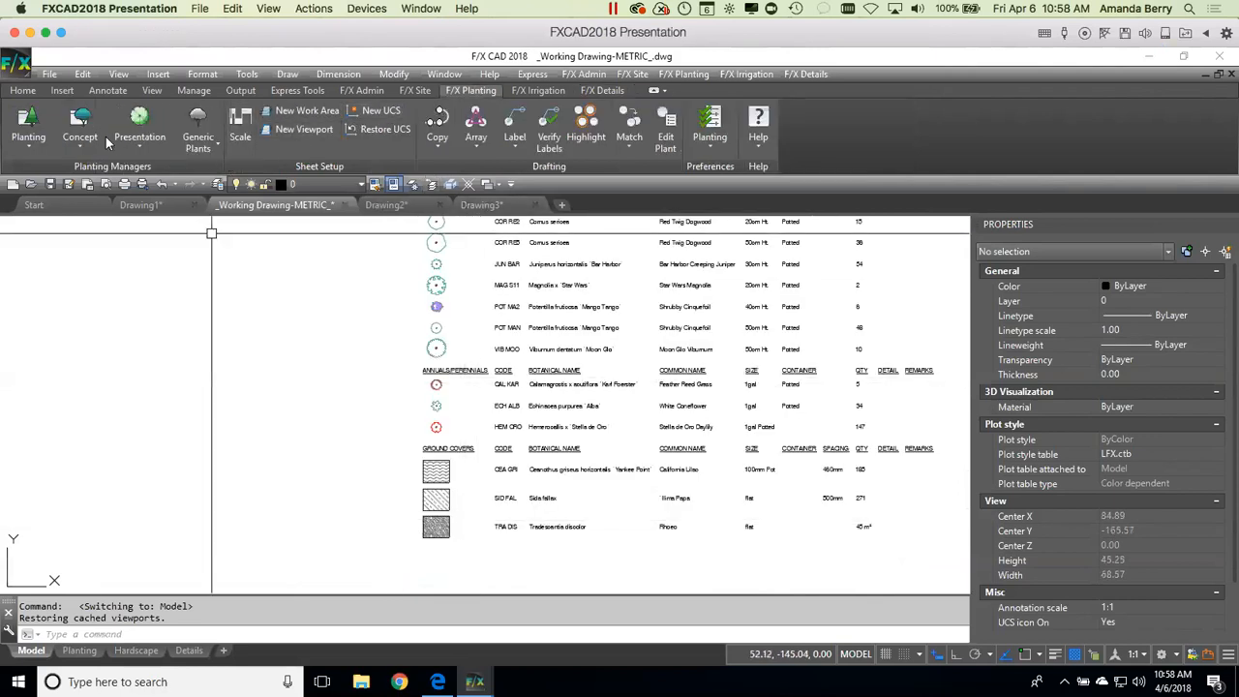
{"action": "left_click", "coordinate": [28, 142]}
{"action": "left_click", "coordinate": [43, 201]}
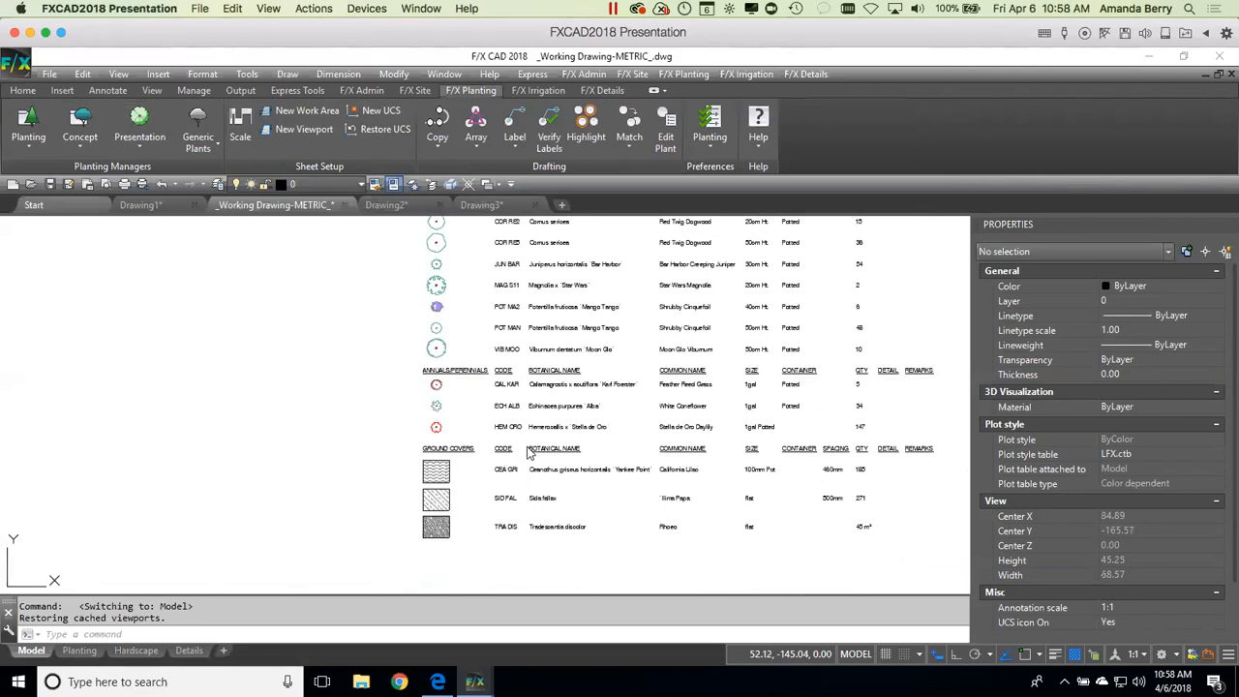
{"action": "left_click", "coordinate": [666, 389]}
{"action": "left_click_drag", "start_coordinate": [578, 134], "coordinate": [239, 124]}
{"action": "left_click", "coordinate": [93, 317]}
{"action": "left_click", "coordinate": [93, 425]}
{"action": "left_click", "coordinate": [93, 494]}
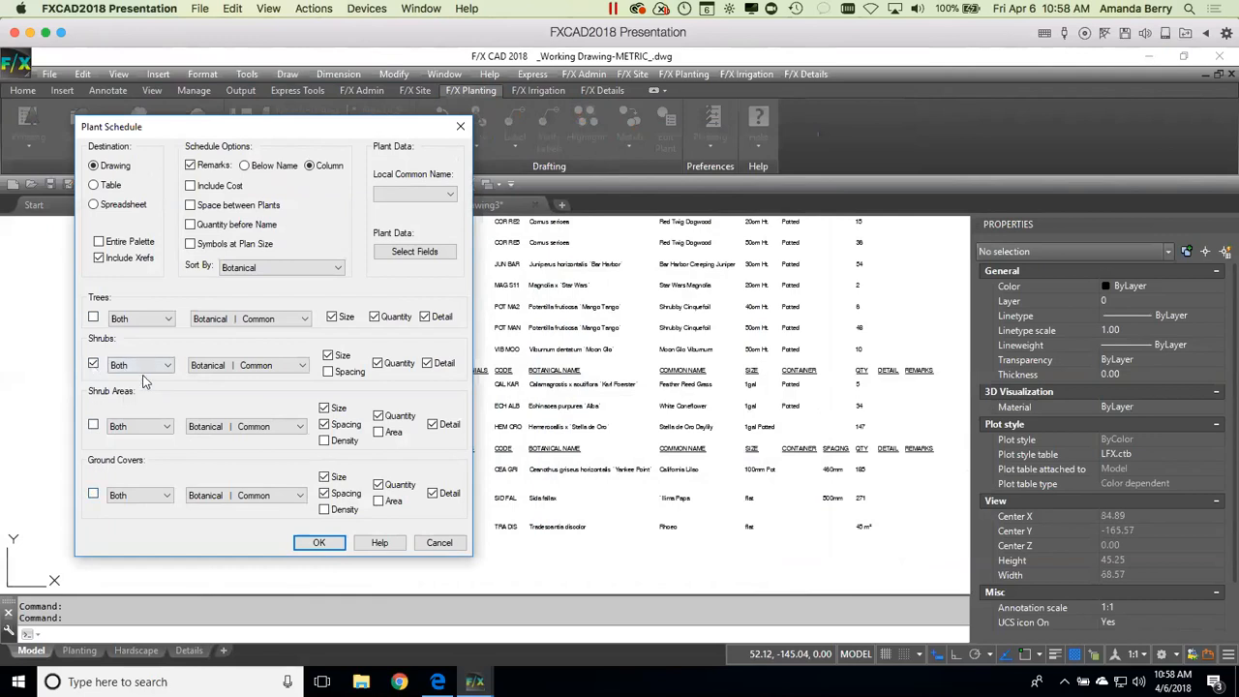
{"action": "left_click", "coordinate": [457, 130]}
Step: Examine the shrubs, annuals/perennials and ground covers sections of the plant schedule in model space
{"action": "scroll", "coordinate": [543, 346], "scroll_direction": "down", "scroll_amount": 5}
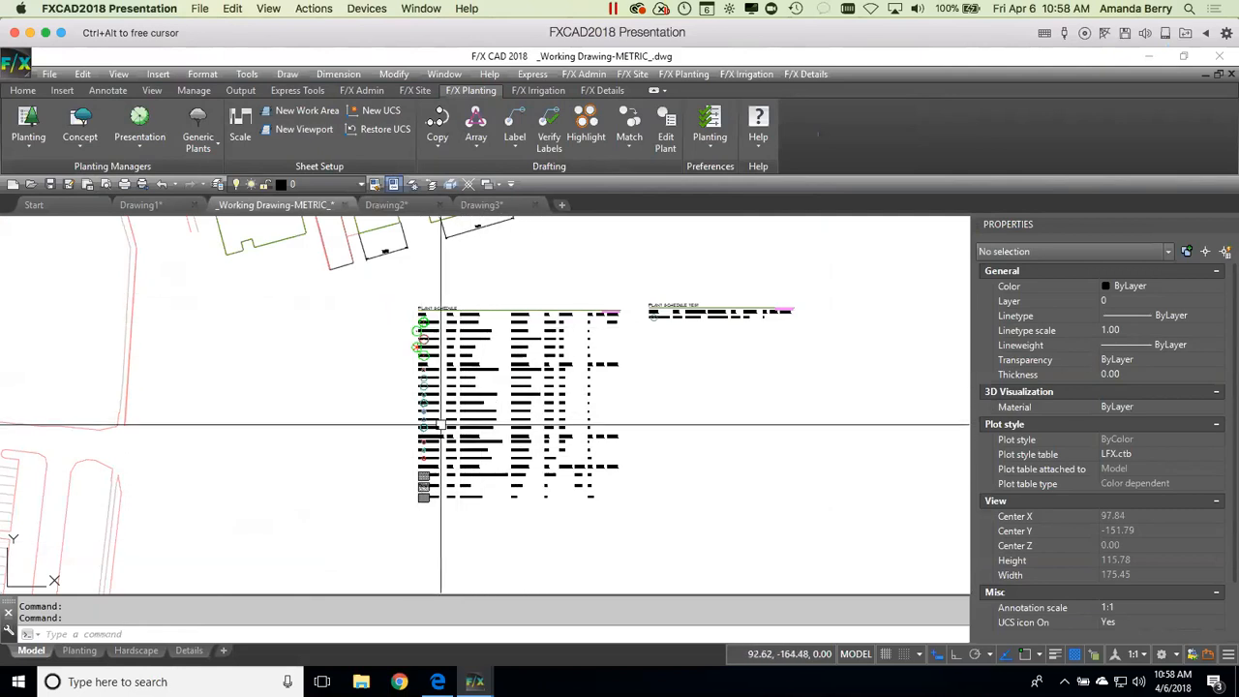
{"action": "scroll", "coordinate": [438, 428], "scroll_direction": "up", "scroll_amount": 4}
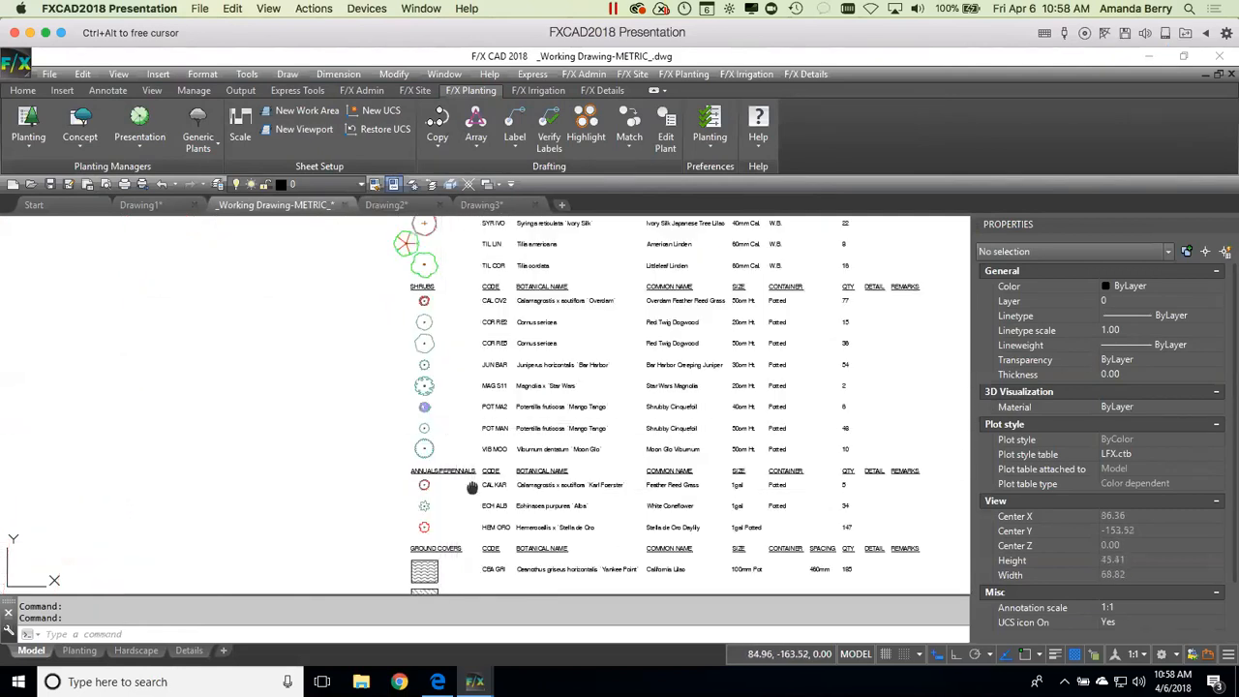
{"action": "middle_click_drag", "start_coordinate": [472, 490], "coordinate": [476, 459]}
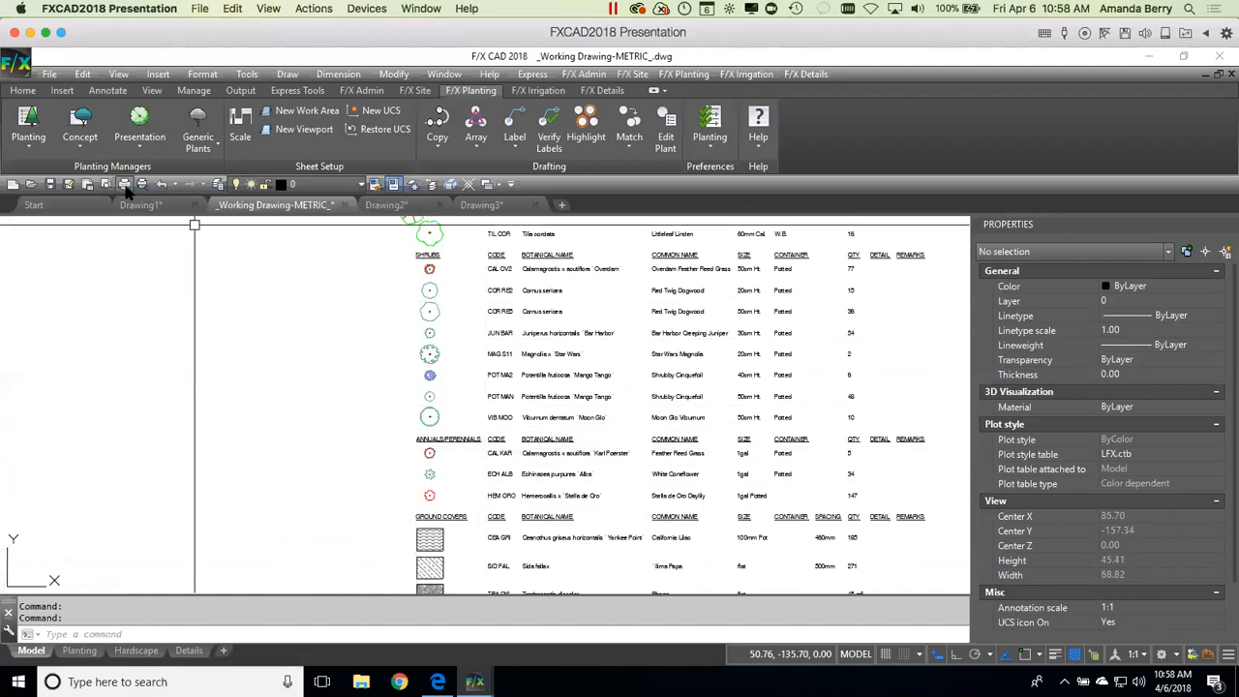
{"action": "left_click", "coordinate": [27, 140]}
{"action": "left_click", "coordinate": [39, 206]}
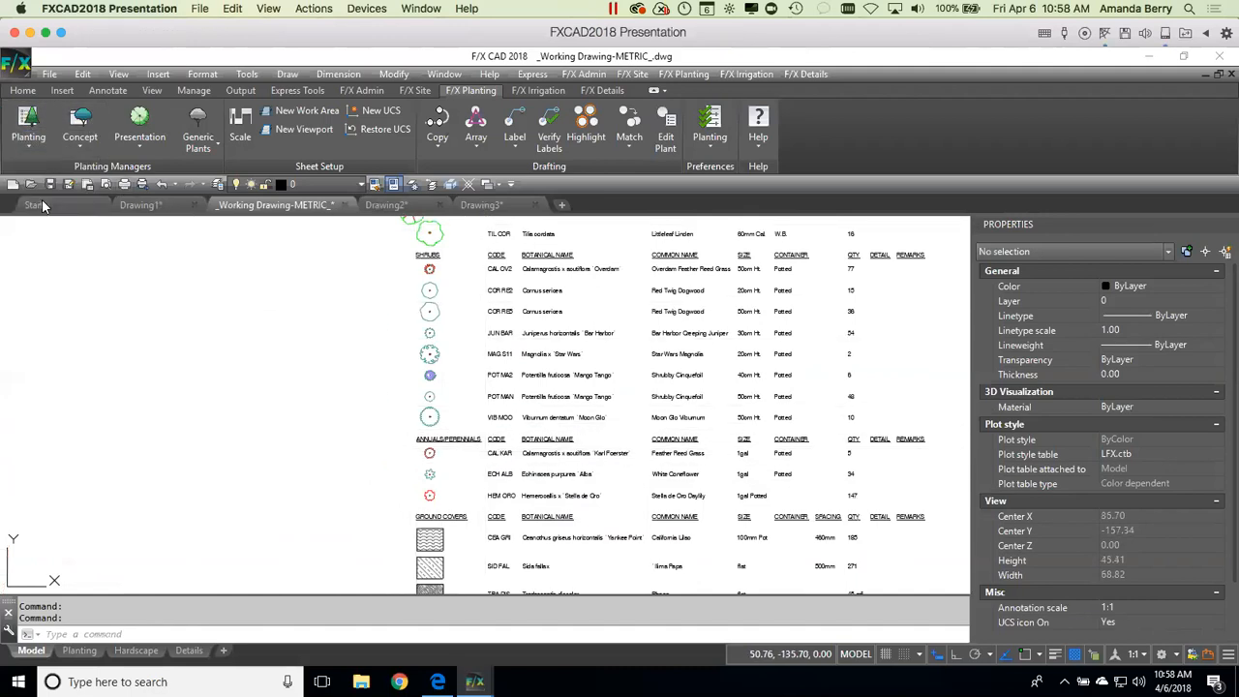
{"action": "left_click", "coordinate": [602, 388]}
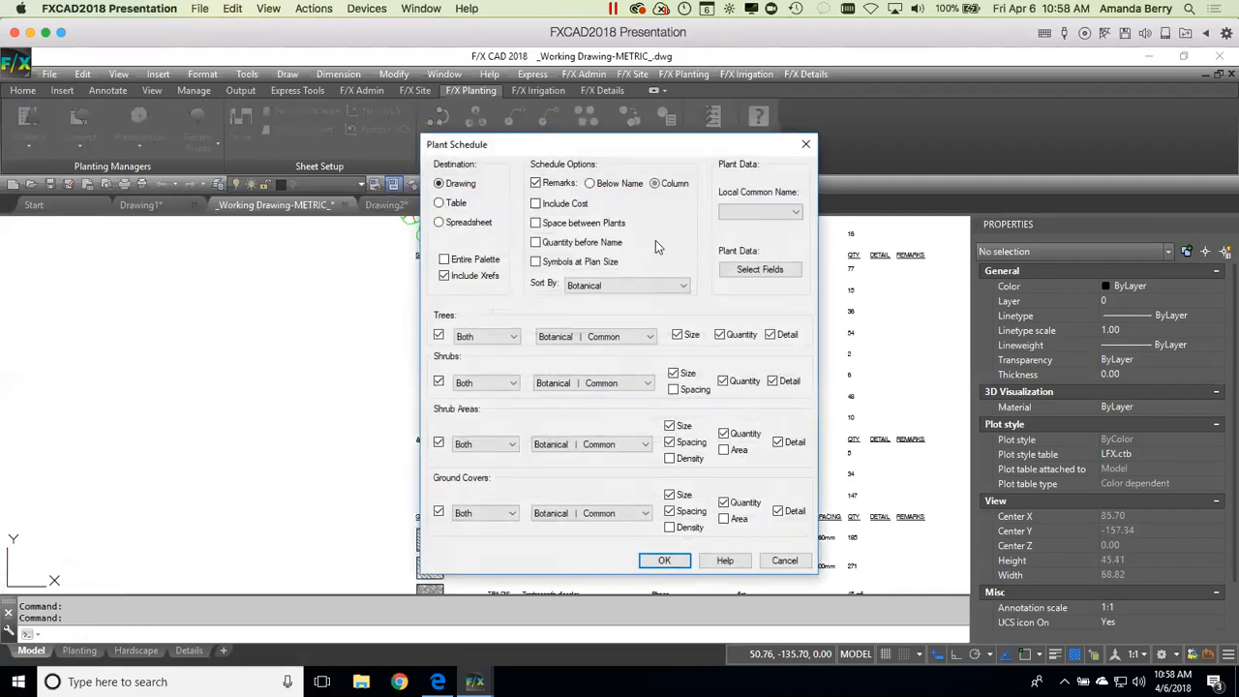
{"action": "left_click", "coordinate": [805, 143]}
Step: Review the shrub list and its available plant categories in the Plant Manager, keep Shrubs selected, and close the manager
{"action": "left_click", "coordinate": [28, 136]}
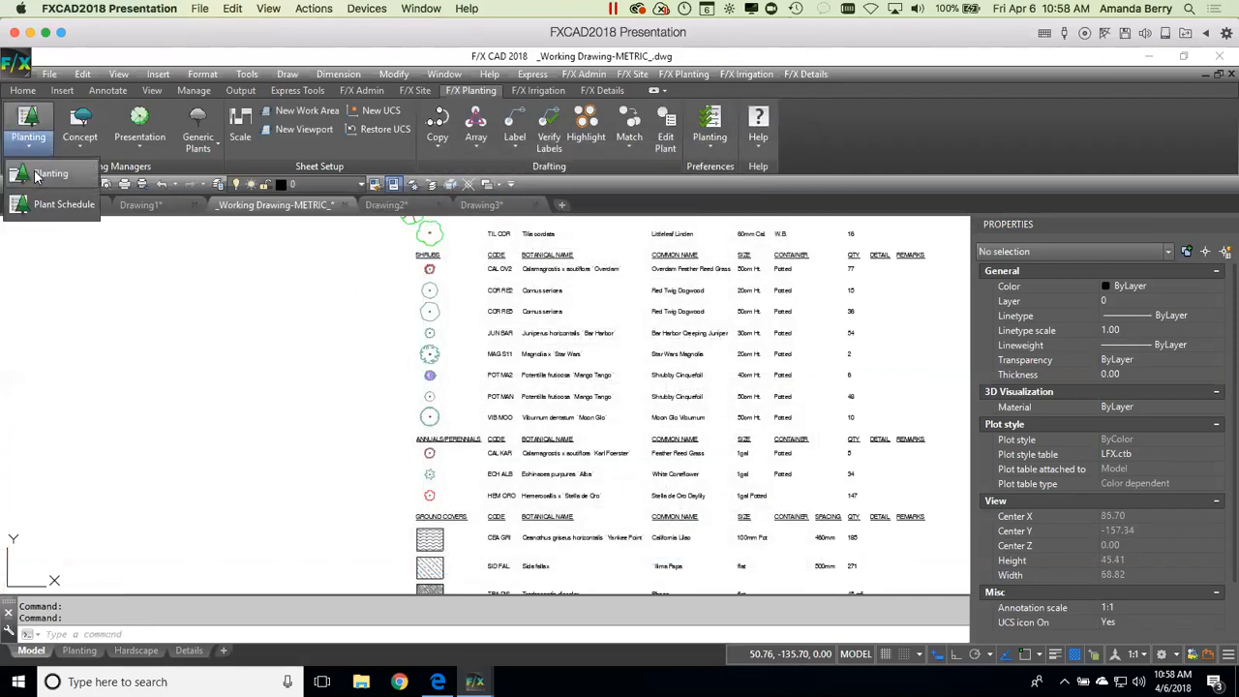
{"action": "left_click", "coordinate": [49, 201]}
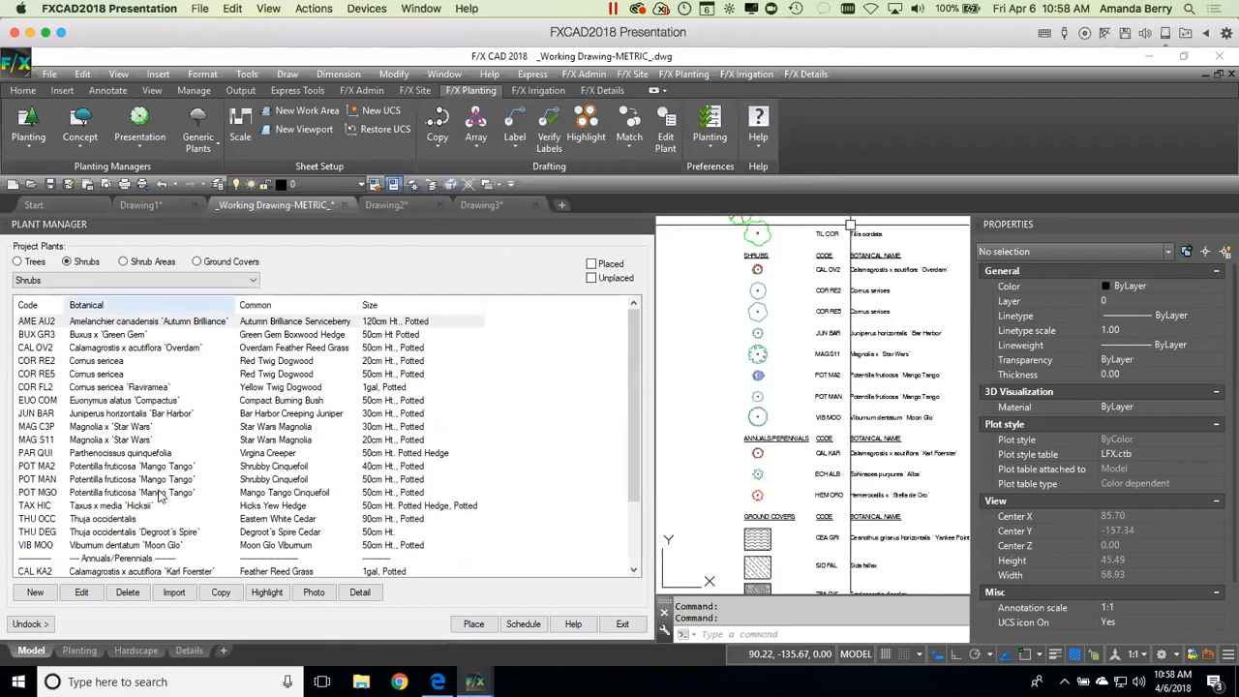
{"action": "scroll", "coordinate": [159, 498], "scroll_direction": "down", "scroll_amount": 3}
{"action": "left_click", "coordinate": [180, 283]}
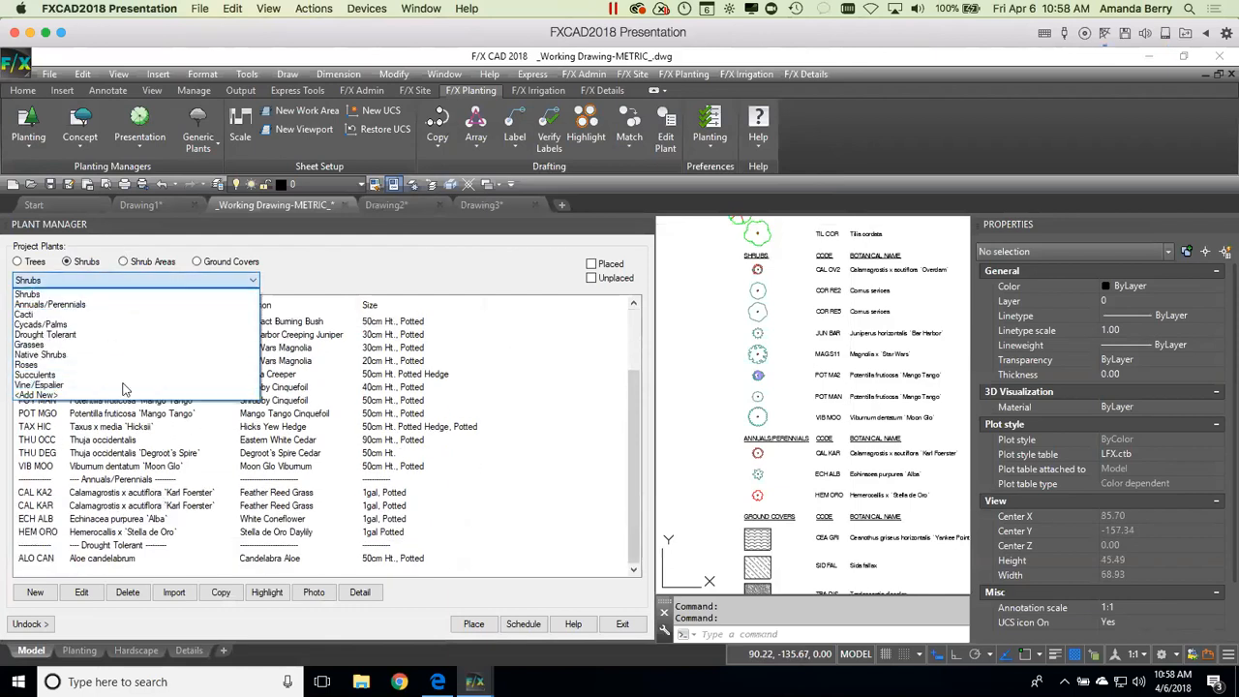
{"action": "left_click", "coordinate": [126, 293]}
{"action": "left_click", "coordinate": [648, 225]}
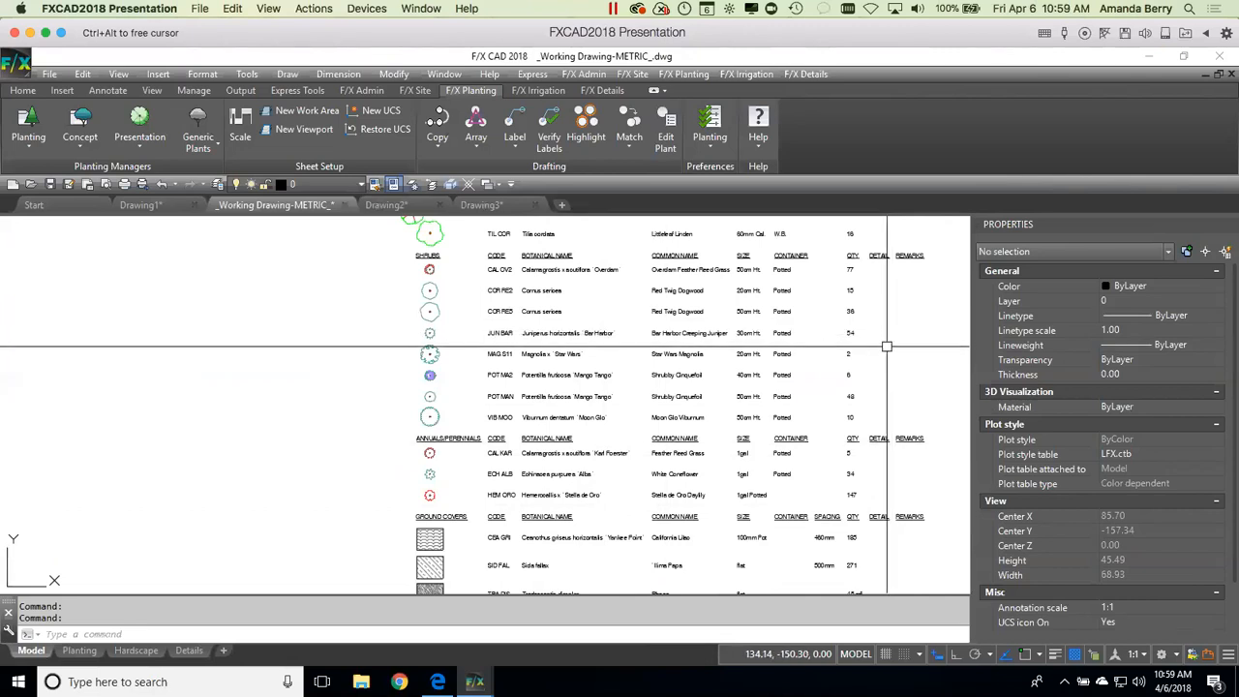
Step: View the whole plant schedule and check the Help options, including Technical Support, without opening any
{"action": "scroll", "coordinate": [887, 346], "scroll_direction": "down", "scroll_amount": 5}
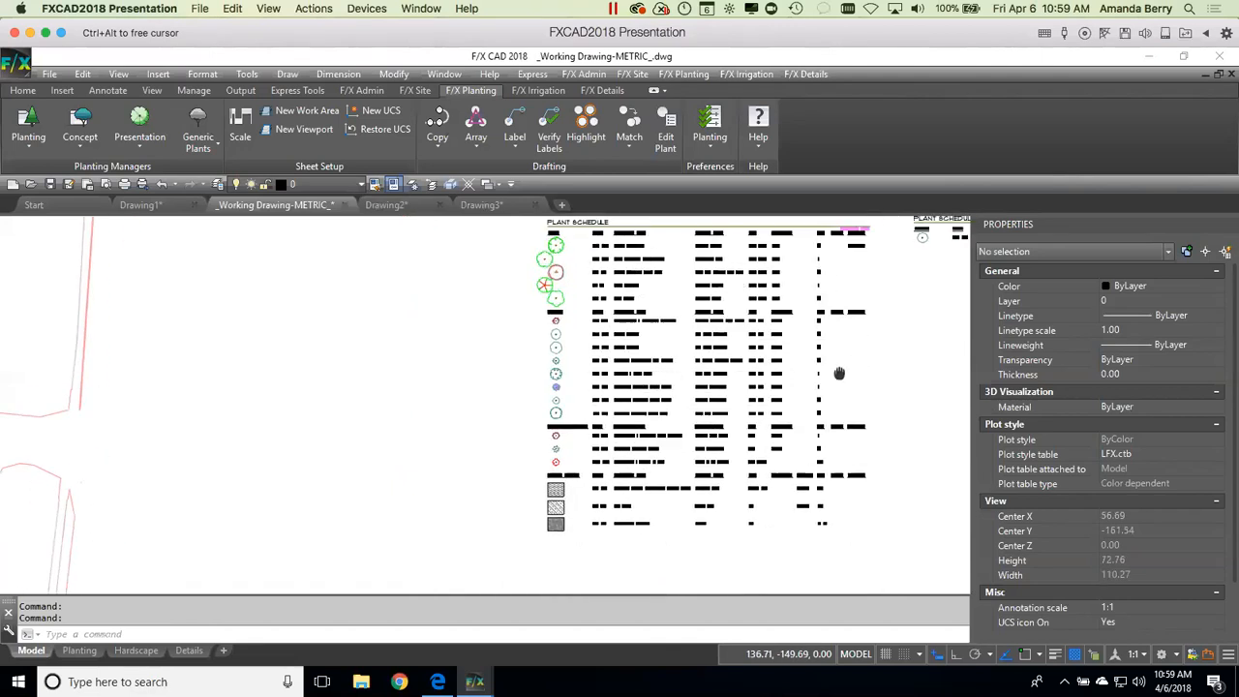
{"action": "middle_click_drag", "start_coordinate": [765, 376], "coordinate": [762, 382]}
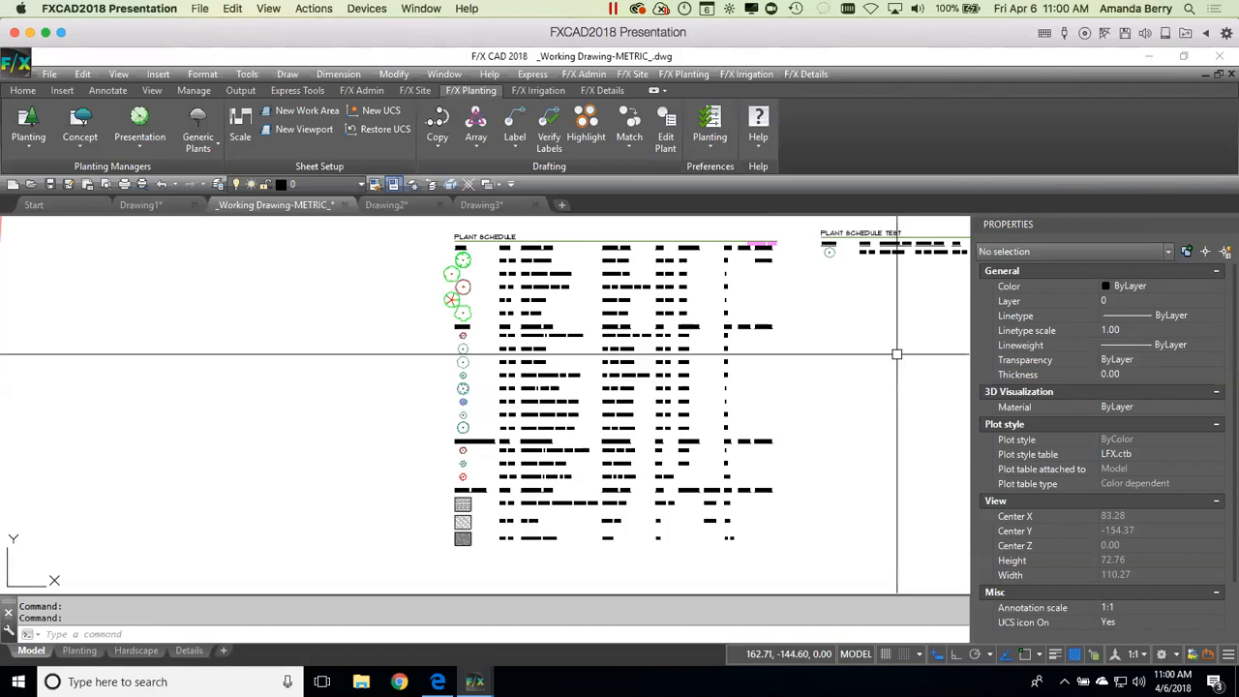
{"action": "left_click", "coordinate": [758, 140]}
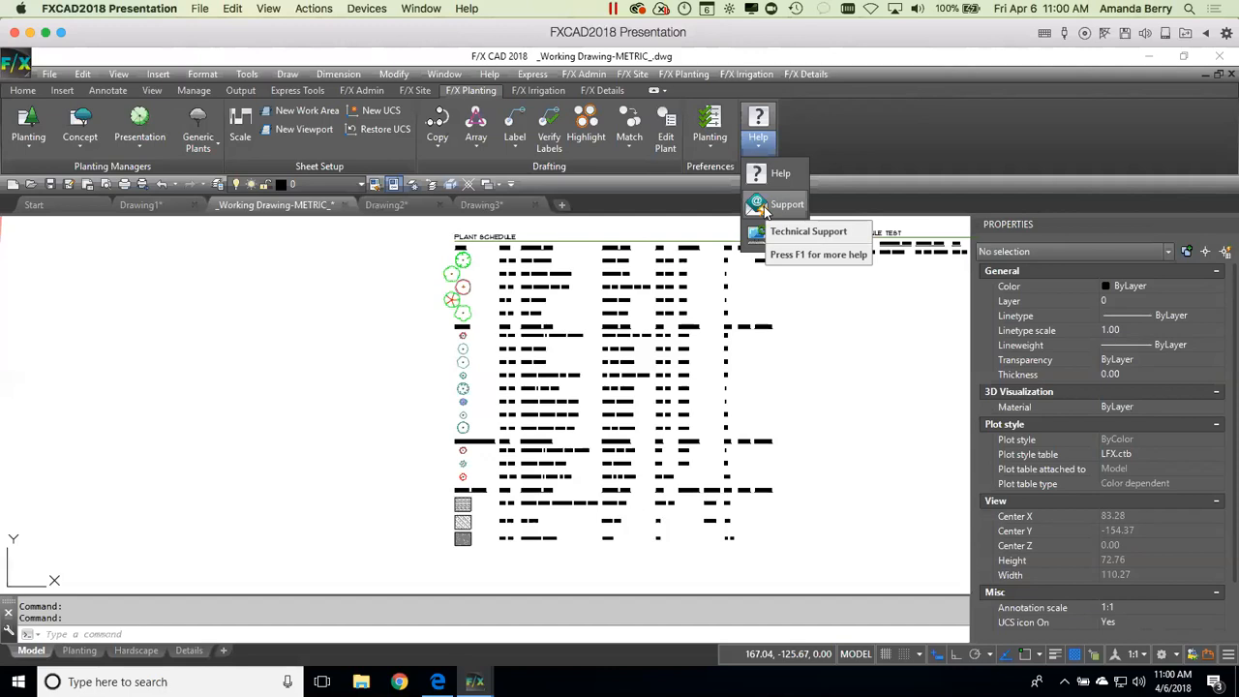
{"action": "left_click", "coordinate": [898, 139]}
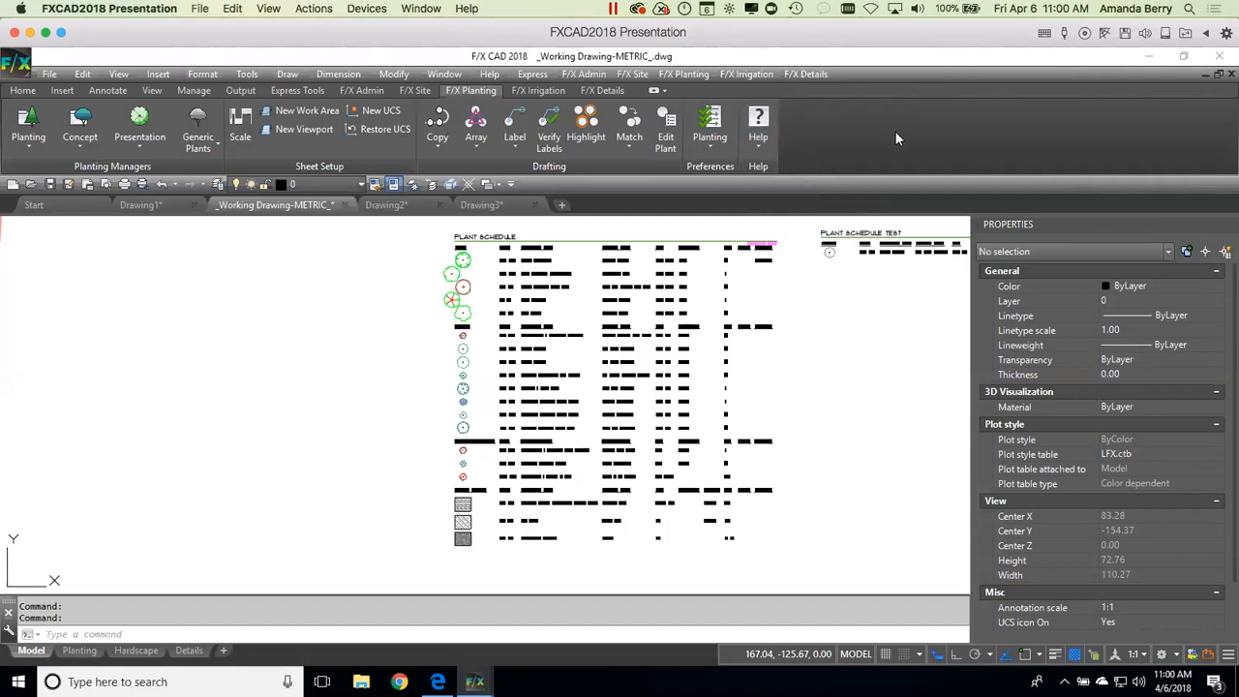